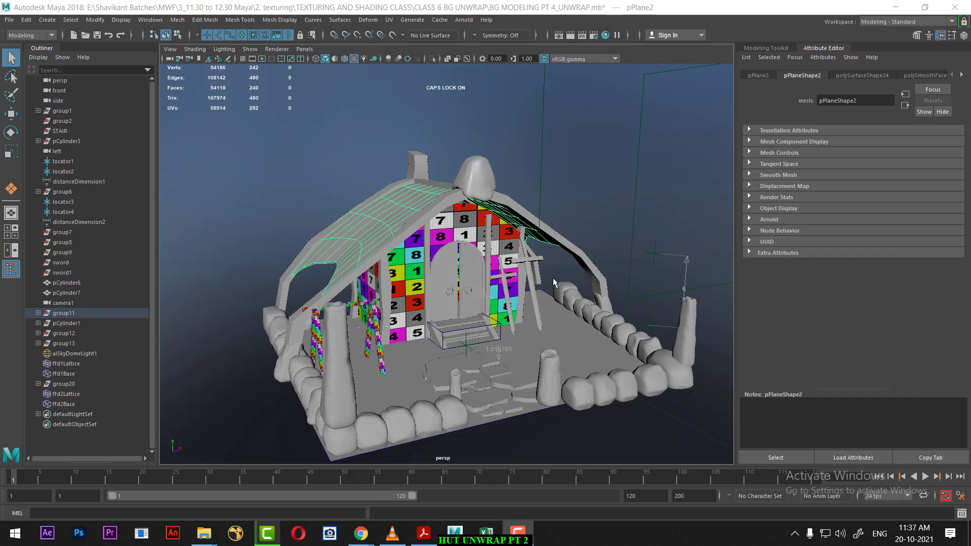
Step: Switch Maya to the UV Editing workspace so the UV Editor sits beside the hut
{"action": "left_click_drag", "start_coordinate": [554, 278], "coordinate": [448, 322], "text": "alt"}
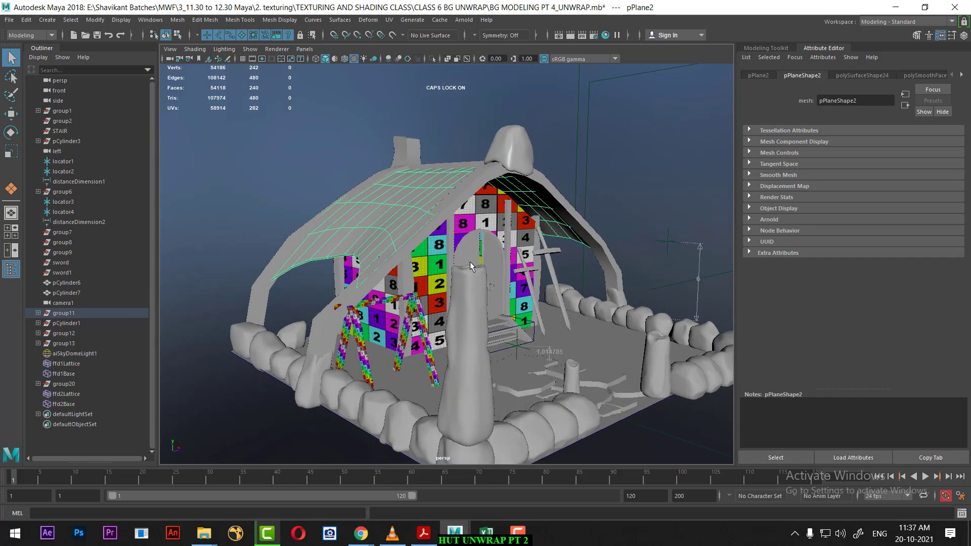
{"action": "left_click", "coordinate": [882, 23]}
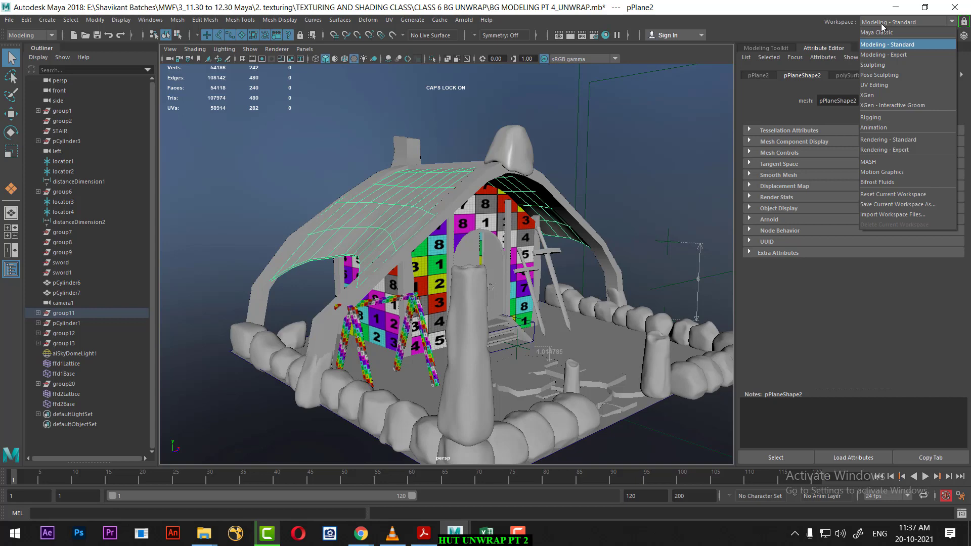
{"action": "left_click", "coordinate": [878, 85]}
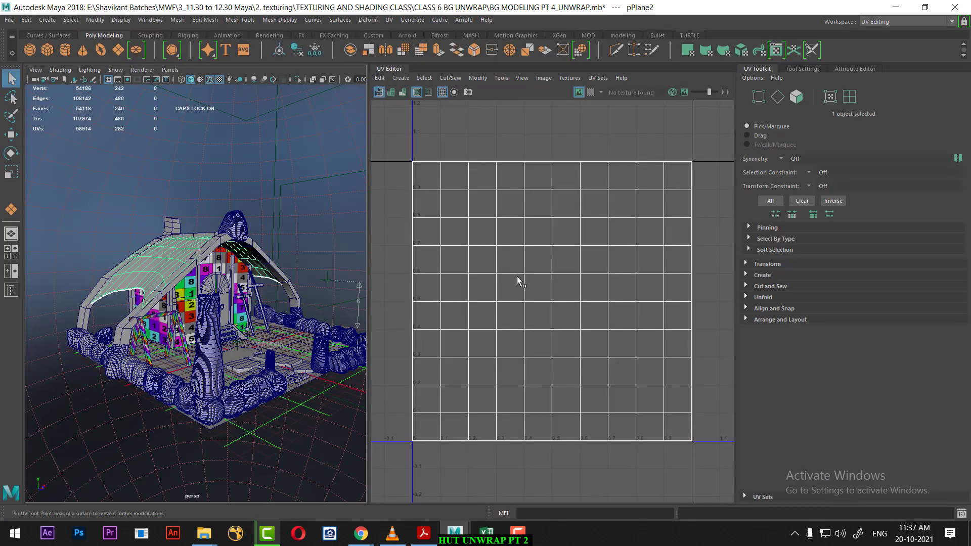
Step: Isolate the hut's curved roof plane, frame it, and widen the 3D view panel
{"action": "left_click_drag", "start_coordinate": [178, 354], "coordinate": [247, 354], "text": "alt"}
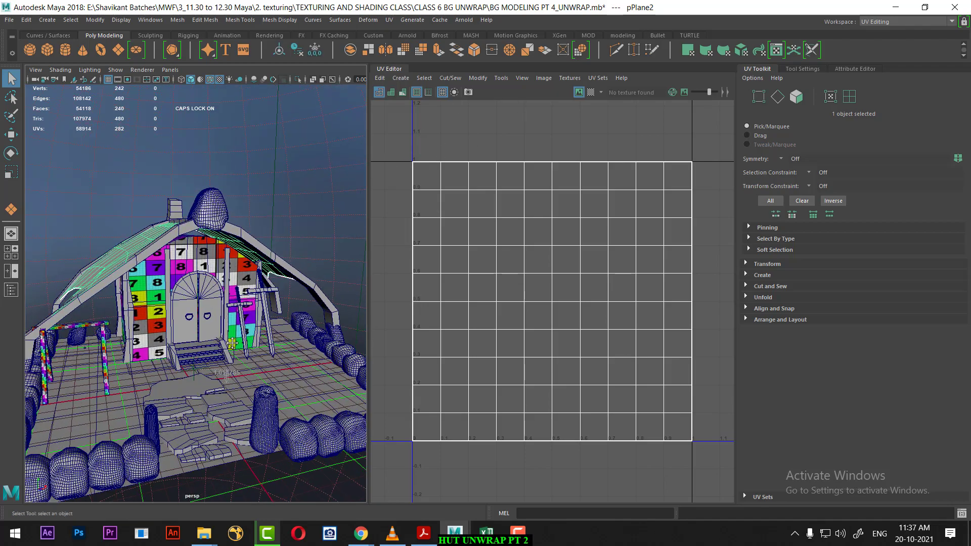
{"action": "scroll", "coordinate": [246, 354], "scroll_direction": "up", "scroll_amount": 3}
{"action": "scroll", "coordinate": [247, 354], "scroll_direction": "up", "scroll_amount": 3}
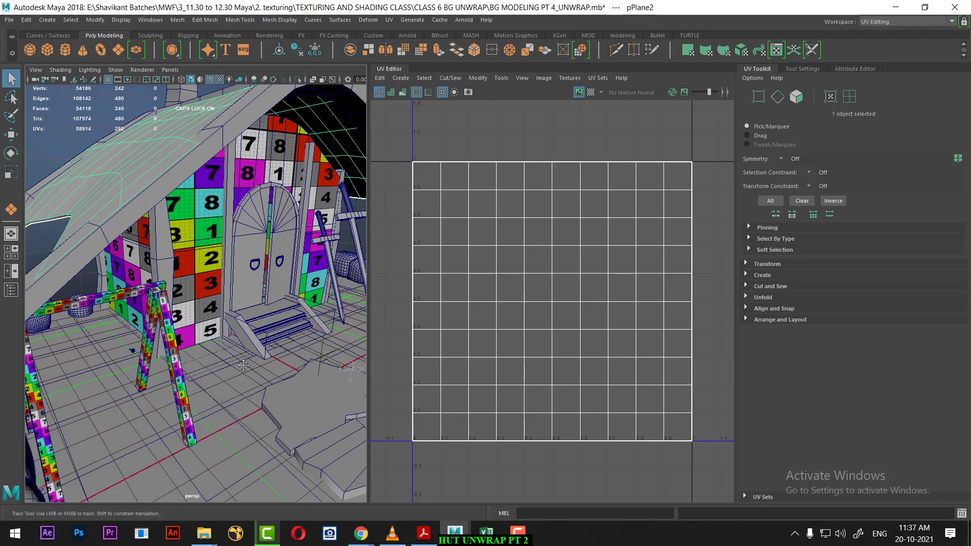
{"action": "scroll", "coordinate": [262, 338], "scroll_direction": "down", "scroll_amount": 2}
{"action": "left_click_drag", "start_coordinate": [263, 338], "coordinate": [223, 258], "text": "alt"}
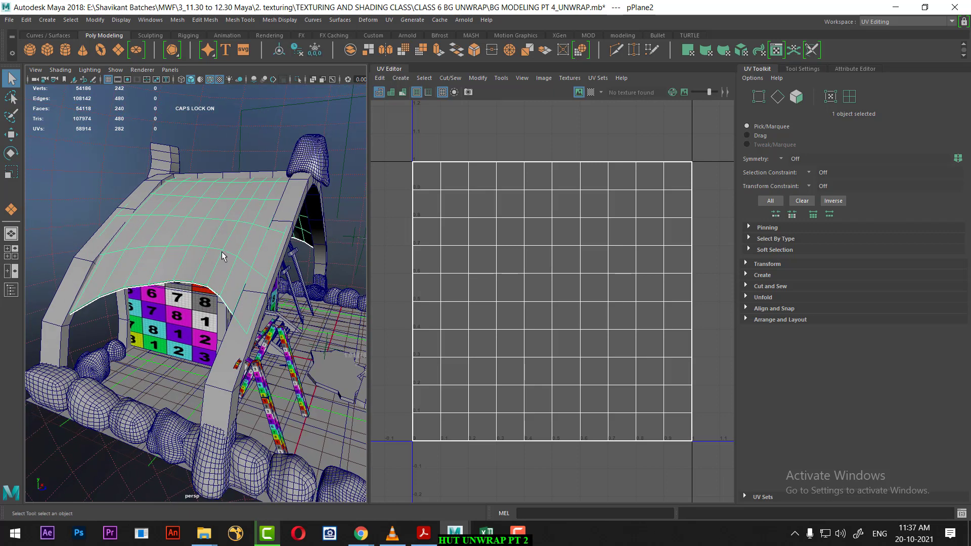
{"action": "key", "text": "alt+h"}
{"action": "key", "text": "f"}
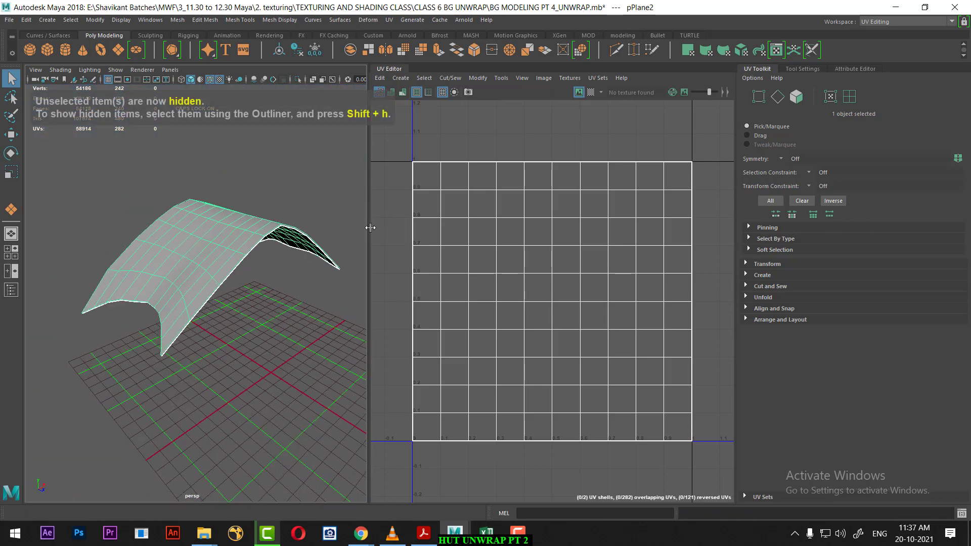
{"action": "left_click_drag", "start_coordinate": [368, 229], "coordinate": [407, 234]}
{"action": "mouse_move", "coordinate": [285, 328]}
{"action": "left_mouse_down", "text": "alt"}
{"action": "mouse_move", "coordinate": [314, 263]}
{"action": "mouse_move", "coordinate": [338, 277]}
{"action": "left_mouse_up", "text": "alt"}
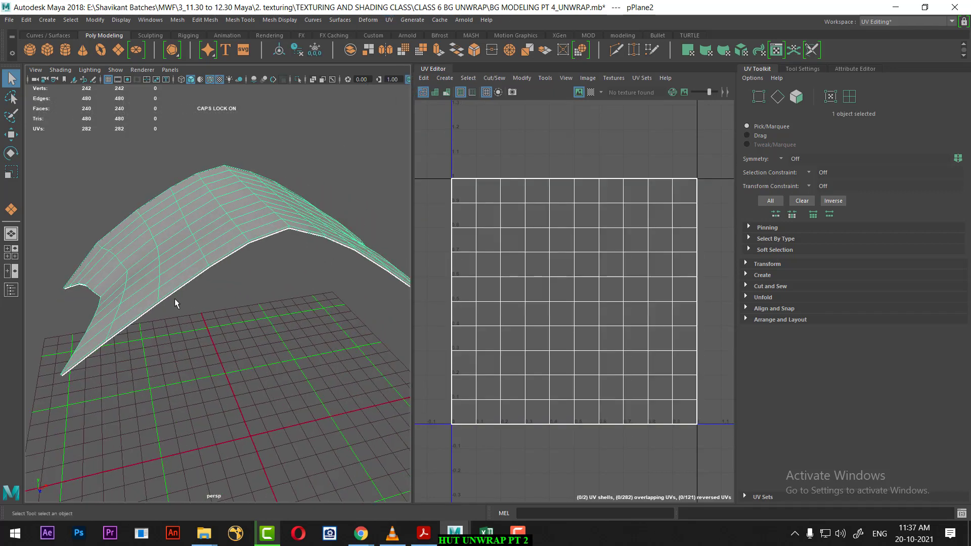
{"action": "left_click_drag", "start_coordinate": [174, 303], "coordinate": [116, 279], "text": "alt"}
Step: Apply a Planar UV projection to the roof's 240 faces from the UV Toolkit's Create section
{"action": "left_click", "coordinate": [391, 20]}
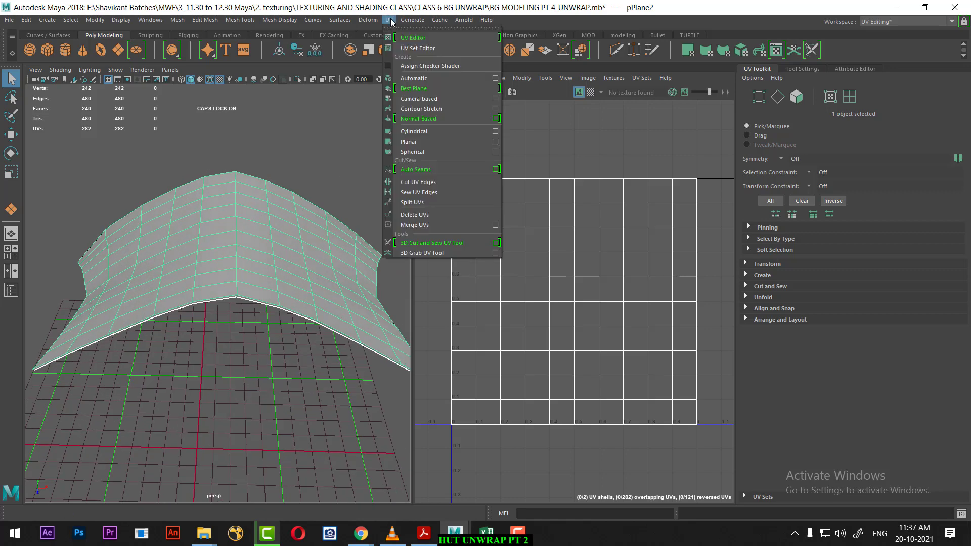
{"action": "left_click", "coordinate": [710, 5]}
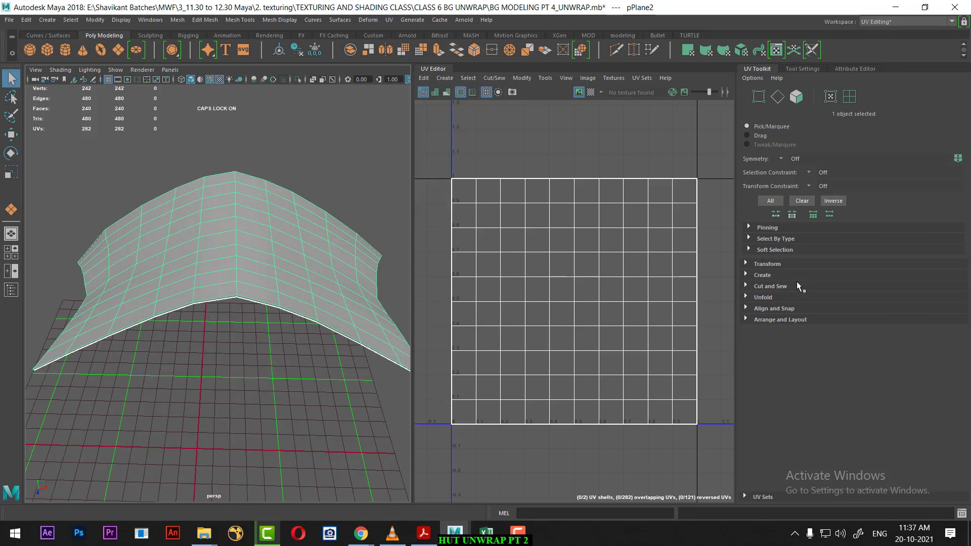
{"action": "left_click", "coordinate": [762, 275]}
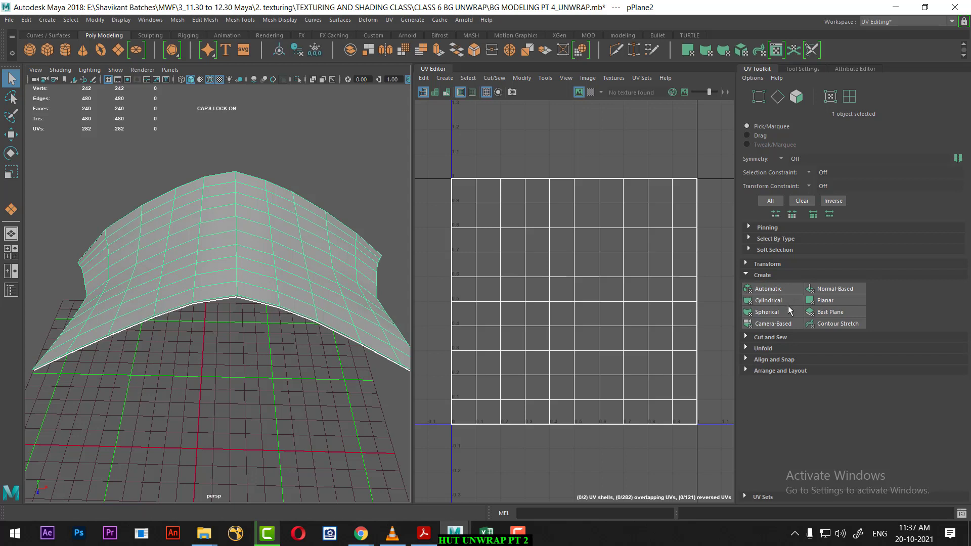
{"action": "left_click", "coordinate": [839, 300]}
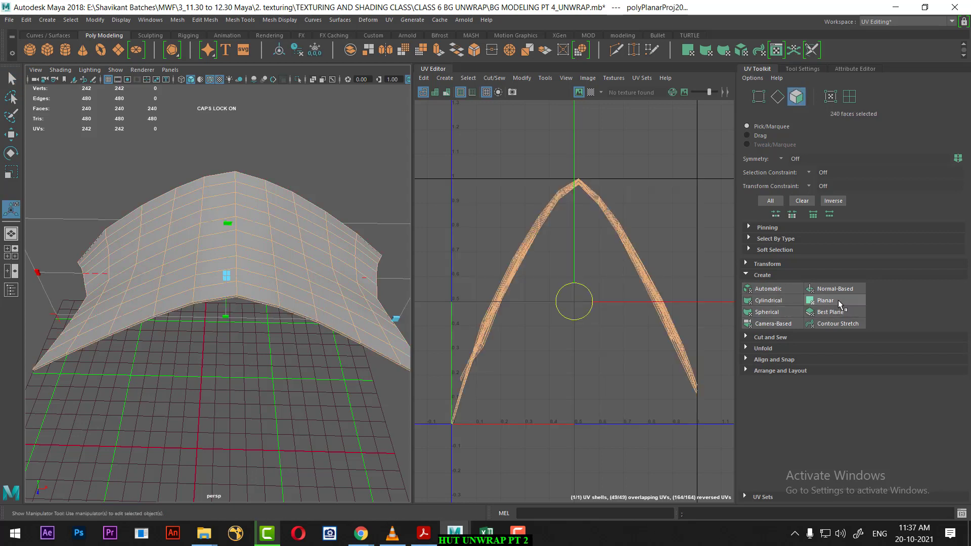
{"action": "left_click", "coordinate": [839, 300]}
{"action": "left_click", "coordinate": [816, 301]}
{"action": "left_click", "coordinate": [838, 301]}
{"action": "left_click", "coordinate": [842, 302]}
{"action": "left_click", "coordinate": [843, 301]}
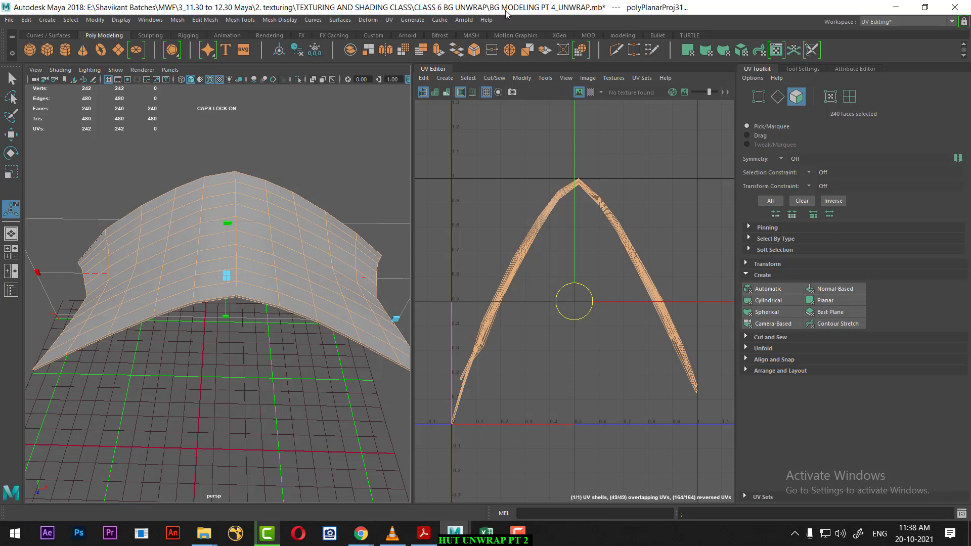
{"action": "left_click", "coordinate": [394, 20]}
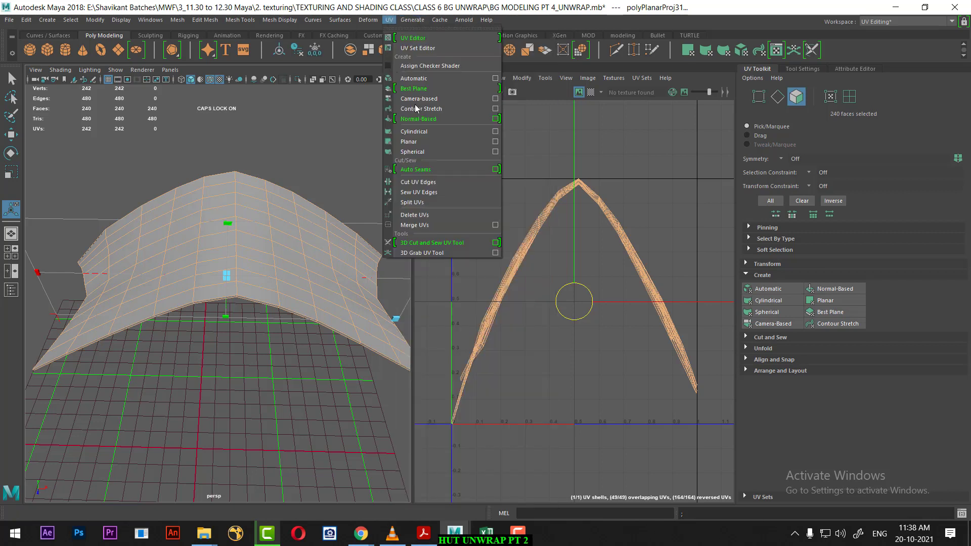
Step: Reset the Planar Mapping options and reproject the roof's UVs from the Y axis
{"action": "left_click", "coordinate": [495, 143]}
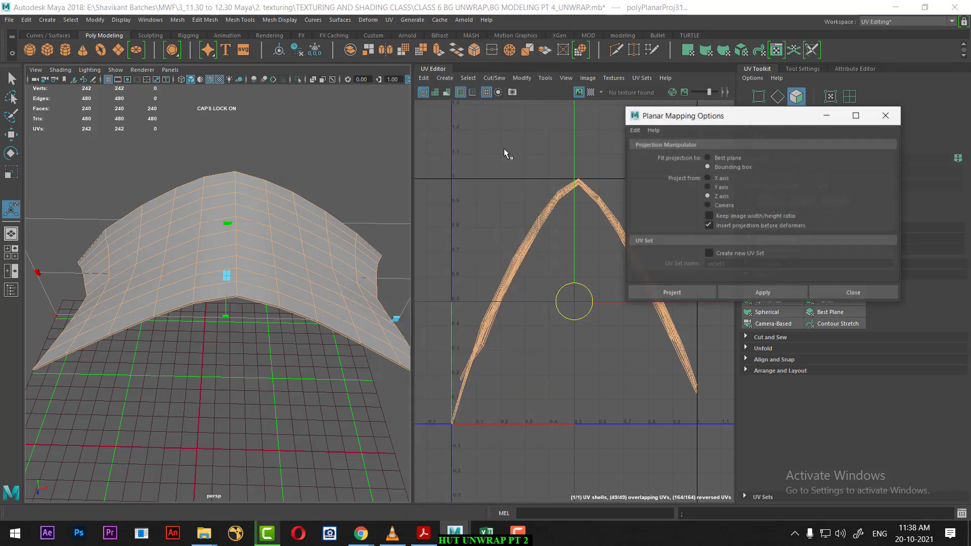
{"action": "left_click", "coordinate": [635, 130]}
{"action": "left_click", "coordinate": [653, 148]}
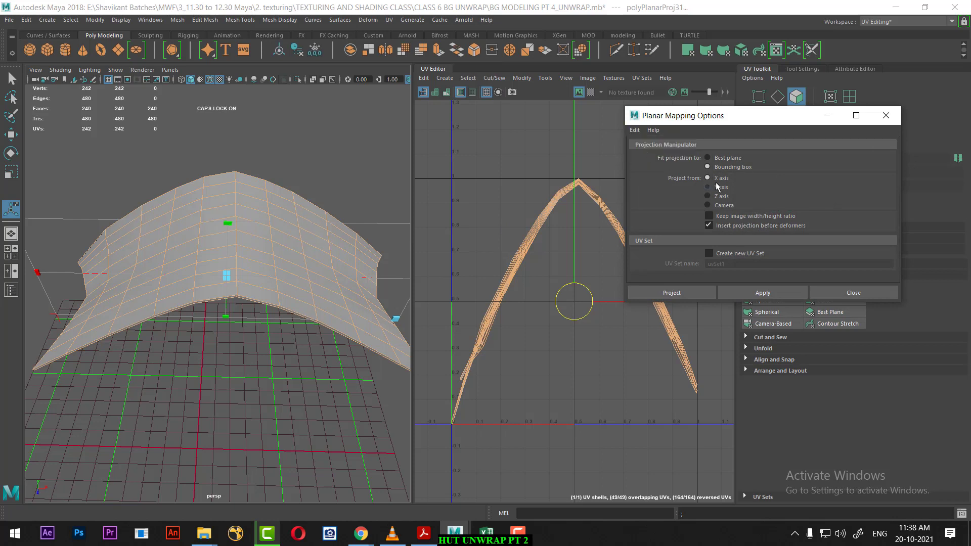
{"action": "left_click", "coordinate": [762, 298]}
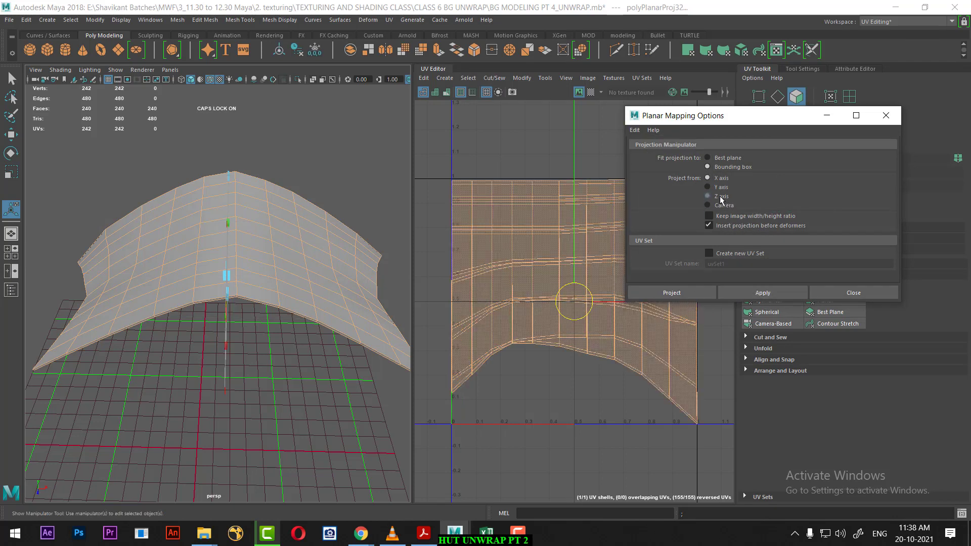
{"action": "left_click", "coordinate": [779, 292]}
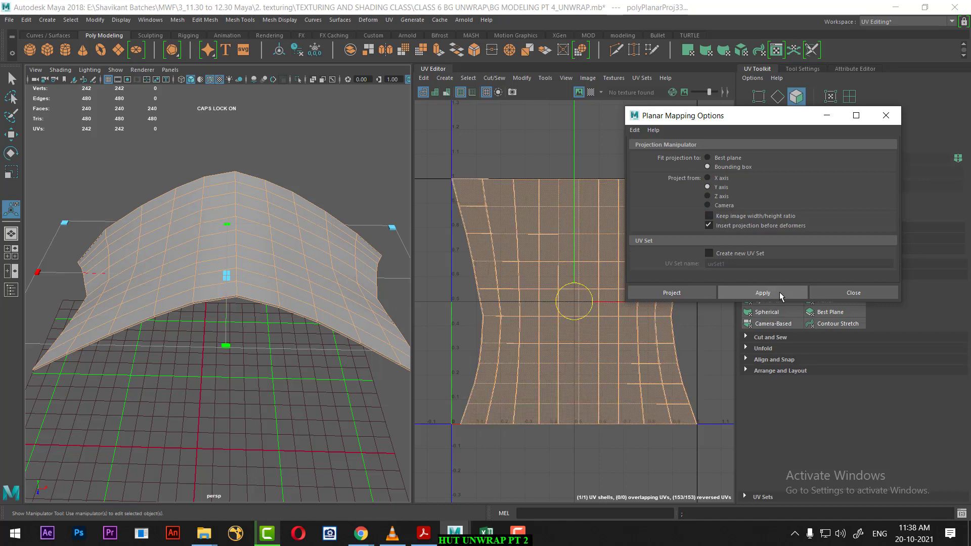
{"action": "mouse_move", "coordinate": [226, 403]}
{"action": "left_mouse_down", "text": "alt"}
{"action": "mouse_move", "coordinate": [275, 235]}
{"action": "mouse_move", "coordinate": [477, 332]}
{"action": "left_mouse_up", "text": "alt"}
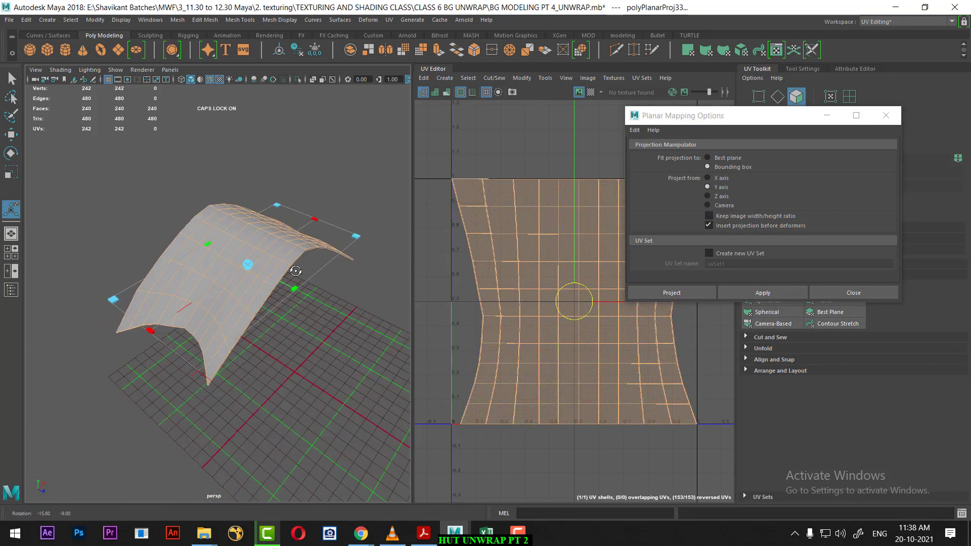
{"action": "left_click", "coordinate": [860, 293]}
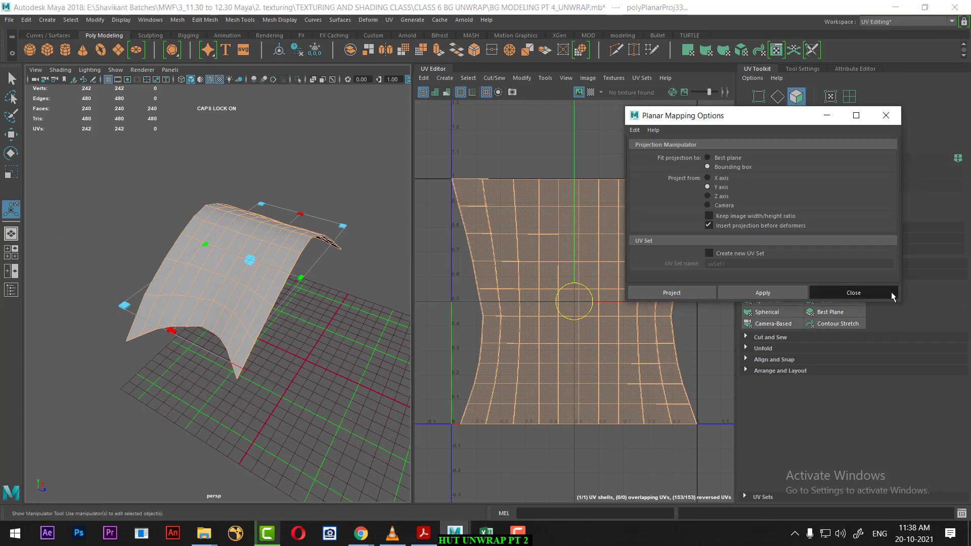
{"action": "right_click_drag", "start_coordinate": [271, 248], "coordinate": [367, 164]}
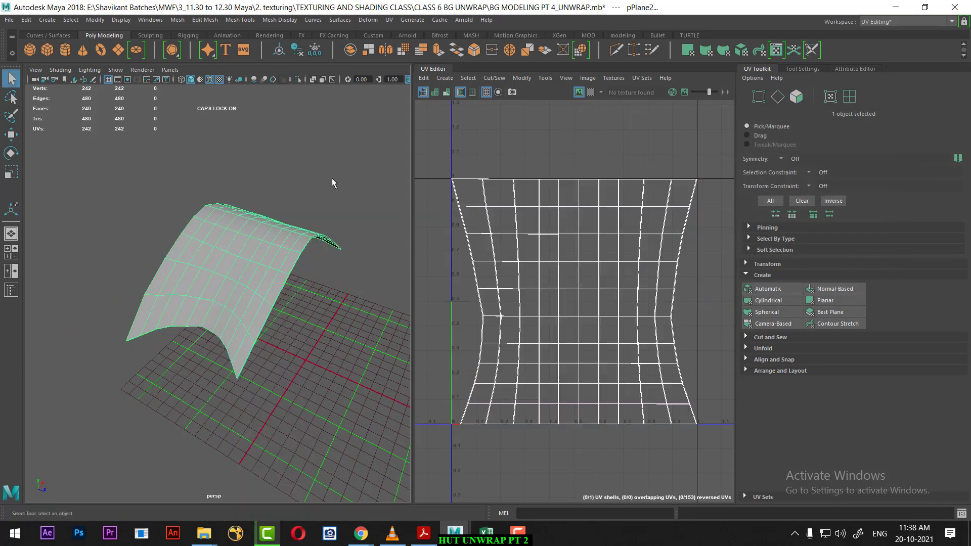
Step: Assign the existing CHECKER material to the roof plane
{"action": "mouse_move", "coordinate": [283, 324]}
{"action": "left_mouse_down", "text": "alt"}
{"action": "mouse_move", "coordinate": [294, 314]}
{"action": "mouse_move", "coordinate": [319, 317]}
{"action": "left_mouse_up", "text": "alt"}
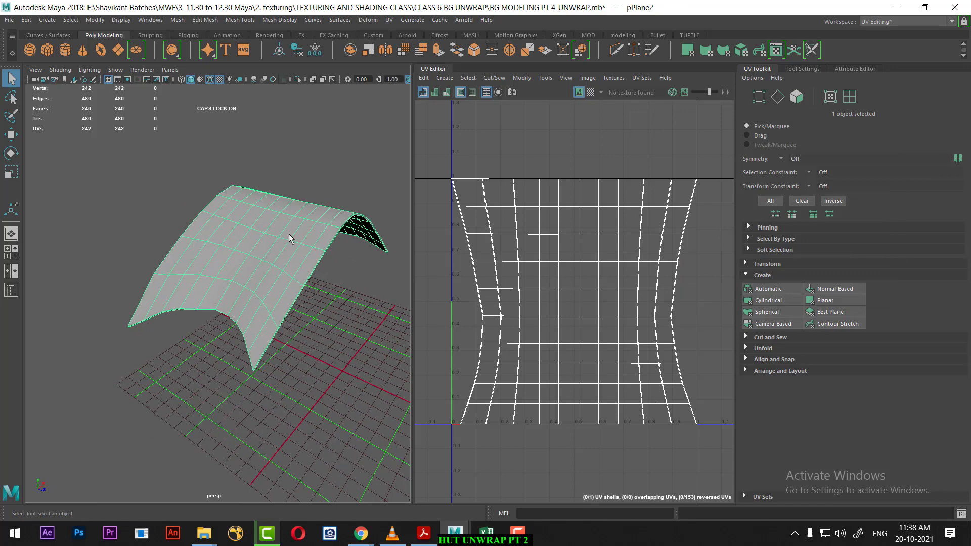
{"action": "right_click_drag", "start_coordinate": [282, 216], "coordinate": [359, 509]}
{"action": "scroll", "coordinate": [305, 301], "scroll_direction": "up", "scroll_amount": 2}
{"action": "scroll", "coordinate": [308, 356], "scroll_direction": "up", "scroll_amount": 2}
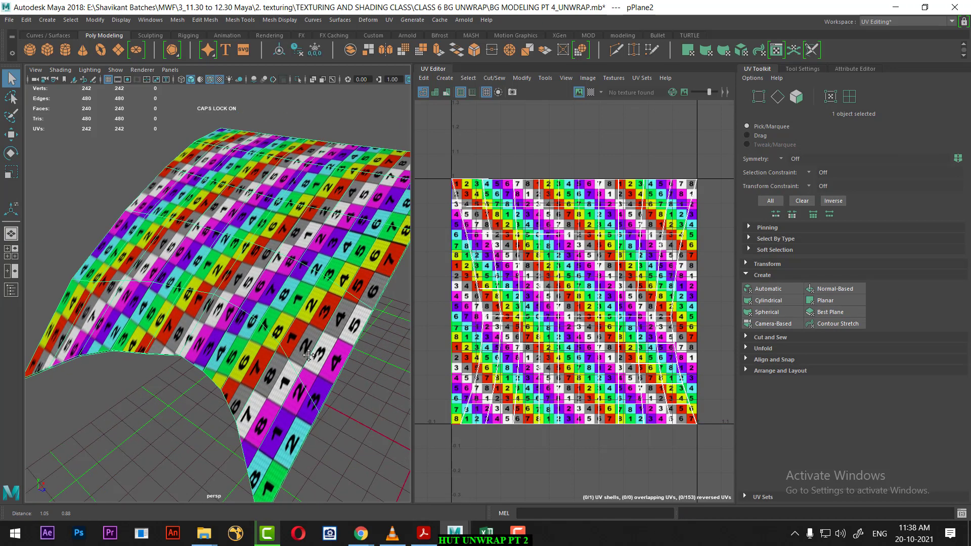
{"action": "scroll", "coordinate": [309, 356], "scroll_direction": "down", "scroll_amount": 2}
{"action": "scroll", "coordinate": [308, 356], "scroll_direction": "down", "scroll_amount": 2}
{"action": "left_click_drag", "start_coordinate": [308, 355], "coordinate": [306, 367], "text": "alt"}
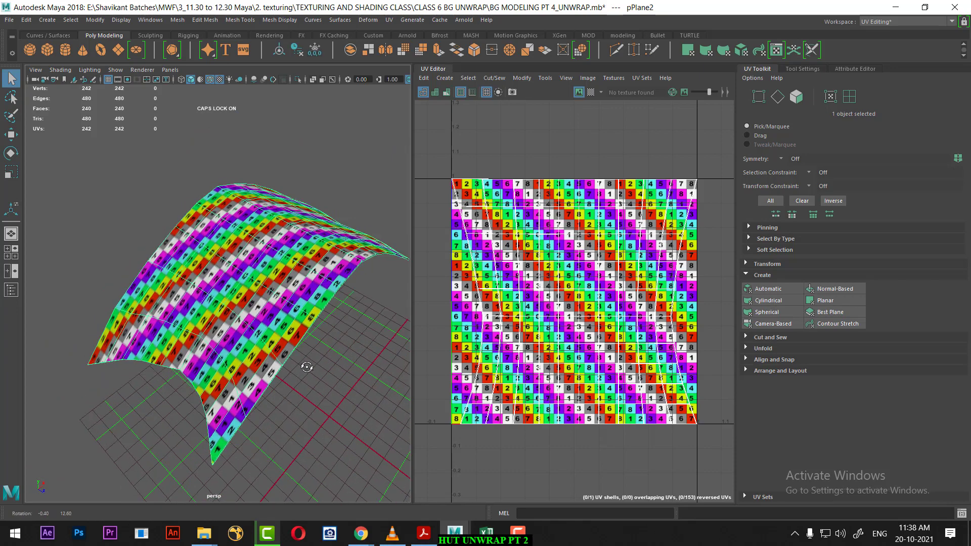
Step: Inspect the checkered roof, toggling wireframe (4) and shaded (5) display
{"action": "scroll", "coordinate": [307, 367], "scroll_direction": "up", "scroll_amount": 1}
{"action": "scroll", "coordinate": [326, 301], "scroll_direction": "up", "scroll_amount": 1}
{"action": "scroll", "coordinate": [649, 349], "scroll_direction": "down", "scroll_amount": 2}
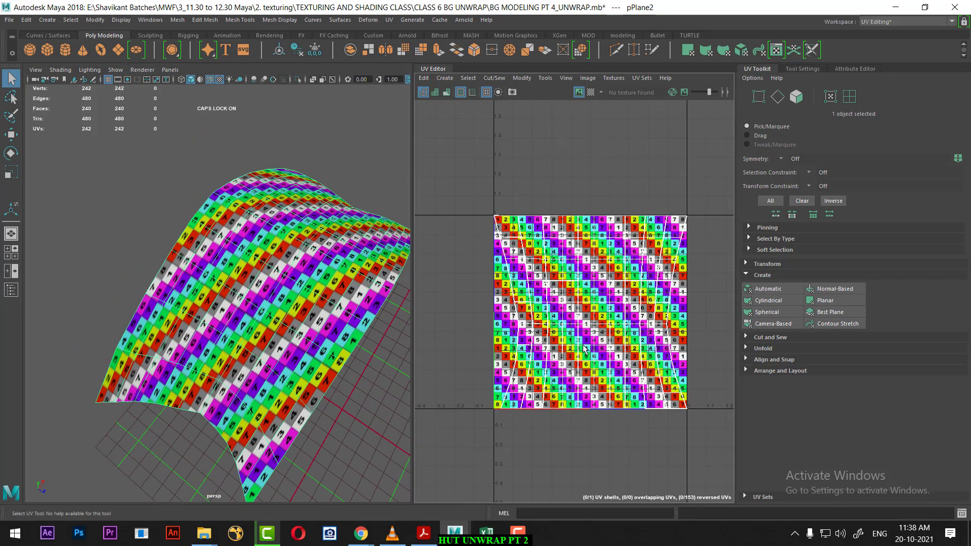
{"action": "left_click_drag", "start_coordinate": [234, 361], "coordinate": [223, 322], "text": "alt"}
{"action": "key", "text": "4"}
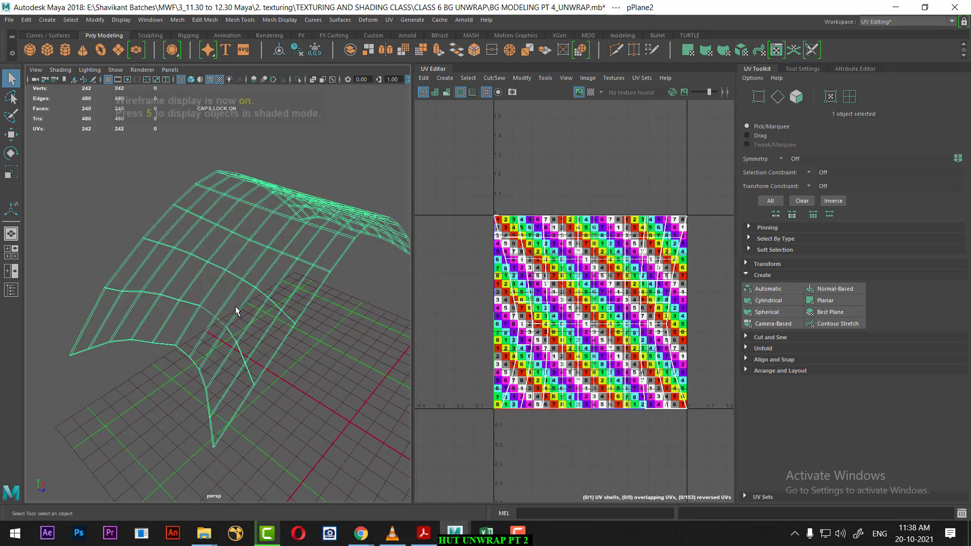
{"action": "key", "text": "5"}
{"action": "scroll", "coordinate": [283, 316], "scroll_direction": "up", "scroll_amount": 3}
{"action": "mouse_move", "coordinate": [283, 316]}
{"action": "left_mouse_down", "text": "alt"}
{"action": "mouse_move", "coordinate": [276, 294]}
{"action": "mouse_move", "coordinate": [256, 317]}
{"action": "mouse_move", "coordinate": [243, 288]}
{"action": "mouse_move", "coordinate": [247, 298]}
{"action": "left_mouse_up", "text": "alt"}
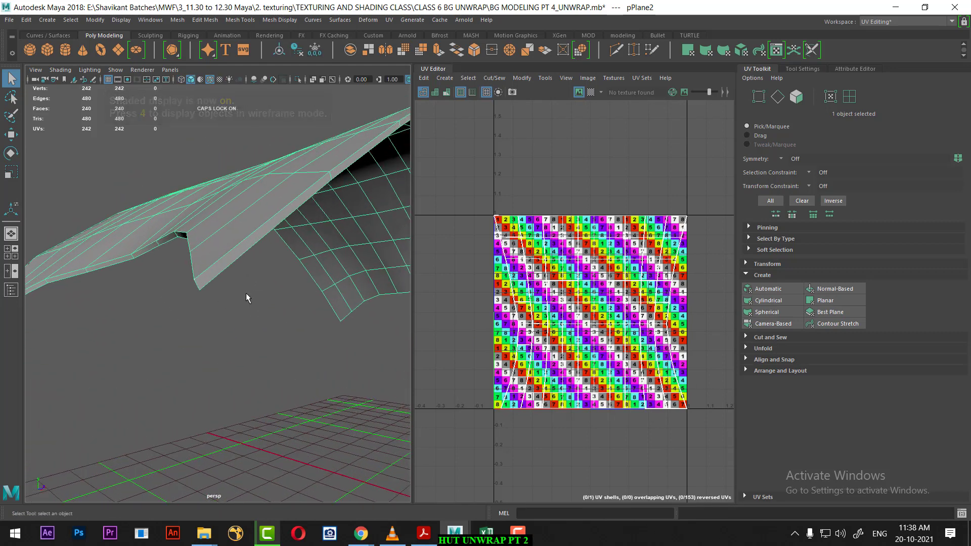
Step: Add the roof's rim edge loops to the seam selection, totalling 40 edges
{"action": "right_click_drag", "start_coordinate": [226, 246], "coordinate": [202, 248]}
{"action": "left_click", "coordinate": [230, 268]}
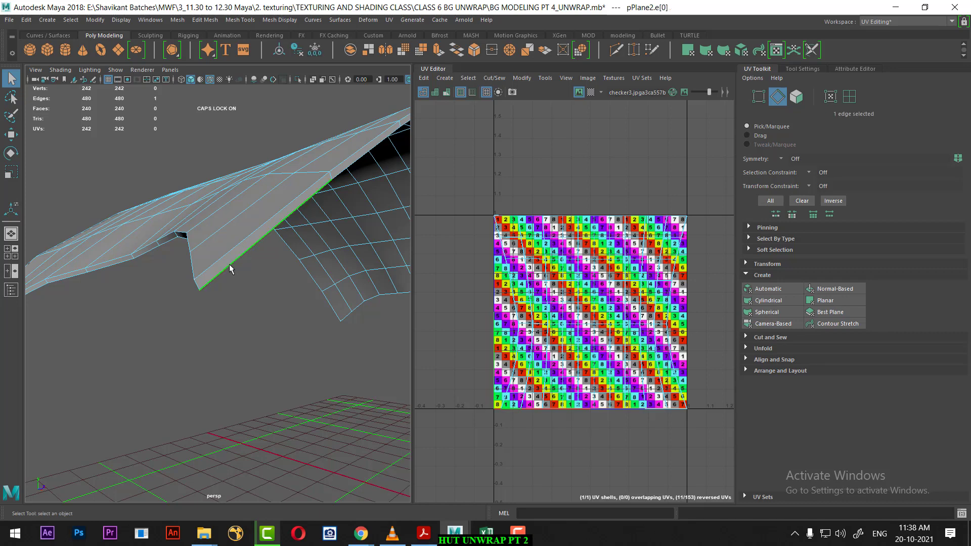
{"action": "mouse_move", "coordinate": [236, 281]}
{"action": "left_mouse_down", "text": "alt"}
{"action": "mouse_move", "coordinate": [208, 245]}
{"action": "mouse_move", "coordinate": [195, 282]}
{"action": "mouse_move", "coordinate": [217, 326]}
{"action": "mouse_move", "coordinate": [254, 262]}
{"action": "mouse_move", "coordinate": [271, 314]}
{"action": "mouse_move", "coordinate": [345, 181]}
{"action": "mouse_move", "coordinate": [325, 260]}
{"action": "mouse_move", "coordinate": [271, 326]}
{"action": "mouse_move", "coordinate": [325, 298]}
{"action": "left_mouse_up", "text": "alt"}
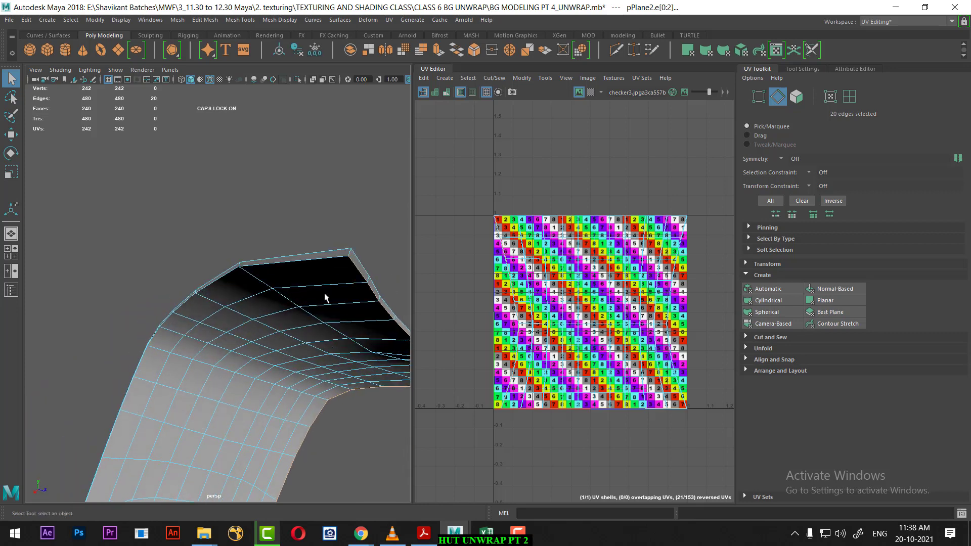
{"action": "double_click", "coordinate": [338, 255], "text": "shift"}
{"action": "mouse_move", "coordinate": [338, 255]}
{"action": "left_mouse_down", "text": "alt"}
{"action": "mouse_move", "coordinate": [313, 302]}
{"action": "mouse_move", "coordinate": [237, 220]}
{"action": "left_mouse_up", "text": "alt"}
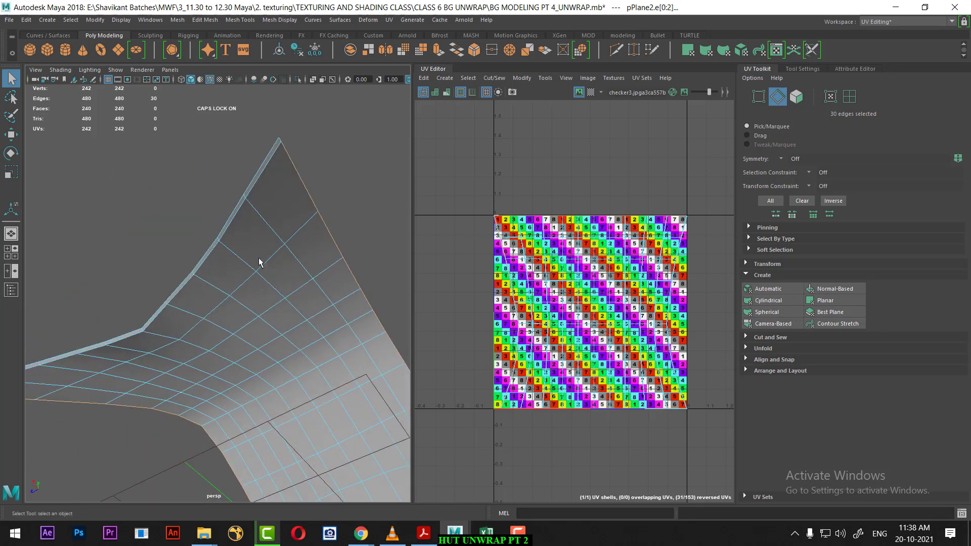
{"action": "double_click", "coordinate": [237, 220], "text": "shift"}
{"action": "mouse_move", "coordinate": [165, 334]}
{"action": "left_mouse_down", "text": "alt"}
{"action": "mouse_move", "coordinate": [321, 343]}
{"action": "mouse_move", "coordinate": [308, 359]}
{"action": "mouse_move", "coordinate": [342, 368]}
{"action": "left_mouse_up", "text": "alt"}
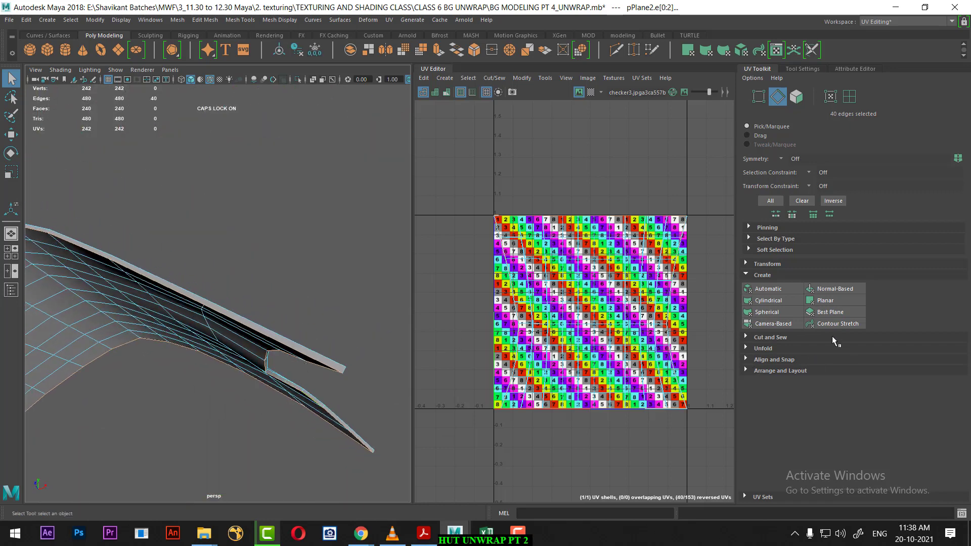
{"action": "left_click", "coordinate": [819, 337]}
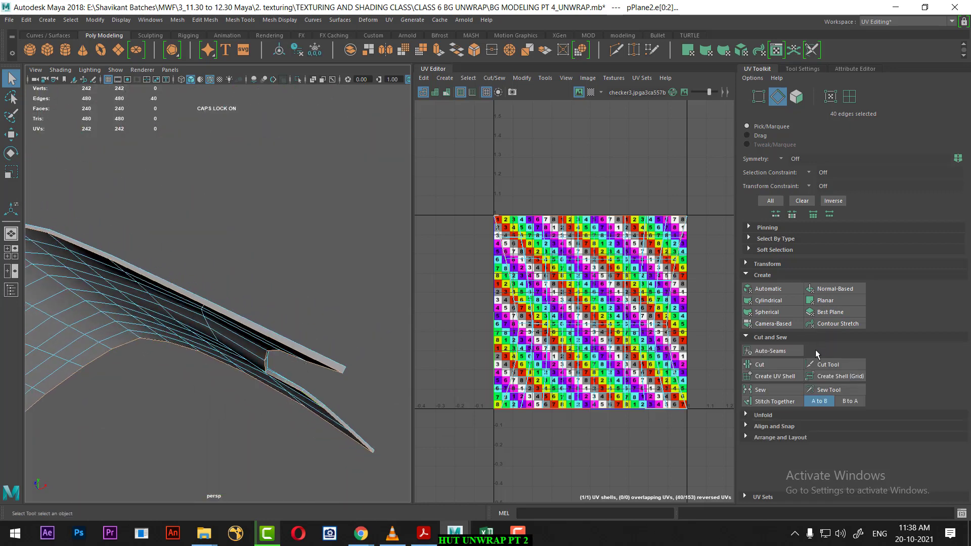
Step: Cut the roof UVs along the seam, hide the checker image, and enable UV shell selection
{"action": "left_click", "coordinate": [782, 363]}
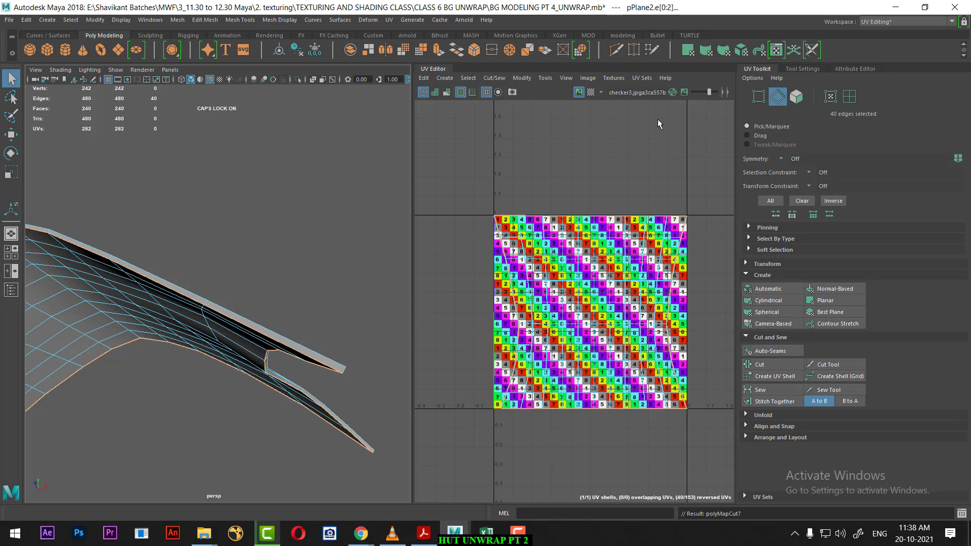
{"action": "left_click", "coordinate": [579, 92]}
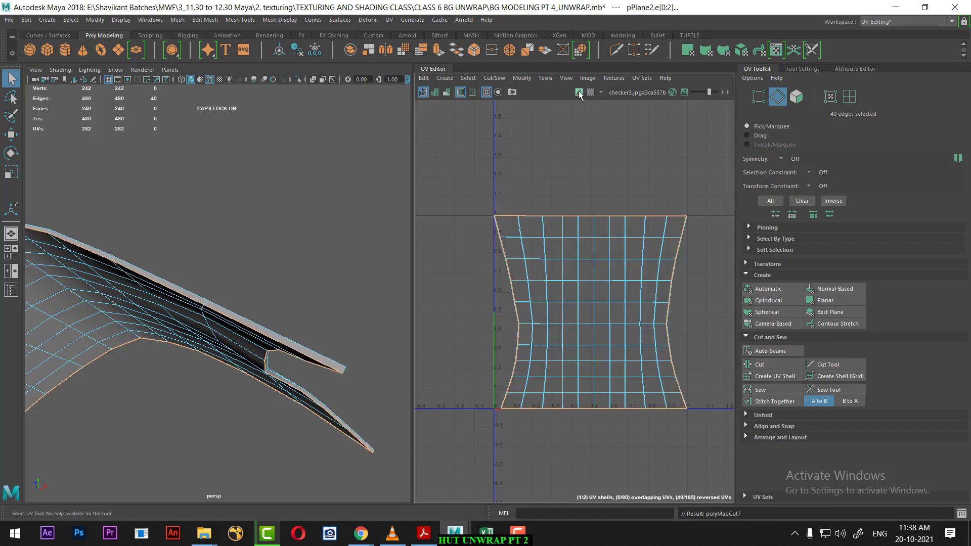
{"action": "right_click_drag", "start_coordinate": [629, 287], "coordinate": [657, 283]}
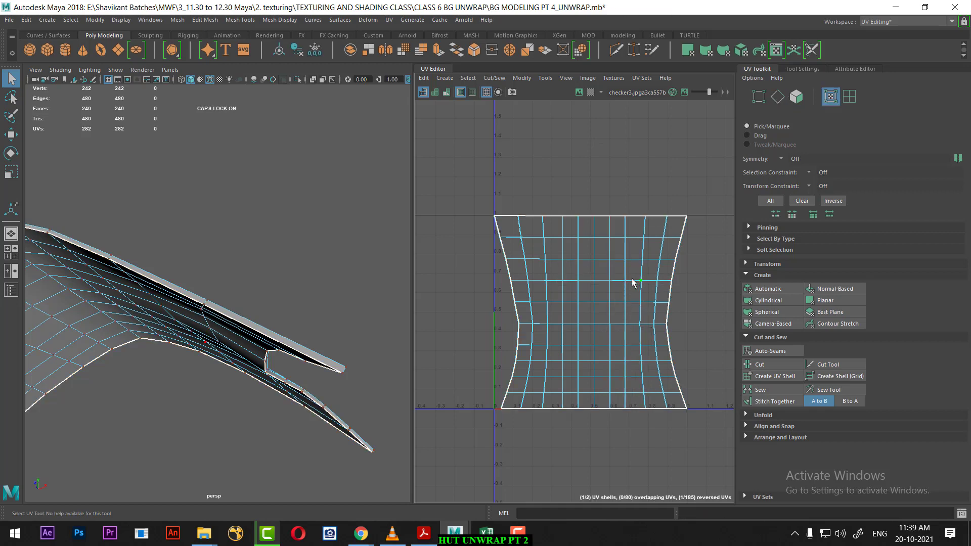
{"action": "left_click", "coordinate": [641, 280]}
{"action": "left_click", "coordinate": [850, 96]}
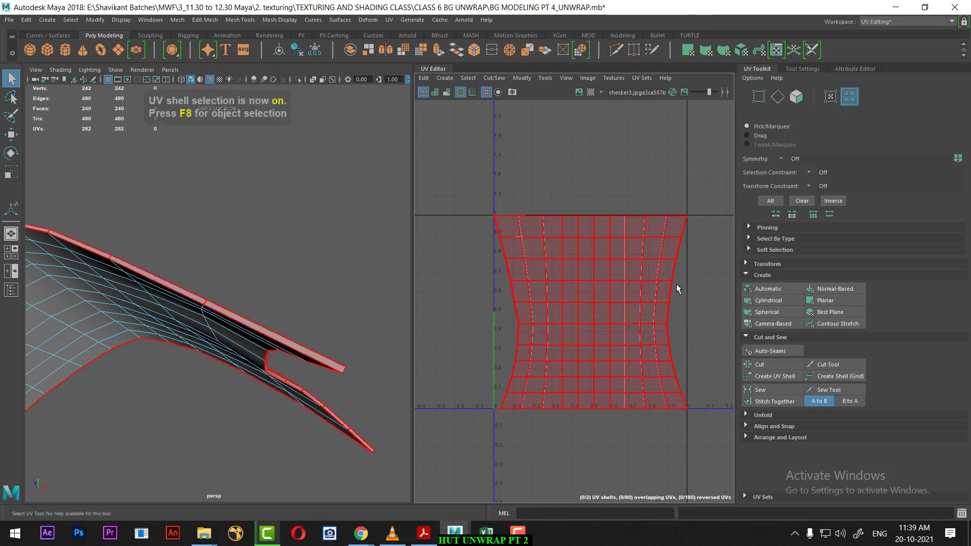
{"action": "left_click", "coordinate": [615, 303]}
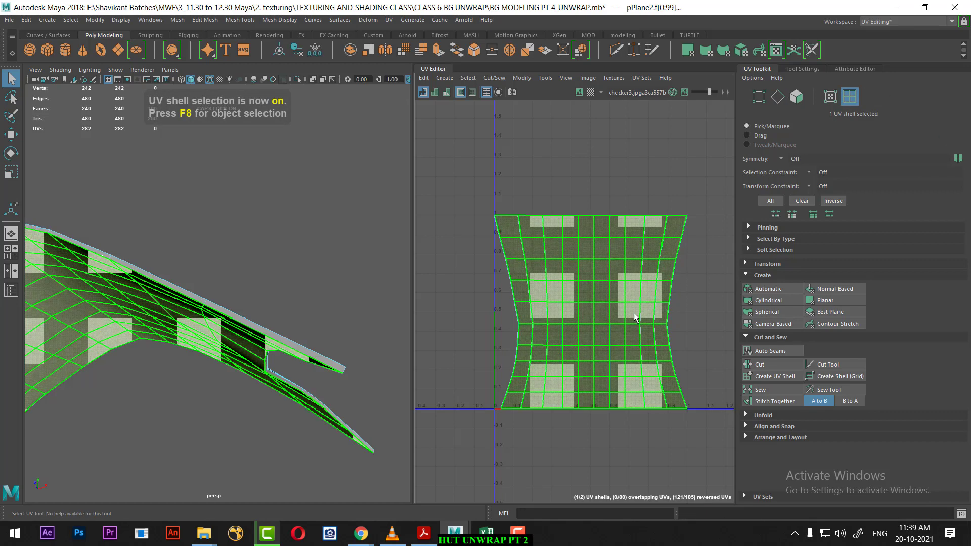
Step: Move the two roof UV shells apart, upper one up-left and lower one down
{"action": "left_click", "coordinate": [614, 332]}
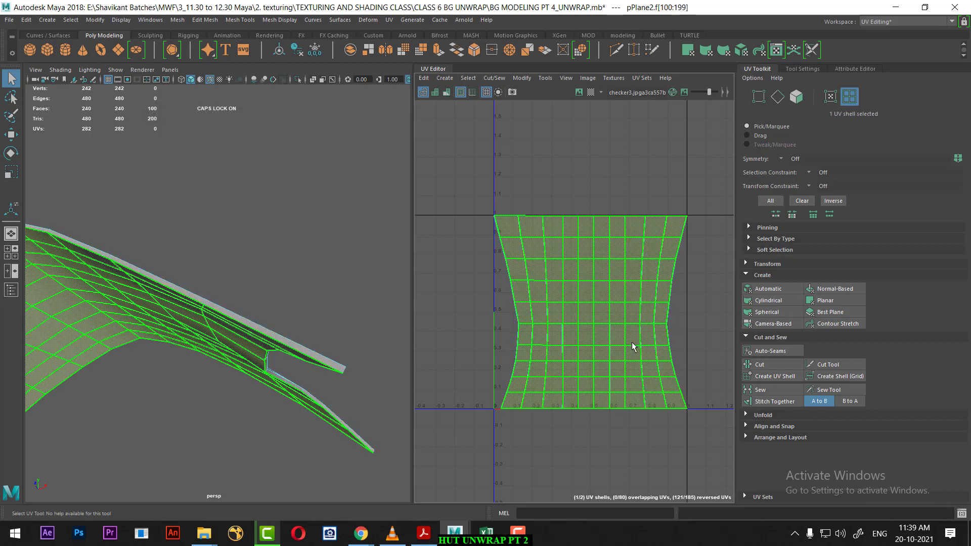
{"action": "key", "text": "w"}
{"action": "left_click_drag", "start_coordinate": [611, 328], "coordinate": [535, 167]}
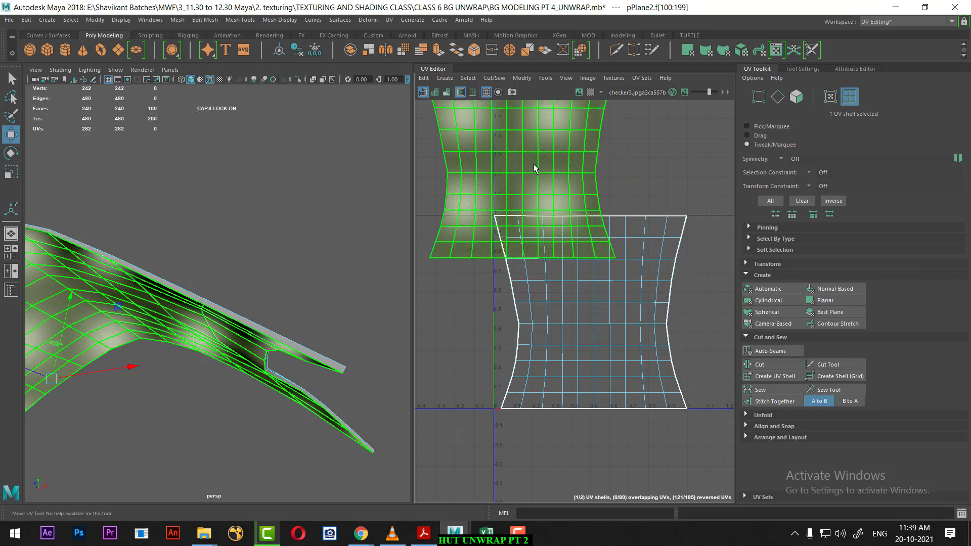
{"action": "middle_click_drag", "start_coordinate": [564, 243], "coordinate": [620, 260], "text": "alt"}
{"action": "left_click_drag", "start_coordinate": [619, 261], "coordinate": [506, 212]}
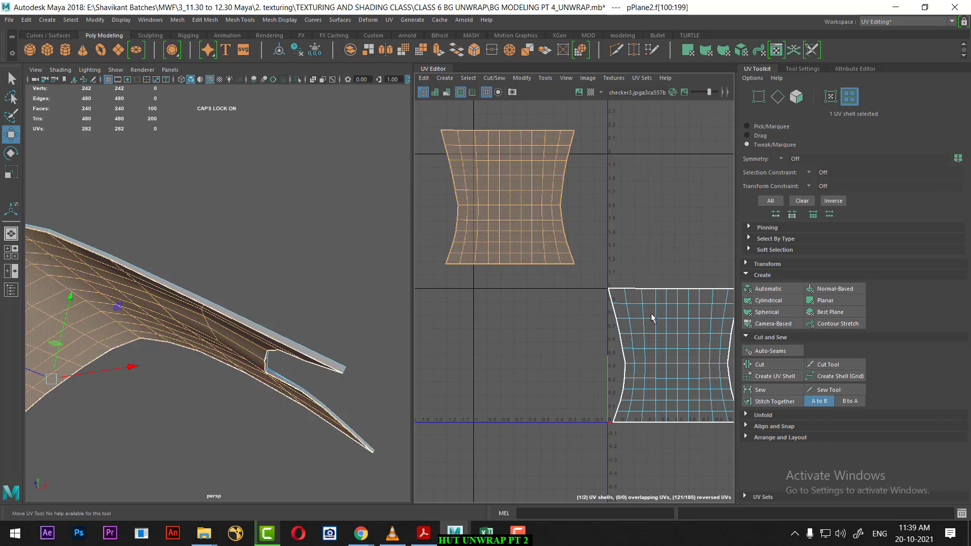
{"action": "left_click", "coordinate": [627, 374]}
{"action": "scroll", "coordinate": [427, 342], "scroll_direction": "down", "scroll_amount": 1}
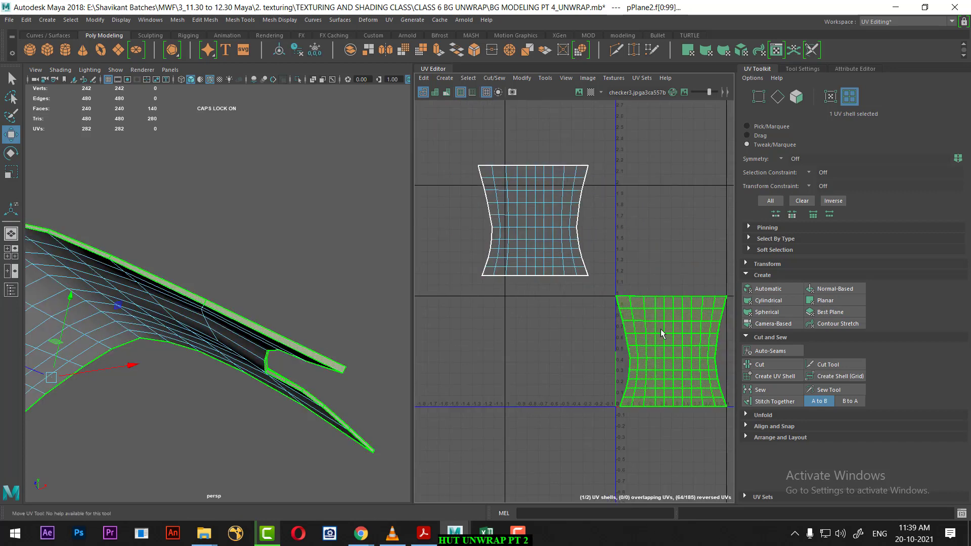
{"action": "mouse_move", "coordinate": [238, 347]}
{"action": "left_mouse_down", "text": "alt"}
{"action": "mouse_move", "coordinate": [201, 349]}
{"action": "mouse_move", "coordinate": [201, 308]}
{"action": "left_mouse_up", "text": "alt"}
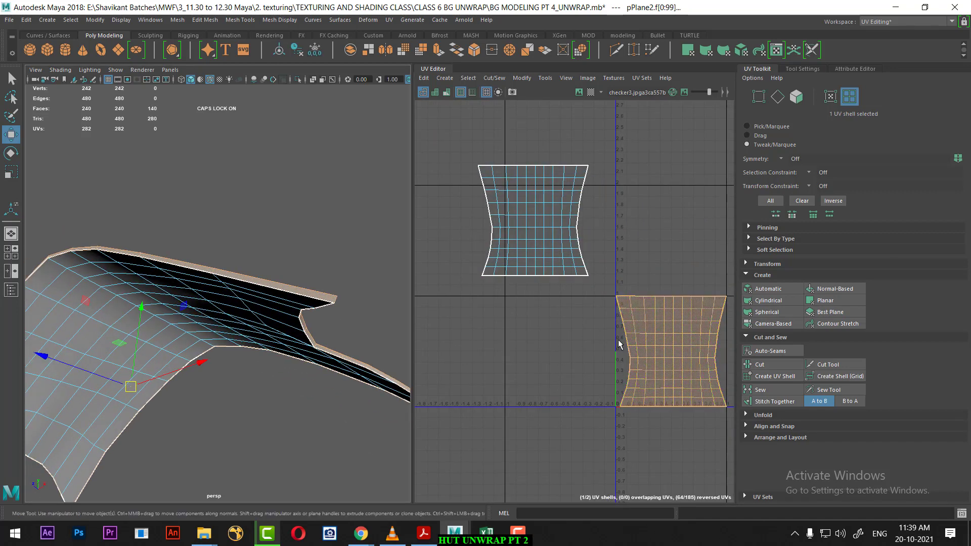
{"action": "left_click_drag", "start_coordinate": [670, 344], "coordinate": [555, 377]}
Step: Shift the upper shell right, then show the checker texture on the roof
{"action": "left_click", "coordinate": [537, 229]}
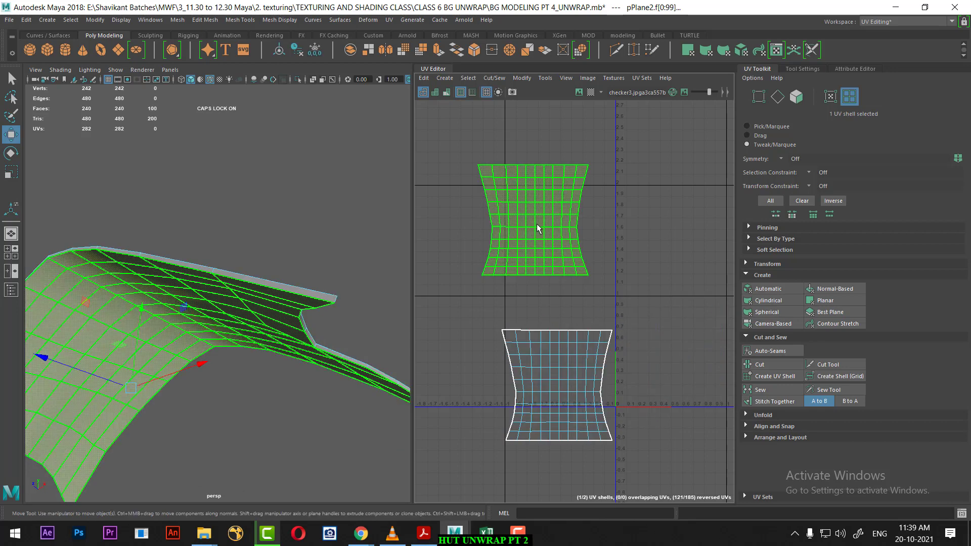
{"action": "left_click_drag", "start_coordinate": [555, 246], "coordinate": [655, 226]}
{"action": "left_click", "coordinate": [582, 348]}
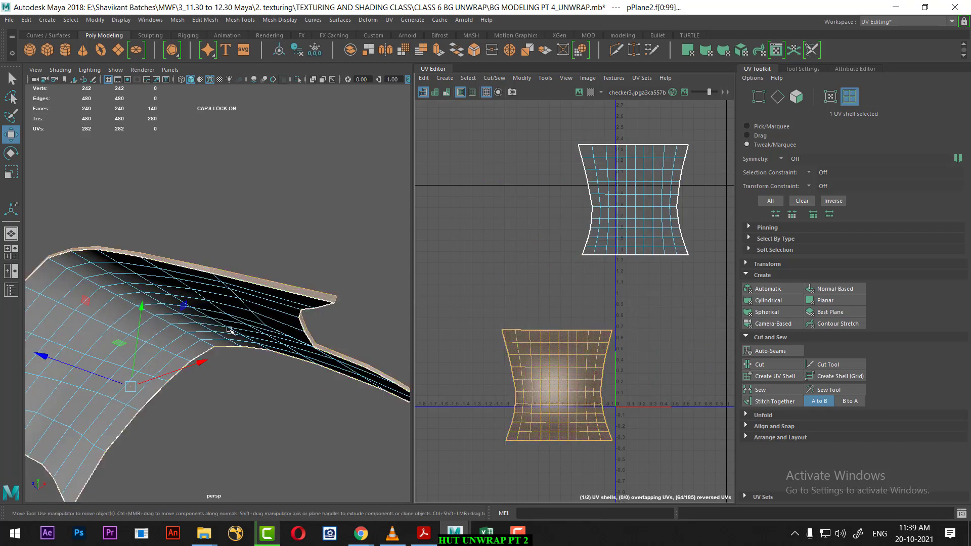
{"action": "mouse_move", "coordinate": [200, 300]}
{"action": "left_mouse_down", "text": "alt"}
{"action": "mouse_move", "coordinate": [192, 350]}
{"action": "mouse_move", "coordinate": [384, 304]}
{"action": "left_mouse_up", "text": "alt"}
{"action": "key", "text": "F8"}
{"action": "key", "text": "6"}
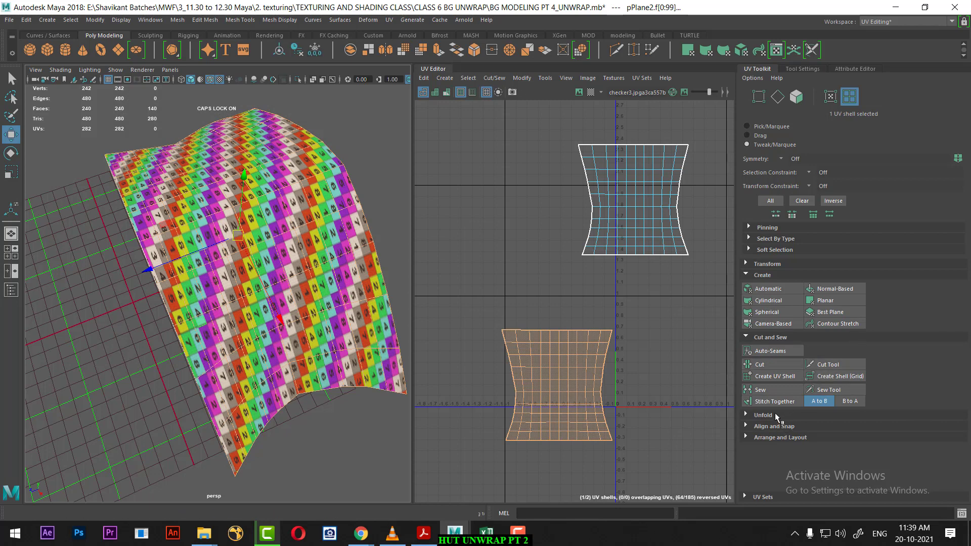
Step: Try unfolding the roof UV shell and undo the result
{"action": "left_click", "coordinate": [764, 415]}
{"action": "scroll", "coordinate": [864, 391], "scroll_direction": "down", "scroll_amount": 1}
{"action": "left_click", "coordinate": [765, 420]}
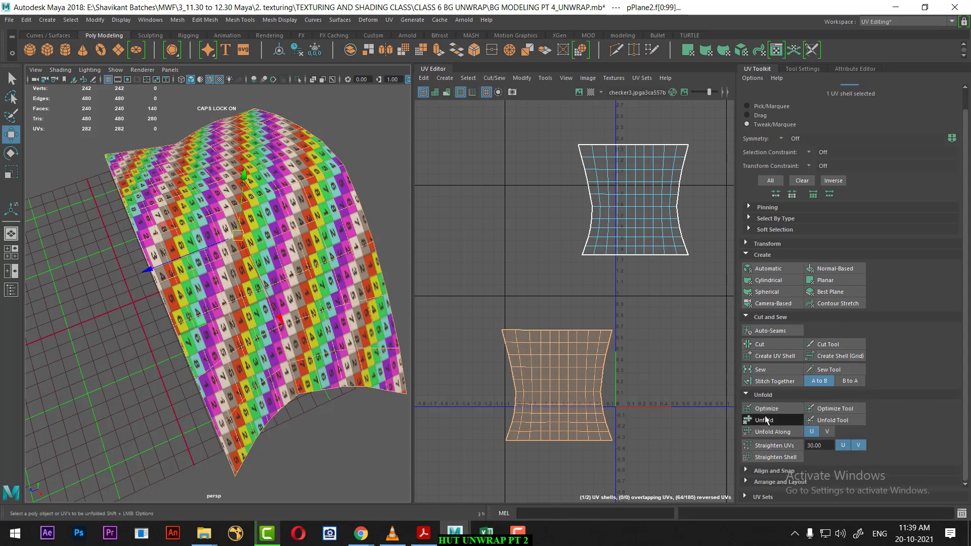
{"action": "key", "text": "F8"}
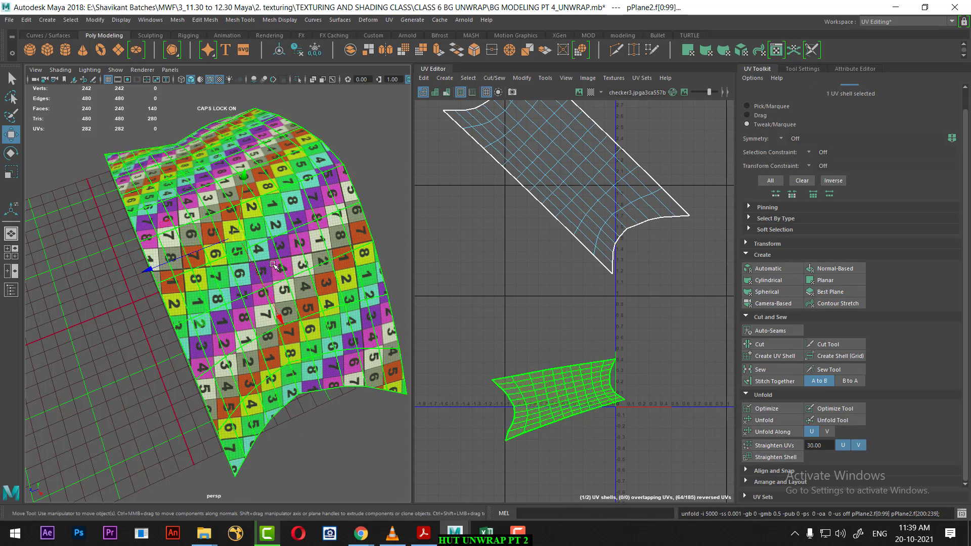
{"action": "left_click_drag", "start_coordinate": [319, 316], "coordinate": [336, 288], "text": "alt"}
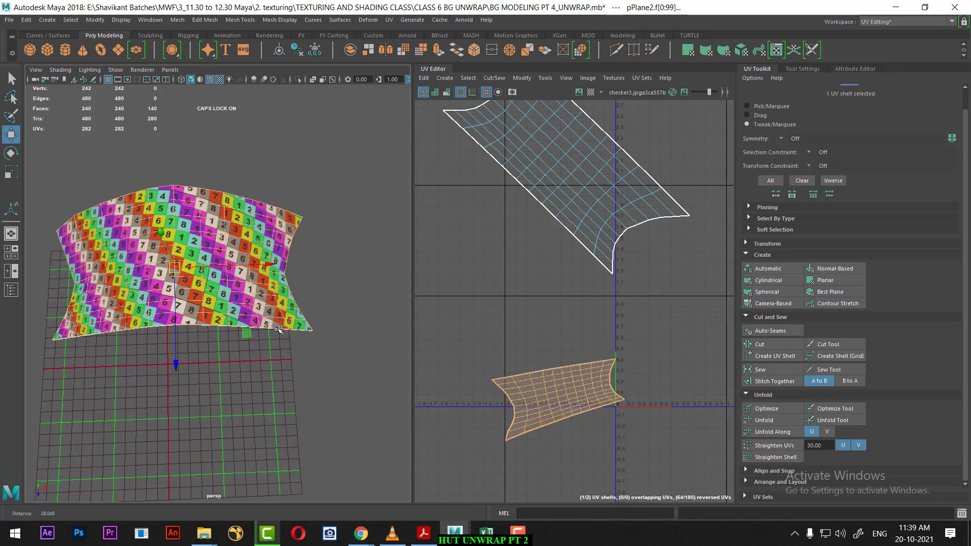
{"action": "scroll", "coordinate": [513, 282], "scroll_direction": "down", "scroll_amount": 3}
{"action": "left_click", "coordinate": [590, 279]}
{"action": "key", "text": "ctrl+z"}
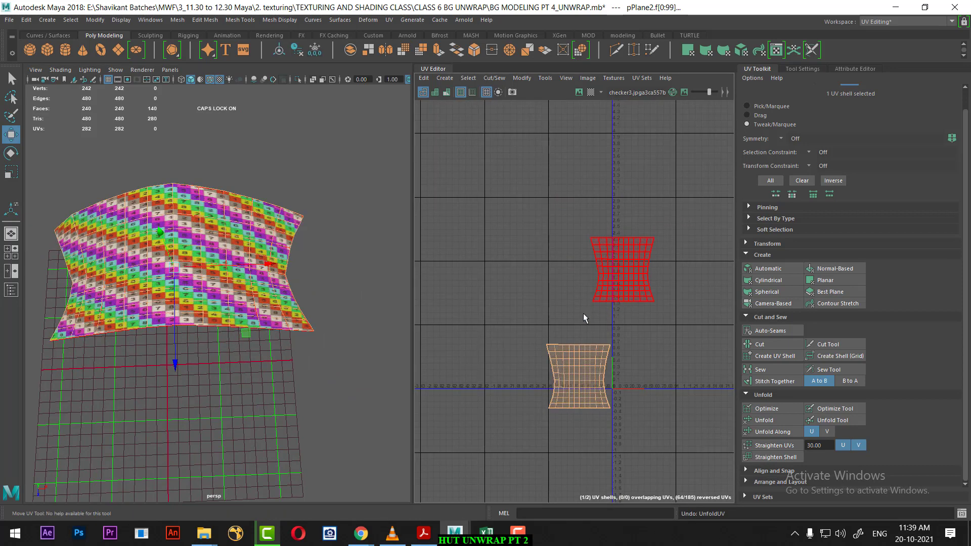
Step: Box-select the lower roof shell, unfold it, and undo again
{"action": "scroll", "coordinate": [584, 314], "scroll_direction": "up", "scroll_amount": 1}
{"action": "left_click_drag", "start_coordinate": [497, 332], "coordinate": [608, 426]}
{"action": "left_click_drag", "start_coordinate": [633, 457], "coordinate": [633, 457]}
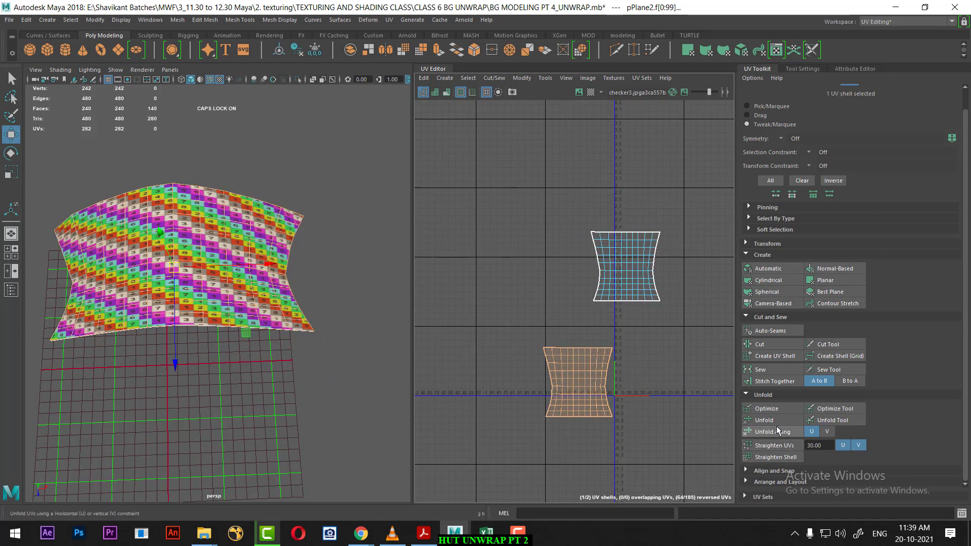
{"action": "left_click", "coordinate": [749, 420]}
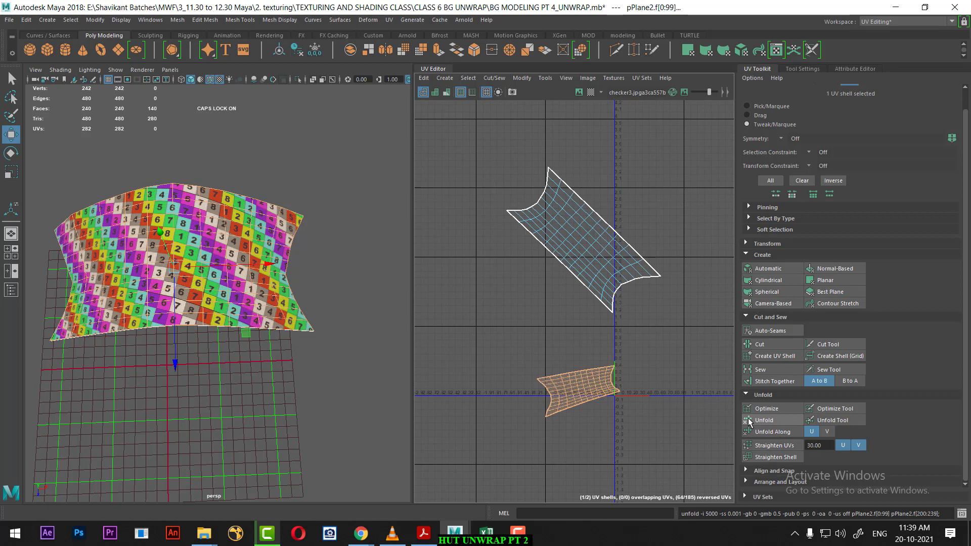
{"action": "key", "text": "ctrl+z"}
Step: Reselect all UVs of the lower roof shell with a box selection
{"action": "right_click_drag", "start_coordinate": [563, 320], "coordinate": [620, 337]}
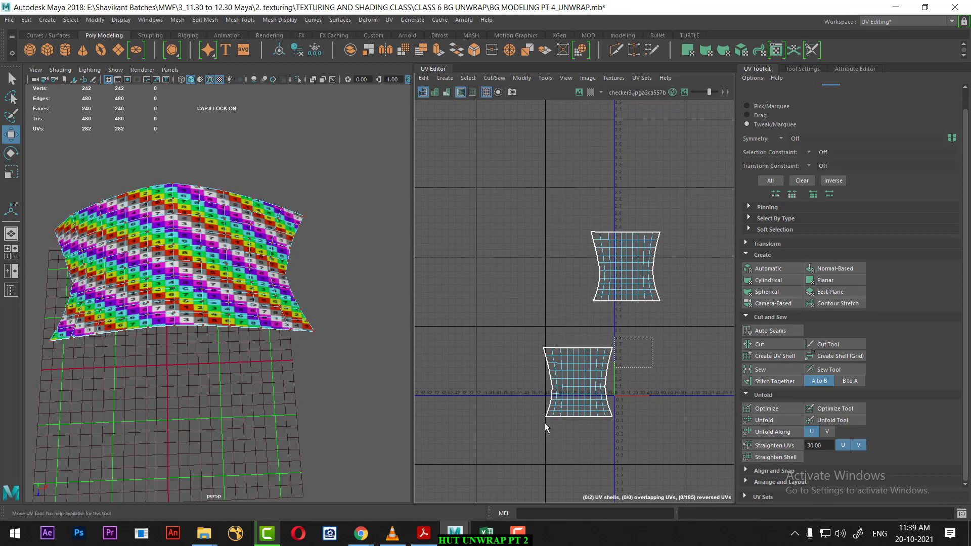
{"action": "left_click_drag", "start_coordinate": [545, 423], "coordinate": [620, 339]}
{"action": "scroll", "coordinate": [627, 366], "scroll_direction": "up", "scroll_amount": 1}
{"action": "middle_click_drag", "start_coordinate": [627, 365], "coordinate": [611, 315], "text": "alt"}
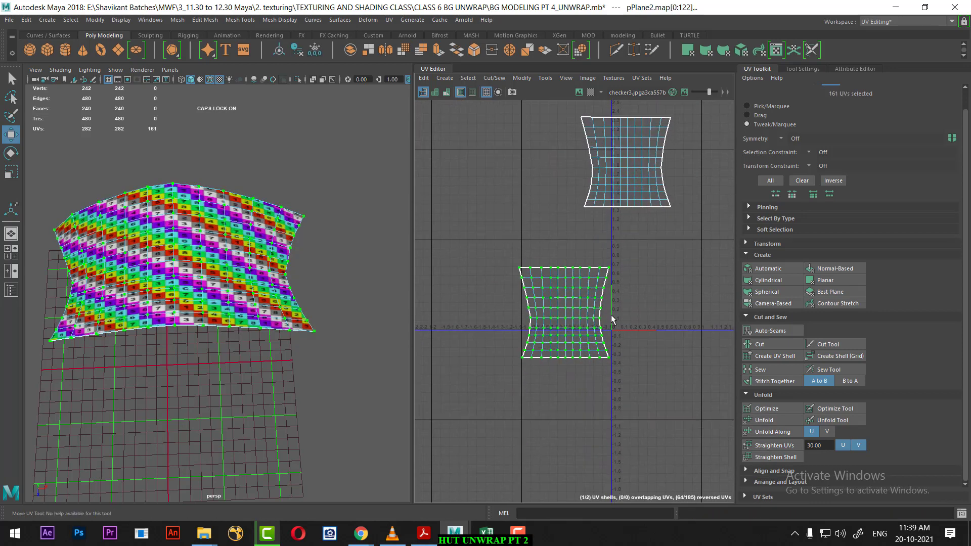
{"action": "left_click", "coordinate": [638, 248]}
{"action": "right_click", "coordinate": [581, 300]}
{"action": "left_click_drag", "start_coordinate": [666, 255], "coordinate": [485, 393]}
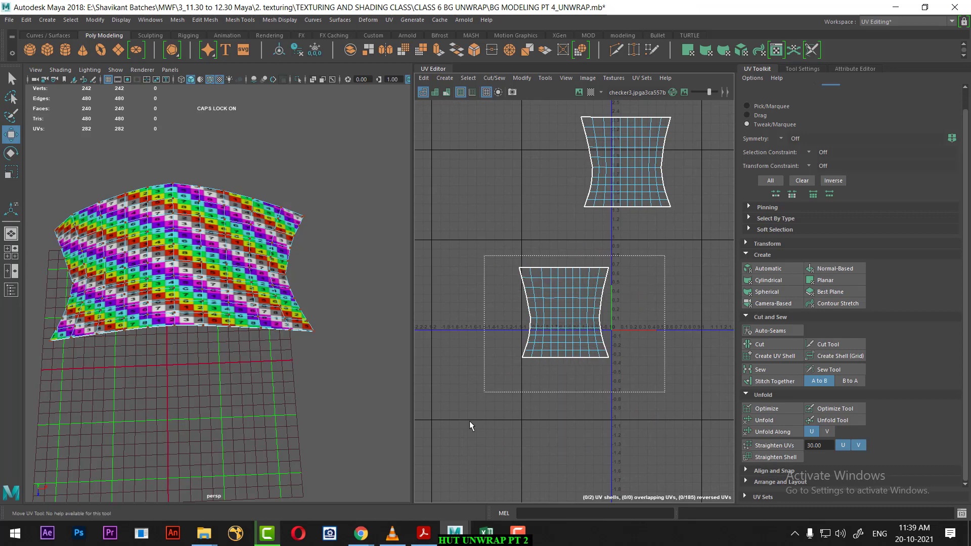
Step: Unfold the lower roof shell along U from the UV operations menu
{"action": "right_click", "coordinate": [666, 262], "text": "shift"}
{"action": "mouse_move", "coordinate": [566, 262]}
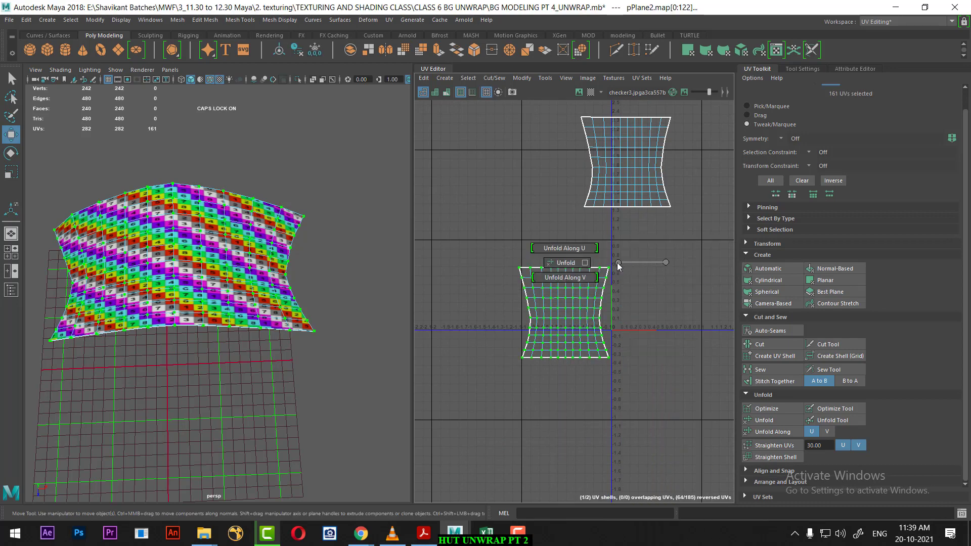
{"action": "left_click", "coordinate": [573, 243]}
{"action": "right_click", "coordinate": [661, 241], "text": "shift"}
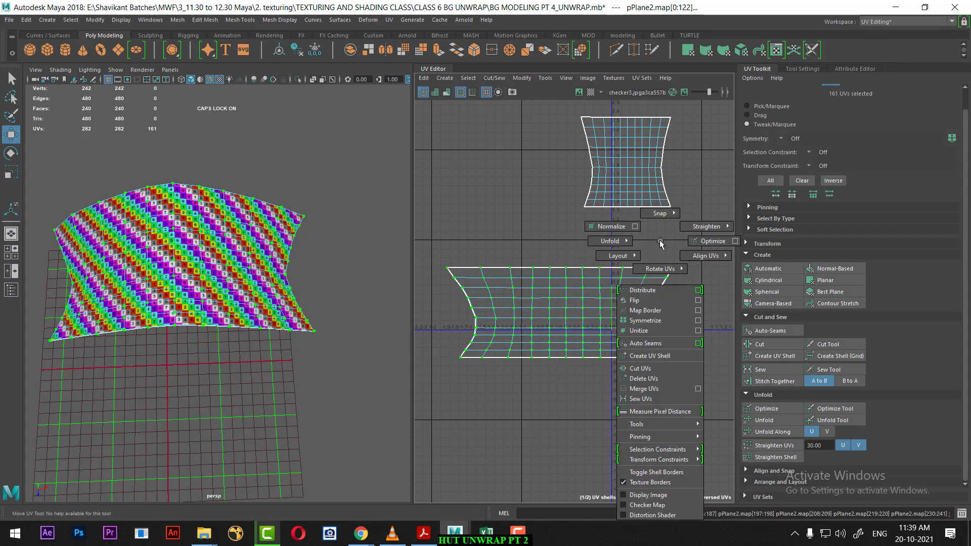
{"action": "left_click", "coordinate": [583, 244]}
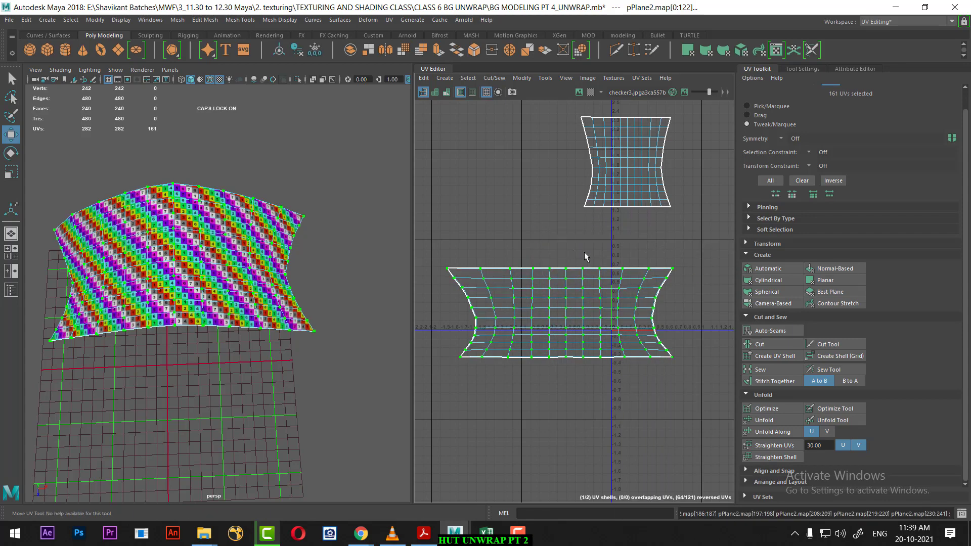
{"action": "mouse_move", "coordinate": [212, 253]}
{"action": "left_mouse_down", "text": "alt"}
{"action": "mouse_move", "coordinate": [313, 242]}
{"action": "mouse_move", "coordinate": [174, 289]}
{"action": "left_mouse_up", "text": "alt"}
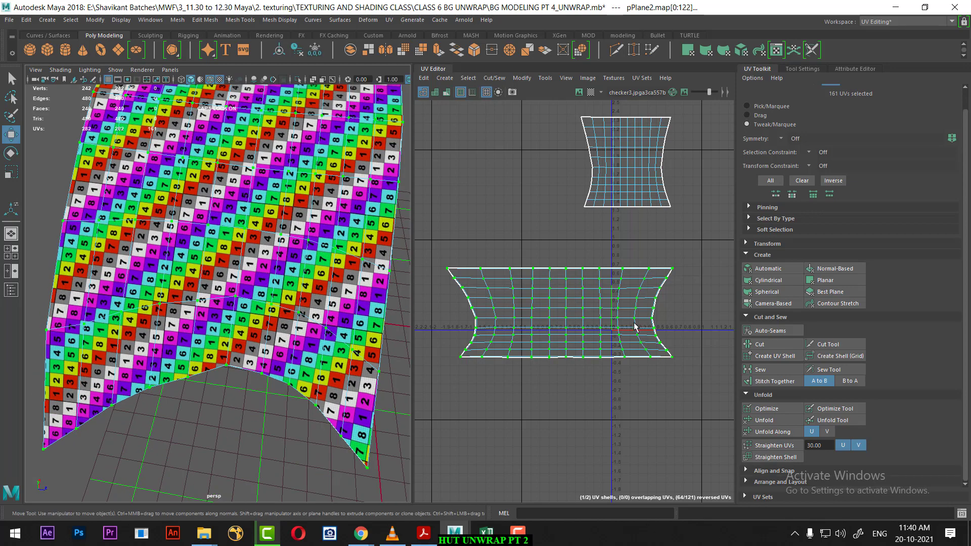
Step: Select all UVs of the top roof shell and unfold it along U
{"action": "middle_click_drag", "start_coordinate": [633, 333], "coordinate": [618, 399], "text": "alt"}
{"action": "left_click_drag", "start_coordinate": [535, 150], "coordinate": [701, 293]}
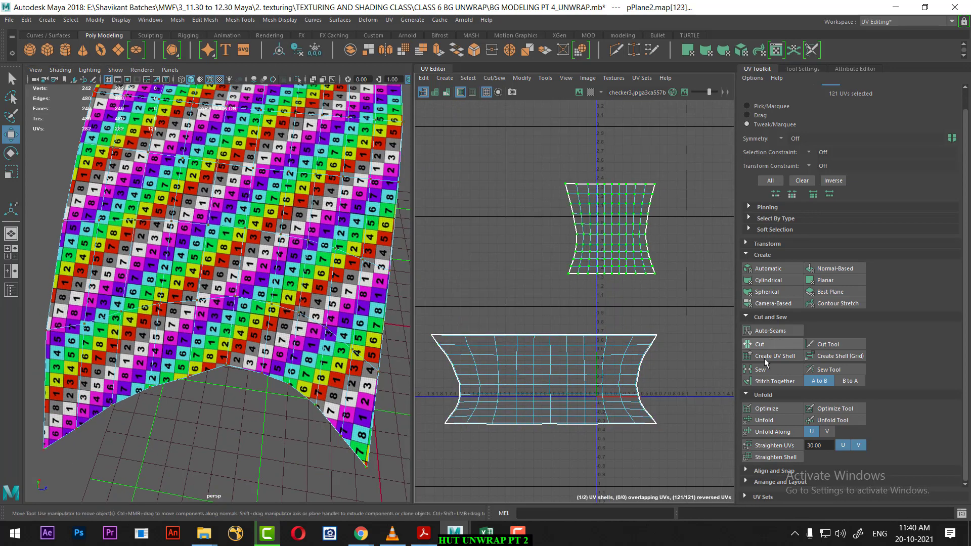
{"action": "right_click_drag", "start_coordinate": [669, 198], "coordinate": [590, 196], "text": "shift"}
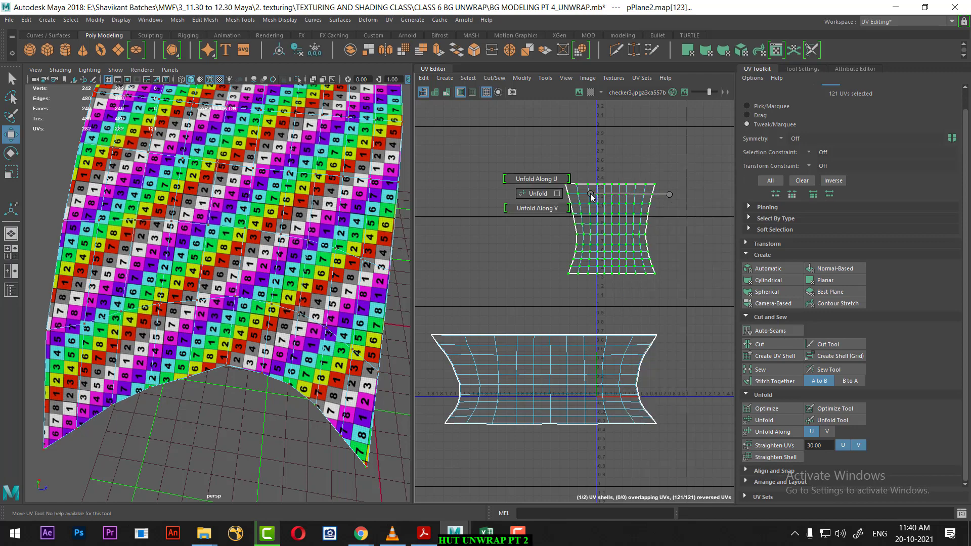
{"action": "right_click_drag", "start_coordinate": [532, 171], "coordinate": [533, 172], "text": "shift"}
{"action": "right_click_drag", "start_coordinate": [642, 171], "coordinate": [531, 197], "text": "shift"}
Step: Orbit around the roof to check the evenly square checkers
{"action": "mouse_move", "coordinate": [228, 253]}
{"action": "left_mouse_down", "text": "alt"}
{"action": "mouse_move", "coordinate": [153, 190]}
{"action": "mouse_move", "coordinate": [278, 357]}
{"action": "mouse_move", "coordinate": [354, 385]}
{"action": "left_mouse_up", "text": "alt"}
{"action": "scroll", "coordinate": [622, 364], "scroll_direction": "down", "scroll_amount": 1}
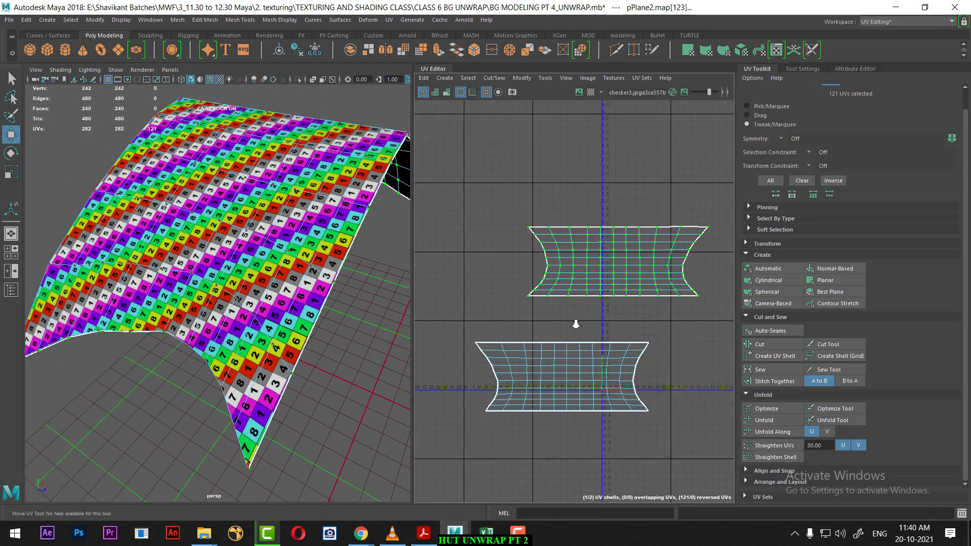
{"action": "scroll", "coordinate": [623, 364], "scroll_direction": "down", "scroll_amount": 1}
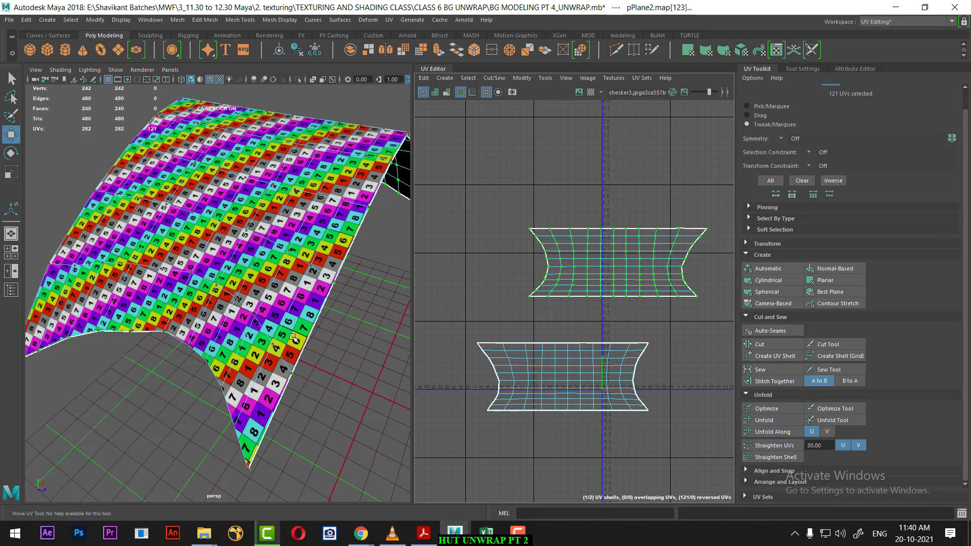
{"action": "mouse_move", "coordinate": [294, 339]}
{"action": "left_mouse_down", "text": "alt"}
{"action": "mouse_move", "coordinate": [294, 365]}
{"action": "mouse_move", "coordinate": [243, 238]}
{"action": "left_mouse_up", "text": "alt"}
{"action": "right_click_drag", "start_coordinate": [237, 227], "coordinate": [287, 202]}
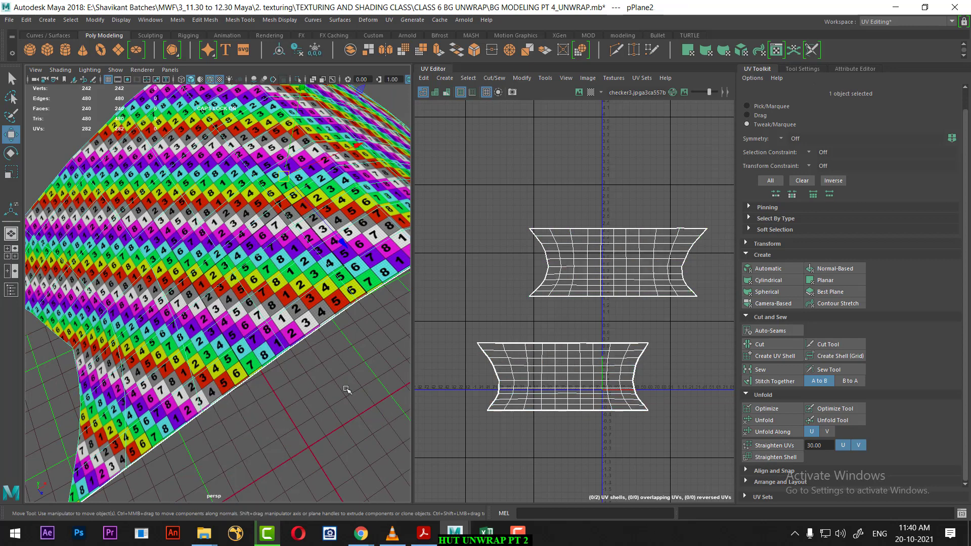
{"action": "scroll", "coordinate": [611, 356], "scroll_direction": "down", "scroll_amount": 3}
Step: Select the UVs of both roof shells in the UV Editor
{"action": "right_click_drag", "start_coordinate": [582, 309], "coordinate": [623, 308]}
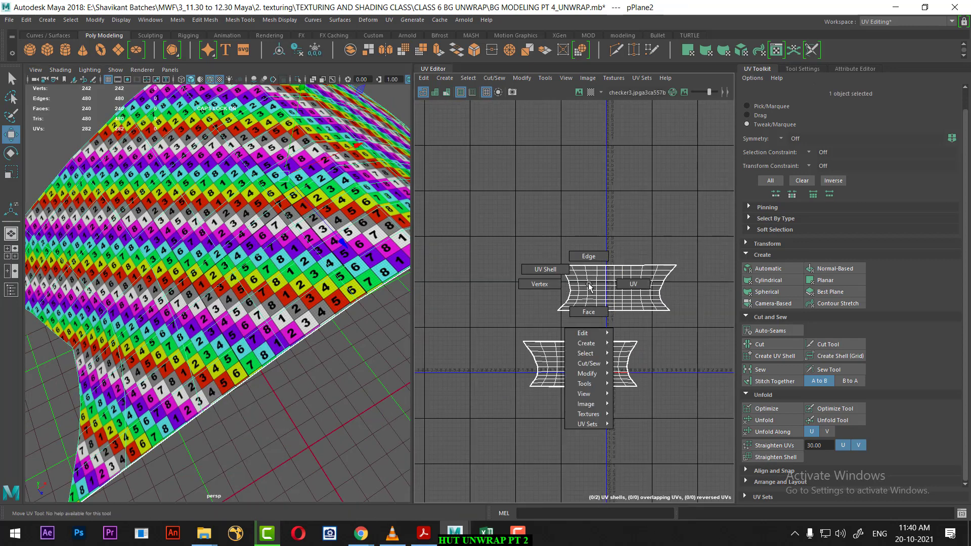
{"action": "left_click_drag", "start_coordinate": [506, 415], "coordinate": [687, 219]}
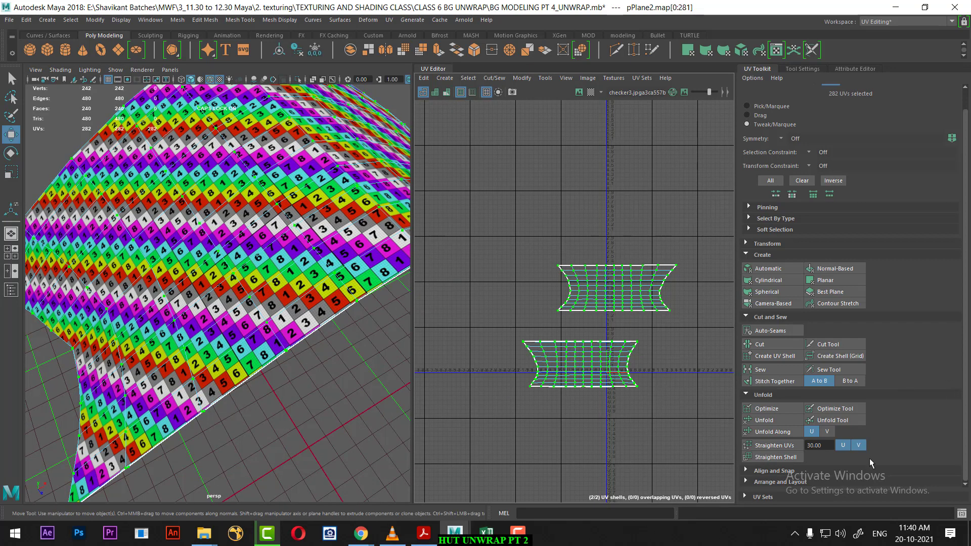
{"action": "left_click", "coordinate": [784, 469]}
{"action": "scroll", "coordinate": [789, 445], "scroll_direction": "down", "scroll_amount": 2}
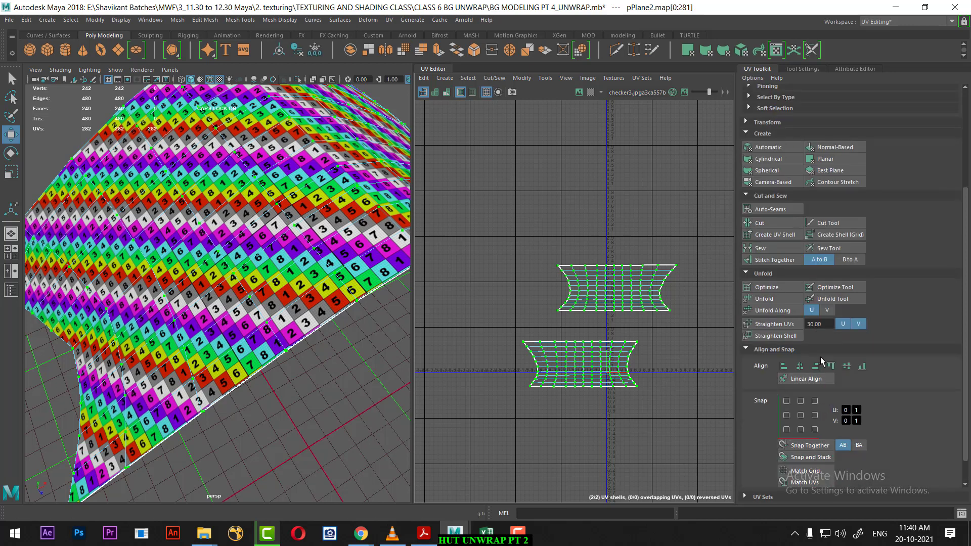
{"action": "left_click", "coordinate": [821, 352]}
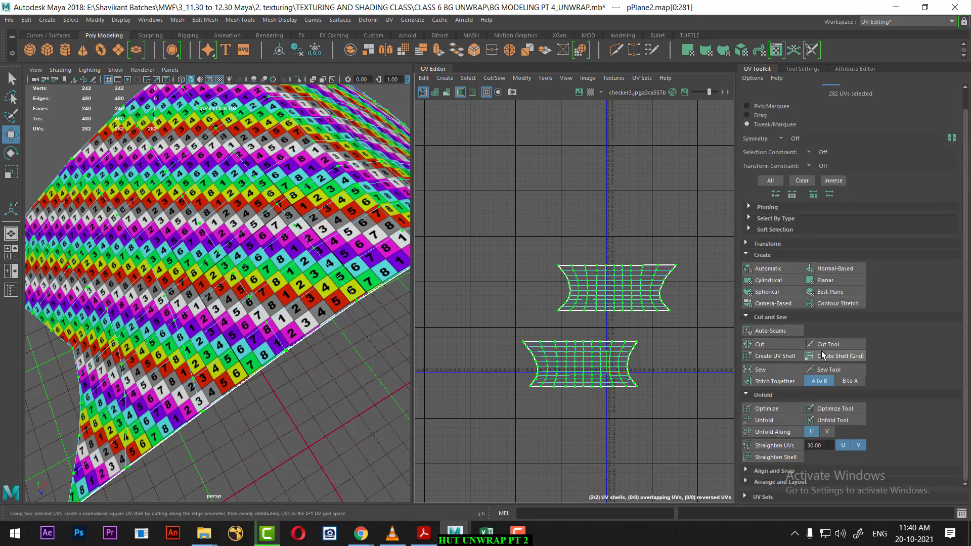
Step: Try Orient, Gather and Randomize from Arrange and Layout on the roof shells
{"action": "left_click", "coordinate": [769, 481]}
{"action": "scroll", "coordinate": [771, 481], "scroll_direction": "down", "scroll_amount": 2}
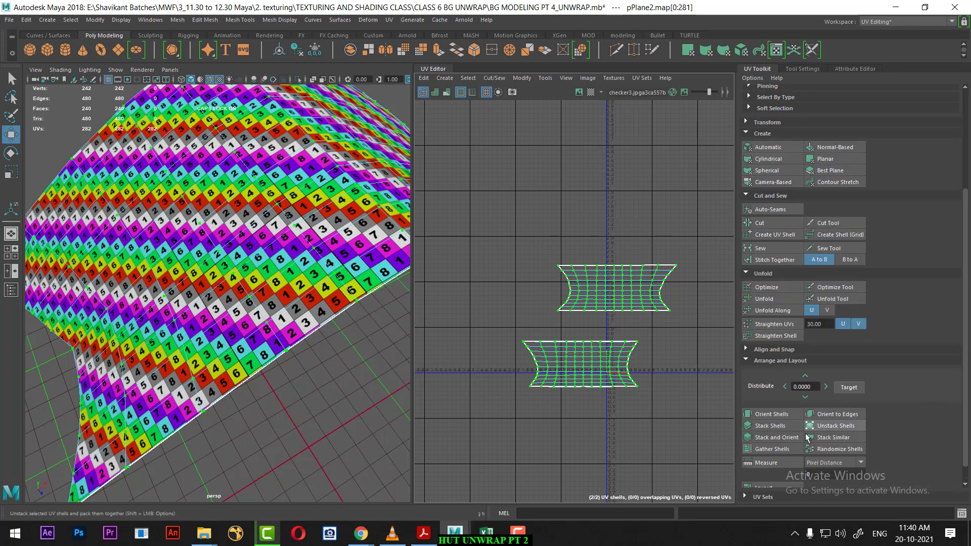
{"action": "left_click", "coordinate": [775, 414]}
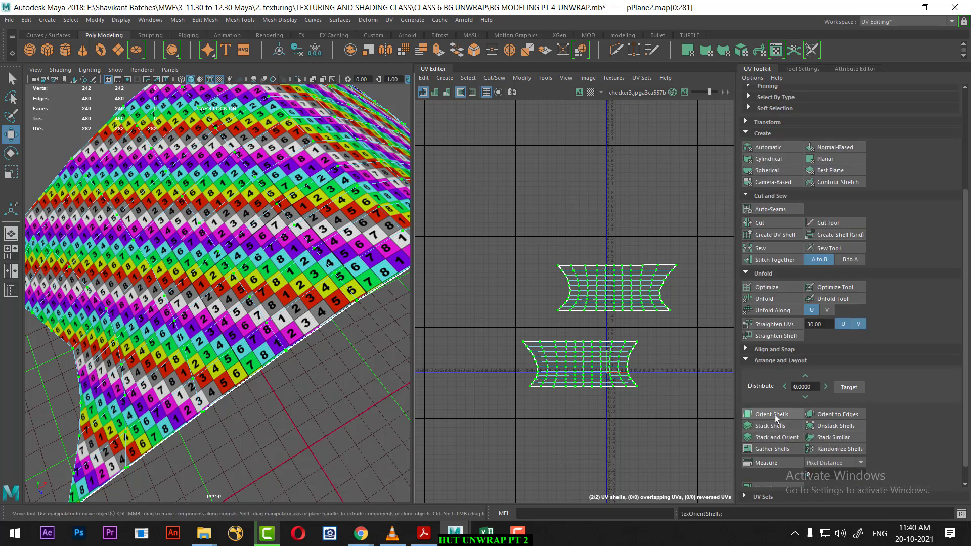
{"action": "left_click", "coordinate": [839, 417]}
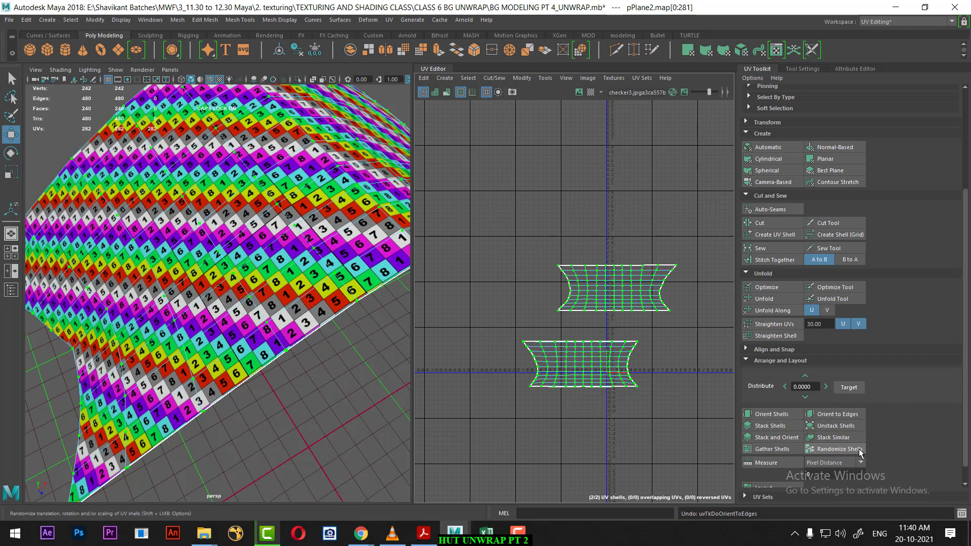
{"action": "left_click", "coordinate": [783, 452]}
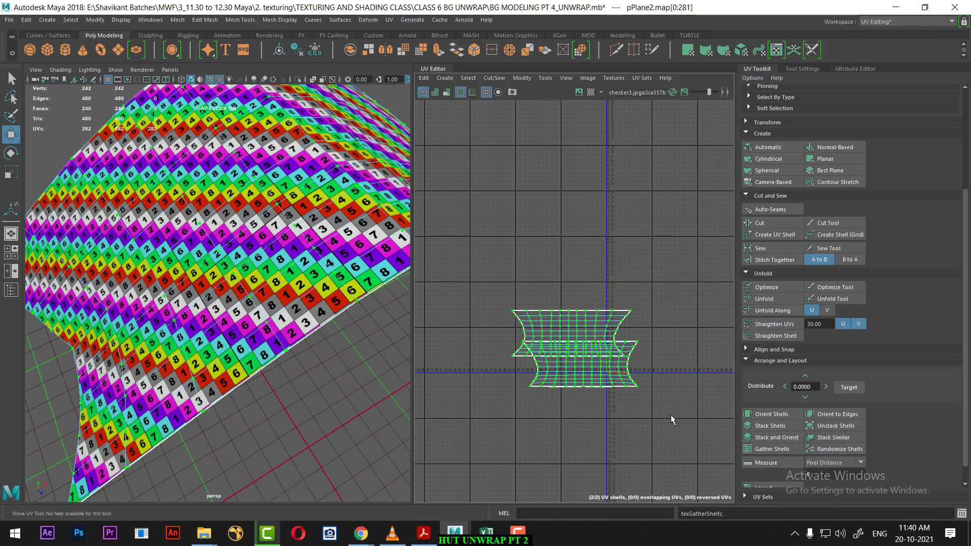
{"action": "scroll", "coordinate": [626, 403], "scroll_direction": "up", "scroll_amount": 1}
{"action": "left_click", "coordinate": [848, 450]}
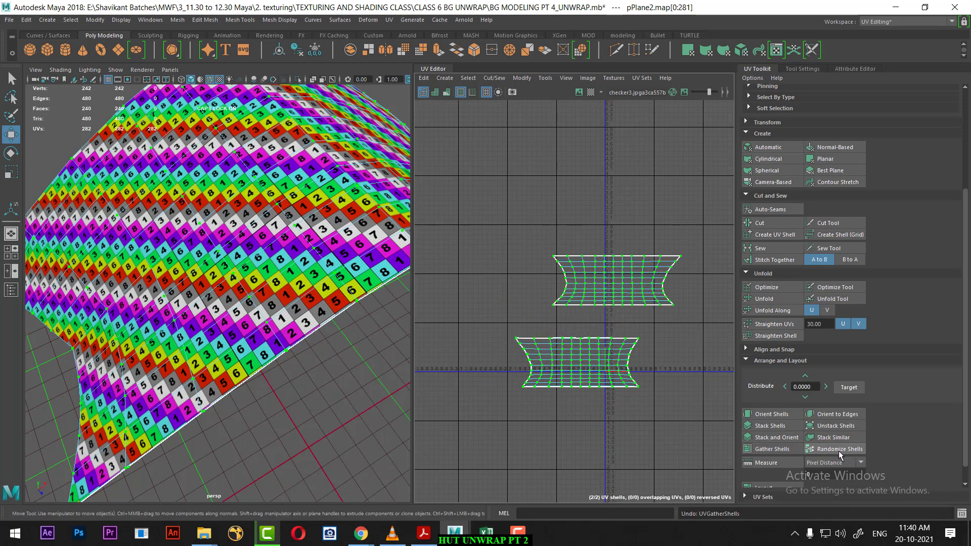
{"action": "left_click", "coordinate": [840, 454]}
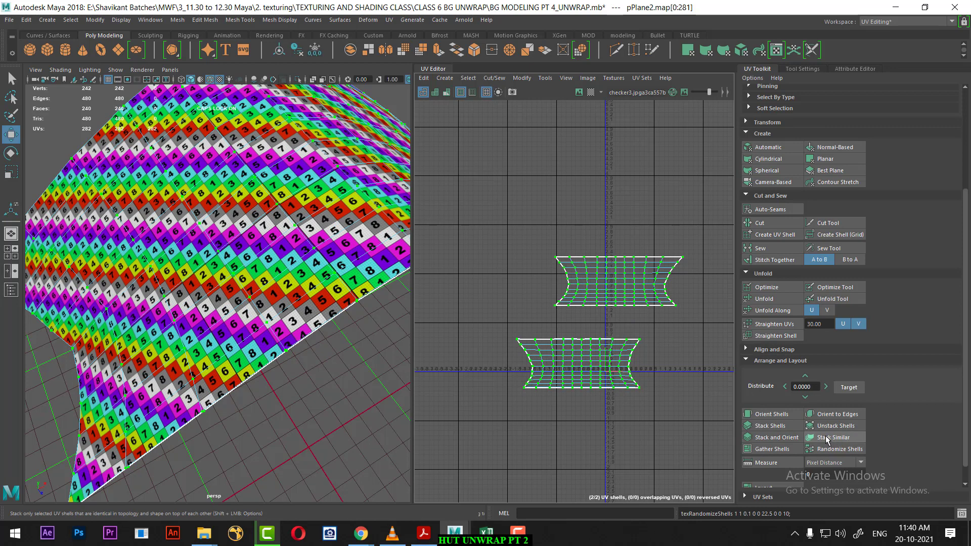
Step: Try the Stack options to stack the two roof shells
{"action": "left_click", "coordinate": [827, 439]}
{"action": "left_click", "coordinate": [828, 440]}
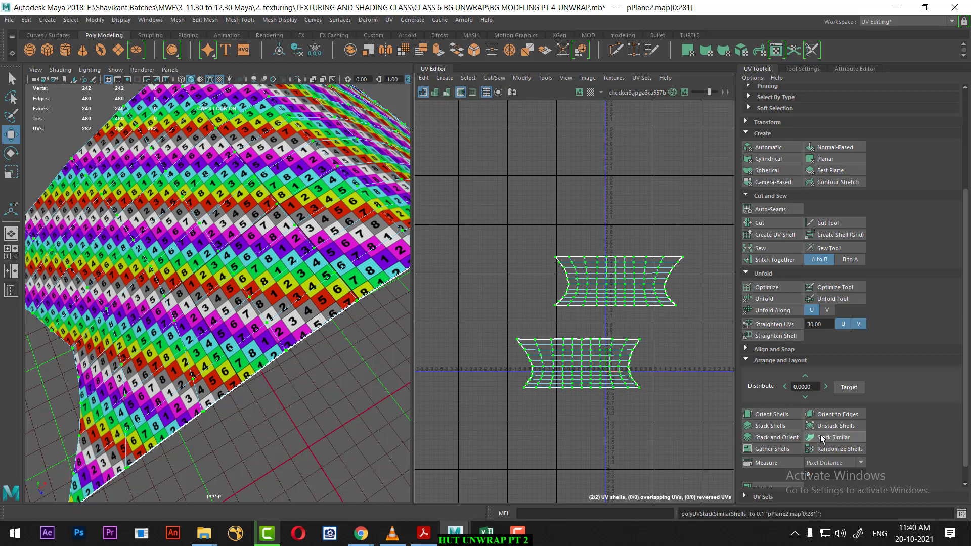
{"action": "left_click", "coordinate": [780, 438]}
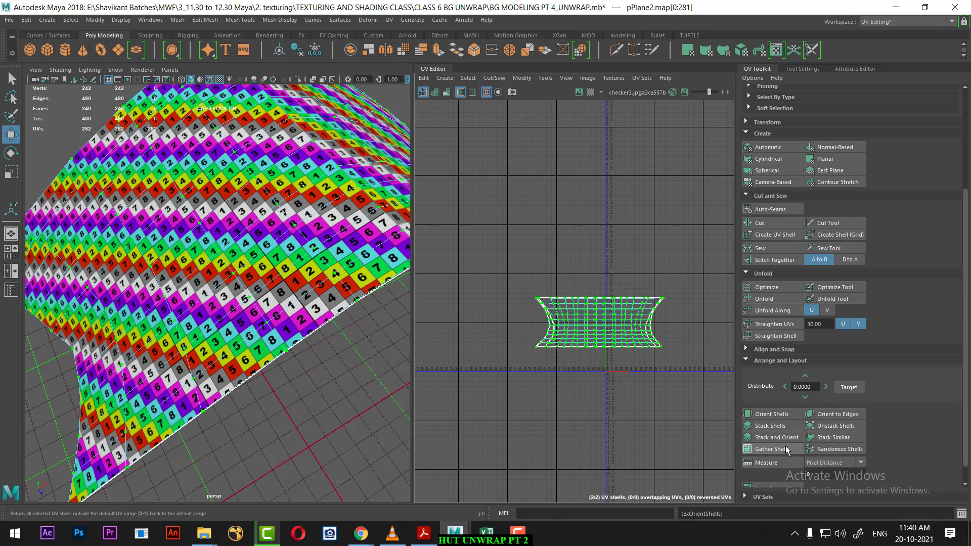
{"action": "scroll", "coordinate": [578, 342], "scroll_direction": "up", "scroll_amount": 2}
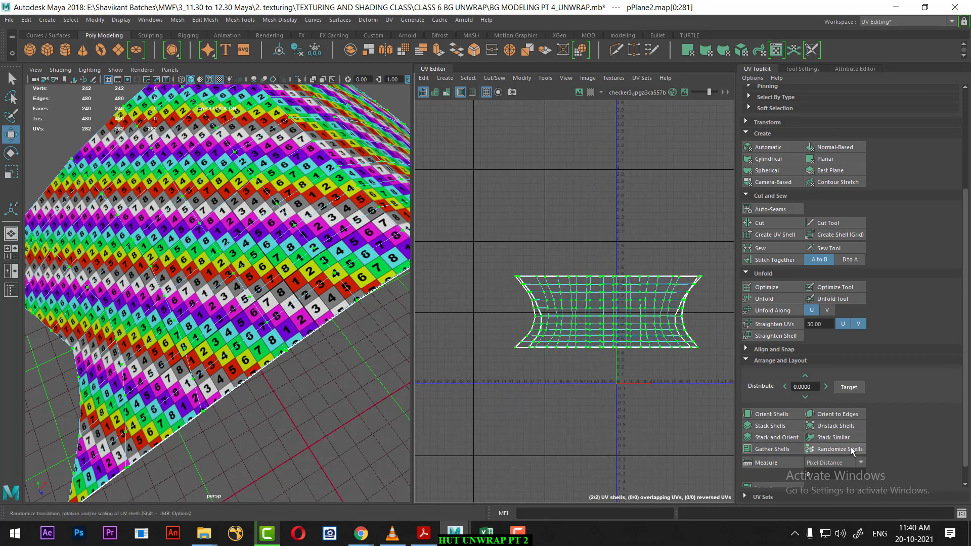
{"action": "left_click", "coordinate": [770, 426]}
{"action": "scroll", "coordinate": [646, 401], "scroll_direction": "up", "scroll_amount": 1}
Step: Retry orienting, stacking, randomizing and gathering the roof shells back into 0-1 range
{"action": "left_click", "coordinate": [771, 414]}
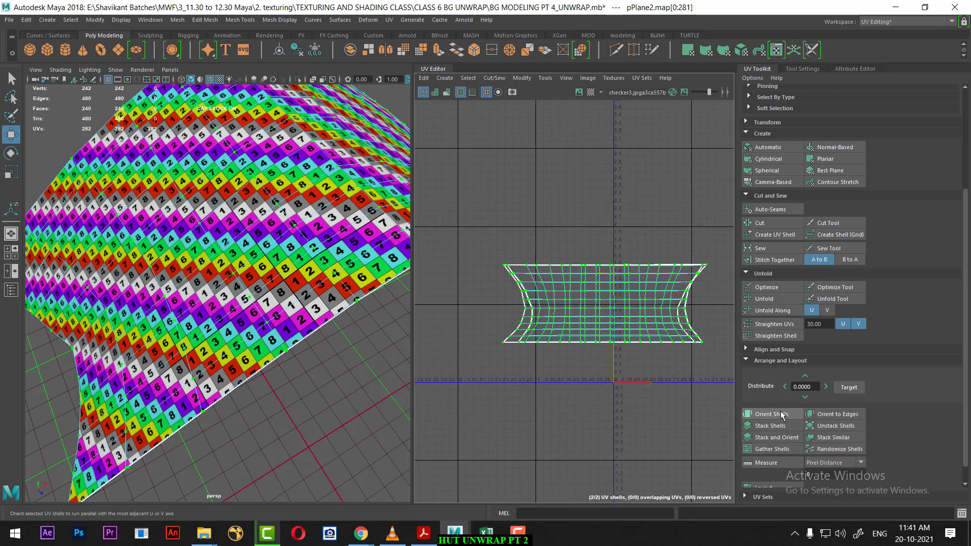
{"action": "left_click", "coordinate": [846, 414]}
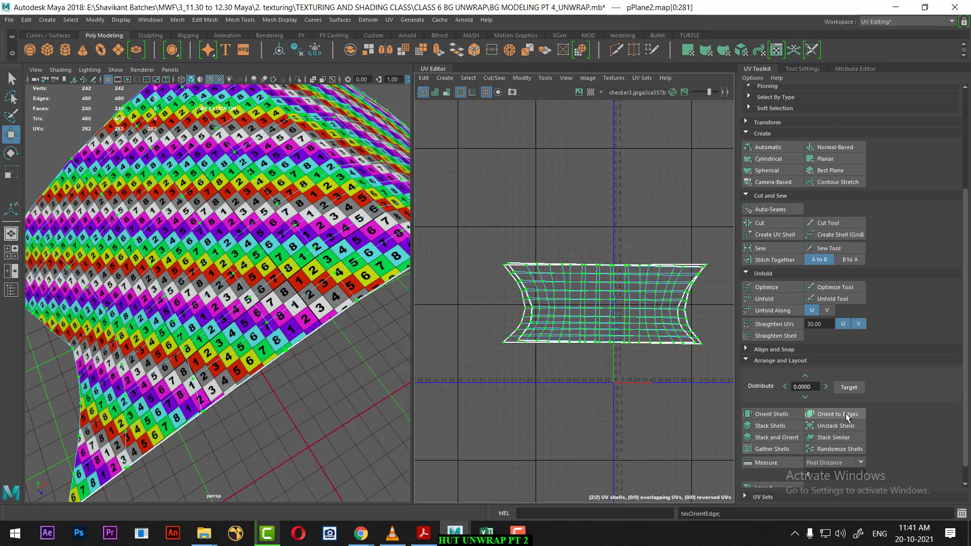
{"action": "left_click", "coordinate": [786, 439]}
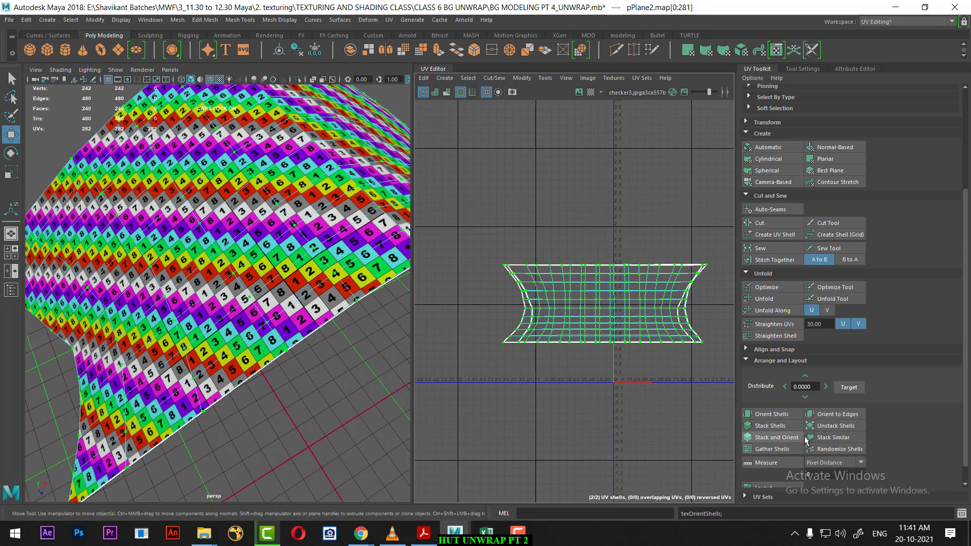
{"action": "left_click", "coordinate": [814, 438]}
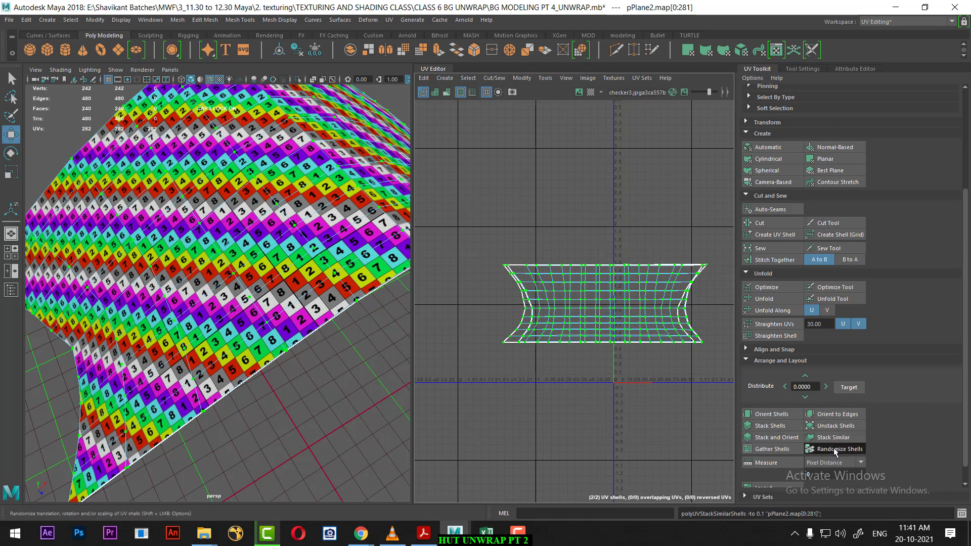
{"action": "left_click", "coordinate": [835, 449]}
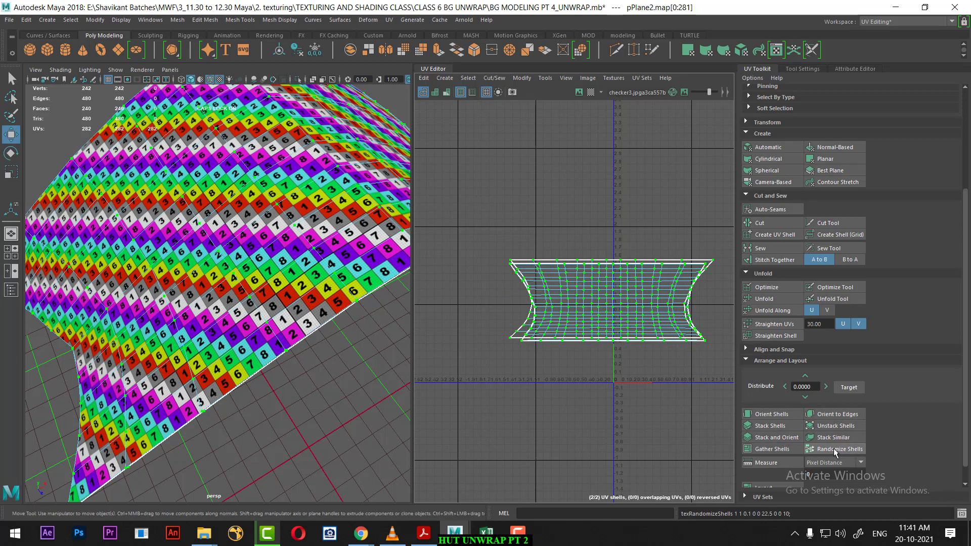
{"action": "left_click", "coordinate": [775, 450]}
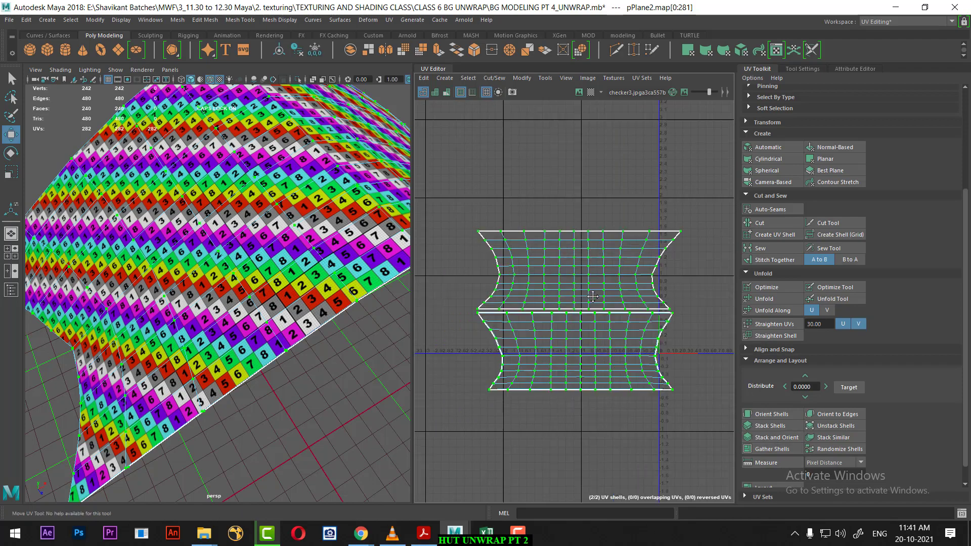
Step: Apply Layout to pack both roof shells compactly inside the 0-1 UV square
{"action": "scroll", "coordinate": [571, 302], "scroll_direction": "down", "scroll_amount": 3}
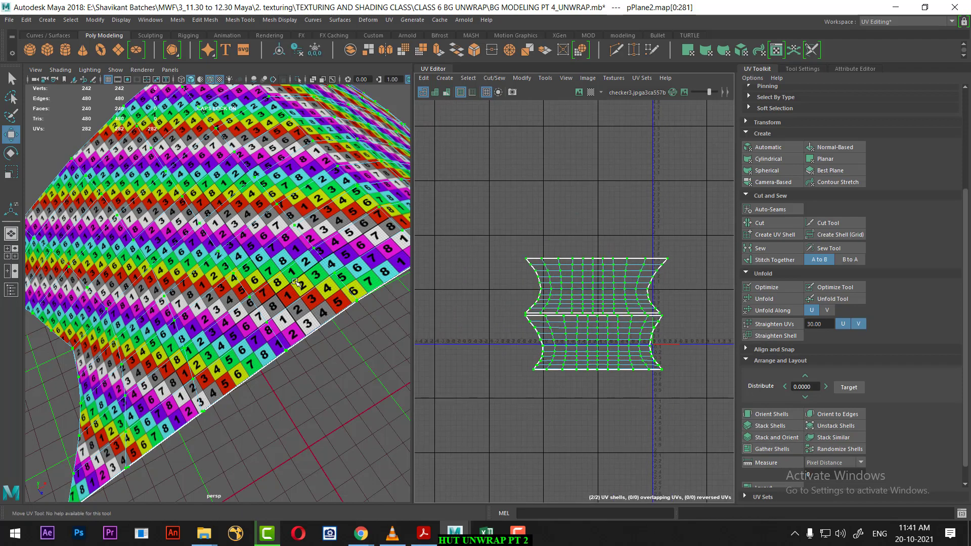
{"action": "left_click_drag", "start_coordinate": [296, 282], "coordinate": [425, 268], "text": "alt"}
{"action": "scroll", "coordinate": [909, 399], "scroll_direction": "down", "scroll_amount": 1}
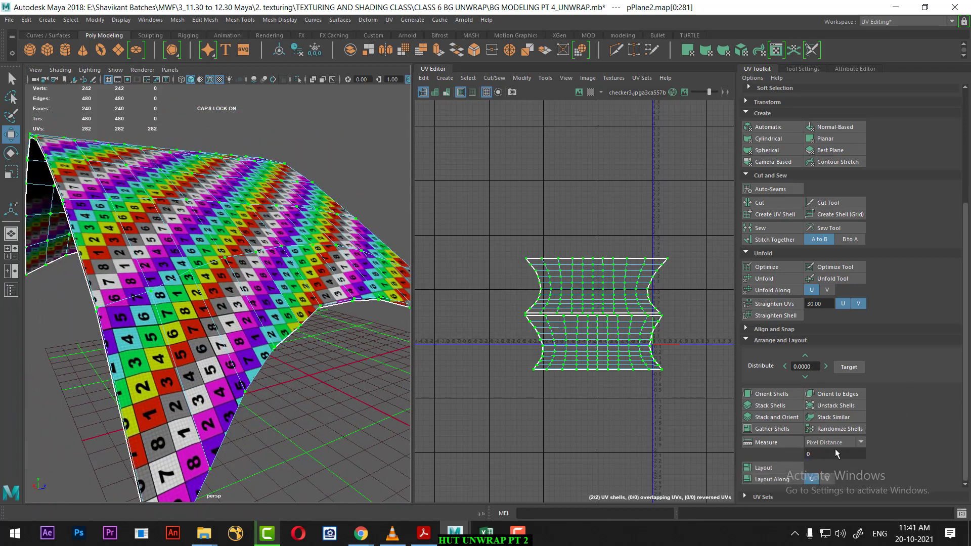
{"action": "left_click", "coordinate": [771, 469]}
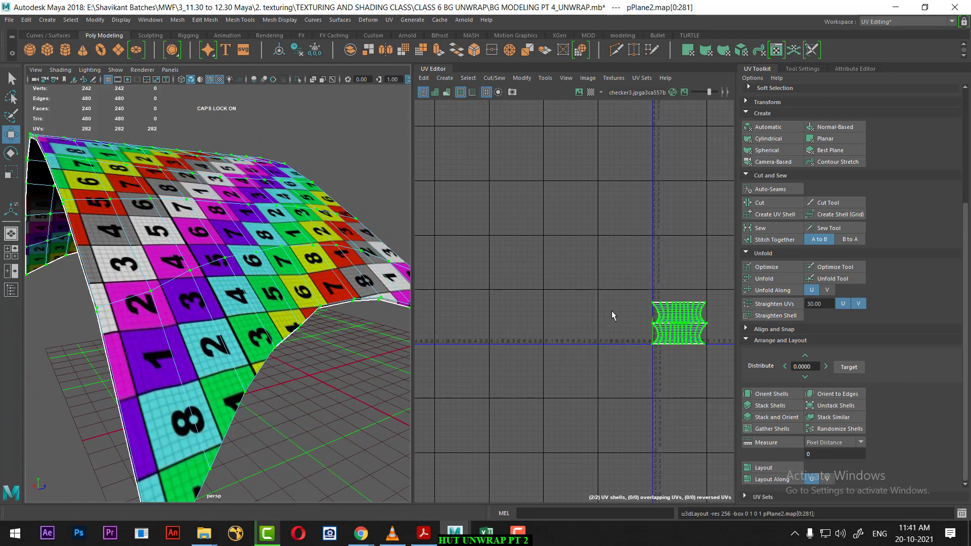
{"action": "middle_click_drag", "start_coordinate": [612, 316], "coordinate": [536, 296], "text": "alt"}
{"action": "scroll", "coordinate": [573, 378], "scroll_direction": "up", "scroll_amount": 2}
{"action": "scroll", "coordinate": [572, 378], "scroll_direction": "up", "scroll_amount": 1}
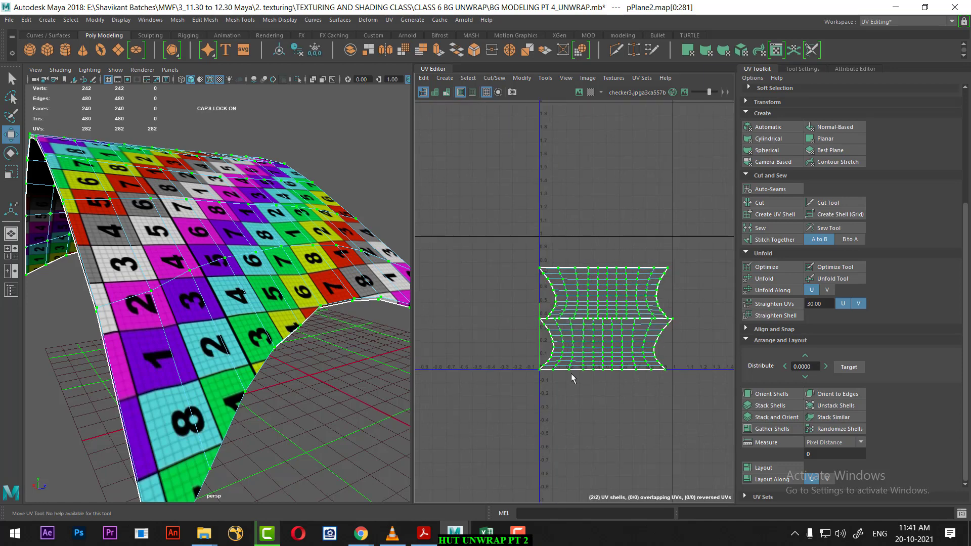
{"action": "left_click_drag", "start_coordinate": [228, 263], "coordinate": [263, 253], "text": "alt"}
{"action": "right_click", "coordinate": [252, 253]}
Step: Exit isolation on the roof, then isolate the arched beam frame pPipe3
{"action": "left_click", "coordinate": [308, 176]}
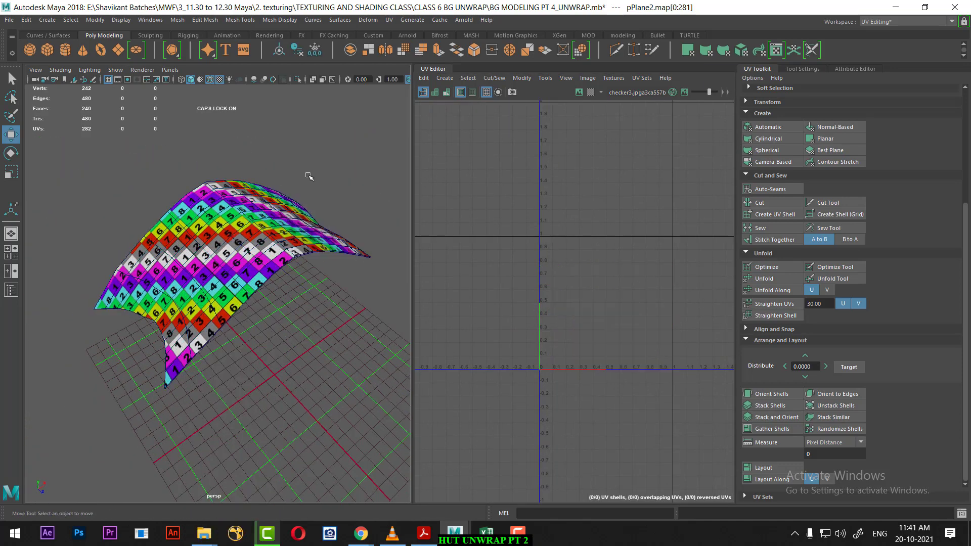
{"action": "key", "text": "ctrl+1"}
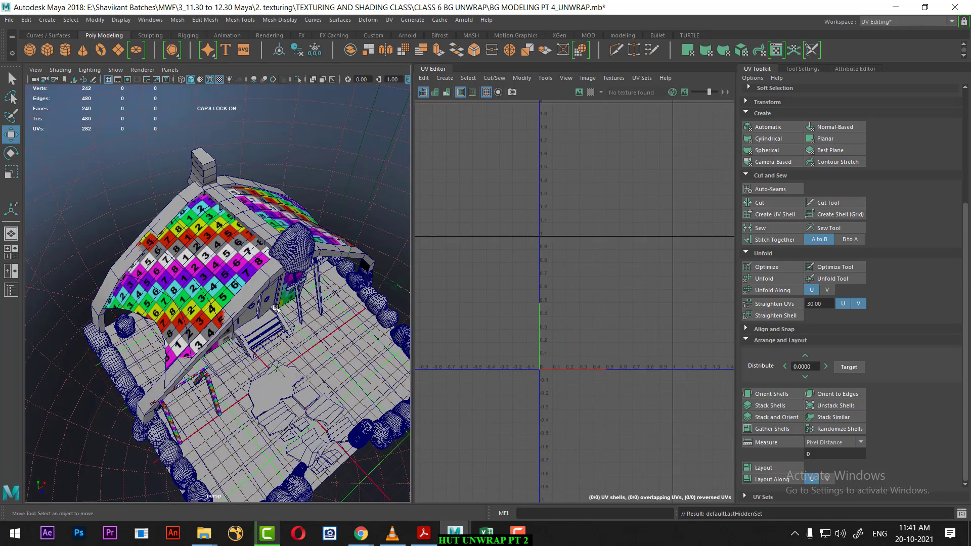
{"action": "left_click_drag", "start_coordinate": [343, 332], "coordinate": [308, 225], "text": "alt"}
{"action": "scroll", "coordinate": [308, 224], "scroll_direction": "up", "scroll_amount": 2}
{"action": "left_click", "coordinate": [299, 234]}
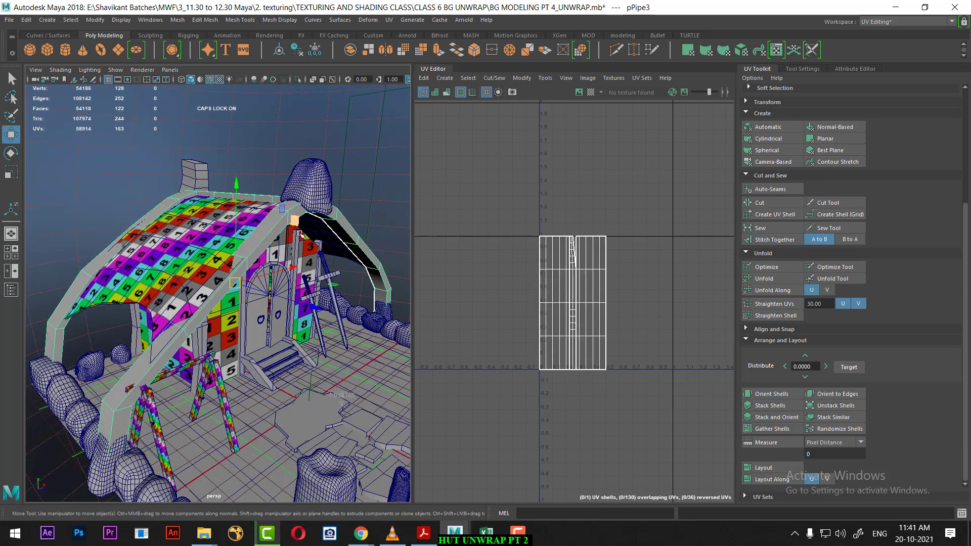
{"action": "key", "text": "ctrl+1"}
{"action": "mouse_move", "coordinate": [286, 262]}
{"action": "left_mouse_down", "text": "alt"}
{"action": "mouse_move", "coordinate": [253, 287]}
{"action": "mouse_move", "coordinate": [231, 281]}
{"action": "left_mouse_up", "text": "alt"}
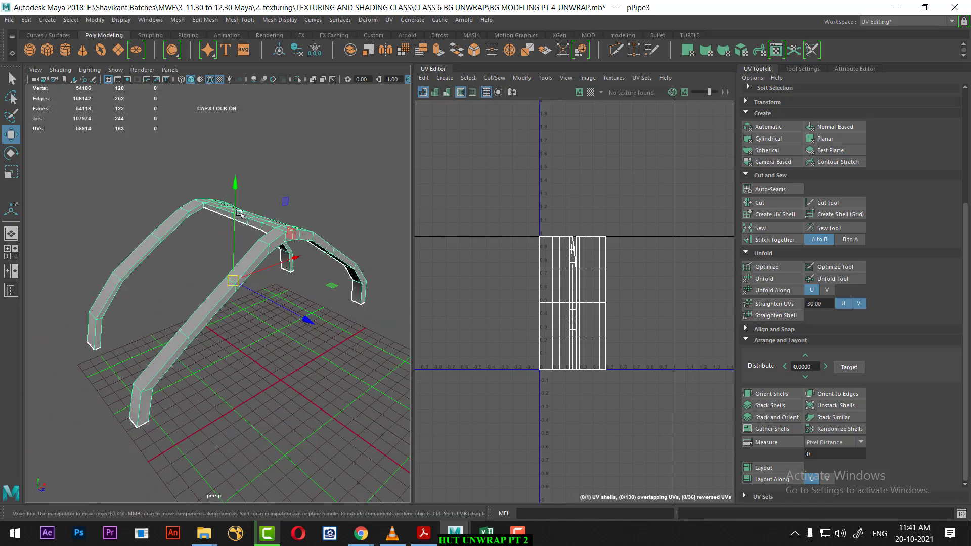
{"action": "mouse_move", "coordinate": [262, 274]}
{"action": "left_mouse_down", "text": "alt"}
{"action": "mouse_move", "coordinate": [246, 272]}
{"action": "mouse_move", "coordinate": [267, 276]}
{"action": "left_mouse_up", "text": "alt"}
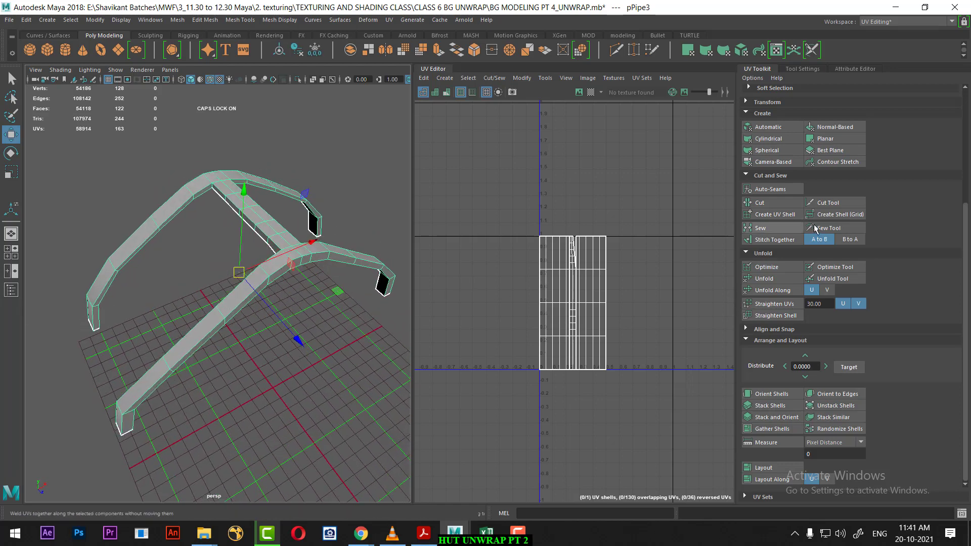
Step: Give the arch frame Automatic projection UVs and switch to Face selection mode
{"action": "left_click", "coordinate": [778, 139]}
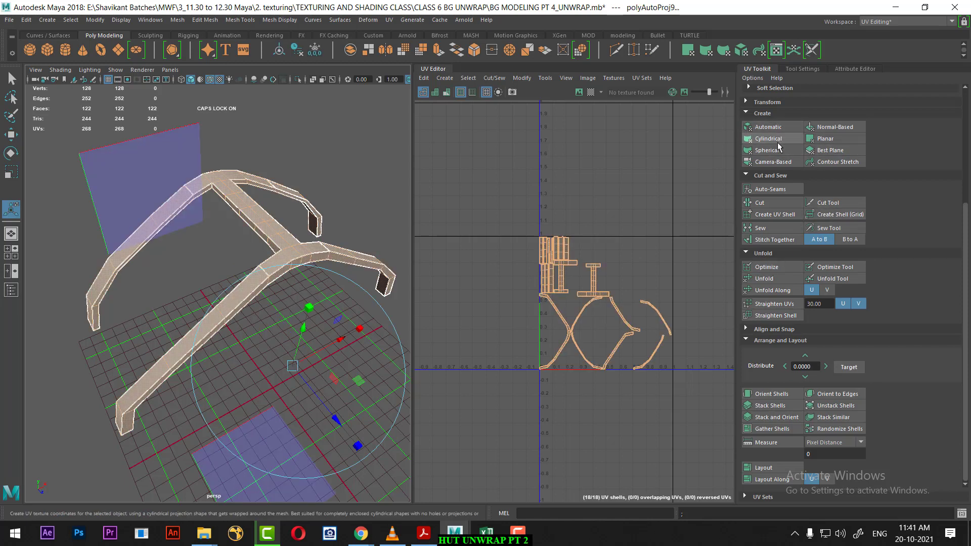
{"action": "right_click_drag", "start_coordinate": [268, 244], "coordinate": [345, 190]}
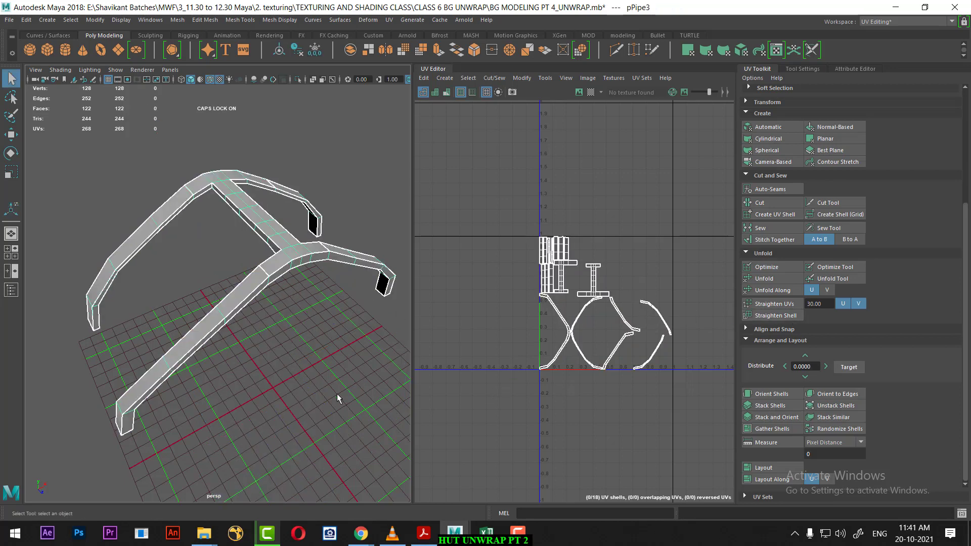
{"action": "mouse_move", "coordinate": [338, 398]}
{"action": "left_mouse_down", "text": "alt"}
{"action": "mouse_move", "coordinate": [255, 347]}
{"action": "mouse_move", "coordinate": [314, 214]}
{"action": "left_mouse_up", "text": "alt"}
{"action": "right_click", "coordinate": [314, 192]}
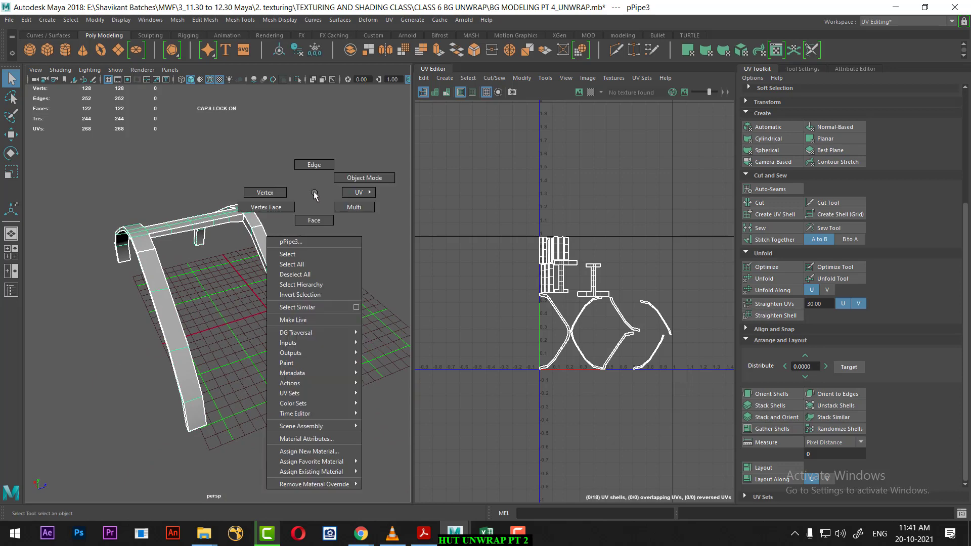
{"action": "left_click", "coordinate": [314, 220]}
{"action": "scroll", "coordinate": [584, 297], "scroll_direction": "up", "scroll_amount": 3}
{"action": "left_click", "coordinate": [560, 326]}
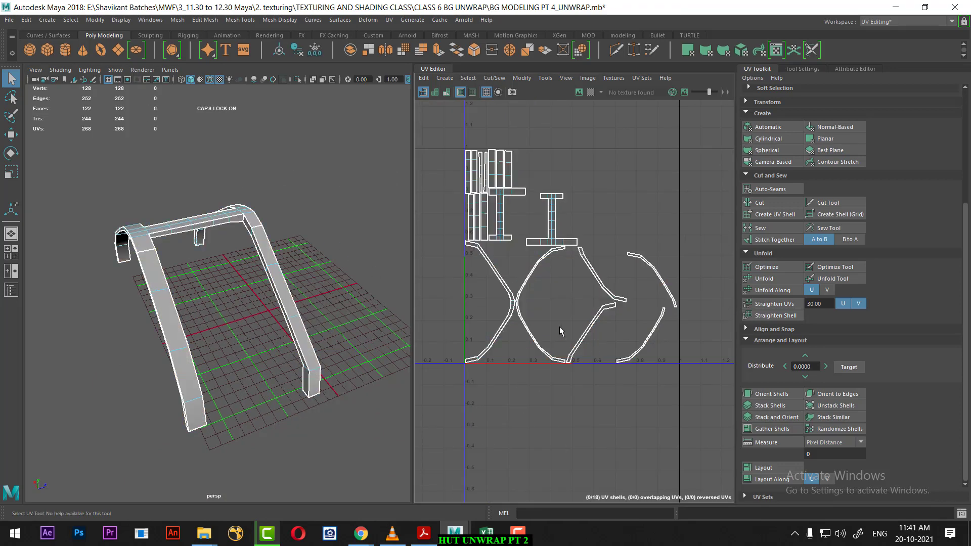
{"action": "left_click_drag", "start_coordinate": [210, 277], "coordinate": [329, 283], "text": "alt"}
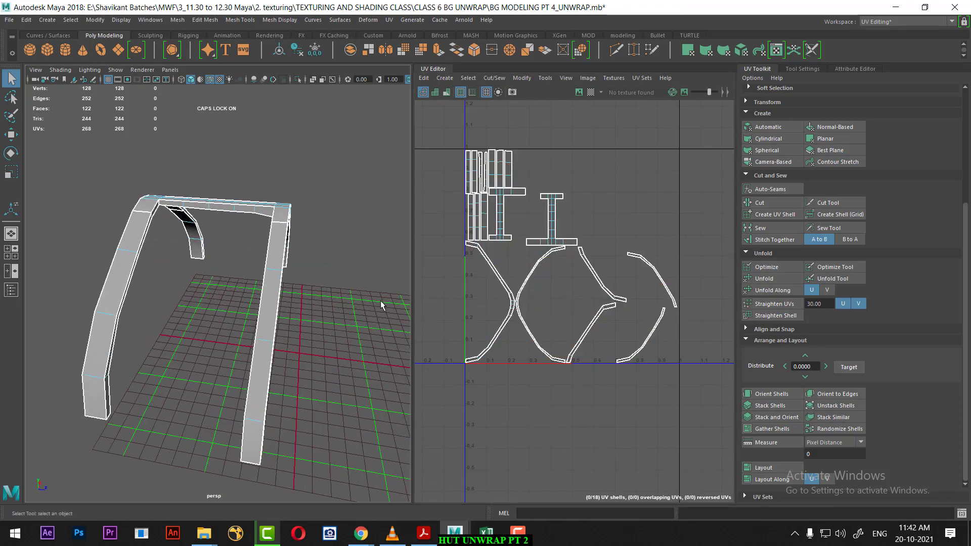
{"action": "left_click_drag", "start_coordinate": [310, 253], "coordinate": [272, 253], "text": "alt"}
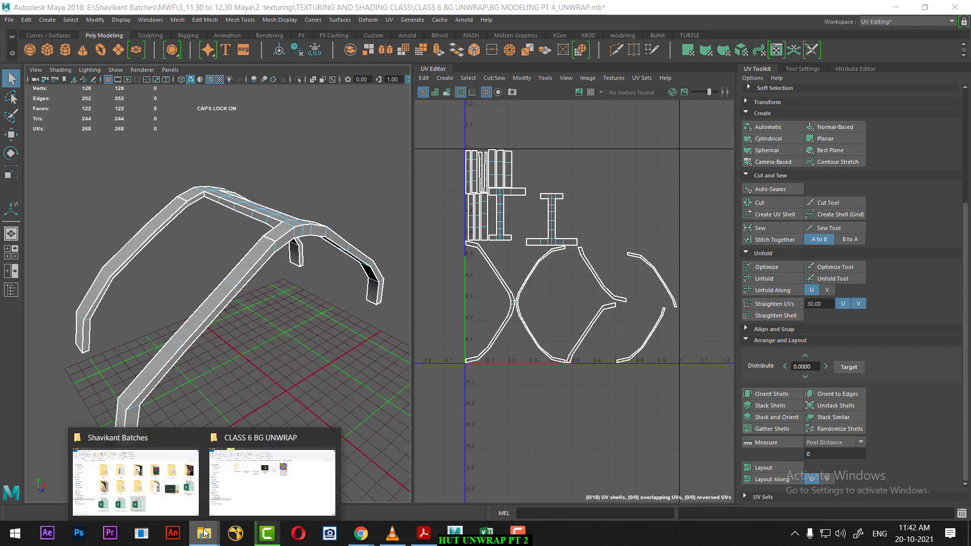
{"action": "left_click", "coordinate": [243, 480]}
Step: View BG MODELING REF.jpg at 200% in ACDSee, then return to Maya and pick an arch-frame face
{"action": "left_click", "coordinate": [428, 172]}
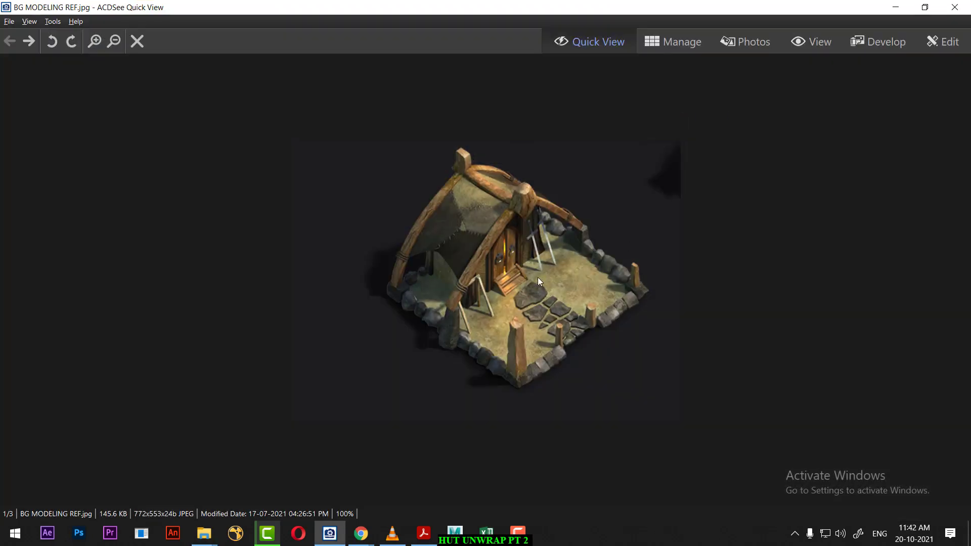
{"action": "scroll", "coordinate": [537, 277], "scroll_direction": "up", "scroll_amount": 2}
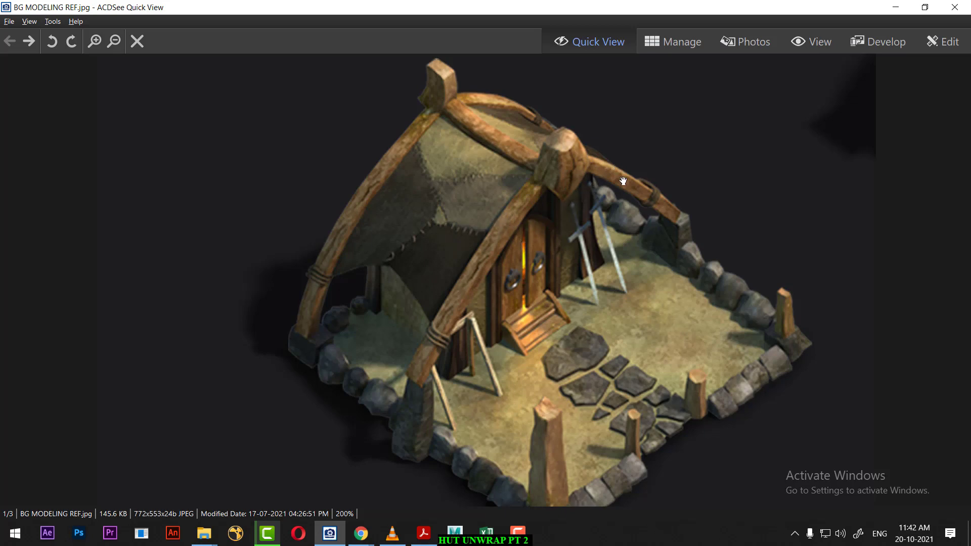
{"action": "left_click", "coordinate": [896, 7]}
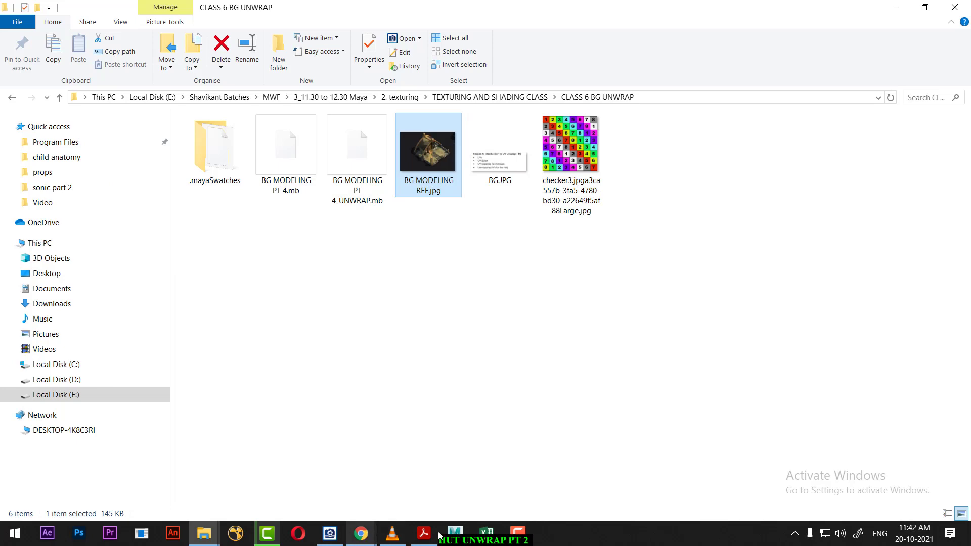
{"action": "mouse_move", "coordinate": [454, 533]}
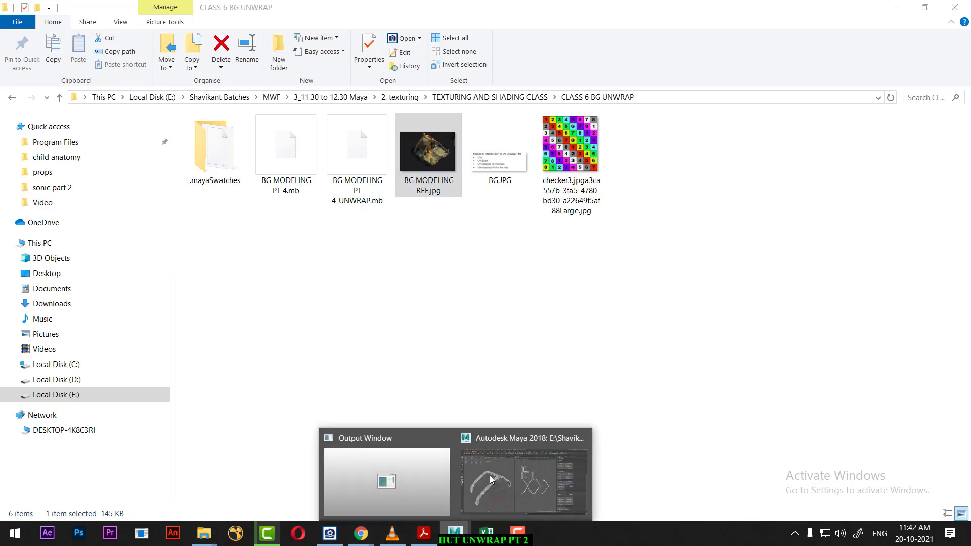
{"action": "left_click", "coordinate": [552, 476]}
{"action": "left_click_drag", "start_coordinate": [343, 240], "coordinate": [298, 246], "text": "alt"}
{"action": "left_click", "coordinate": [298, 245]}
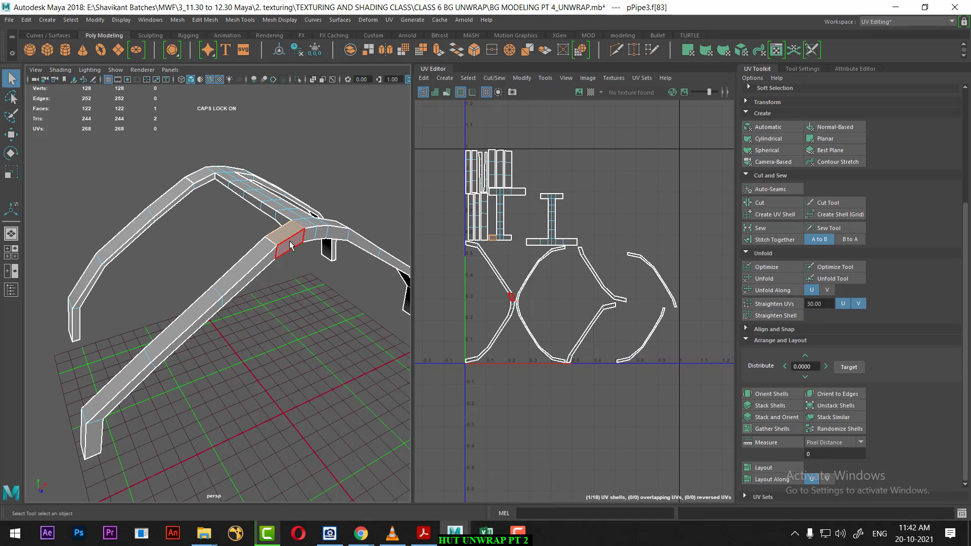
Step: Select the strip of faces along one curved arch leg
{"action": "left_click", "coordinate": [91, 442]}
{"action": "left_click_drag", "start_coordinate": [92, 442], "coordinate": [322, 317], "text": "alt"}
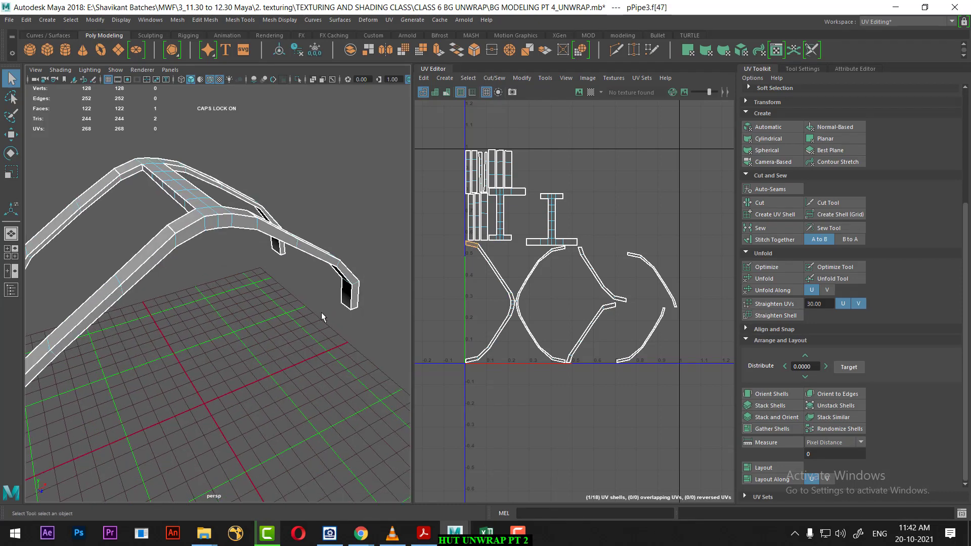
{"action": "double_click", "coordinate": [358, 302], "text": "shift"}
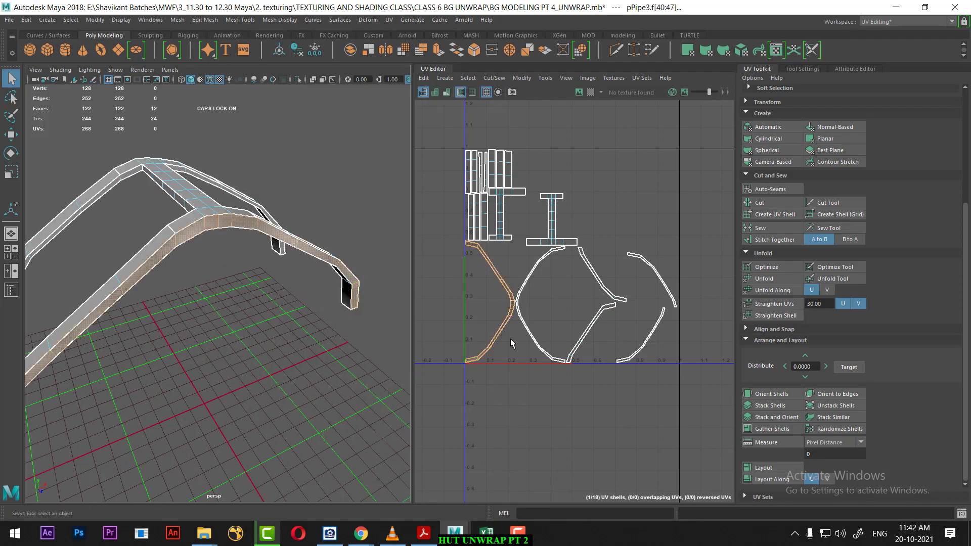
{"action": "middle_click_drag", "start_coordinate": [511, 343], "coordinate": [689, 247], "text": "alt"}
{"action": "scroll", "coordinate": [564, 325], "scroll_direction": "up", "scroll_amount": 2}
{"action": "scroll", "coordinate": [495, 360], "scroll_direction": "down", "scroll_amount": 2}
{"action": "scroll", "coordinate": [523, 318], "scroll_direction": "up", "scroll_amount": 1}
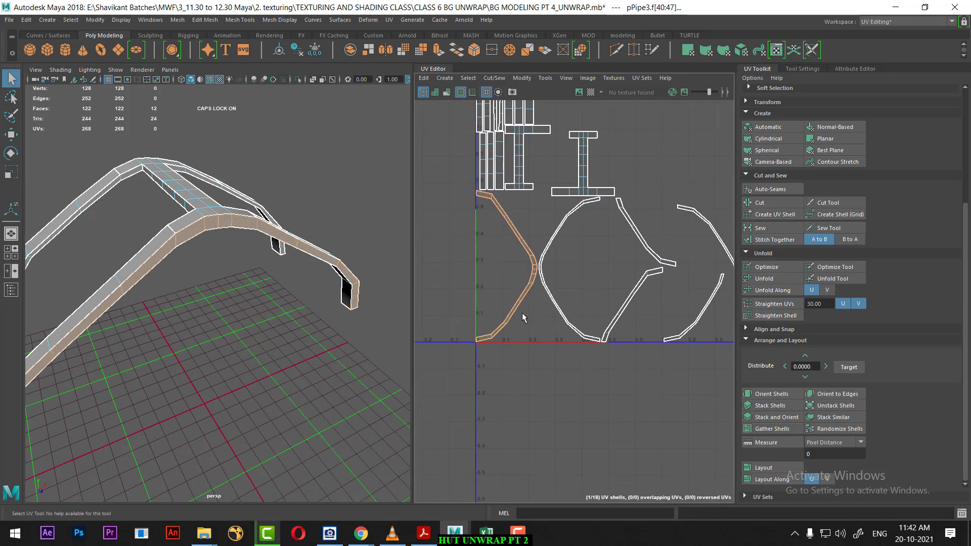
Step: Convert the selection to its UV shell and move it down-left, clear of other shells
{"action": "right_click_drag", "start_coordinate": [522, 312], "coordinate": [524, 316]}
{"action": "left_click_drag", "start_coordinate": [524, 315], "coordinate": [499, 329]}
{"action": "right_click", "coordinate": [515, 328], "text": "ctrl"}
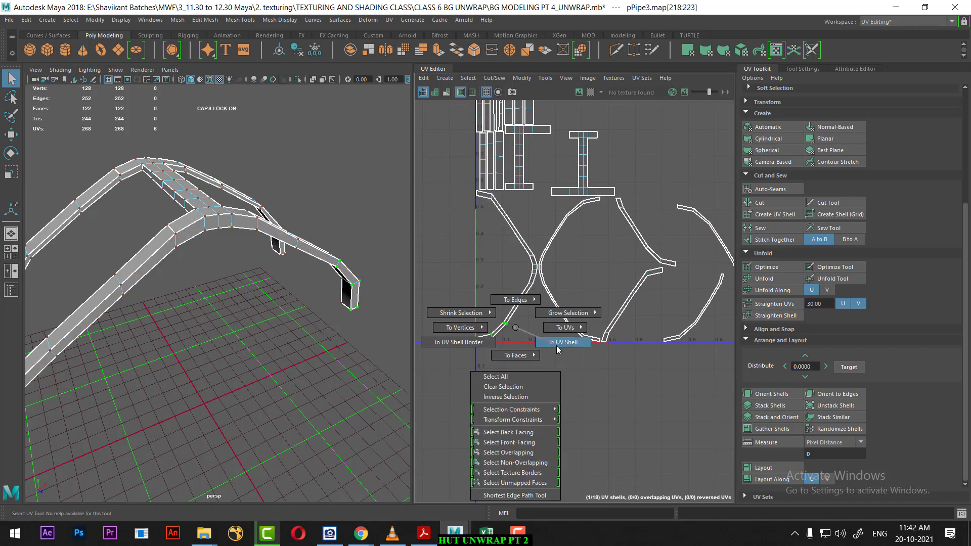
{"action": "left_click", "coordinate": [556, 345]}
{"action": "key", "text": "w"}
{"action": "middle_click_drag", "start_coordinate": [535, 318], "coordinate": [615, 258], "text": "alt"}
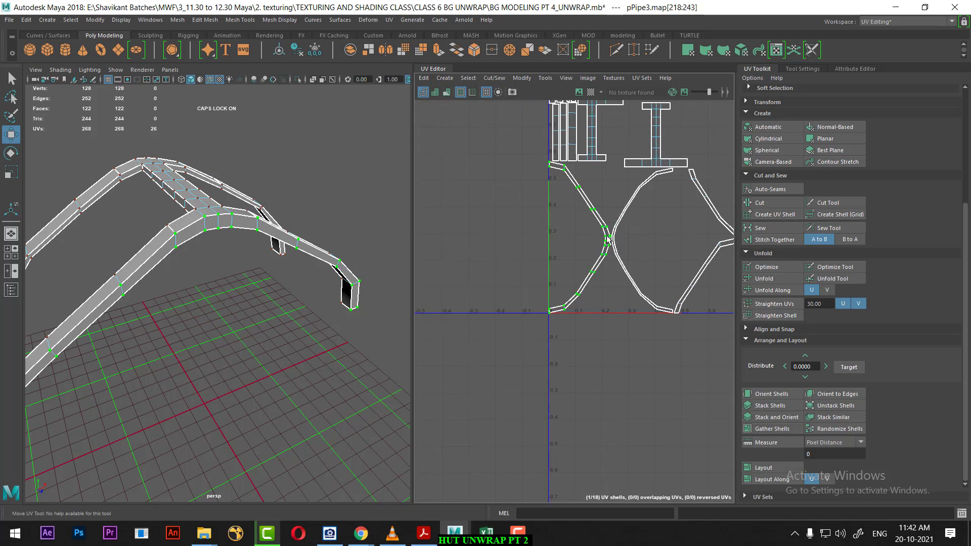
{"action": "left_click_drag", "start_coordinate": [607, 240], "coordinate": [530, 323]}
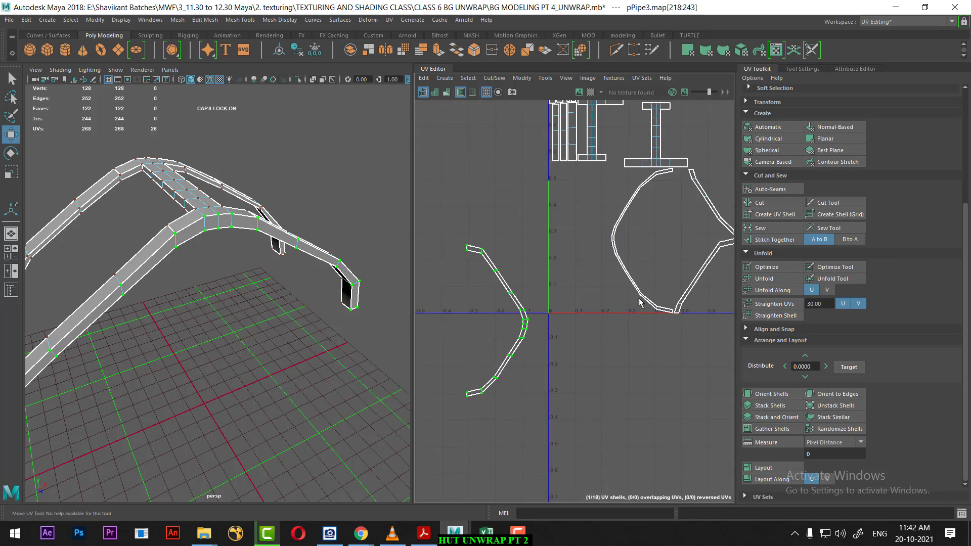
{"action": "middle_click_drag", "start_coordinate": [658, 281], "coordinate": [594, 294], "text": "alt"}
{"action": "mouse_move", "coordinate": [246, 254]}
{"action": "left_mouse_down", "text": "alt"}
{"action": "mouse_move", "coordinate": [288, 308]}
{"action": "mouse_move", "coordinate": [365, 316]}
{"action": "left_mouse_up", "text": "alt"}
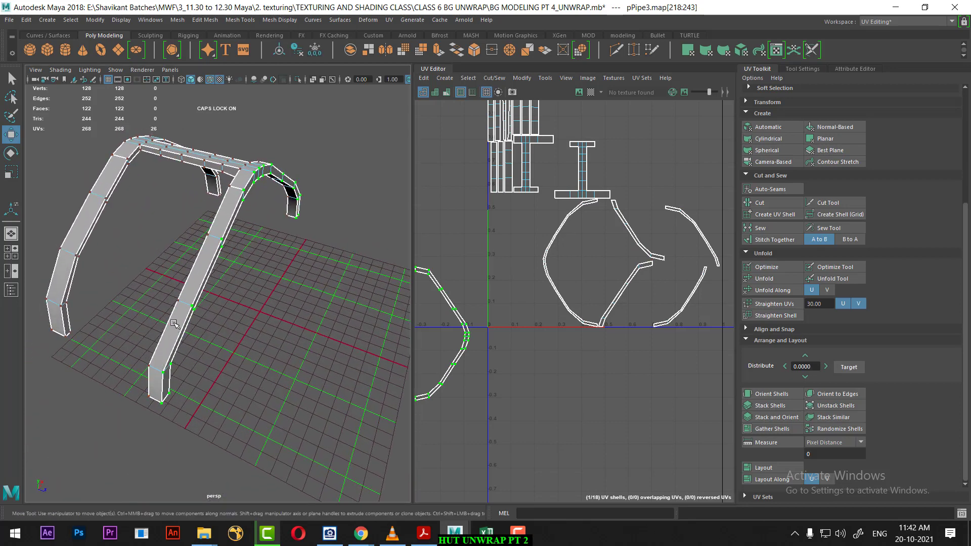
Step: Select the face strip along the other arch leg
{"action": "right_click_drag", "start_coordinate": [174, 259], "coordinate": [172, 281]}
{"action": "left_click", "coordinate": [156, 385]}
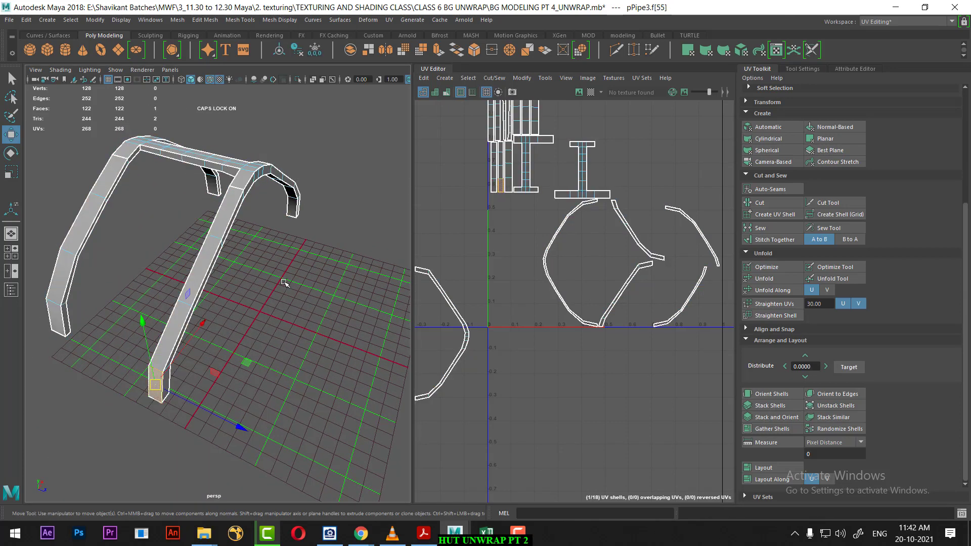
{"action": "mouse_move", "coordinate": [284, 282]}
{"action": "left_mouse_down", "text": "alt"}
{"action": "mouse_move", "coordinate": [163, 282]}
{"action": "mouse_move", "coordinate": [345, 336]}
{"action": "left_mouse_up", "text": "alt"}
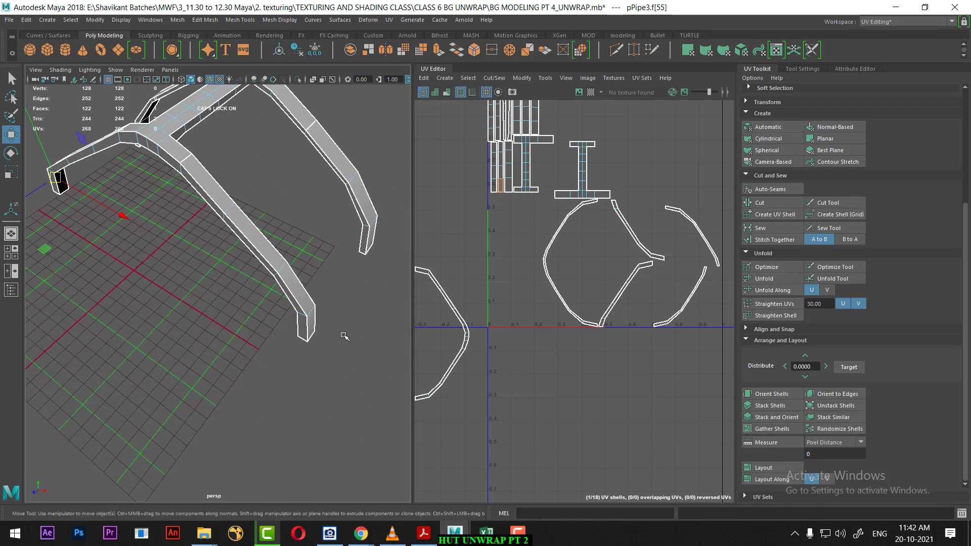
{"action": "double_click", "coordinate": [315, 326]}
{"action": "middle_click_drag", "start_coordinate": [489, 332], "coordinate": [508, 366], "text": "alt"}
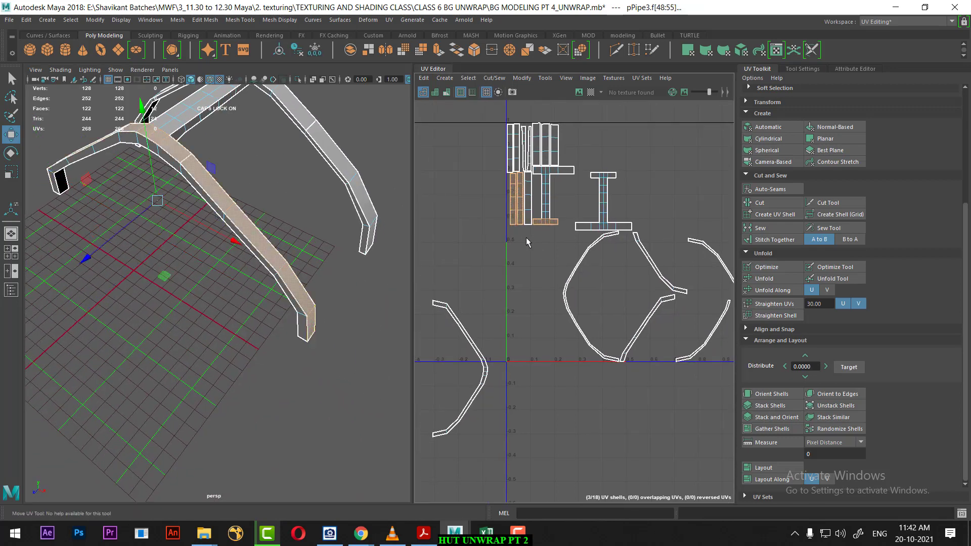
Step: Try moving the other leg's shells down and left, undoing both attempts
{"action": "left_click_drag", "start_coordinate": [547, 225], "coordinate": [538, 295]}
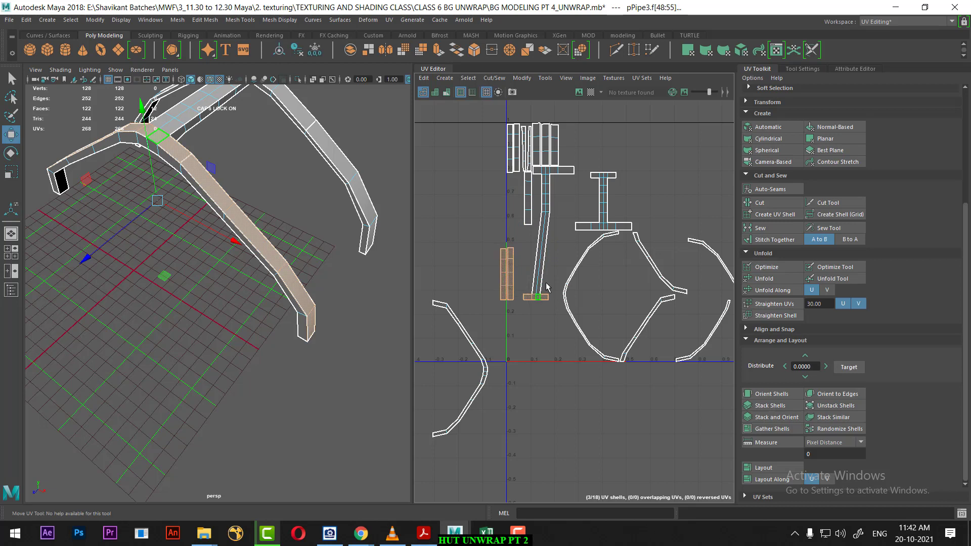
{"action": "key", "text": "ctrl+z"}
{"action": "scroll", "coordinate": [560, 230], "scroll_direction": "up", "scroll_amount": 3}
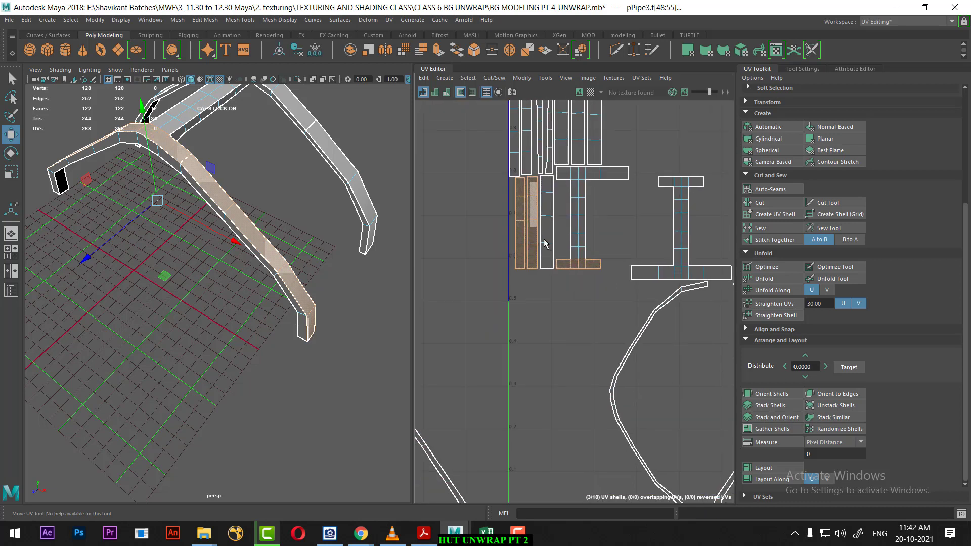
{"action": "left_click_drag", "start_coordinate": [530, 240], "coordinate": [495, 310]}
{"action": "key", "text": "ctrl+z"}
{"action": "scroll", "coordinate": [559, 255], "scroll_direction": "up", "scroll_amount": 3}
{"action": "scroll", "coordinate": [612, 322], "scroll_direction": "up", "scroll_amount": 2}
{"action": "right_click_drag", "start_coordinate": [613, 293], "coordinate": [618, 248]}
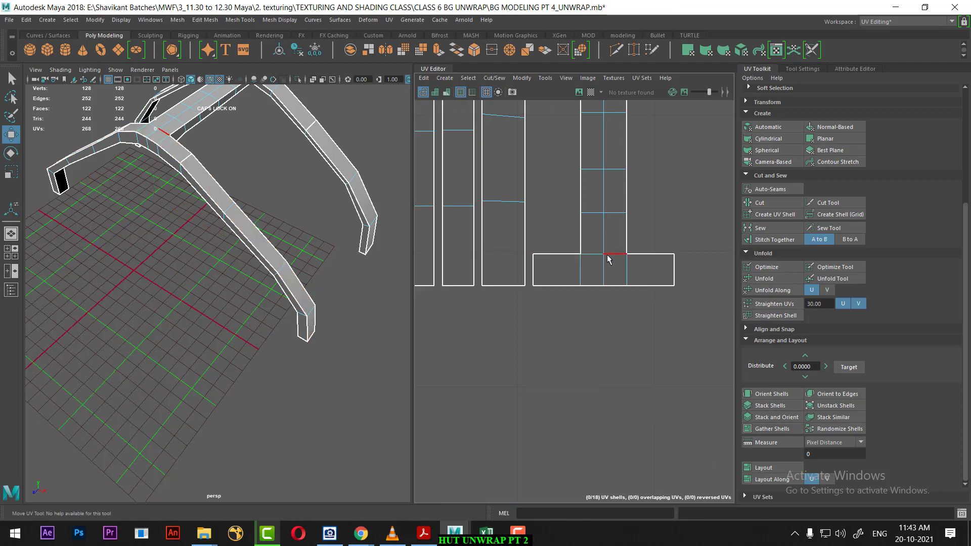
Step: Cut the T-shaped UV shell along the chosen edge
{"action": "left_click", "coordinate": [608, 254]}
{"action": "right_click_drag", "start_coordinate": [651, 212], "coordinate": [709, 317], "text": "shift"}
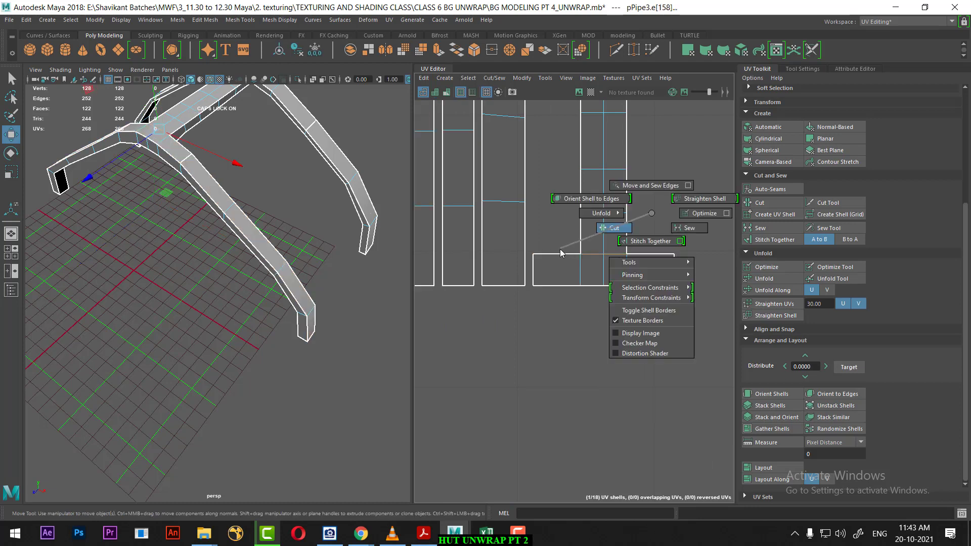
{"action": "left_click", "coordinate": [749, 210]}
{"action": "scroll", "coordinate": [576, 256], "scroll_direction": "down", "scroll_amount": 2}
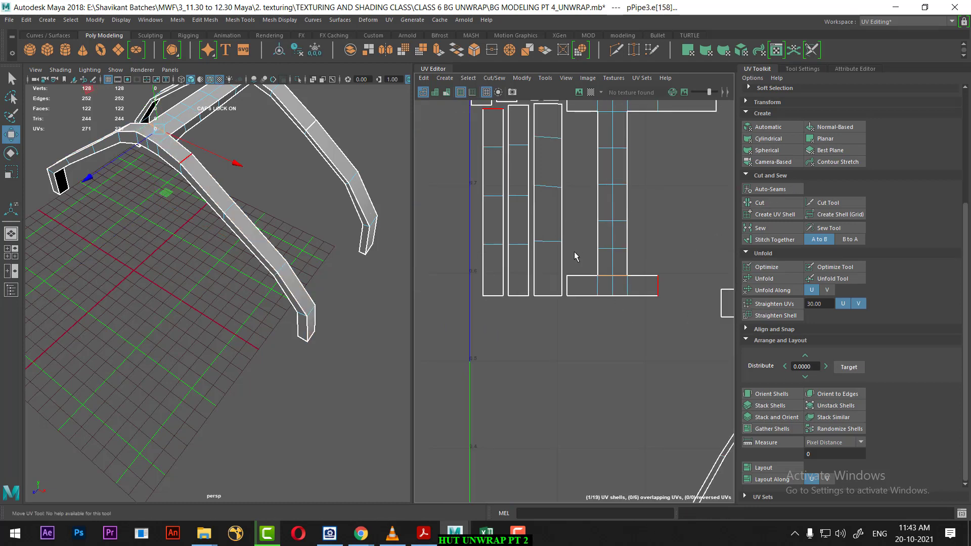
Step: Select the beam's face loop and move its UV shells down and left
{"action": "left_click", "coordinate": [341, 326]}
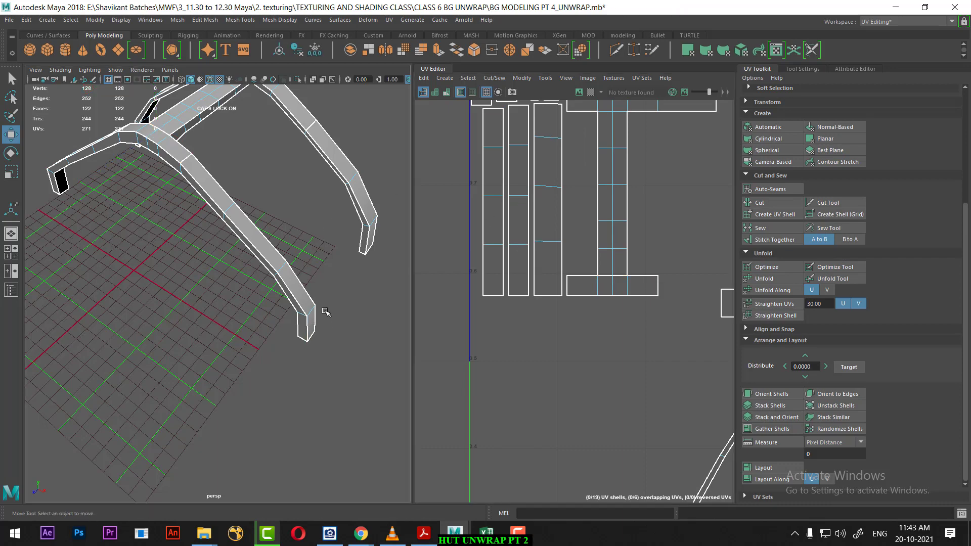
{"action": "right_click_drag", "start_coordinate": [326, 313], "coordinate": [329, 281]}
{"action": "left_click", "coordinate": [303, 311]}
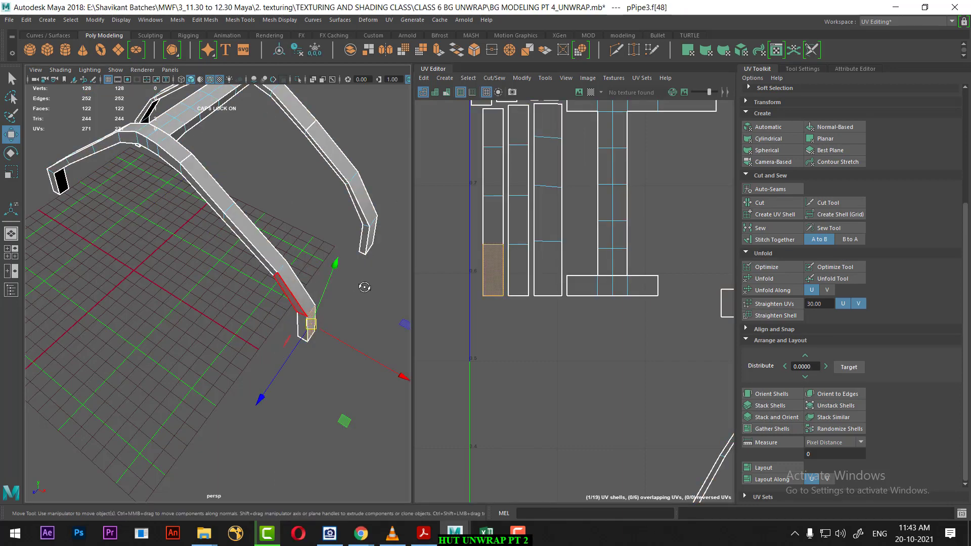
{"action": "left_click_drag", "start_coordinate": [365, 287], "coordinate": [233, 285], "text": "alt"}
{"action": "double_click", "coordinate": [83, 405], "text": "shift"}
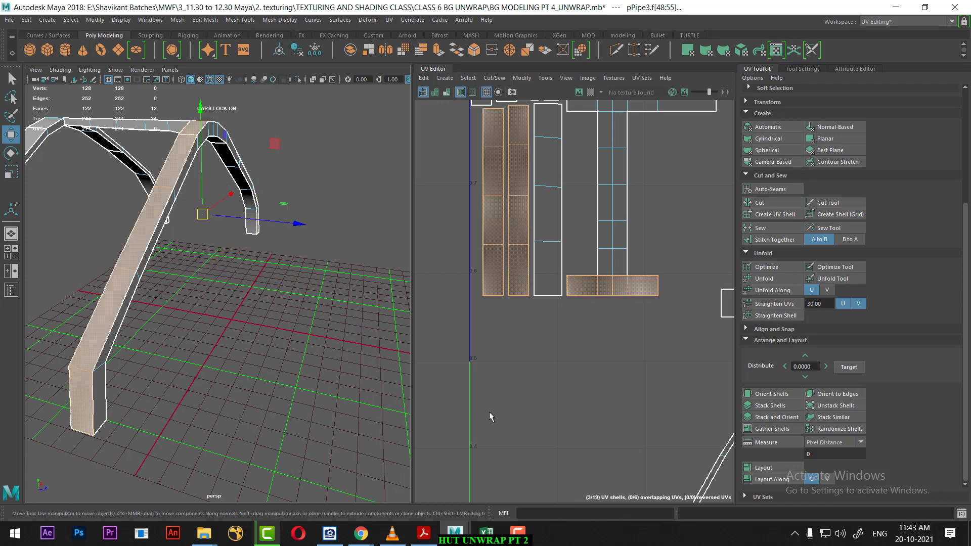
{"action": "scroll", "coordinate": [557, 303], "scroll_direction": "down", "scroll_amount": 3}
{"action": "scroll", "coordinate": [602, 228], "scroll_direction": "down", "scroll_amount": 2}
{"action": "middle_click_drag", "start_coordinate": [593, 244], "coordinate": [525, 398]}
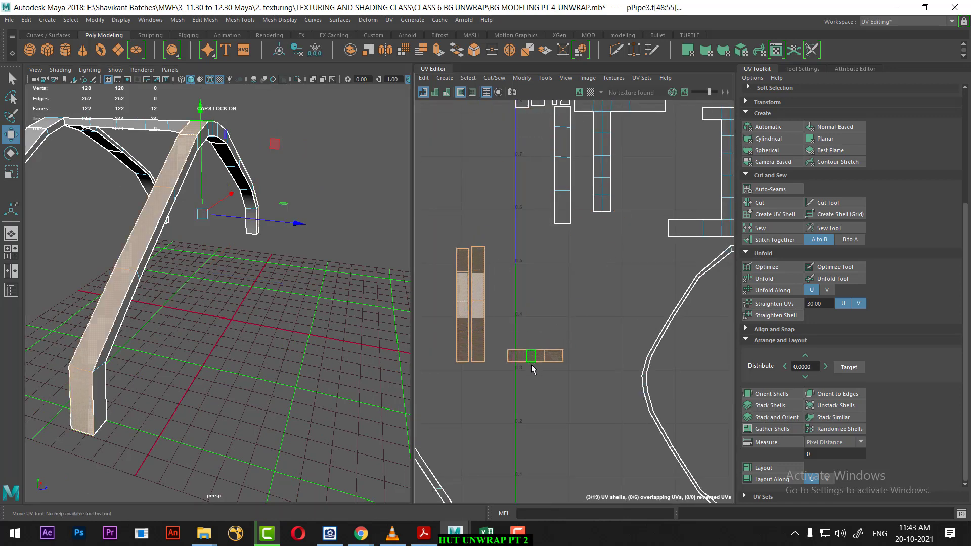
Step: Move and Sew the horizontal shell onto the left shell's top edge
{"action": "mouse_move", "coordinate": [321, 278]}
{"action": "left_mouse_down", "text": "alt"}
{"action": "mouse_move", "coordinate": [261, 296]}
{"action": "mouse_move", "coordinate": [303, 243]}
{"action": "left_mouse_up", "text": "alt"}
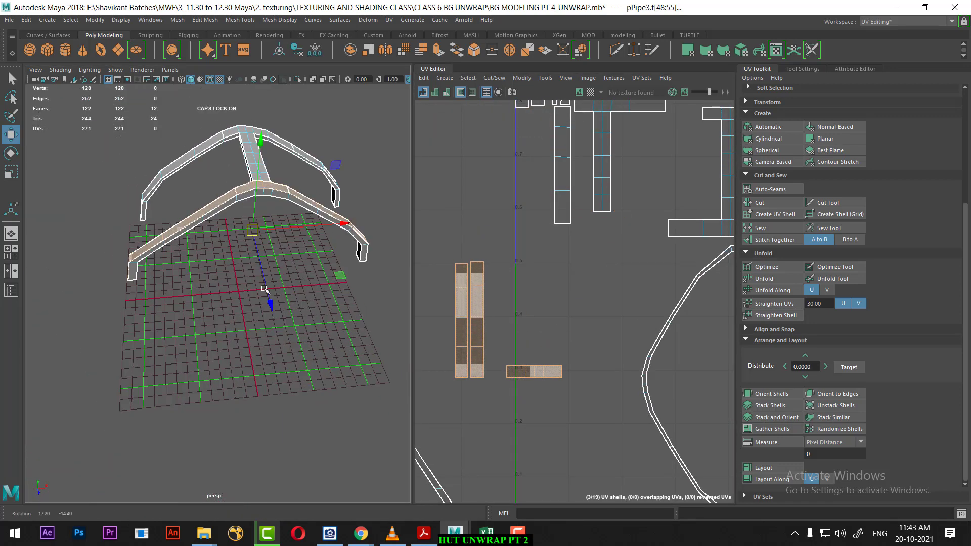
{"action": "scroll", "coordinate": [569, 296], "scroll_direction": "up", "scroll_amount": 1}
{"action": "left_click", "coordinate": [571, 296]}
{"action": "middle_click_drag", "start_coordinate": [570, 296], "coordinate": [599, 307], "text": "alt"}
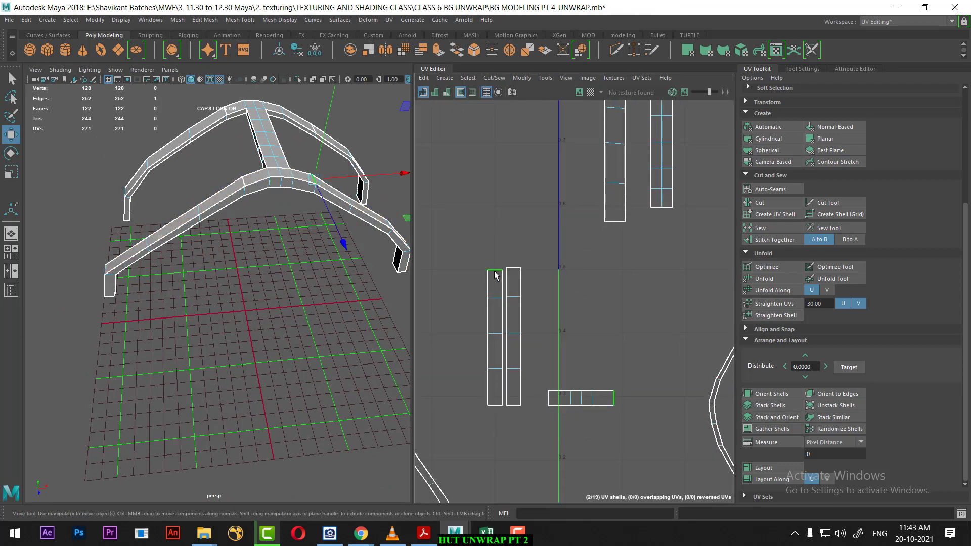
{"action": "left_click", "coordinate": [495, 271]}
{"action": "right_click_drag", "start_coordinate": [602, 344], "coordinate": [605, 319], "text": "shift"}
Step: Stitch the next shared edge so the pieces form one long strip, leaving 17 shells
{"action": "left_click", "coordinate": [590, 209]}
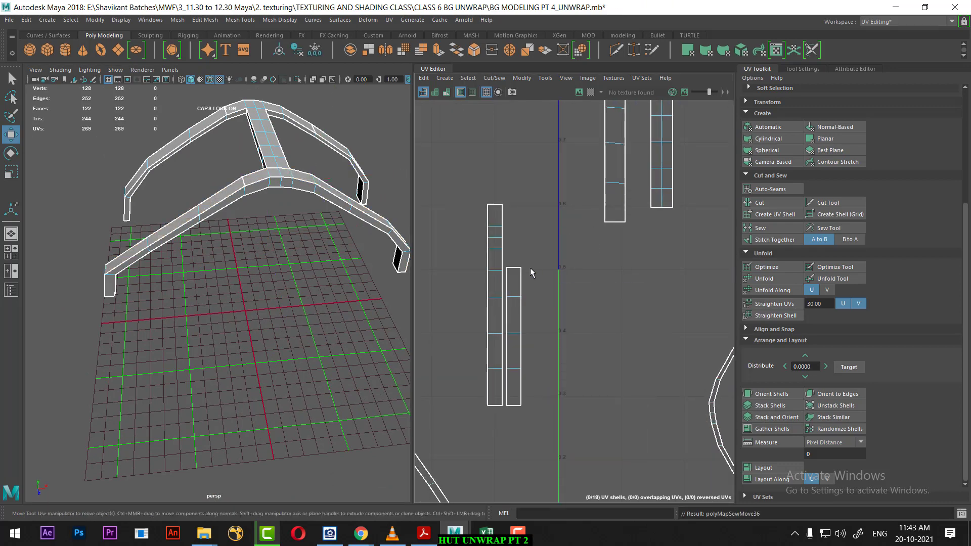
{"action": "left_click", "coordinate": [495, 210]}
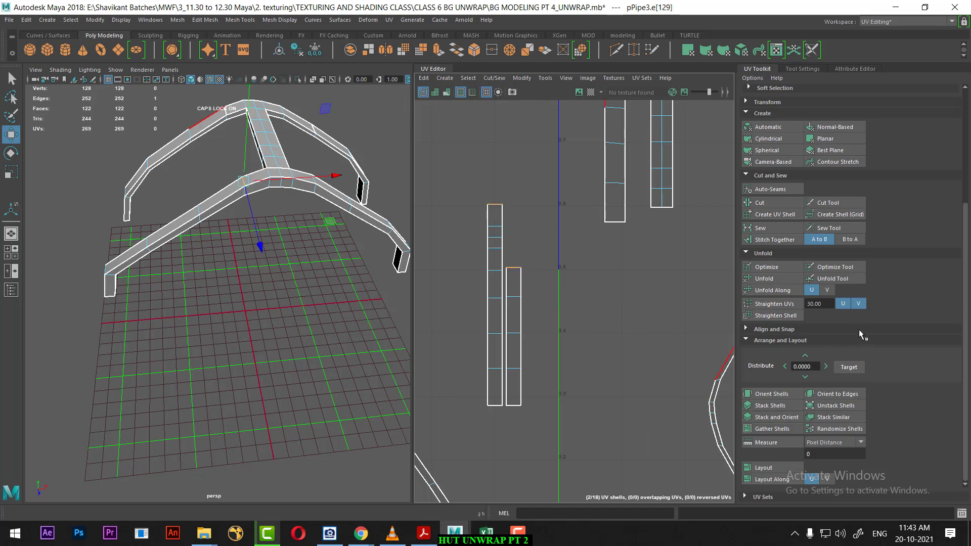
{"action": "left_click", "coordinate": [779, 243]}
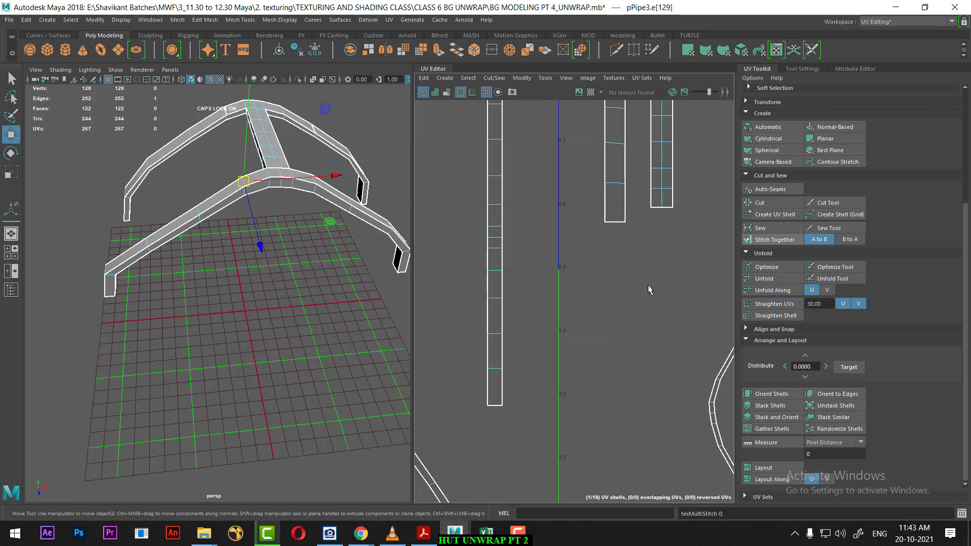
{"action": "scroll", "coordinate": [648, 284], "scroll_direction": "down", "scroll_amount": 2}
{"action": "scroll", "coordinate": [579, 326], "scroll_direction": "down", "scroll_amount": 2}
{"action": "scroll", "coordinate": [579, 326], "scroll_direction": "up", "scroll_amount": 2}
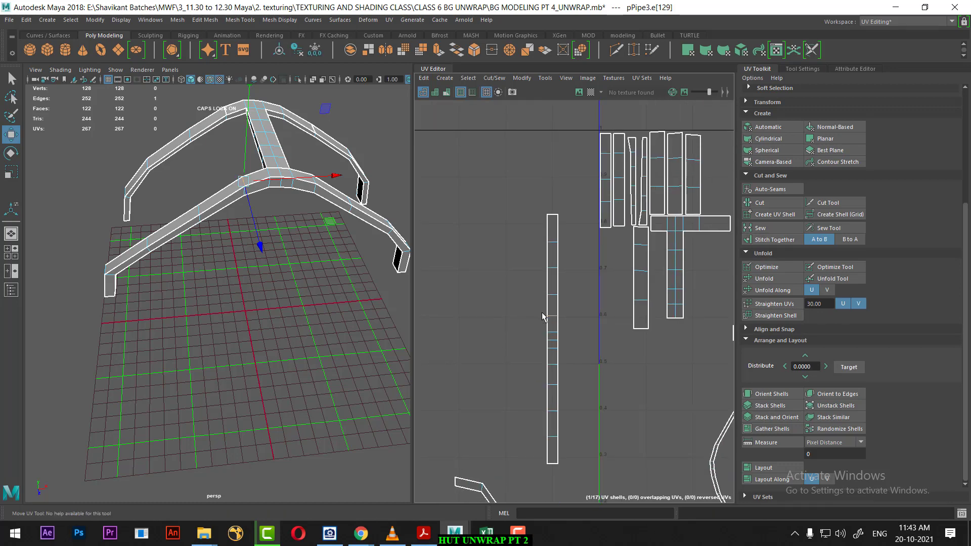
Step: Try stitching the arch-leg shell onto the long strip at the arch corner, then undo it
{"action": "left_click_drag", "start_coordinate": [517, 155], "coordinate": [569, 485]}
{"action": "mouse_move", "coordinate": [283, 228]}
{"action": "left_mouse_down", "text": "alt"}
{"action": "mouse_move", "coordinate": [394, 217]}
{"action": "mouse_move", "coordinate": [258, 285]}
{"action": "left_mouse_up", "text": "alt"}
{"action": "scroll", "coordinate": [581, 304], "scroll_direction": "up", "scroll_amount": 1}
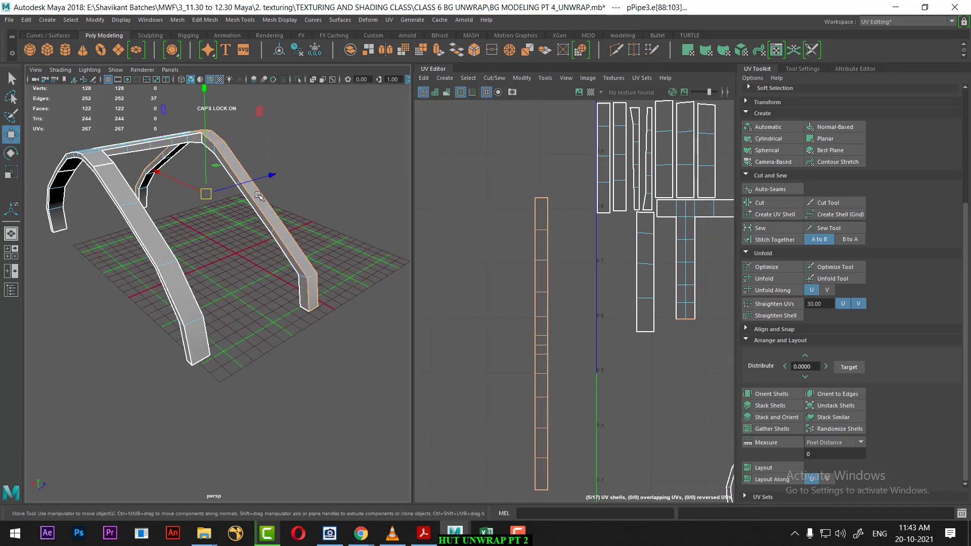
{"action": "scroll", "coordinate": [258, 285], "scroll_direction": "up", "scroll_amount": 3}
{"action": "scroll", "coordinate": [258, 285], "scroll_direction": "up", "scroll_amount": 1}
{"action": "left_click", "coordinate": [197, 171]}
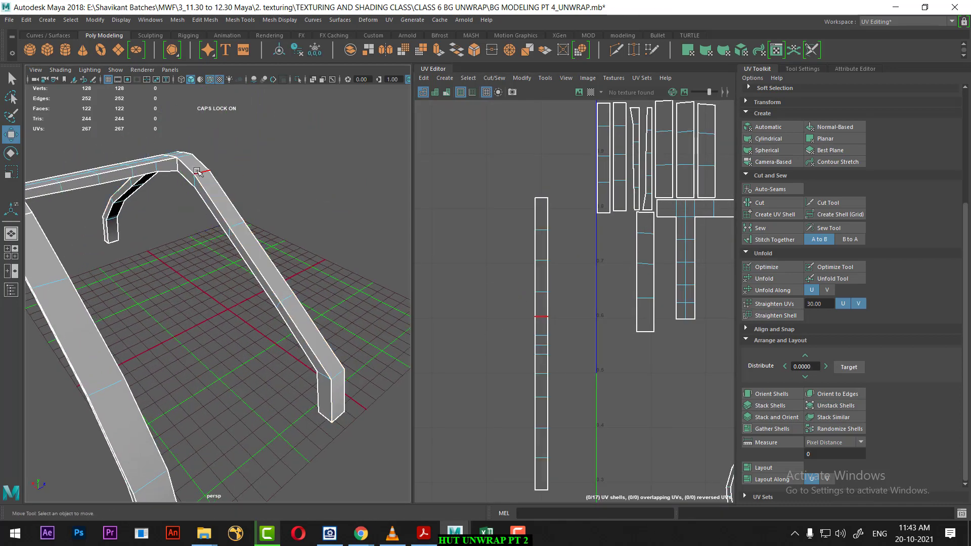
{"action": "left_click", "coordinate": [190, 169]}
{"action": "scroll", "coordinate": [577, 307], "scroll_direction": "up", "scroll_amount": 1}
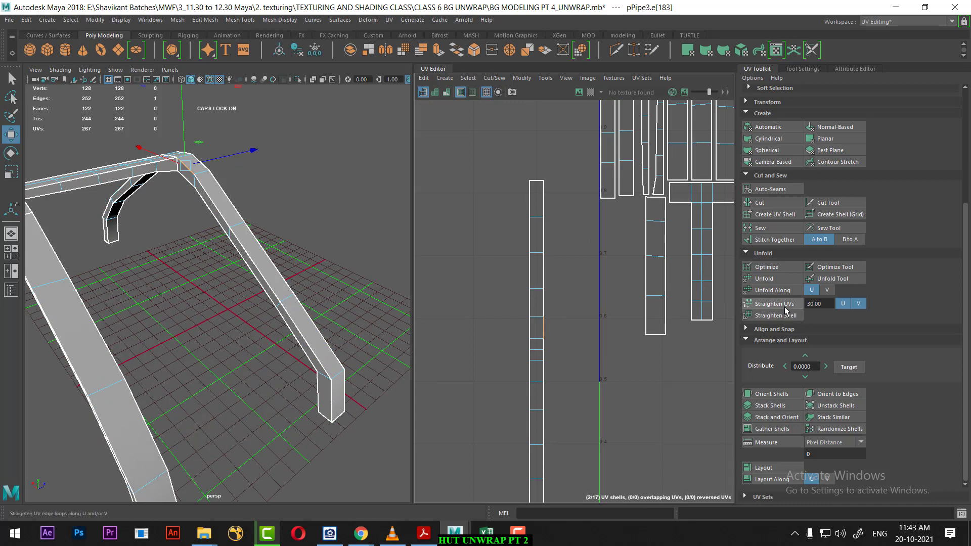
{"action": "left_click", "coordinate": [778, 242]}
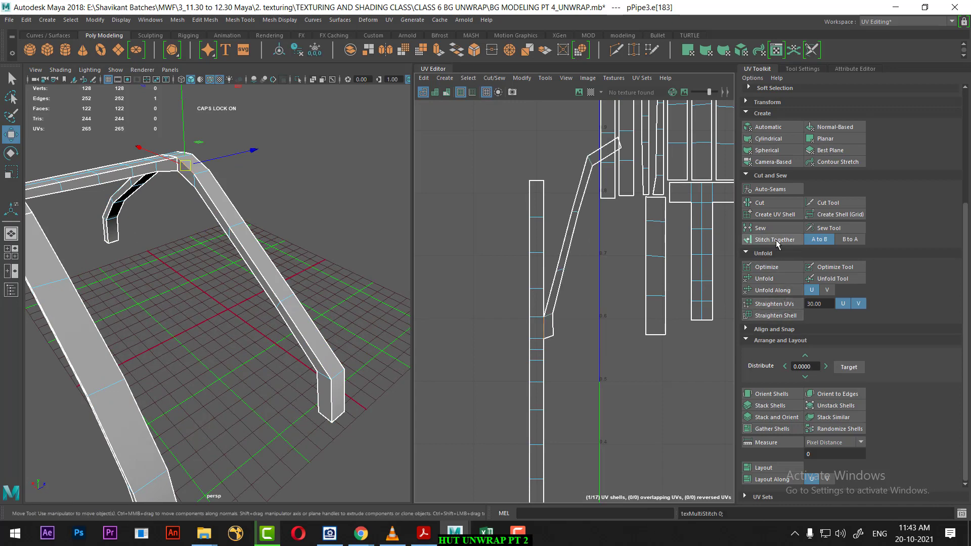
{"action": "middle_click_drag", "start_coordinate": [633, 167], "coordinate": [592, 198], "text": "alt"}
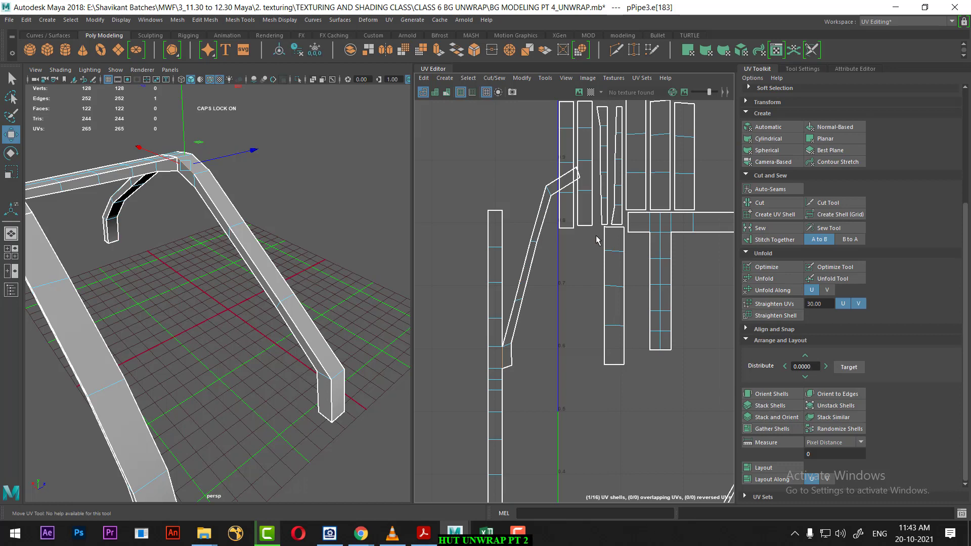
{"action": "scroll", "coordinate": [547, 274], "scroll_direction": "down", "scroll_amount": 3}
{"action": "key", "text": "ctrl+z"}
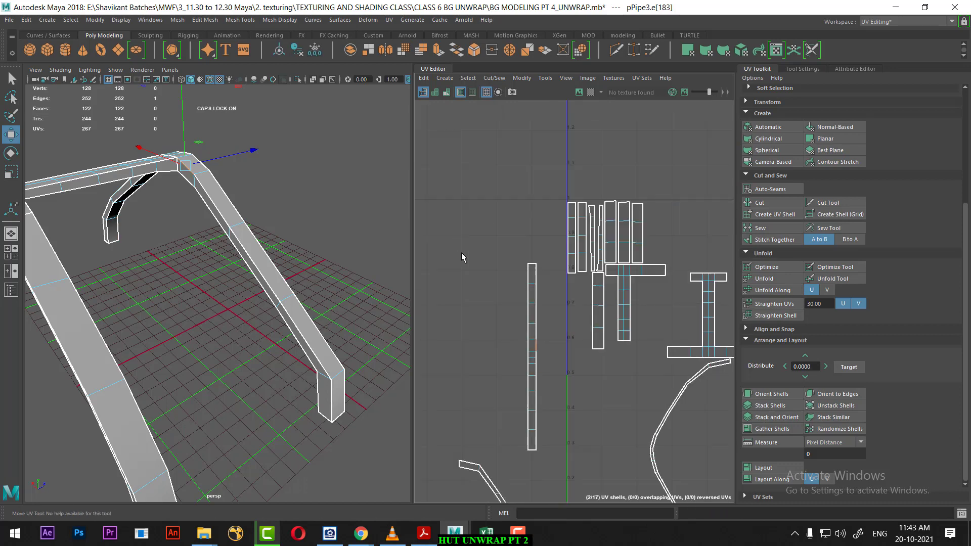
{"action": "scroll", "coordinate": [572, 297], "scroll_direction": "down", "scroll_amount": 1}
Step: Try nudging a single UV point near the circular shells, then undo the move
{"action": "mouse_move", "coordinate": [582, 310]}
{"action": "middle_mouse_down", "text": "alt"}
{"action": "mouse_move", "coordinate": [501, 287]}
{"action": "mouse_move", "coordinate": [636, 317]}
{"action": "middle_mouse_up", "text": "alt"}
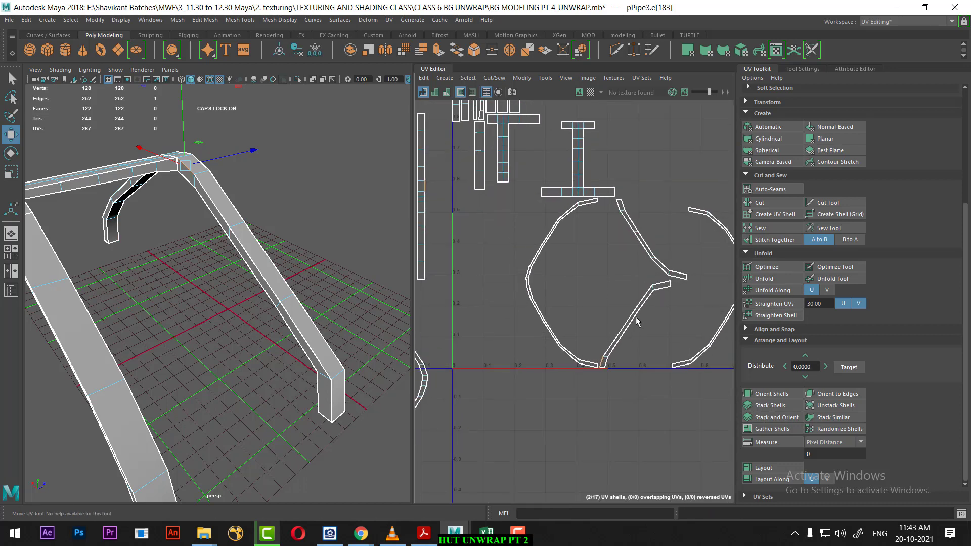
{"action": "right_click_drag", "start_coordinate": [636, 317], "coordinate": [635, 287]}
{"action": "left_click", "coordinate": [652, 287]}
{"action": "left_click_drag", "start_coordinate": [652, 286], "coordinate": [640, 310]}
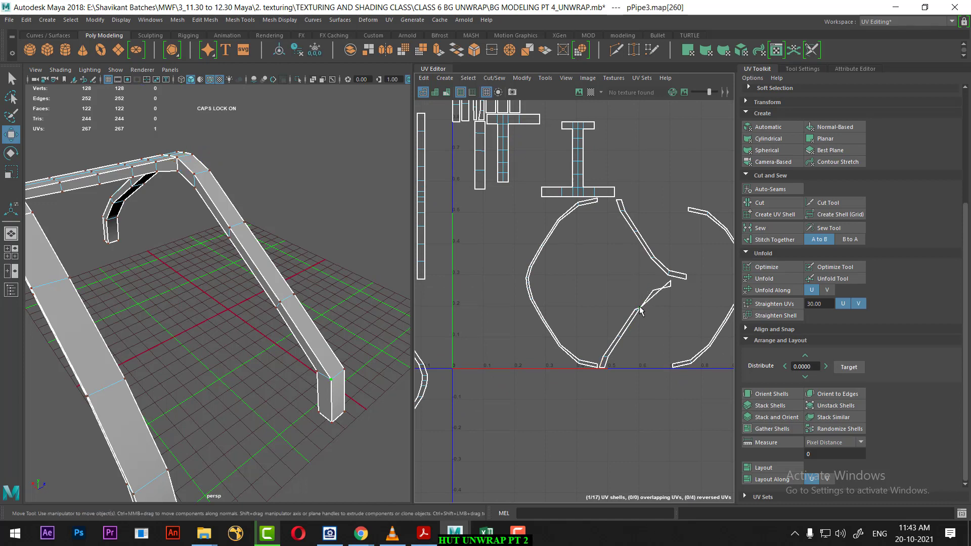
{"action": "key", "text": "ctrl+z"}
Step: Move the angled arch-leg shell below the U axis and straighten its UVs
{"action": "scroll", "coordinate": [845, 181], "scroll_direction": "up", "scroll_amount": 2}
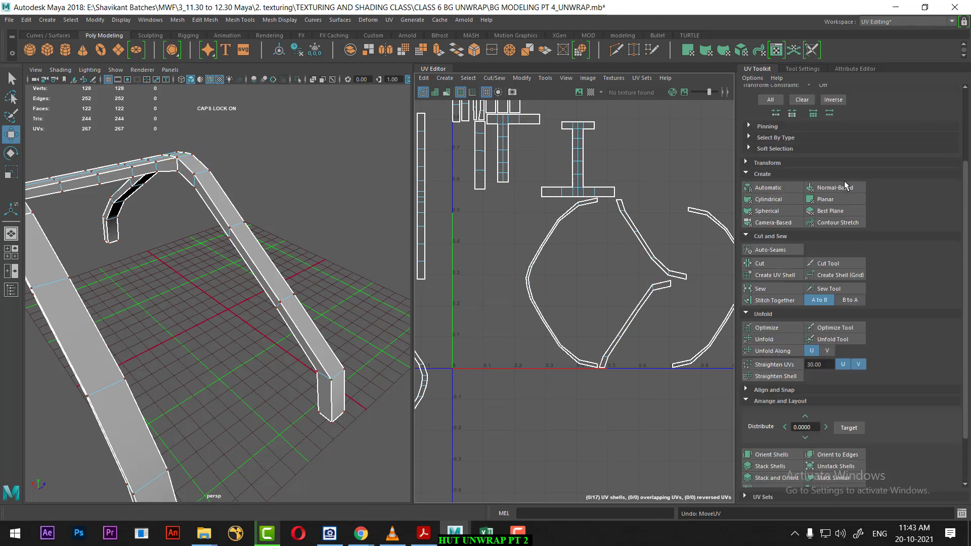
{"action": "scroll", "coordinate": [853, 167], "scroll_direction": "up", "scroll_amount": 2}
{"action": "scroll", "coordinate": [861, 146], "scroll_direction": "up", "scroll_amount": 1}
{"action": "left_click", "coordinate": [850, 96]}
{"action": "left_click", "coordinate": [630, 326]}
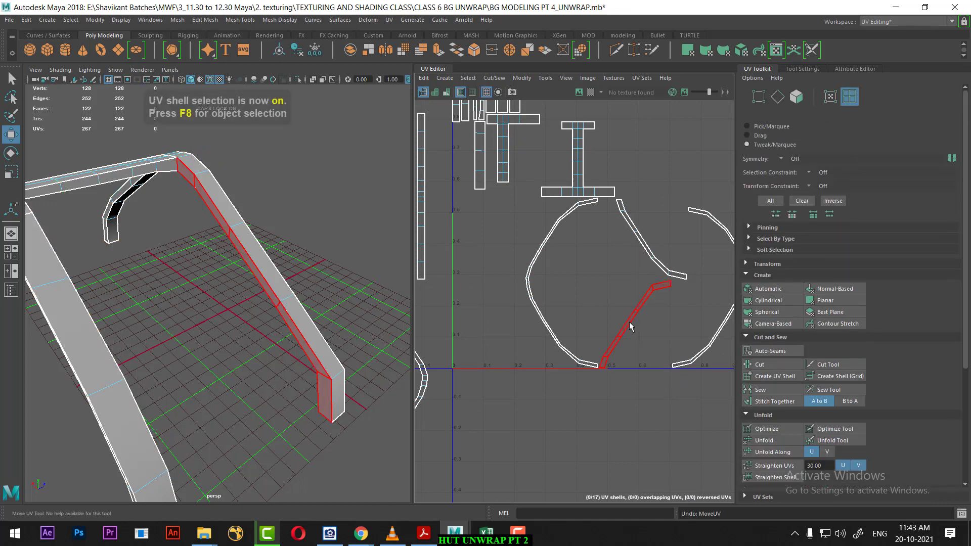
{"action": "left_click_drag", "start_coordinate": [631, 327], "coordinate": [503, 409]}
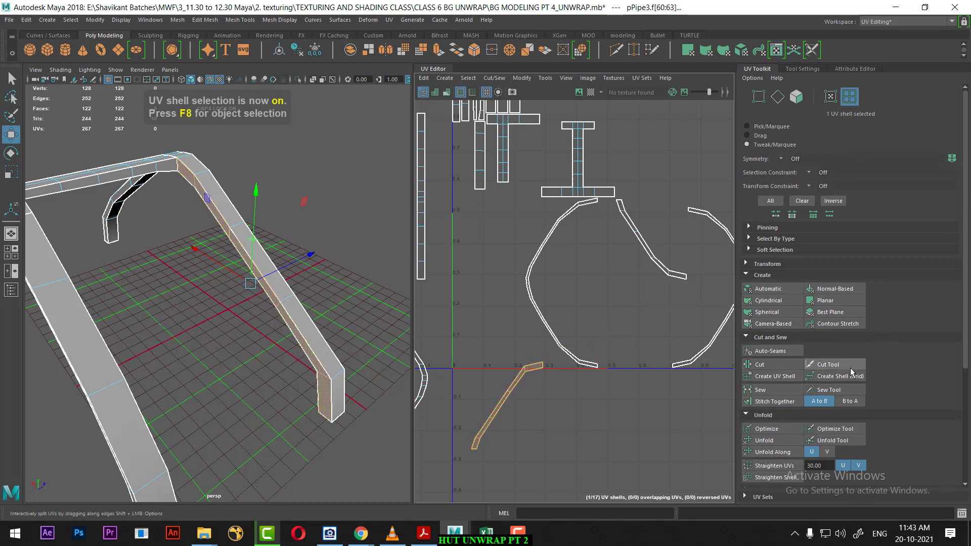
{"action": "scroll", "coordinate": [874, 320], "scroll_direction": "down", "scroll_amount": 3}
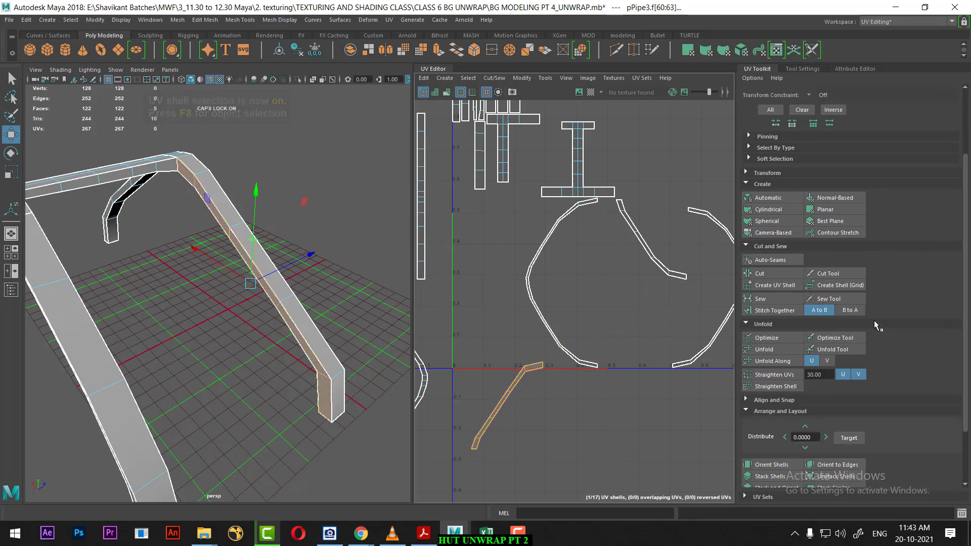
{"action": "left_click", "coordinate": [783, 377]}
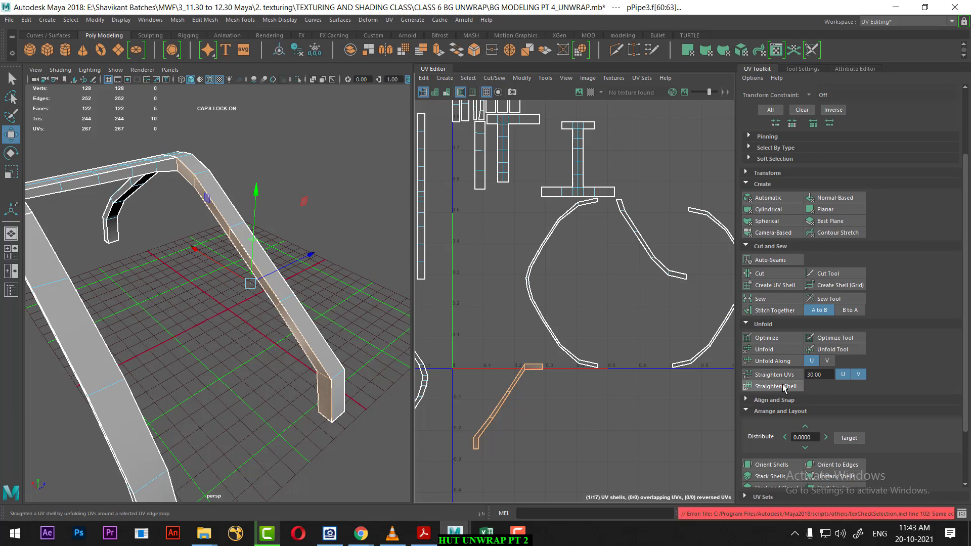
Step: Inspect the straightened shell, test-select the lower shell's UVs, then clear the selection
{"action": "left_click", "coordinate": [613, 415]}
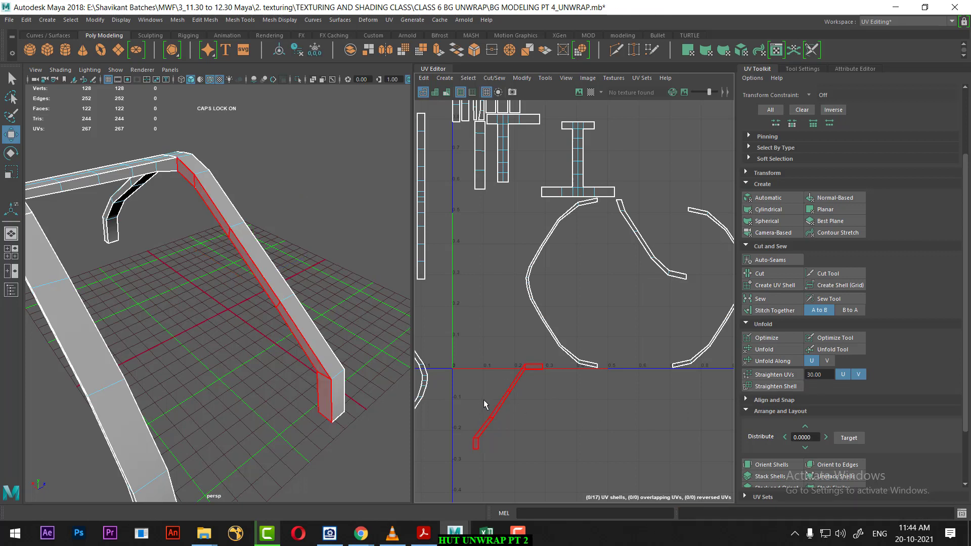
{"action": "middle_click_drag", "start_coordinate": [506, 383], "coordinate": [557, 315], "text": "alt"}
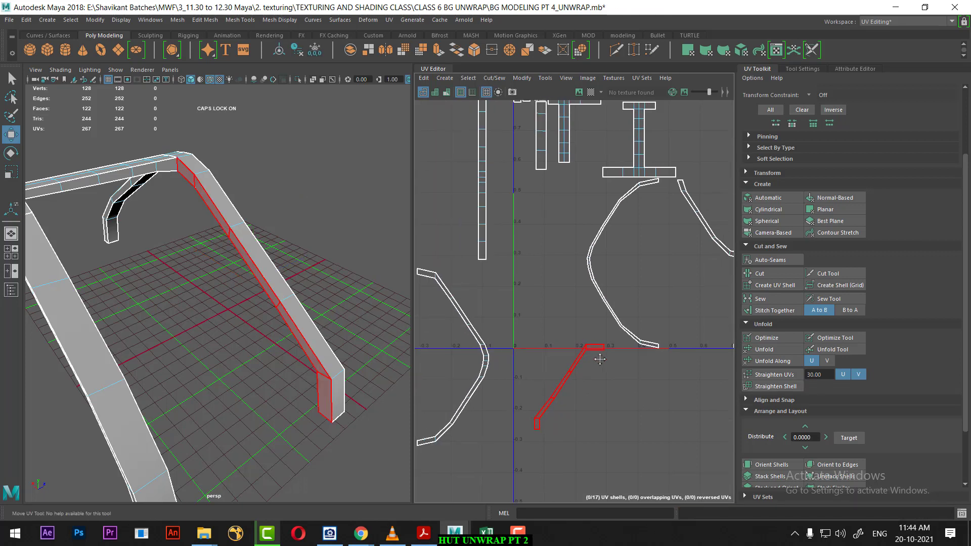
{"action": "scroll", "coordinate": [612, 376], "scroll_direction": "up", "scroll_amount": 2}
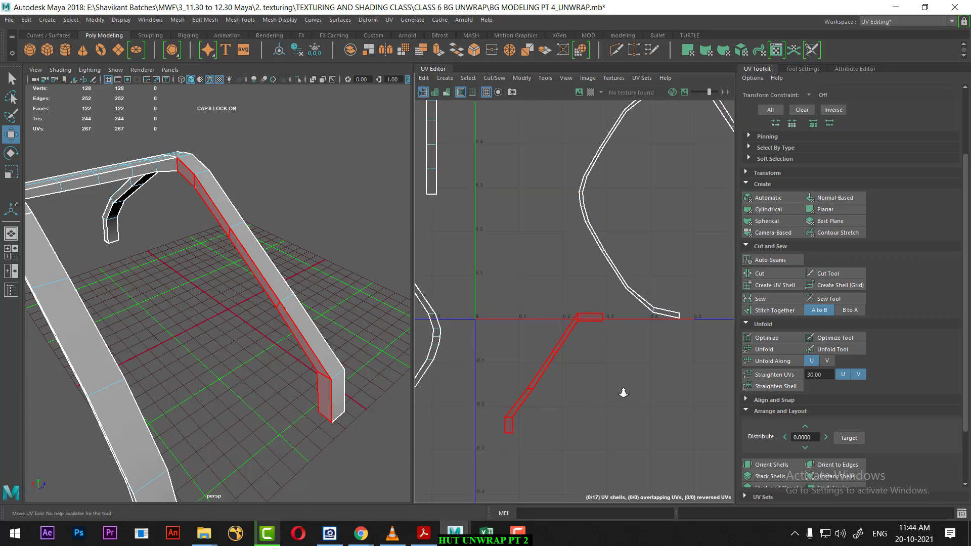
{"action": "scroll", "coordinate": [600, 331], "scroll_direction": "up", "scroll_amount": 2}
{"action": "scroll", "coordinate": [621, 366], "scroll_direction": "up", "scroll_amount": 1}
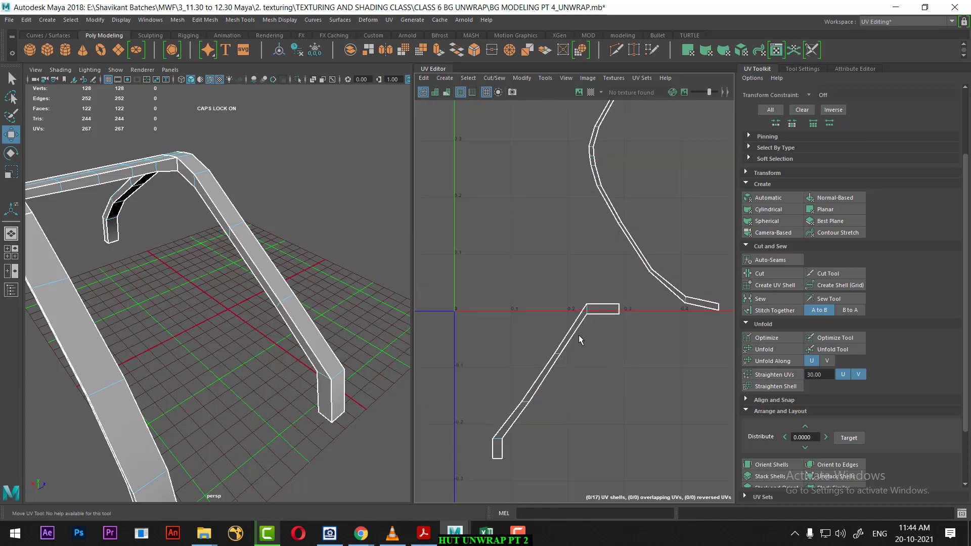
{"action": "right_click_drag", "start_coordinate": [579, 335], "coordinate": [633, 311]}
{"action": "left_click_drag", "start_coordinate": [632, 284], "coordinate": [505, 431]}
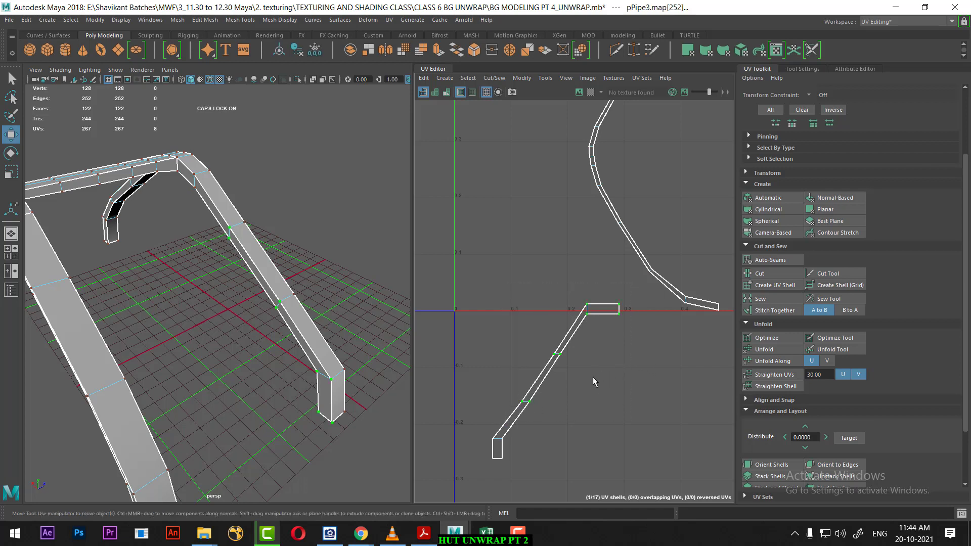
{"action": "scroll", "coordinate": [593, 377], "scroll_direction": "down", "scroll_amount": 1}
{"action": "right_click_drag", "start_coordinate": [577, 362], "coordinate": [497, 361]}
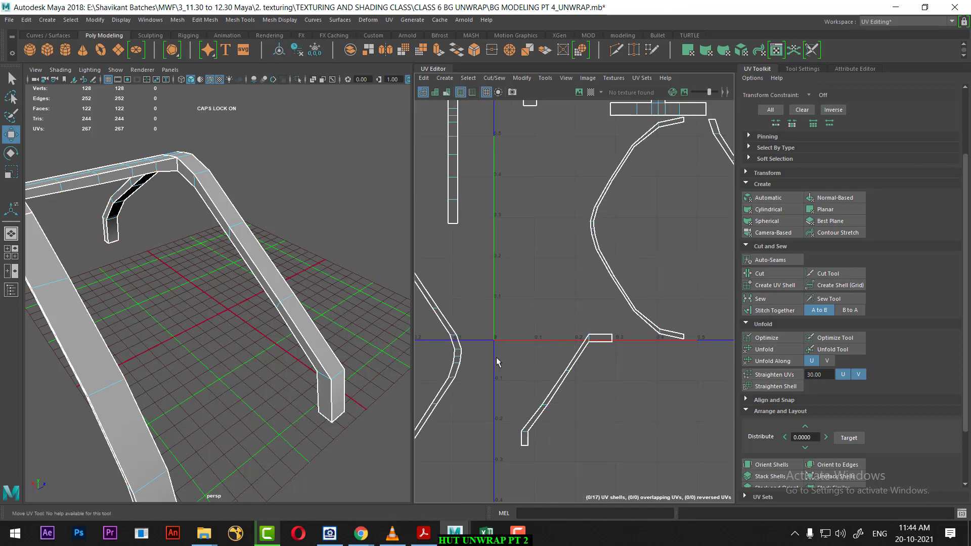
Step: Cut the lower beam shell free along its selected edges
{"action": "left_click_drag", "start_coordinate": [597, 450], "coordinate": [615, 478]}
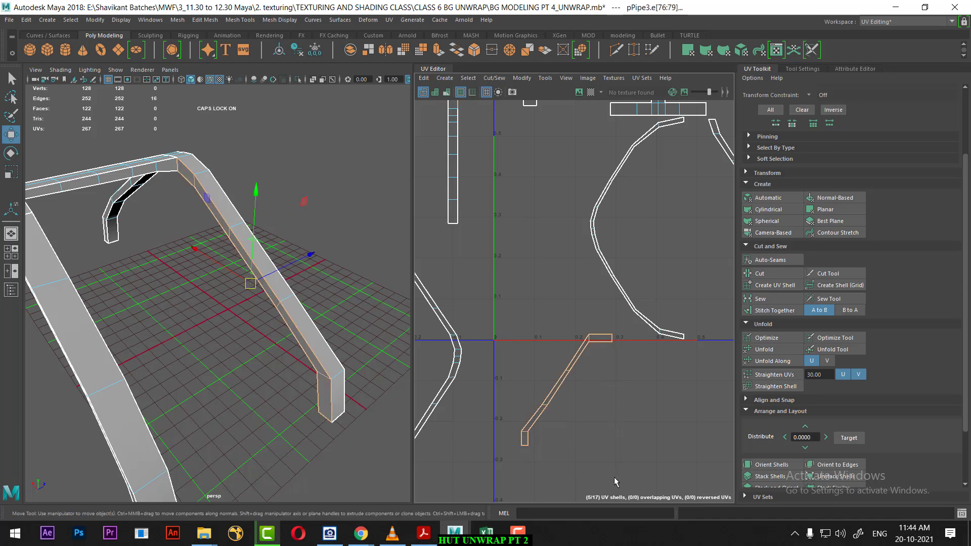
{"action": "left_click", "coordinate": [760, 273]}
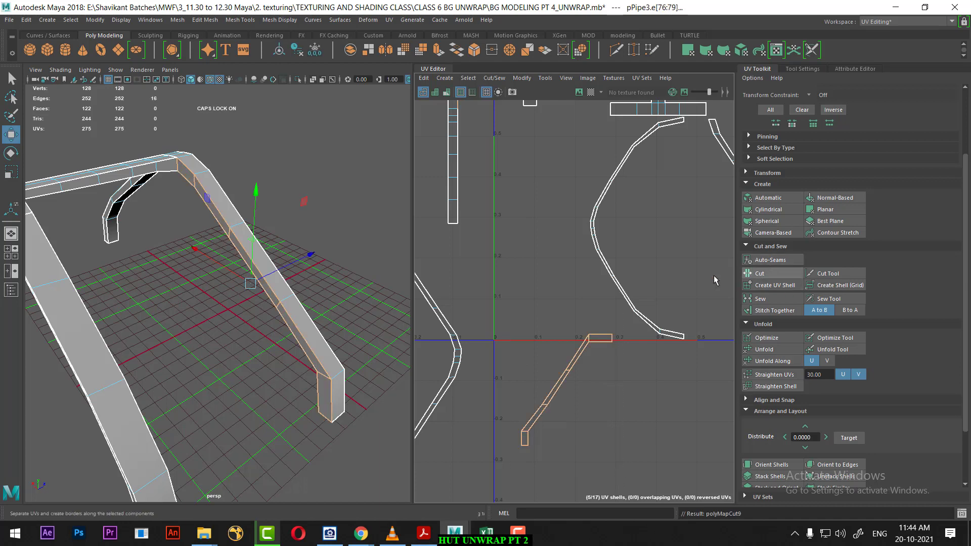
{"action": "middle_click_drag", "start_coordinate": [493, 214], "coordinate": [535, 204], "text": "alt"}
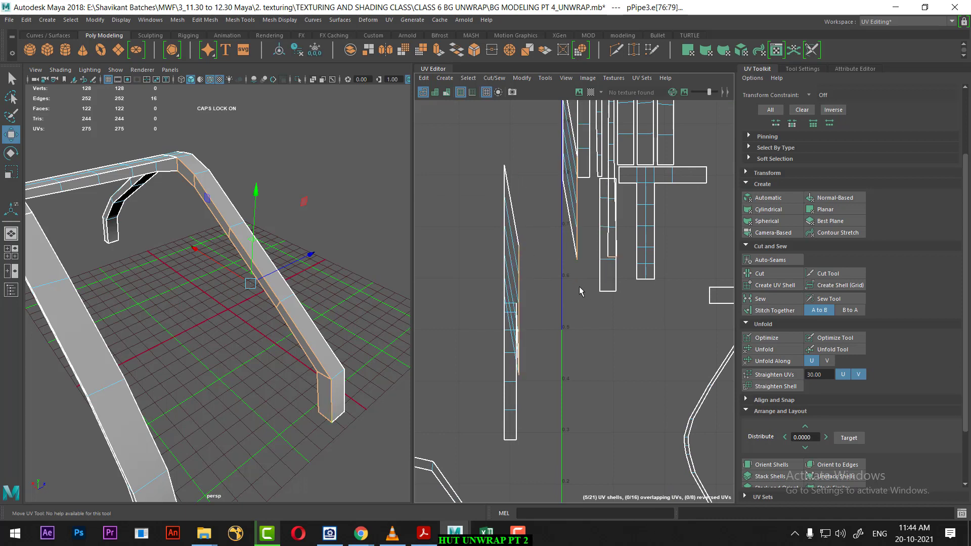
Step: Stitch the shared edges onto the long vertical strip, leaving 16 shells
{"action": "left_click", "coordinate": [535, 196]}
{"action": "left_click_drag", "start_coordinate": [516, 290], "coordinate": [516, 291]}
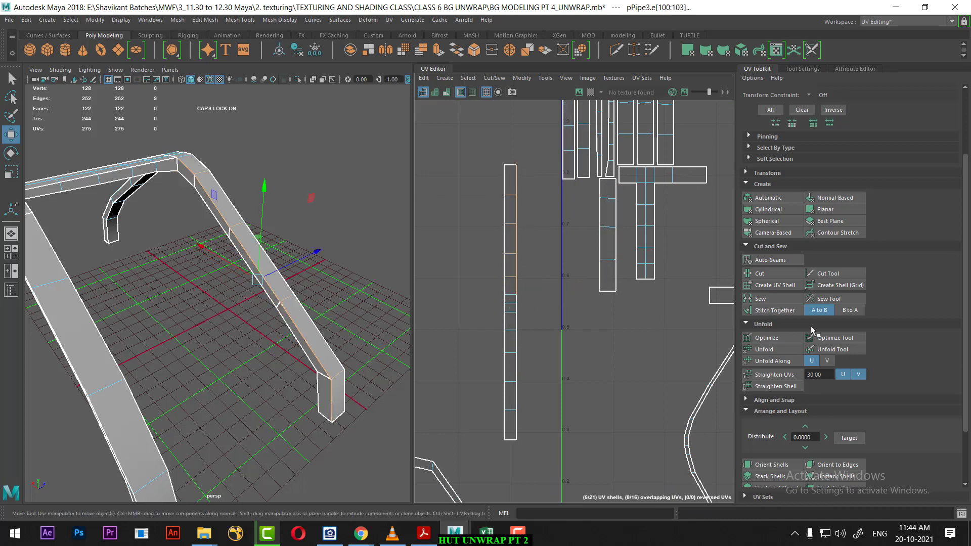
{"action": "left_click", "coordinate": [775, 310]}
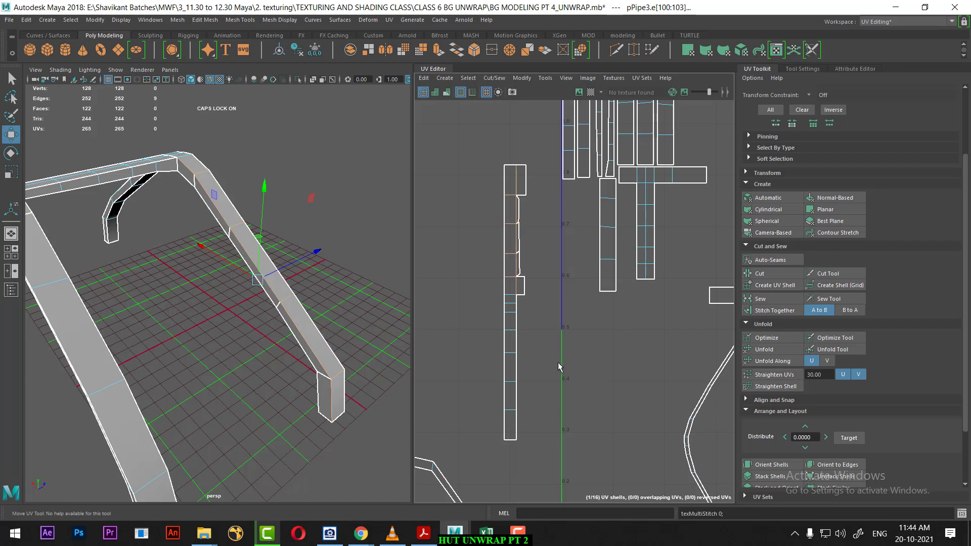
{"action": "scroll", "coordinate": [557, 362], "scroll_direction": "down", "scroll_amount": 2}
{"action": "middle_click_drag", "start_coordinate": [506, 354], "coordinate": [554, 340], "text": "alt"}
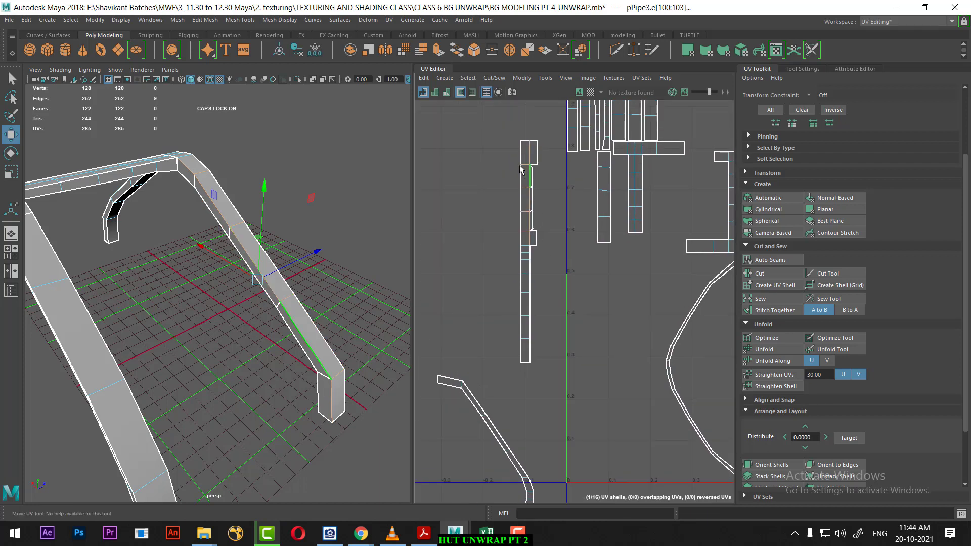
Step: Frame and select the whole curved beam shell, then move it left and down
{"action": "key", "text": "f"}
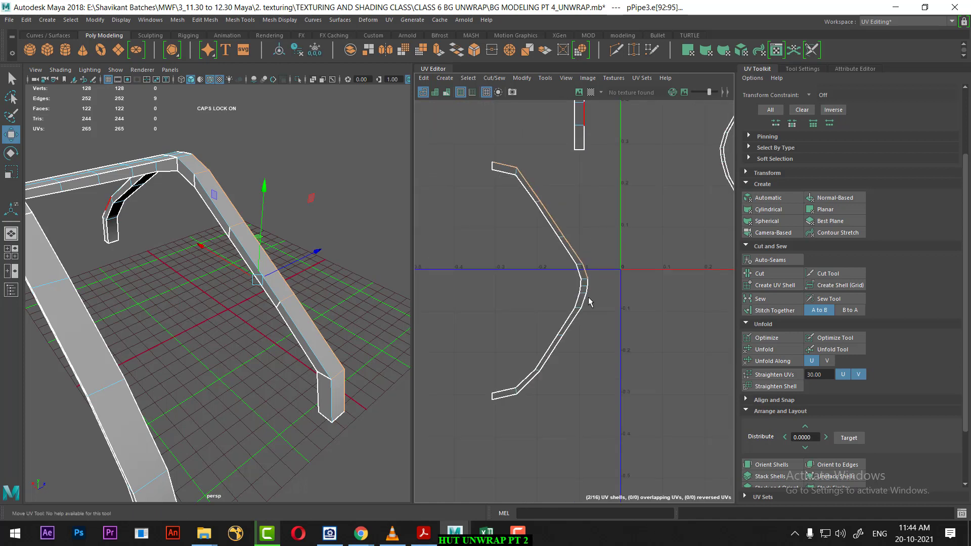
{"action": "left_click_drag", "start_coordinate": [496, 237], "coordinate": [588, 448]}
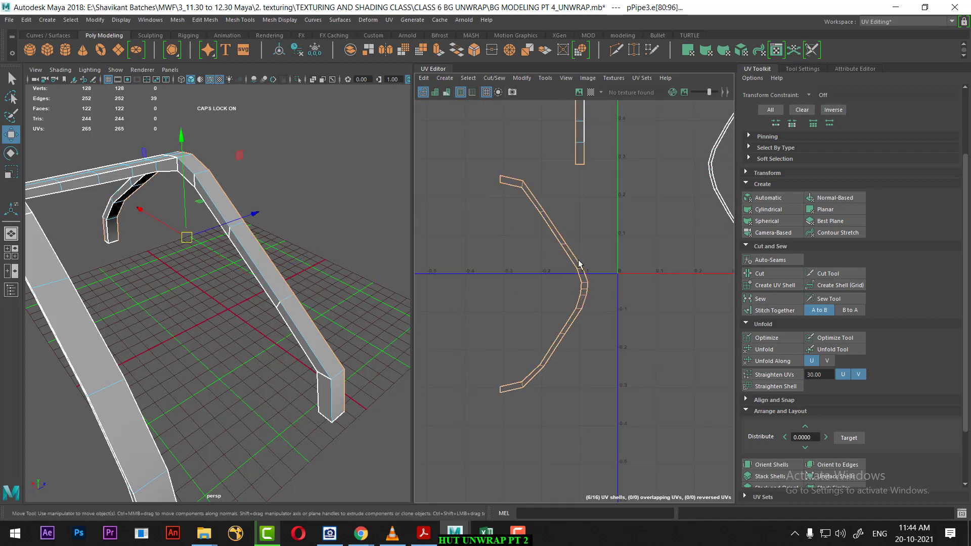
{"action": "right_click_drag", "start_coordinate": [542, 278], "coordinate": [622, 284]}
{"action": "left_click_drag", "start_coordinate": [597, 263], "coordinate": [579, 303]}
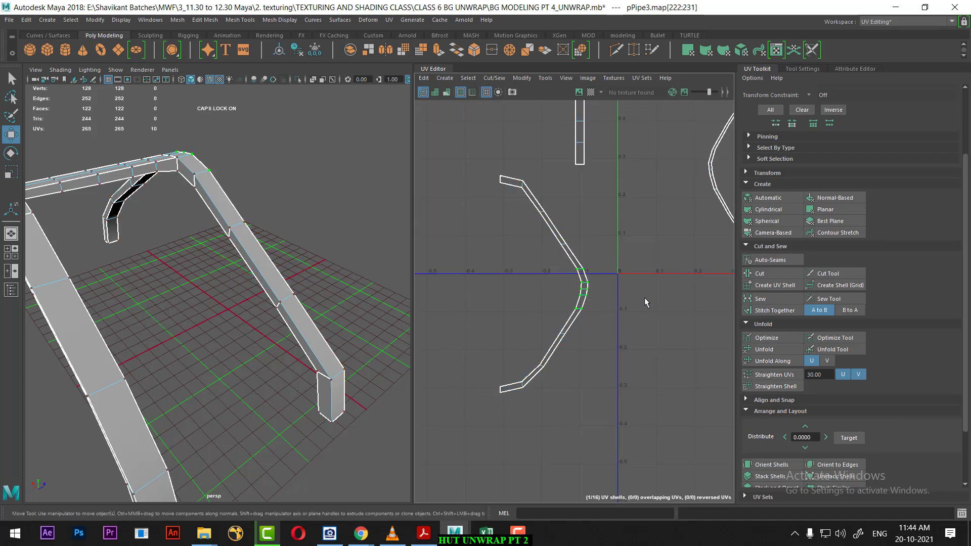
{"action": "right_click", "coordinate": [593, 284], "text": "ctrl"}
{"action": "right_click_drag", "start_coordinate": [595, 284], "coordinate": [624, 306], "text": "ctrl"}
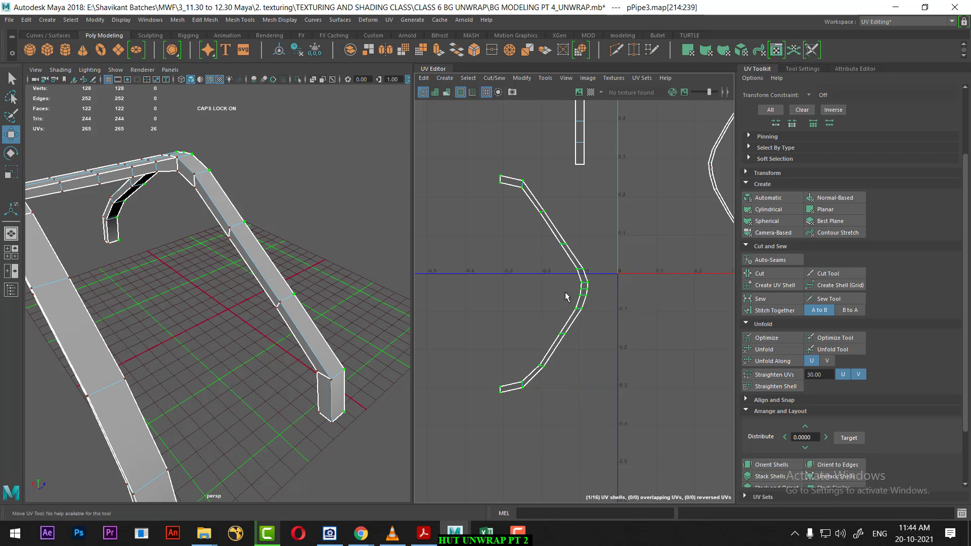
{"action": "left_click_drag", "start_coordinate": [584, 286], "coordinate": [564, 334]}
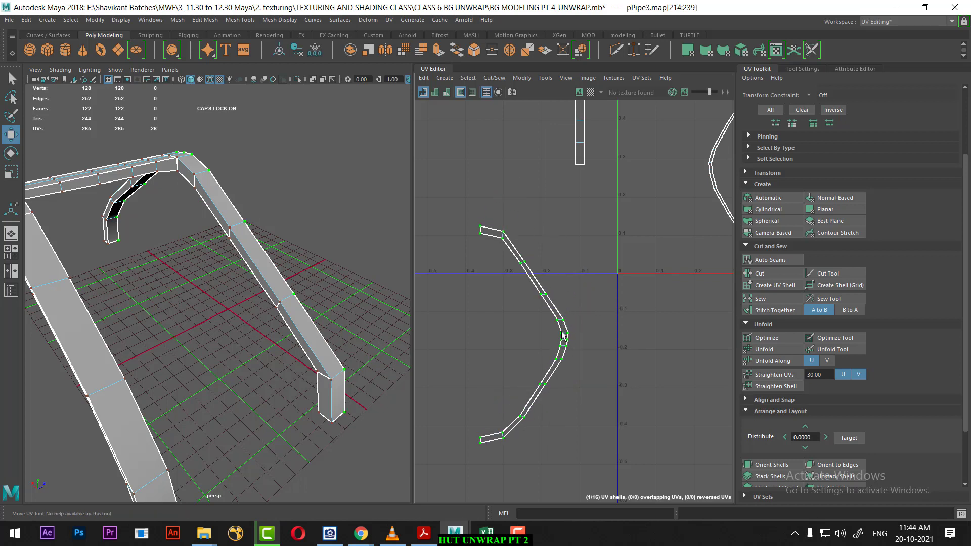
{"action": "right_click_drag", "start_coordinate": [552, 273], "coordinate": [497, 260]}
Step: Cut the curved shell along all its edges and stitch the strips onto the vertical shell's left border
{"action": "left_click_drag", "start_coordinate": [438, 224], "coordinate": [585, 494]}
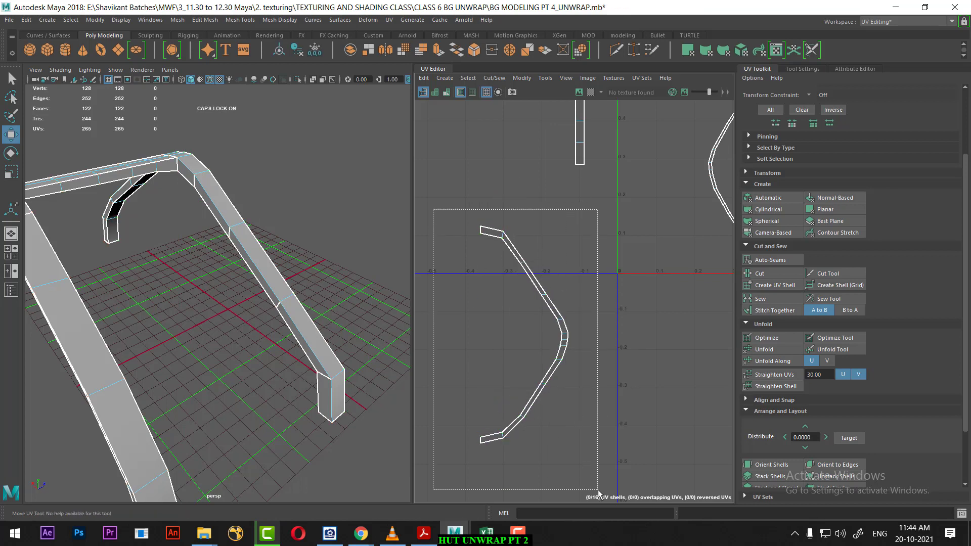
{"action": "left_click", "coordinate": [760, 274]}
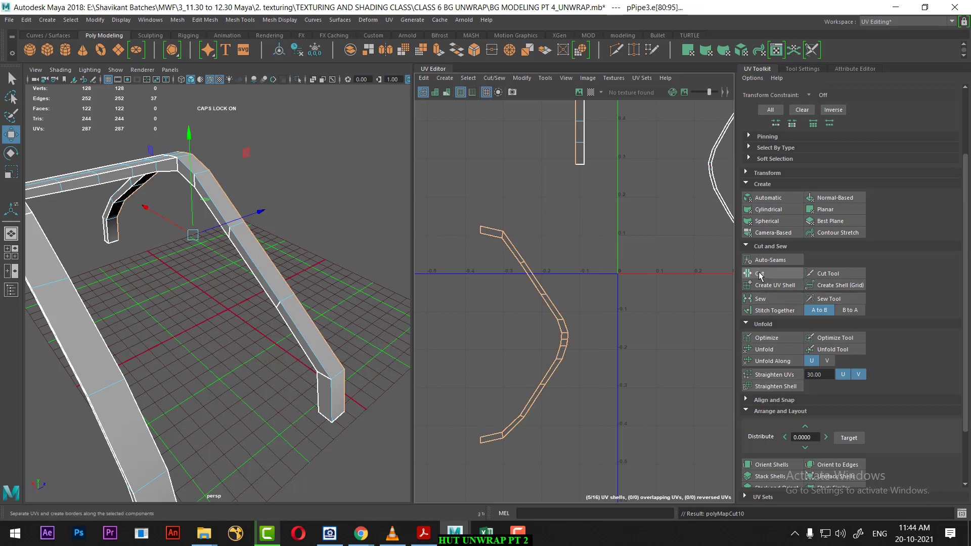
{"action": "middle_click_drag", "start_coordinate": [550, 215], "coordinate": [567, 419], "text": "alt"}
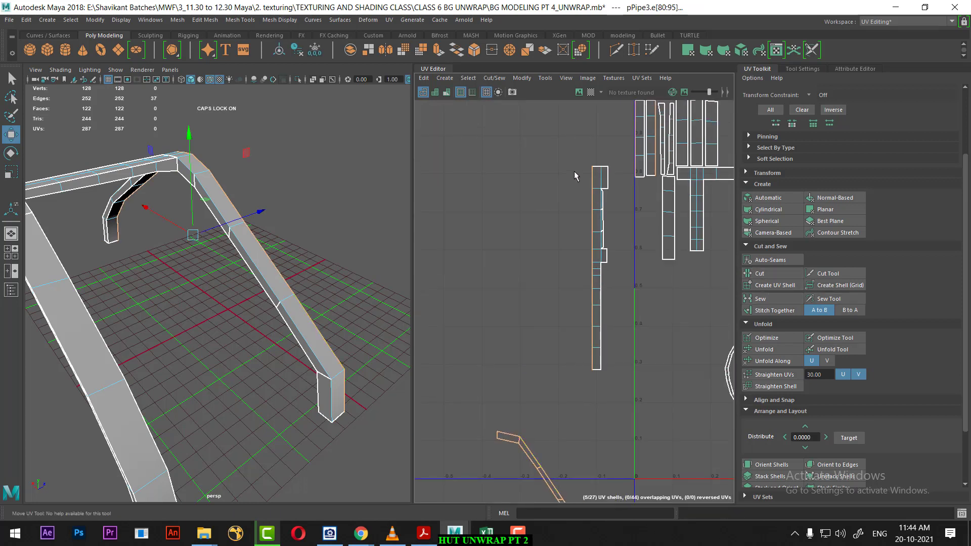
{"action": "left_click_drag", "start_coordinate": [575, 171], "coordinate": [594, 369]}
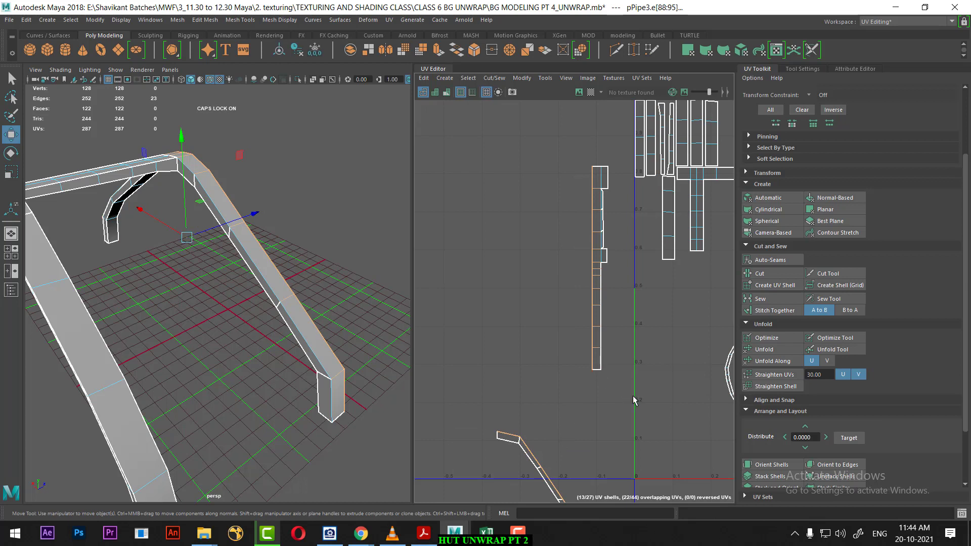
{"action": "left_click", "coordinate": [777, 310]}
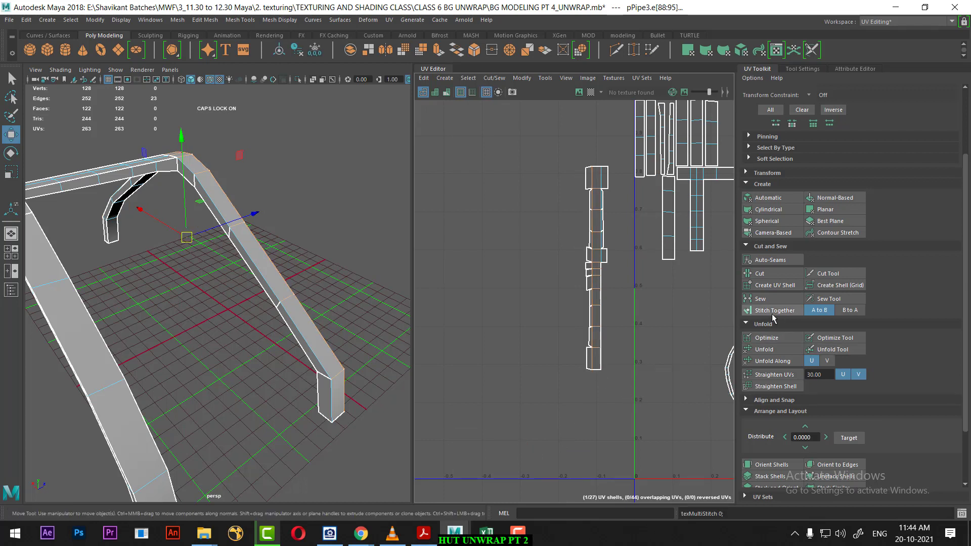
Step: Select edges along the vertical shell, then the four UVs at its end
{"action": "scroll", "coordinate": [592, 252], "scroll_direction": "up", "scroll_amount": 2}
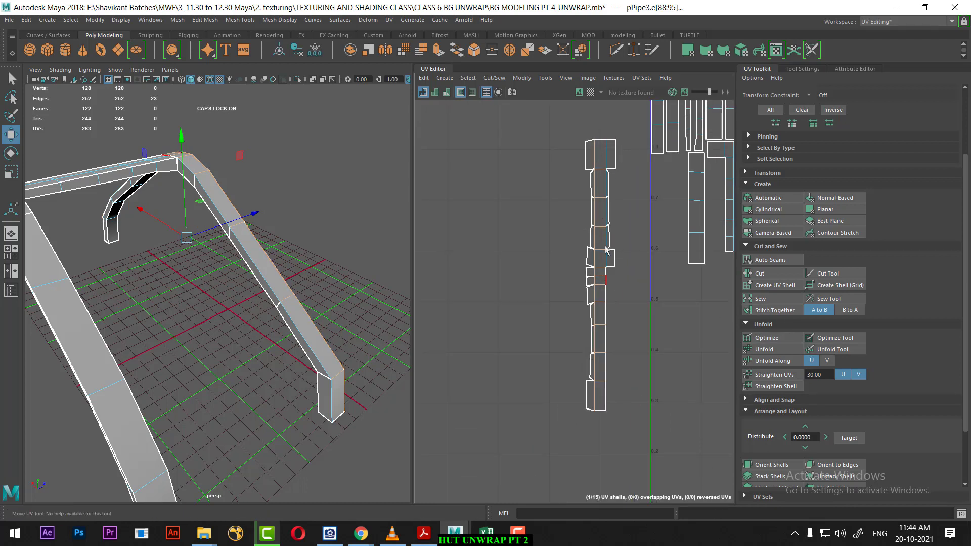
{"action": "scroll", "coordinate": [606, 248], "scroll_direction": "down", "scroll_amount": 2}
{"action": "middle_click_drag", "start_coordinate": [604, 332], "coordinate": [554, 317], "text": "alt"}
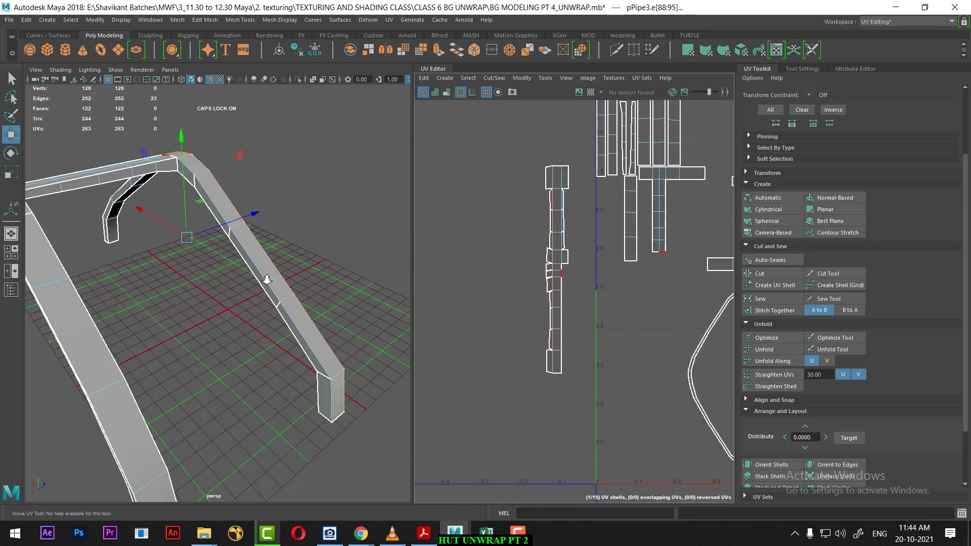
{"action": "scroll", "coordinate": [267, 280], "scroll_direction": "up", "scroll_amount": 2}
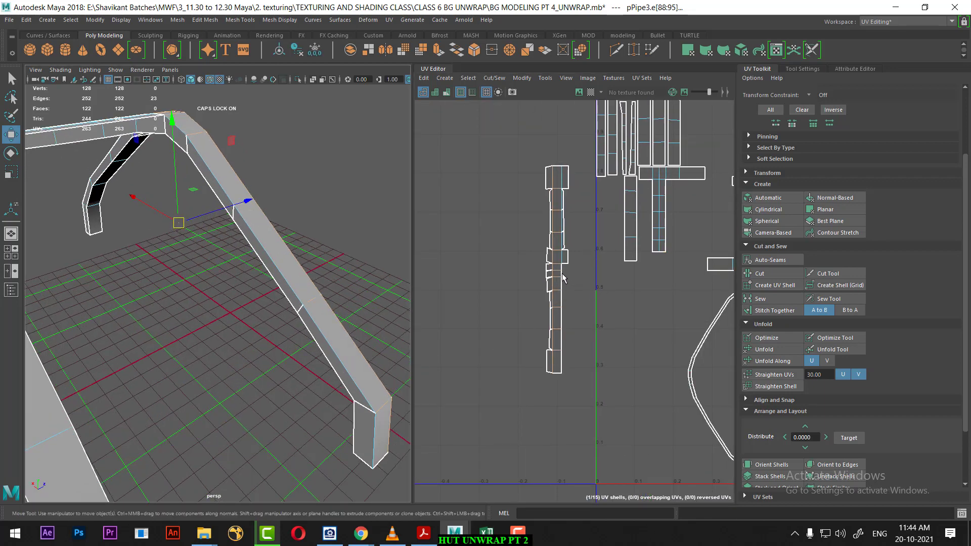
{"action": "left_click_drag", "start_coordinate": [565, 270], "coordinate": [561, 369]}
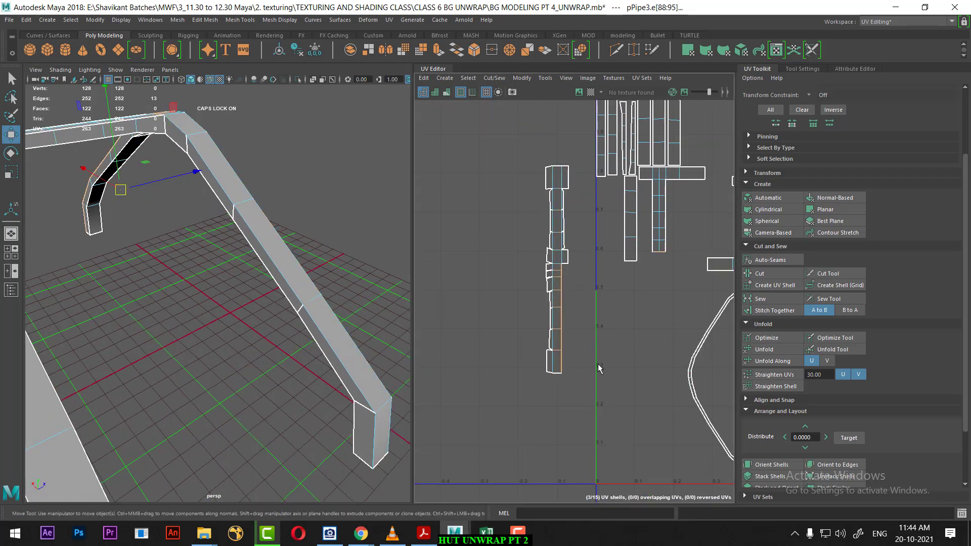
{"action": "scroll", "coordinate": [582, 328], "scroll_direction": "down", "scroll_amount": 2}
{"action": "middle_click_drag", "start_coordinate": [636, 333], "coordinate": [467, 293], "text": "alt"}
{"action": "scroll", "coordinate": [467, 293], "scroll_direction": "up", "scroll_amount": 2}
{"action": "scroll", "coordinate": [684, 351], "scroll_direction": "down", "scroll_amount": 2}
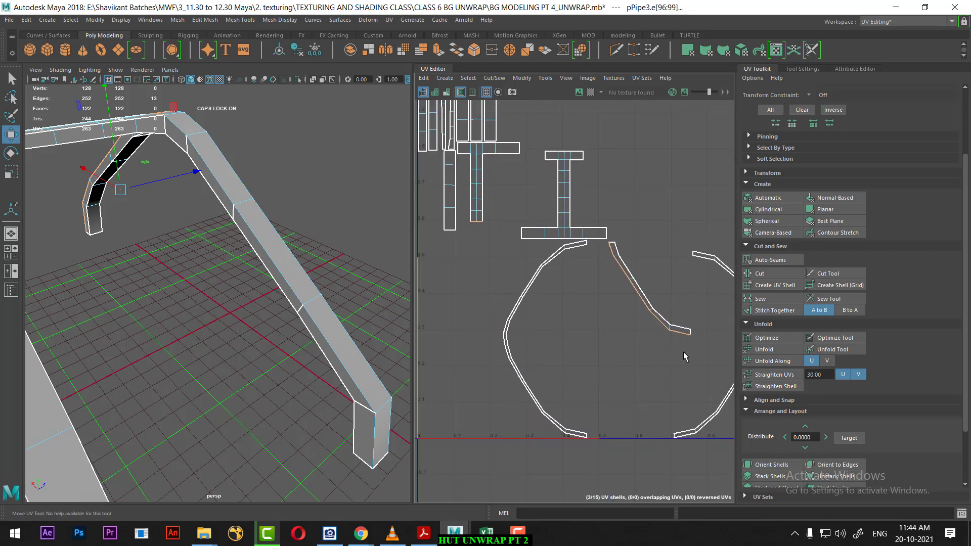
{"action": "scroll", "coordinate": [657, 324], "scroll_direction": "up", "scroll_amount": 1}
{"action": "key", "text": "F12"}
{"action": "left_click_drag", "start_coordinate": [701, 328], "coordinate": [670, 356]}
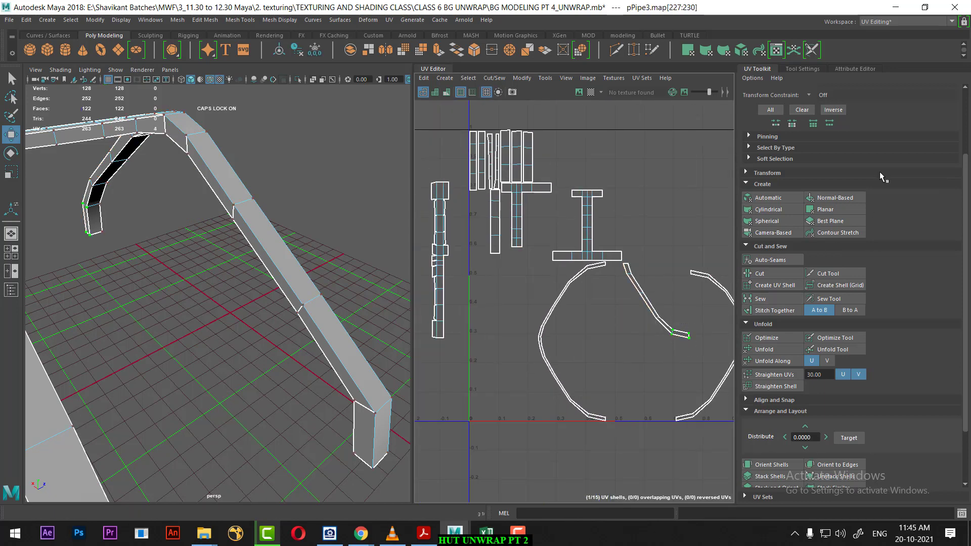
Step: Move the small arch shell down and left, then cut it along its selected edges
{"action": "left_click", "coordinate": [851, 97]}
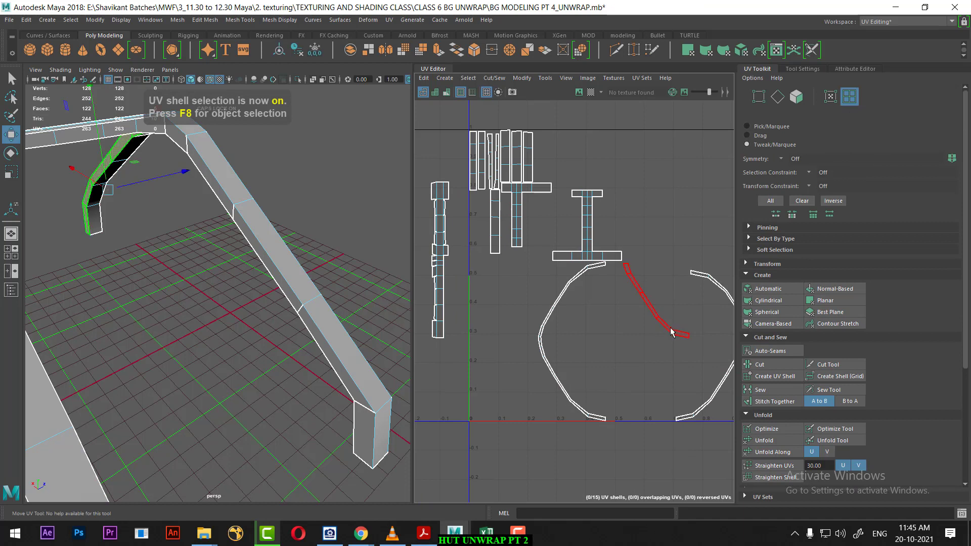
{"action": "left_click", "coordinate": [672, 331]}
{"action": "mouse_move", "coordinate": [672, 331]}
{"action": "left_mouse_down"}
{"action": "mouse_move", "coordinate": [511, 417]}
{"action": "mouse_move", "coordinate": [504, 441]}
{"action": "left_mouse_up"}
{"action": "middle_click_drag", "start_coordinate": [596, 416], "coordinate": [690, 356], "text": "alt"}
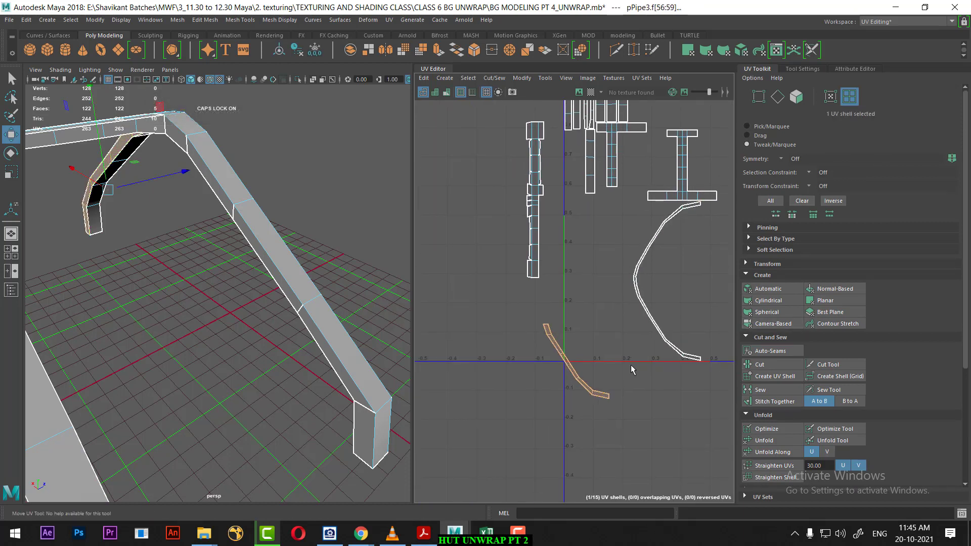
{"action": "left_click", "coordinate": [773, 365]}
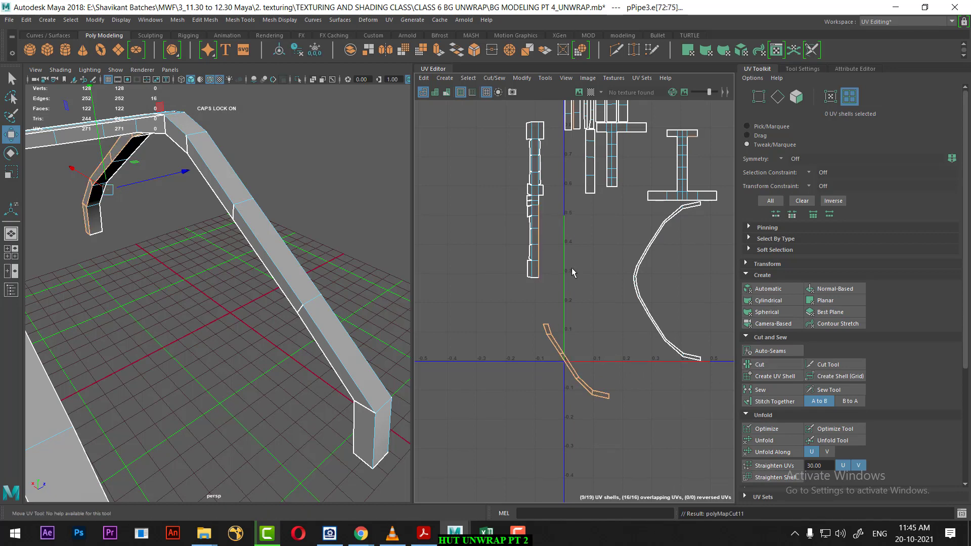
Step: Stitch the long beam's right-side edges together into one shell
{"action": "scroll", "coordinate": [555, 204], "scroll_direction": "up", "scroll_amount": 5}
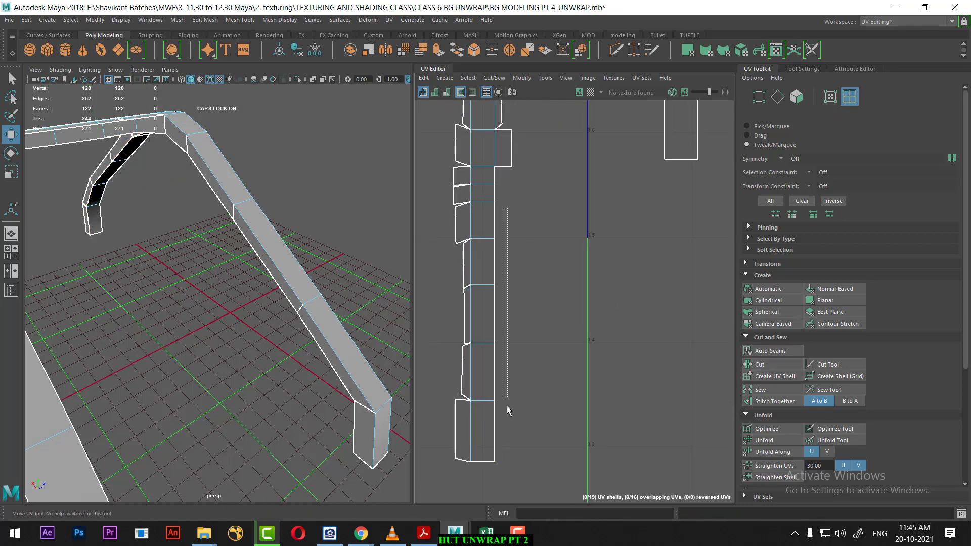
{"action": "left_click_drag", "start_coordinate": [506, 205], "coordinate": [501, 397]}
{"action": "right_click_drag", "start_coordinate": [567, 314], "coordinate": [578, 221]}
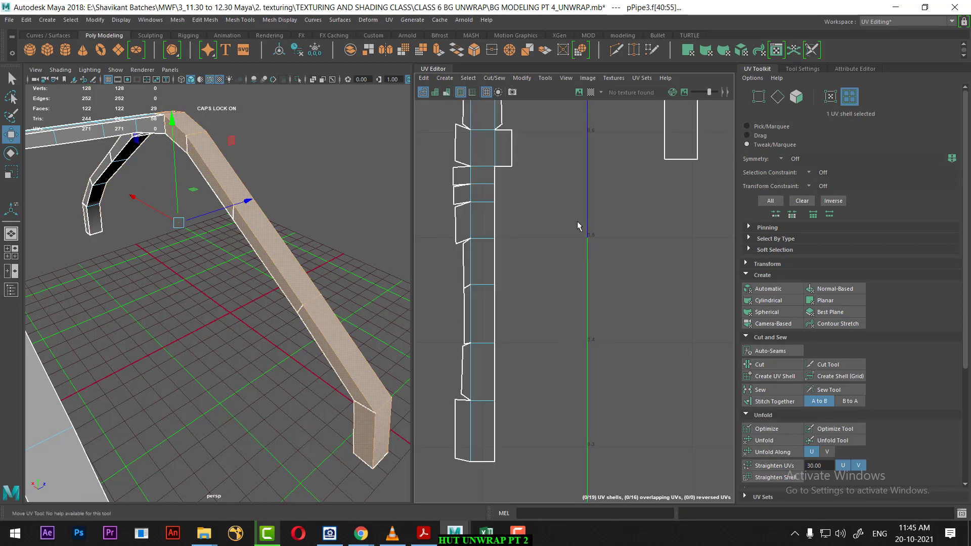
{"action": "left_click_drag", "start_coordinate": [504, 215], "coordinate": [494, 432]}
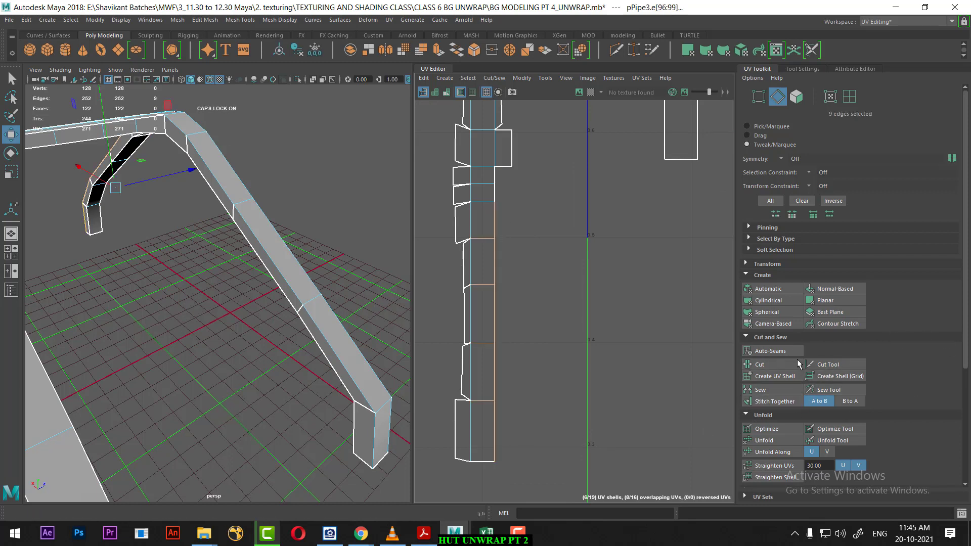
{"action": "left_click", "coordinate": [783, 402]}
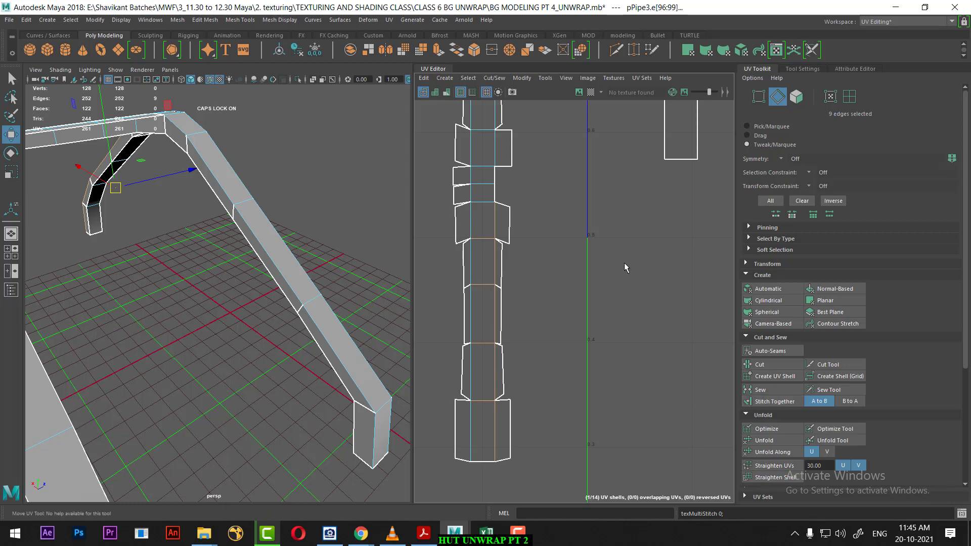
{"action": "left_click_drag", "start_coordinate": [499, 179], "coordinate": [489, 192]}
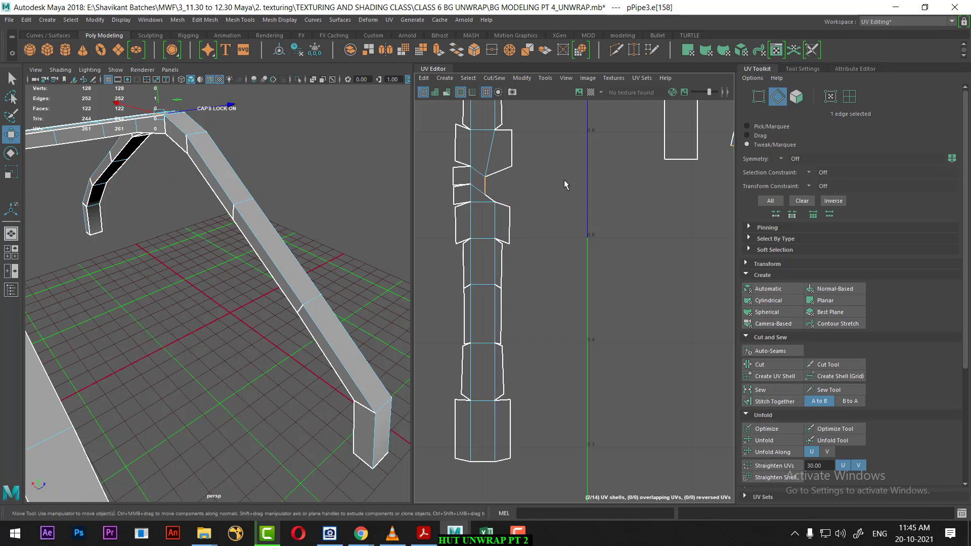
Step: Undo the two accidental edge moves and stitch the separate piece onto the beam shell
{"action": "key", "text": "ctrl+z"}
{"action": "key", "text": "ctrl+z"}
{"action": "key", "text": "ctrl+z"}
{"action": "key", "text": "ctrl+z"}
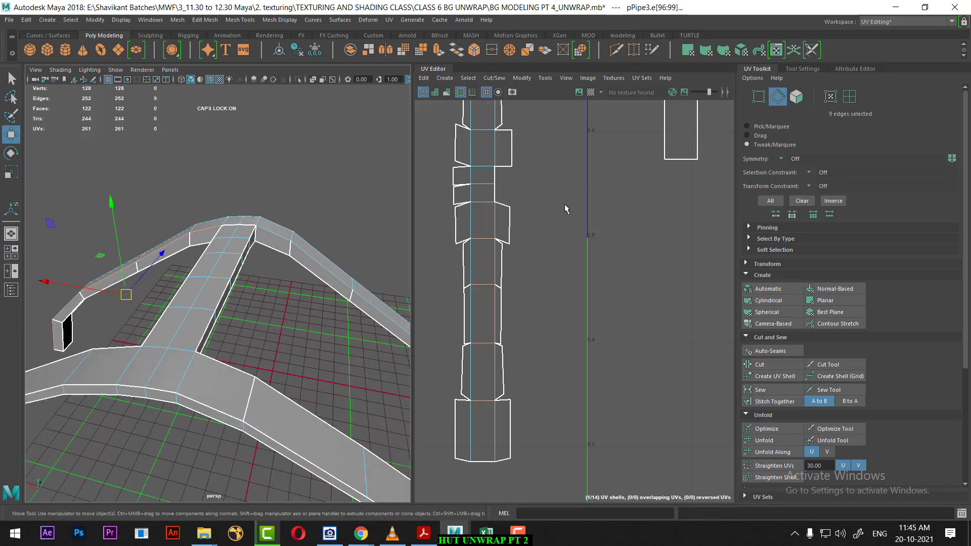
{"action": "key", "text": "ctrl+z"}
{"action": "key", "text": "ctrl+z"}
{"action": "key", "text": "ctrl+z"}
{"action": "key", "text": "ctrl+z"}
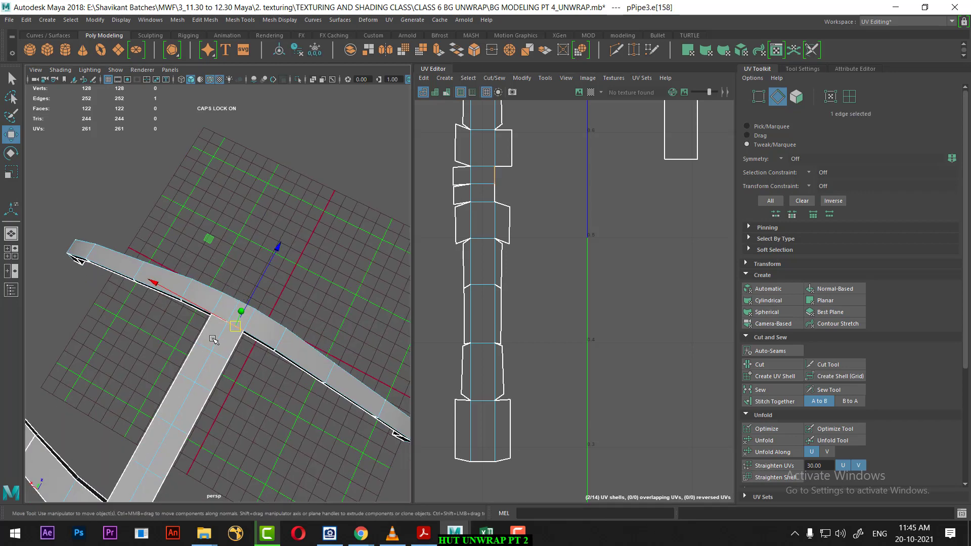
{"action": "scroll", "coordinate": [600, 226], "scroll_direction": "down", "scroll_amount": 3}
{"action": "middle_click_drag", "start_coordinate": [506, 223], "coordinate": [572, 233], "text": "alt"}
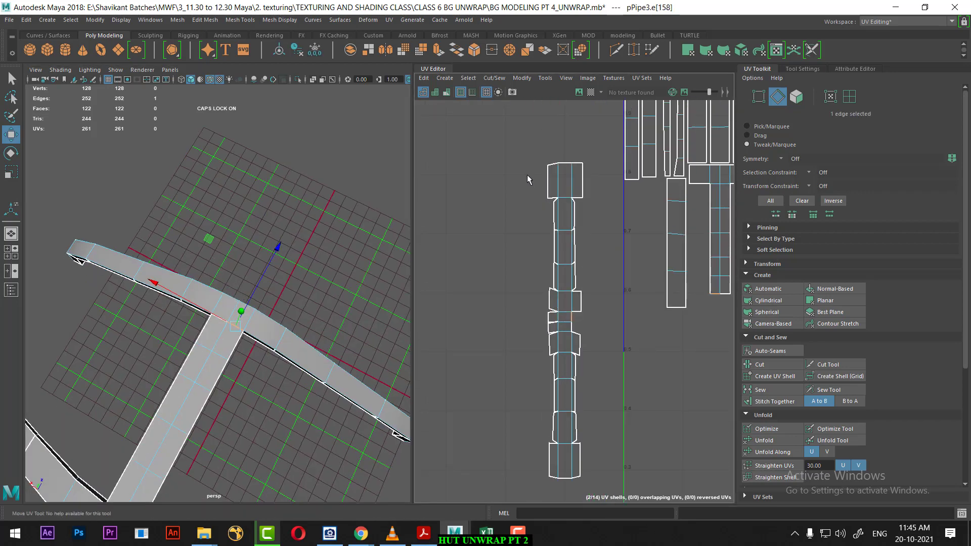
{"action": "left_click_drag", "start_coordinate": [527, 178], "coordinate": [565, 480]}
{"action": "scroll", "coordinate": [592, 338], "scroll_direction": "down", "scroll_amount": 2}
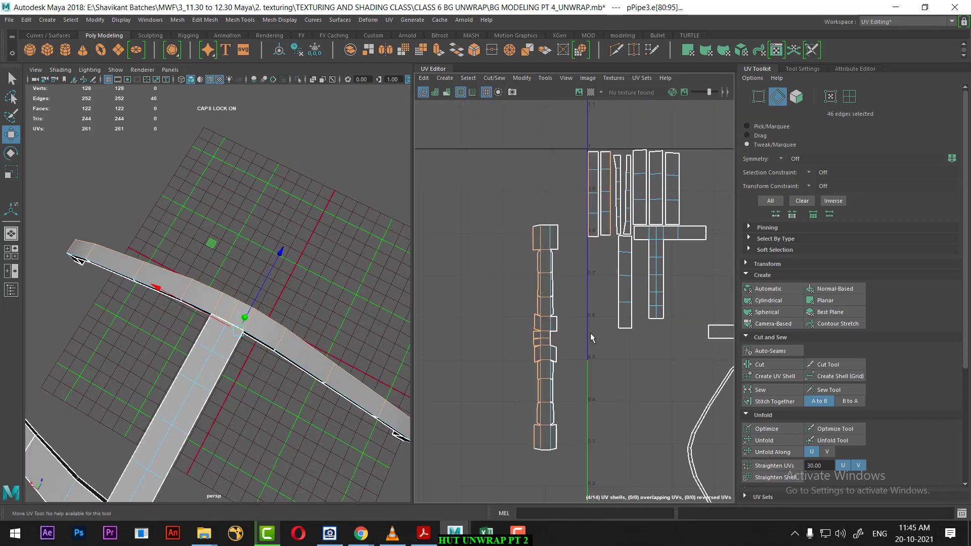
{"action": "left_click", "coordinate": [781, 401]}
{"action": "left_click", "coordinate": [786, 402]}
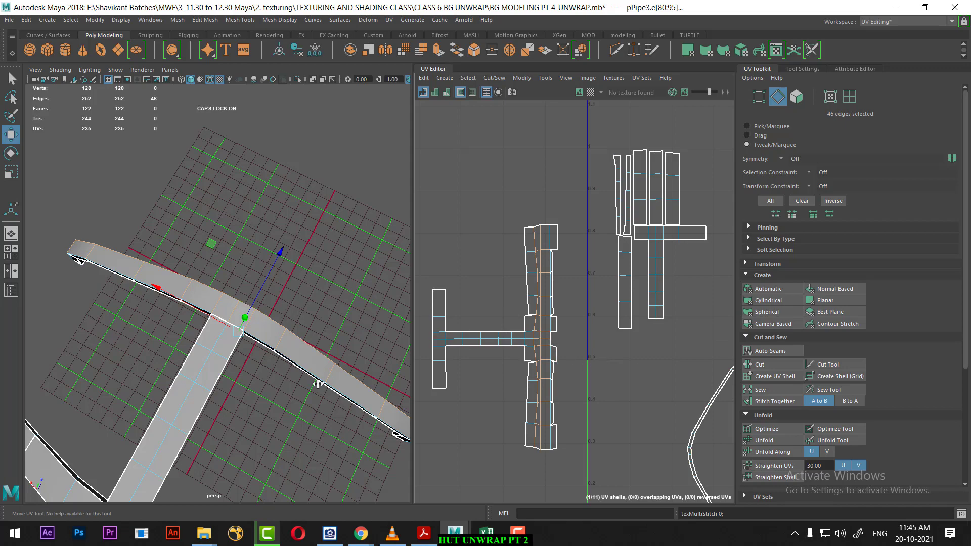
Step: Select the border edges of the next beam's UV pieces
{"action": "mouse_move", "coordinate": [318, 384]}
{"action": "left_mouse_down", "text": "alt"}
{"action": "mouse_move", "coordinate": [271, 290]}
{"action": "mouse_move", "coordinate": [265, 330]}
{"action": "left_mouse_up", "text": "alt"}
{"action": "scroll", "coordinate": [564, 378], "scroll_direction": "up", "scroll_amount": 1}
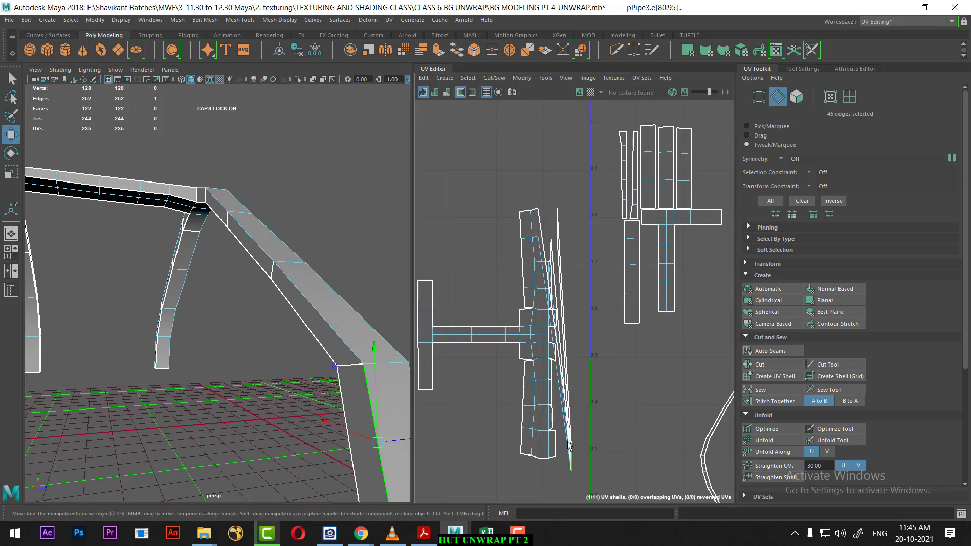
{"action": "left_click", "coordinate": [602, 265]}
{"action": "left_click_drag", "start_coordinate": [567, 219], "coordinate": [547, 457]}
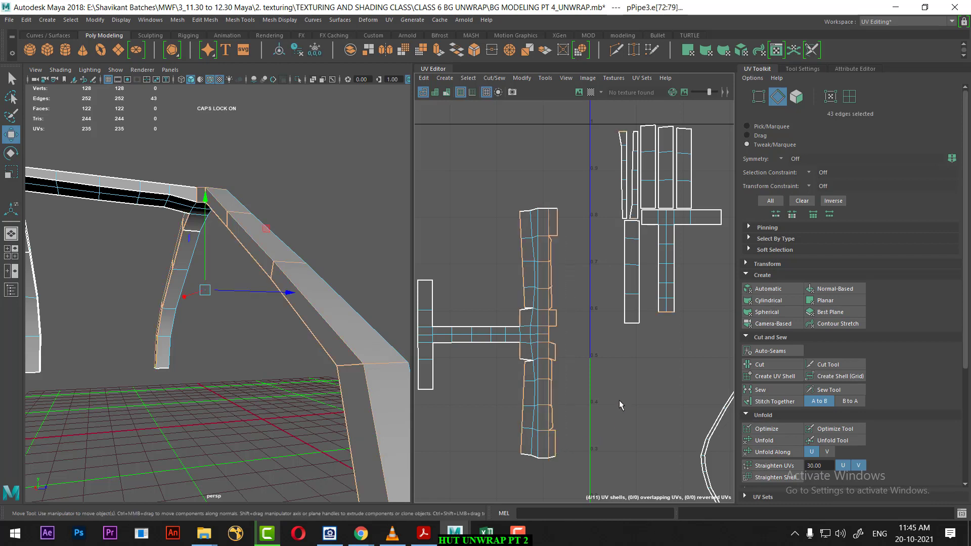
{"action": "middle_click_drag", "start_coordinate": [619, 405], "coordinate": [574, 413], "text": "alt"}
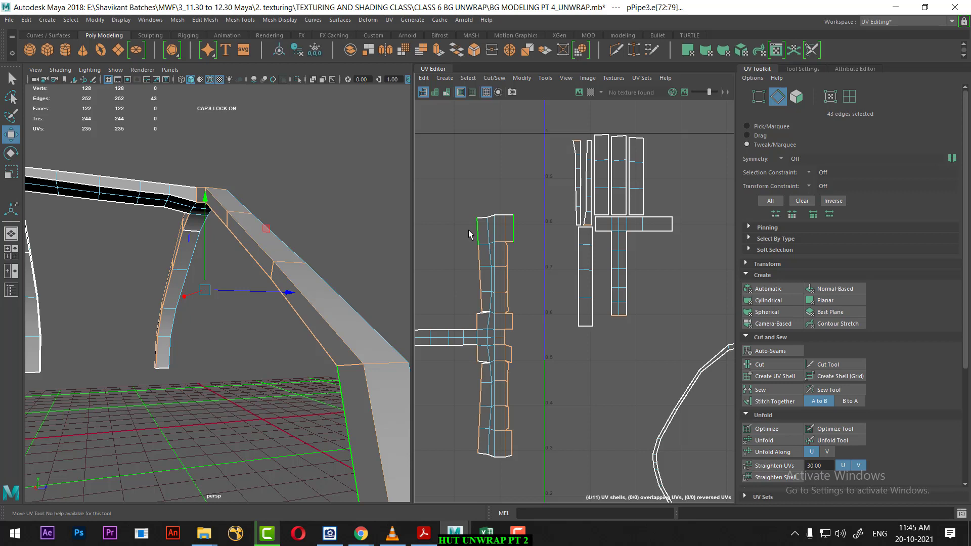
{"action": "left_click_drag", "start_coordinate": [467, 229], "coordinate": [495, 450]}
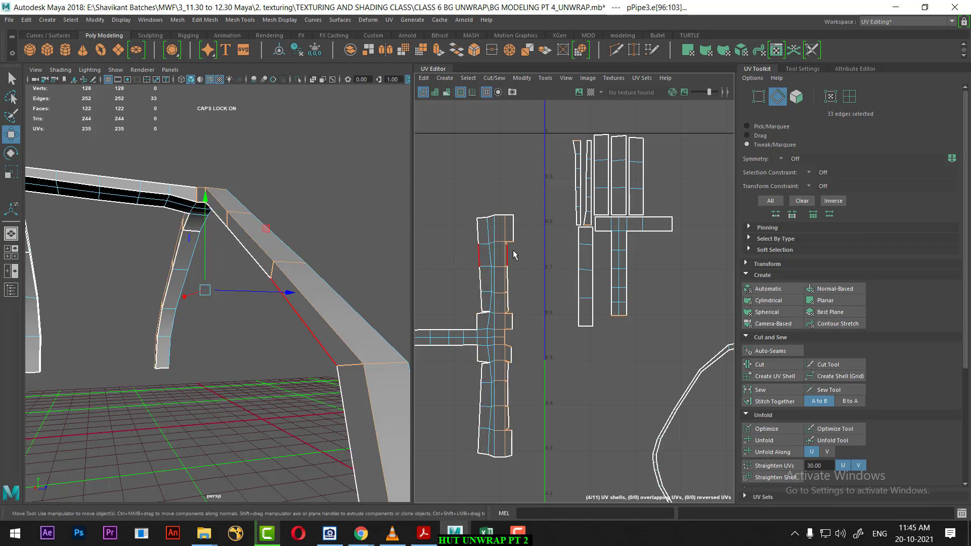
{"action": "scroll", "coordinate": [528, 264], "scroll_direction": "up", "scroll_amount": 3}
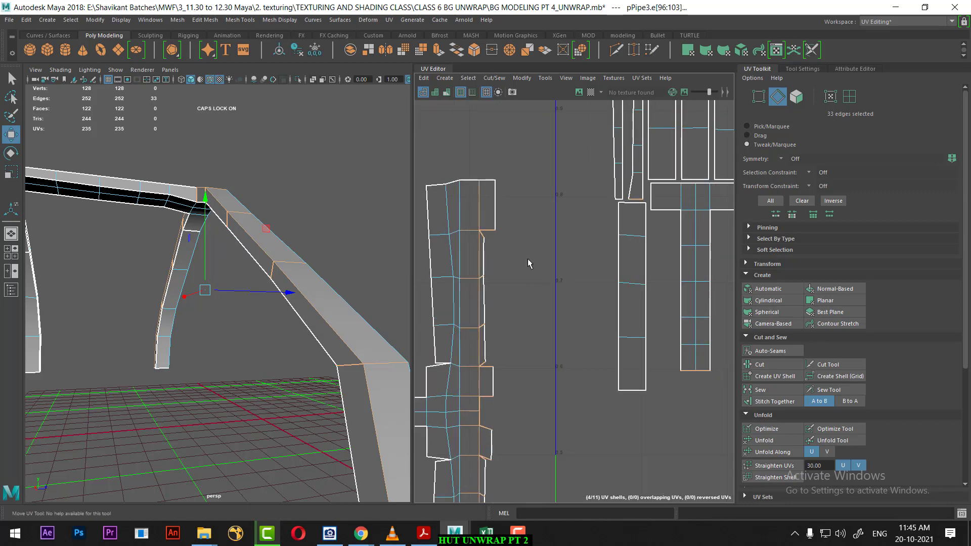
{"action": "left_click_drag", "start_coordinate": [313, 245], "coordinate": [287, 264], "text": "alt"}
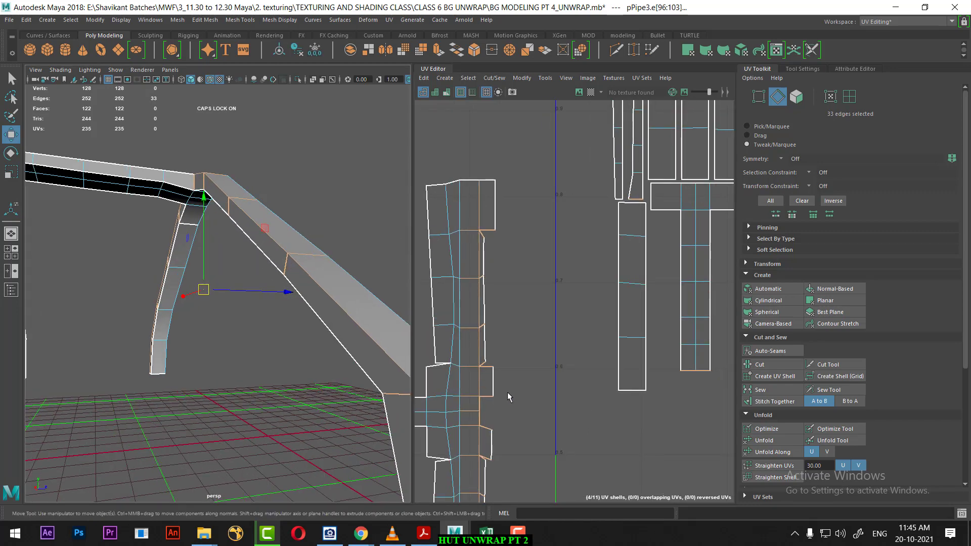
{"action": "middle_click_drag", "start_coordinate": [532, 440], "coordinate": [545, 314], "text": "alt"}
{"action": "scroll", "coordinate": [544, 314], "scroll_direction": "down", "scroll_amount": 1}
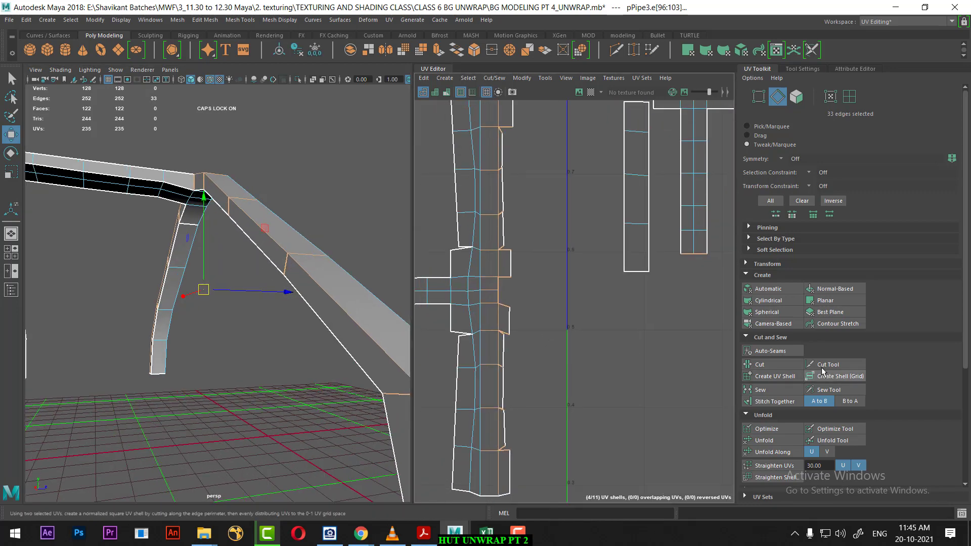
Step: Stitch those pieces, dropping unwanted edges after an undo, leaving 11 shells
{"action": "left_click", "coordinate": [778, 403]}
{"action": "key", "text": "ctrl+z"}
{"action": "scroll", "coordinate": [515, 284], "scroll_direction": "up", "scroll_amount": 2}
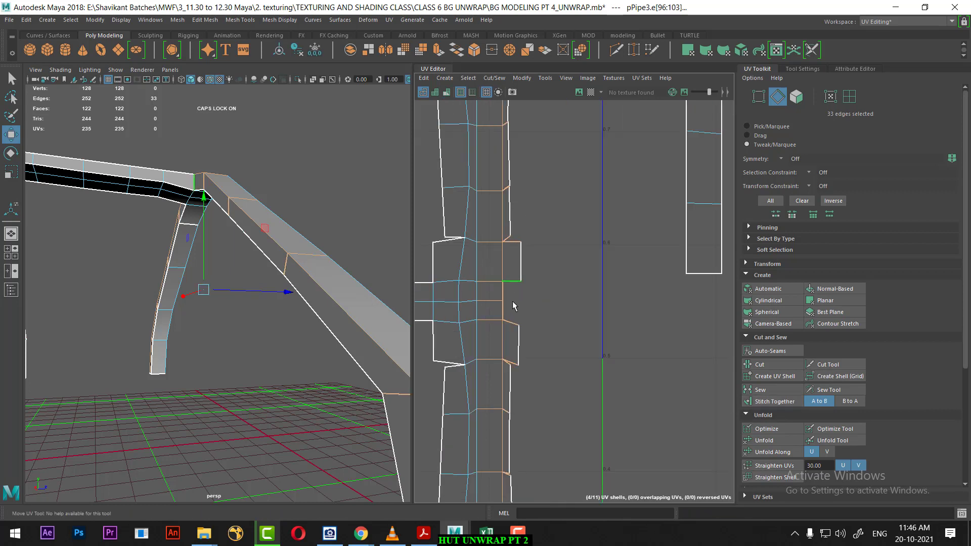
{"action": "left_click", "coordinate": [502, 306], "text": "ctrl"}
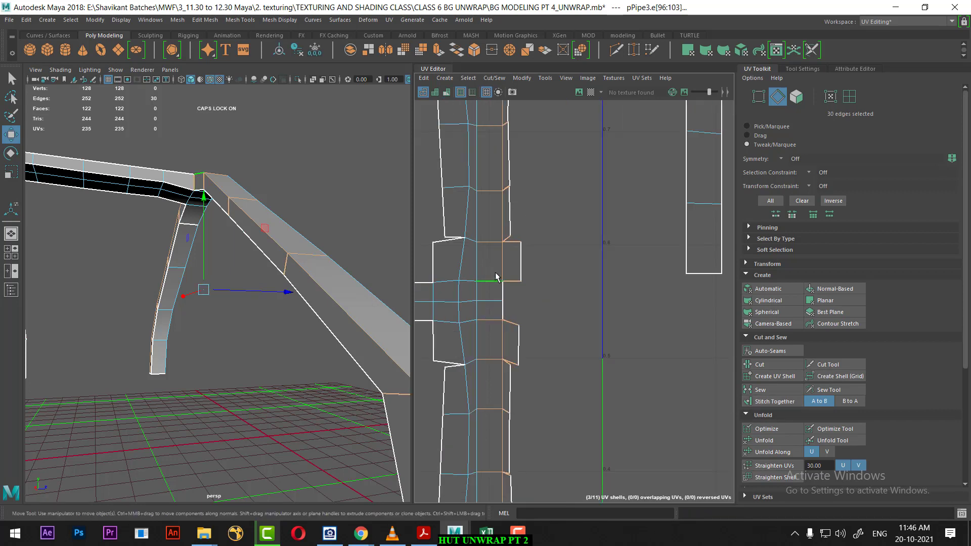
{"action": "left_click_drag", "start_coordinate": [496, 276], "coordinate": [514, 328], "text": "ctrl"}
{"action": "left_click", "coordinate": [765, 401]}
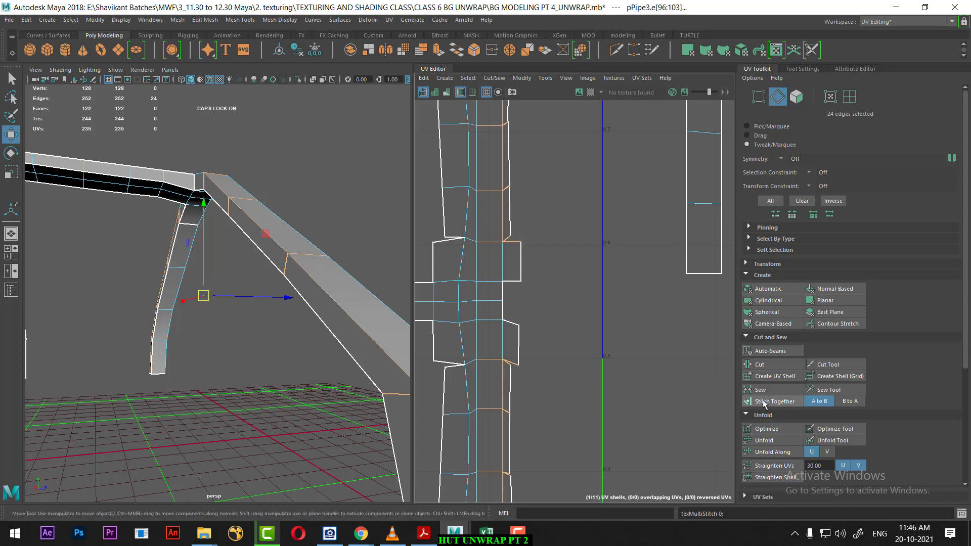
{"action": "scroll", "coordinate": [622, 400], "scroll_direction": "down", "scroll_amount": 2}
{"action": "scroll", "coordinate": [622, 400], "scroll_direction": "down", "scroll_amount": 1}
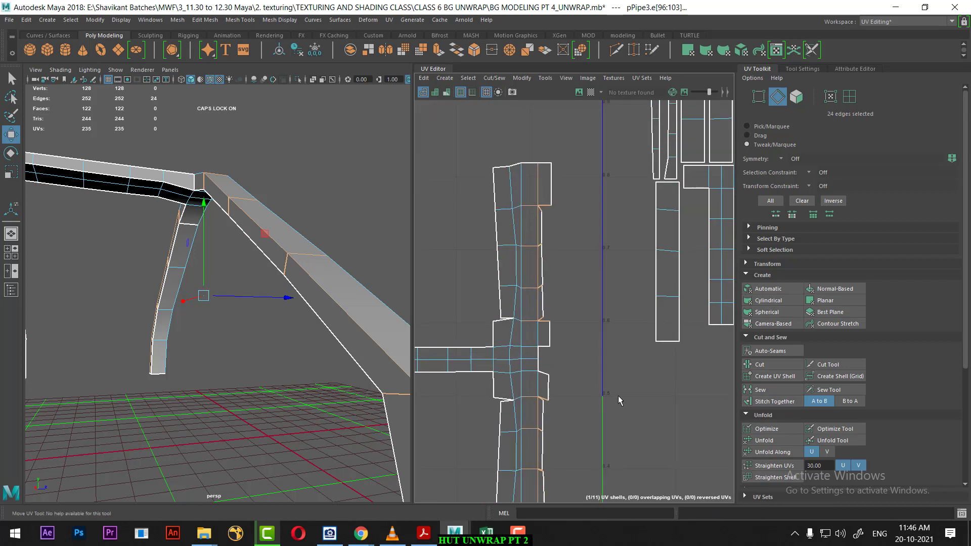
{"action": "scroll", "coordinate": [541, 177], "scroll_direction": "up", "scroll_amount": 2}
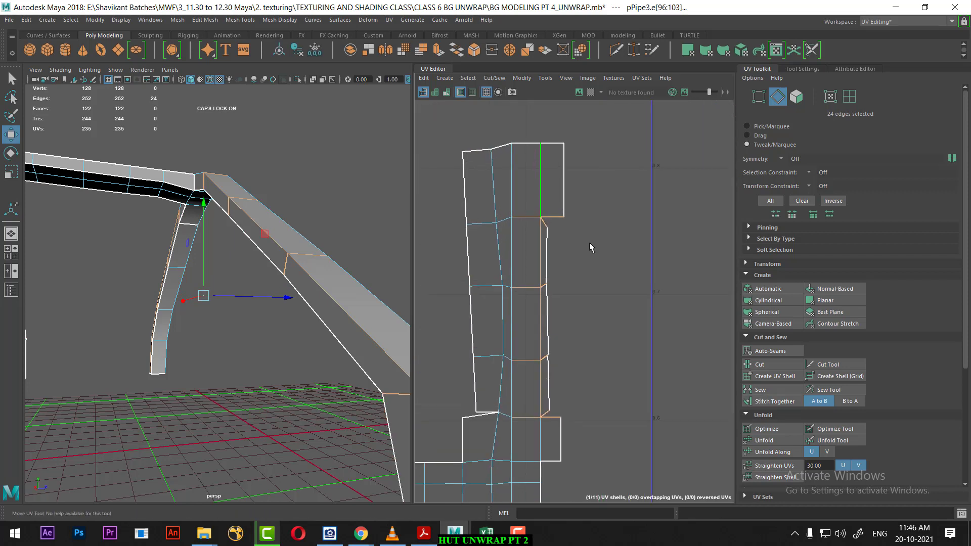
{"action": "scroll", "coordinate": [590, 243], "scroll_direction": "up", "scroll_amount": 1}
{"action": "scroll", "coordinate": [576, 228], "scroll_direction": "up", "scroll_amount": 1}
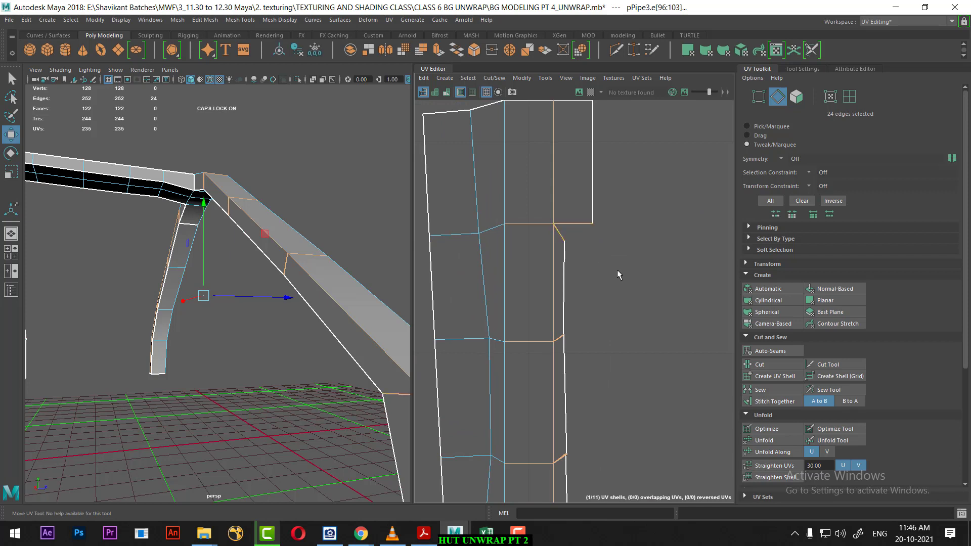
Step: Move-and-sew one split edge, then sew three more split edges to close the flap
{"action": "left_click", "coordinate": [575, 224]}
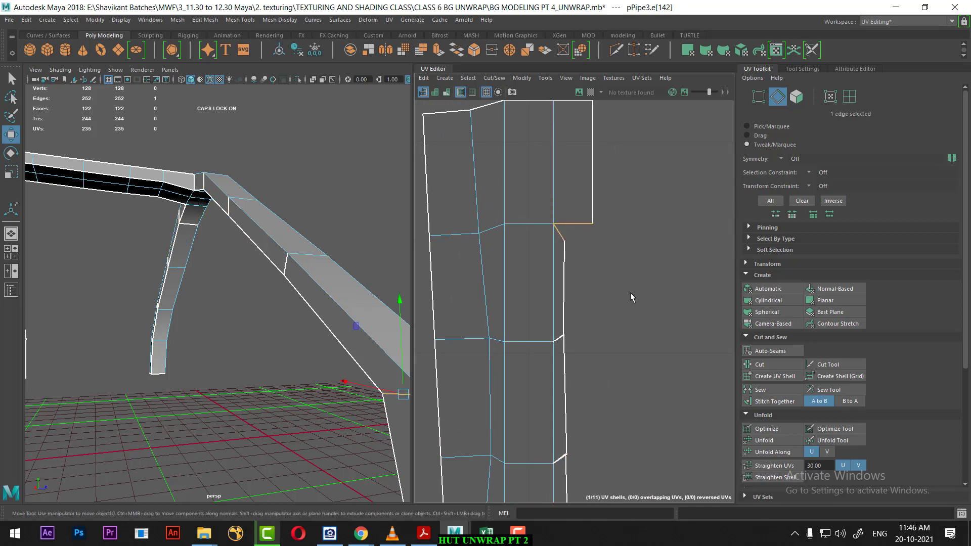
{"action": "right_click_drag", "start_coordinate": [631, 292], "coordinate": [632, 197], "text": "shift"}
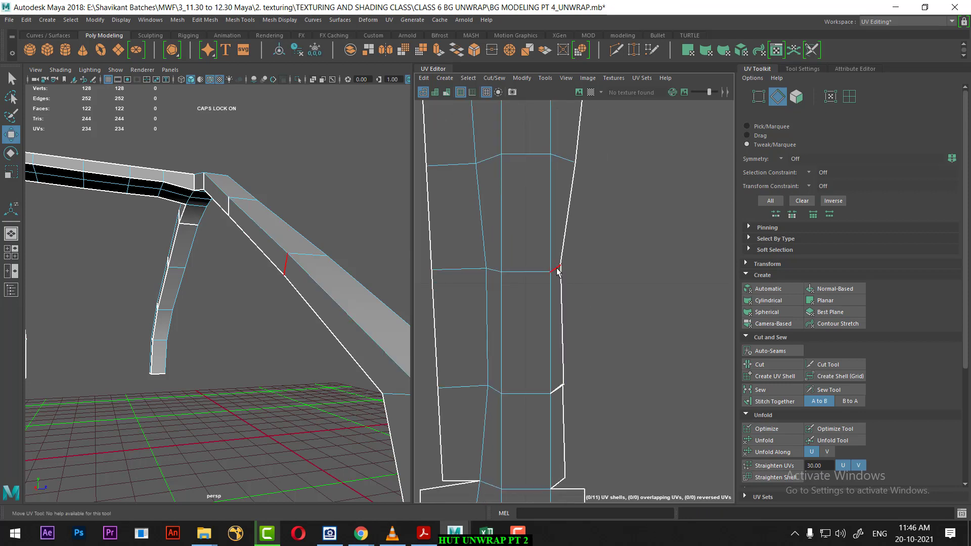
{"action": "left_click", "coordinate": [556, 274]}
{"action": "left_click_drag", "start_coordinate": [590, 275], "coordinate": [578, 375]}
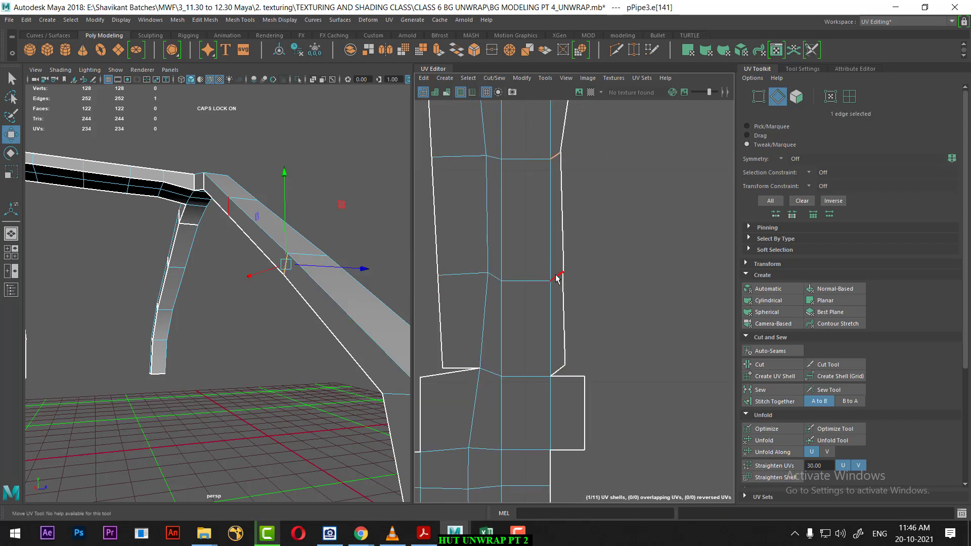
{"action": "left_click", "coordinate": [559, 276], "text": "shift"}
{"action": "left_click", "coordinate": [557, 375], "text": "shift"}
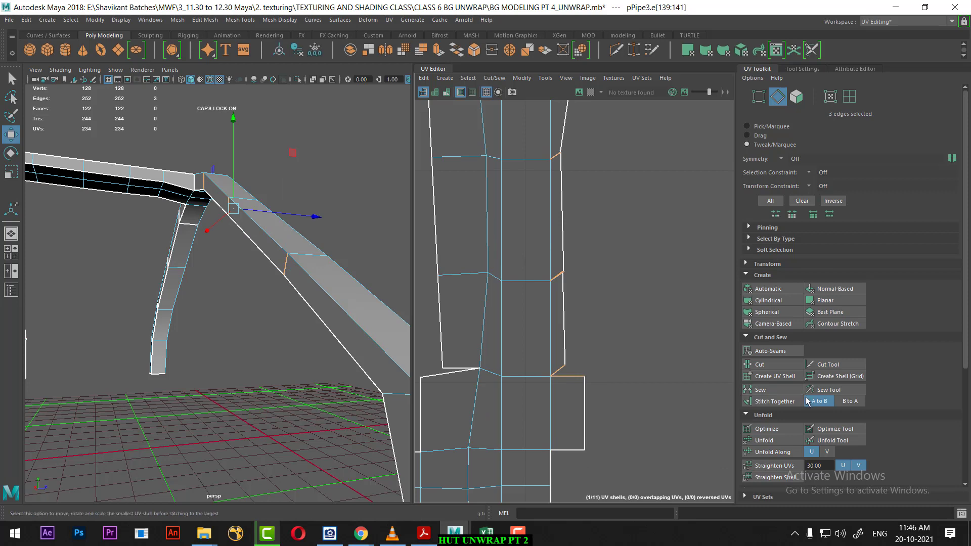
{"action": "left_click", "coordinate": [781, 391]}
Step: Sew the remaining split seam edges along the strip, bringing the UV count to 226
{"action": "scroll", "coordinate": [509, 271], "scroll_direction": "down", "scroll_amount": 1}
{"action": "scroll", "coordinate": [510, 271], "scroll_direction": "down", "scroll_amount": 1}
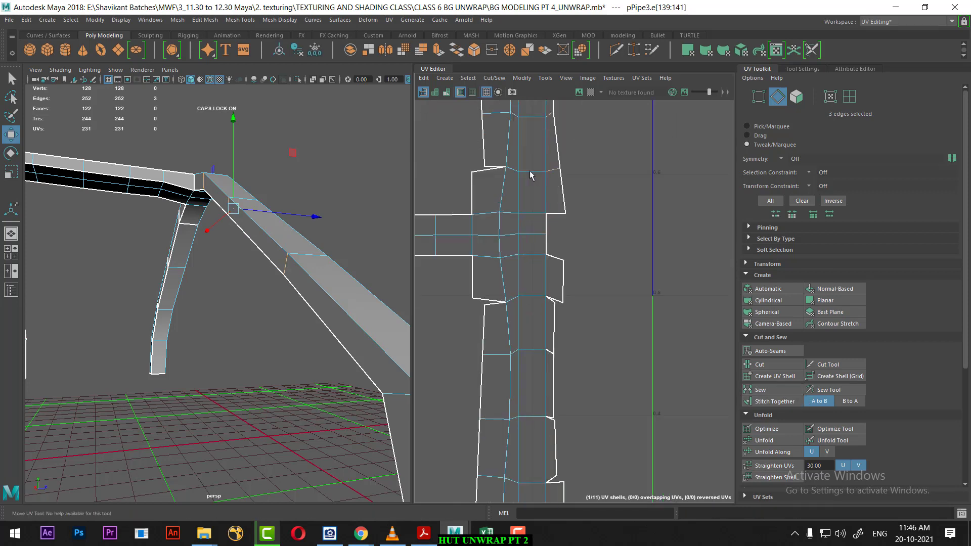
{"action": "scroll", "coordinate": [526, 283], "scroll_direction": "down", "scroll_amount": 1}
{"action": "scroll", "coordinate": [547, 300], "scroll_direction": "down", "scroll_amount": 1}
{"action": "left_click", "coordinate": [547, 296]}
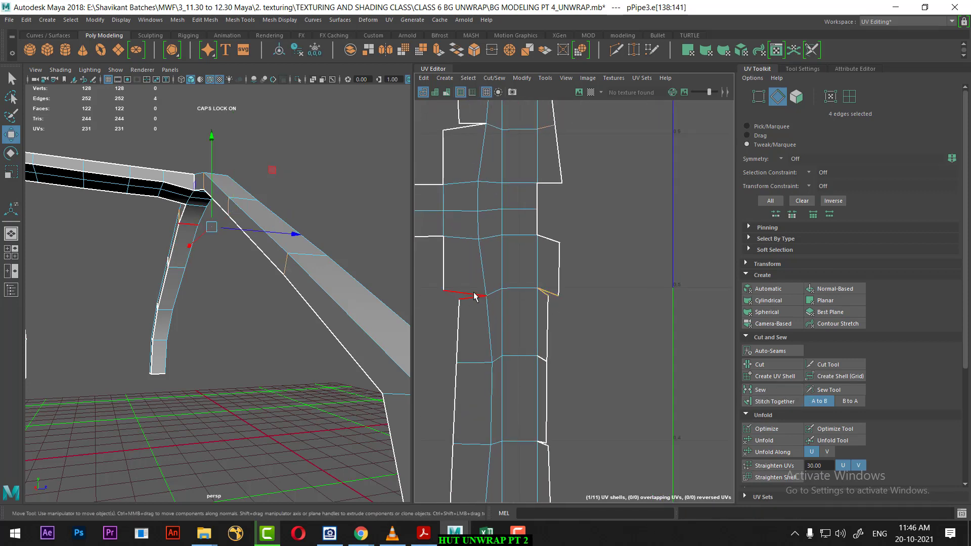
{"action": "left_click", "coordinate": [549, 356], "text": "shift"}
{"action": "scroll", "coordinate": [578, 239], "scroll_direction": "up", "scroll_amount": 1}
{"action": "scroll", "coordinate": [566, 243], "scroll_direction": "up", "scroll_amount": 1}
{"action": "left_click", "coordinate": [561, 247], "text": "shift"}
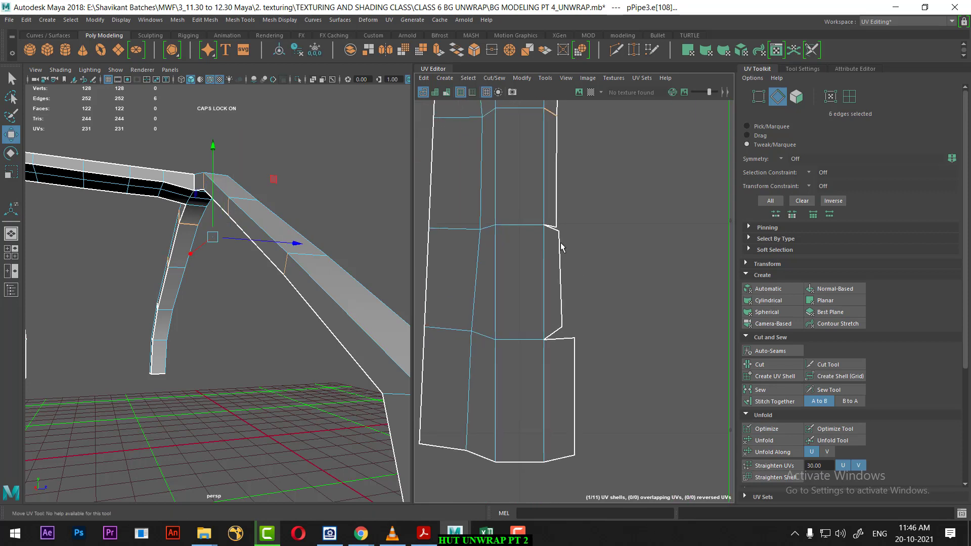
{"action": "left_click", "coordinate": [550, 227], "text": "shift"}
{"action": "left_click", "coordinate": [557, 334], "text": "shift"}
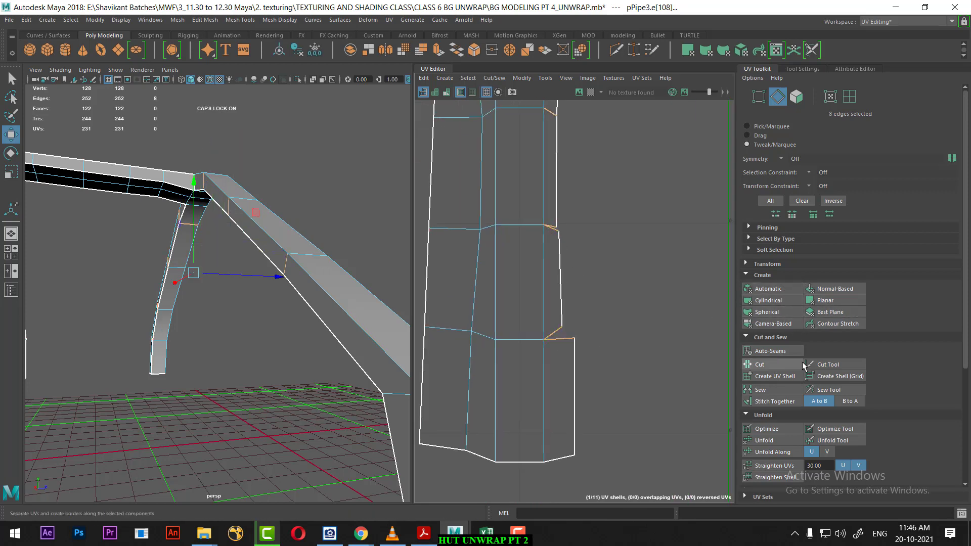
{"action": "left_click", "coordinate": [774, 392]}
{"action": "scroll", "coordinate": [537, 210], "scroll_direction": "down", "scroll_amount": 3}
{"action": "scroll", "coordinate": [634, 346], "scroll_direction": "down", "scroll_amount": 3}
{"action": "scroll", "coordinate": [591, 234], "scroll_direction": "down", "scroll_amount": 3}
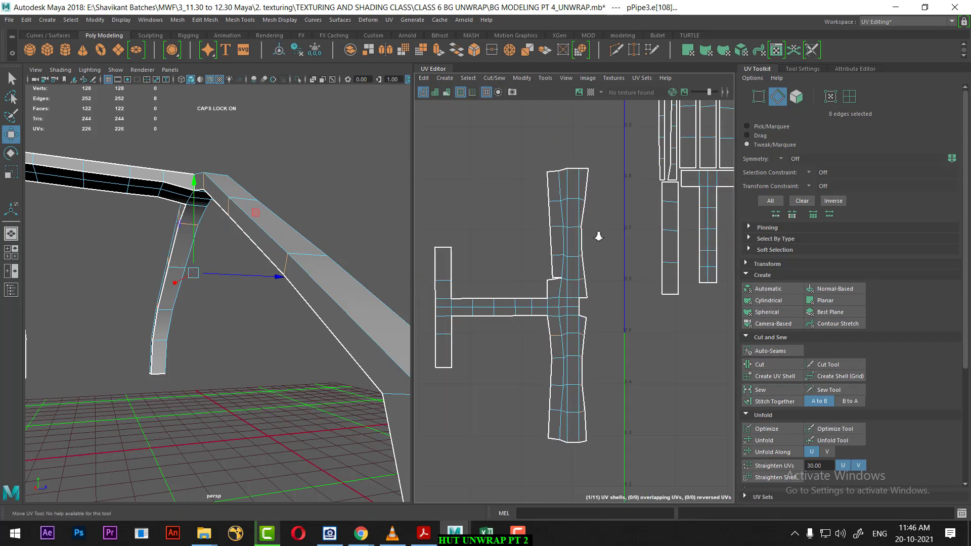
{"action": "scroll", "coordinate": [593, 221], "scroll_direction": "down", "scroll_amount": 2}
Step: Unfold the UVs along the vertical strip's right edge along V
{"action": "right_click_drag", "start_coordinate": [576, 212], "coordinate": [630, 181]}
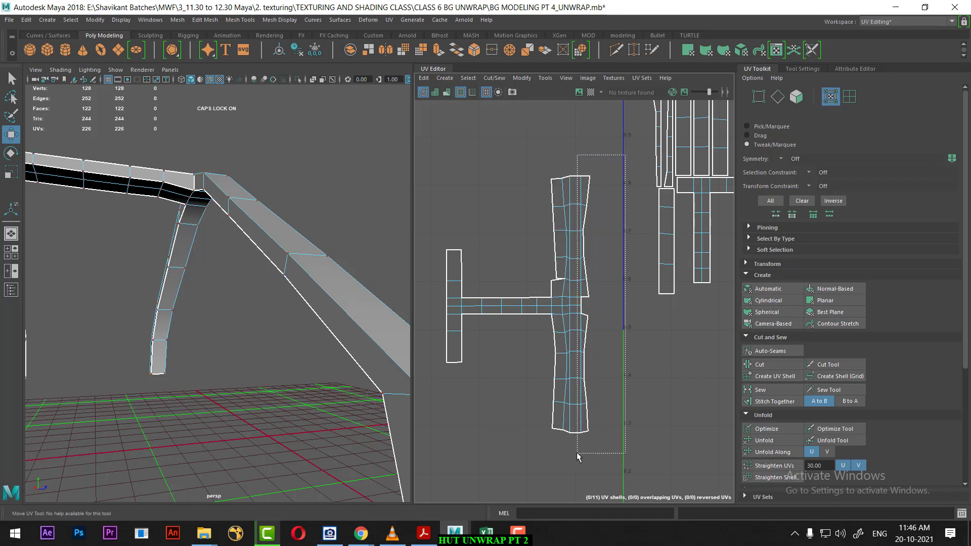
{"action": "left_click_drag", "start_coordinate": [618, 281], "coordinate": [580, 452]}
{"action": "right_click_drag", "start_coordinate": [638, 241], "coordinate": [521, 214], "text": "shift"}
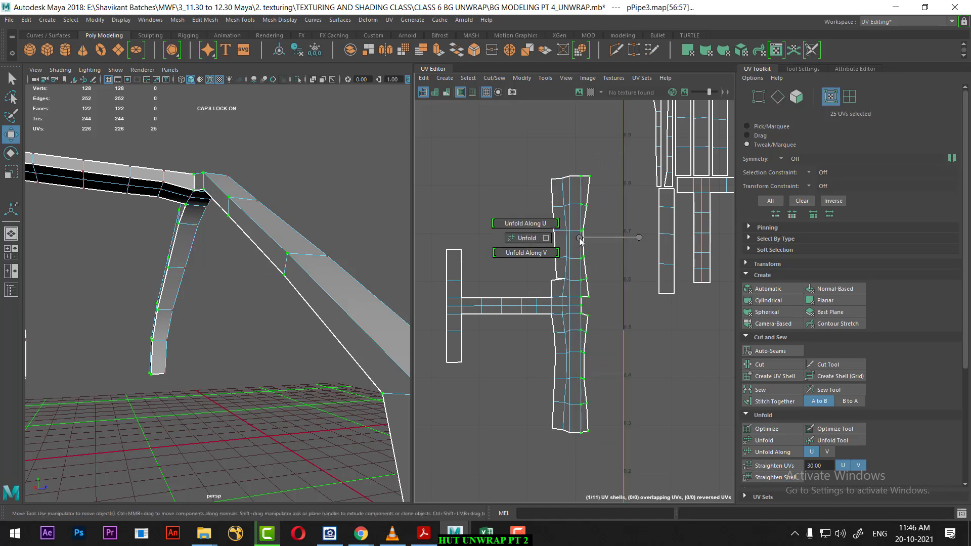
{"action": "right_click_drag", "start_coordinate": [647, 224], "coordinate": [511, 259], "text": "shift"}
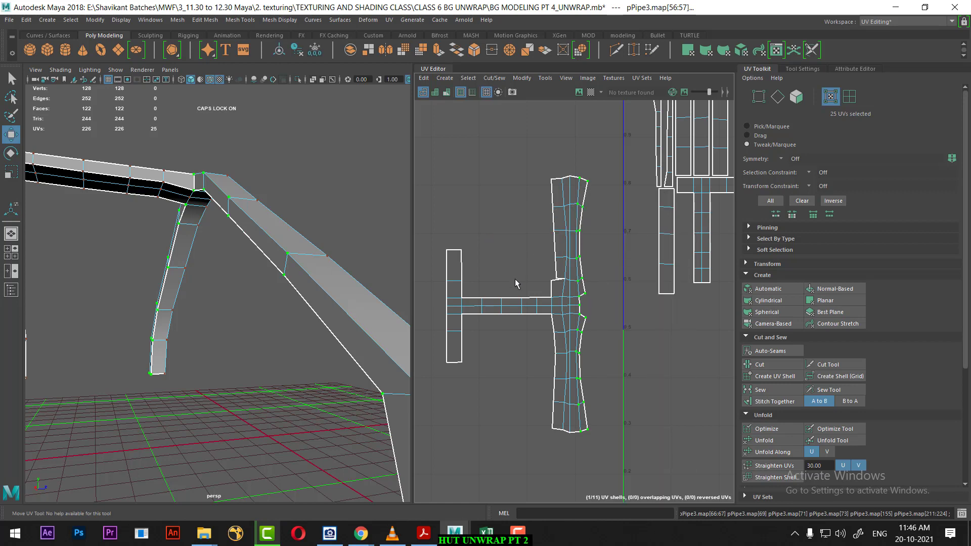
Step: Unfold the whole vertical strip, then unfold its top two UV rows to reshape the end
{"action": "left_click_drag", "start_coordinate": [529, 163], "coordinate": [619, 487]}
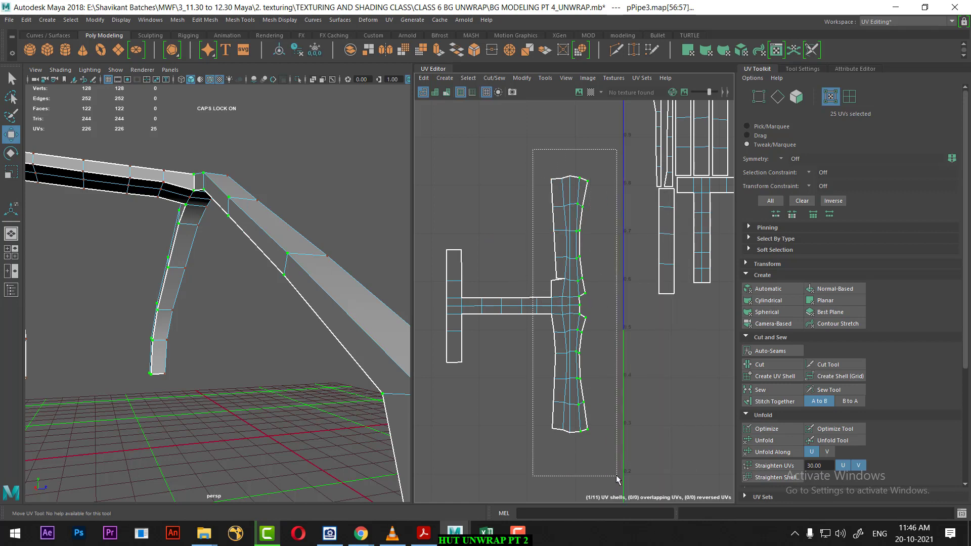
{"action": "left_click", "coordinate": [779, 433]}
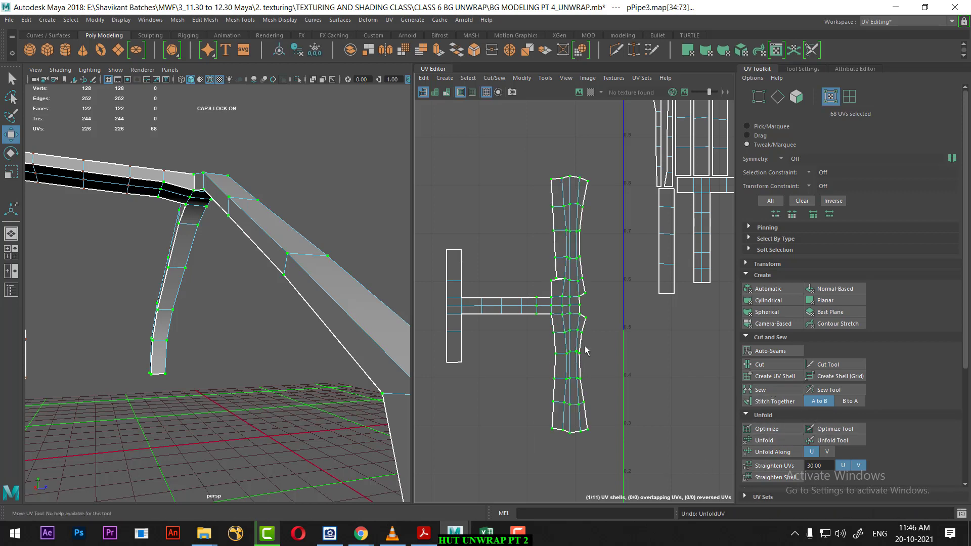
{"action": "left_click_drag", "start_coordinate": [629, 218], "coordinate": [623, 209]}
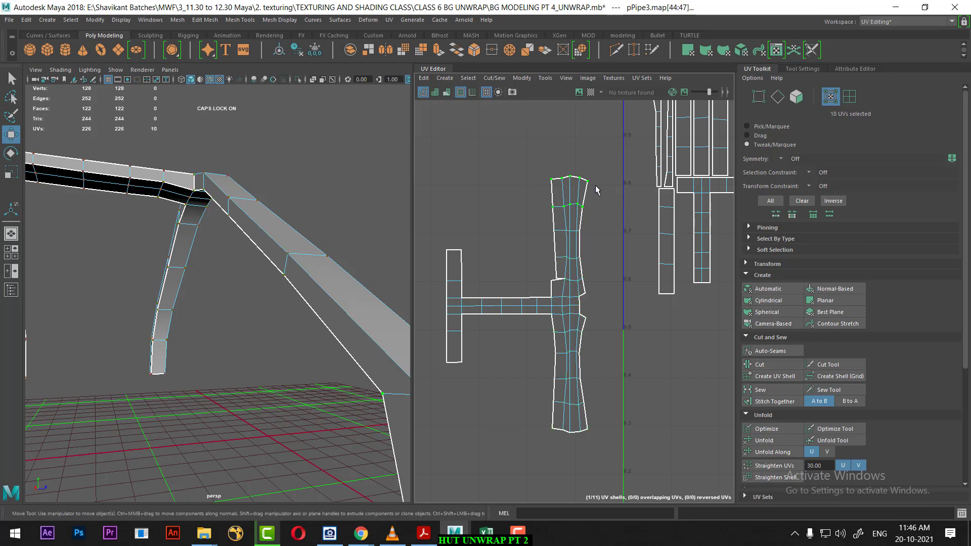
{"action": "right_click_drag", "start_coordinate": [604, 179], "coordinate": [463, 168], "text": "shift"}
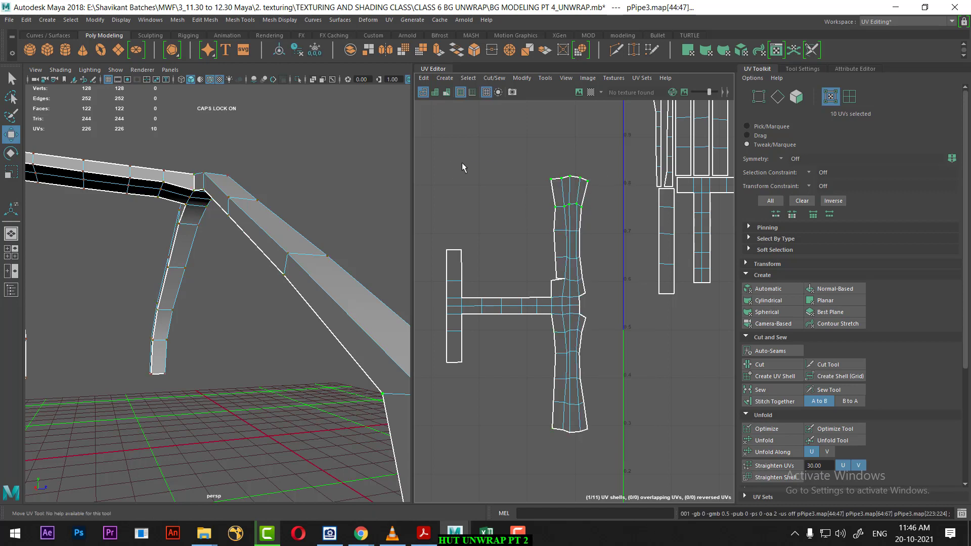
{"action": "right_click_drag", "start_coordinate": [607, 181], "coordinate": [490, 199], "text": "shift"}
Step: Unfold the strip's left-border UVs and pick the split edge at the crossbar junction
{"action": "left_click_drag", "start_coordinate": [541, 172], "coordinate": [564, 290]}
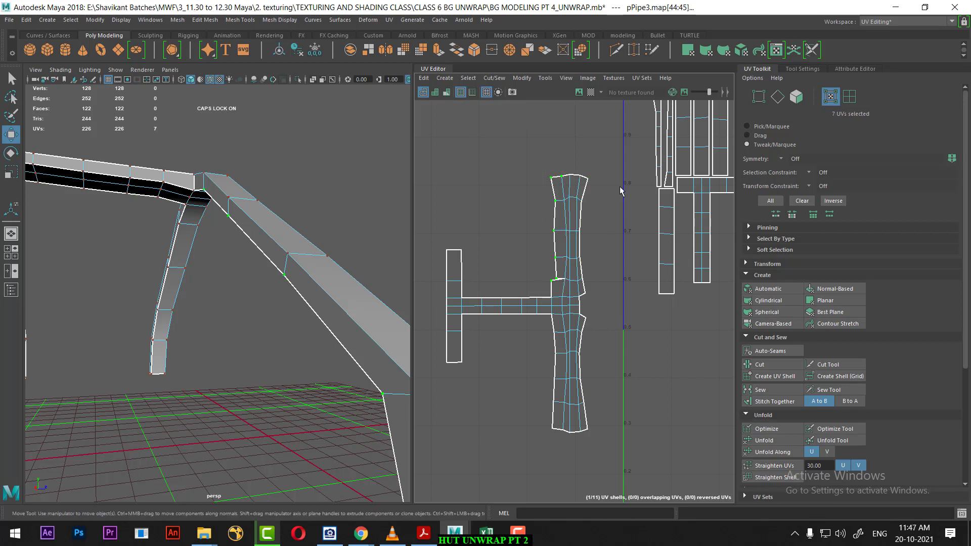
{"action": "right_click_drag", "start_coordinate": [620, 186], "coordinate": [490, 209], "text": "shift"}
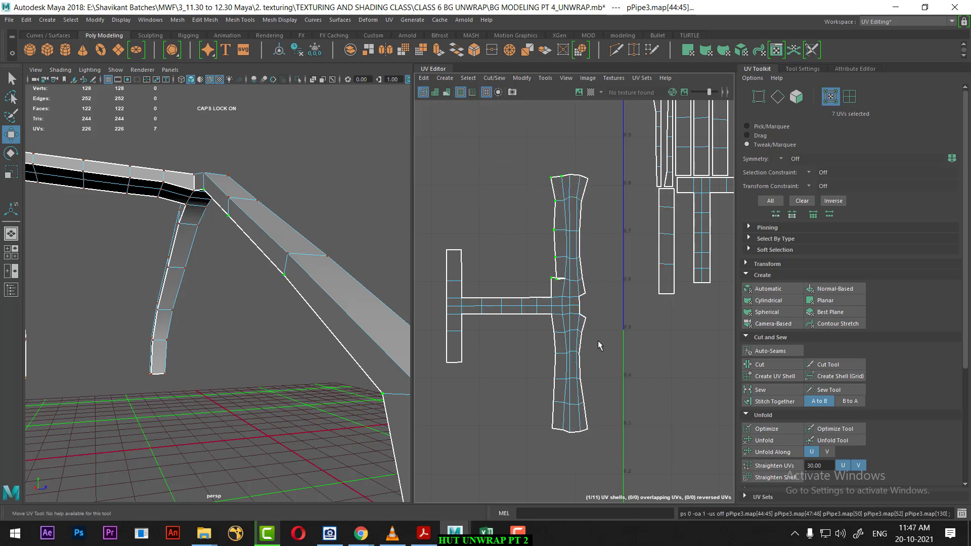
{"action": "scroll", "coordinate": [598, 346], "scroll_direction": "up", "scroll_amount": 3}
{"action": "key", "text": "F10"}
{"action": "left_click", "coordinate": [586, 344]}
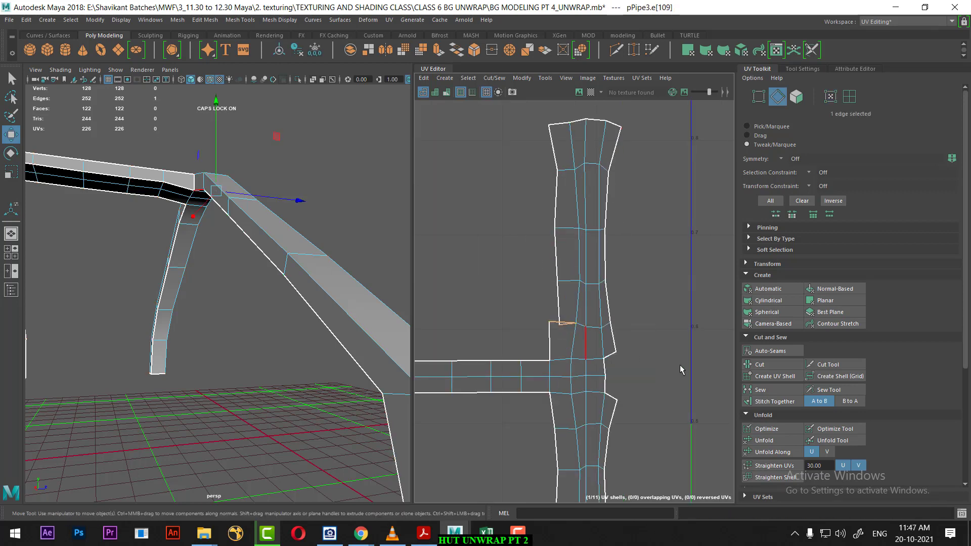
Step: Sew the crossbar-junction edge (225 UVs), reframe the T-shell and select its vertical strip
{"action": "left_click", "coordinate": [777, 395]}
{"action": "scroll", "coordinate": [590, 387], "scroll_direction": "down", "scroll_amount": 1}
{"action": "scroll", "coordinate": [607, 415], "scroll_direction": "down", "scroll_amount": 1}
{"action": "scroll", "coordinate": [638, 450], "scroll_direction": "down", "scroll_amount": 1}
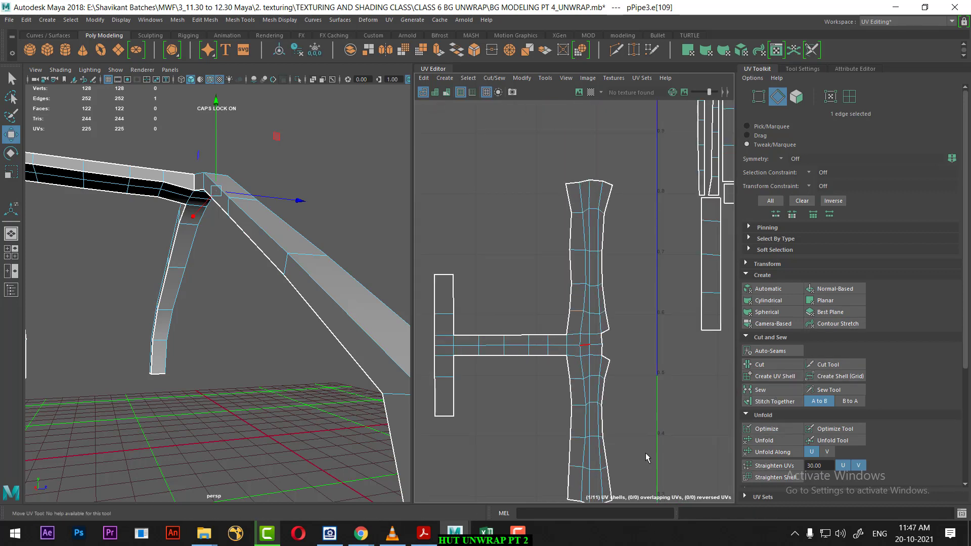
{"action": "scroll", "coordinate": [647, 458], "scroll_direction": "down", "scroll_amount": 1}
{"action": "middle_click_drag", "start_coordinate": [633, 430], "coordinate": [590, 328], "text": "alt"}
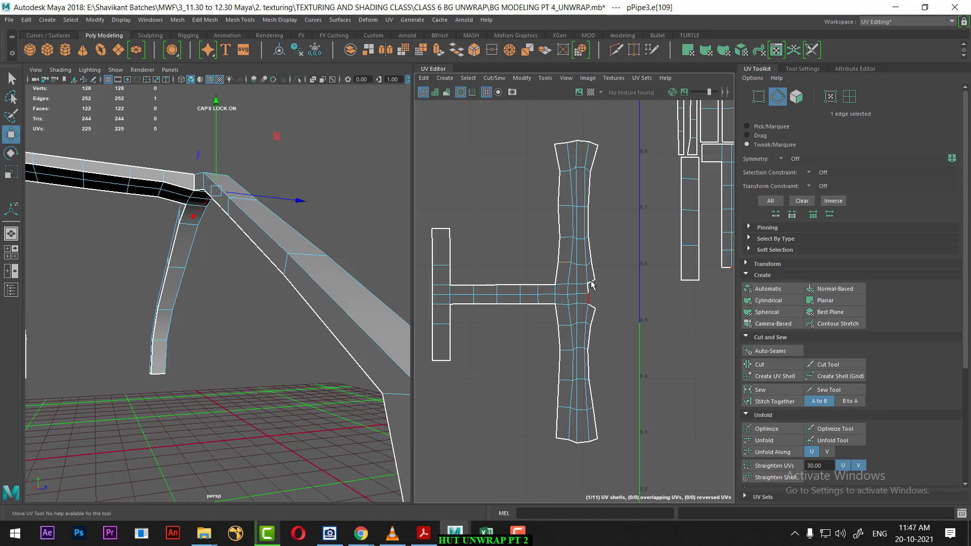
{"action": "right_click_drag", "start_coordinate": [584, 244], "coordinate": [627, 241]}
{"action": "mouse_move", "coordinate": [631, 115]}
{"action": "left_mouse_down"}
{"action": "mouse_move", "coordinate": [548, 464]}
{"action": "mouse_move", "coordinate": [569, 425]}
{"action": "left_mouse_up"}
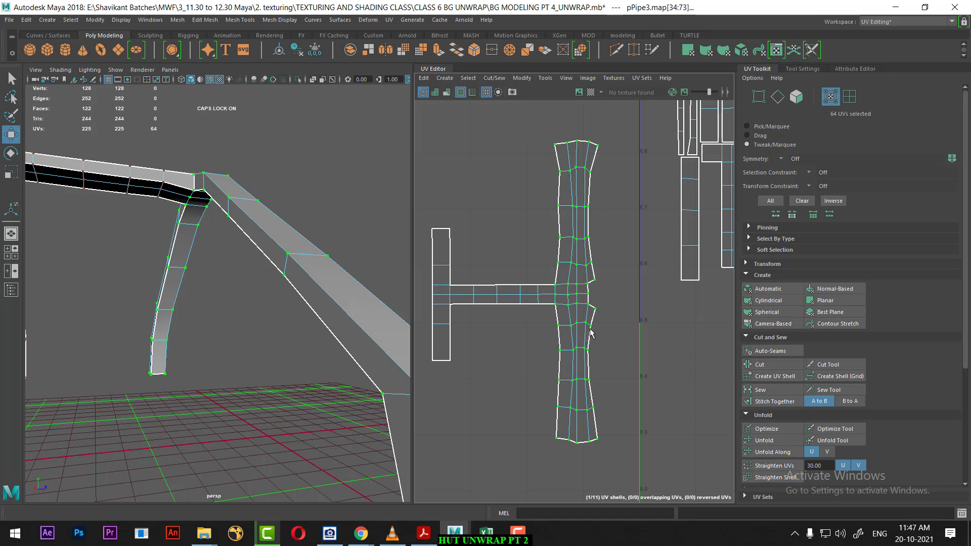
Step: Straighten the twelve left-border UVs of the vertical strip into a line, then deselect
{"action": "scroll", "coordinate": [600, 237], "scroll_direction": "up", "scroll_amount": 2}
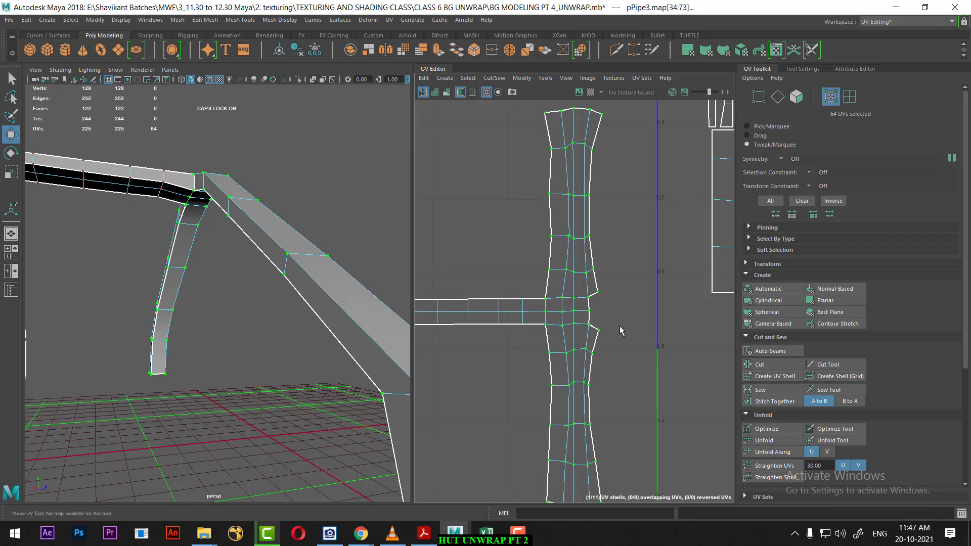
{"action": "scroll", "coordinate": [620, 329], "scroll_direction": "down", "scroll_amount": 1}
{"action": "scroll", "coordinate": [607, 323], "scroll_direction": "down", "scroll_amount": 2}
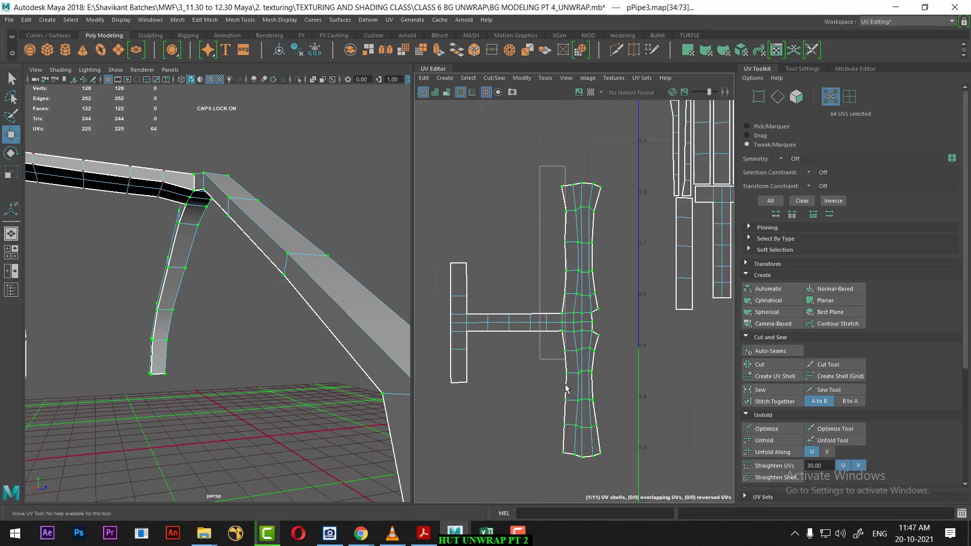
{"action": "left_click_drag", "start_coordinate": [529, 285], "coordinate": [549, 360]}
{"action": "scroll", "coordinate": [585, 256], "scroll_direction": "up", "scroll_amount": 1}
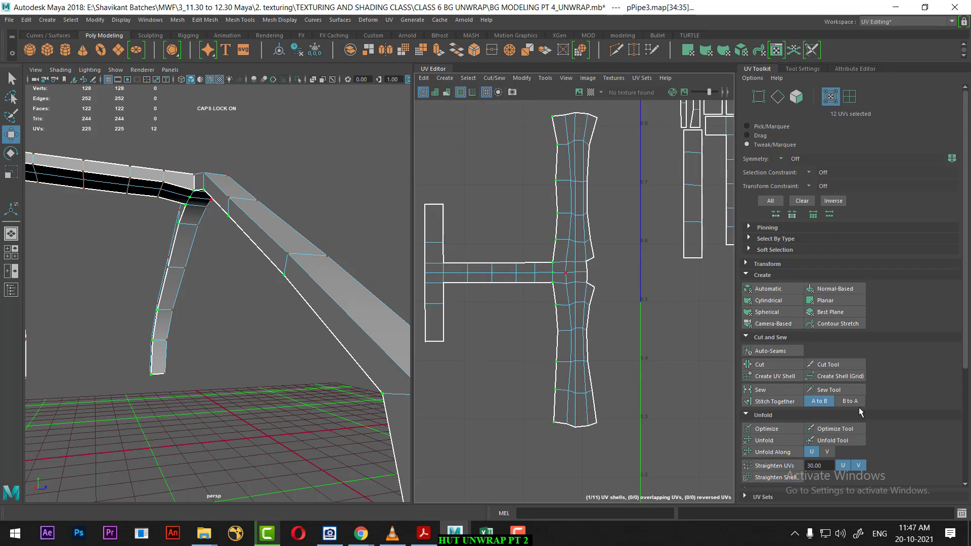
{"action": "left_click", "coordinate": [785, 467]}
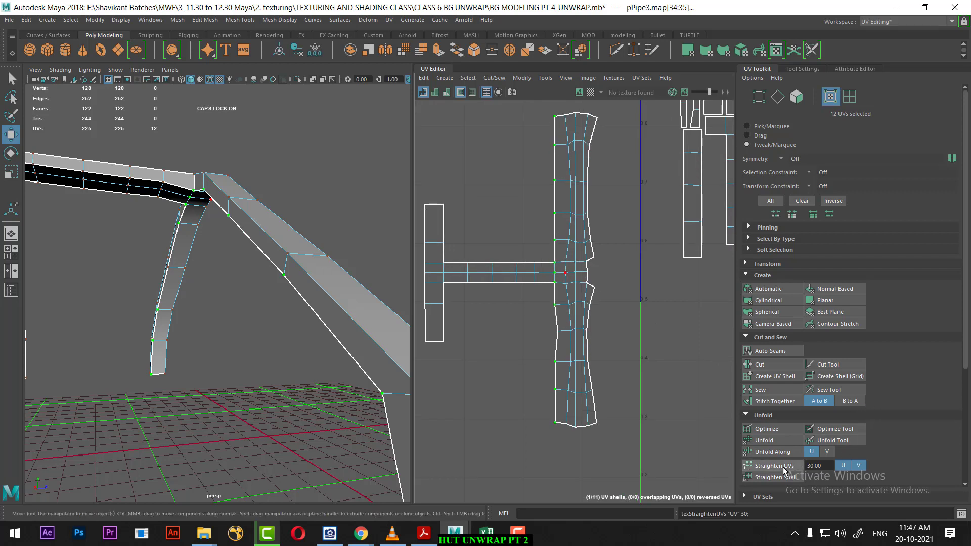
{"action": "middle_click_drag", "start_coordinate": [637, 302], "coordinate": [624, 306], "text": "alt"}
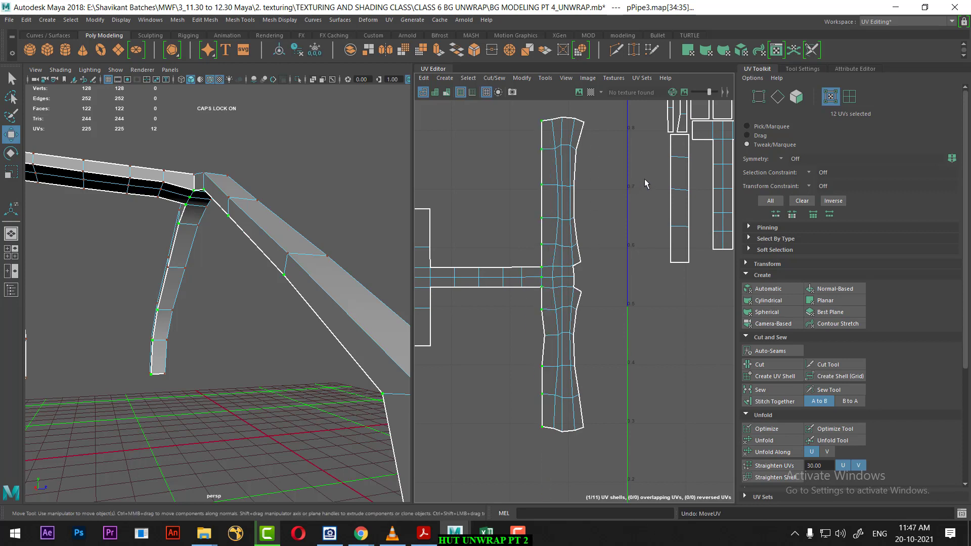
{"action": "left_click", "coordinate": [593, 141]}
Step: In edge mode, select the sloping beam's outer edge loop plus the arched support's loop
{"action": "right_click_drag", "start_coordinate": [582, 154], "coordinate": [575, 102]}
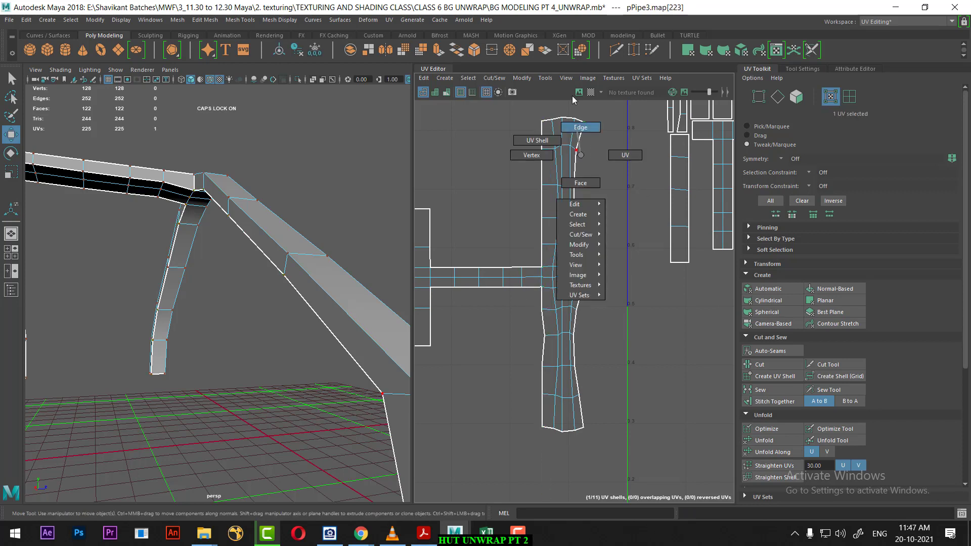
{"action": "left_click", "coordinate": [581, 143]}
{"action": "scroll", "coordinate": [582, 162], "scroll_direction": "up", "scroll_amount": 2}
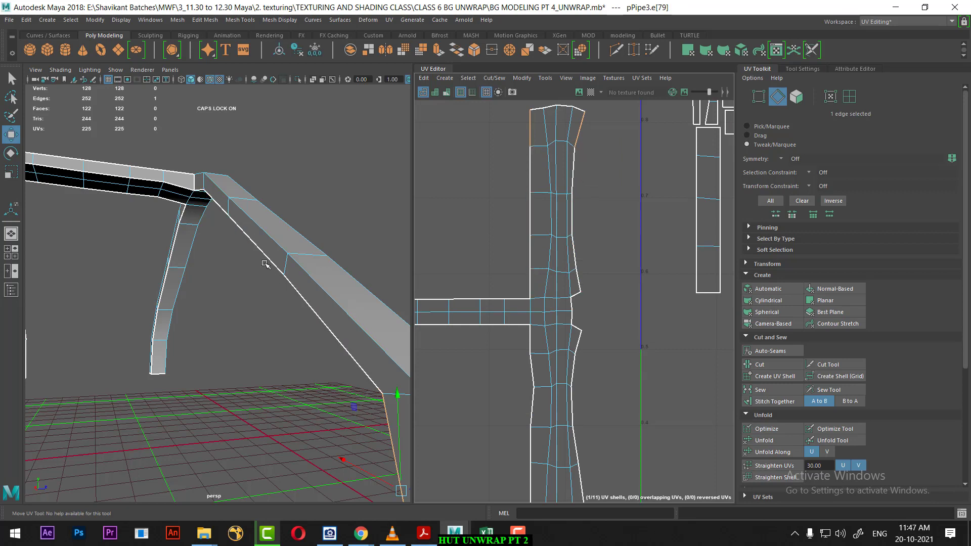
{"action": "double_click", "coordinate": [314, 307]}
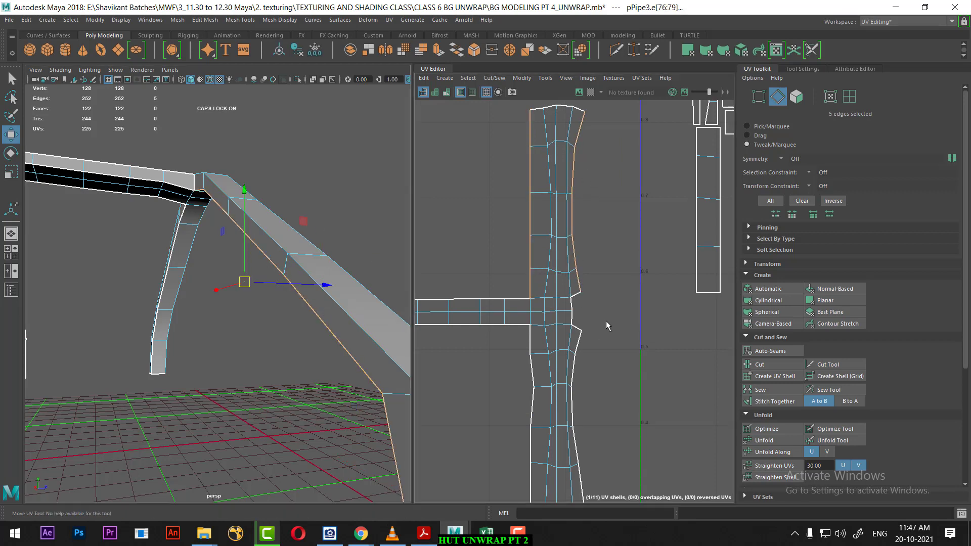
{"action": "scroll", "coordinate": [607, 325], "scroll_direction": "down", "scroll_amount": 2}
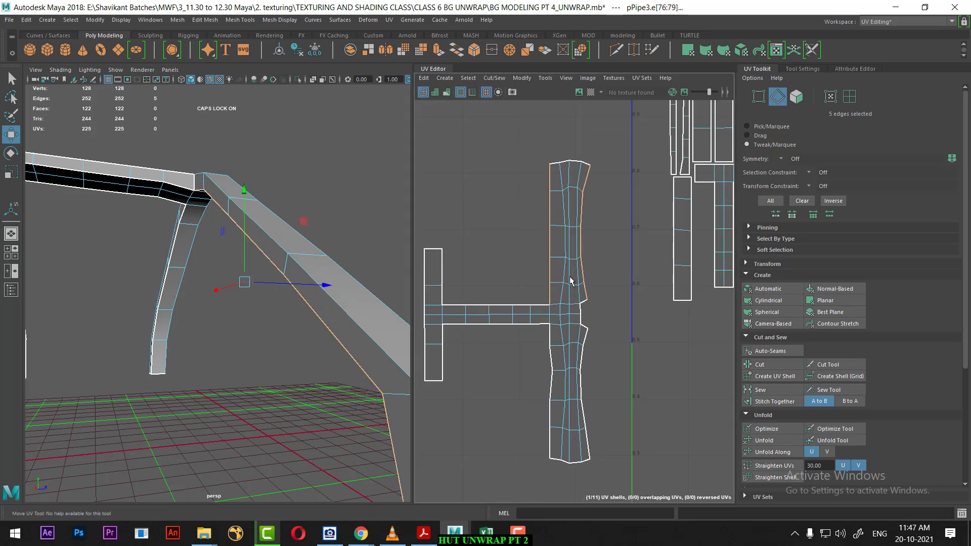
{"action": "double_click", "coordinate": [175, 253], "text": "shift"}
{"action": "scroll", "coordinate": [644, 285], "scroll_direction": "up", "scroll_amount": 1}
{"action": "scroll", "coordinate": [625, 314], "scroll_direction": "down", "scroll_amount": 1}
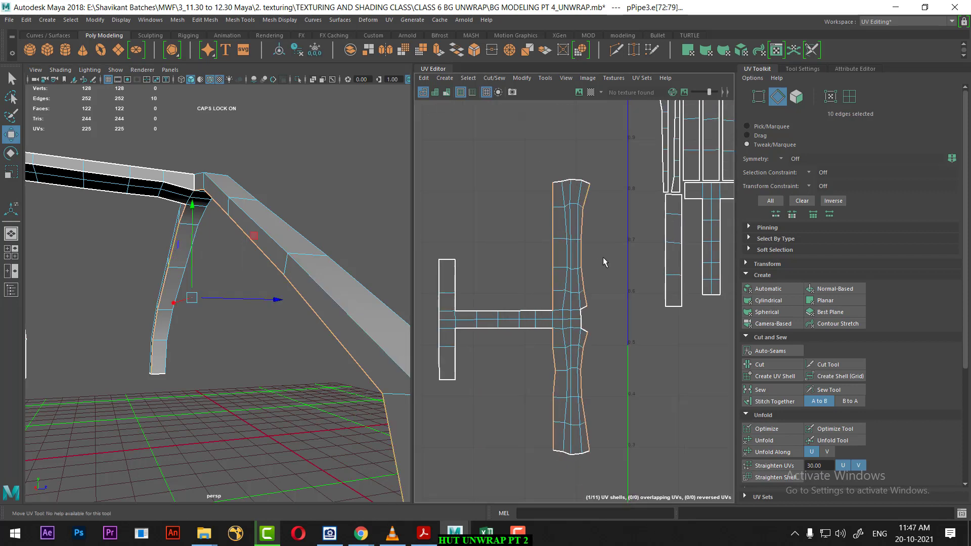
{"action": "right_click", "coordinate": [625, 236], "text": "shift"}
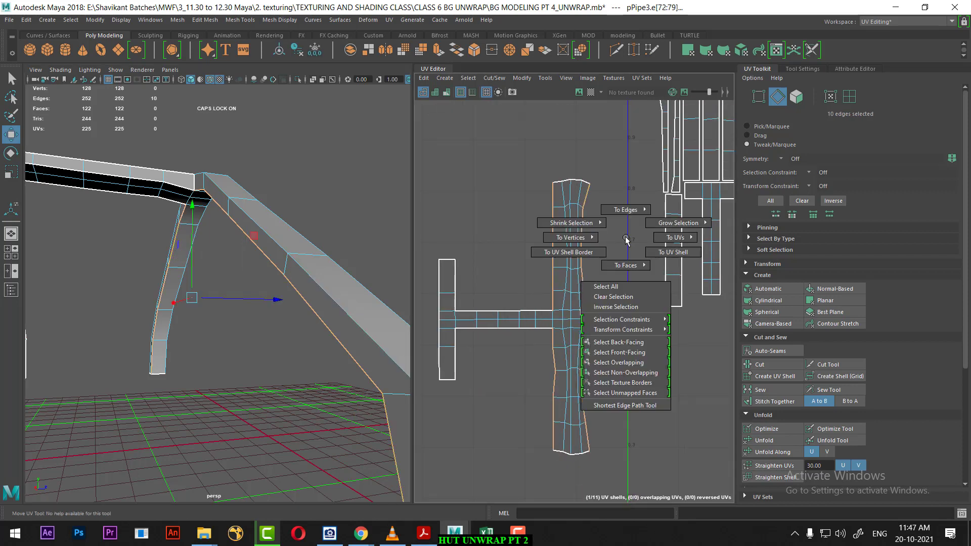
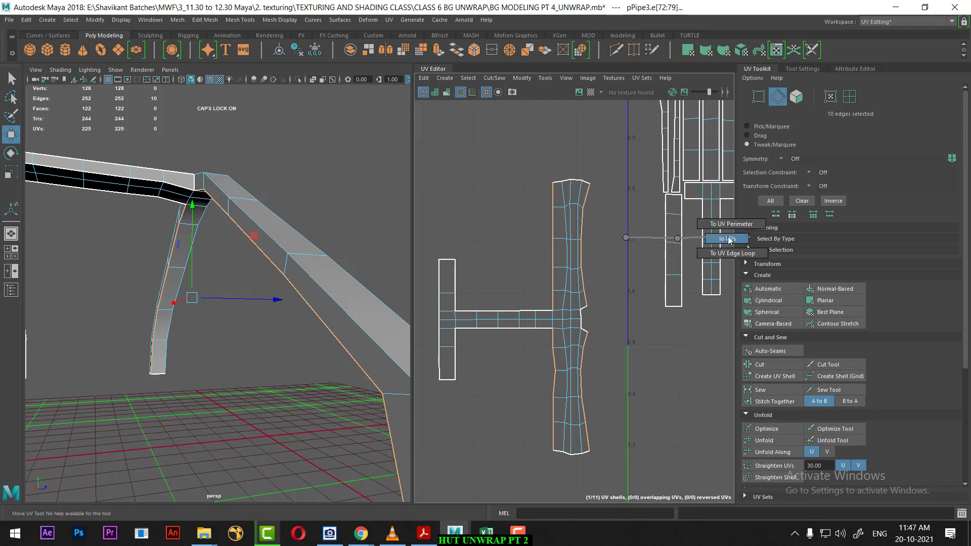
Step: Convert the edges to UVs, leave out the left column, and straighten the shell's right edge
{"action": "left_click", "coordinate": [730, 247]}
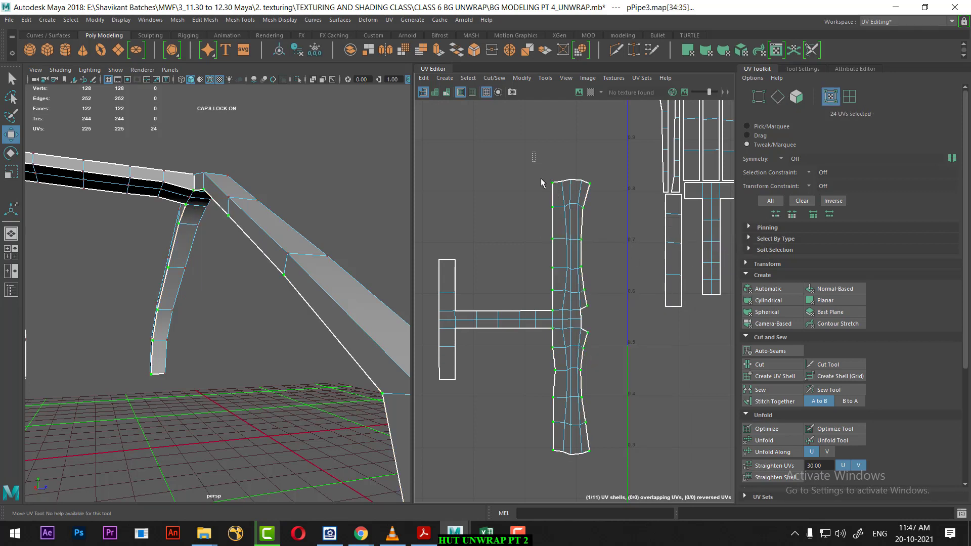
{"action": "left_click_drag", "start_coordinate": [542, 178], "coordinate": [558, 493], "text": "ctrl"}
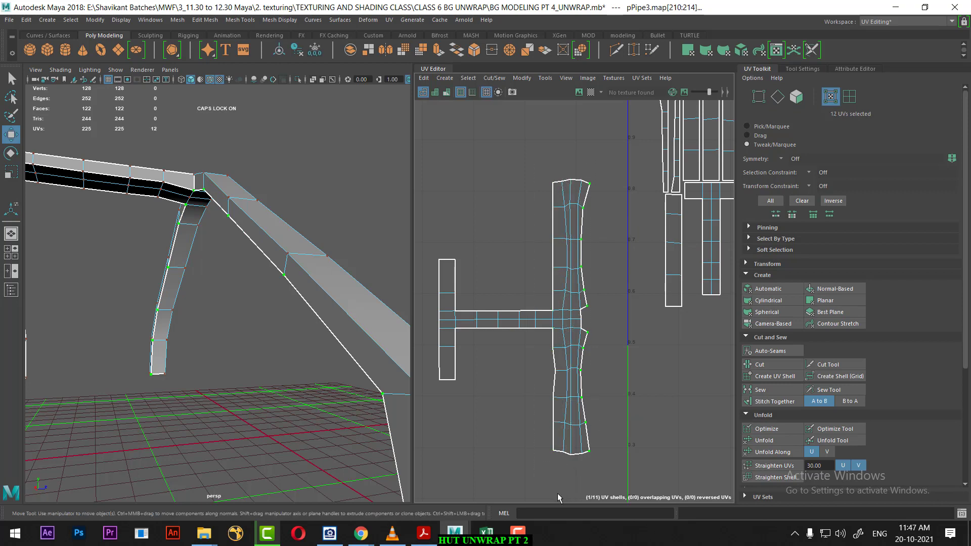
{"action": "left_click", "coordinate": [792, 478]}
{"action": "scroll", "coordinate": [618, 353], "scroll_direction": "up", "scroll_amount": 1}
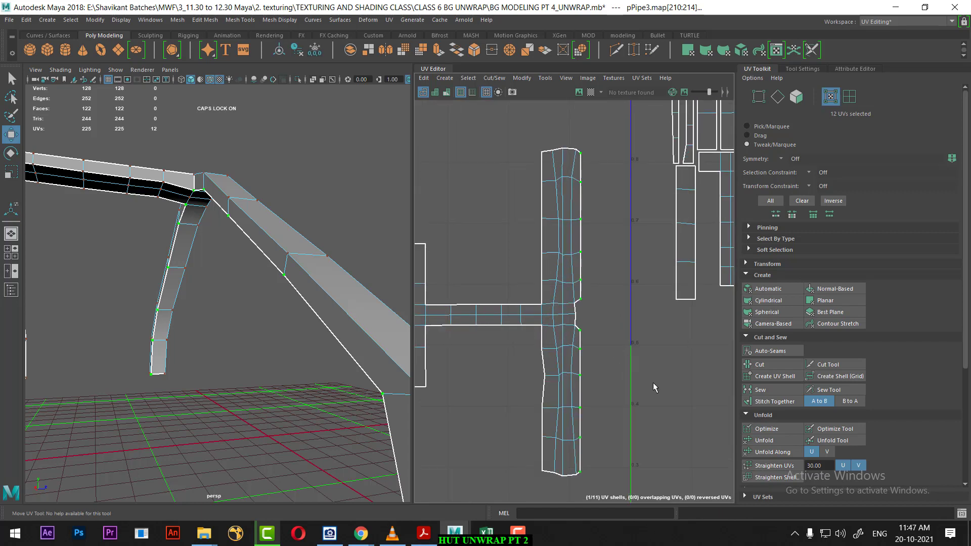
{"action": "scroll", "coordinate": [653, 373], "scroll_direction": "down", "scroll_amount": 1}
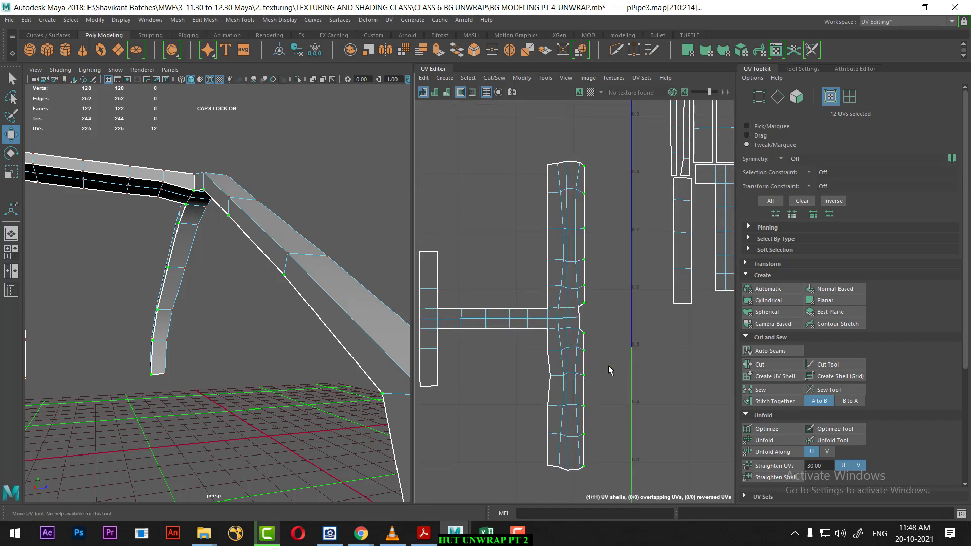
{"action": "scroll", "coordinate": [663, 377], "scroll_direction": "down", "scroll_amount": 1}
{"action": "scroll", "coordinate": [664, 394], "scroll_direction": "down", "scroll_amount": 1}
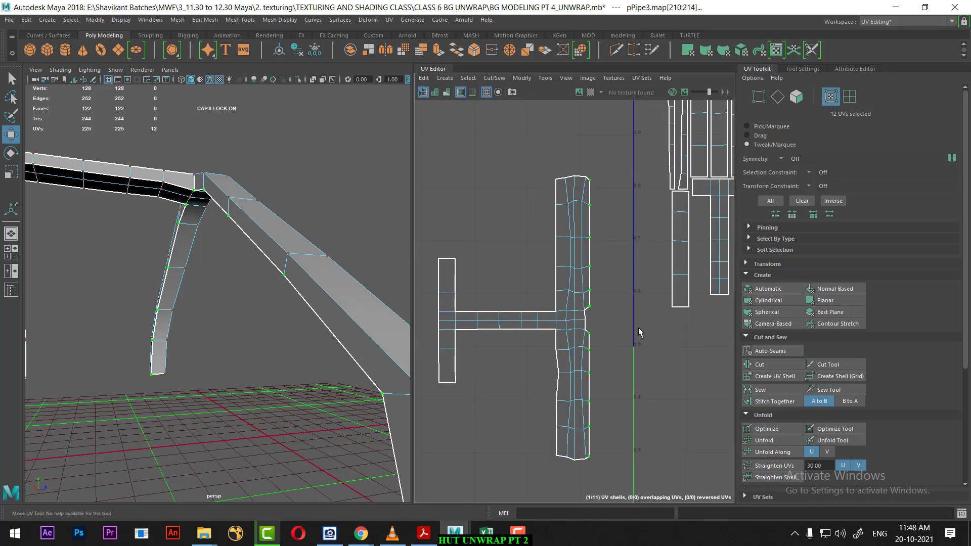
{"action": "left_click_drag", "start_coordinate": [590, 290], "coordinate": [595, 292]}
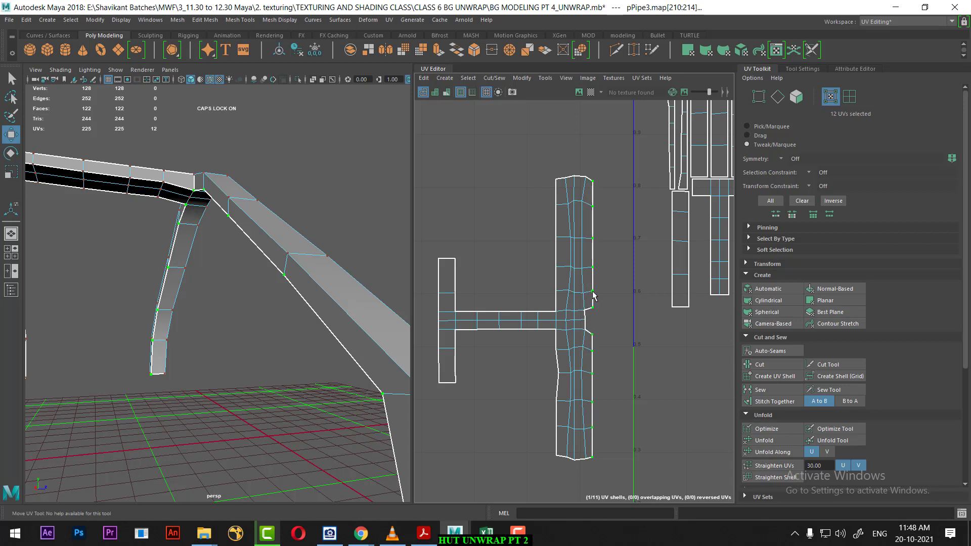
Step: Select the shell's top row of UVs and align it to maximum V
{"action": "scroll", "coordinate": [561, 182], "scroll_direction": "up", "scroll_amount": 2}
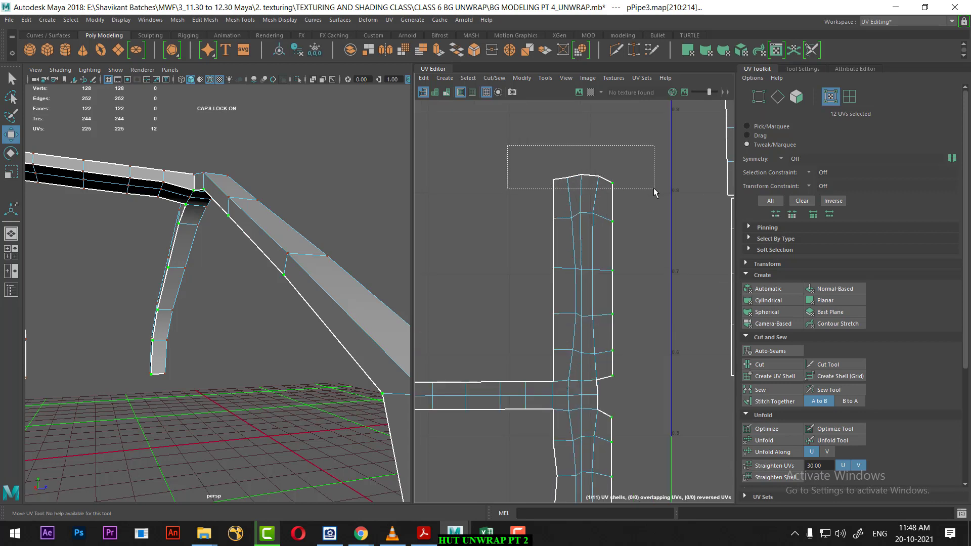
{"action": "left_click_drag", "start_coordinate": [654, 188], "coordinate": [654, 188]}
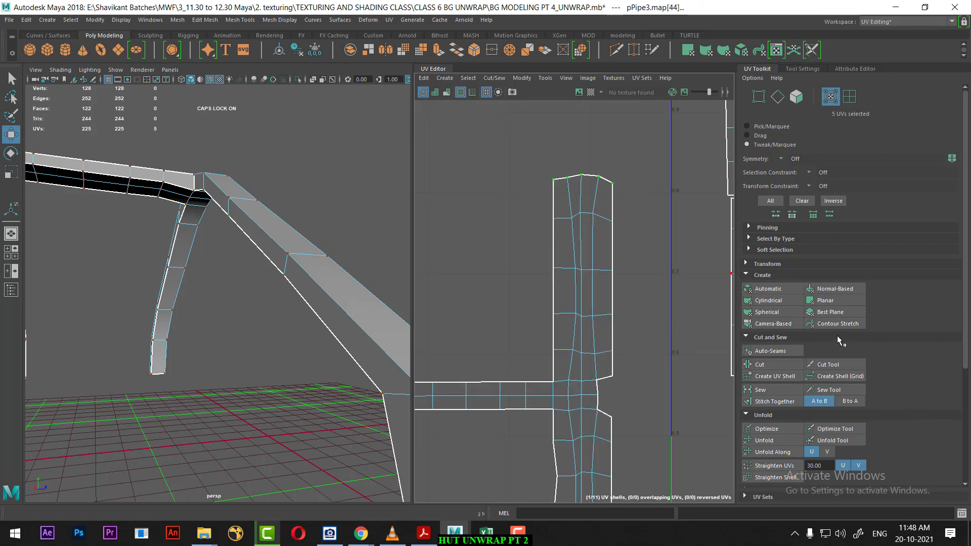
{"action": "scroll", "coordinate": [885, 322], "scroll_direction": "down", "scroll_amount": 4}
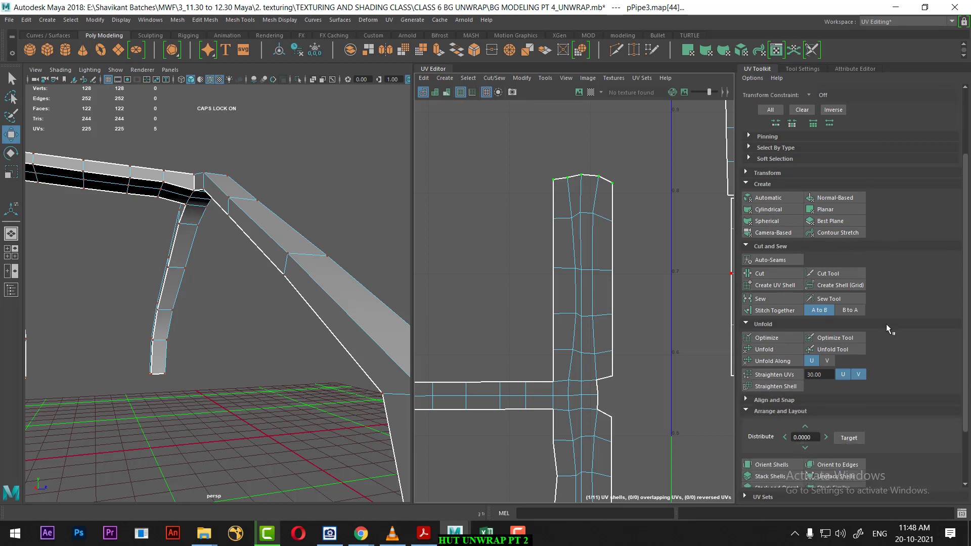
{"action": "scroll", "coordinate": [886, 323], "scroll_direction": "down", "scroll_amount": 4}
{"action": "left_click", "coordinate": [775, 329]}
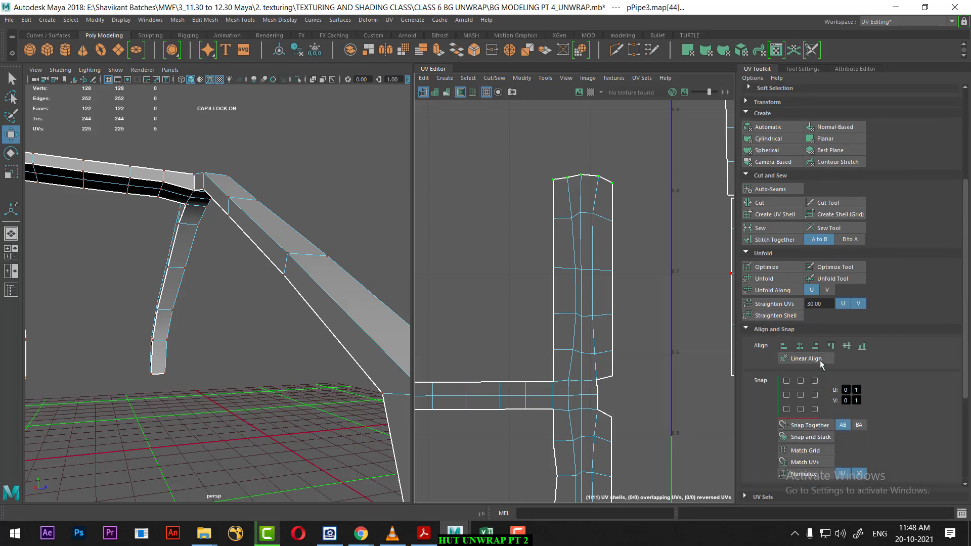
{"action": "left_click", "coordinate": [832, 346]}
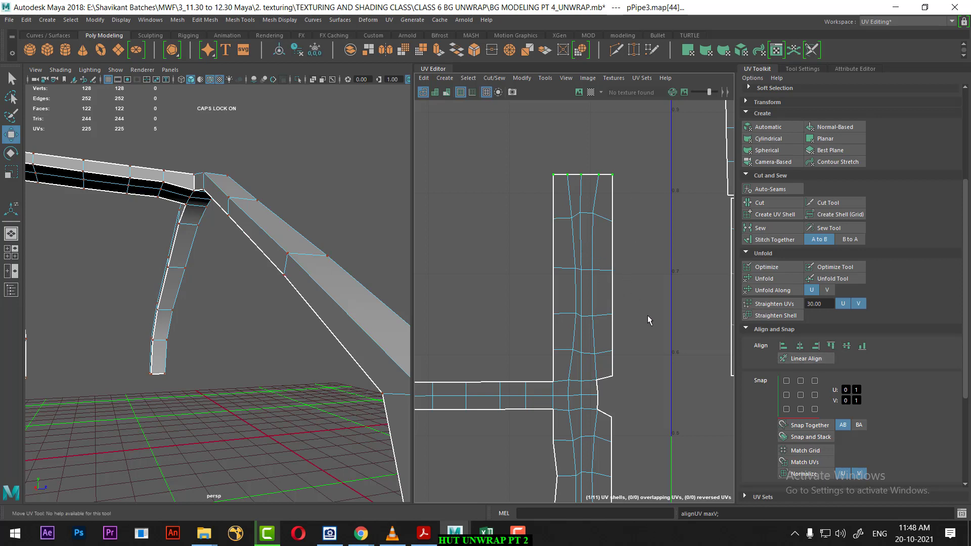
{"action": "scroll", "coordinate": [647, 368], "scroll_direction": "down", "scroll_amount": 2}
{"action": "middle_click_drag", "start_coordinate": [600, 353], "coordinate": [589, 314], "text": "alt"}
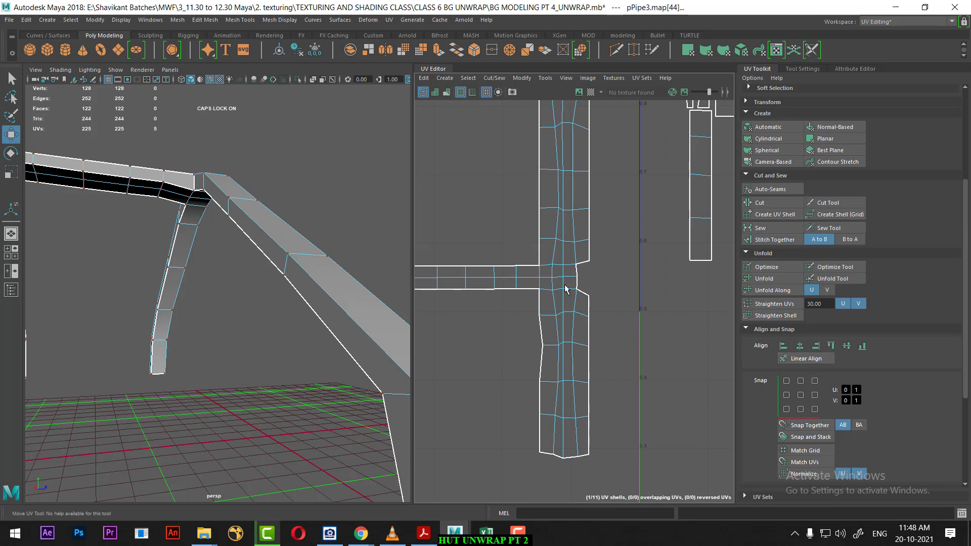
{"action": "middle_click_drag", "start_coordinate": [561, 219], "coordinate": [574, 274], "text": "alt"}
{"action": "key", "text": "F10"}
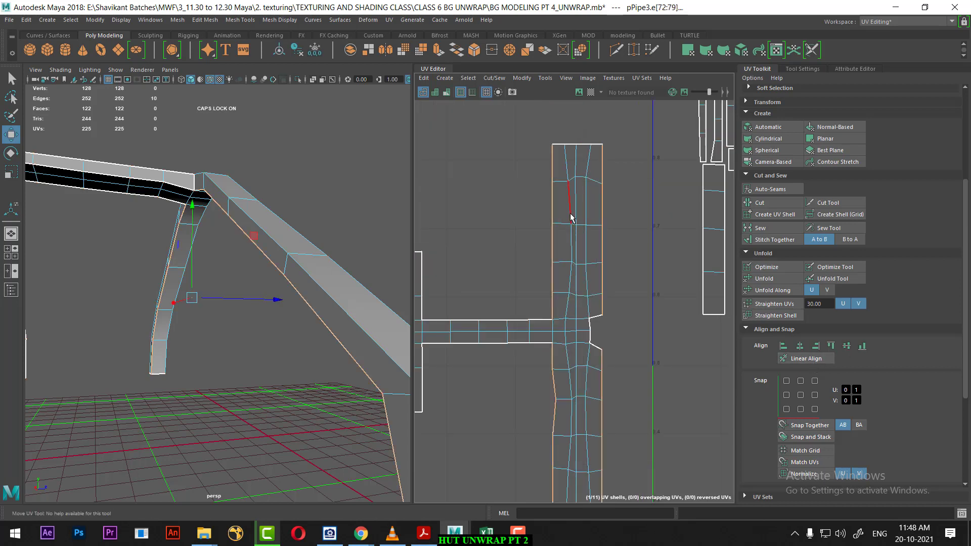
Step: Convert the shell's edge loop to UVs and align them at minimum U
{"action": "double_click", "coordinate": [571, 224]}
{"action": "right_click", "coordinate": [636, 204], "text": "ctrl"}
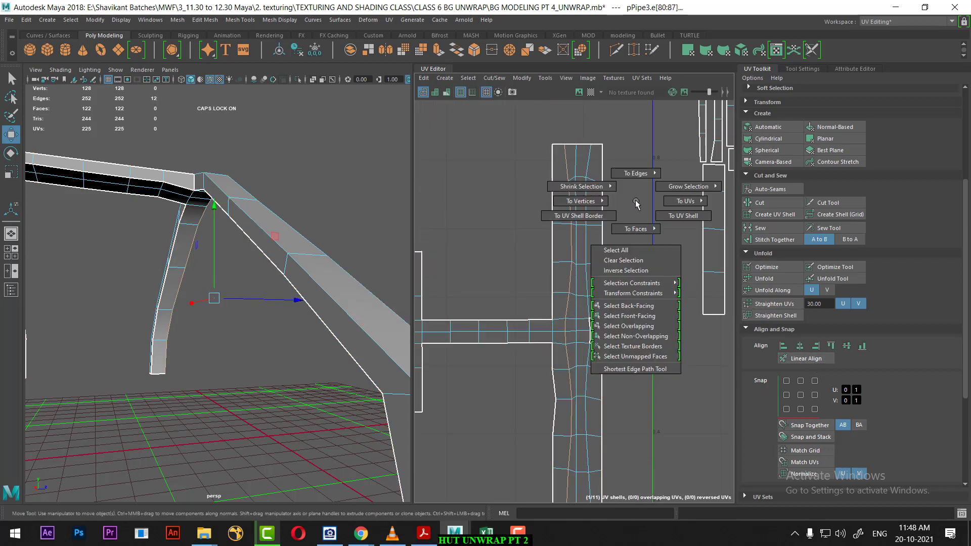
{"action": "right_click_drag", "start_coordinate": [637, 204], "coordinate": [727, 205], "text": "ctrl"}
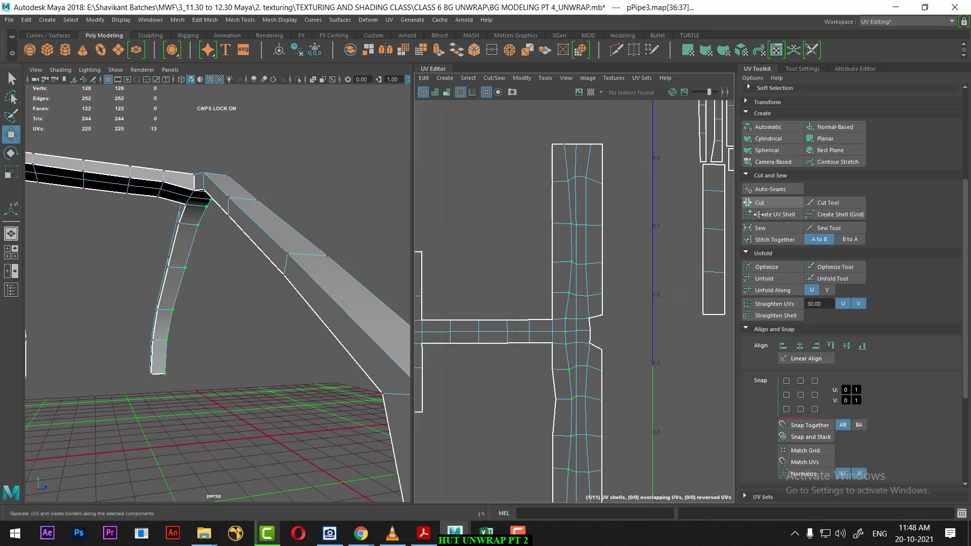
{"action": "left_click", "coordinate": [815, 346]}
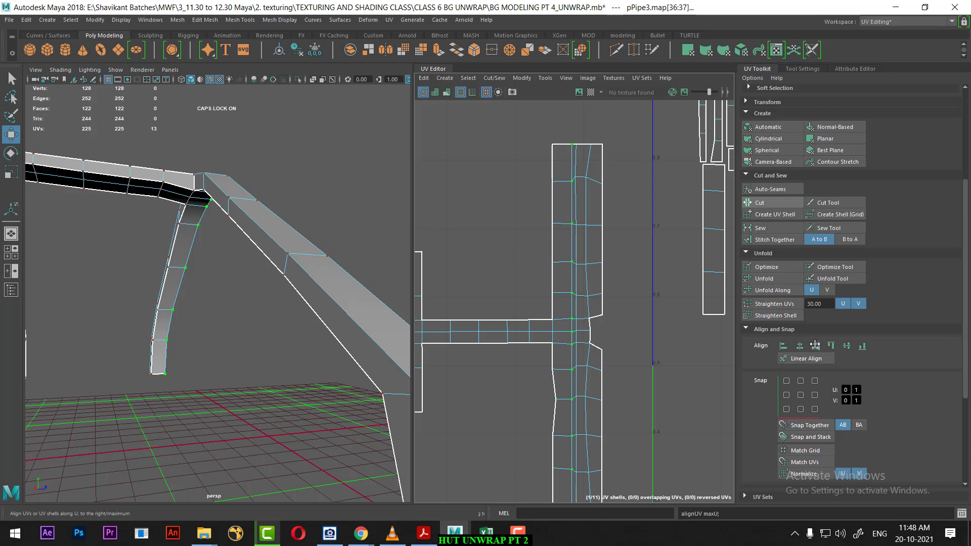
{"action": "key", "text": "ctrl+z"}
{"action": "left_click", "coordinate": [784, 346]}
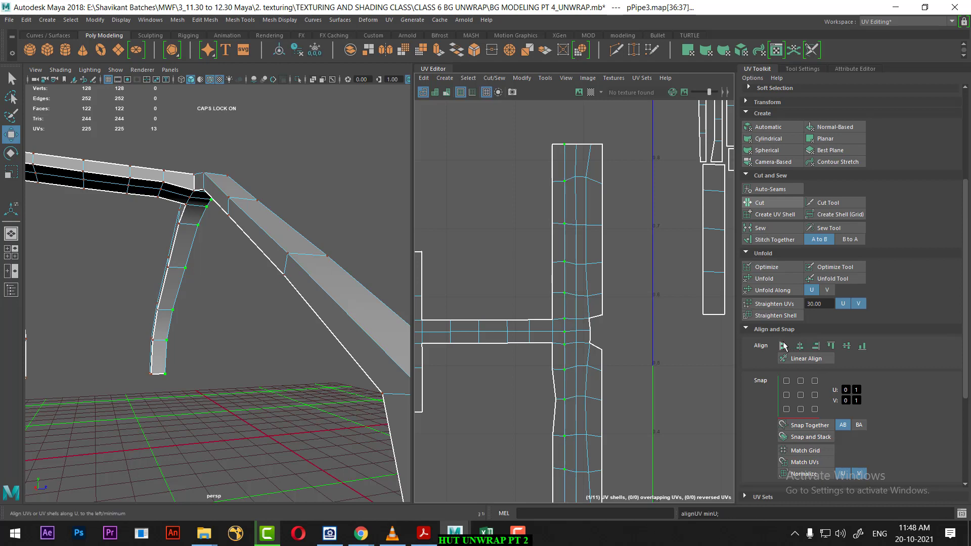
Step: Select the vertical seam edge loop and try aligning it to maximum U, then undo
{"action": "right_click_drag", "start_coordinate": [589, 166], "coordinate": [589, 152]}
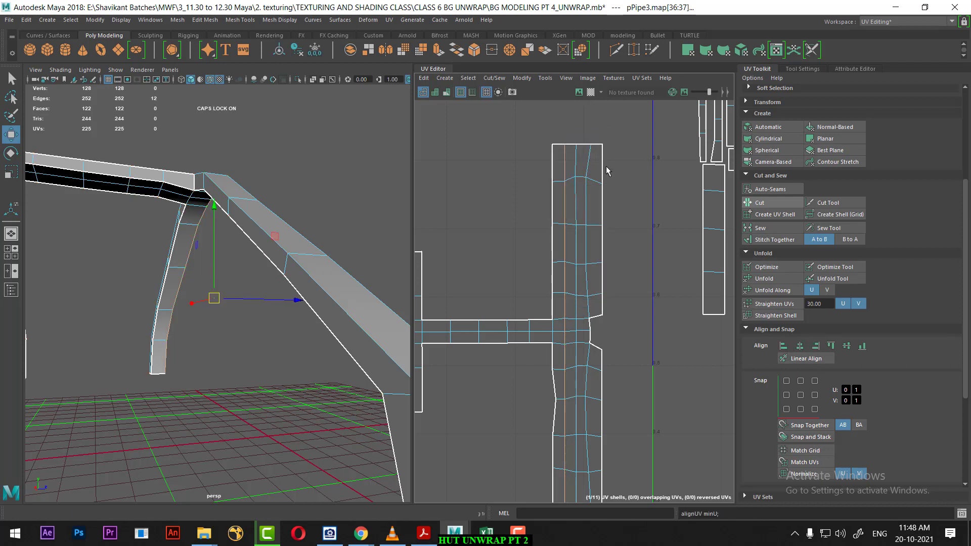
{"action": "left_click", "coordinate": [589, 162]}
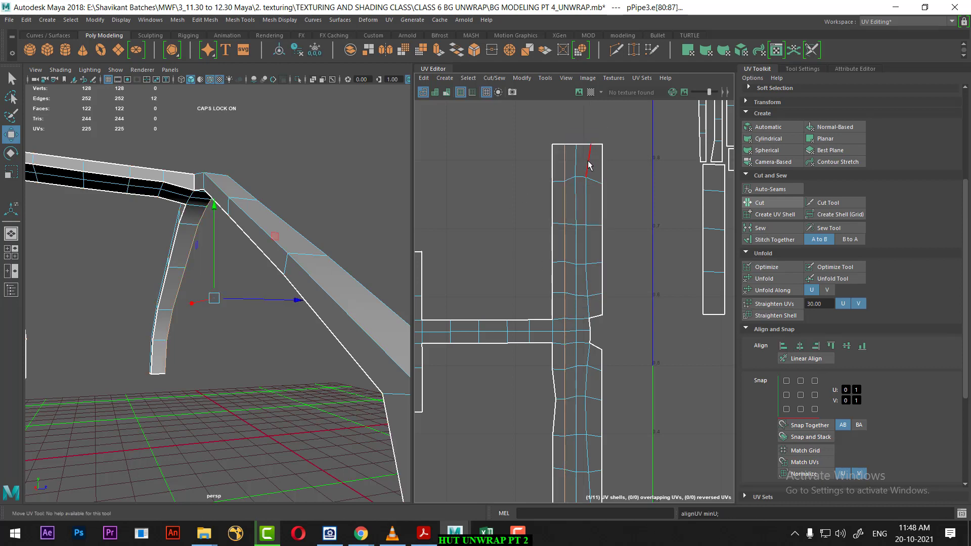
{"action": "left_click", "coordinate": [587, 358], "text": "shift"}
{"action": "middle_click_drag", "start_coordinate": [587, 358], "coordinate": [591, 280], "text": "alt"}
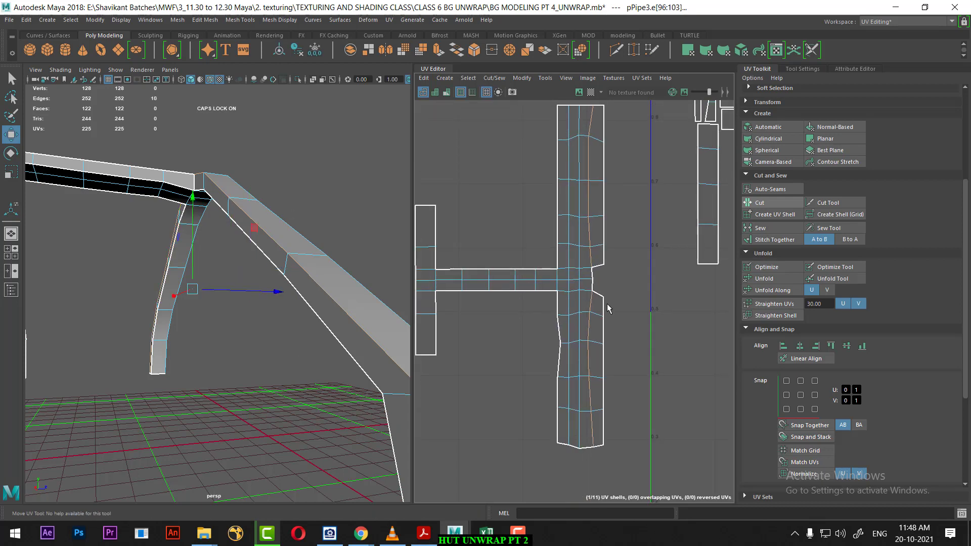
{"action": "double_click", "coordinate": [593, 273]}
{"action": "left_click", "coordinate": [649, 318]}
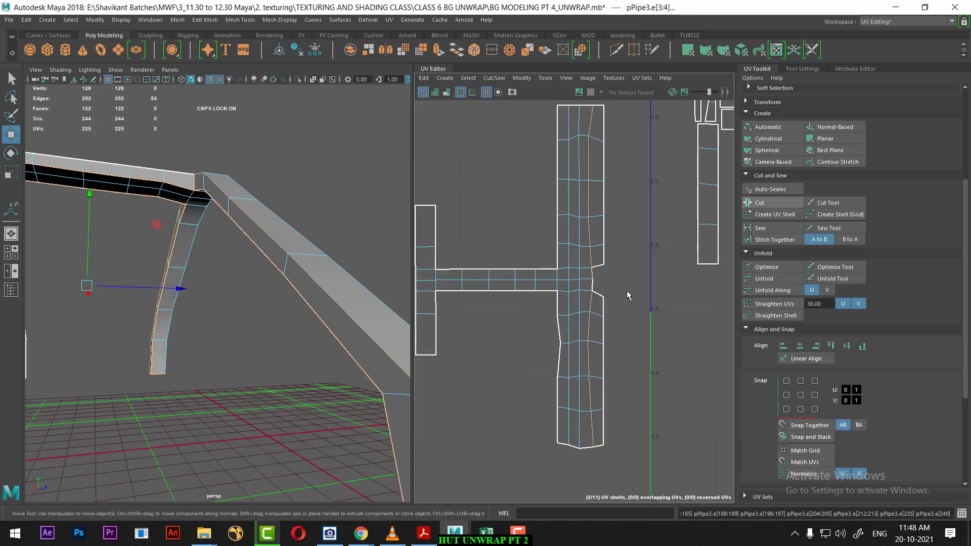
{"action": "double_click", "coordinate": [594, 276]}
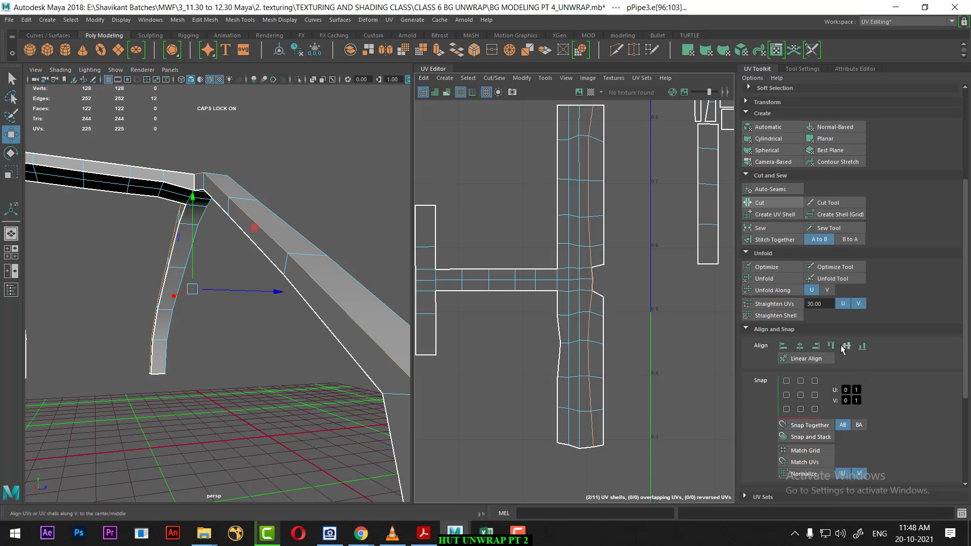
{"action": "left_click", "coordinate": [817, 346]}
{"action": "key", "text": "ctrl+z"}
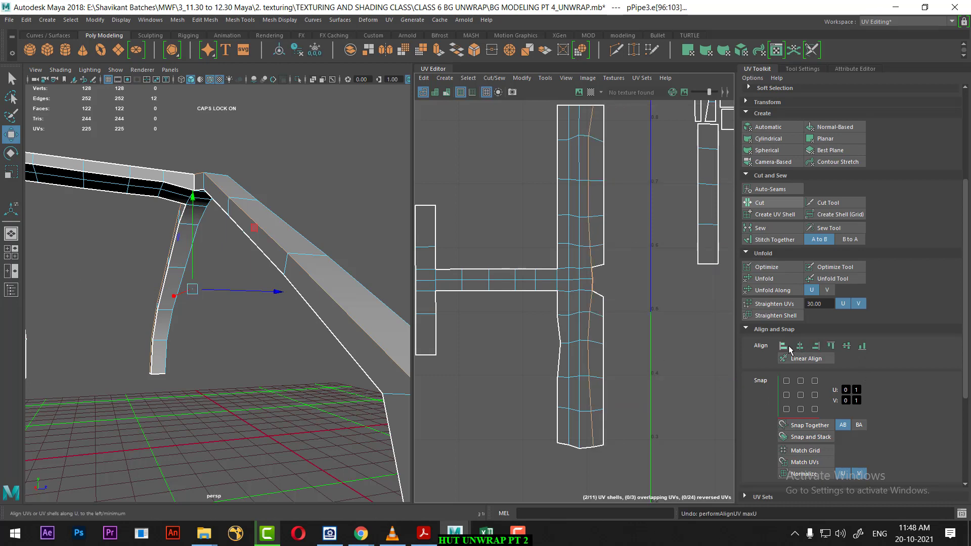
Step: Narrow the selection to a single shell and zoom in on it
{"action": "scroll", "coordinate": [612, 324], "scroll_direction": "down", "scroll_amount": 3}
{"action": "scroll", "coordinate": [580, 307], "scroll_direction": "down", "scroll_amount": 2}
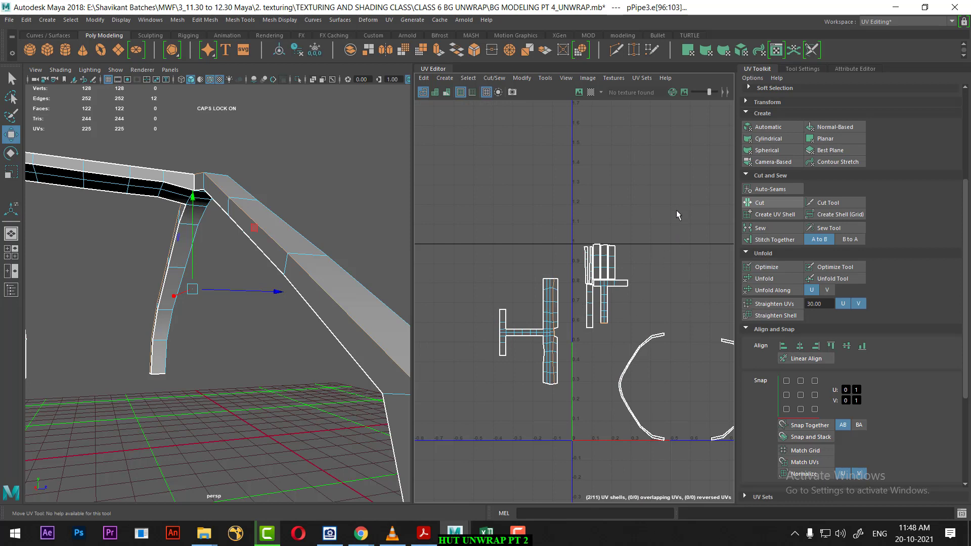
{"action": "left_click_drag", "start_coordinate": [678, 212], "coordinate": [591, 366]}
{"action": "scroll", "coordinate": [597, 294], "scroll_direction": "up", "scroll_amount": 3}
{"action": "scroll", "coordinate": [597, 293], "scroll_direction": "up", "scroll_amount": 2}
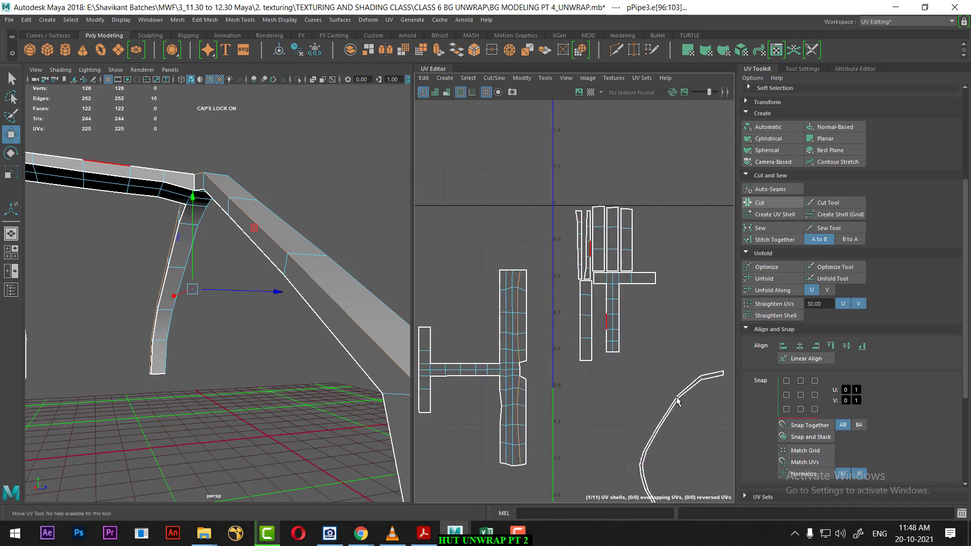
{"action": "scroll", "coordinate": [582, 405], "scroll_direction": "up", "scroll_amount": 2}
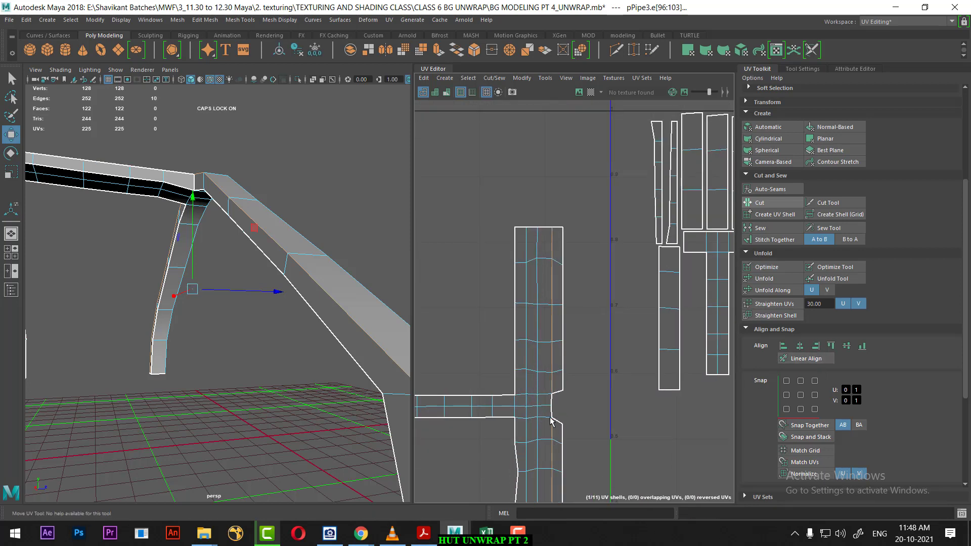
{"action": "scroll", "coordinate": [602, 420], "scroll_direction": "up", "scroll_amount": 2}
{"action": "scroll", "coordinate": [597, 394], "scroll_direction": "up", "scroll_amount": 1}
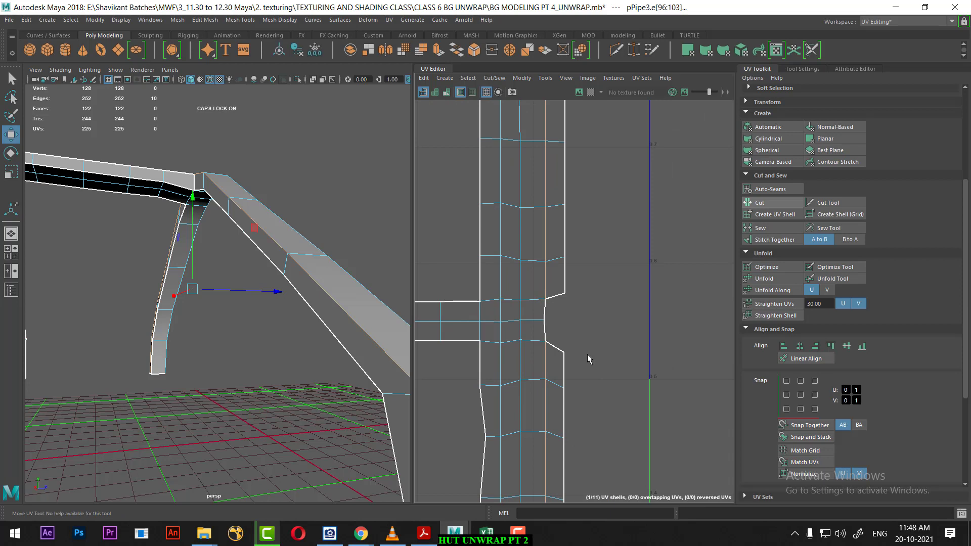
Step: Reposition the UV point at the shell's notch, undoing the stray moves
{"action": "left_click", "coordinate": [546, 313]}
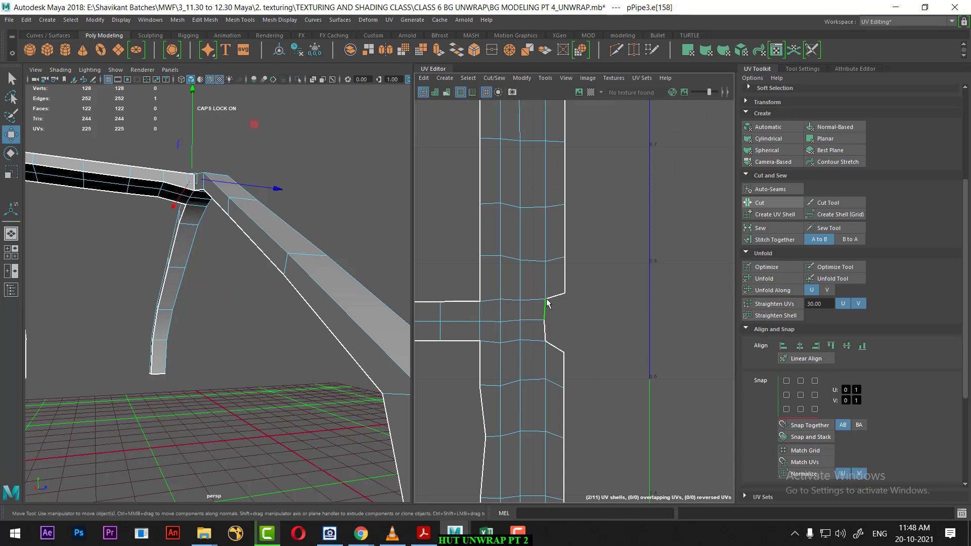
{"action": "right_click_drag", "start_coordinate": [547, 303], "coordinate": [536, 286]}
{"action": "left_click_drag", "start_coordinate": [536, 293], "coordinate": [554, 357]}
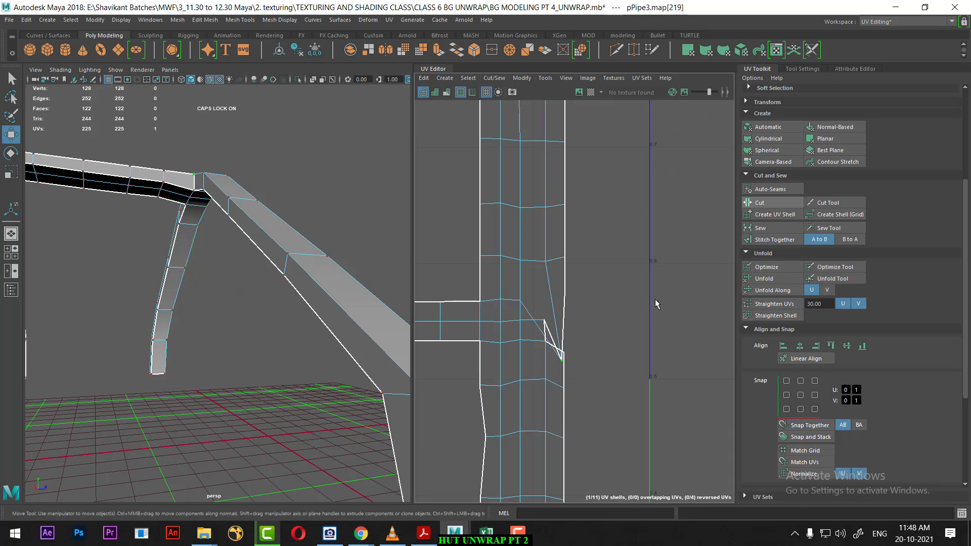
{"action": "key", "text": "ctrl+z"}
{"action": "mouse_move", "coordinate": [534, 295]}
{"action": "left_mouse_down"}
{"action": "mouse_move", "coordinate": [552, 344]}
{"action": "mouse_move", "coordinate": [538, 330]}
{"action": "left_mouse_up"}
{"action": "key", "text": "ctrl+z"}
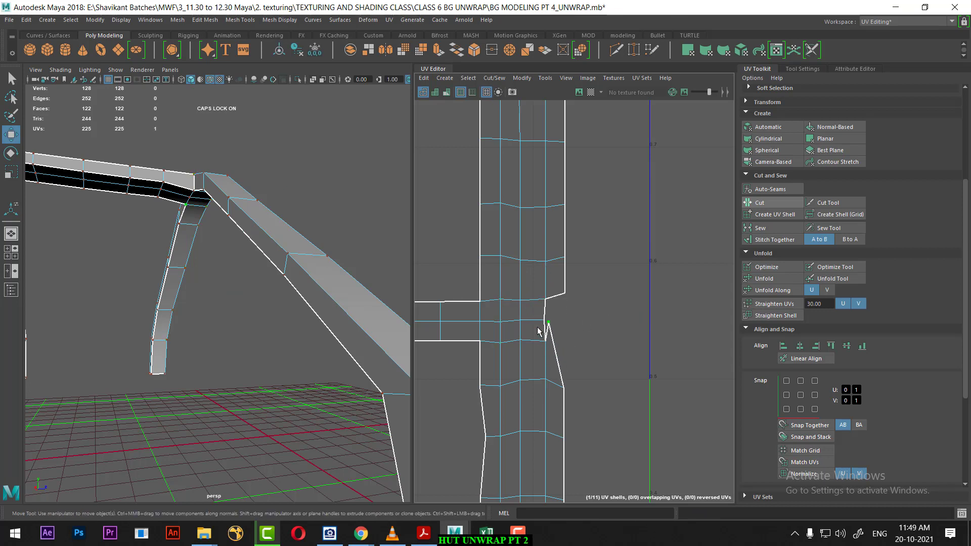
{"action": "key", "text": "ctrl+z"}
{"action": "scroll", "coordinate": [582, 354], "scroll_direction": "up", "scroll_amount": 2}
Step: Align the kinked UV and the shell's column UVs into one vertical line at minimum U
{"action": "scroll", "coordinate": [602, 324], "scroll_direction": "up", "scroll_amount": 2}
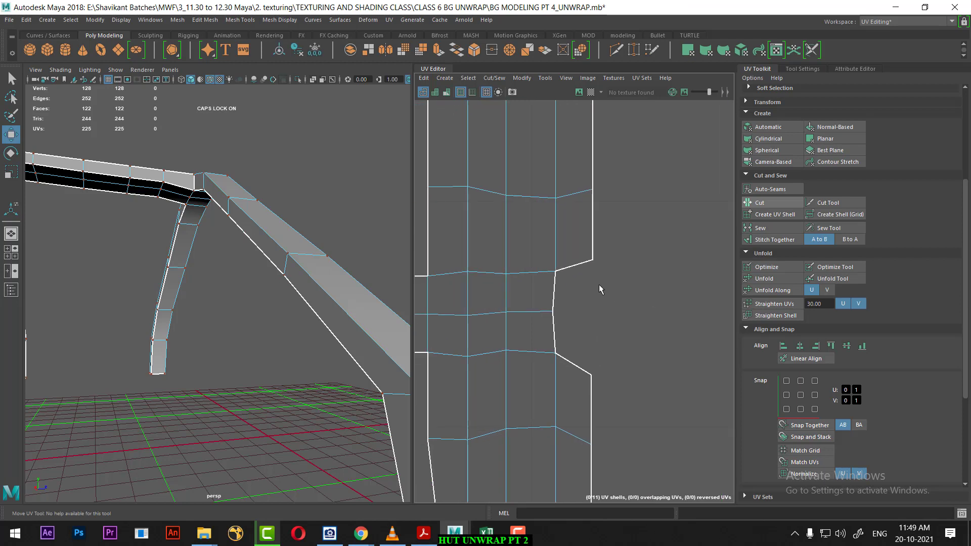
{"action": "left_click", "coordinate": [561, 280]}
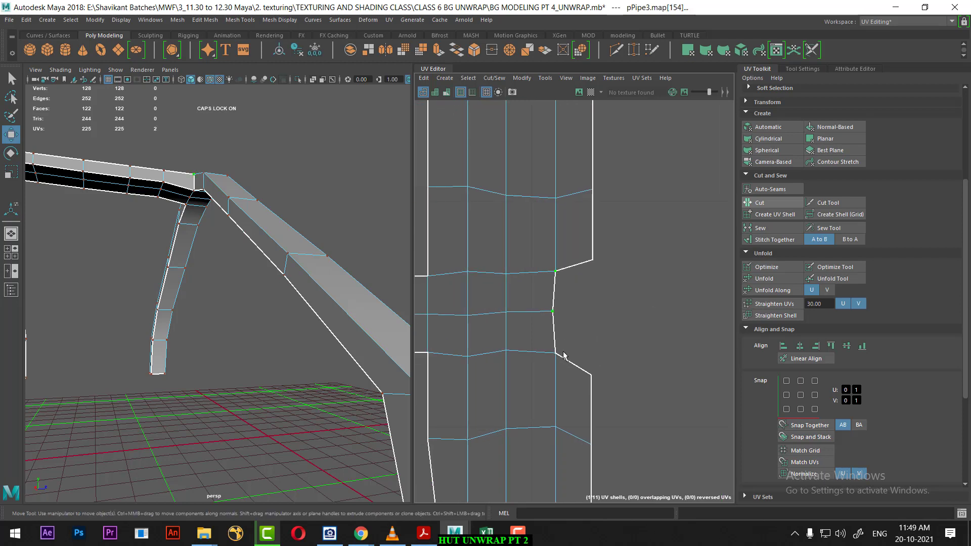
{"action": "left_click", "coordinate": [785, 346]}
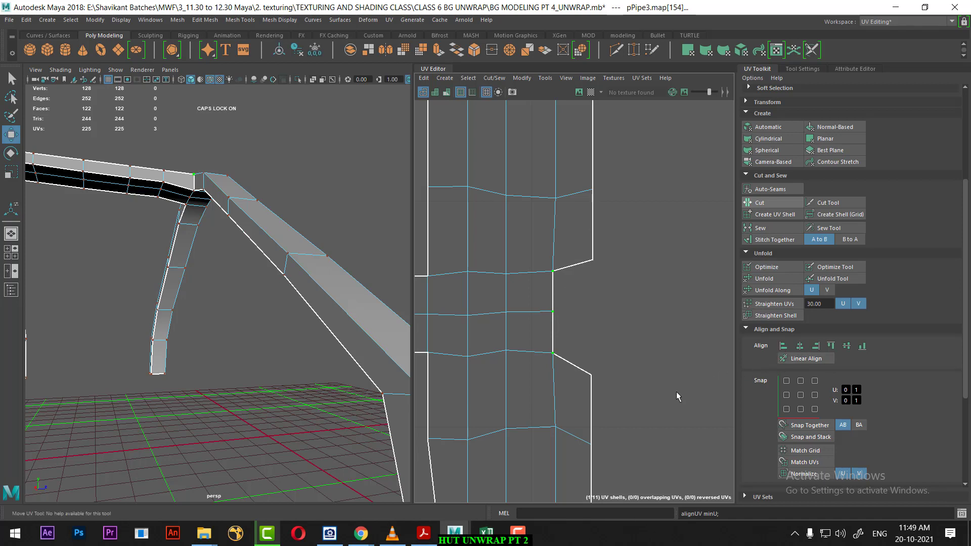
{"action": "scroll", "coordinate": [572, 227], "scroll_direction": "down", "scroll_amount": 2}
{"action": "middle_click_drag", "start_coordinate": [546, 217], "coordinate": [535, 334], "text": "alt"}
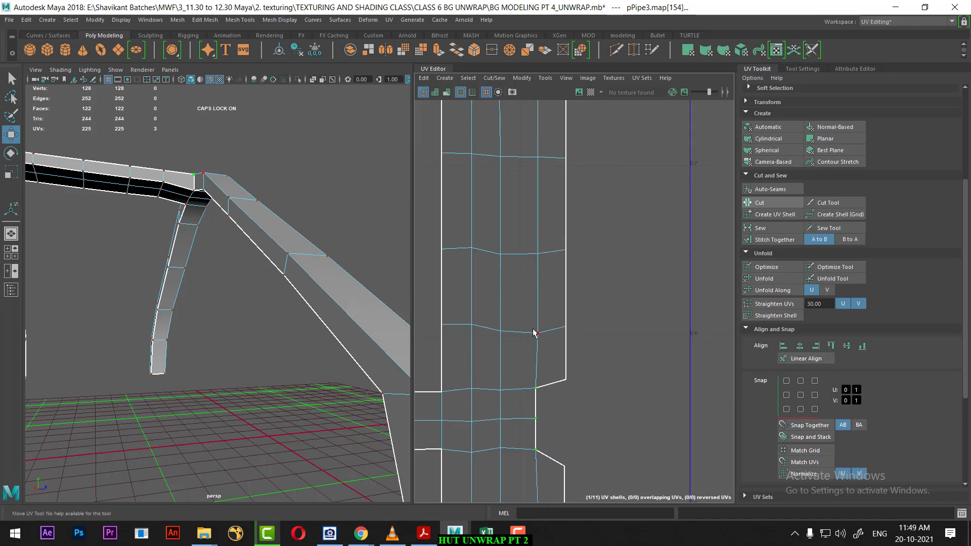
{"action": "scroll", "coordinate": [550, 325], "scroll_direction": "down", "scroll_amount": 2}
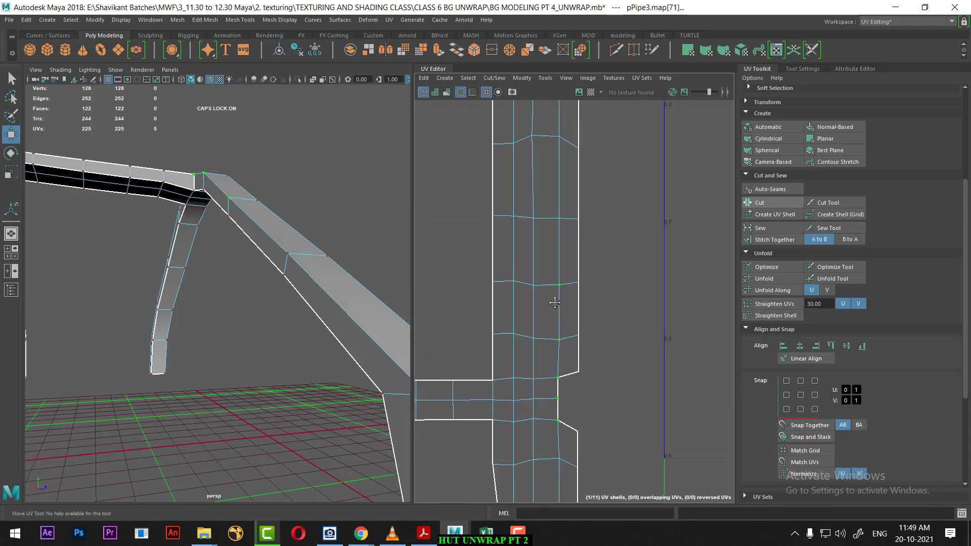
{"action": "left_click_drag", "start_coordinate": [521, 230], "coordinate": [541, 382], "text": "shift"}
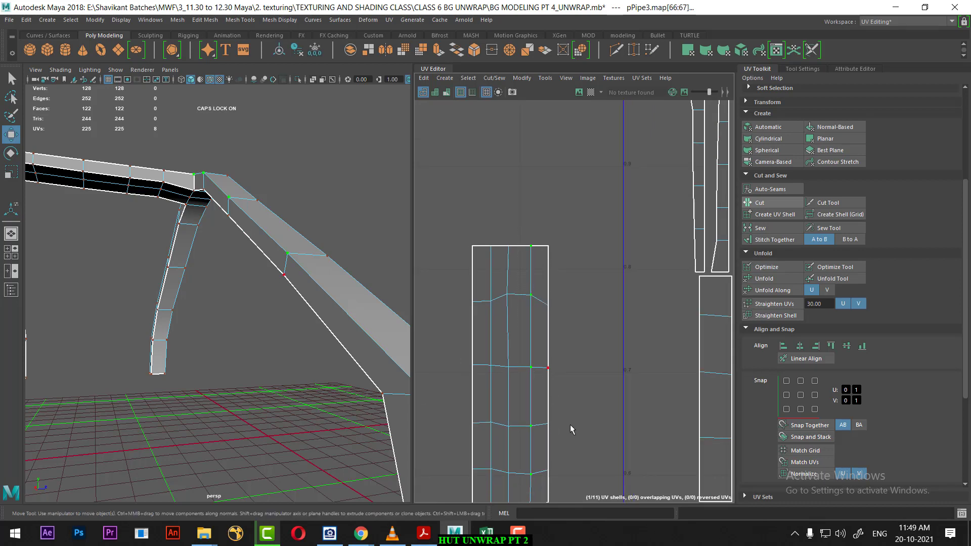
{"action": "middle_click_drag", "start_coordinate": [540, 383], "coordinate": [542, 214], "text": "alt"}
{"action": "middle_click_drag", "start_coordinate": [565, 441], "coordinate": [551, 299], "text": "alt"}
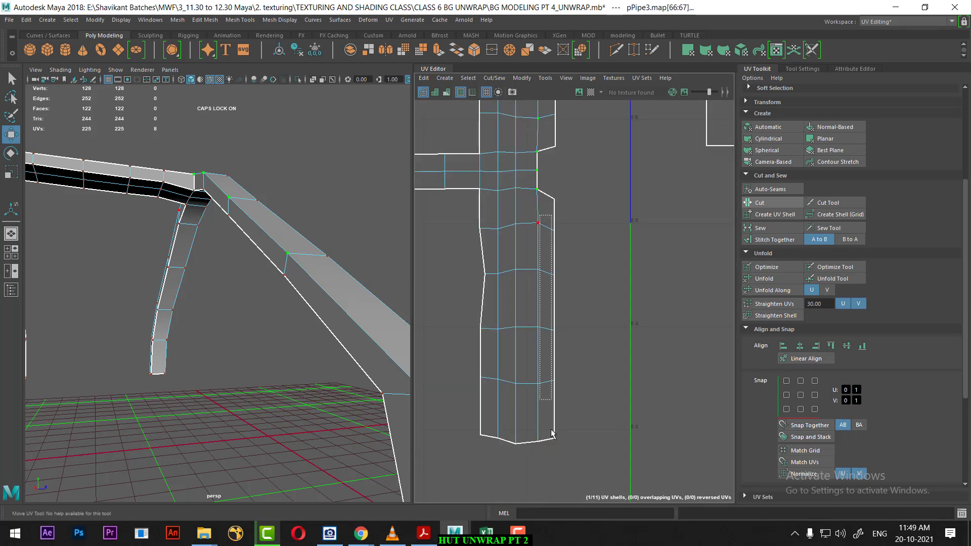
{"action": "left_click_drag", "start_coordinate": [538, 219], "coordinate": [550, 461], "text": "shift"}
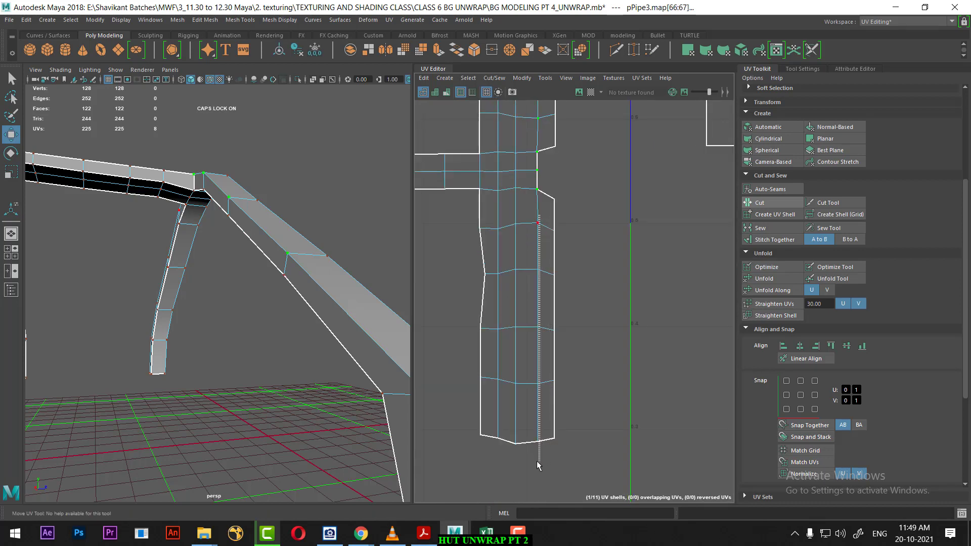
{"action": "left_click", "coordinate": [784, 346]}
Step: Select the shell's edge UVs and line up the left-edge column straight
{"action": "middle_click_drag", "start_coordinate": [625, 314], "coordinate": [625, 325], "text": "alt"}
{"action": "scroll", "coordinate": [630, 316], "scroll_direction": "down", "scroll_amount": 2}
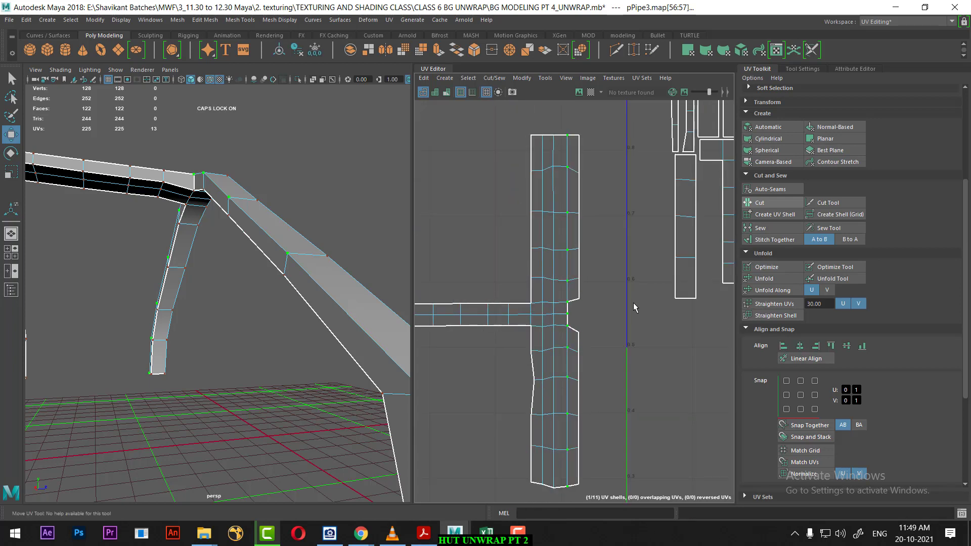
{"action": "left_click_drag", "start_coordinate": [603, 120], "coordinate": [574, 495]}
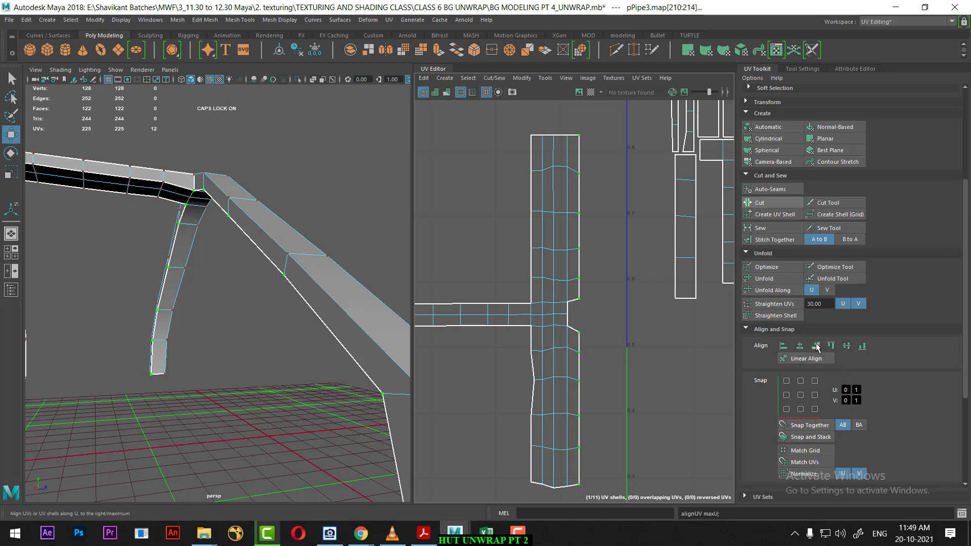
{"action": "scroll", "coordinate": [602, 364], "scroll_direction": "up", "scroll_amount": 2}
{"action": "scroll", "coordinate": [604, 309], "scroll_direction": "up", "scroll_amount": 1}
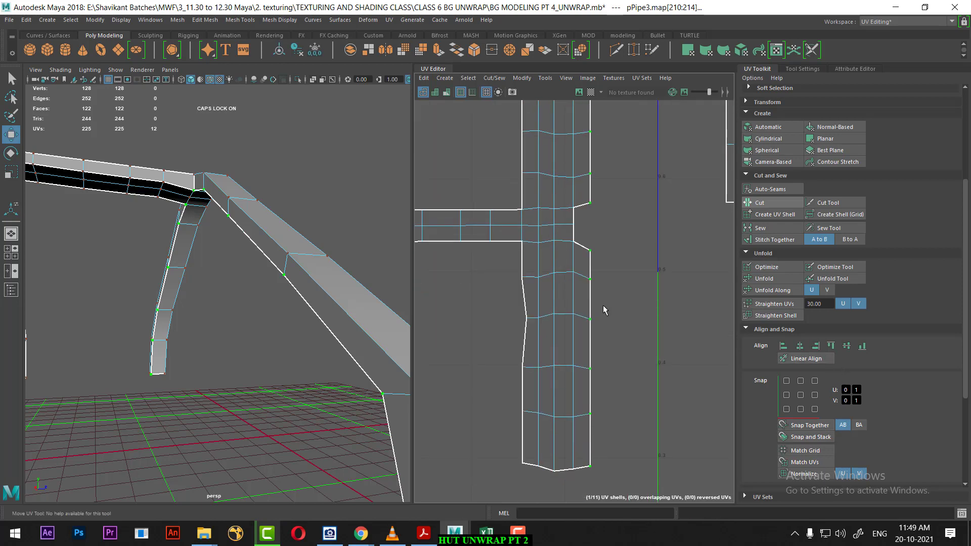
{"action": "left_click_drag", "start_coordinate": [500, 269], "coordinate": [533, 478]}
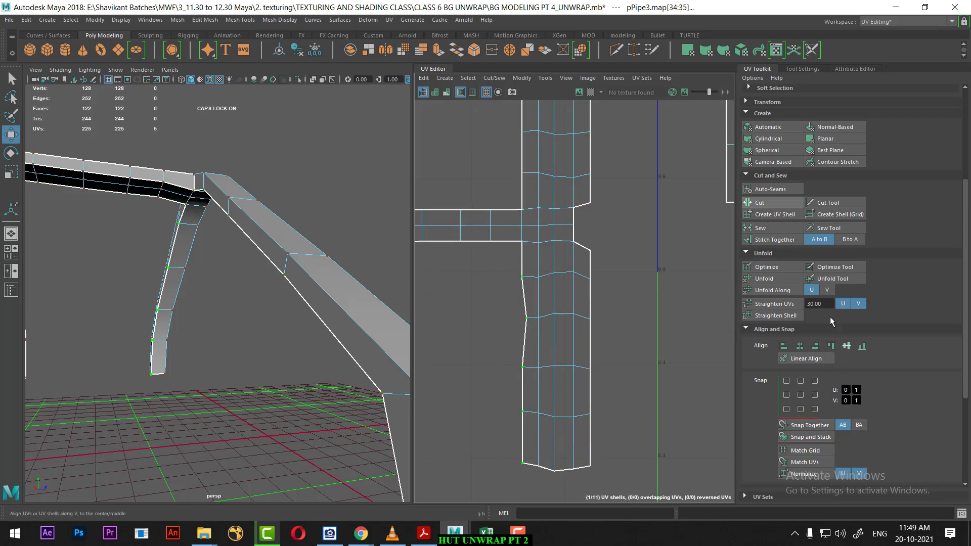
{"action": "left_click", "coordinate": [784, 347]}
Step: Box-select the shell's bottom row of UVs and flatten it to minimum V
{"action": "middle_click_drag", "start_coordinate": [629, 486], "coordinate": [638, 405], "text": "alt"}
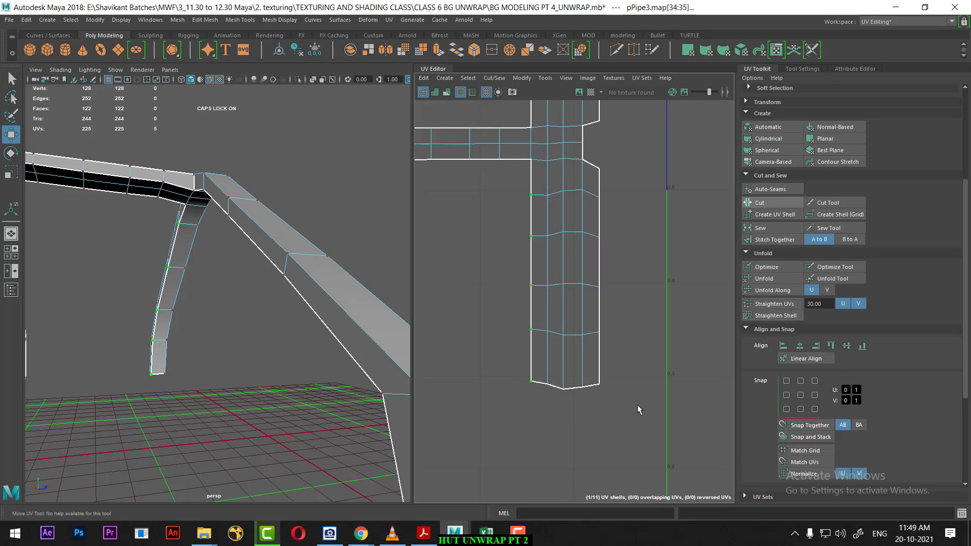
{"action": "left_click_drag", "start_coordinate": [659, 356], "coordinate": [428, 458]}
{"action": "left_click", "coordinate": [863, 346]}
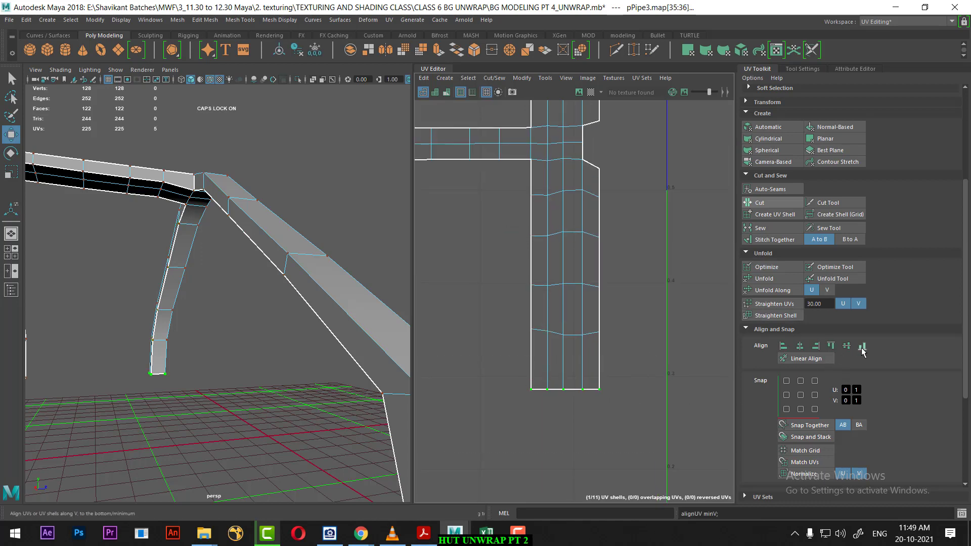
{"action": "scroll", "coordinate": [609, 336], "scroll_direction": "down", "scroll_amount": 3}
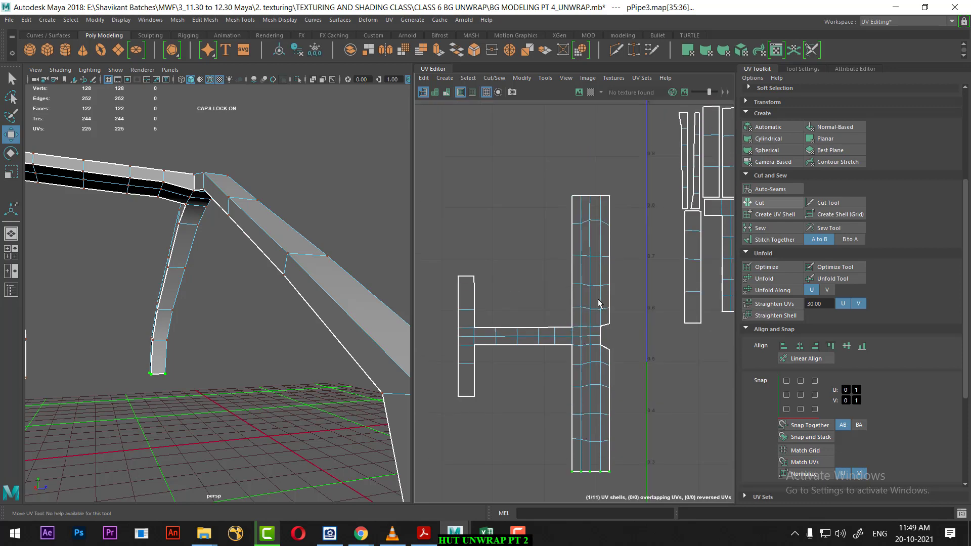
Step: Frame both pipe arches, turn on textured display, and select pPipe3 in object mode
{"action": "right_click_drag", "start_coordinate": [298, 367], "coordinate": [213, 364], "text": "alt"}
{"action": "mouse_move", "coordinate": [213, 364]}
{"action": "left_mouse_down", "text": "alt"}
{"action": "mouse_move", "coordinate": [269, 355]}
{"action": "mouse_move", "coordinate": [282, 368]}
{"action": "left_mouse_up", "text": "alt"}
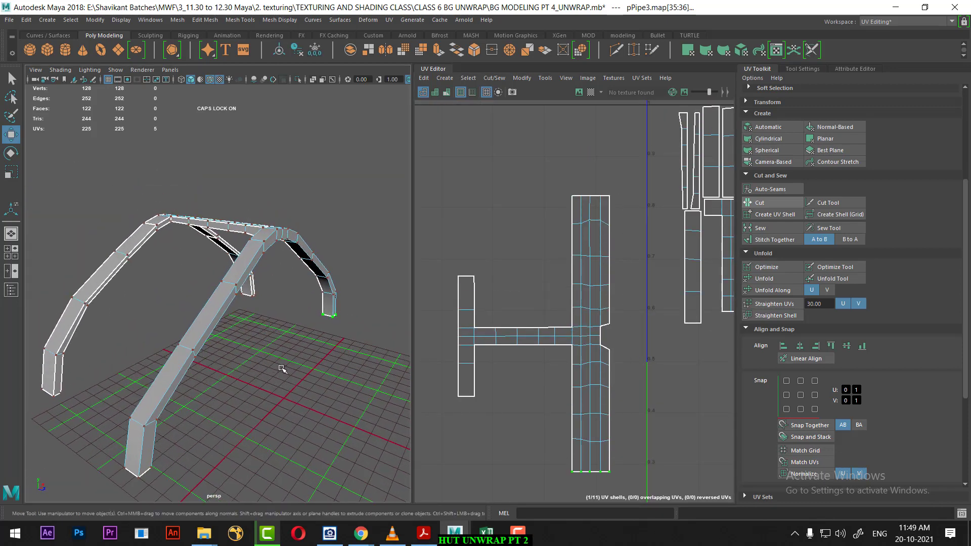
{"action": "key", "text": "6"}
{"action": "left_click_drag", "start_coordinate": [247, 321], "coordinate": [260, 255], "text": "alt"}
{"action": "key", "text": "F8"}
Step: Assign the existing COLOR_CHECKER material to the pipe and orbit to check the checker pattern
{"action": "key", "text": "4"}
{"action": "key", "text": "6"}
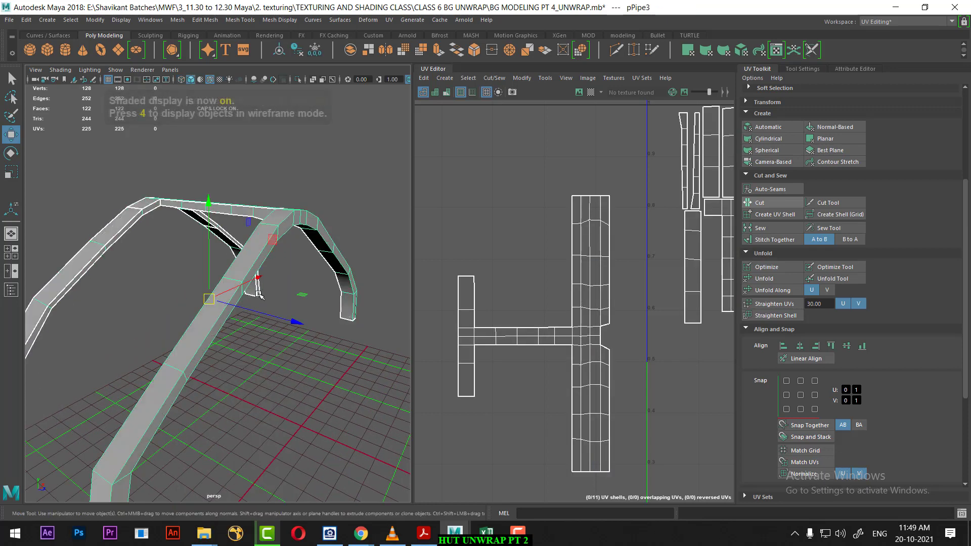
{"action": "right_click", "coordinate": [259, 235]}
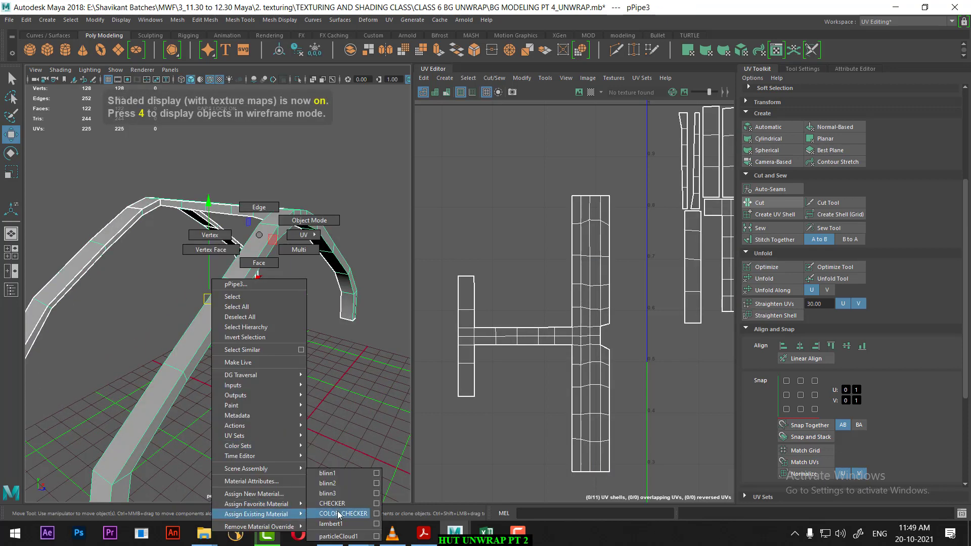
{"action": "left_click", "coordinate": [343, 513]}
{"action": "mouse_move", "coordinate": [248, 384]}
{"action": "left_mouse_down", "text": "alt"}
{"action": "mouse_move", "coordinate": [198, 368]}
{"action": "mouse_move", "coordinate": [195, 385]}
{"action": "mouse_move", "coordinate": [178, 390]}
{"action": "left_mouse_up", "text": "alt"}
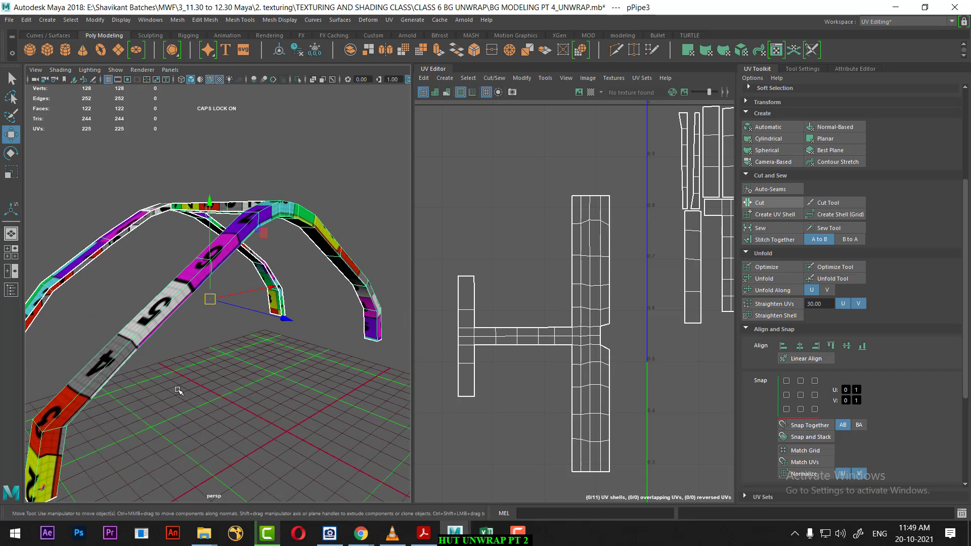
{"action": "key", "text": "super"}
Step: Launch Chrome, search OLD WOOD, and switch to image results
{"action": "type", "text": "CH"}
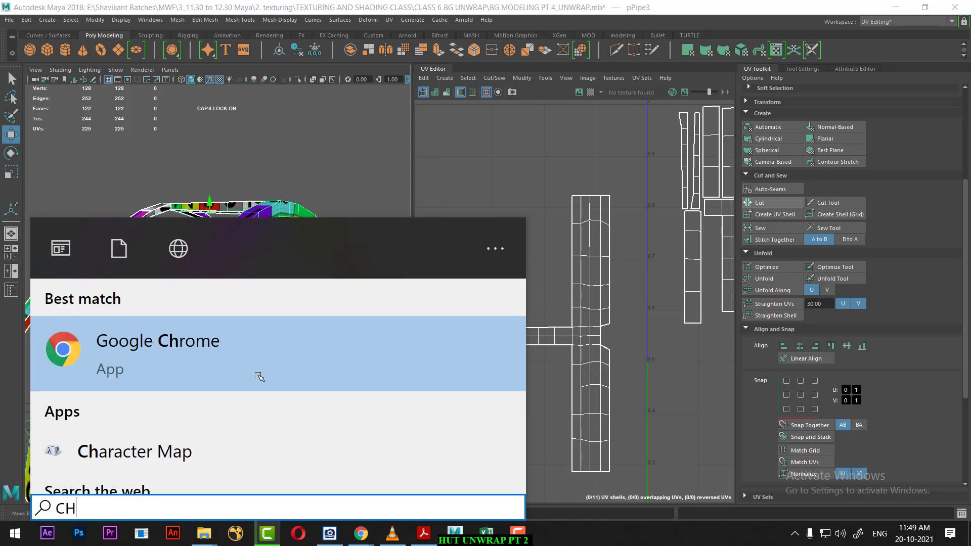
{"action": "left_click", "coordinate": [238, 358]}
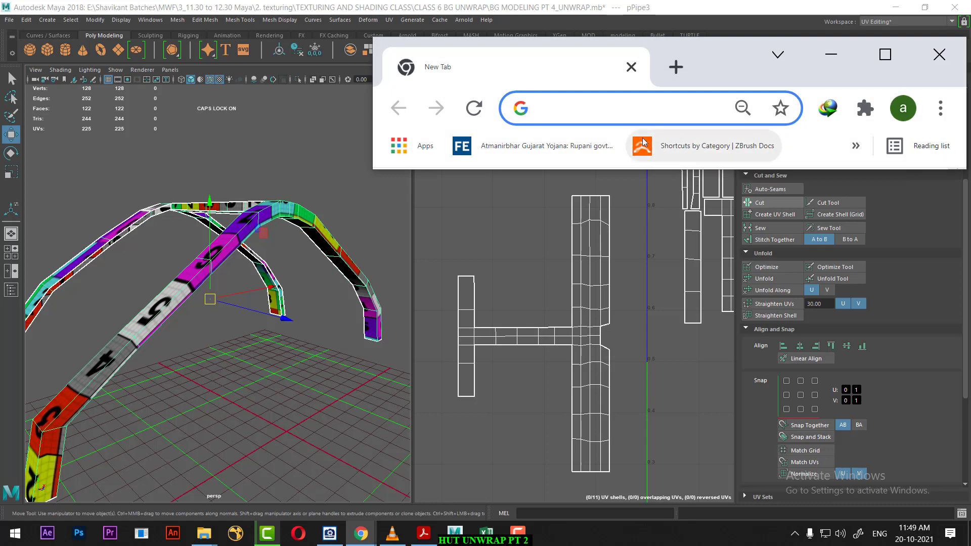
{"action": "type", "text": "OLD WOOD"}
{"action": "key", "text": "Return"}
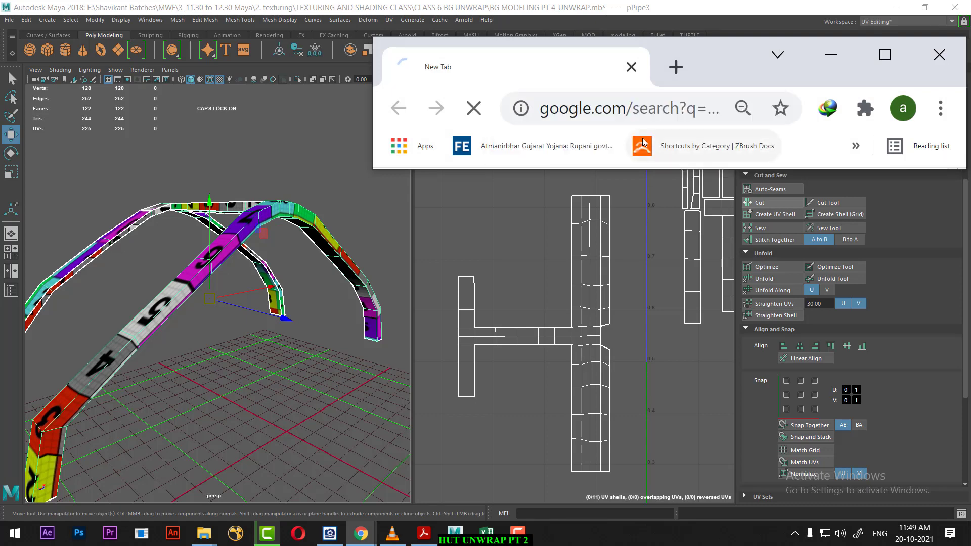
{"action": "left_click", "coordinate": [885, 54]}
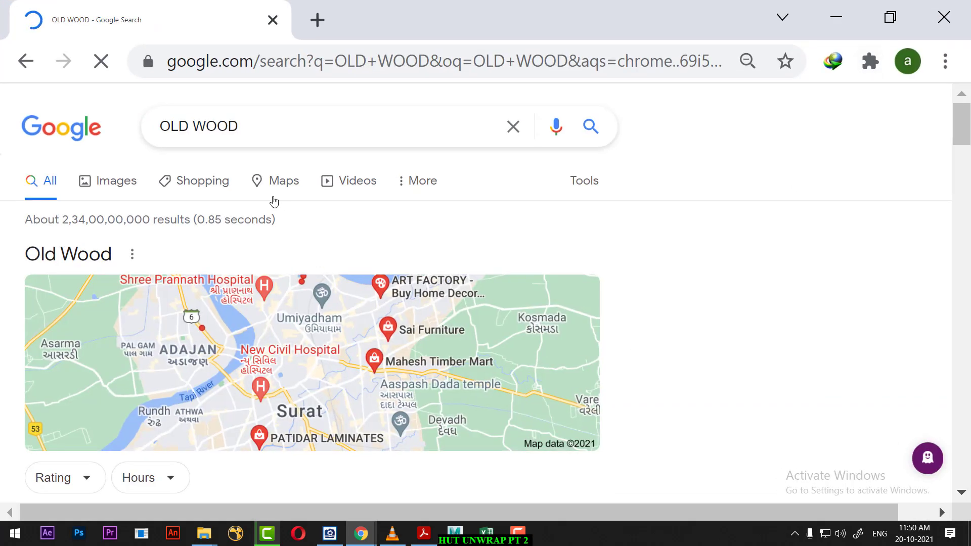
{"action": "left_click", "coordinate": [123, 195]}
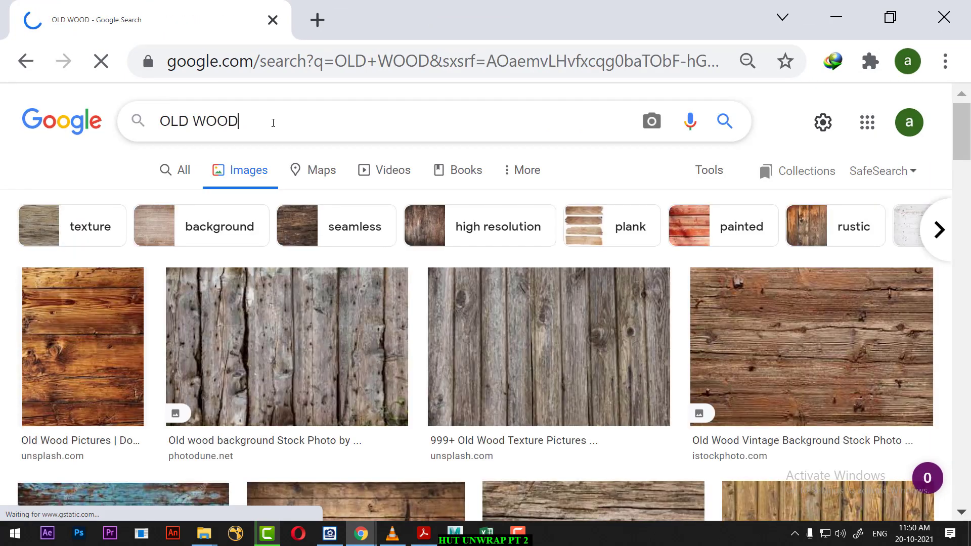
Step: Refine to 'old wood texture' images, preview the Dry Old Wood Texture, and bring up File Explorer
{"action": "left_click", "coordinate": [273, 123]}
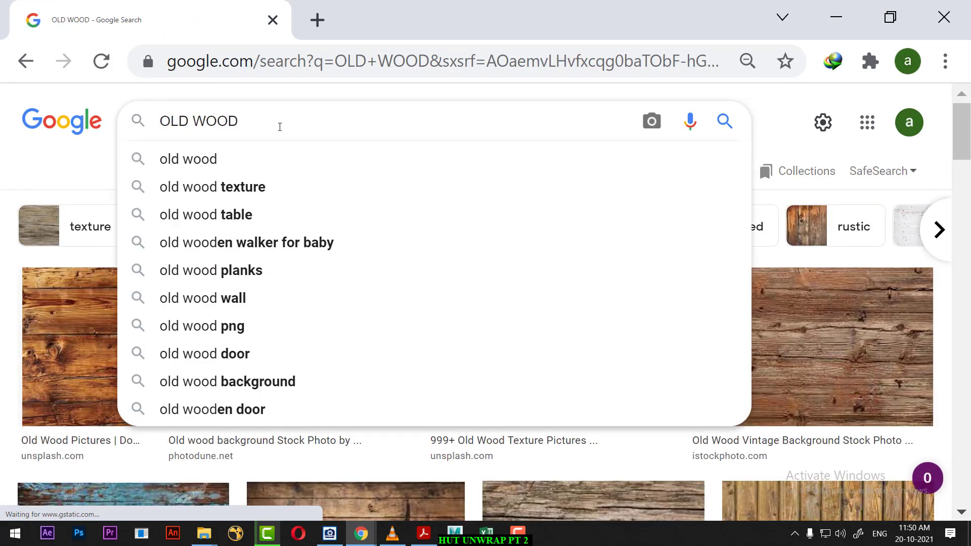
{"action": "left_click", "coordinate": [220, 186]}
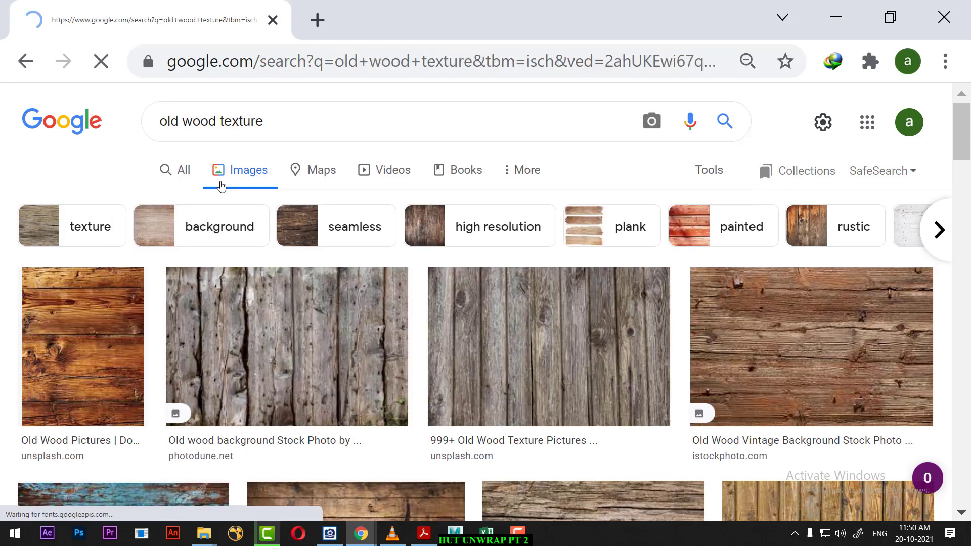
{"action": "scroll", "coordinate": [424, 316], "scroll_direction": "down", "scroll_amount": 2}
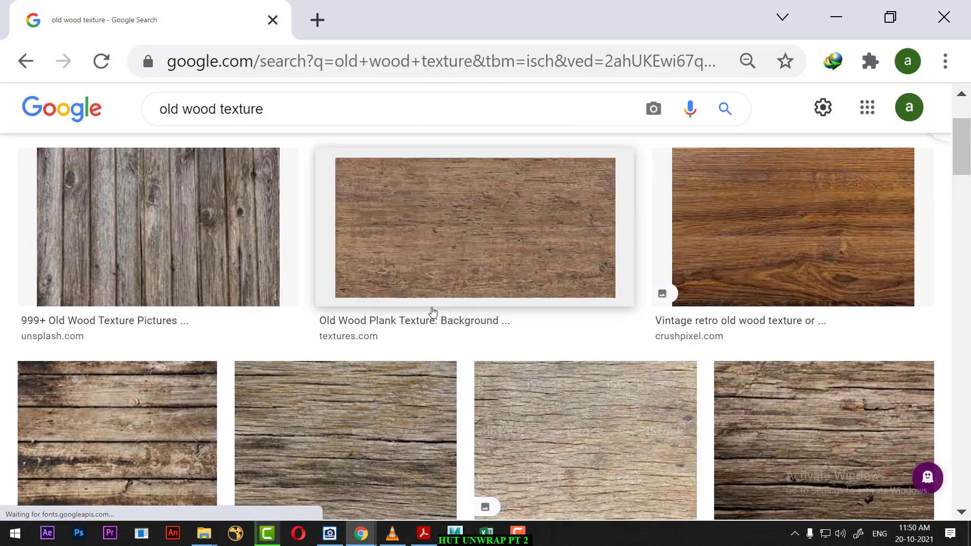
{"action": "scroll", "coordinate": [449, 323], "scroll_direction": "down", "scroll_amount": 4}
{"action": "left_click", "coordinate": [825, 215]}
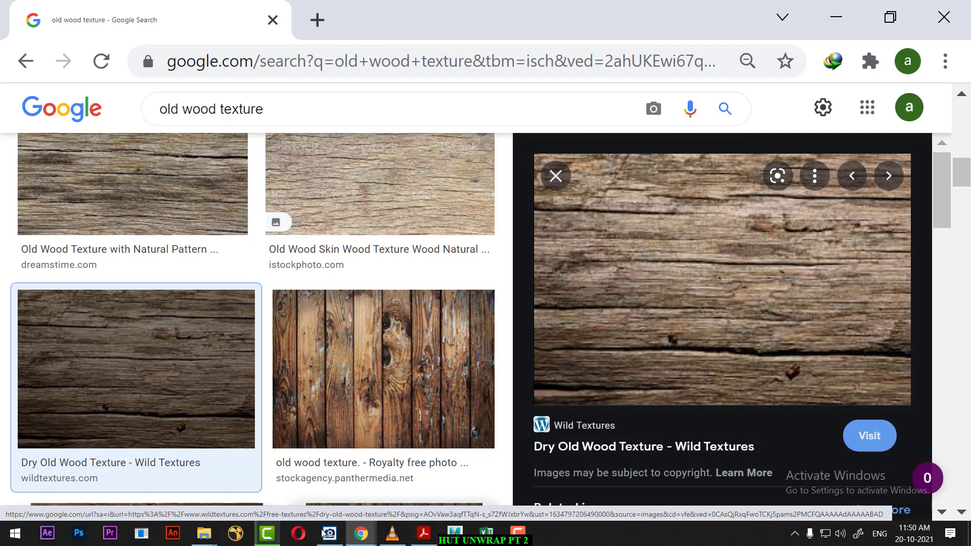
{"action": "left_click", "coordinate": [204, 533]}
Step: Copy the CLASS 6 BG UNWRAP folder path from File Explorer
{"action": "left_click", "coordinate": [263, 473]}
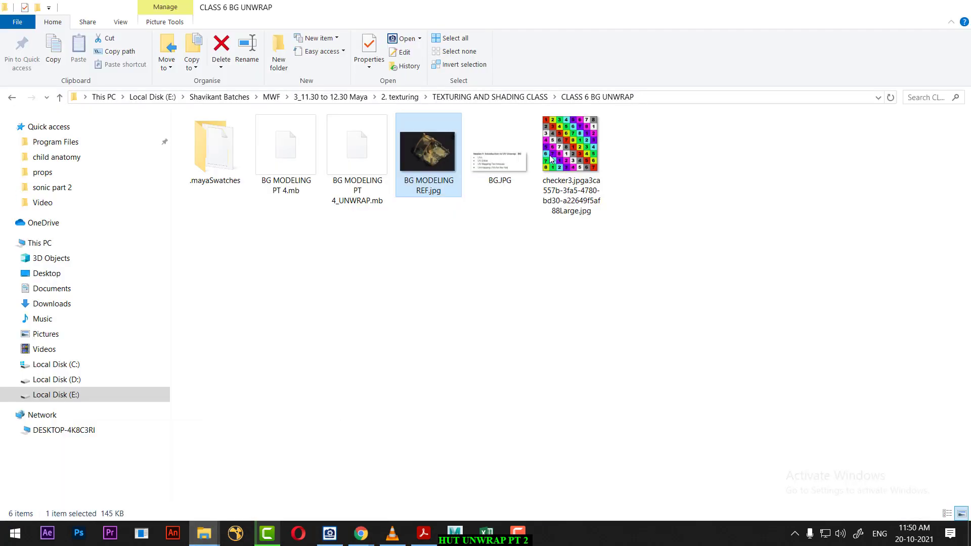
{"action": "left_click", "coordinate": [647, 97]}
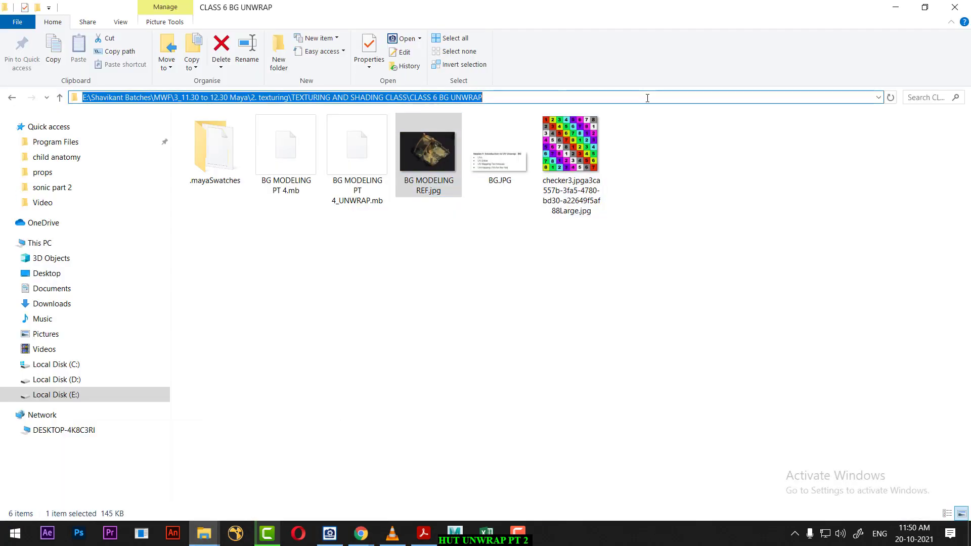
{"action": "left_click", "coordinate": [905, 8]}
Step: Save the wood image as OLD WOOD.jpg in that folder and open it to check
{"action": "right_click", "coordinate": [712, 259]}
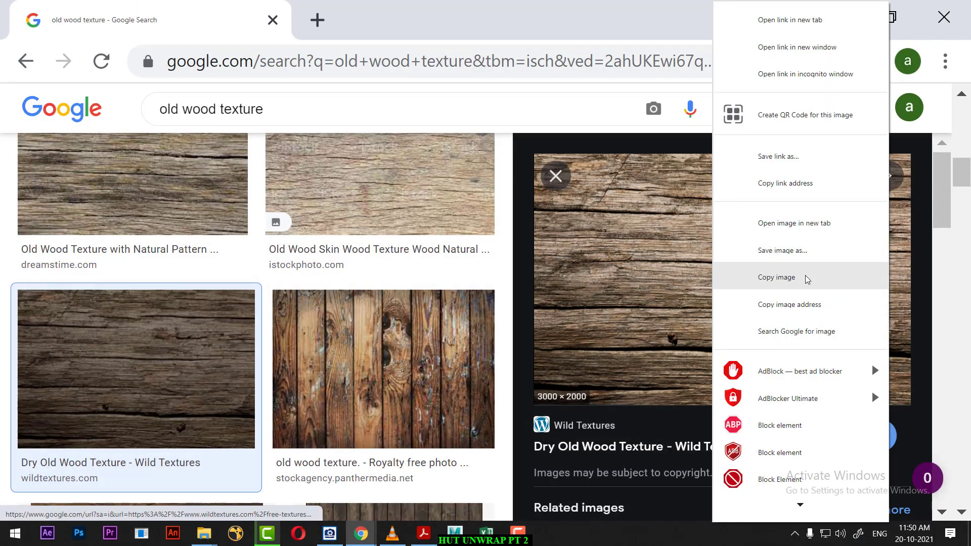
{"action": "left_click", "coordinate": [798, 251]}
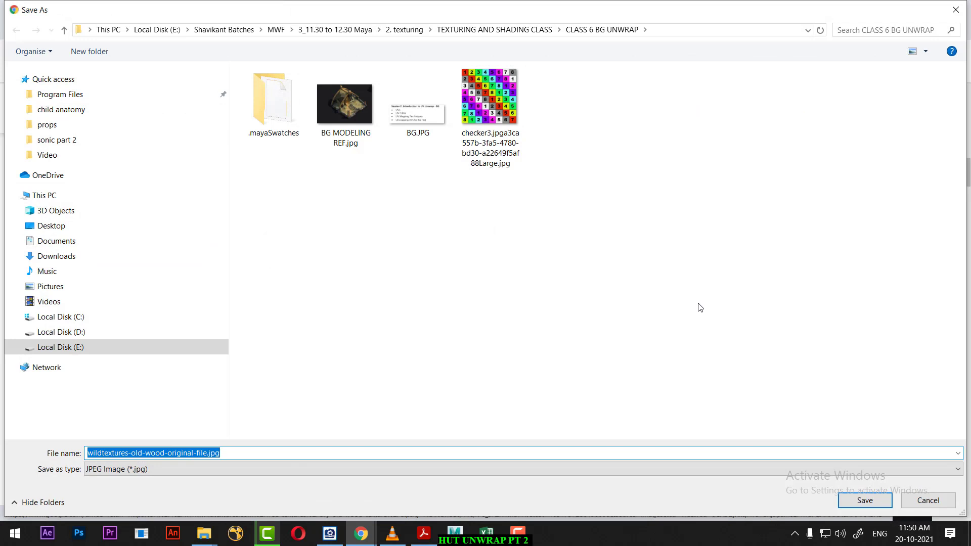
{"action": "type", "text": "E:\\Shavikant Batches\\MWF\\3_11.30 to 12.30 Maya\\2. texturing\\TEXTURING AND SHADING CLASS\\CLASS 6 BG UNWRAP"}
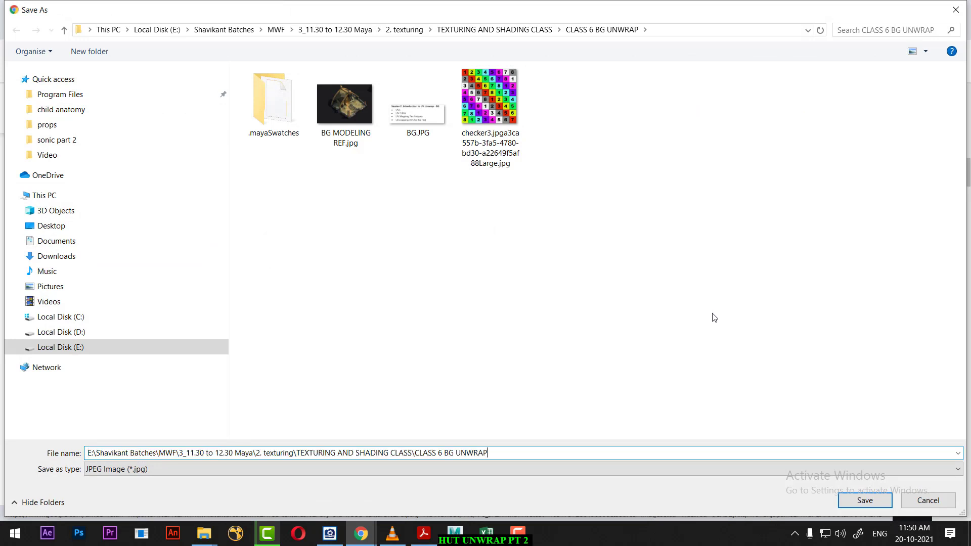
{"action": "left_click_drag", "start_coordinate": [488, 453], "coordinate": [99, 451]}
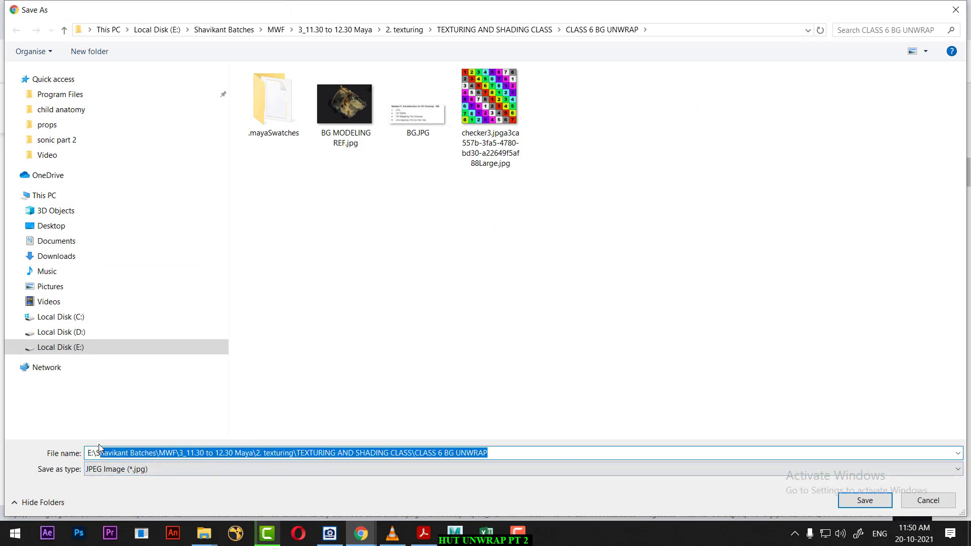
{"action": "key", "text": "BackSpace"}
{"action": "key", "text": "BackSpace"}
{"action": "key", "text": "BackSpace"}
{"action": "key", "text": "BackSpace"}
{"action": "type", "text": "OLD WOOD"}
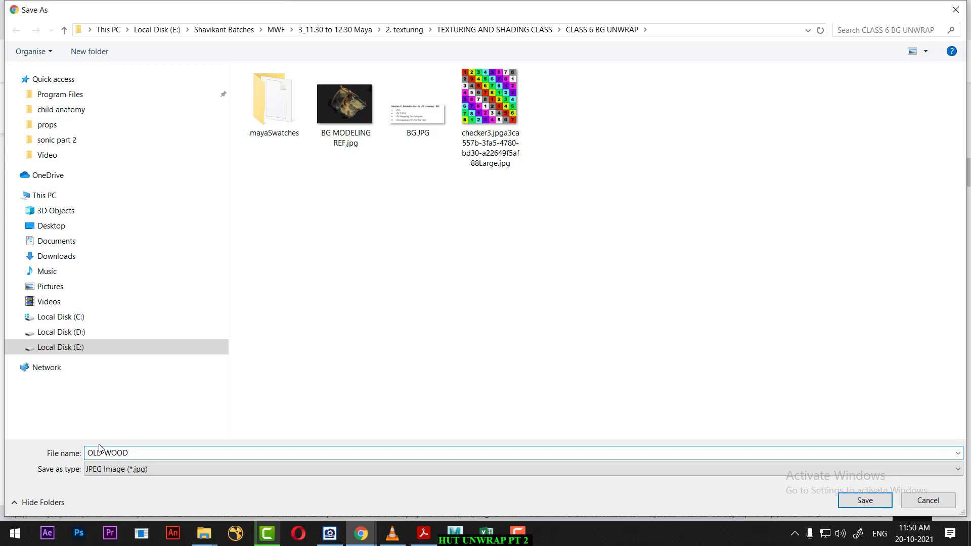
{"action": "key", "text": "Return"}
{"action": "left_click", "coordinate": [68, 513]}
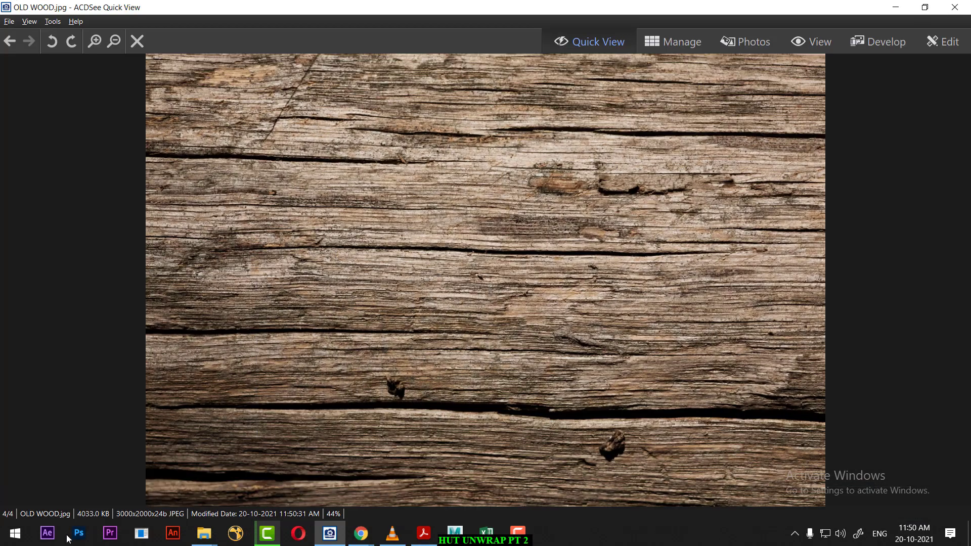
{"action": "left_click", "coordinate": [899, 7]}
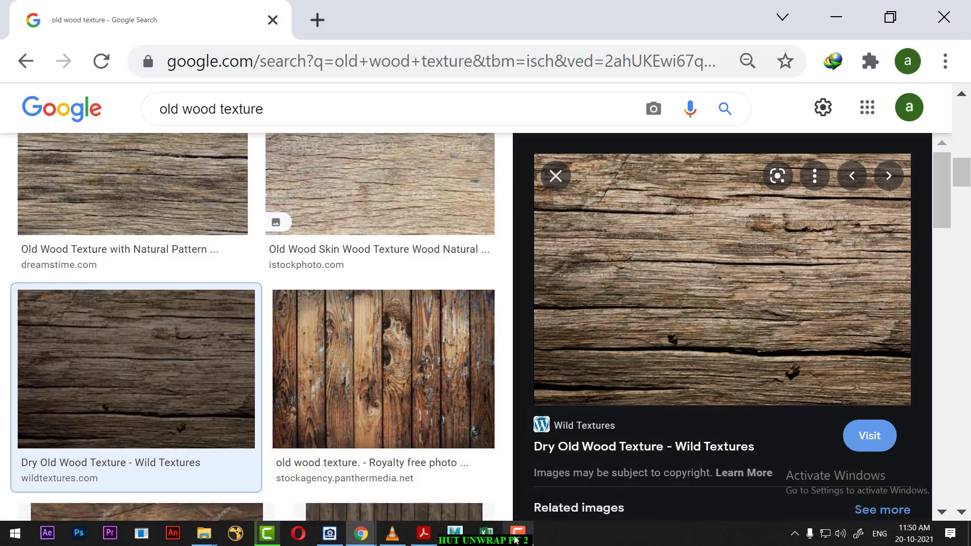
Step: Assign a new Blinn material to the pipe and rename it OLD_WOOD
{"action": "mouse_move", "coordinate": [454, 534]}
{"action": "left_click", "coordinate": [501, 470]}
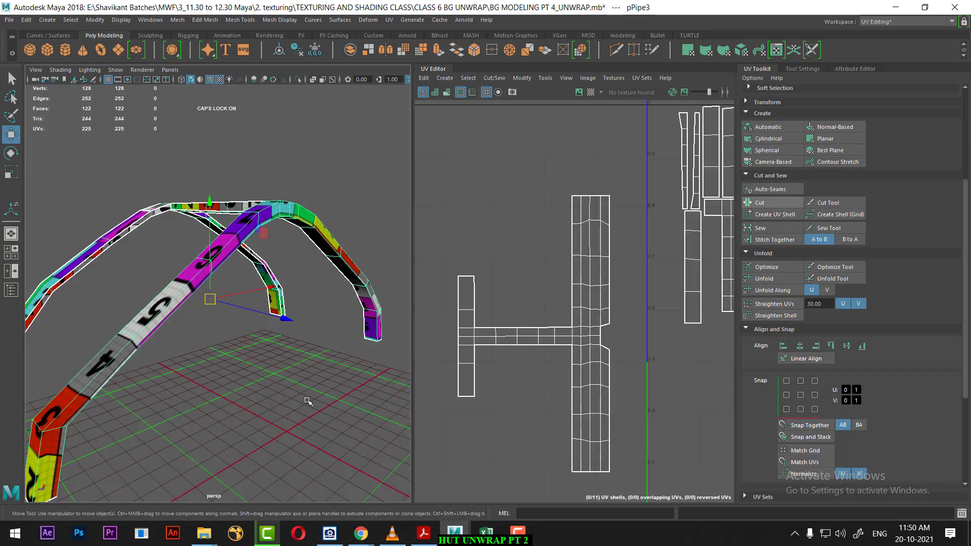
{"action": "left_click_drag", "start_coordinate": [308, 401], "coordinate": [317, 297], "text": "alt"}
{"action": "right_click", "coordinate": [285, 223]}
{"action": "mouse_move", "coordinate": [279, 481]}
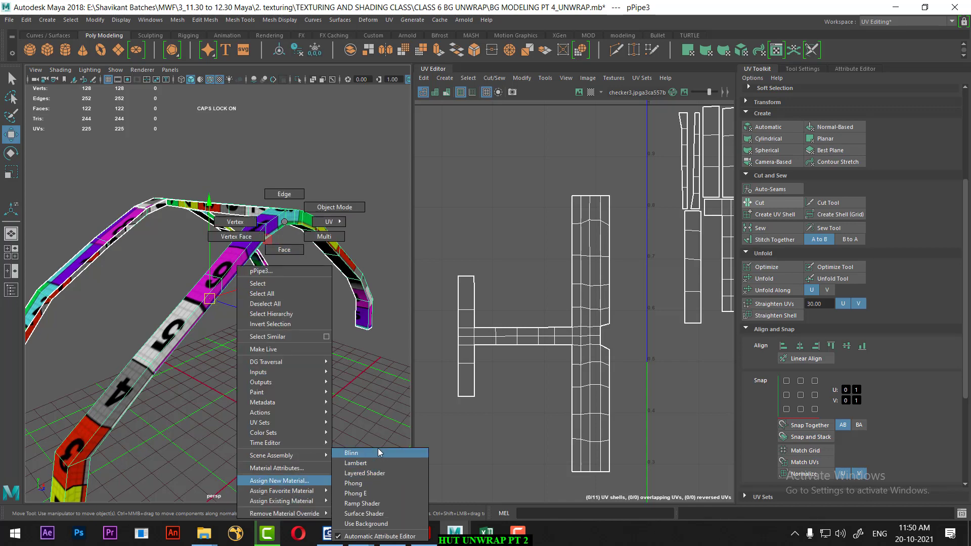
{"action": "left_click", "coordinate": [380, 452]}
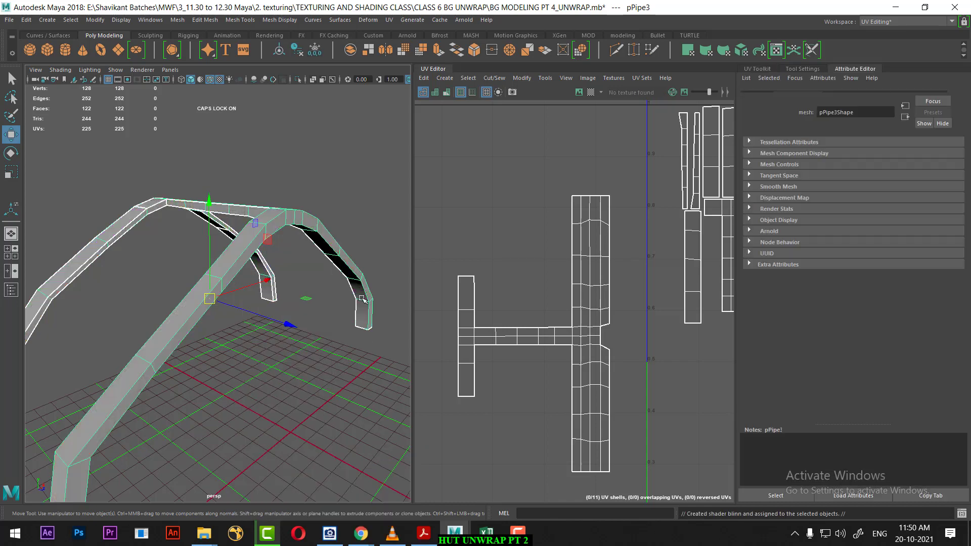
{"action": "right_click", "coordinate": [277, 222]}
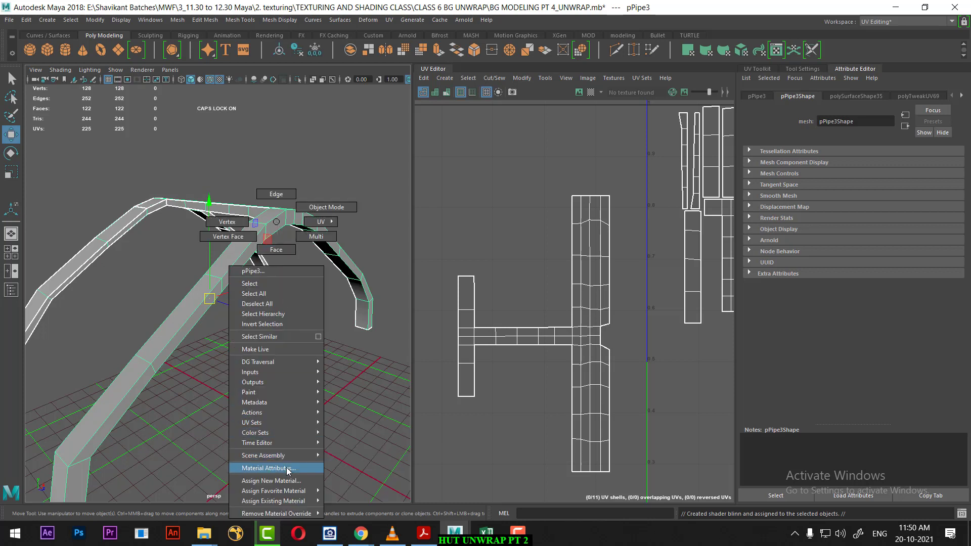
{"action": "left_click", "coordinate": [375, 455]}
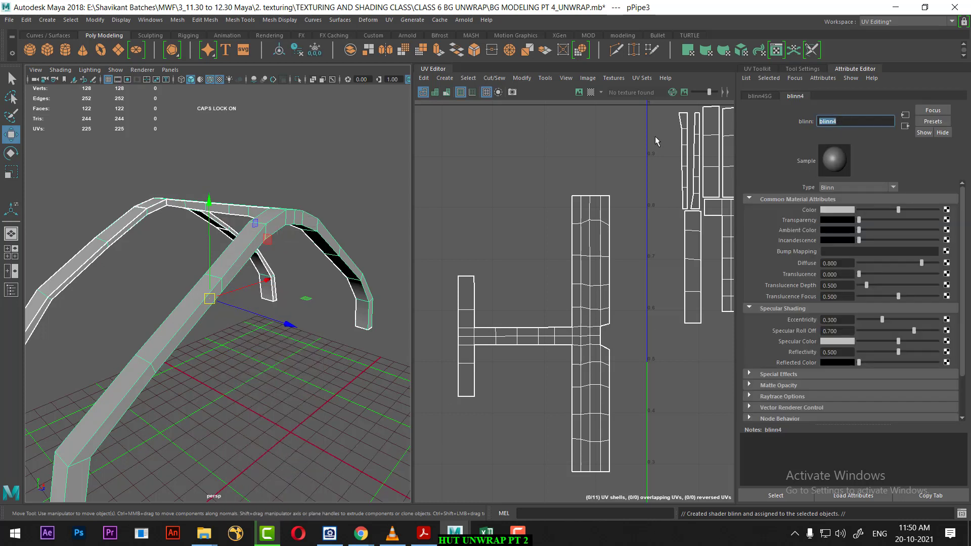
{"action": "type", "text": "OOD"}
{"action": "key", "text": "Return"}
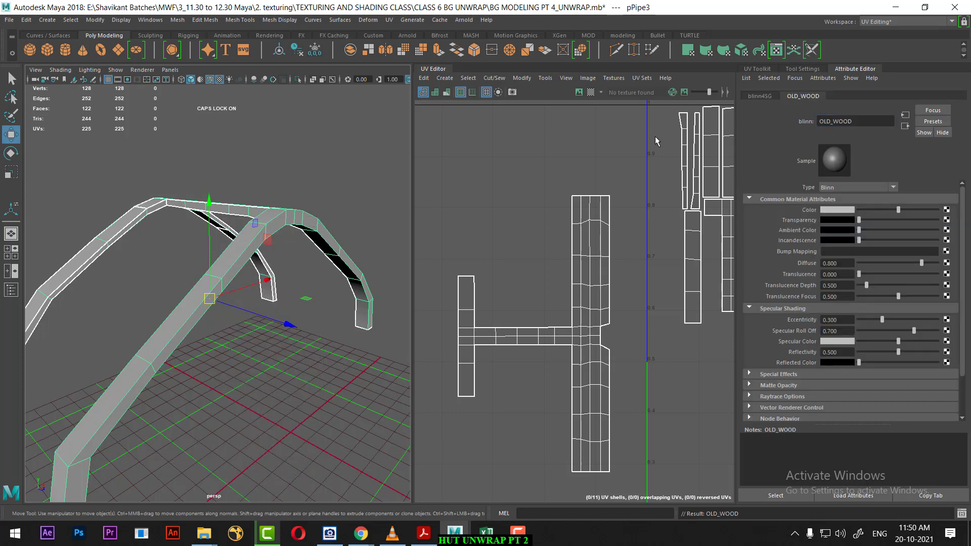
Step: Map OLD WOOD.jpg from CLASS 6 BG UNWRAP as a File texture on OLD_WOOD's colour
{"action": "left_click", "coordinate": [947, 210]}
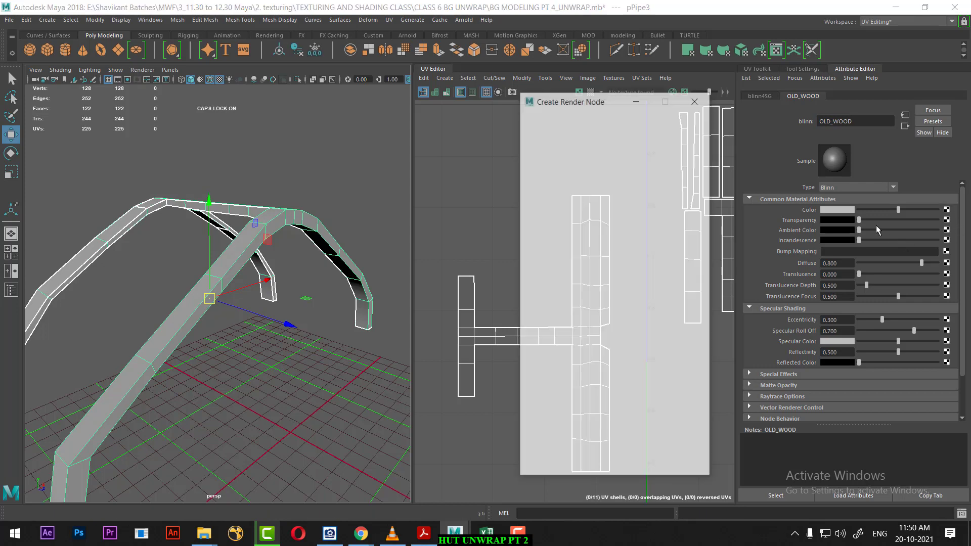
{"action": "left_click", "coordinate": [615, 198]}
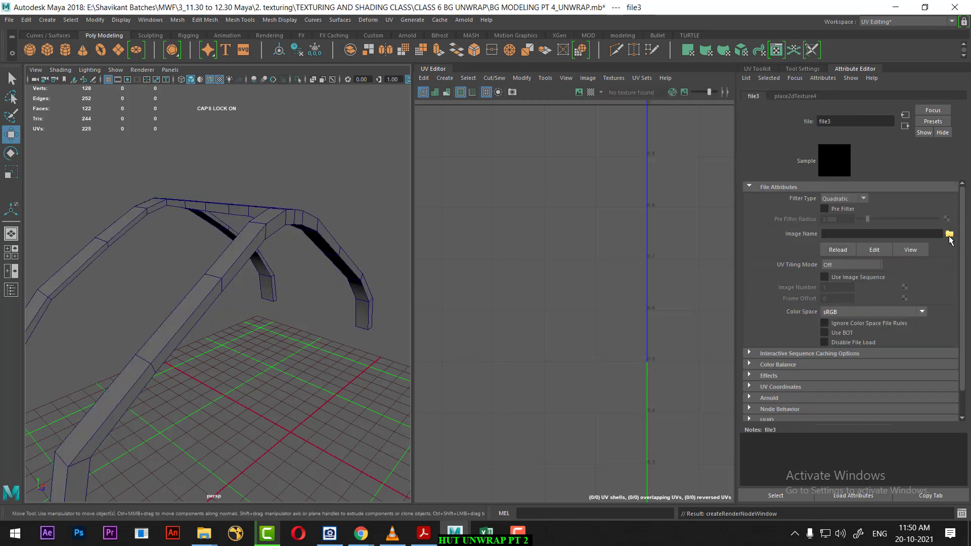
{"action": "left_click", "coordinate": [950, 233]}
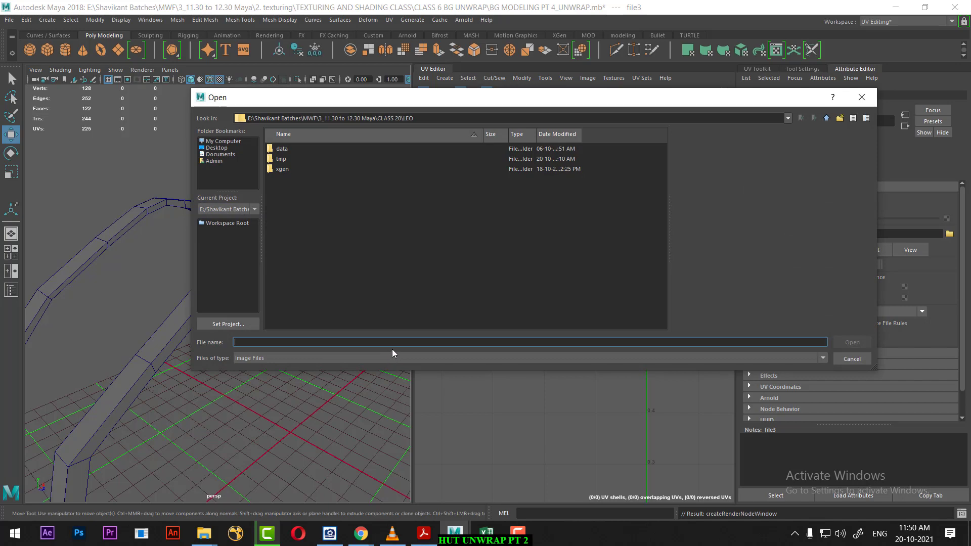
{"action": "type", "text": "E:\\Shavikant Batches\\MWF\\3_11.30 to 12.30 Maya\\2. texturing\\TEXTURING AND SHADING CLASS\\CLASS 6 BG UNWRAP"}
{"action": "key", "text": "Return"}
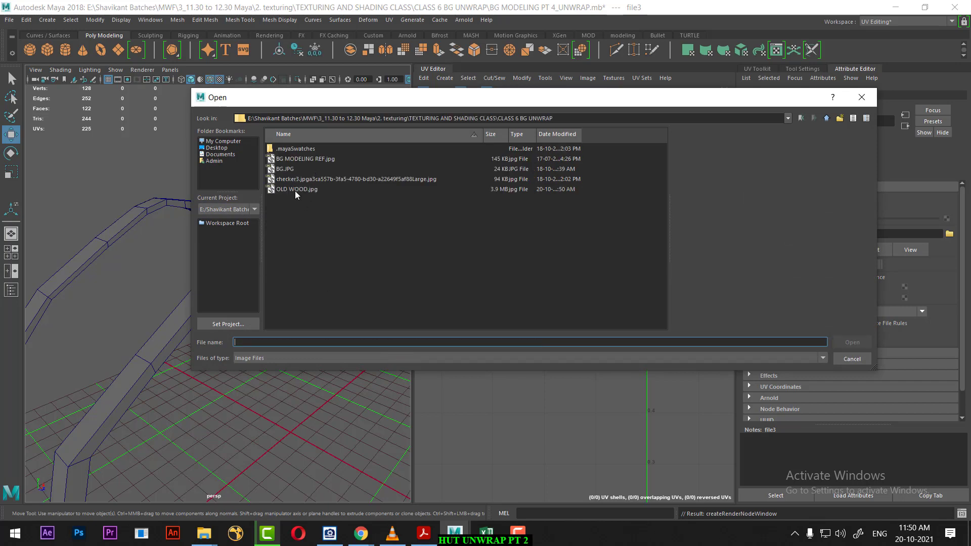
{"action": "left_click", "coordinate": [296, 191]}
{"action": "double_click", "coordinate": [295, 190]}
{"action": "mouse_move", "coordinate": [283, 354]}
{"action": "left_mouse_down", "text": "alt"}
{"action": "mouse_move", "coordinate": [298, 387]}
{"action": "mouse_move", "coordinate": [309, 342]}
{"action": "left_mouse_up", "text": "alt"}
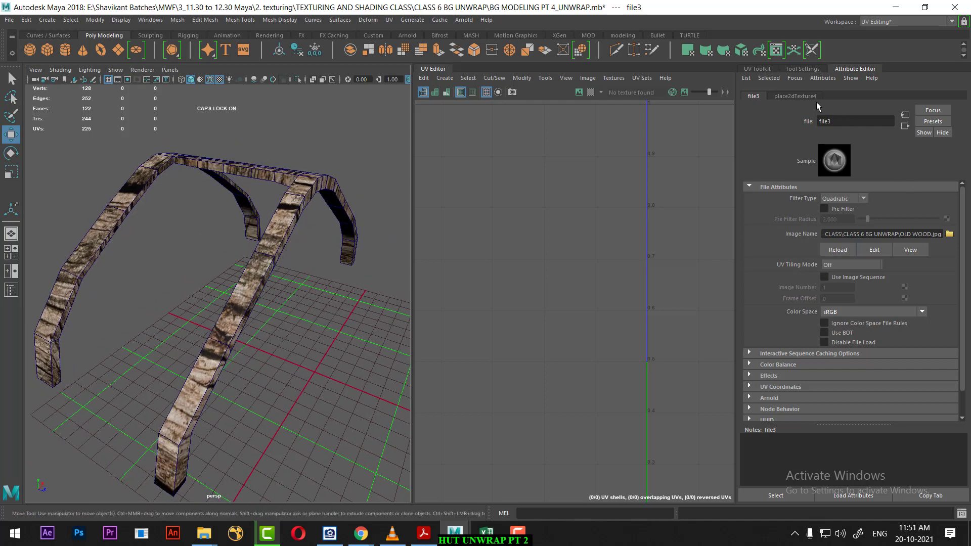
Step: Set the wood texture's Rotate UV to 90, with an interim Repeat UV of 3 by 3
{"action": "left_click", "coordinate": [802, 97]}
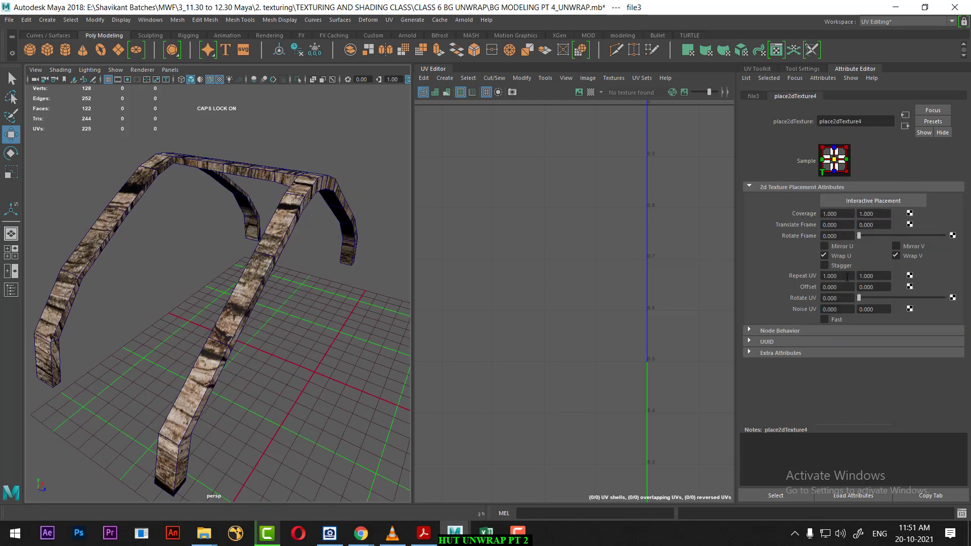
{"action": "type", "text": "3"}
{"action": "key", "text": "Tab"}
{"action": "type", "text": "3"}
{"action": "key", "text": "Return"}
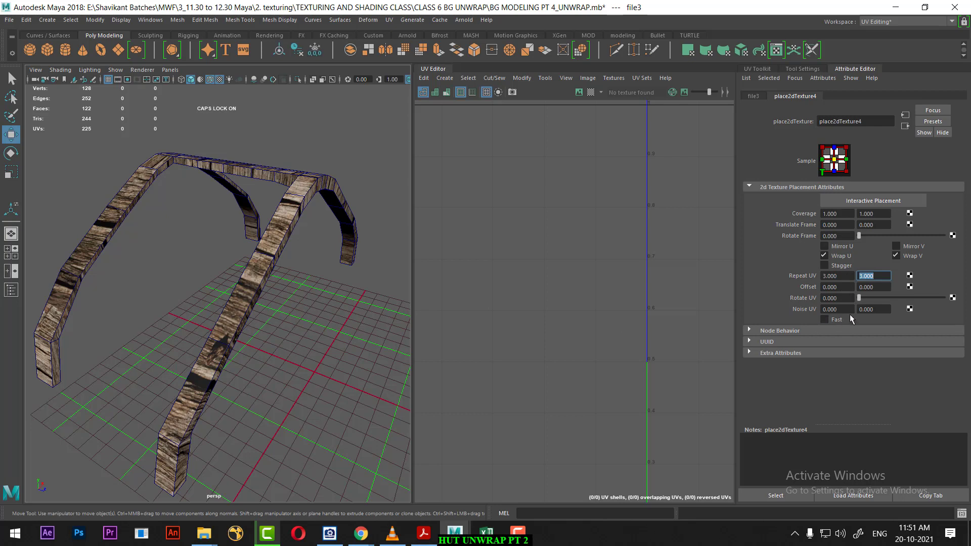
{"action": "type", "text": "45"}
{"action": "key", "text": "Return"}
{"action": "type", "text": "90"}
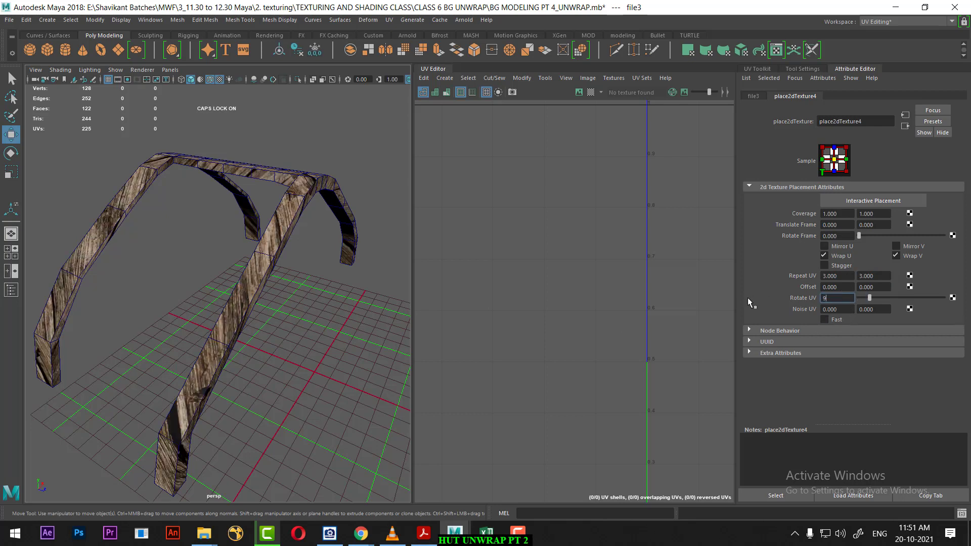
{"action": "key", "text": "Return"}
{"action": "mouse_move", "coordinate": [274, 339]}
{"action": "left_mouse_down", "text": "alt"}
{"action": "mouse_move", "coordinate": [184, 310]}
{"action": "mouse_move", "coordinate": [243, 301]}
{"action": "mouse_move", "coordinate": [305, 332]}
{"action": "mouse_move", "coordinate": [303, 350]}
{"action": "mouse_move", "coordinate": [360, 353]}
{"action": "left_mouse_up", "text": "alt"}
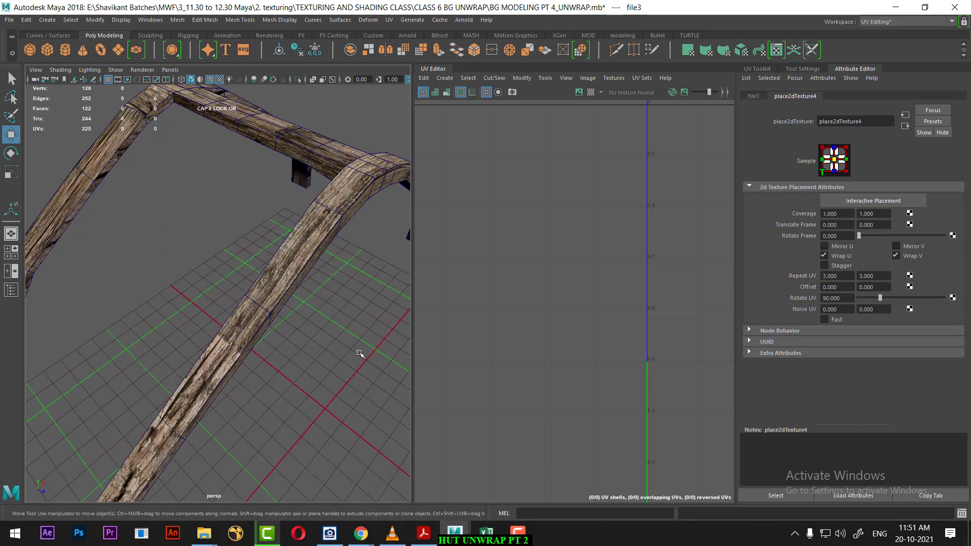
Step: Set Repeat UV to 9.4 along U and 1 along V
{"action": "type", "text": "5.5"}
{"action": "key", "text": "Return"}
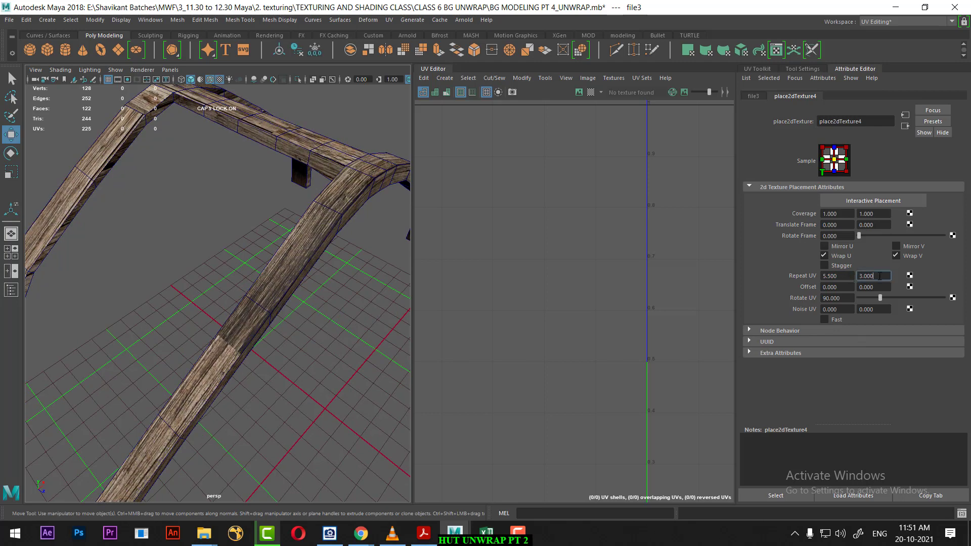
{"action": "type", "text": "1"}
{"action": "key", "text": "Return"}
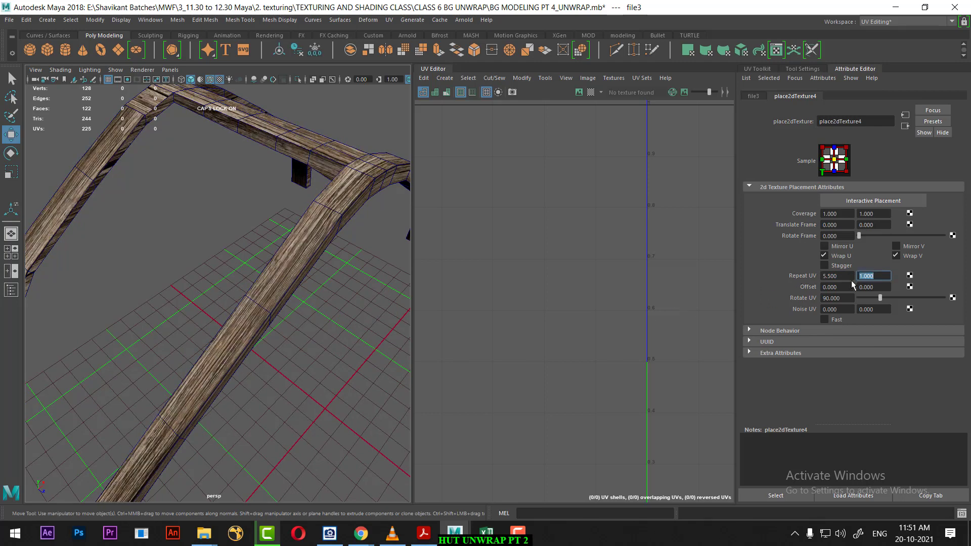
{"action": "left_click_drag", "start_coordinate": [843, 278], "coordinate": [866, 277], "text": "ctrl"}
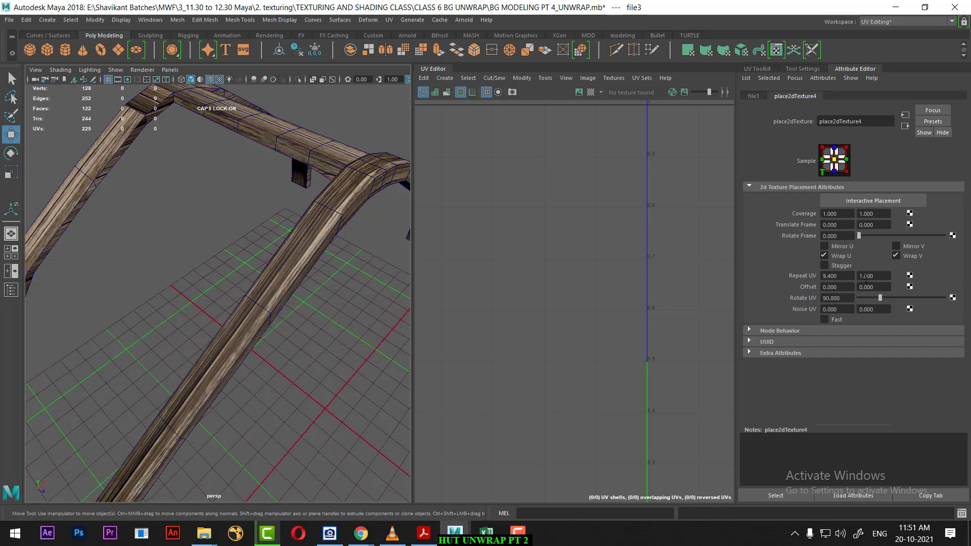
{"action": "right_click_drag", "start_coordinate": [304, 260], "coordinate": [313, 237]}
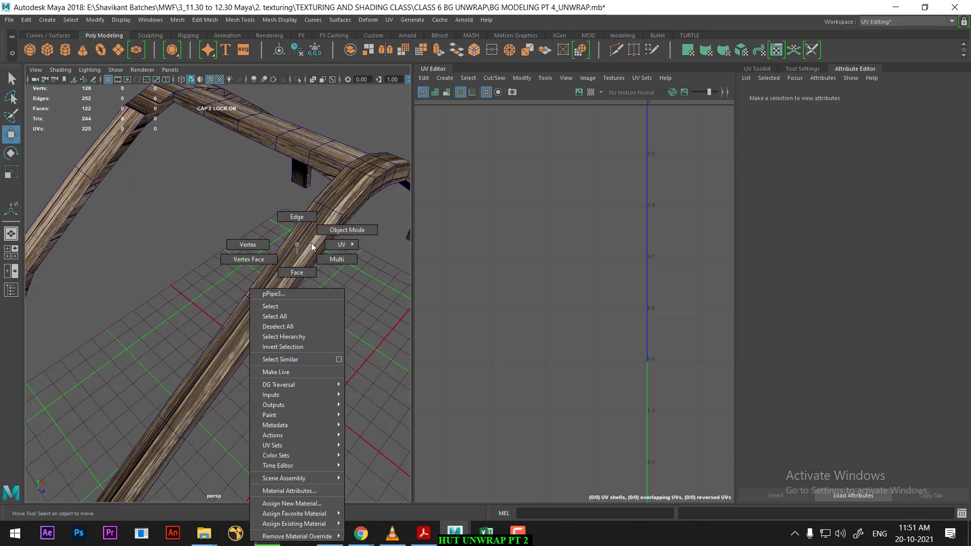
{"action": "left_click", "coordinate": [311, 260]}
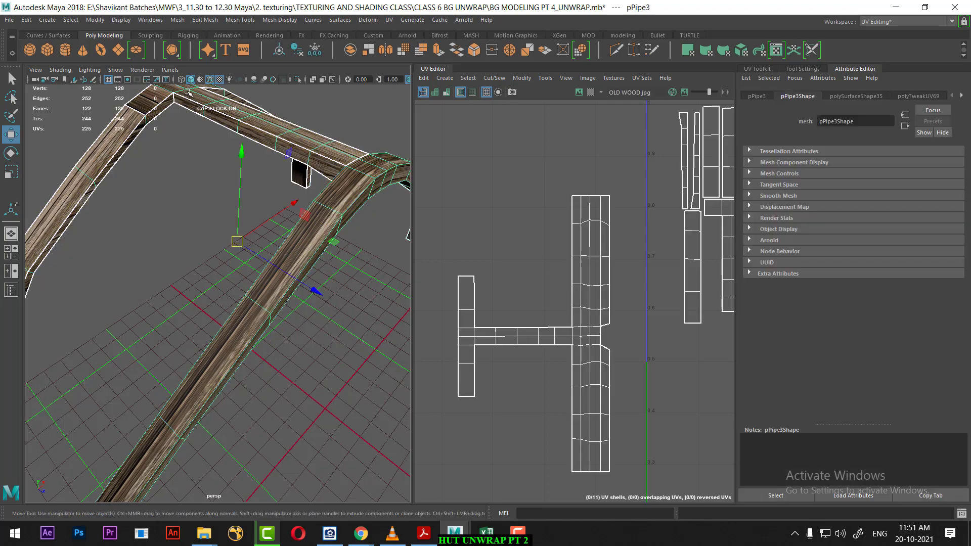
{"action": "left_click", "coordinate": [181, 80]}
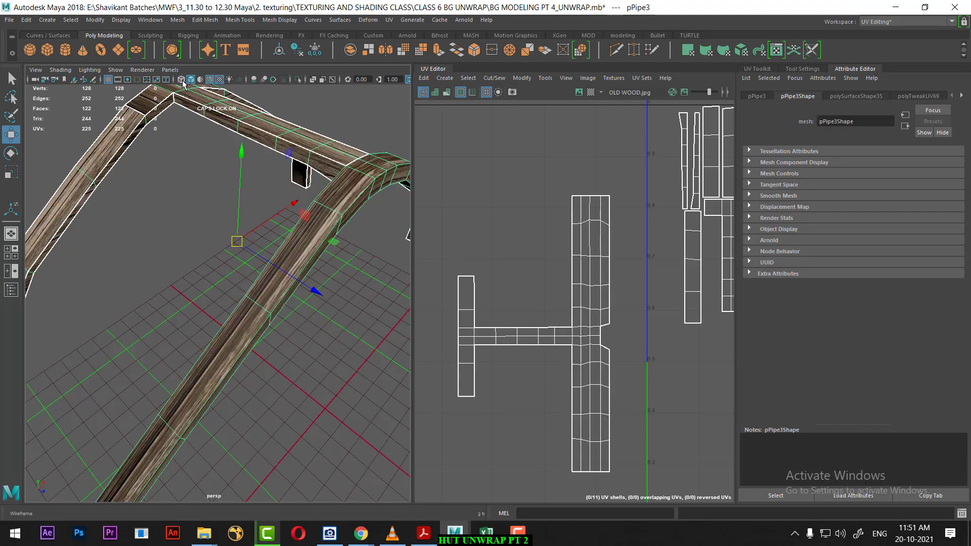
{"action": "left_click", "coordinate": [181, 80]}
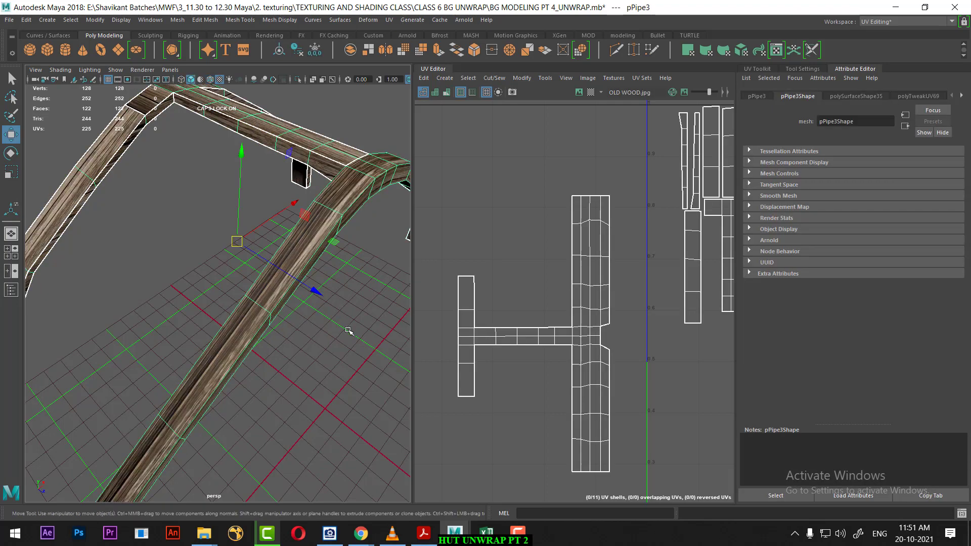
{"action": "left_click", "coordinate": [255, 288]}
{"action": "mouse_move", "coordinate": [256, 289]}
{"action": "left_mouse_down", "text": "alt"}
{"action": "mouse_move", "coordinate": [262, 321]}
{"action": "mouse_move", "coordinate": [286, 350]}
{"action": "mouse_move", "coordinate": [239, 303]}
{"action": "mouse_move", "coordinate": [199, 329]}
{"action": "mouse_move", "coordinate": [232, 305]}
{"action": "mouse_move", "coordinate": [191, 324]}
{"action": "mouse_move", "coordinate": [247, 338]}
{"action": "mouse_move", "coordinate": [211, 301]}
{"action": "mouse_move", "coordinate": [239, 336]}
{"action": "mouse_move", "coordinate": [233, 329]}
{"action": "left_mouse_up", "text": "alt"}
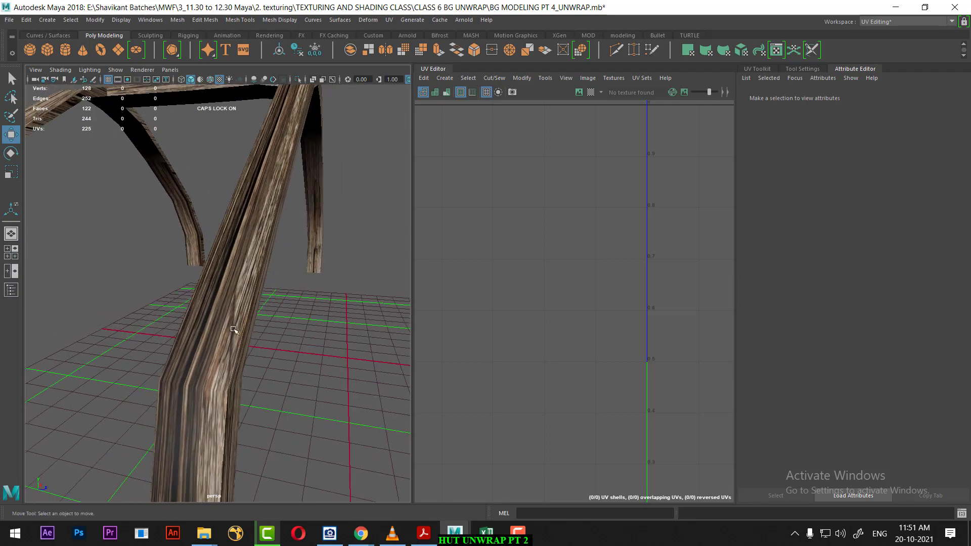
{"action": "mouse_move", "coordinate": [198, 412]}
{"action": "left_mouse_down", "text": "alt"}
{"action": "mouse_move", "coordinate": [336, 271]}
{"action": "mouse_move", "coordinate": [213, 264]}
{"action": "left_mouse_up", "text": "alt"}
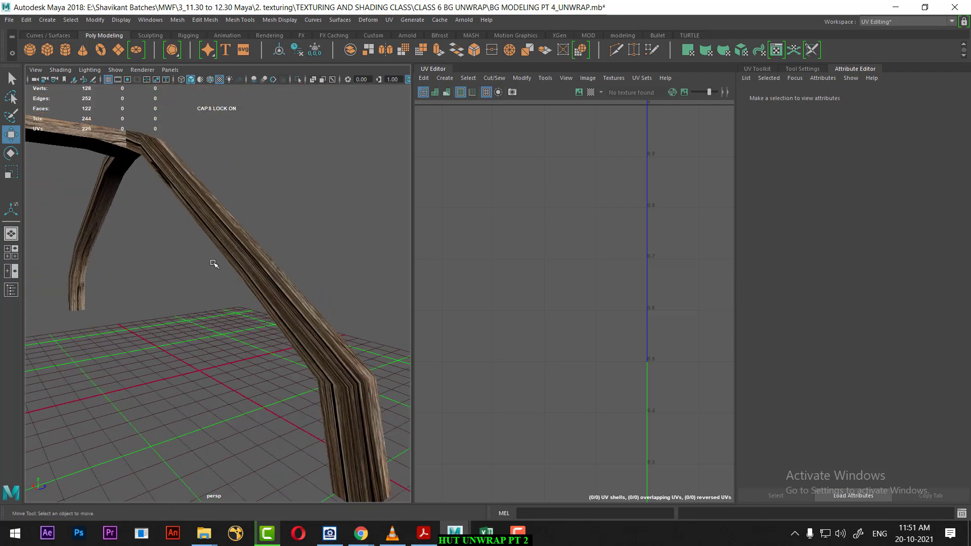
{"action": "mouse_move", "coordinate": [326, 397]}
{"action": "left_mouse_down", "text": "alt"}
{"action": "mouse_move", "coordinate": [347, 401]}
{"action": "mouse_move", "coordinate": [244, 347]}
{"action": "mouse_move", "coordinate": [216, 279]}
{"action": "mouse_move", "coordinate": [196, 325]}
{"action": "mouse_move", "coordinate": [174, 327]}
{"action": "left_mouse_up", "text": "alt"}
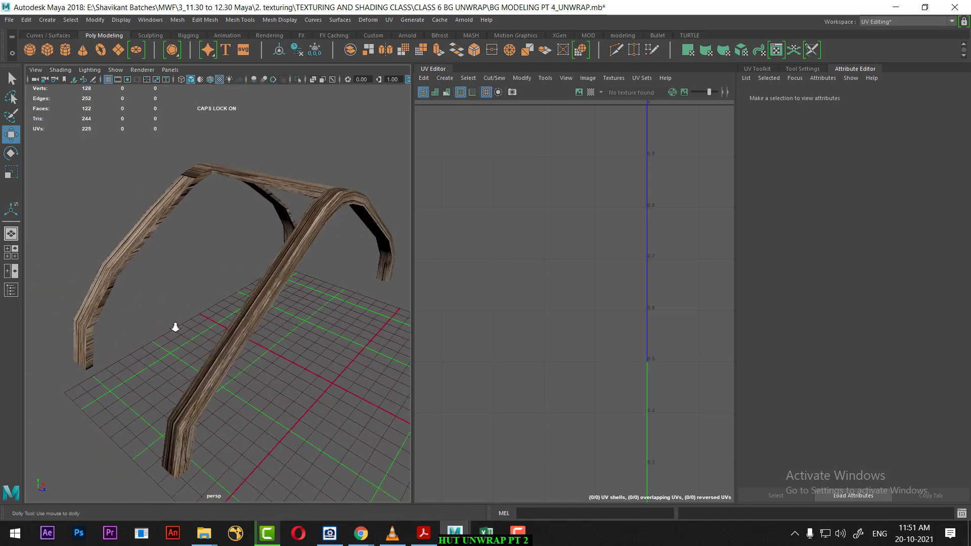
{"action": "scroll", "coordinate": [154, 292], "scroll_direction": "up", "scroll_amount": 3}
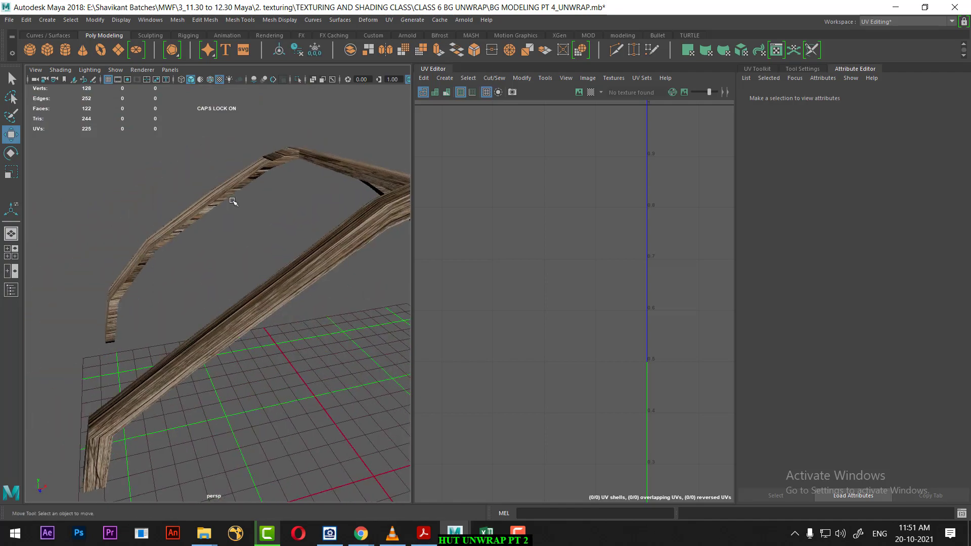
{"action": "mouse_move", "coordinate": [233, 202]}
{"action": "left_mouse_down", "text": "alt"}
{"action": "mouse_move", "coordinate": [310, 250]}
{"action": "mouse_move", "coordinate": [353, 241]}
{"action": "mouse_move", "coordinate": [202, 275]}
{"action": "mouse_move", "coordinate": [131, 246]}
{"action": "mouse_move", "coordinate": [256, 242]}
{"action": "mouse_move", "coordinate": [214, 286]}
{"action": "mouse_move", "coordinate": [228, 303]}
{"action": "mouse_move", "coordinate": [191, 298]}
{"action": "mouse_move", "coordinate": [325, 310]}
{"action": "mouse_move", "coordinate": [314, 316]}
{"action": "mouse_move", "coordinate": [197, 293]}
{"action": "mouse_move", "coordinate": [325, 195]}
{"action": "mouse_move", "coordinate": [324, 242]}
{"action": "left_mouse_up", "text": "alt"}
Step: Lower the wood texture's place2dTexture4 Repeat UV U to 3 (trying 5 first) on the pipe
{"action": "left_click", "coordinate": [319, 191]}
{"action": "right_click", "coordinate": [324, 174]}
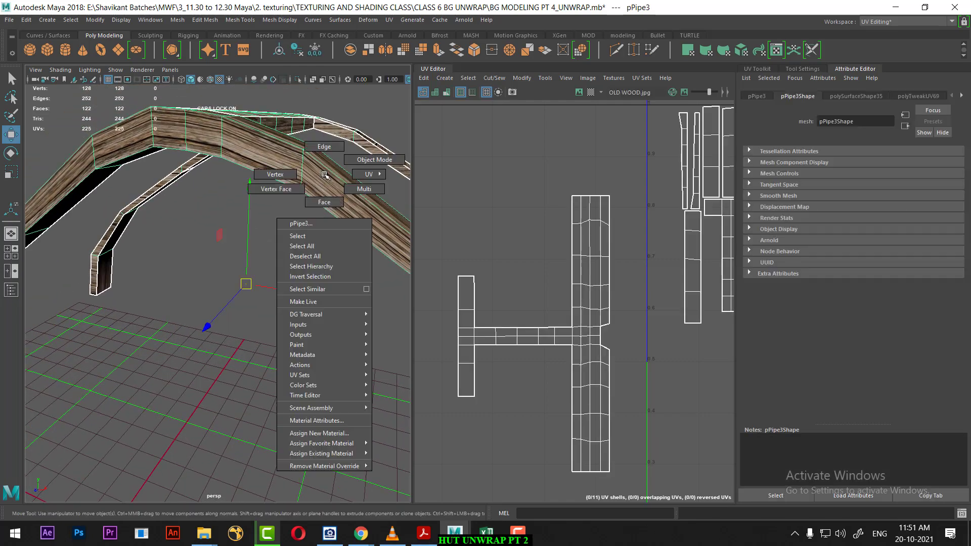
{"action": "left_click", "coordinate": [333, 423]}
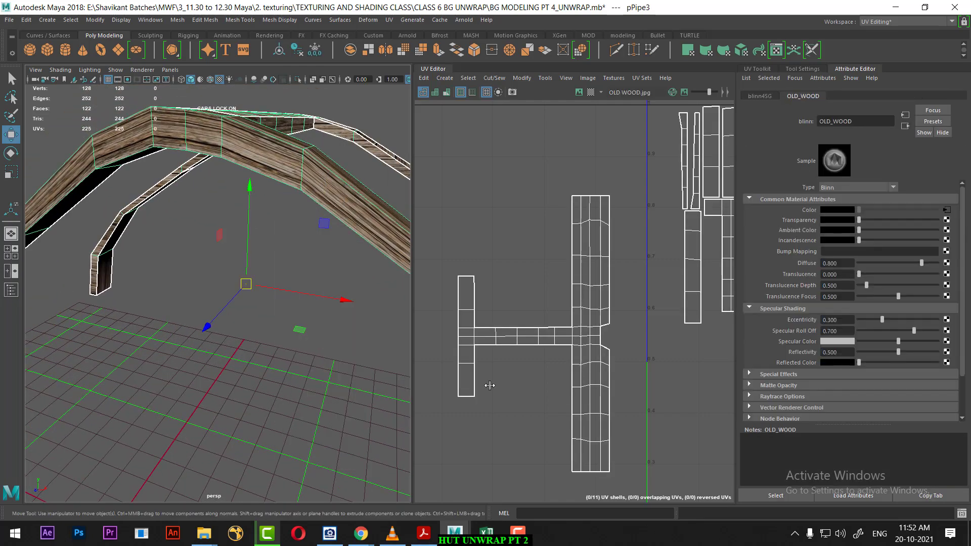
{"action": "left_click", "coordinate": [946, 209]}
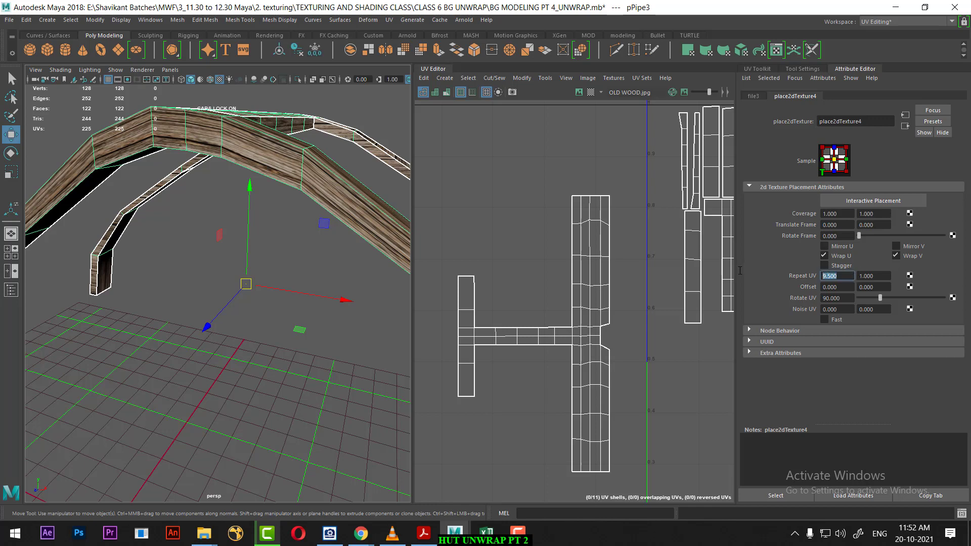
{"action": "type", "text": "5"}
{"action": "key", "text": "Return"}
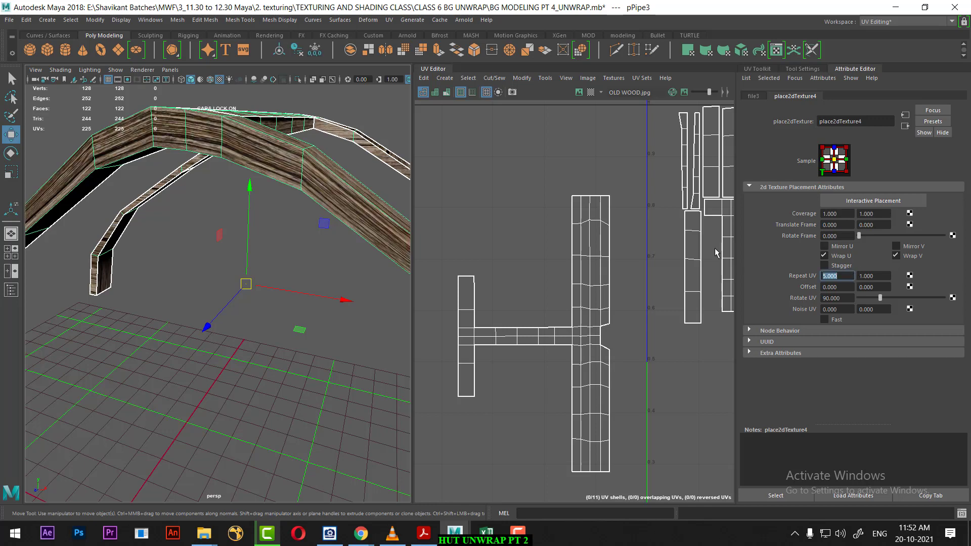
{"action": "type", "text": "3"}
{"action": "key", "text": "Return"}
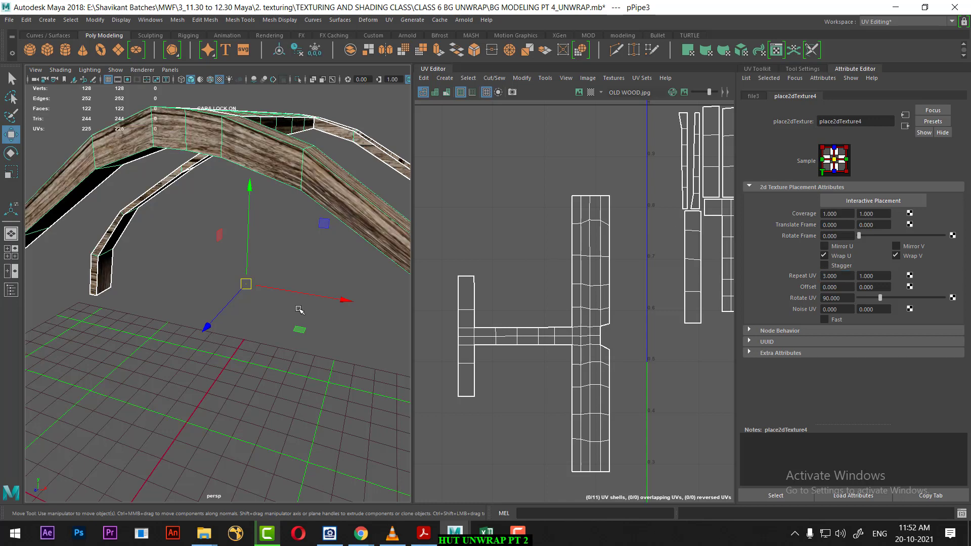
{"action": "left_click", "coordinate": [299, 309]}
{"action": "left_click_drag", "start_coordinate": [234, 373], "coordinate": [305, 303], "text": "alt"}
Step: Give the OLD_WOOD blinn eccentricity 0 and a black specular colour for a matte look
{"action": "right_click_drag", "start_coordinate": [306, 303], "coordinate": [347, 301], "text": "alt"}
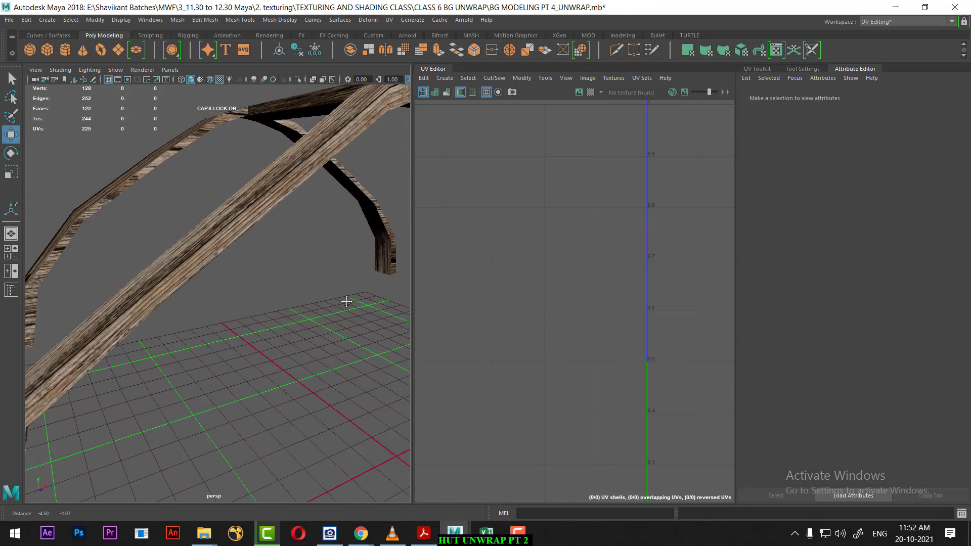
{"action": "mouse_move", "coordinate": [347, 301]}
{"action": "left_mouse_down", "text": "alt"}
{"action": "mouse_move", "coordinate": [288, 372]}
{"action": "mouse_move", "coordinate": [304, 373]}
{"action": "mouse_move", "coordinate": [293, 273]}
{"action": "left_mouse_up", "text": "alt"}
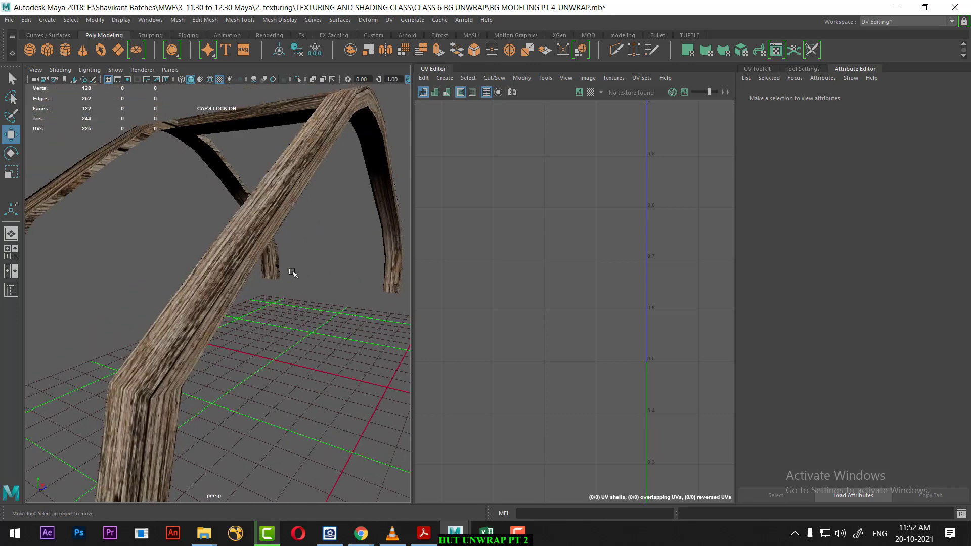
{"action": "left_click", "coordinate": [271, 221]}
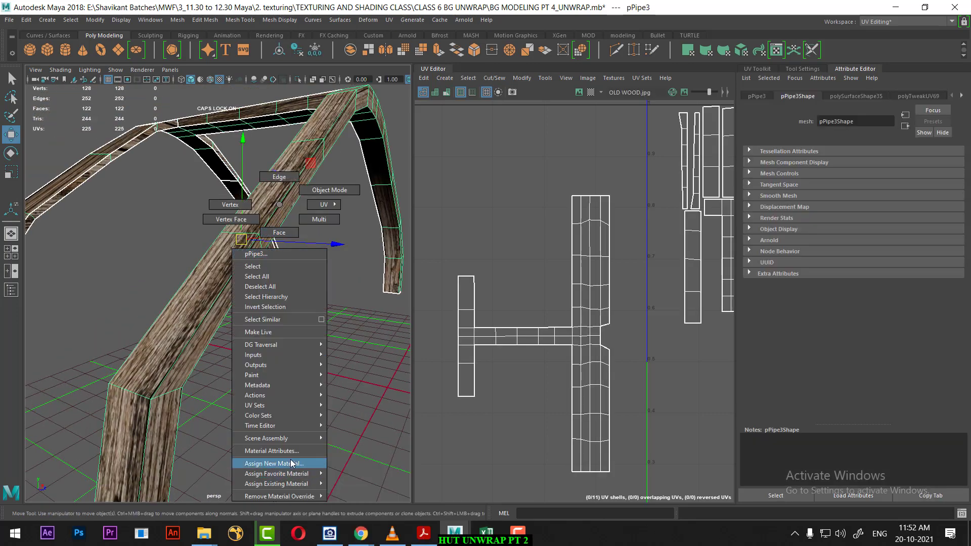
{"action": "right_click_drag", "start_coordinate": [270, 221], "coordinate": [294, 465]}
{"action": "left_click", "coordinate": [465, 184]}
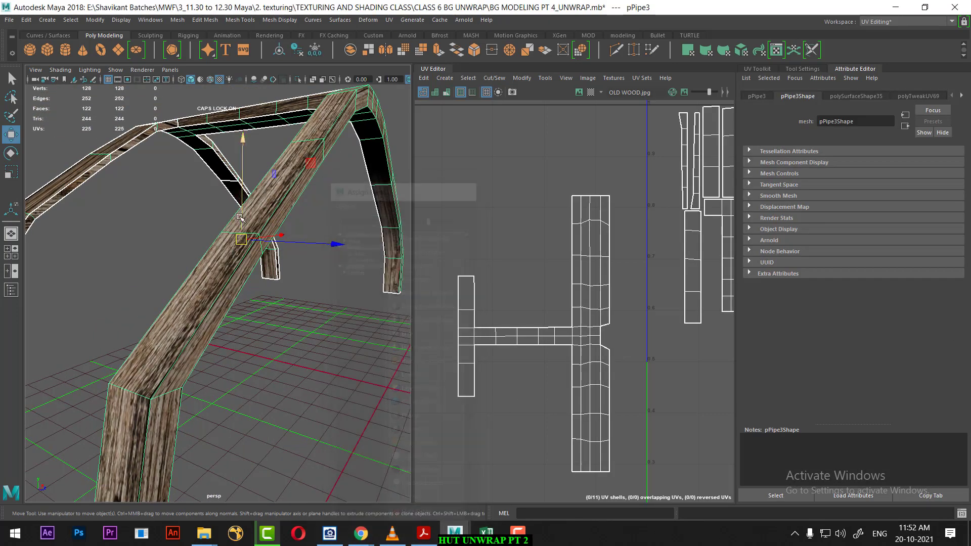
{"action": "right_click_drag", "start_coordinate": [247, 217], "coordinate": [259, 462]}
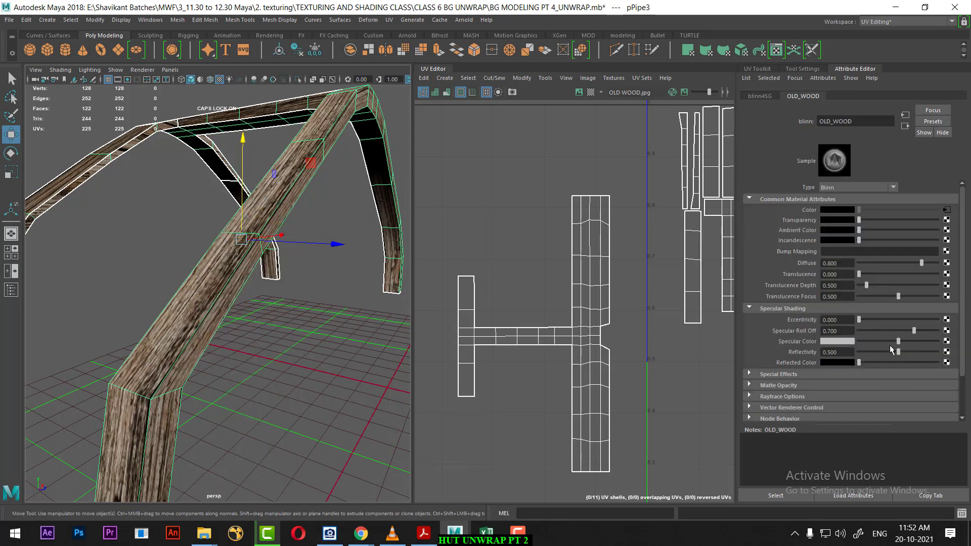
{"action": "left_click_drag", "start_coordinate": [892, 342], "coordinate": [860, 339]}
{"action": "left_click_drag", "start_coordinate": [276, 352], "coordinate": [321, 397], "text": "alt"}
{"action": "left_click", "coordinate": [330, 446]}
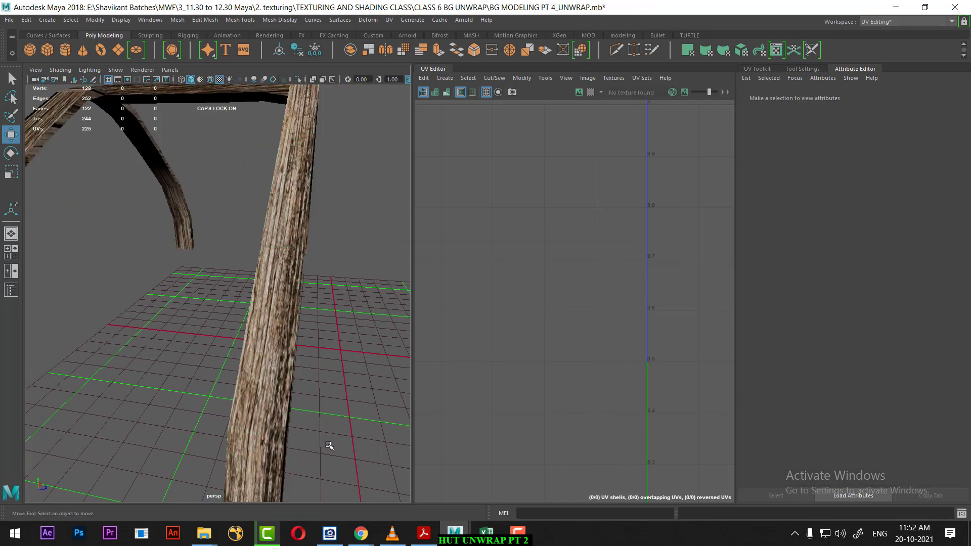
{"action": "mouse_move", "coordinate": [329, 446]}
{"action": "left_mouse_down", "text": "alt"}
{"action": "mouse_move", "coordinate": [265, 423]}
{"action": "mouse_move", "coordinate": [173, 418]}
{"action": "mouse_move", "coordinate": [225, 440]}
{"action": "mouse_move", "coordinate": [172, 372]}
{"action": "mouse_move", "coordinate": [210, 373]}
{"action": "mouse_move", "coordinate": [298, 253]}
{"action": "left_mouse_up", "text": "alt"}
{"action": "scroll", "coordinate": [262, 414], "scroll_direction": "down", "scroll_amount": 2}
Step: Assign the existing COLOR_CHECKER material to pPipe3, replacing the wood
{"action": "left_click", "coordinate": [286, 234]}
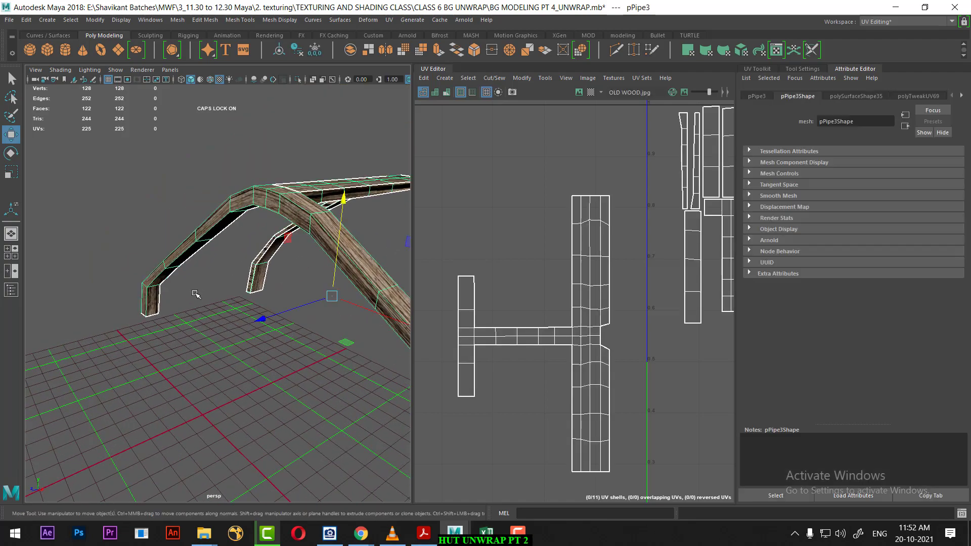
{"action": "left_click_drag", "start_coordinate": [197, 295], "coordinate": [305, 284], "text": "alt"}
{"action": "left_click", "coordinate": [313, 342]}
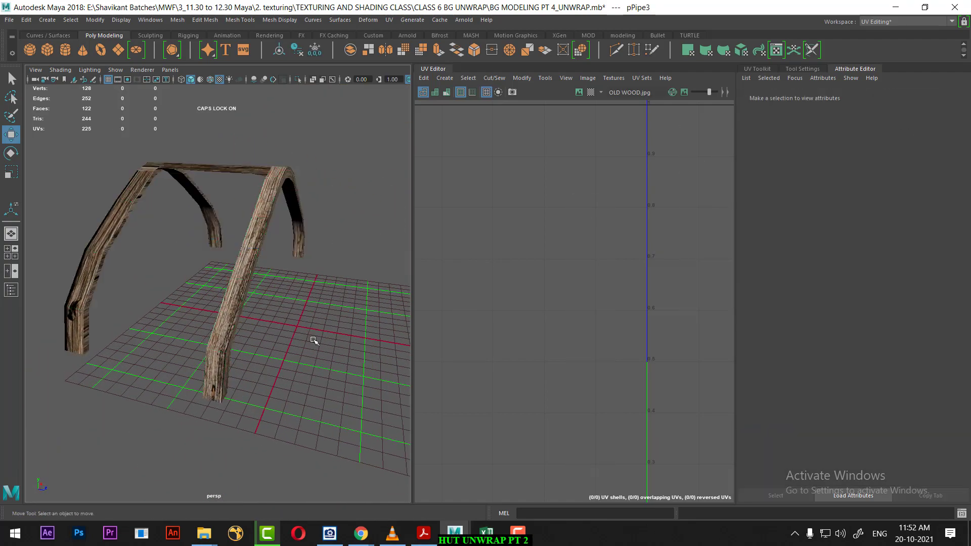
{"action": "left_click", "coordinate": [261, 296]}
{"action": "mouse_move", "coordinate": [239, 244]}
{"action": "right_mouse_down"}
{"action": "mouse_move", "coordinate": [248, 526]}
{"action": "mouse_move", "coordinate": [322, 513]}
{"action": "right_mouse_up"}
{"action": "left_click", "coordinate": [314, 470]}
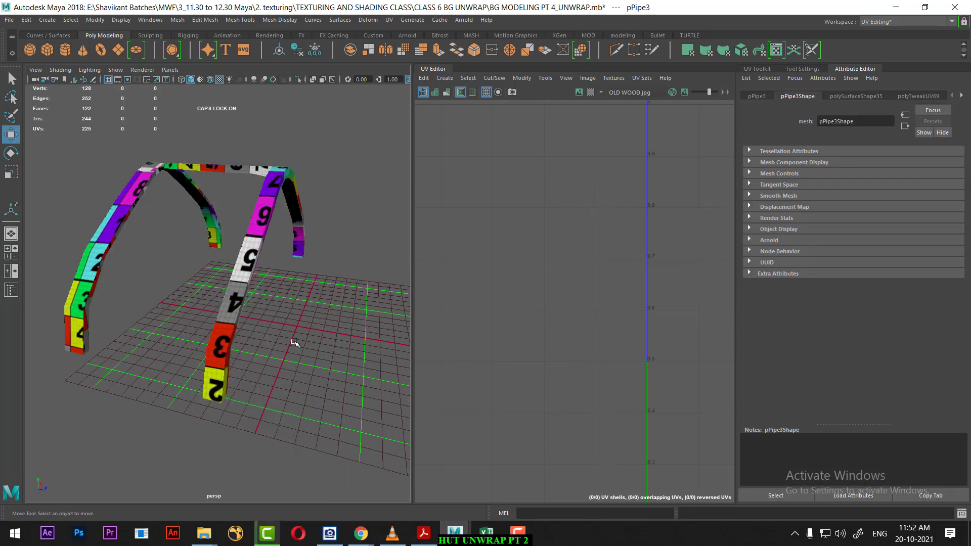
{"action": "left_click", "coordinate": [250, 281]}
{"action": "left_click_drag", "start_coordinate": [250, 282], "coordinate": [438, 342], "text": "alt"}
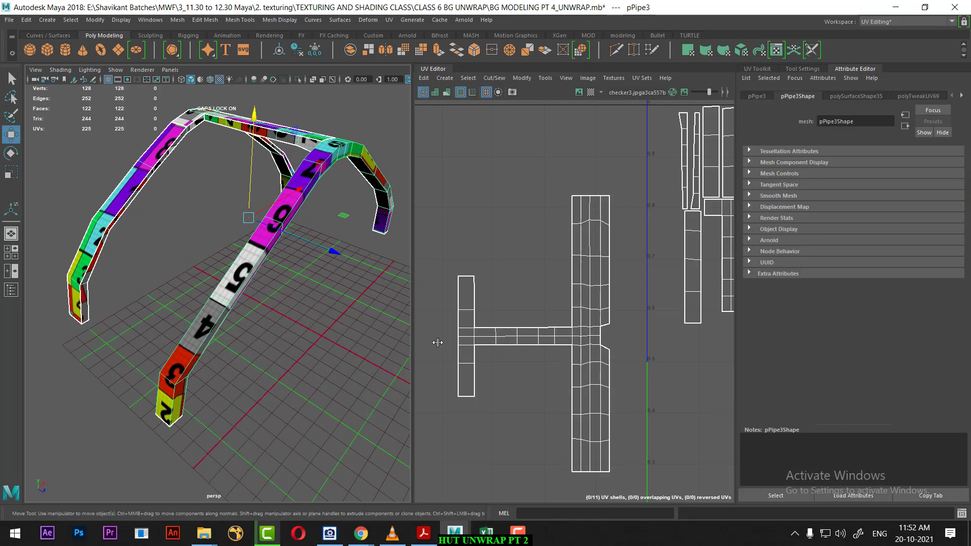
{"action": "mouse_move", "coordinate": [385, 405]}
{"action": "left_mouse_down", "text": "alt"}
{"action": "mouse_move", "coordinate": [278, 319]}
{"action": "mouse_move", "coordinate": [250, 213]}
{"action": "left_mouse_up", "text": "alt"}
Step: Select 20 faces on the pipe and frame their UVs in the UV Editor
{"action": "right_click_drag", "start_coordinate": [249, 212], "coordinate": [250, 237]}
{"action": "left_click_drag", "start_coordinate": [249, 237], "coordinate": [158, 294], "text": "alt"}
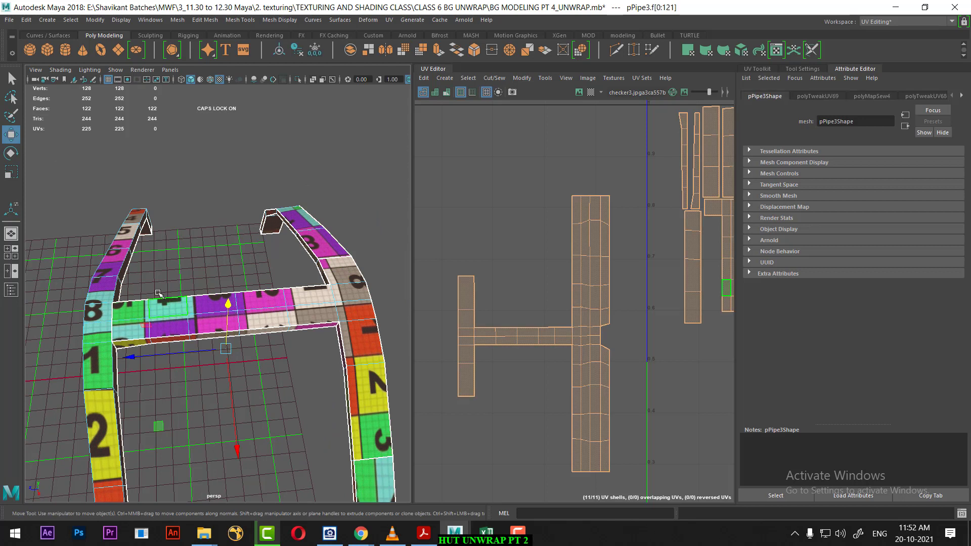
{"action": "left_click_drag", "start_coordinate": [261, 366], "coordinate": [260, 366]}
{"action": "middle_click_drag", "start_coordinate": [582, 303], "coordinate": [638, 298], "text": "alt"}
{"action": "scroll", "coordinate": [638, 298], "scroll_direction": "up", "scroll_amount": 3}
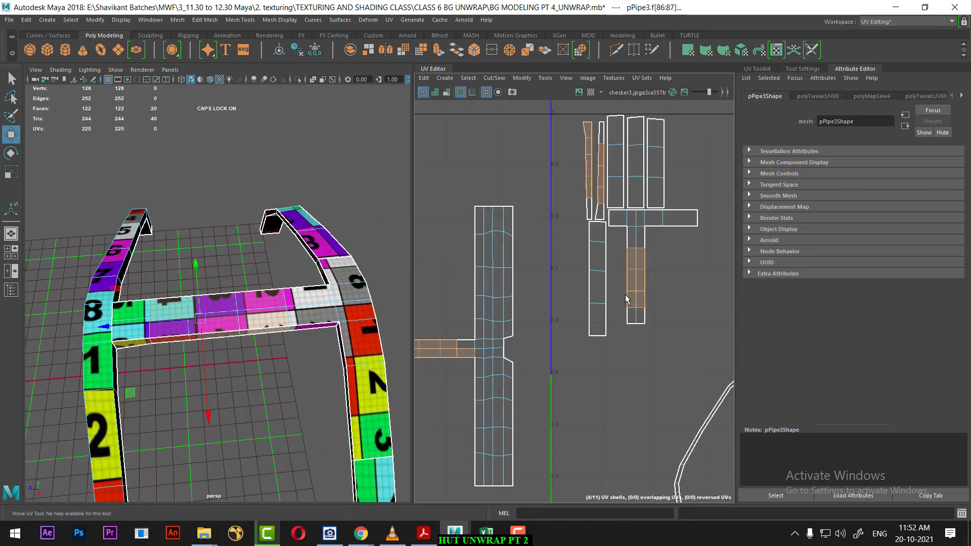
{"action": "scroll", "coordinate": [640, 296], "scroll_direction": "down", "scroll_amount": 1}
{"action": "scroll", "coordinate": [641, 283], "scroll_direction": "down", "scroll_amount": 1}
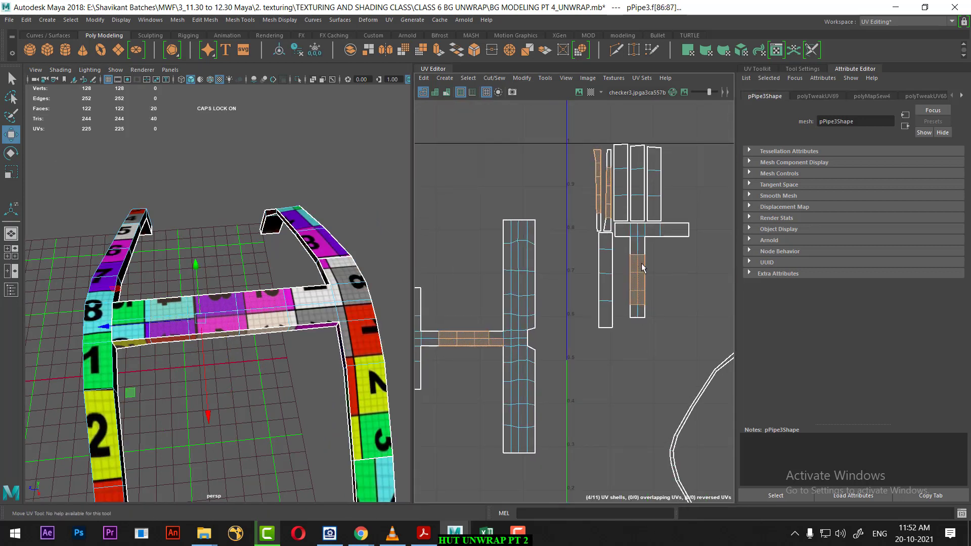
Step: Select two edges on the vertical UV strip and bring up the UV Toolkit
{"action": "right_click_drag", "start_coordinate": [641, 261], "coordinate": [638, 202]}
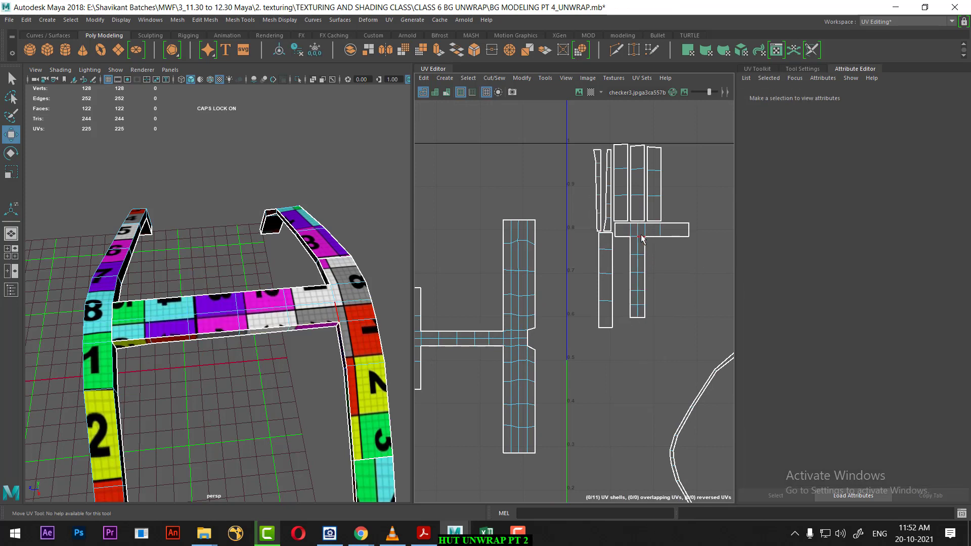
{"action": "left_click", "coordinate": [640, 251]}
{"action": "scroll", "coordinate": [640, 251], "scroll_direction": "up", "scroll_amount": 1}
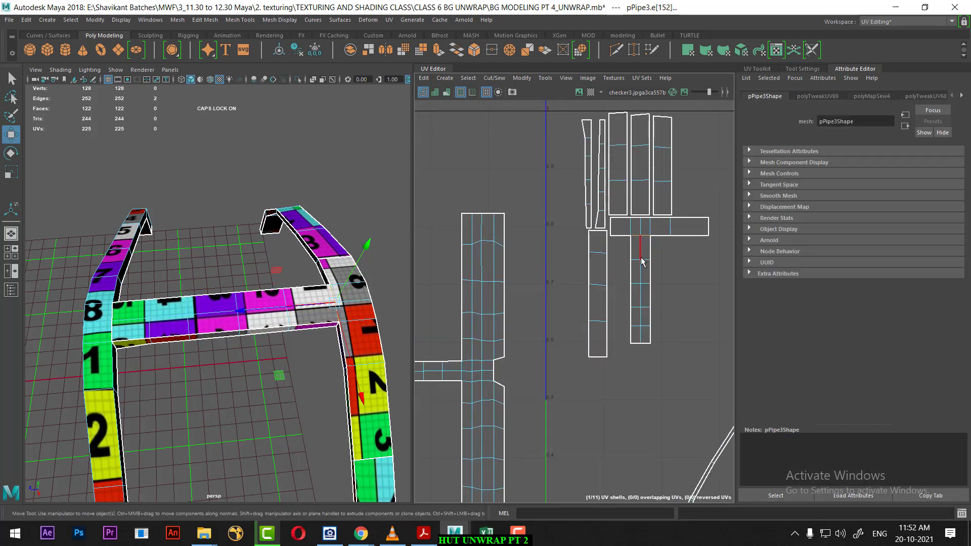
{"action": "left_click", "coordinate": [640, 274], "text": "shift"}
{"action": "middle_click_drag", "start_coordinate": [640, 273], "coordinate": [648, 275], "text": "alt"}
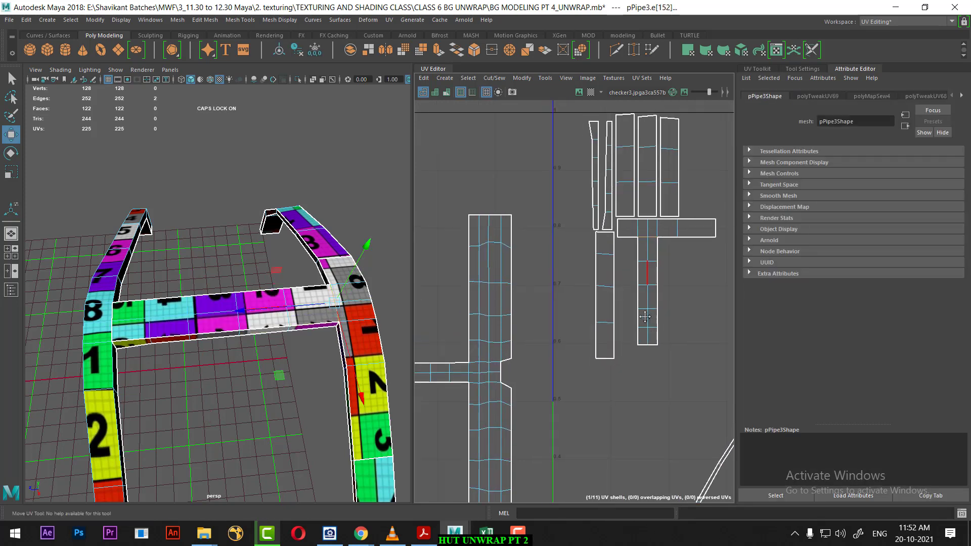
{"action": "left_click", "coordinate": [799, 69]}
{"action": "left_click", "coordinate": [759, 68]}
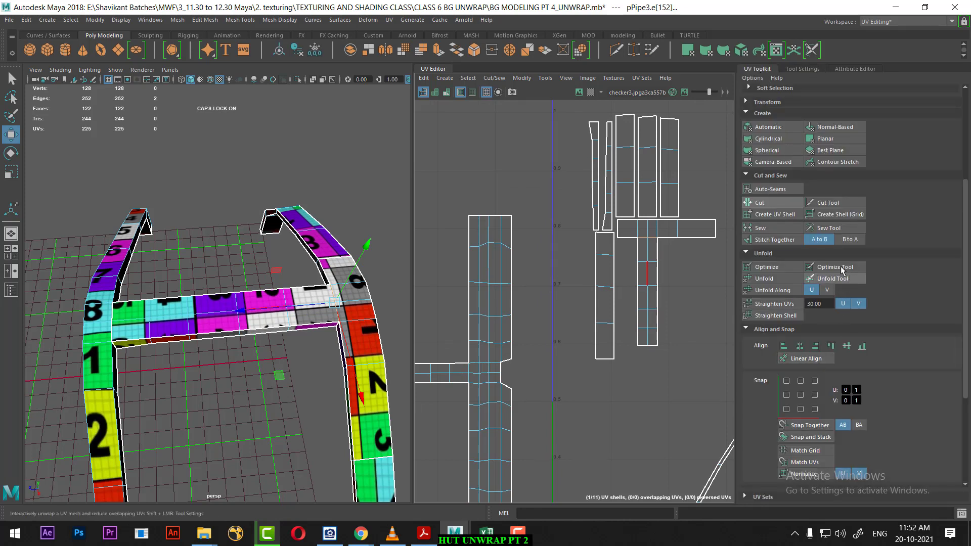
Step: Cut the vertical strip along the two edges and move the cut shells aside
{"action": "left_click", "coordinate": [771, 203]}
{"action": "middle_click_drag", "start_coordinate": [593, 262], "coordinate": [624, 236], "text": "alt"}
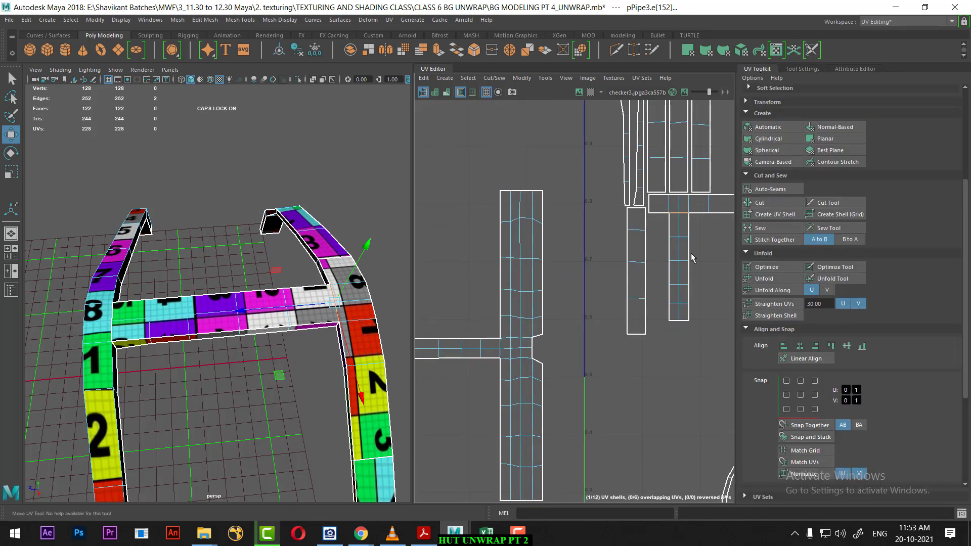
{"action": "right_click_drag", "start_coordinate": [693, 250], "coordinate": [700, 267]}
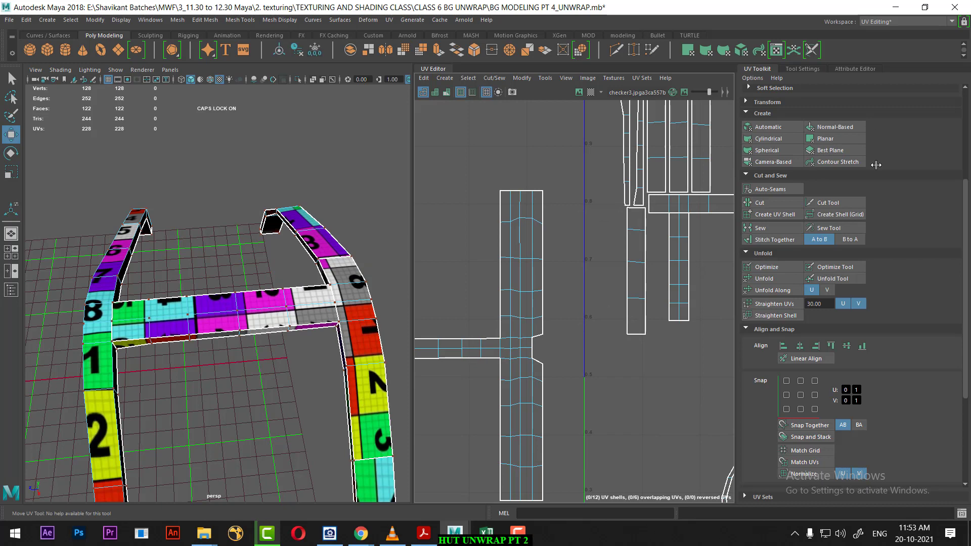
{"action": "scroll", "coordinate": [876, 165], "scroll_direction": "up", "scroll_amount": 3}
{"action": "scroll", "coordinate": [856, 162], "scroll_direction": "up", "scroll_amount": 2}
{"action": "left_click", "coordinate": [850, 97]}
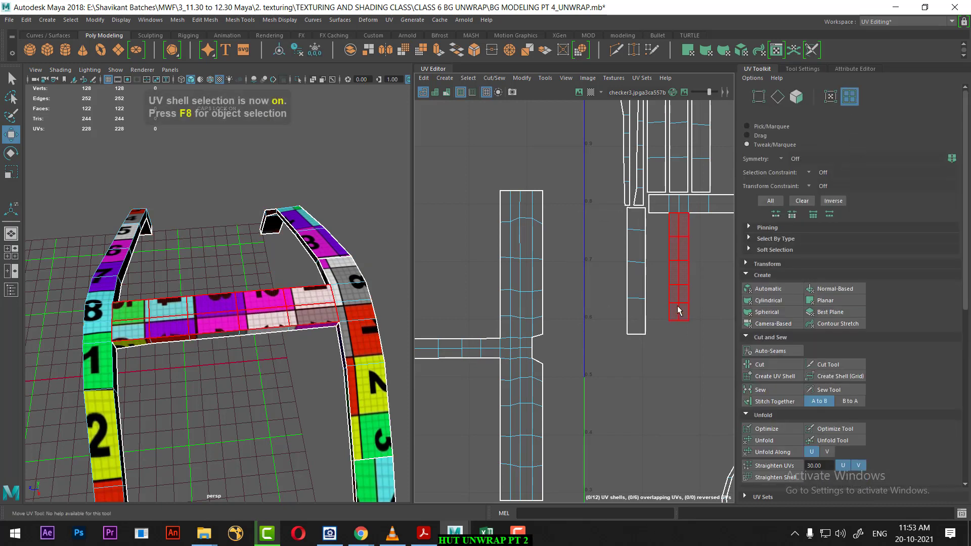
{"action": "left_click", "coordinate": [678, 305]}
{"action": "left_click_drag", "start_coordinate": [678, 306], "coordinate": [475, 257]}
{"action": "middle_click_drag", "start_coordinate": [477, 257], "coordinate": [599, 299], "text": "alt"}
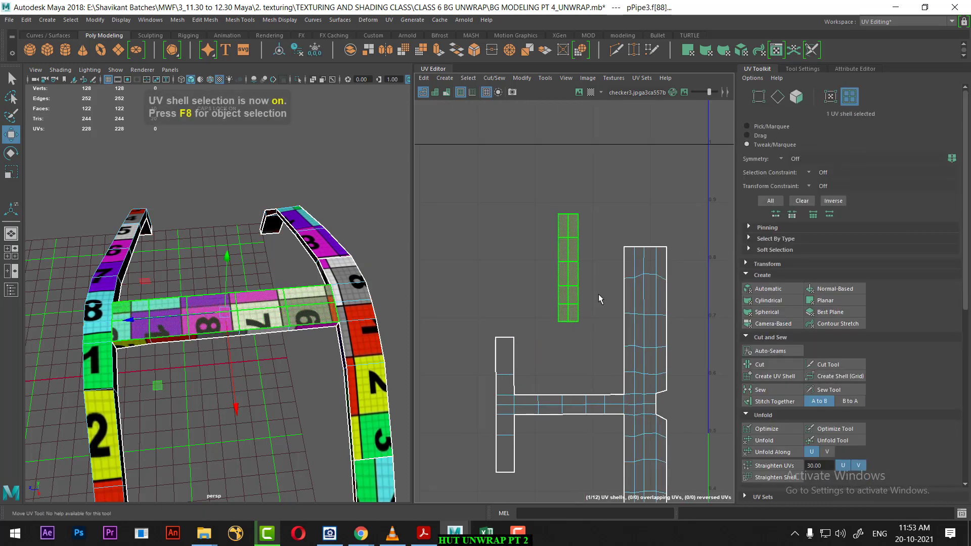
{"action": "left_click_drag", "start_coordinate": [560, 252], "coordinate": [550, 234]}
Step: Stitch the small strip shell onto its neighbour along its border edges
{"action": "middle_click_drag", "start_coordinate": [551, 234], "coordinate": [537, 262], "text": "alt"}
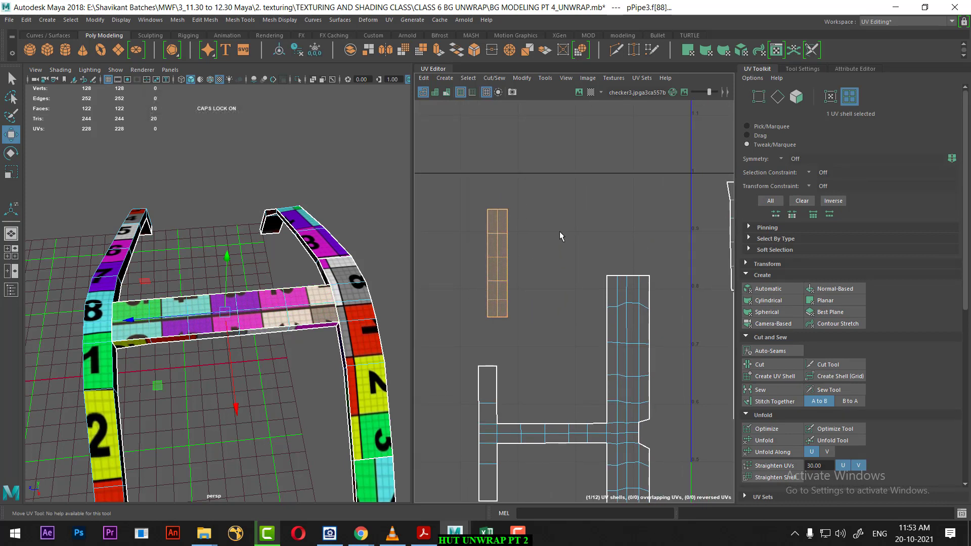
{"action": "right_click_drag", "start_coordinate": [560, 232], "coordinate": [548, 195]}
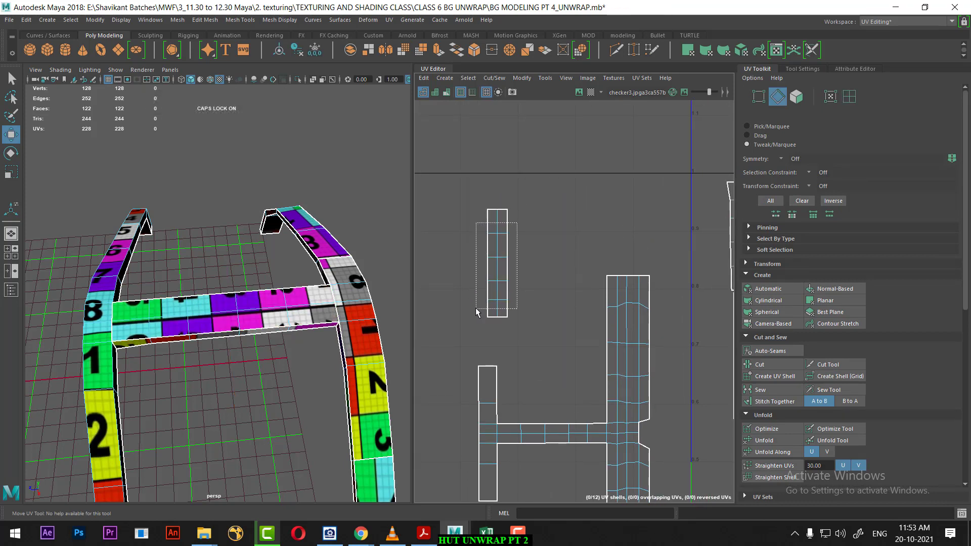
{"action": "left_click_drag", "start_coordinate": [476, 308], "coordinate": [476, 309]}
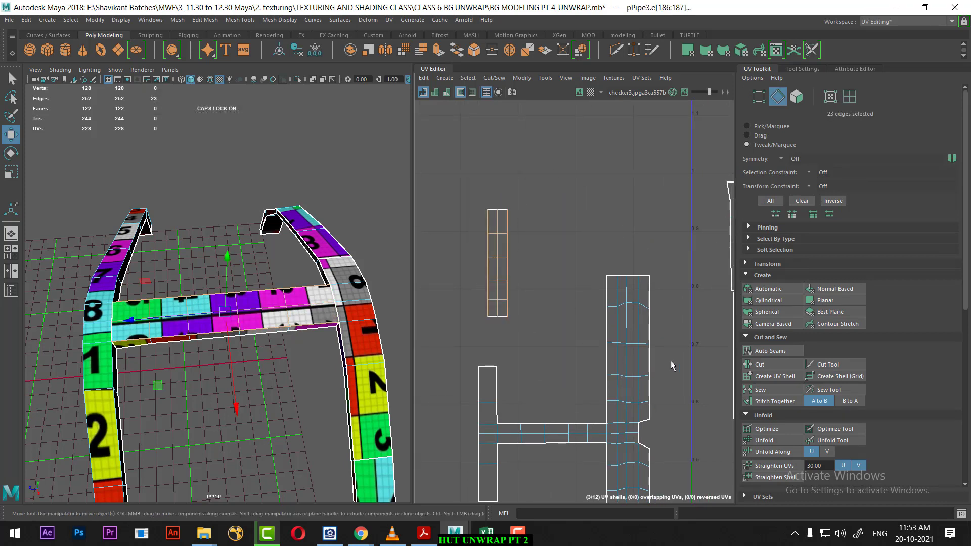
{"action": "left_click", "coordinate": [782, 403]}
{"action": "scroll", "coordinate": [529, 321], "scroll_direction": "down", "scroll_amount": 1}
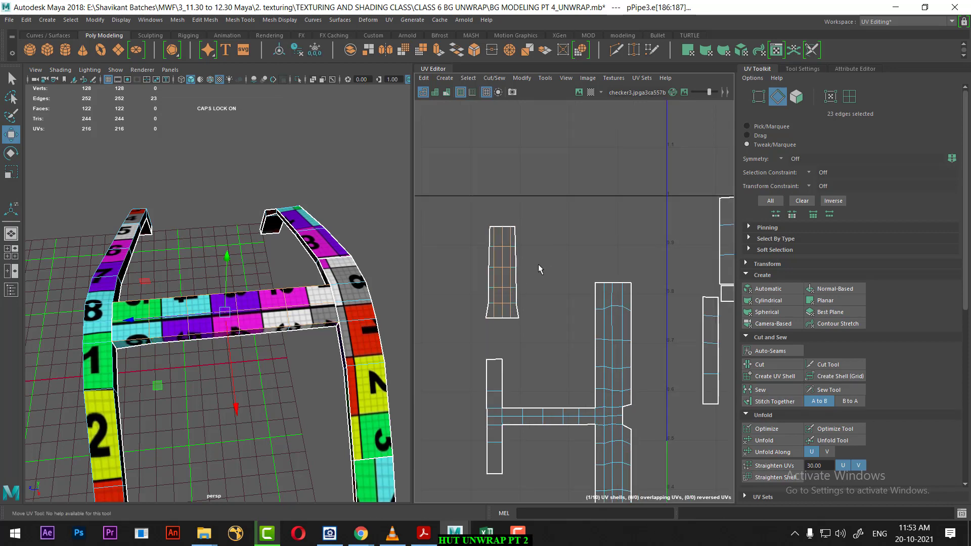
Step: Stitch another loose shell onto the H-shaped shell along its bar edges
{"action": "left_click_drag", "start_coordinate": [289, 352], "coordinate": [305, 259], "text": "alt"}
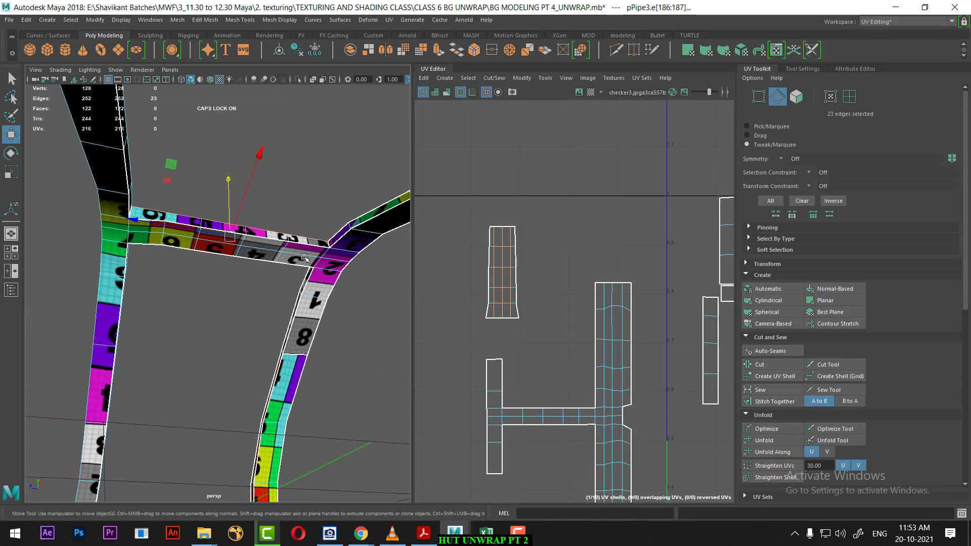
{"action": "left_click", "coordinate": [309, 248]}
{"action": "middle_click_drag", "start_coordinate": [556, 387], "coordinate": [548, 307], "text": "alt"}
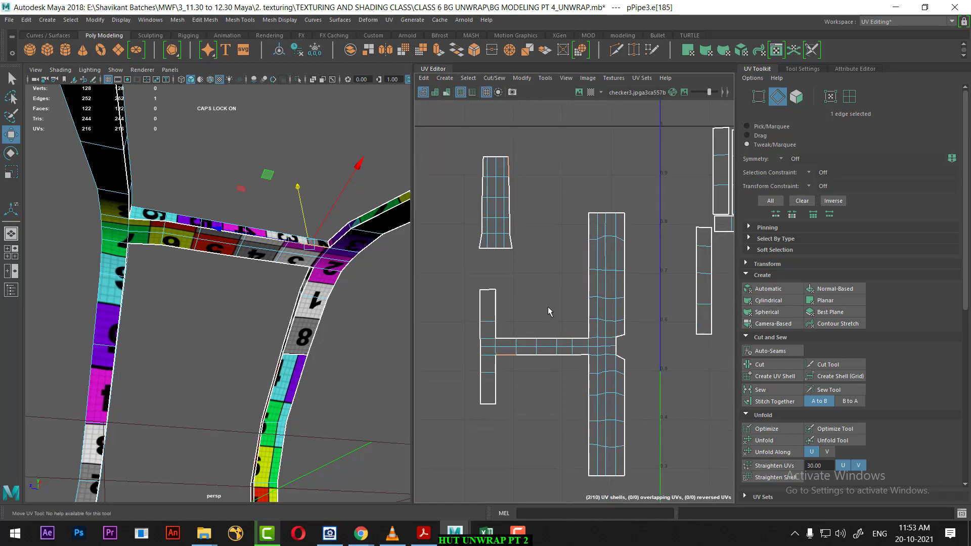
{"action": "scroll", "coordinate": [557, 345], "scroll_direction": "up", "scroll_amount": 1}
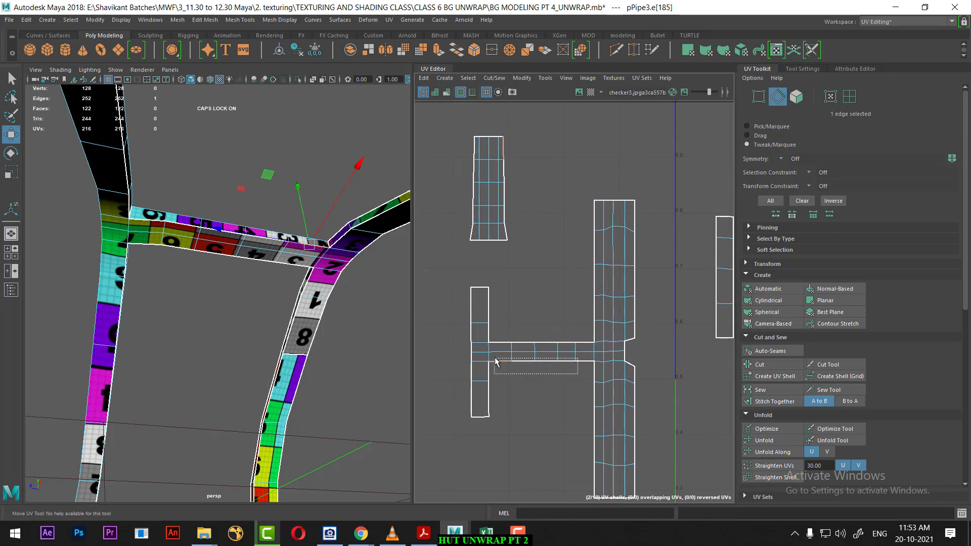
{"action": "left_click_drag", "start_coordinate": [578, 375], "coordinate": [495, 361]}
{"action": "left_click", "coordinate": [783, 402]}
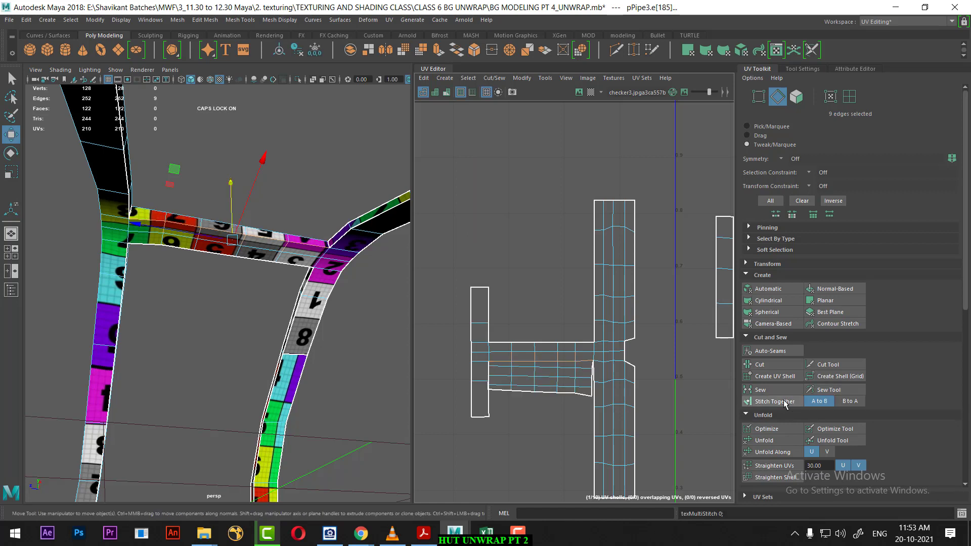
{"action": "scroll", "coordinate": [556, 354], "scroll_direction": "up", "scroll_amount": 2}
{"action": "middle_click_drag", "start_coordinate": [556, 396], "coordinate": [556, 302], "text": "alt"}
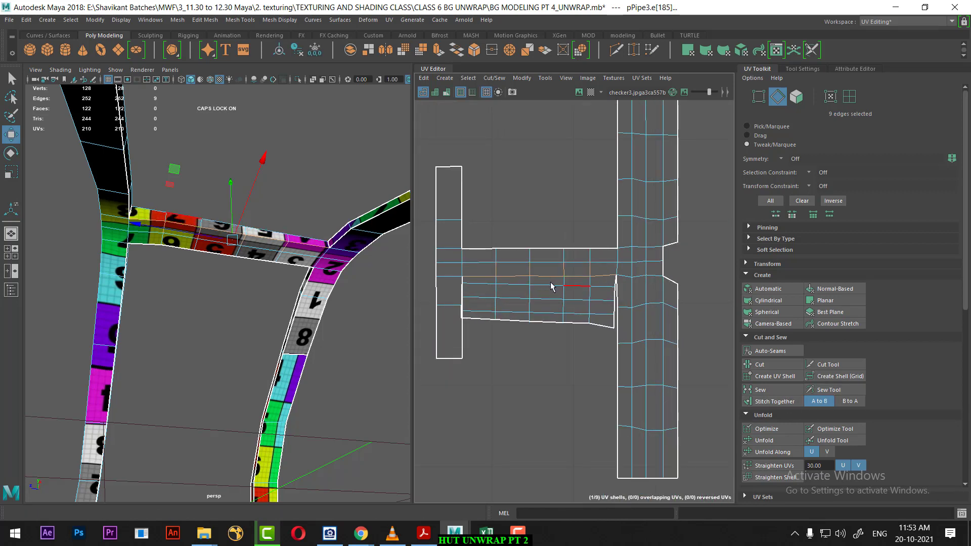
Step: Select the crossbar junction edges and cut the crossbar into its own UV shell
{"action": "mouse_move", "coordinate": [230, 223]}
{"action": "left_mouse_down", "text": "alt"}
{"action": "mouse_move", "coordinate": [108, 307]}
{"action": "mouse_move", "coordinate": [87, 302]}
{"action": "left_mouse_up", "text": "alt"}
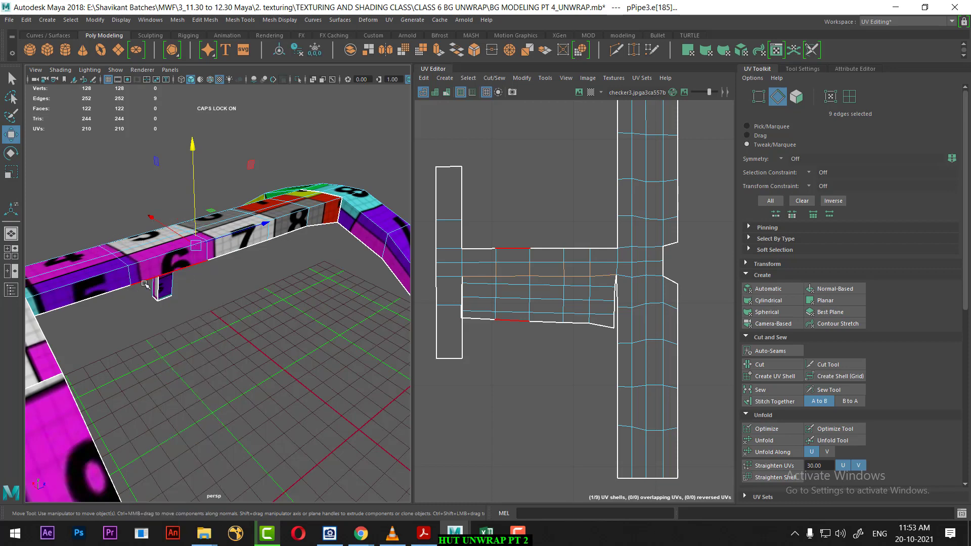
{"action": "left_click", "coordinate": [76, 284]}
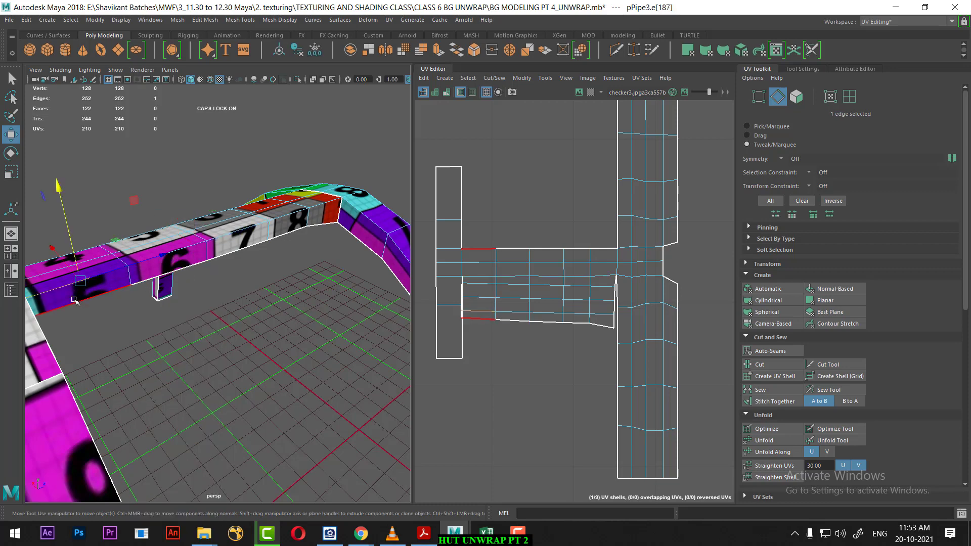
{"action": "left_click", "coordinate": [75, 301]}
{"action": "left_click_drag", "start_coordinate": [75, 300], "coordinate": [290, 211], "text": "alt"}
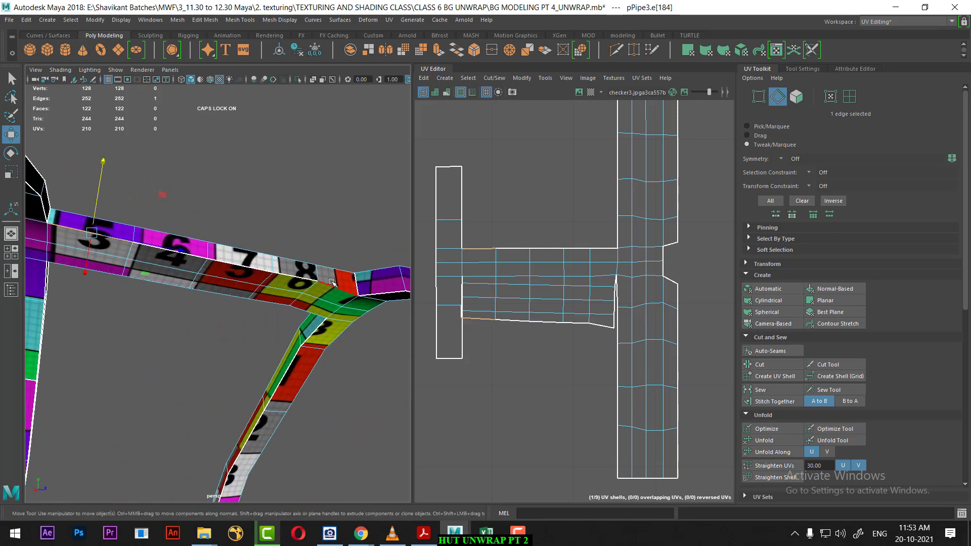
{"action": "double_click", "coordinate": [331, 286], "text": "shift"}
{"action": "mouse_move", "coordinate": [246, 291]}
{"action": "left_mouse_down", "text": "alt"}
{"action": "mouse_move", "coordinate": [314, 288]}
{"action": "mouse_move", "coordinate": [340, 304]}
{"action": "mouse_move", "coordinate": [335, 335]}
{"action": "left_mouse_up", "text": "alt"}
{"action": "mouse_move", "coordinate": [651, 263]}
{"action": "middle_mouse_down", "text": "alt"}
{"action": "mouse_move", "coordinate": [631, 204]}
{"action": "mouse_move", "coordinate": [631, 225]}
{"action": "middle_mouse_up", "text": "alt"}
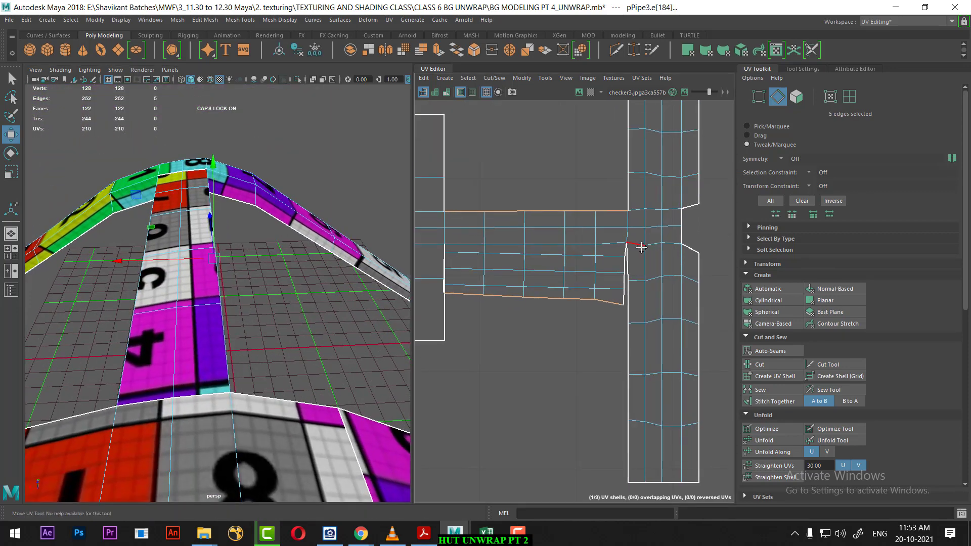
{"action": "right_click", "coordinate": [630, 223]}
{"action": "left_click", "coordinate": [633, 234]}
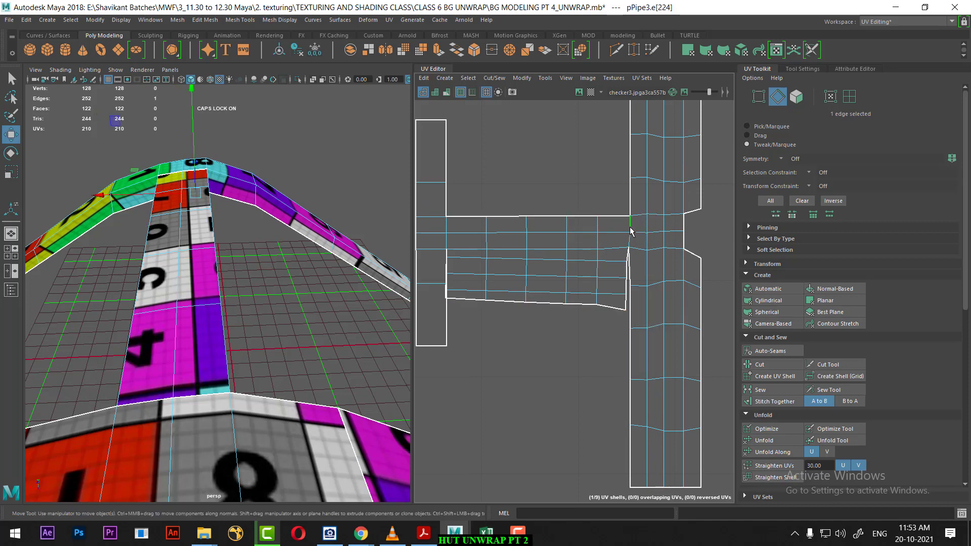
{"action": "left_click", "coordinate": [633, 237], "text": "shift"}
{"action": "left_click", "coordinate": [446, 242], "text": "shift"}
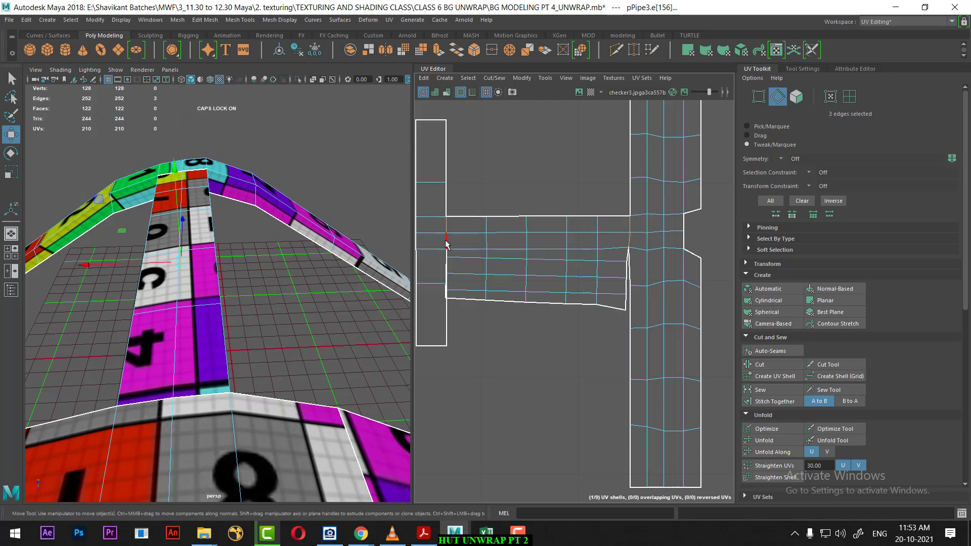
{"action": "left_click", "coordinate": [760, 365]}
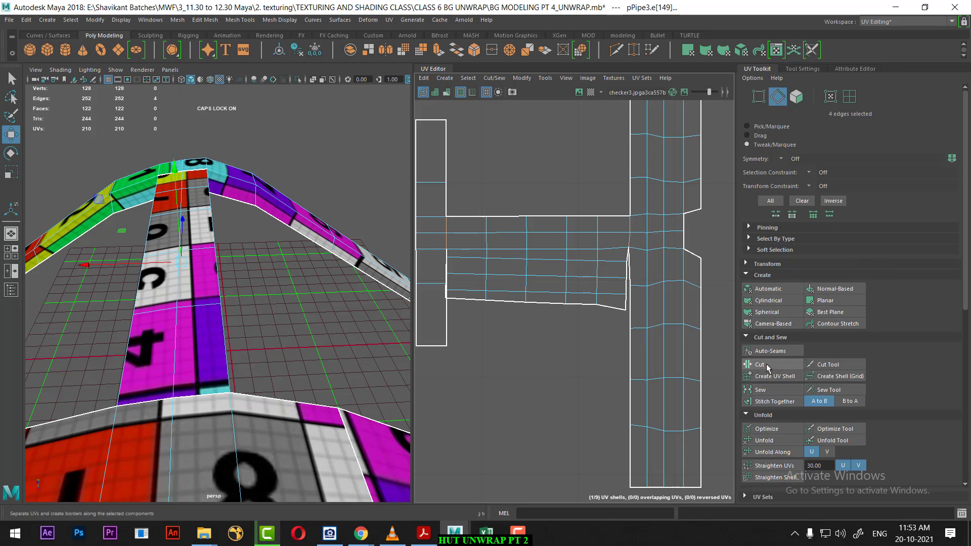
Step: Move the cut-out crossbar shell clear of the vertical strips
{"action": "scroll", "coordinate": [587, 309], "scroll_direction": "down", "scroll_amount": 3}
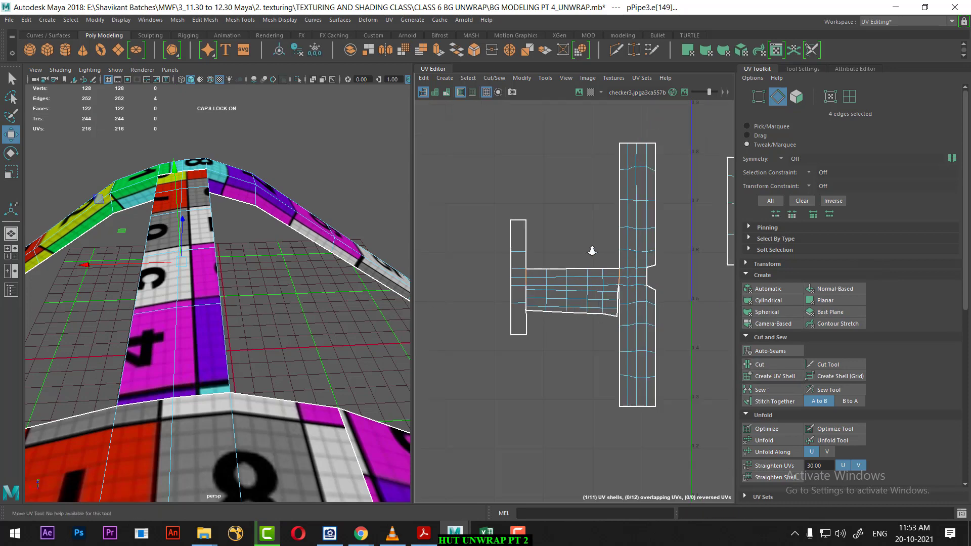
{"action": "left_click", "coordinate": [577, 298]}
{"action": "left_click_drag", "start_coordinate": [577, 298], "coordinate": [501, 187]}
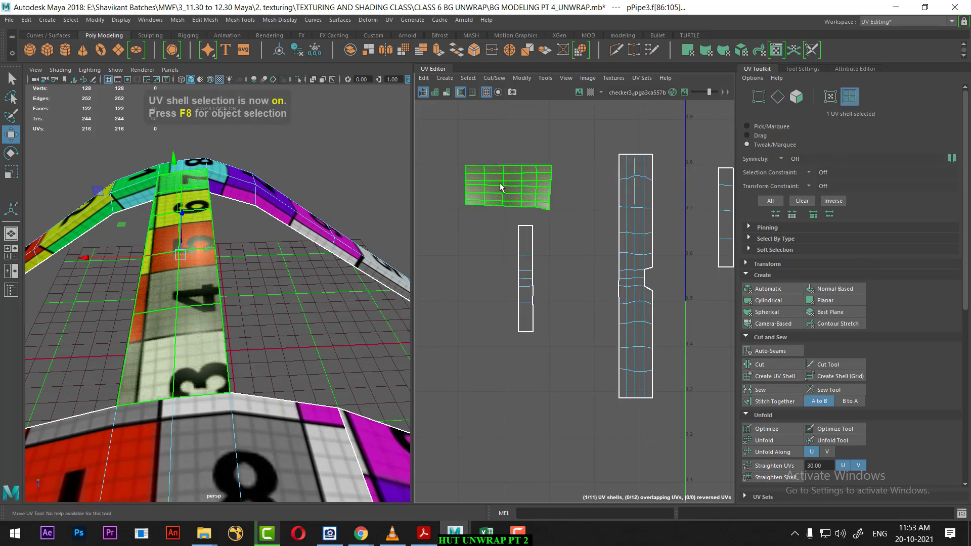
{"action": "middle_click_drag", "start_coordinate": [501, 187], "coordinate": [558, 268], "text": "alt"}
{"action": "scroll", "coordinate": [579, 253], "scroll_direction": "up", "scroll_amount": 2}
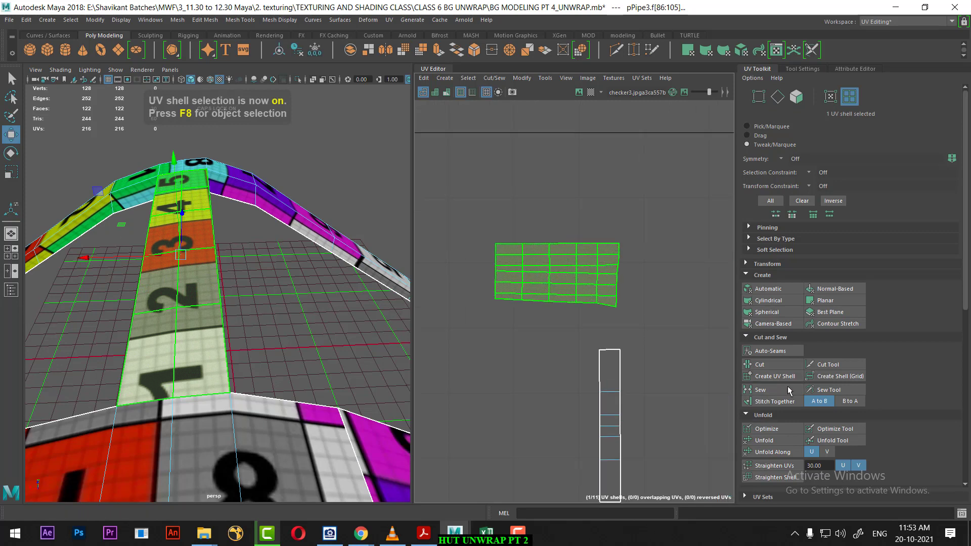
{"action": "scroll", "coordinate": [787, 389], "scroll_direction": "down", "scroll_amount": 3}
Step: Unfold the crossbar shell, then unfold it along U only
{"action": "left_click", "coordinate": [775, 318]}
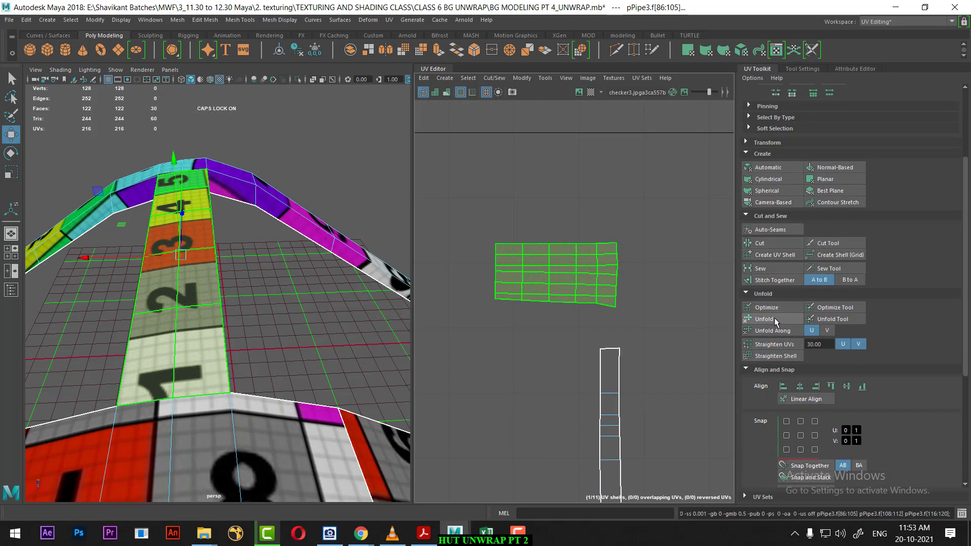
{"action": "left_click", "coordinate": [773, 320]}
{"action": "scroll", "coordinate": [650, 379], "scroll_direction": "down", "scroll_amount": 3}
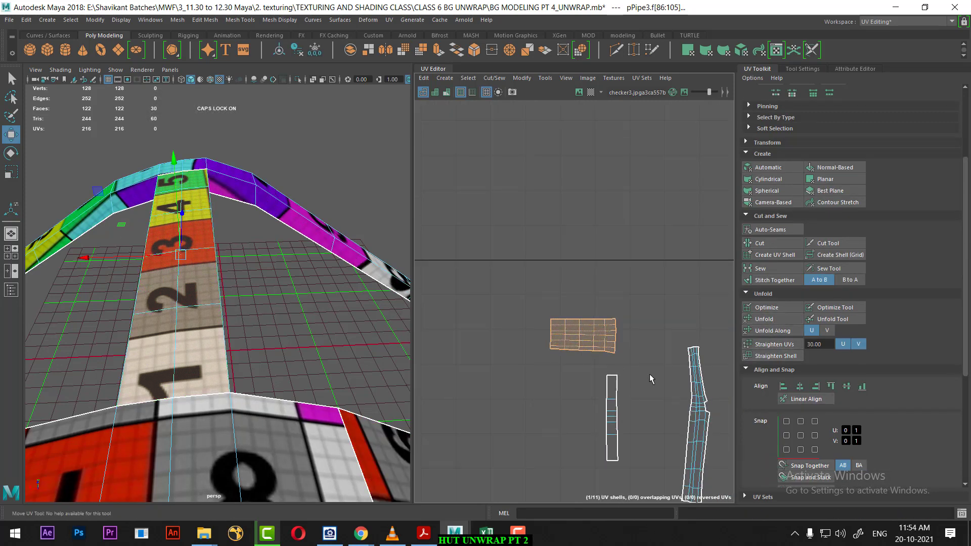
{"action": "right_click_drag", "start_coordinate": [630, 324], "coordinate": [659, 297]}
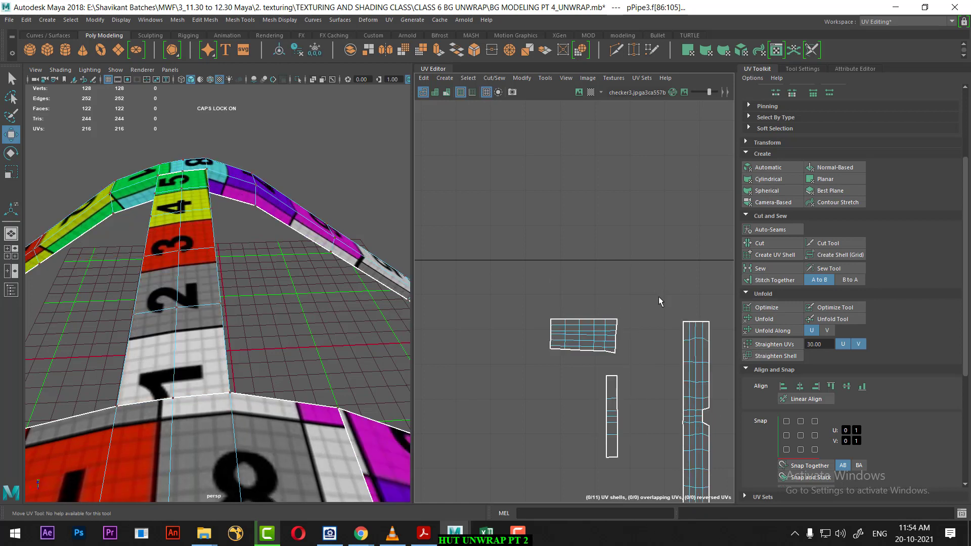
{"action": "left_click_drag", "start_coordinate": [651, 286], "coordinate": [540, 352]}
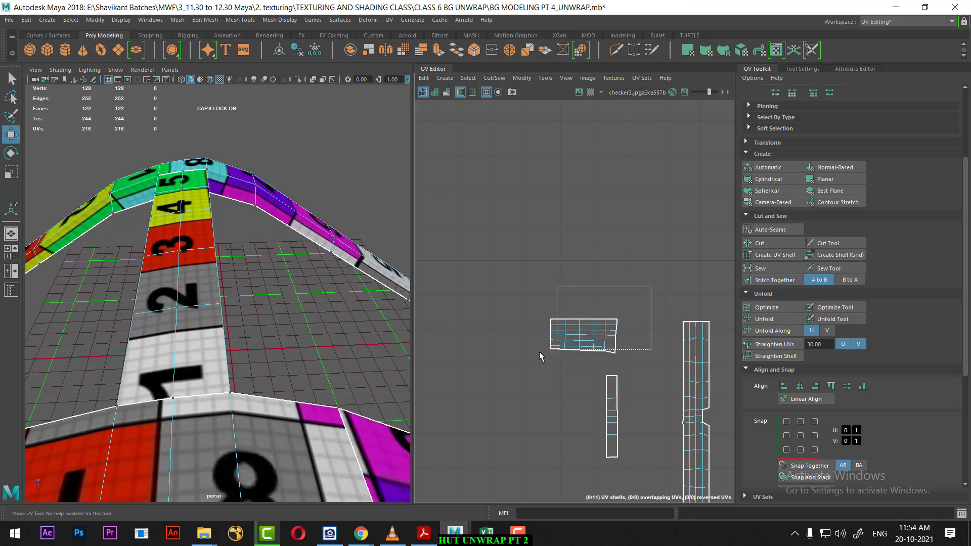
{"action": "left_click", "coordinate": [766, 324]}
{"action": "scroll", "coordinate": [583, 389], "scroll_direction": "up", "scroll_amount": 1}
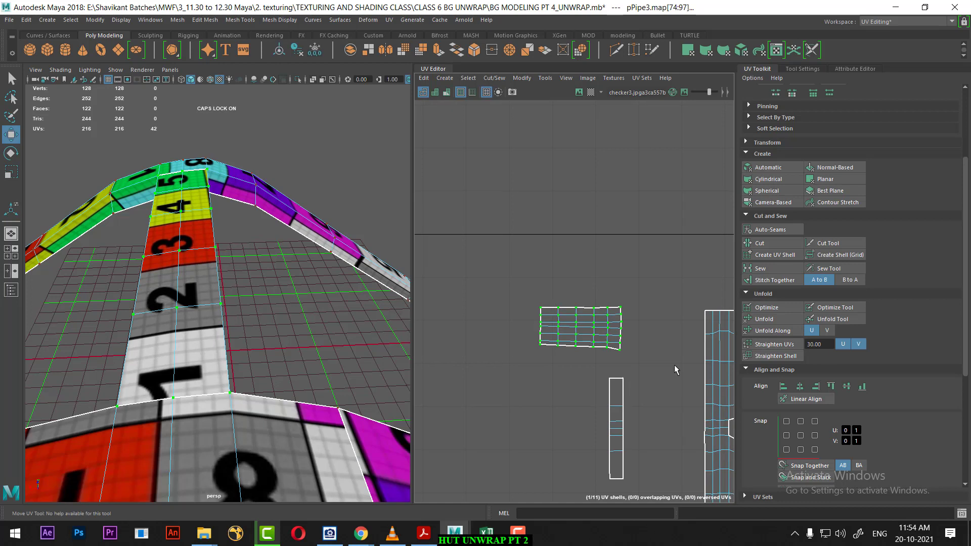
{"action": "scroll", "coordinate": [619, 325], "scroll_direction": "up", "scroll_amount": 2}
{"action": "scroll", "coordinate": [620, 326], "scroll_direction": "up", "scroll_amount": 1}
{"action": "scroll", "coordinate": [646, 299], "scroll_direction": "up", "scroll_amount": 1}
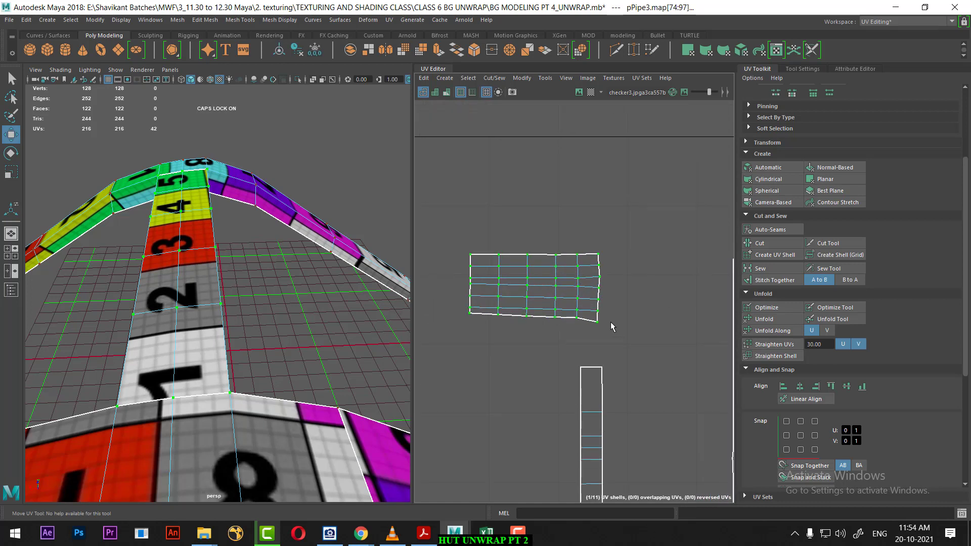
{"action": "scroll", "coordinate": [621, 277], "scroll_direction": "up", "scroll_amount": 1}
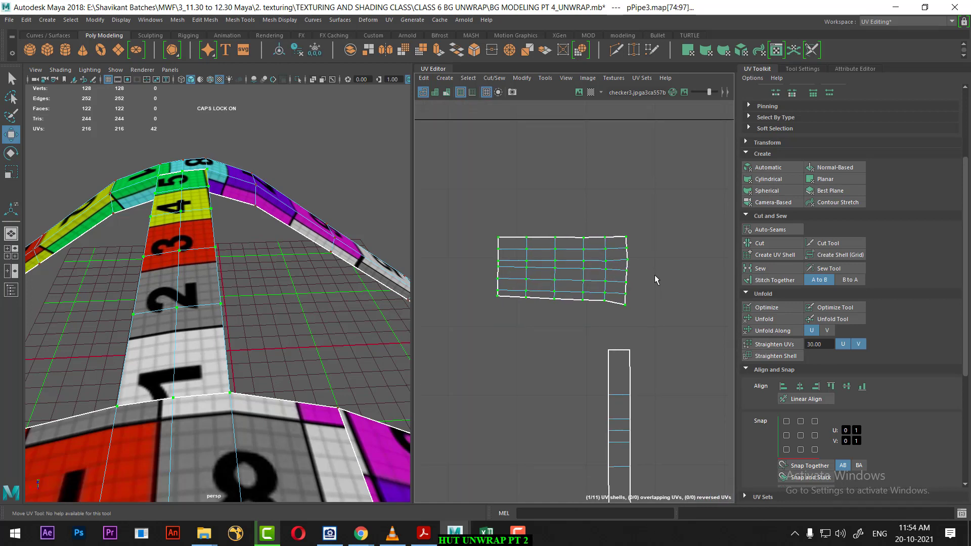
{"action": "mouse_move", "coordinate": [677, 255]}
{"action": "right_mouse_down", "text": "shift"}
{"action": "mouse_move", "coordinate": [565, 225]}
{"action": "mouse_move", "coordinate": [659, 219]}
{"action": "mouse_move", "coordinate": [540, 257]}
{"action": "right_mouse_up", "text": "shift"}
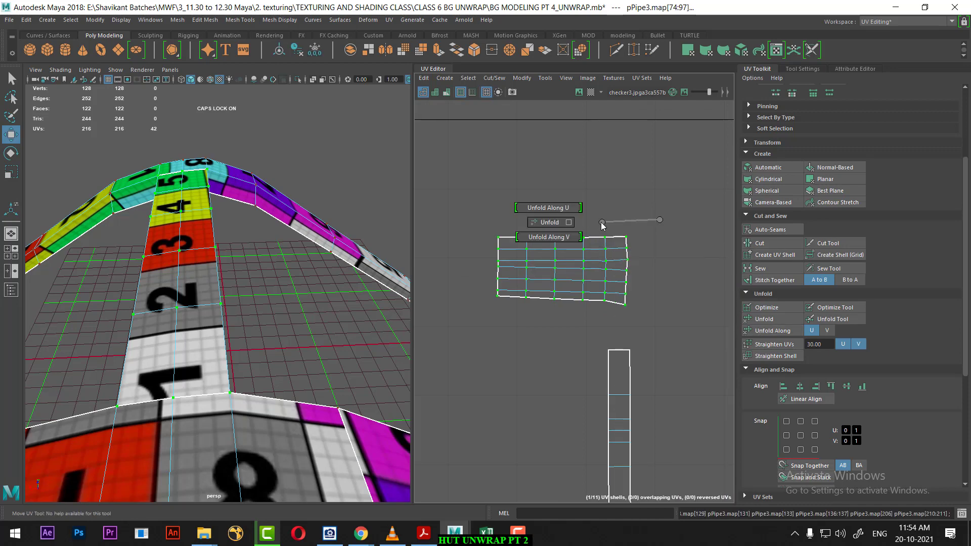
Step: Align the shell's right-edge and left-edge UV columns into straight lines
{"action": "left_click_drag", "start_coordinate": [658, 214], "coordinate": [617, 327]}
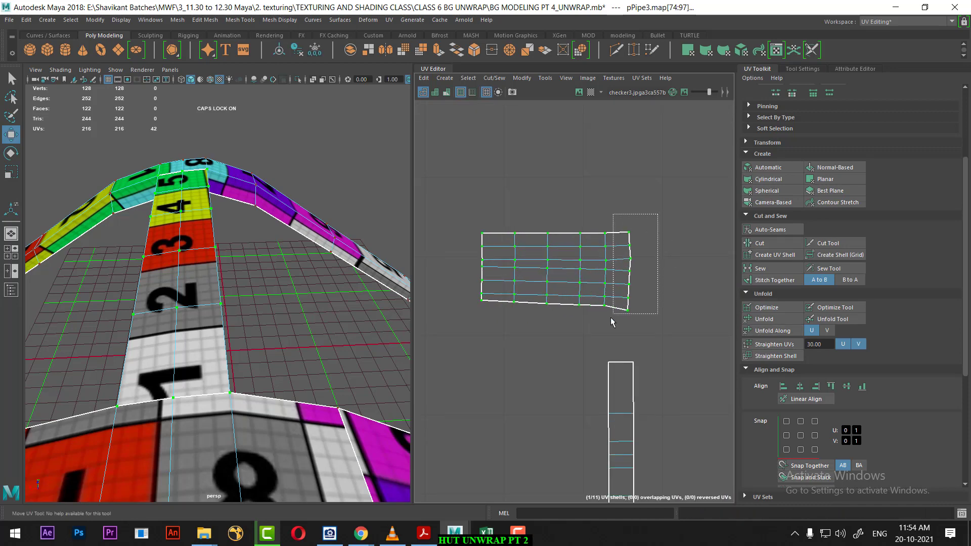
{"action": "left_click", "coordinate": [863, 388]}
{"action": "key", "text": "ctrl+z"}
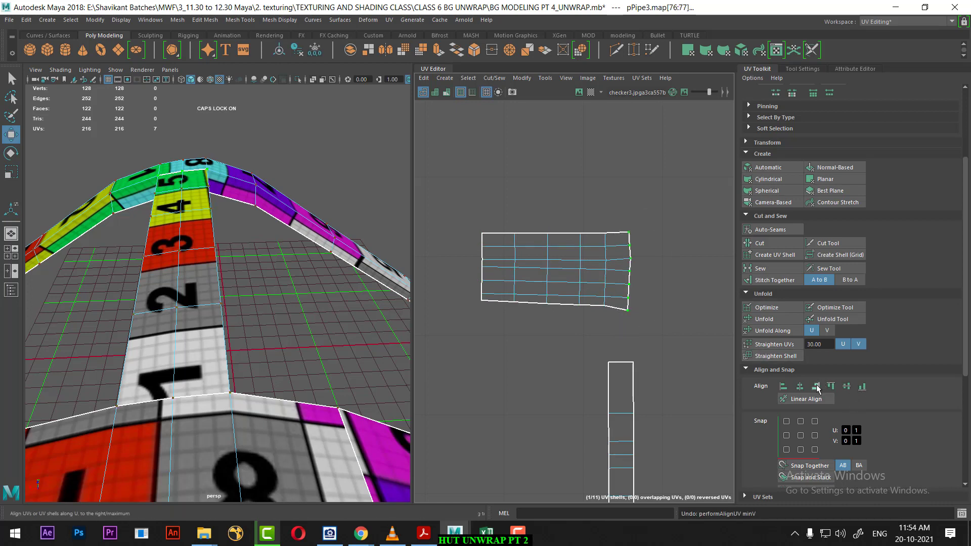
{"action": "left_click", "coordinate": [816, 387]}
{"action": "left_click_drag", "start_coordinate": [459, 215], "coordinate": [484, 347]}
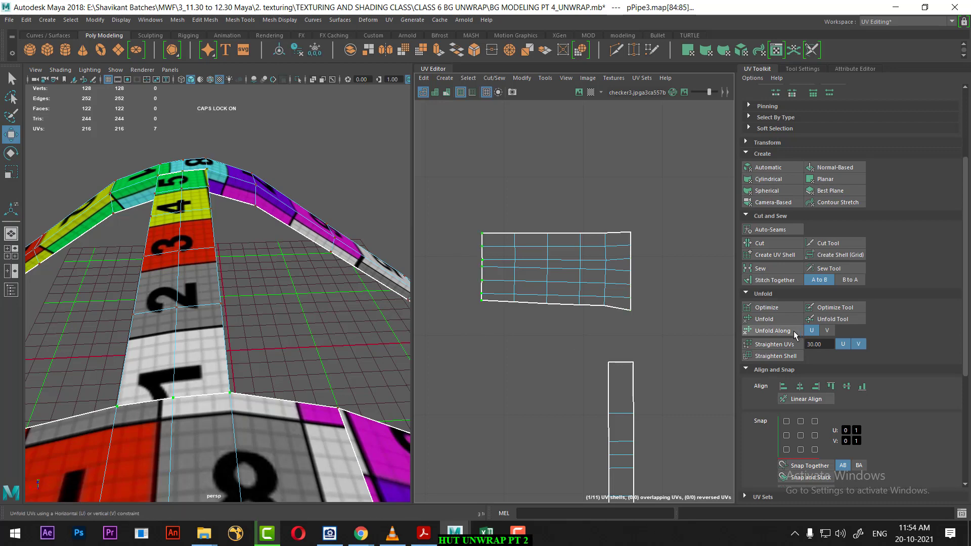
{"action": "left_click", "coordinate": [784, 387]}
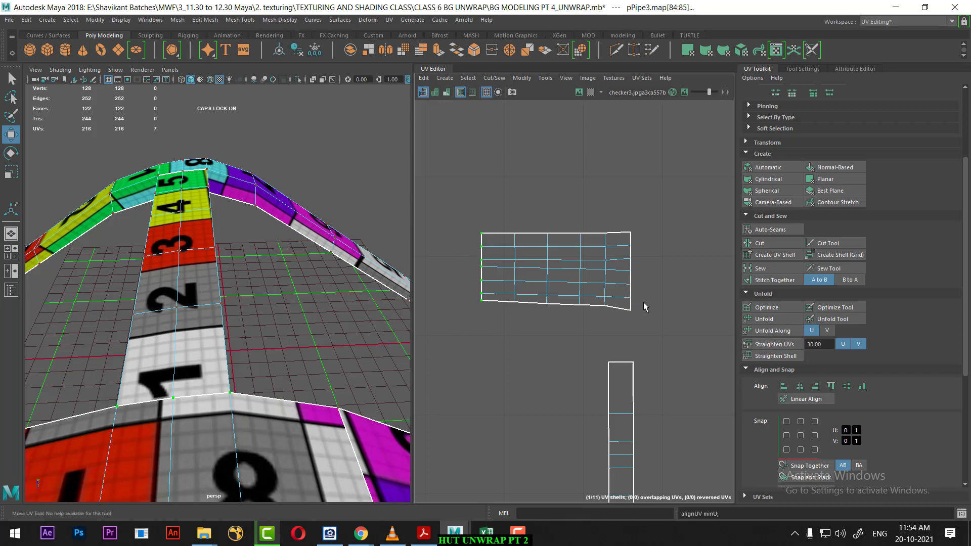
Step: Isolate the bottom border row and align it to minimum V
{"action": "right_click", "coordinate": [543, 247]}
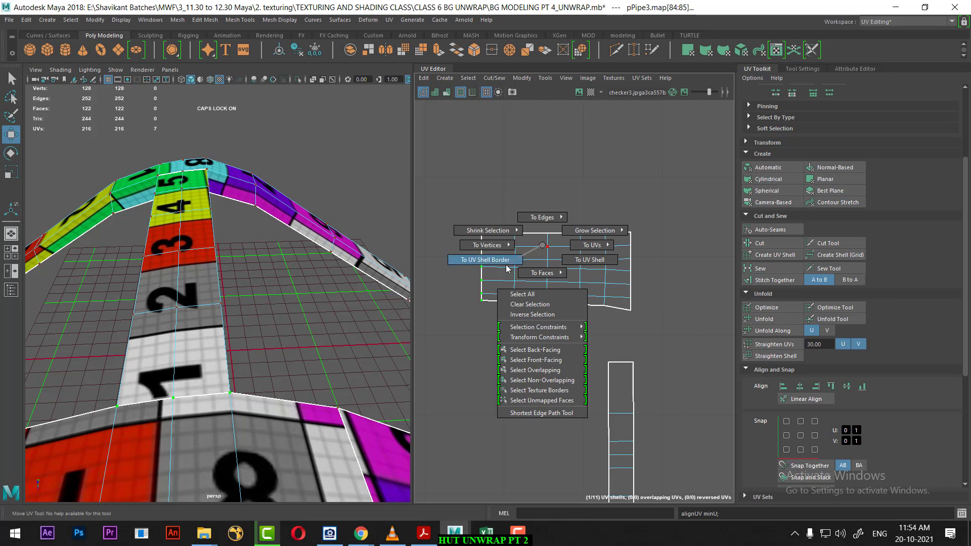
{"action": "right_click_drag", "start_coordinate": [543, 247], "coordinate": [485, 259]}
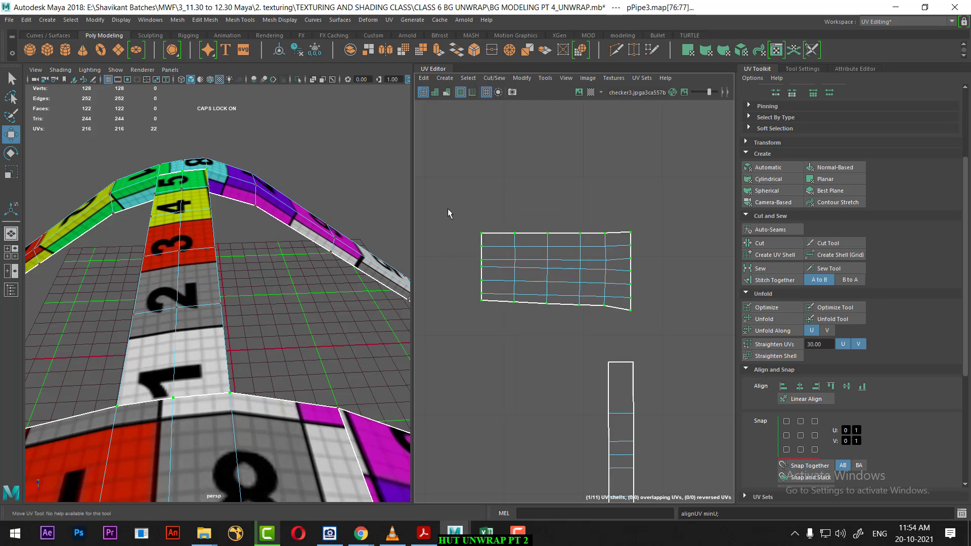
{"action": "left_click_drag", "start_coordinate": [450, 206], "coordinate": [667, 246], "text": "ctrl"}
{"action": "left_click_drag", "start_coordinate": [675, 199], "coordinate": [627, 306]}
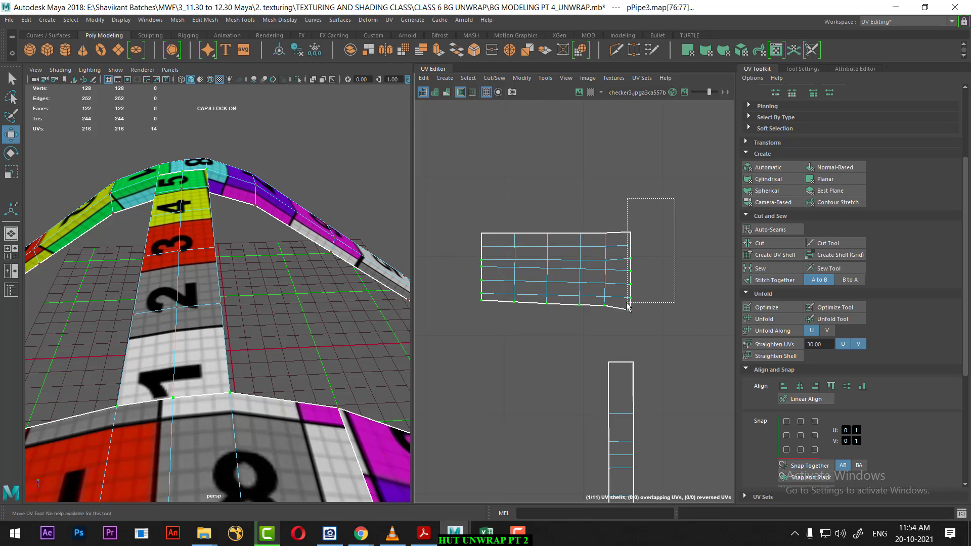
{"action": "left_click_drag", "start_coordinate": [506, 199], "coordinate": [469, 297], "text": "ctrl"}
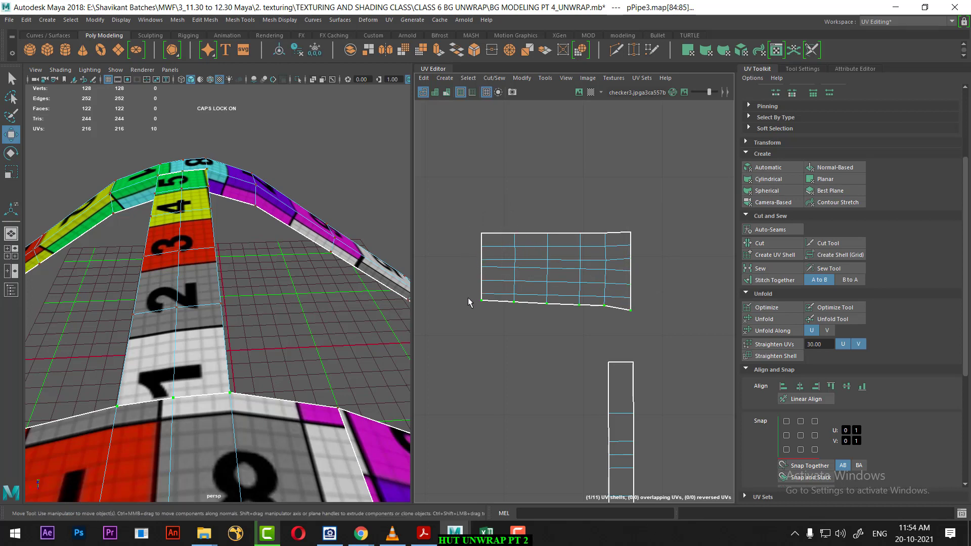
{"action": "left_click", "coordinate": [847, 388]}
{"action": "key", "text": "ctrl+z"}
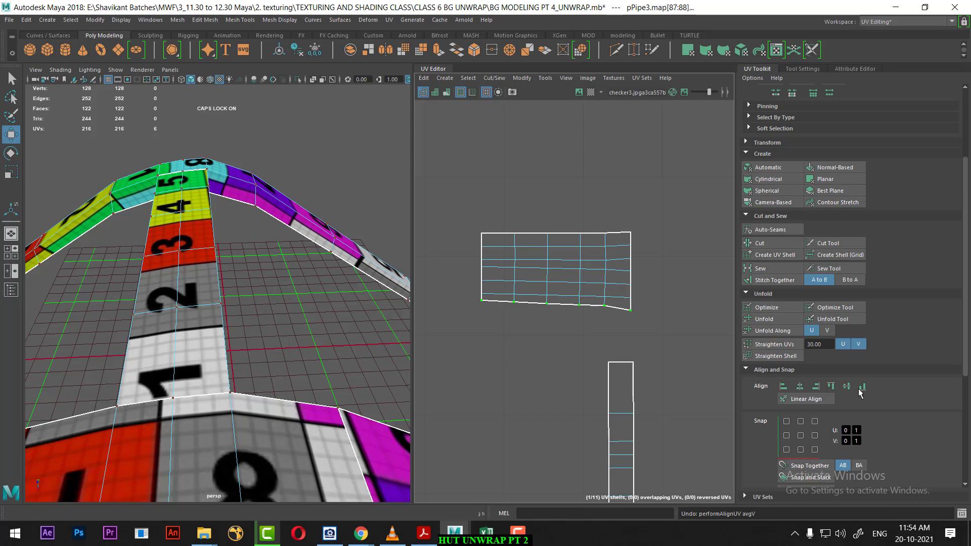
{"action": "left_click", "coordinate": [862, 386]}
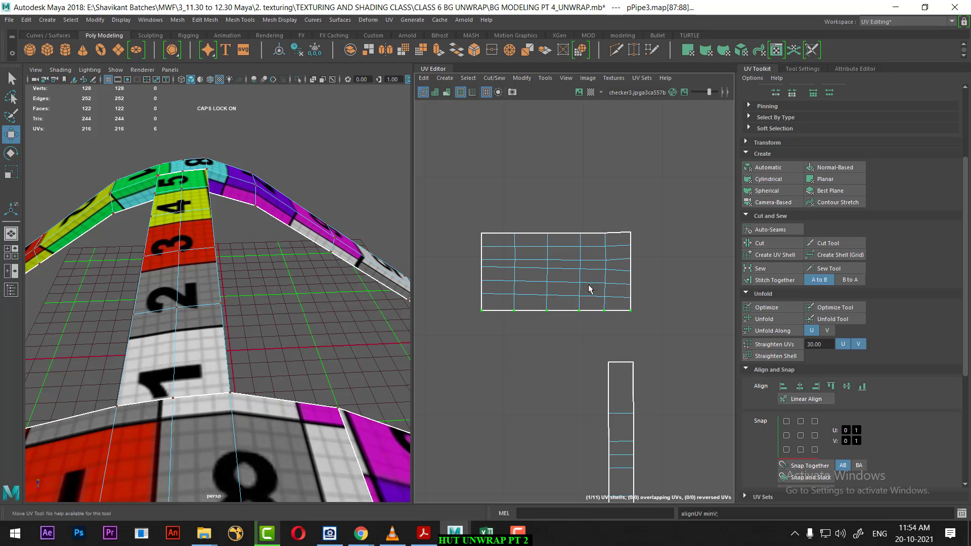
Step: Straighten the top border row with max V and the left column with min U
{"action": "right_click", "coordinate": [550, 247], "text": "shift"}
{"action": "right_click_drag", "start_coordinate": [549, 248], "coordinate": [430, 299], "text": "shift"}
{"action": "left_click_drag", "start_coordinate": [645, 242], "coordinate": [420, 347]}
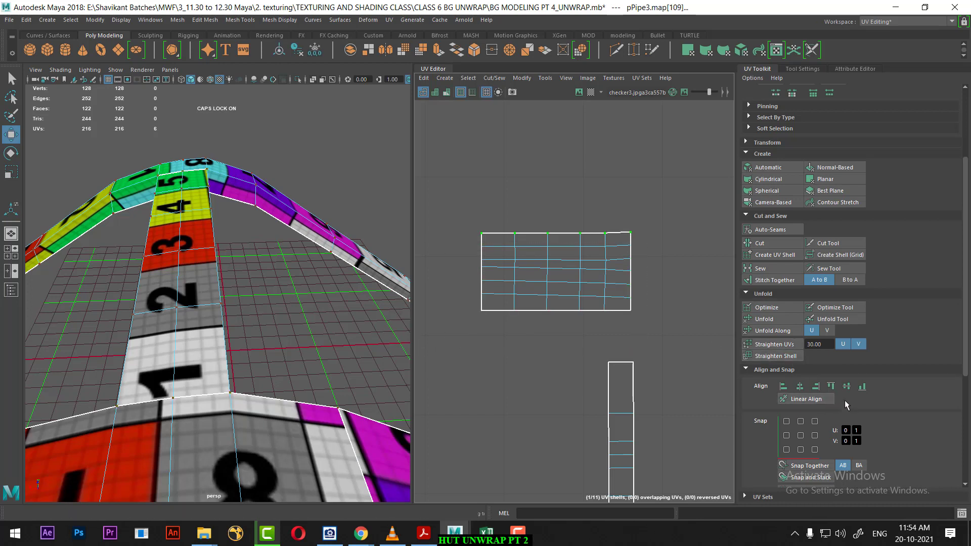
{"action": "left_click", "coordinate": [831, 385]}
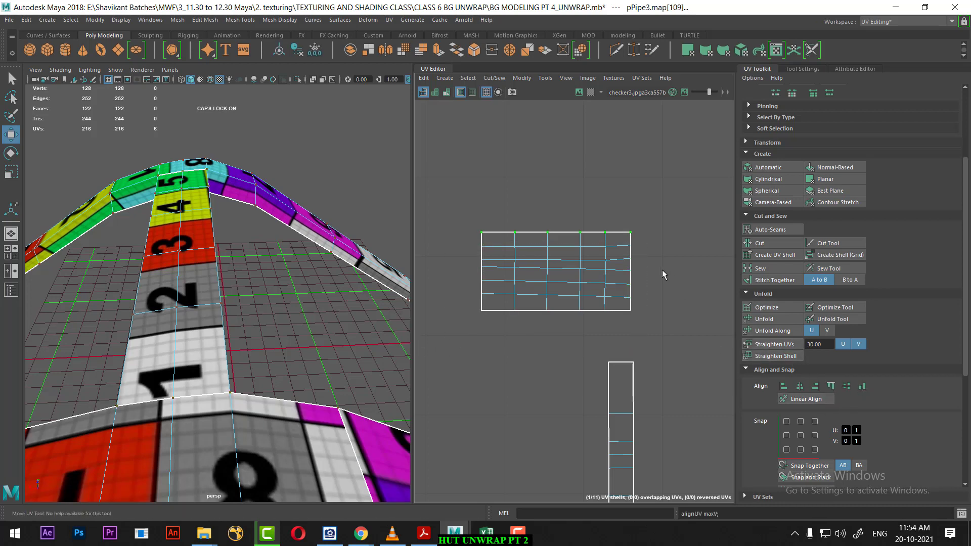
{"action": "left_click_drag", "start_coordinate": [489, 224], "coordinate": [464, 342]}
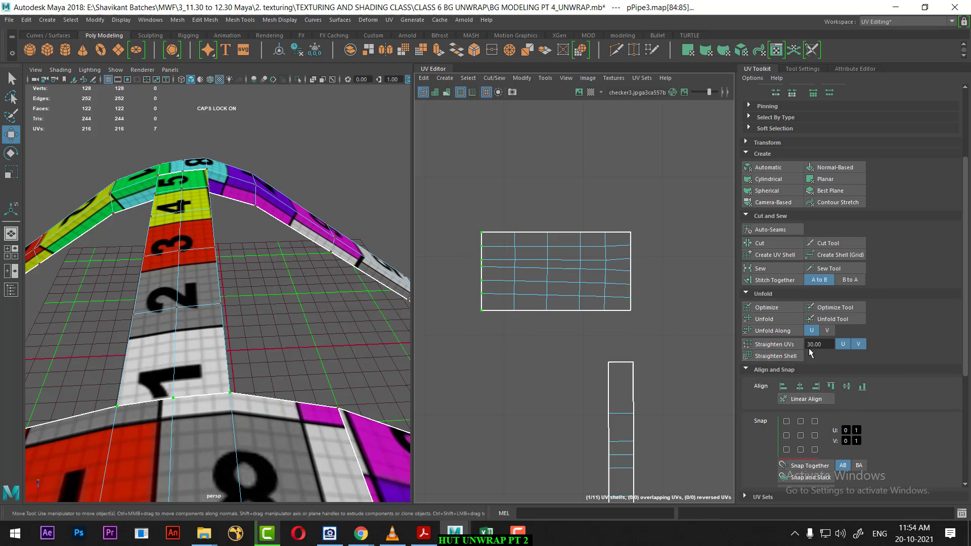
{"action": "left_click", "coordinate": [783, 387]}
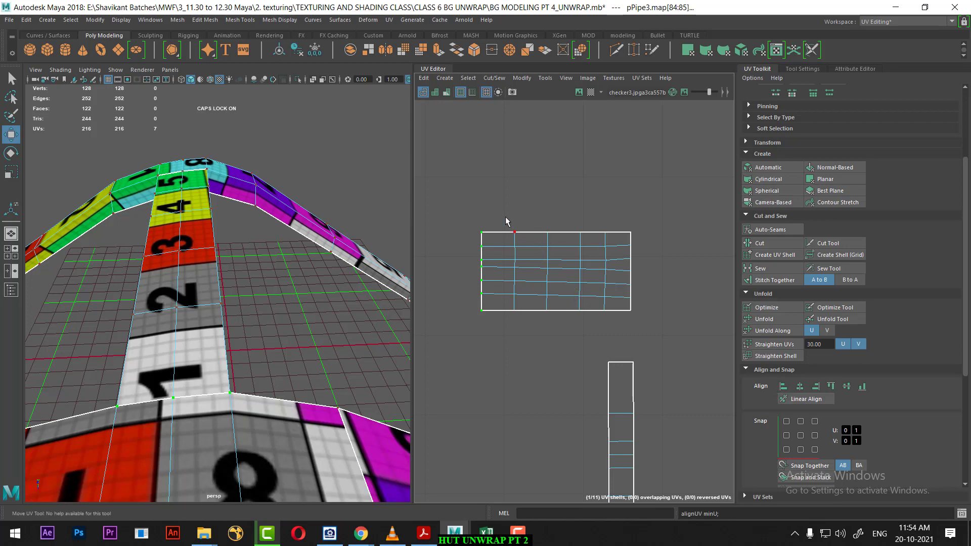
Step: Select only the shell's interior UVs by subtracting its border
{"action": "left_click_drag", "start_coordinate": [462, 205], "coordinate": [661, 329]}
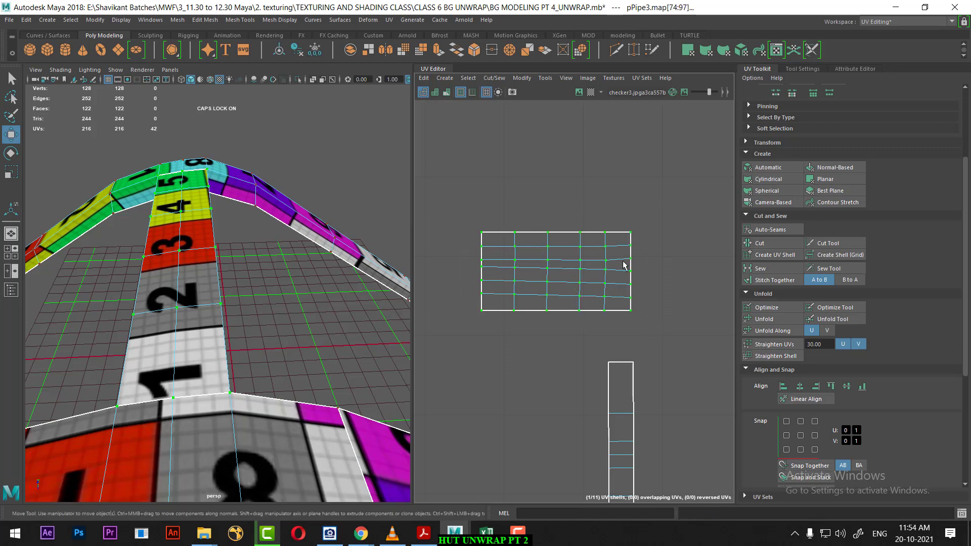
{"action": "right_click", "coordinate": [578, 226], "text": "ctrl"}
{"action": "right_click_drag", "start_coordinate": [578, 226], "coordinate": [542, 277], "text": "ctrl"}
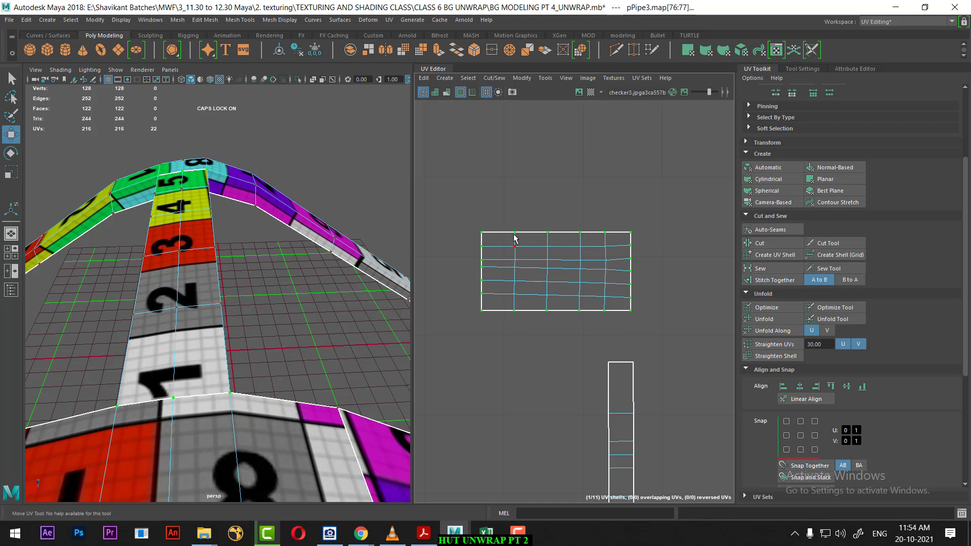
{"action": "left_click_drag", "start_coordinate": [445, 189], "coordinate": [660, 326]}
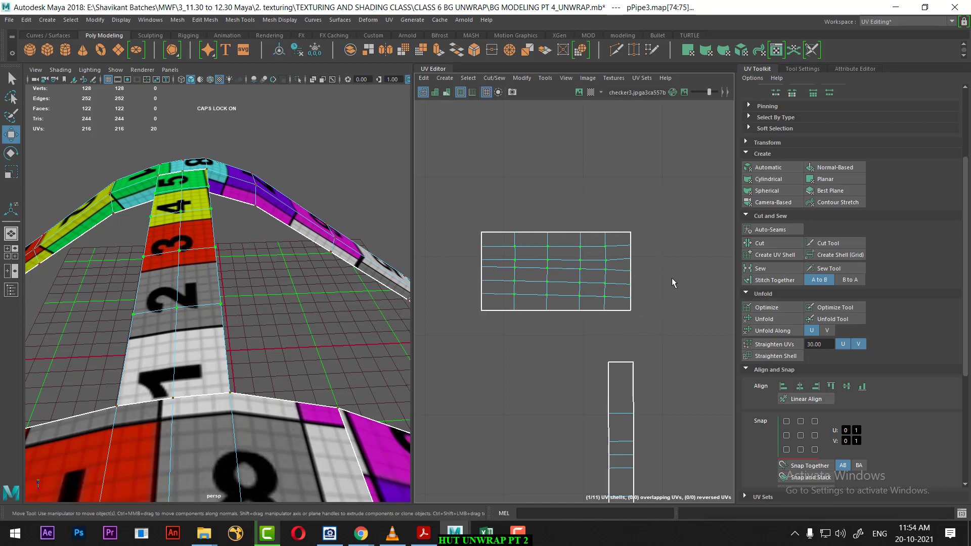
Step: Unfold the interior UVs, then unfold the five right-edge UVs along V
{"action": "left_click", "coordinate": [775, 320]}
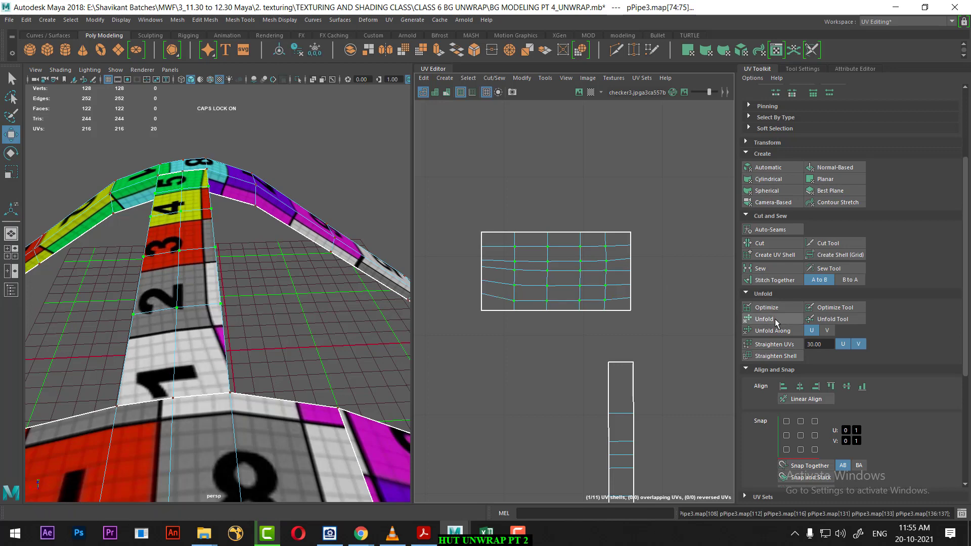
{"action": "scroll", "coordinate": [649, 290], "scroll_direction": "up", "scroll_amount": 2}
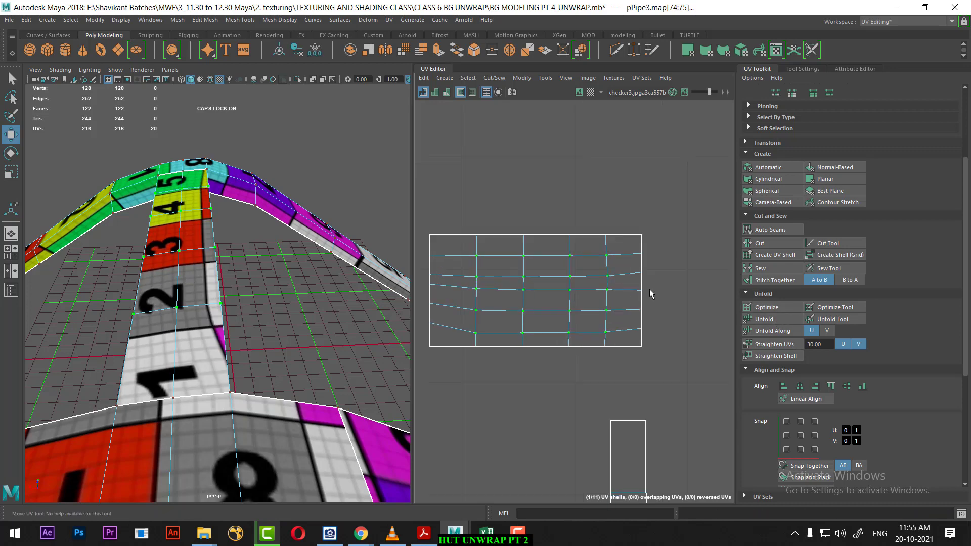
{"action": "scroll", "coordinate": [607, 286], "scroll_direction": "up", "scroll_amount": 2}
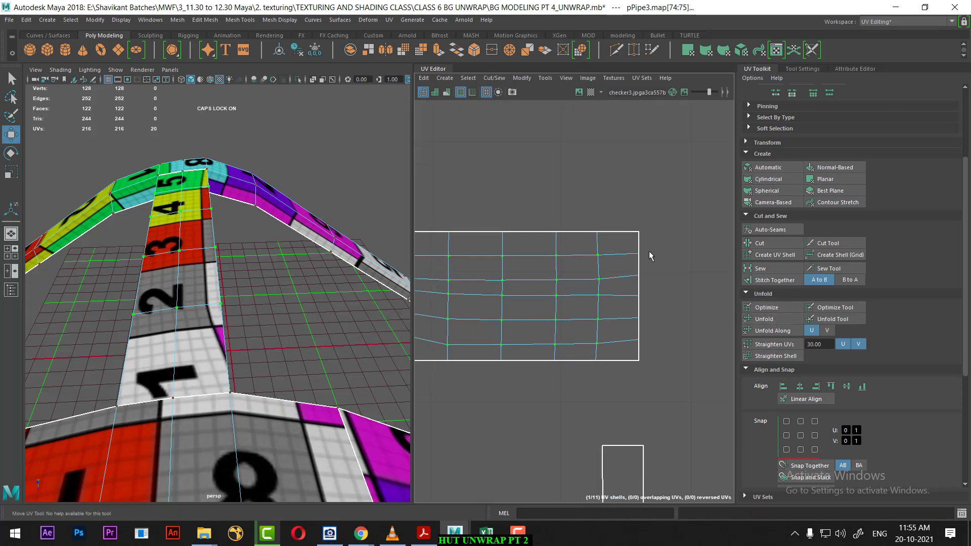
{"action": "left_click_drag", "start_coordinate": [654, 246], "coordinate": [630, 358]}
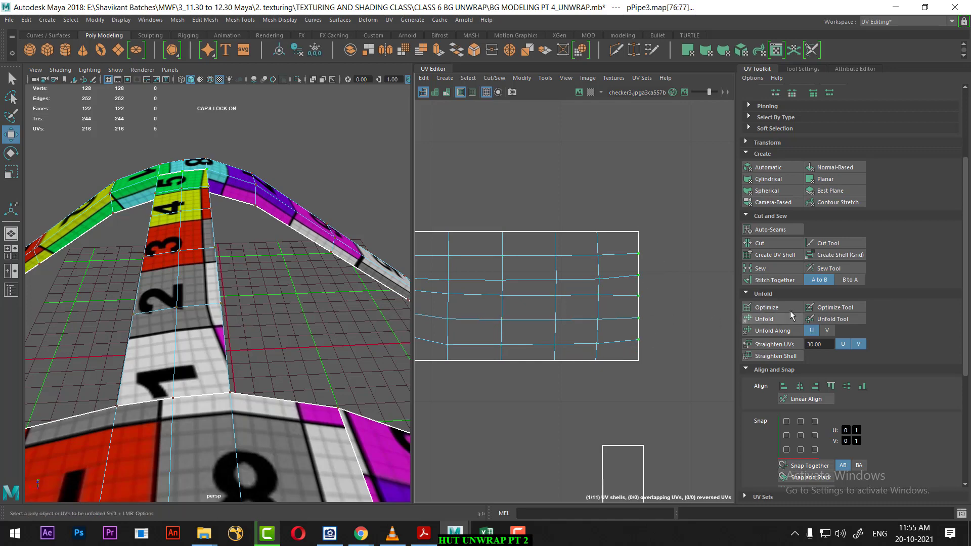
{"action": "mouse_move", "coordinate": [665, 259]}
{"action": "right_mouse_down", "text": "shift"}
{"action": "mouse_move", "coordinate": [626, 261]}
{"action": "mouse_move", "coordinate": [575, 237]}
{"action": "right_mouse_up", "text": "shift"}
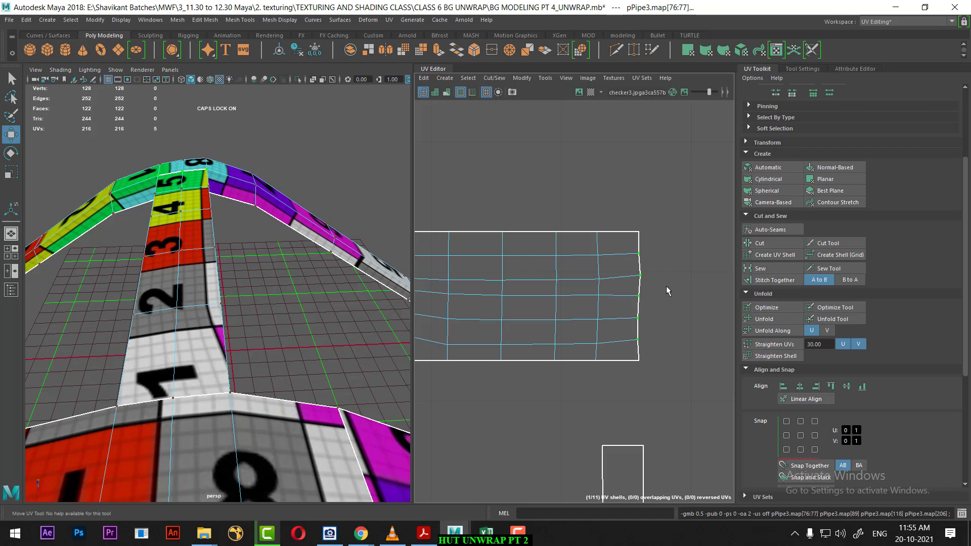
{"action": "key", "text": "ctrl+z"}
{"action": "right_click_drag", "start_coordinate": [693, 262], "coordinate": [580, 288], "text": "shift"}
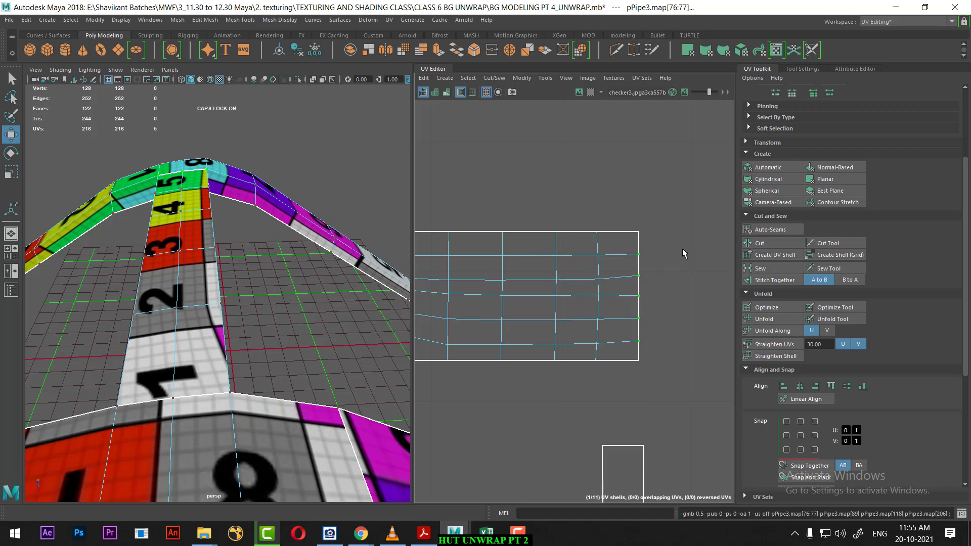
{"action": "right_click_drag", "start_coordinate": [682, 245], "coordinate": [580, 262], "text": "shift"}
{"action": "middle_click_drag", "start_coordinate": [521, 321], "coordinate": [617, 306], "text": "alt"}
Step: Unfold the five left-edge UVs along V, undoing a stray move
{"action": "key", "text": "w"}
{"action": "middle_click_drag", "start_coordinate": [543, 229], "coordinate": [514, 314]}
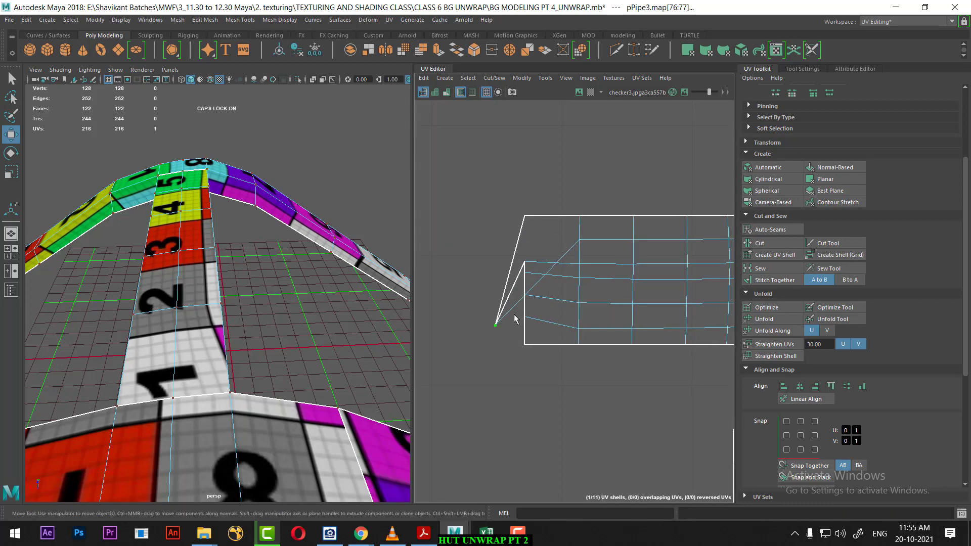
{"action": "key", "text": "ctrl+z"}
{"action": "left_click_drag", "start_coordinate": [472, 234], "coordinate": [546, 328]}
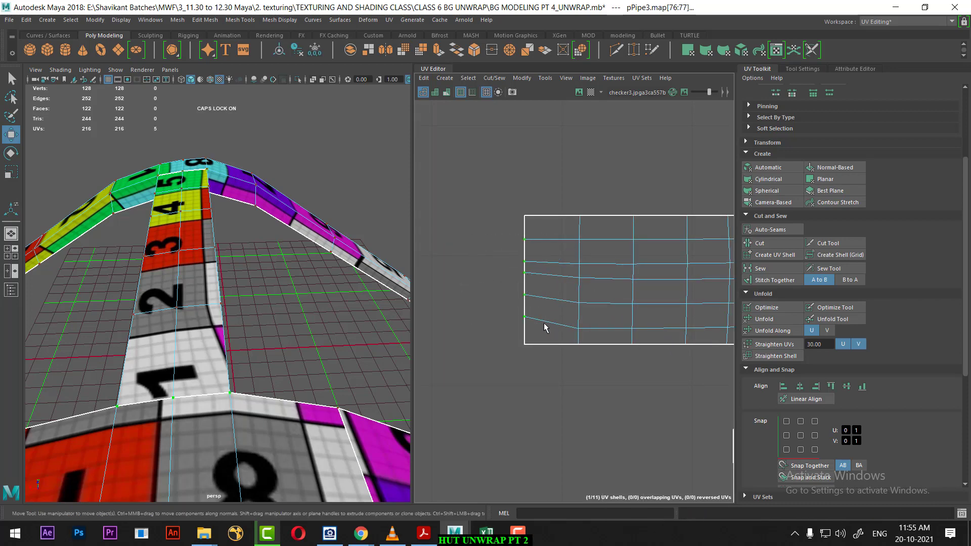
{"action": "mouse_move", "coordinate": [616, 231]}
{"action": "right_mouse_down", "text": "shift"}
{"action": "mouse_move", "coordinate": [534, 229]}
{"action": "mouse_move", "coordinate": [490, 241]}
{"action": "right_mouse_up", "text": "shift"}
{"action": "middle_click_drag", "start_coordinate": [577, 310], "coordinate": [610, 359], "text": "alt"}
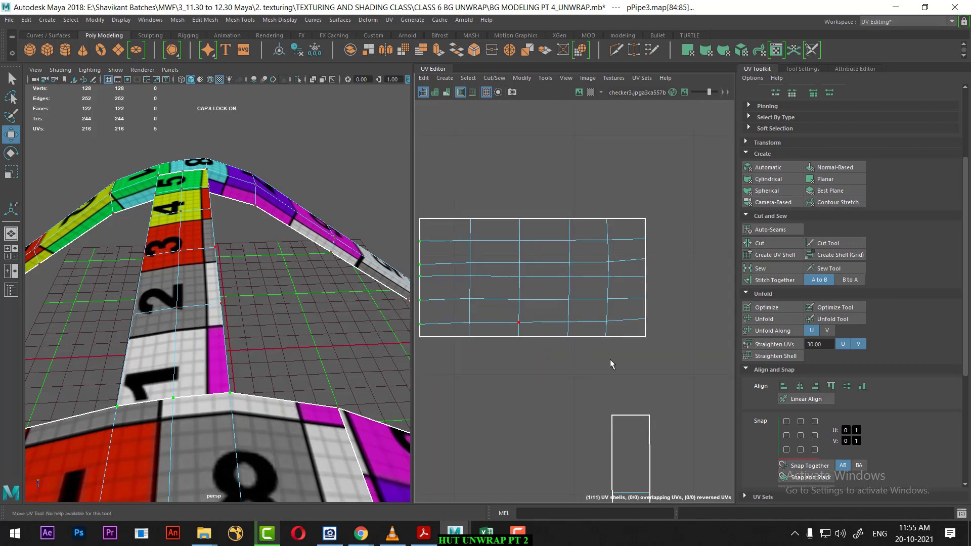
{"action": "scroll", "coordinate": [610, 364], "scroll_direction": "down", "scroll_amount": 3}
{"action": "scroll", "coordinate": [229, 340], "scroll_direction": "down", "scroll_amount": 2}
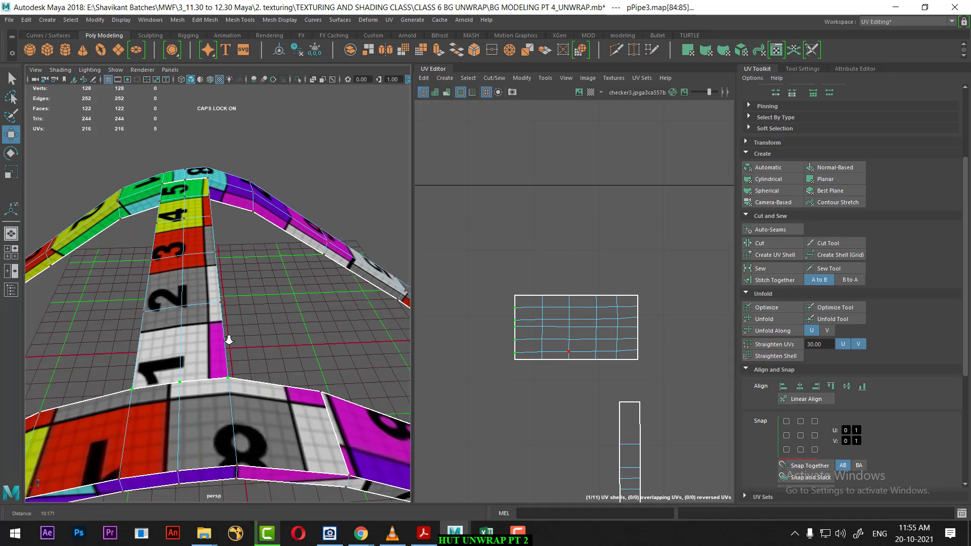
{"action": "left_click_drag", "start_coordinate": [229, 340], "coordinate": [403, 405], "text": "alt"}
{"action": "scroll", "coordinate": [614, 277], "scroll_direction": "down", "scroll_amount": 2}
Step: Move the straightened rectangular crossbar shell right and down, beside the tall pipe shell
{"action": "middle_click_drag", "start_coordinate": [613, 278], "coordinate": [568, 285], "text": "alt"}
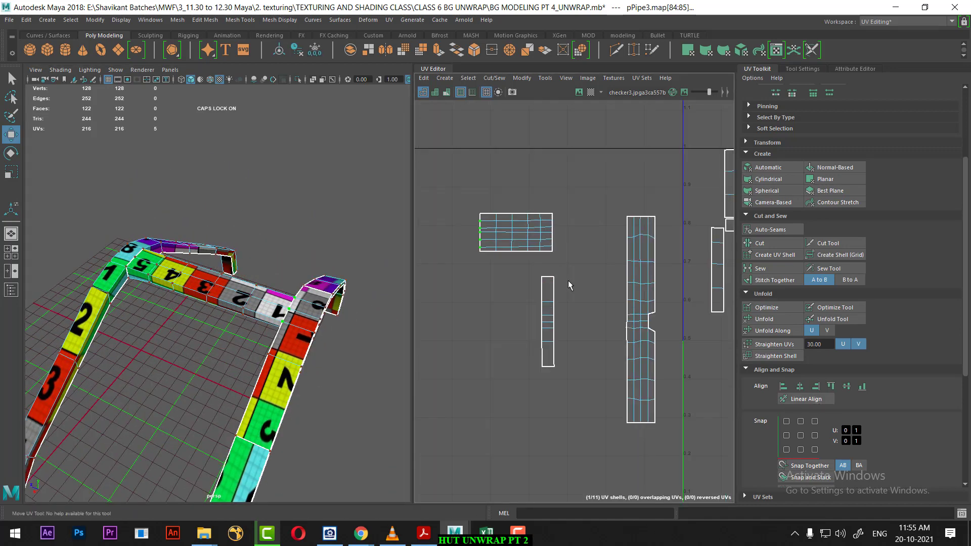
{"action": "scroll", "coordinate": [569, 280], "scroll_direction": "up", "scroll_amount": 2}
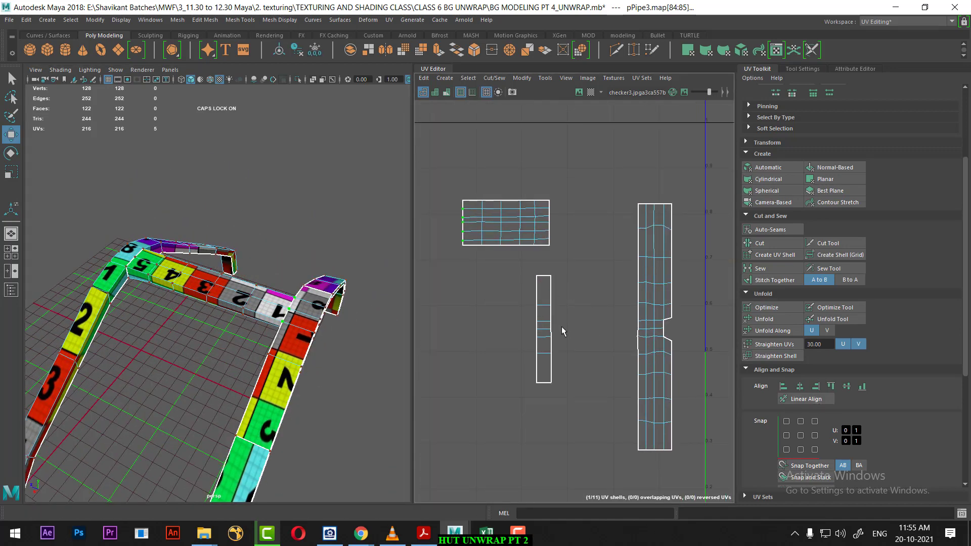
{"action": "left_click_drag", "start_coordinate": [576, 183], "coordinate": [433, 259]}
{"action": "left_click_drag", "start_coordinate": [502, 234], "coordinate": [581, 247]}
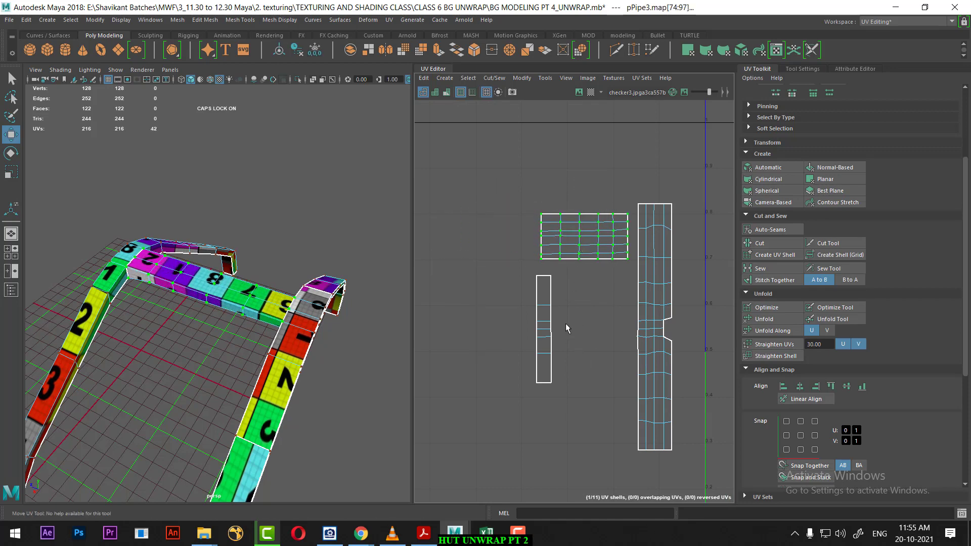
Step: Select the narrow shell's lower UVs, then switch the pipe to face selection mode
{"action": "left_click_drag", "start_coordinate": [562, 300], "coordinate": [531, 390]}
{"action": "left_click_drag", "start_coordinate": [228, 303], "coordinate": [149, 279], "text": "alt"}
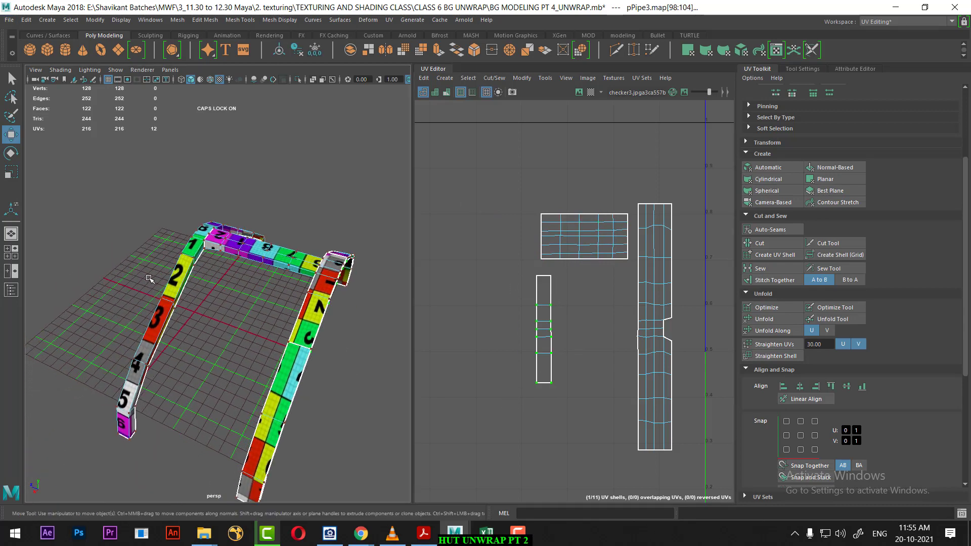
{"action": "right_click", "coordinate": [158, 311]}
{"action": "left_click", "coordinate": [149, 273]}
Step: Select faces of the long UV shell and the pipe's right leg to find its pieces
{"action": "scroll", "coordinate": [521, 275], "scroll_direction": "down", "scroll_amount": 2}
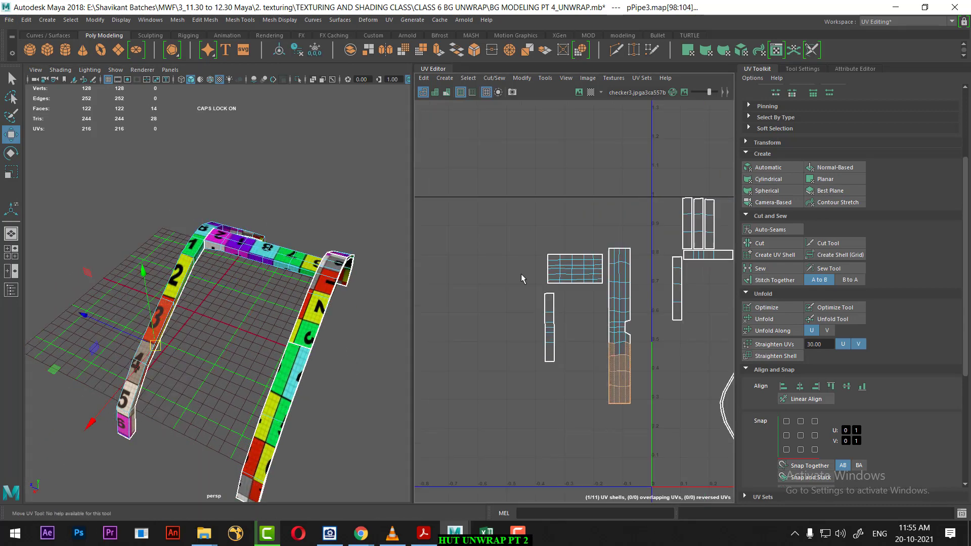
{"action": "scroll", "coordinate": [499, 289], "scroll_direction": "down", "scroll_amount": 1}
{"action": "left_click_drag", "start_coordinate": [231, 356], "coordinate": [283, 329], "text": "alt"}
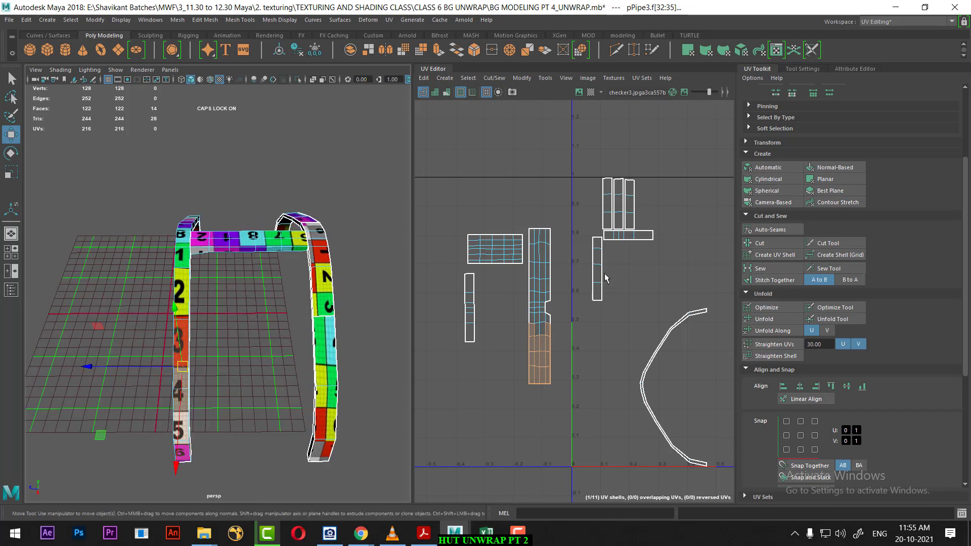
{"action": "left_click_drag", "start_coordinate": [571, 209], "coordinate": [526, 402]}
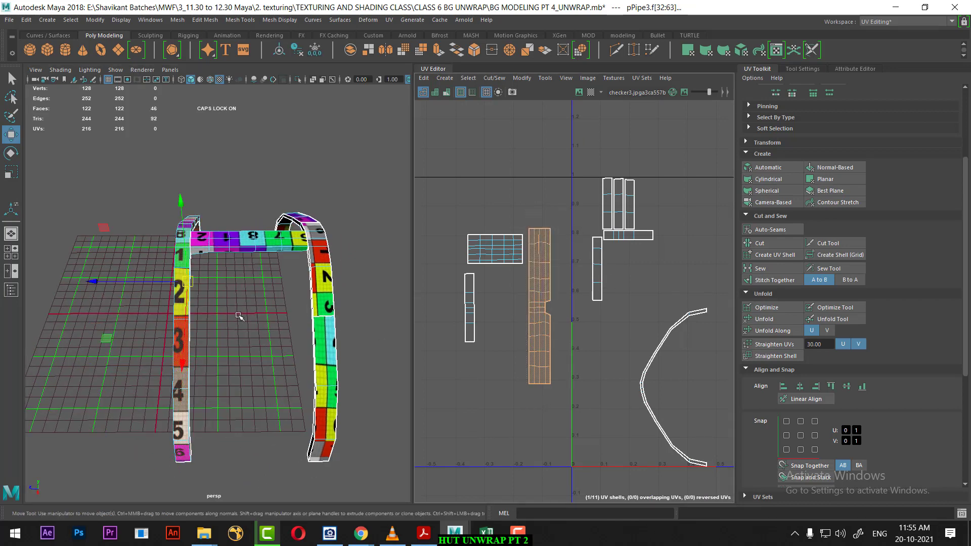
{"action": "left_click_drag", "start_coordinate": [238, 315], "coordinate": [365, 259], "text": "alt"}
{"action": "left_click", "coordinate": [329, 348]}
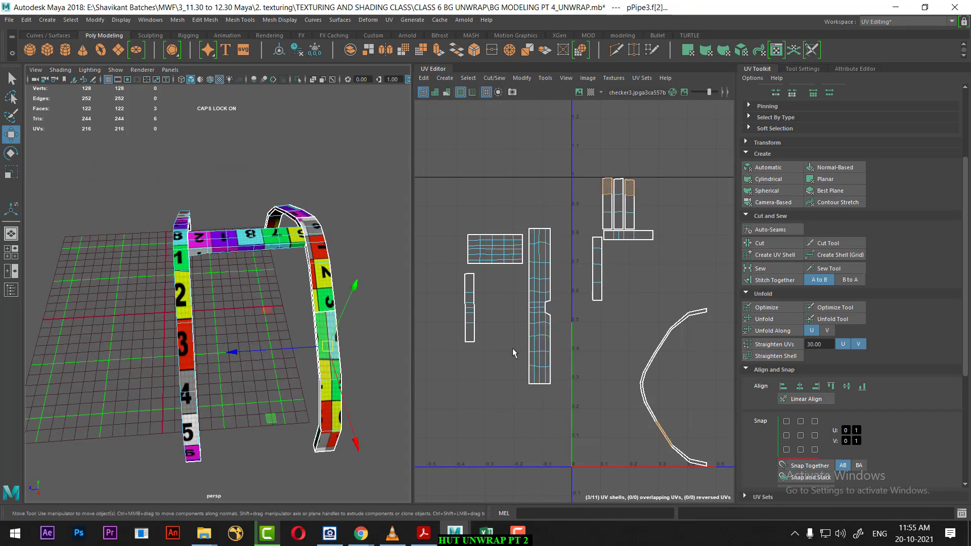
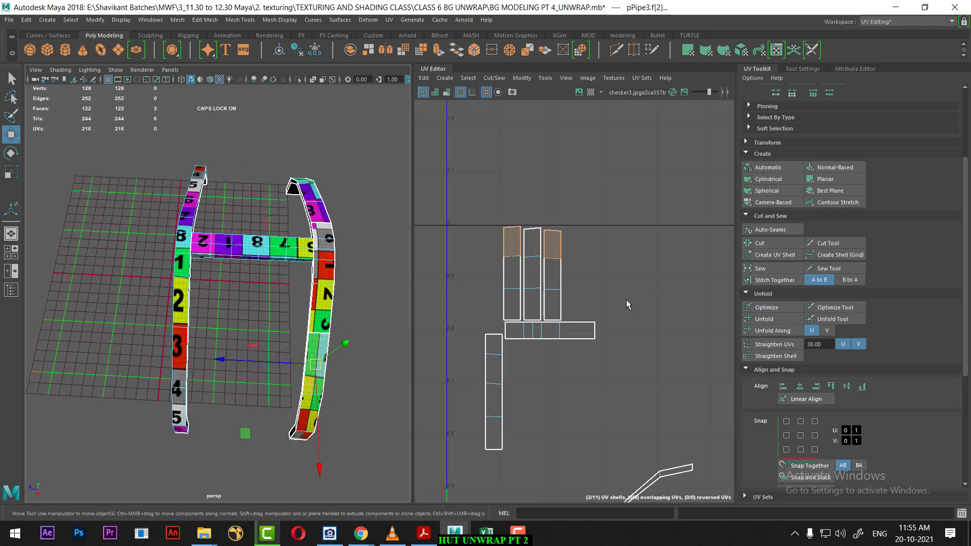
Step: Select a face loop along the arch and reframe the UV view to show every shell
{"action": "double_click", "coordinate": [328, 320]}
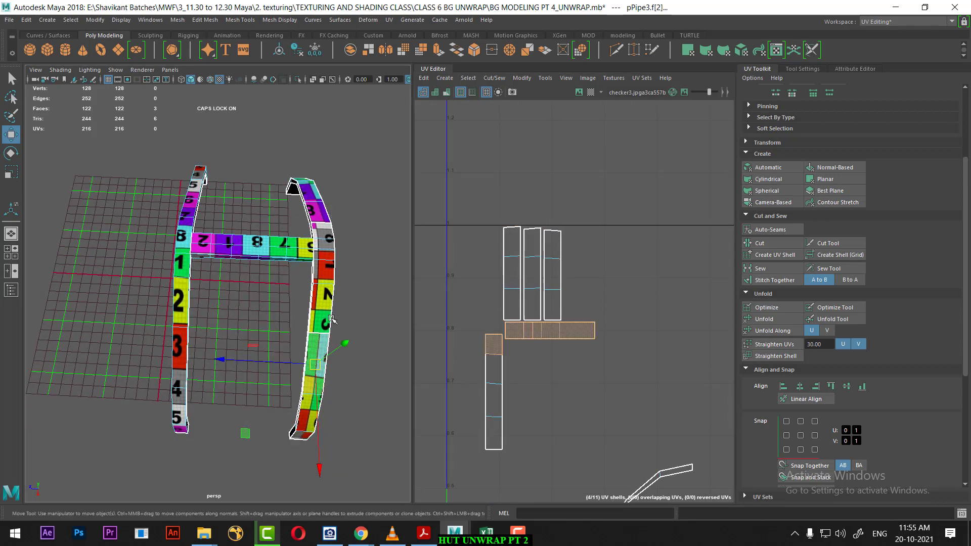
{"action": "scroll", "coordinate": [620, 312], "scroll_direction": "down", "scroll_amount": 2}
{"action": "scroll", "coordinate": [585, 299], "scroll_direction": "down", "scroll_amount": 2}
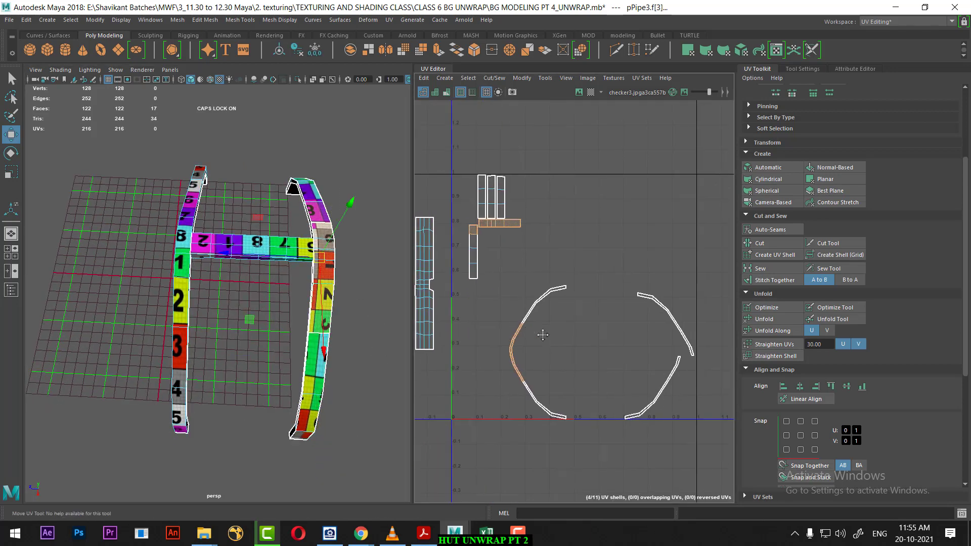
{"action": "middle_click_drag", "start_coordinate": [562, 334], "coordinate": [629, 329], "text": "alt"}
{"action": "scroll", "coordinate": [628, 334], "scroll_direction": "up", "scroll_amount": 2}
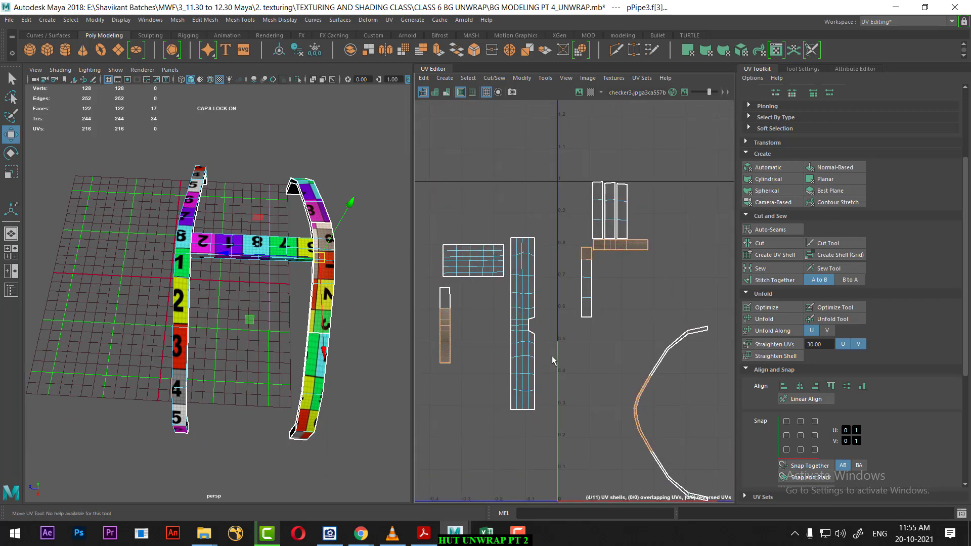
Step: Select the whole face loop down the arch leg and pan to its three UV shells
{"action": "left_click", "coordinate": [295, 434]}
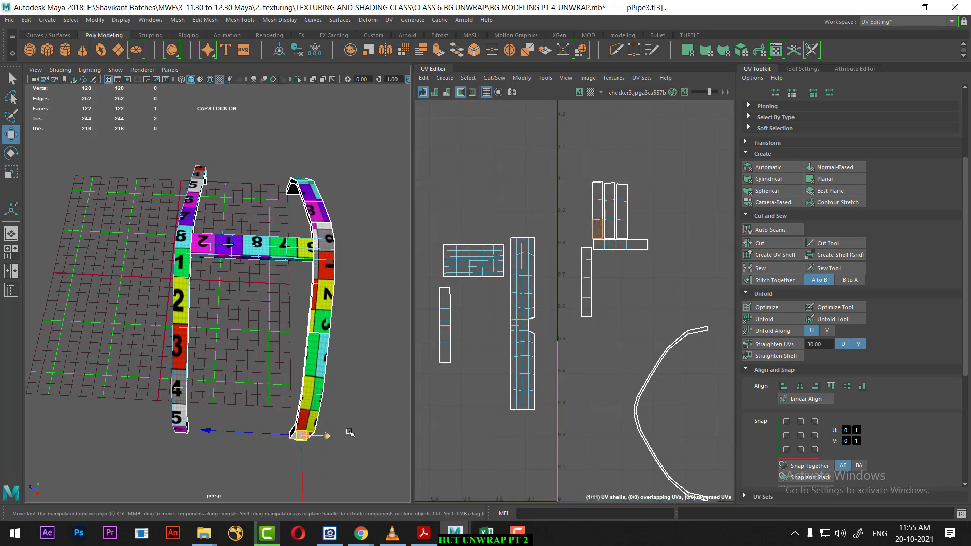
{"action": "mouse_move", "coordinate": [333, 395]}
{"action": "left_mouse_down", "text": "alt"}
{"action": "mouse_move", "coordinate": [302, 408]}
{"action": "mouse_move", "coordinate": [349, 411]}
{"action": "left_mouse_up", "text": "alt"}
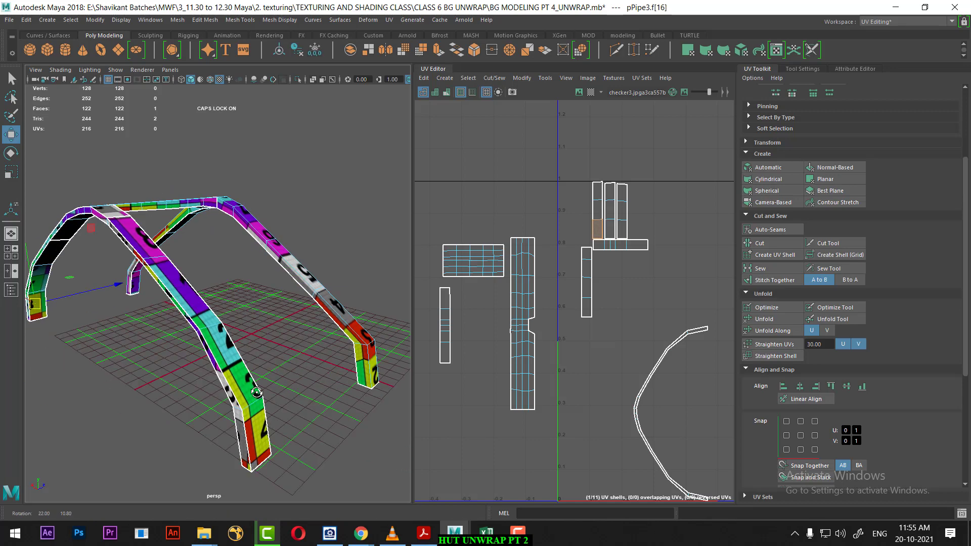
{"action": "double_click", "coordinate": [349, 410], "text": "shift"}
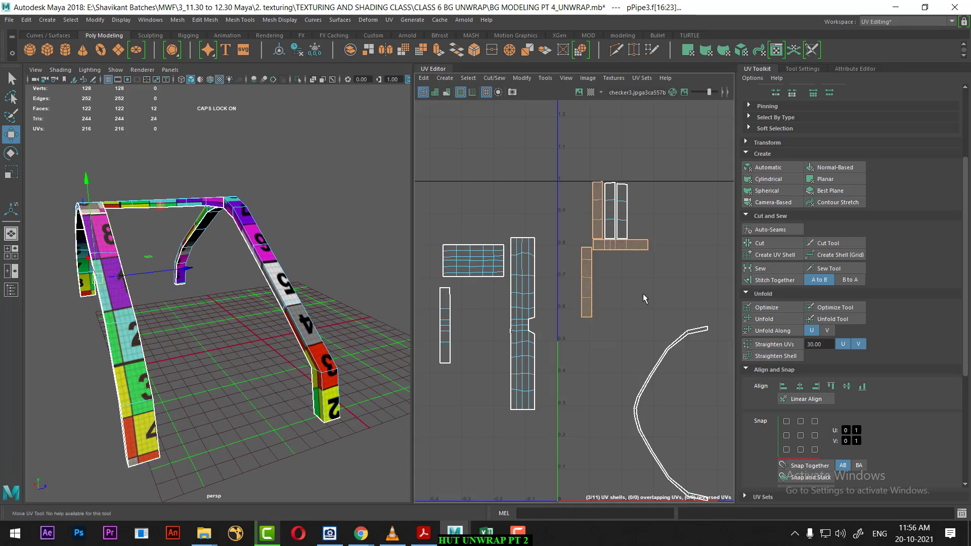
{"action": "scroll", "coordinate": [641, 292], "scroll_direction": "down", "scroll_amount": 3}
{"action": "mouse_move", "coordinate": [613, 290]}
{"action": "left_mouse_down"}
{"action": "mouse_move", "coordinate": [450, 304]}
{"action": "mouse_move", "coordinate": [601, 317]}
{"action": "left_mouse_up"}
Step: Frame the selected leg shells in the UV view and switch the arch to wireframe
{"action": "key", "text": "f"}
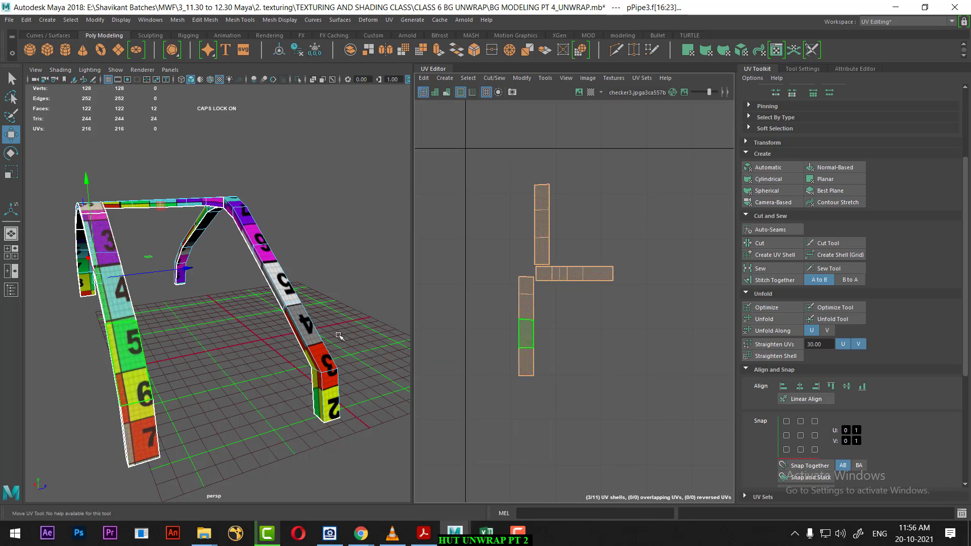
{"action": "mouse_move", "coordinate": [203, 328]}
{"action": "left_mouse_down", "text": "alt"}
{"action": "mouse_move", "coordinate": [403, 315]}
{"action": "mouse_move", "coordinate": [308, 354]}
{"action": "mouse_move", "coordinate": [249, 322]}
{"action": "mouse_move", "coordinate": [180, 359]}
{"action": "left_mouse_up", "text": "alt"}
{"action": "left_click", "coordinate": [590, 199]}
{"action": "key", "text": "4"}
Step: Try Move and Sew and Stitch Together on the shared shell edge, then undo the stitch
{"action": "left_click", "coordinate": [179, 360]}
{"action": "left_click", "coordinate": [185, 360]}
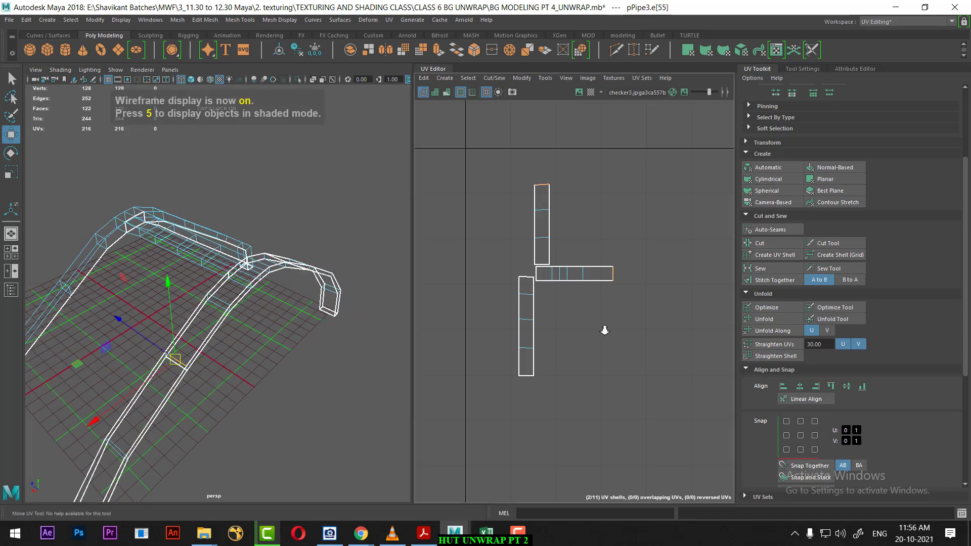
{"action": "scroll", "coordinate": [602, 290], "scroll_direction": "up", "scroll_amount": 1}
{"action": "right_click", "coordinate": [648, 319], "text": "shift"}
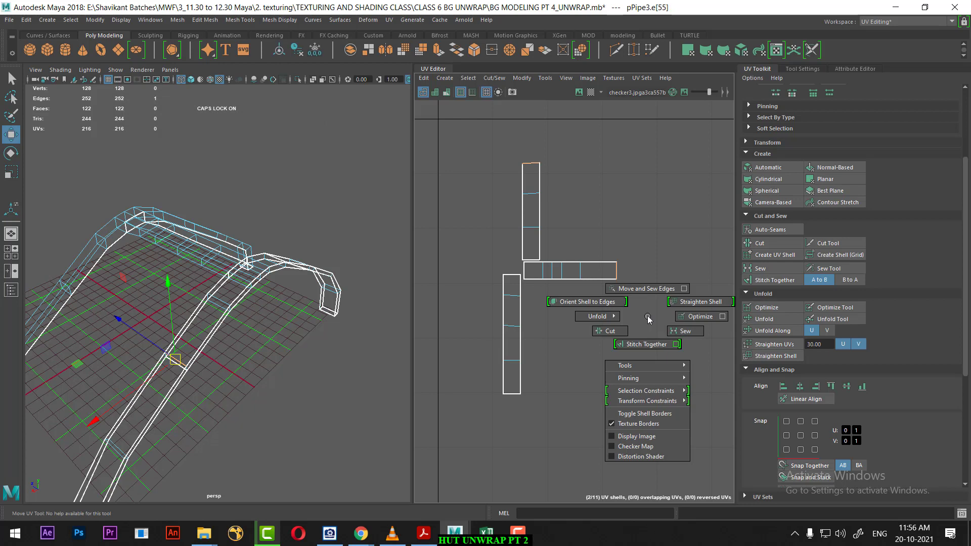
{"action": "right_click_drag", "start_coordinate": [649, 317], "coordinate": [637, 189], "text": "shift"}
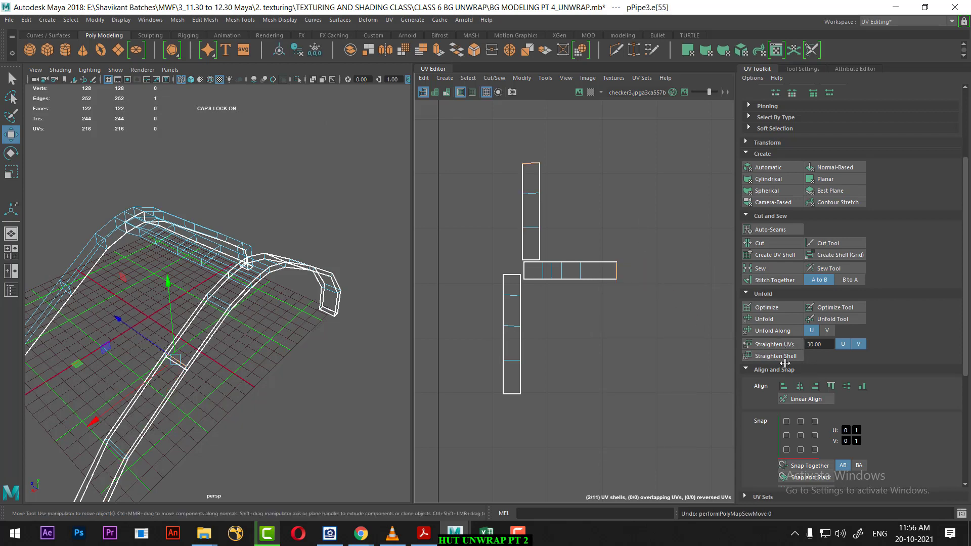
{"action": "left_click", "coordinate": [784, 280]}
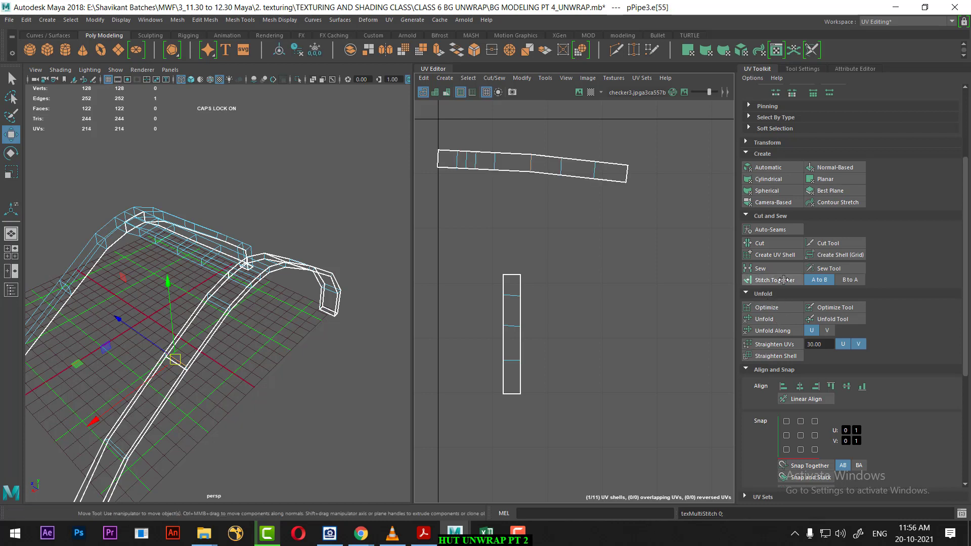
{"action": "key", "text": "ctrl+z"}
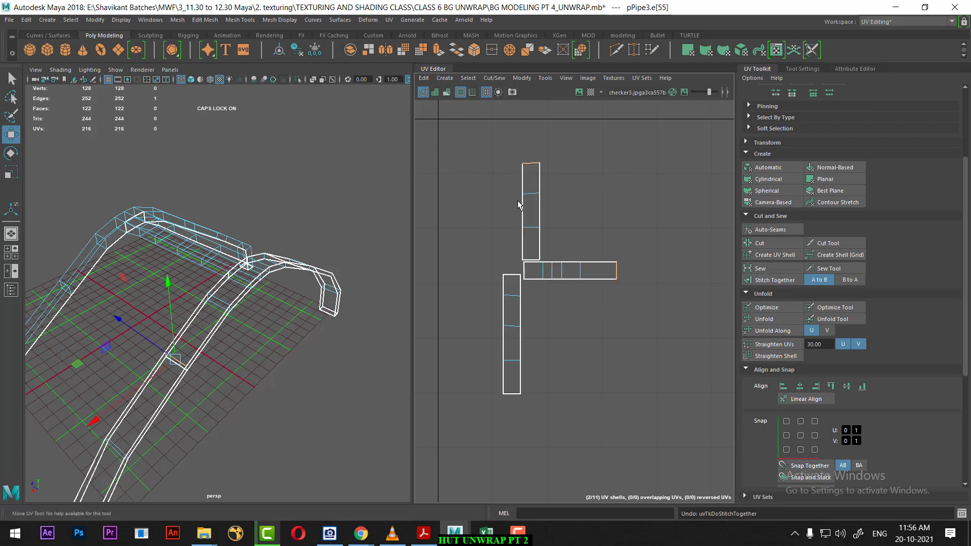
{"action": "left_click", "coordinate": [582, 185]}
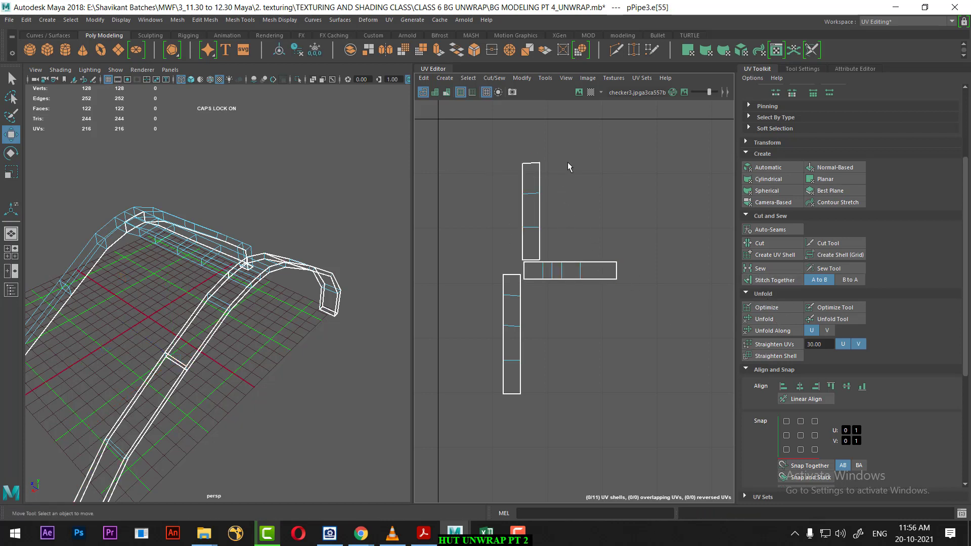
Step: Align the upper shell's top UVs to max V and the horizontal shell's right UVs to max U
{"action": "right_click_drag", "start_coordinate": [547, 201], "coordinate": [607, 198]}
{"action": "left_click_drag", "start_coordinate": [587, 141], "coordinate": [487, 168]}
{"action": "left_click", "coordinate": [831, 386]}
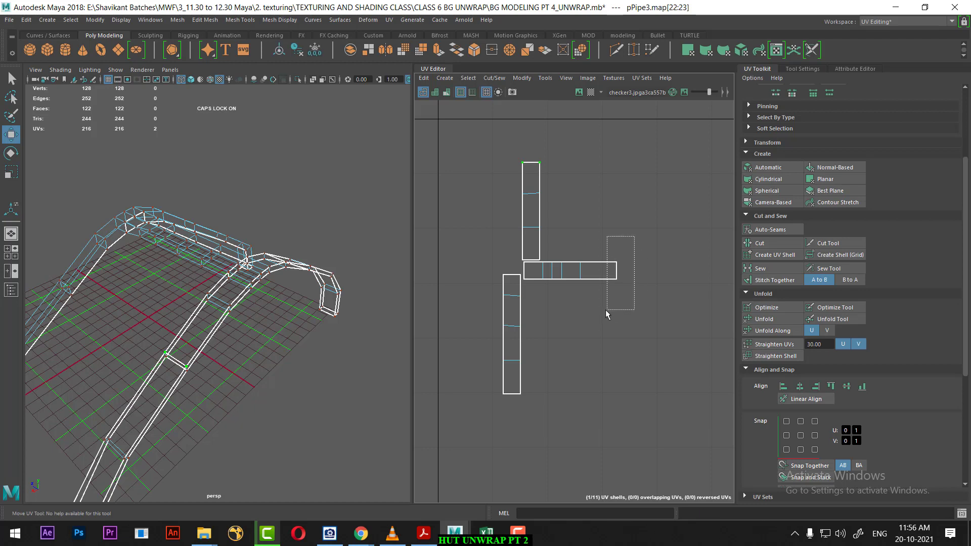
{"action": "left_click_drag", "start_coordinate": [606, 310], "coordinate": [606, 310]}
{"action": "left_click", "coordinate": [816, 386]}
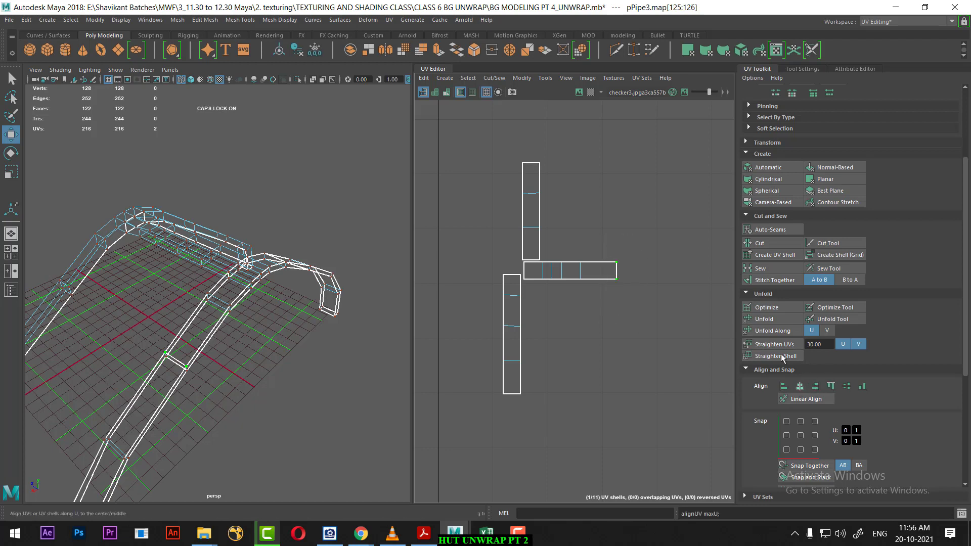
Step: Stitch the vertical and horizontal leg shells together along the horizontal shell's end edge
{"action": "right_click_drag", "start_coordinate": [625, 264], "coordinate": [626, 237]}
{"action": "left_click", "coordinate": [616, 271]}
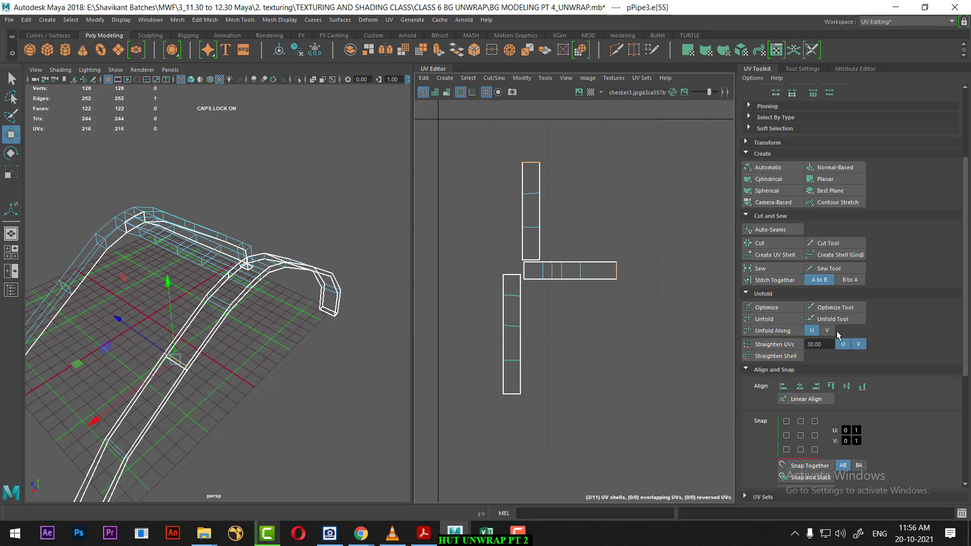
{"action": "left_click", "coordinate": [789, 358]}
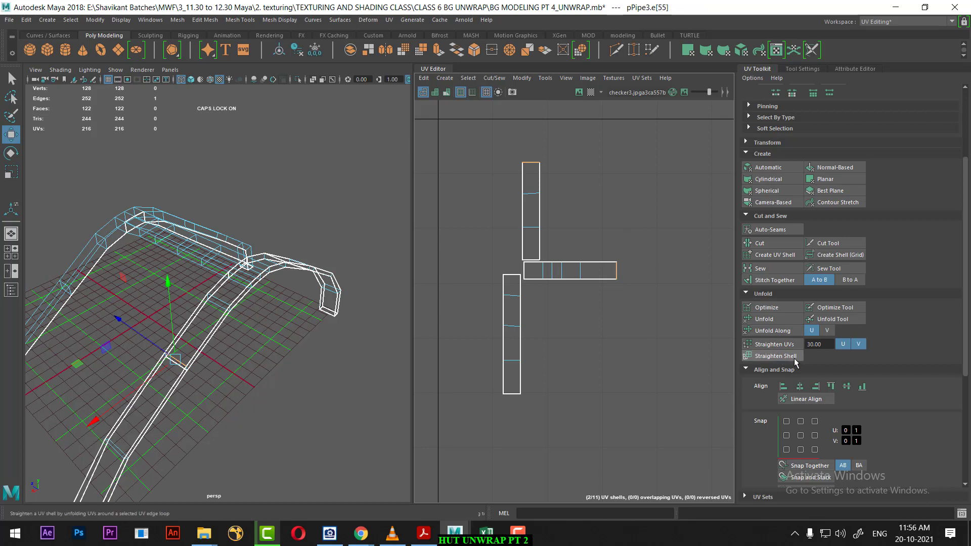
{"action": "left_click", "coordinate": [785, 281]}
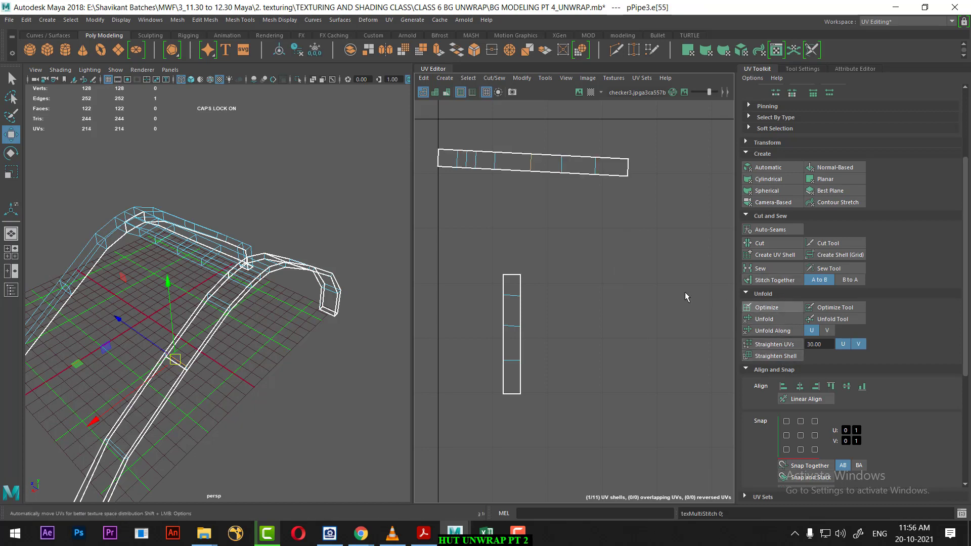
Step: Stitch the remaining vertical shell onto the strip to form one long horizontal strip
{"action": "middle_click_drag", "start_coordinate": [685, 292], "coordinate": [645, 315], "text": "alt"}
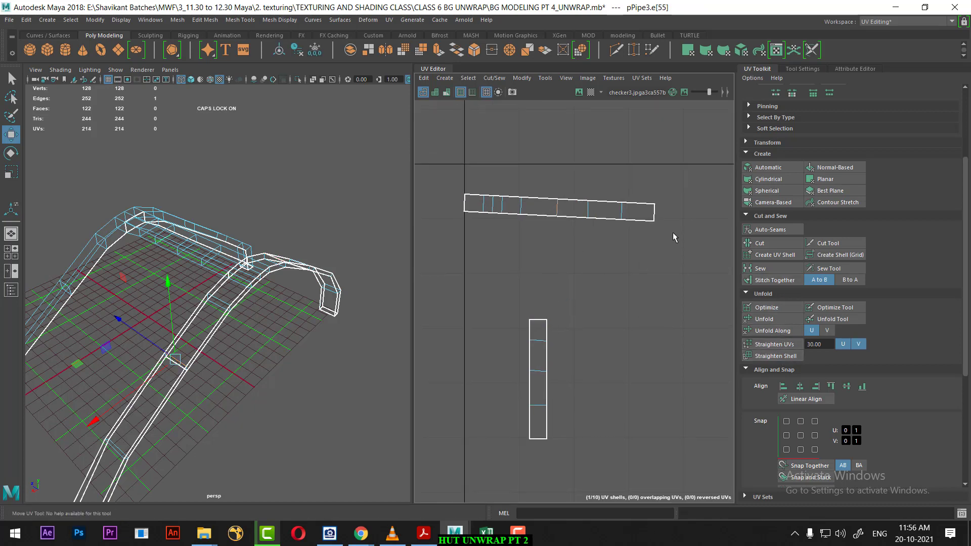
{"action": "left_click", "coordinate": [652, 219]}
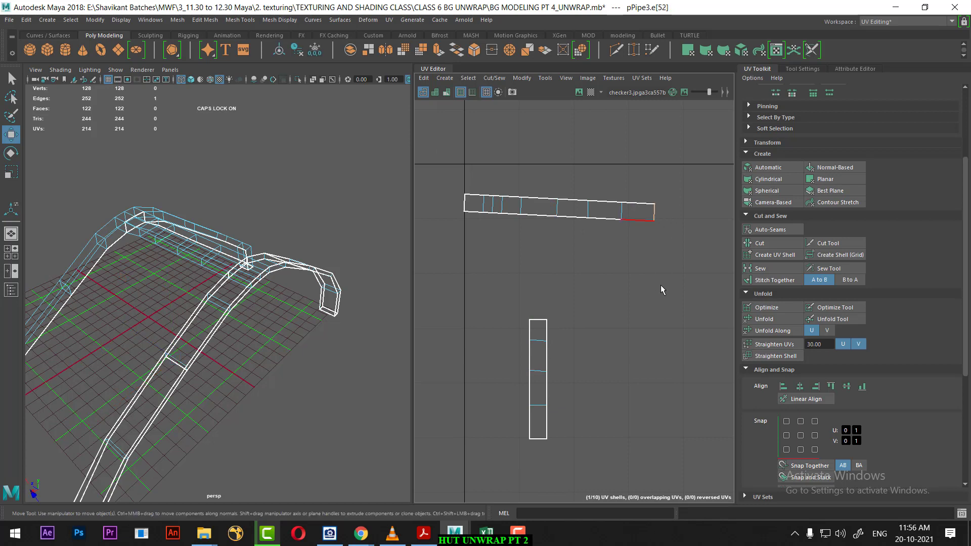
{"action": "left_click", "coordinate": [465, 203]}
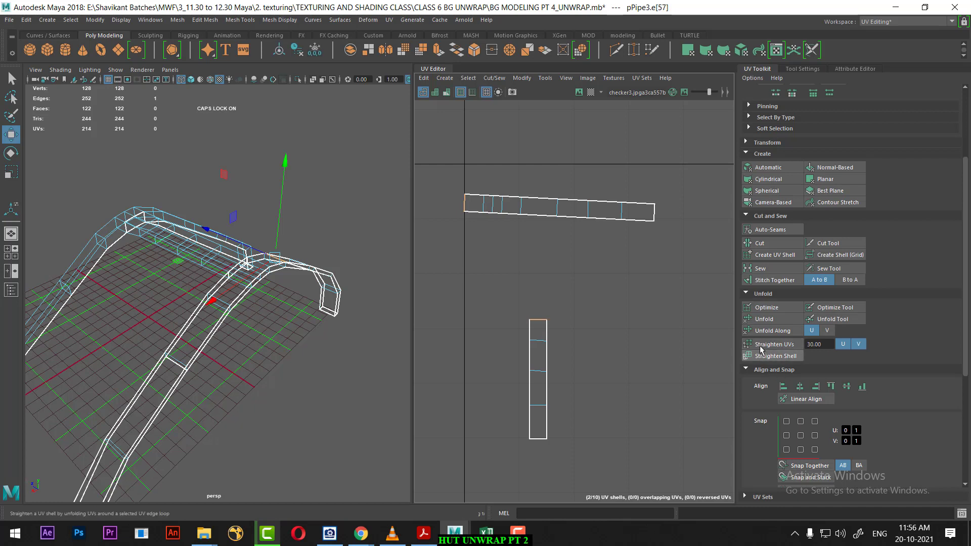
{"action": "left_click", "coordinate": [774, 281]}
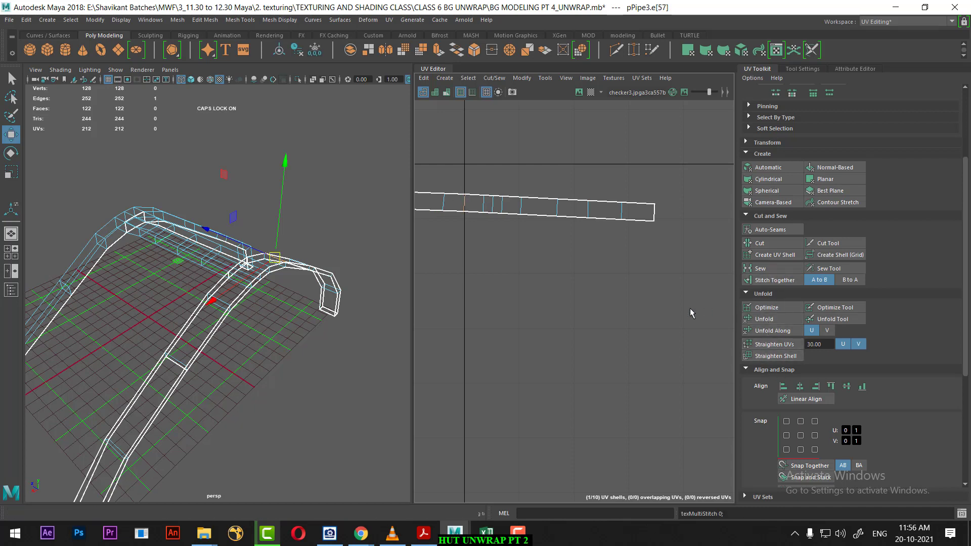
{"action": "right_click_drag", "start_coordinate": [572, 275], "coordinate": [579, 290]}
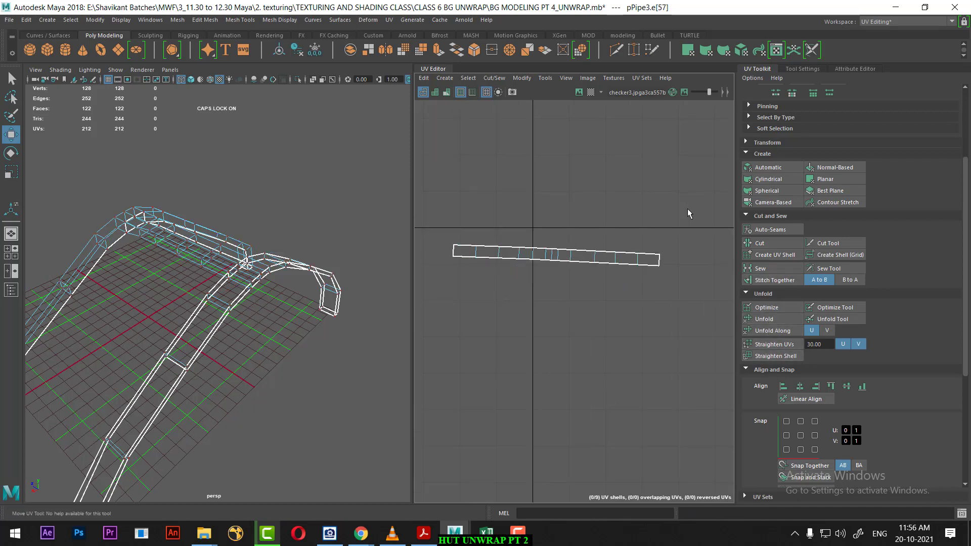
Step: Select all of the strip's UVs, try unfolding along U, then undo it
{"action": "left_click_drag", "start_coordinate": [688, 204], "coordinate": [436, 305]}
{"action": "right_click_drag", "start_coordinate": [579, 252], "coordinate": [580, 251], "text": "shift"}
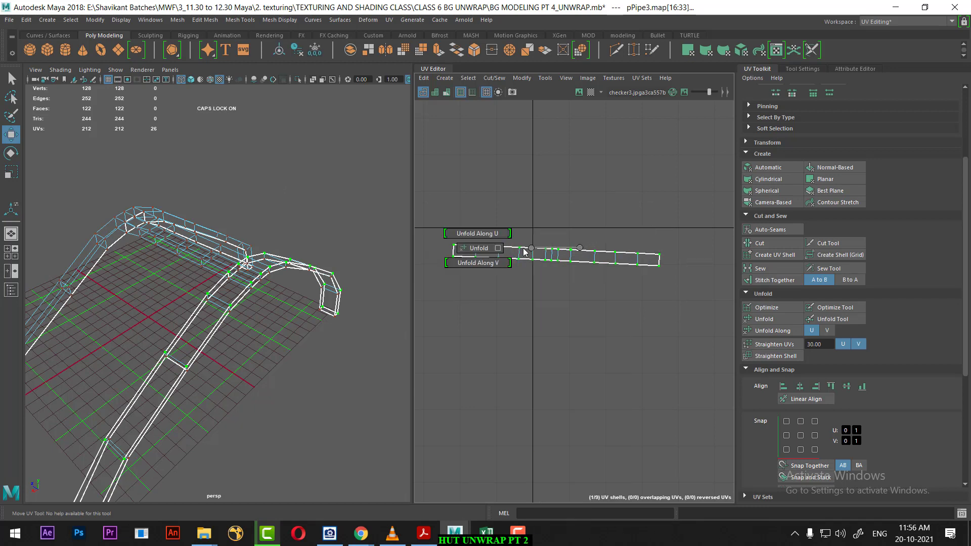
{"action": "right_click_drag", "start_coordinate": [580, 252], "coordinate": [466, 258], "text": "shift"}
{"action": "key", "text": "ctrl+z"}
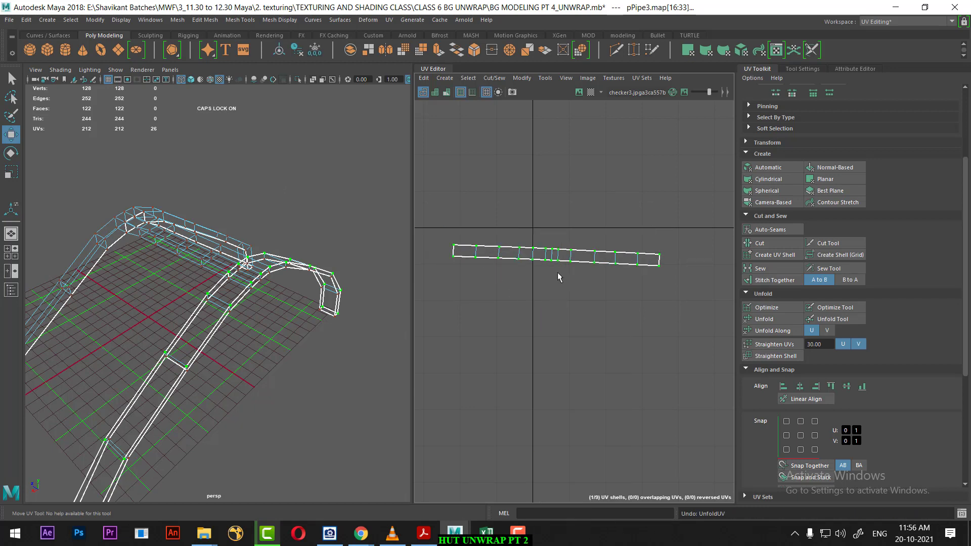
{"action": "middle_click_drag", "start_coordinate": [614, 321], "coordinate": [634, 332], "text": "alt"}
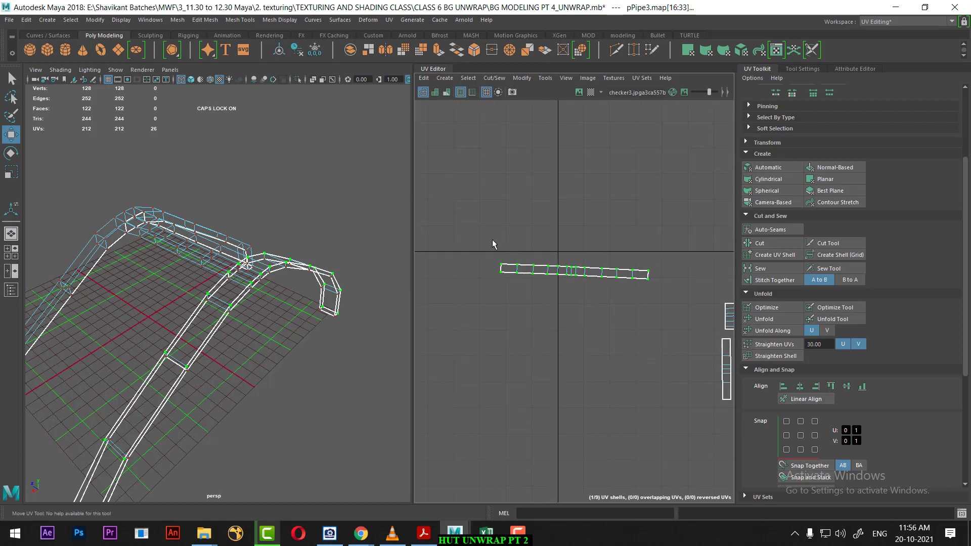
{"action": "right_click_drag", "start_coordinate": [605, 359], "coordinate": [616, 357], "text": "alt"}
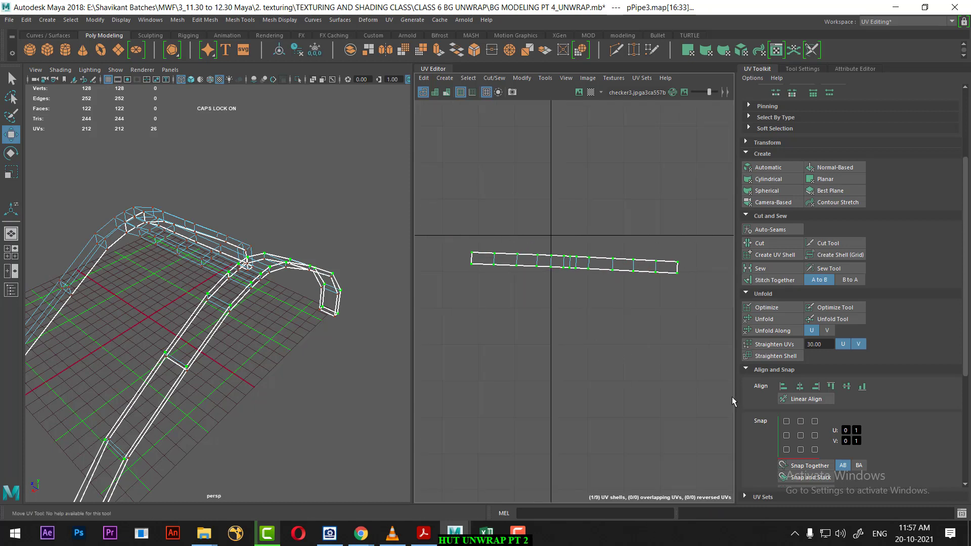
Step: Straighten the long strip's UVs into an even horizontal band, then zoom out to the other shells
{"action": "left_click", "coordinate": [782, 359]}
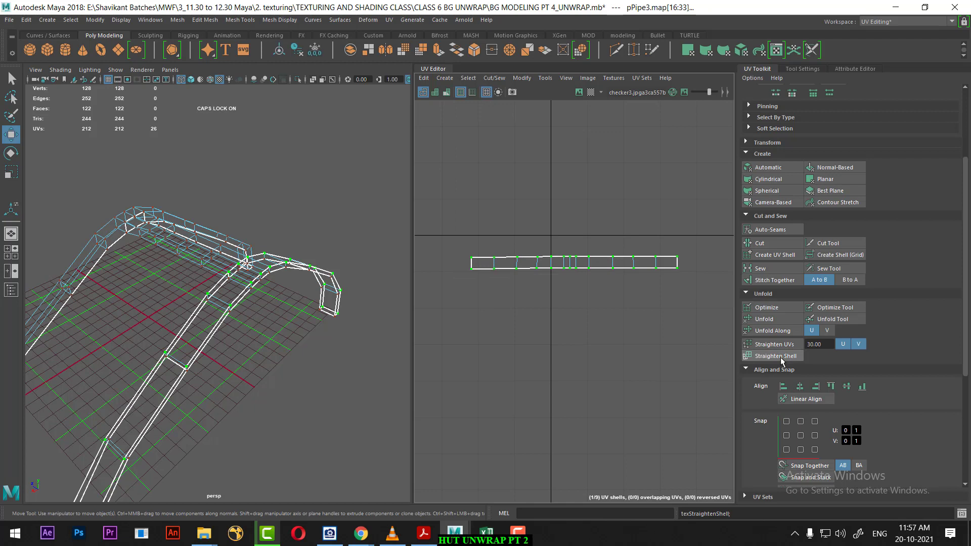
{"action": "scroll", "coordinate": [618, 299], "scroll_direction": "up", "scroll_amount": 1}
{"action": "middle_click_drag", "start_coordinate": [635, 329], "coordinate": [631, 343], "text": "alt"}
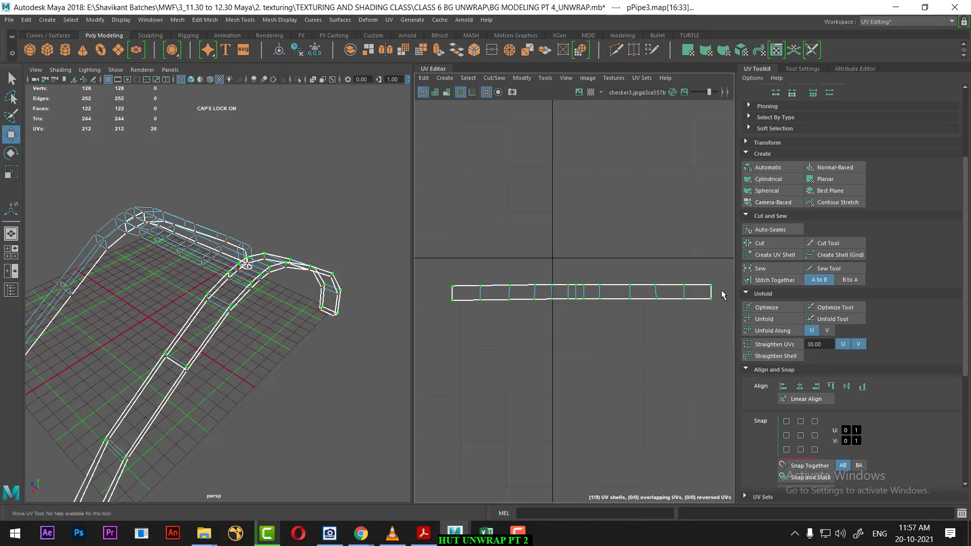
{"action": "left_click", "coordinate": [779, 348]}
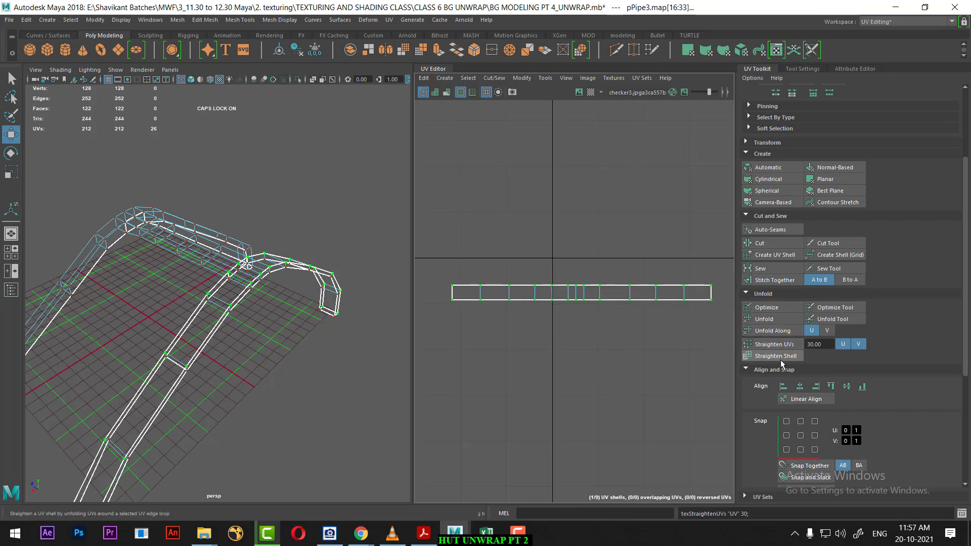
{"action": "scroll", "coordinate": [638, 389], "scroll_direction": "down", "scroll_amount": 2}
{"action": "middle_click_drag", "start_coordinate": [680, 447], "coordinate": [581, 363], "text": "alt"}
{"action": "scroll", "coordinate": [580, 359], "scroll_direction": "down", "scroll_amount": 2}
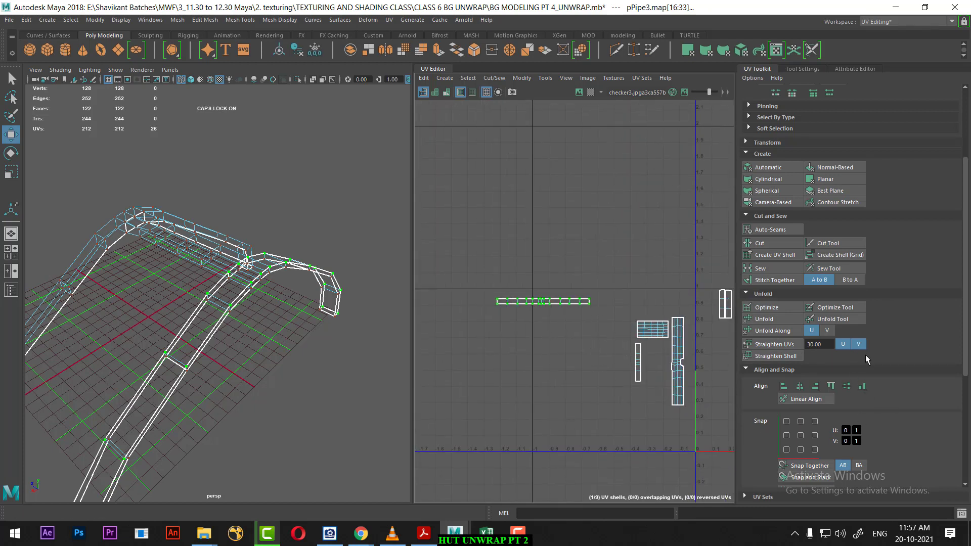
Step: Rotate the strip shell 90° upright and move it left of the other rectangular shells
{"action": "scroll", "coordinate": [904, 276], "scroll_direction": "up", "scroll_amount": 3}
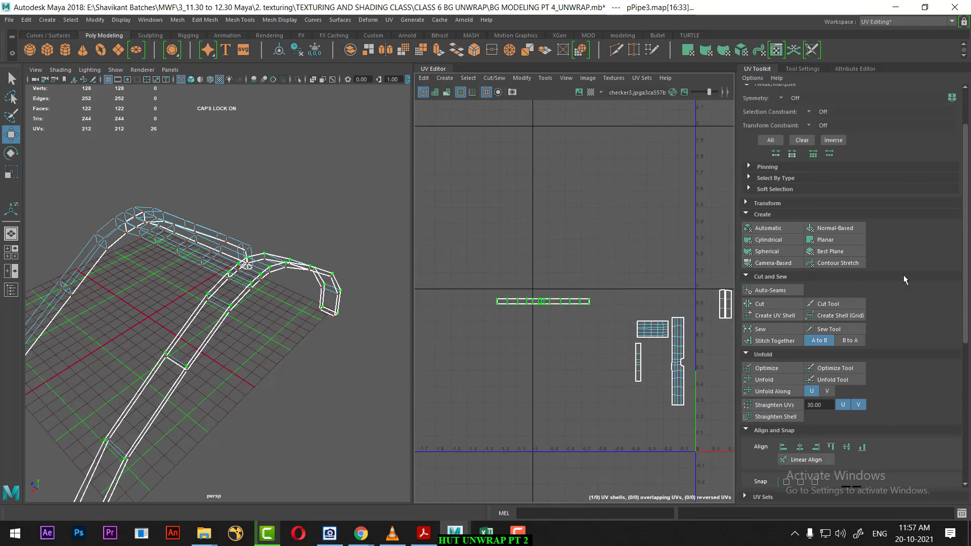
{"action": "scroll", "coordinate": [900, 291], "scroll_direction": "down", "scroll_amount": 3}
{"action": "scroll", "coordinate": [907, 296], "scroll_direction": "down", "scroll_amount": 2}
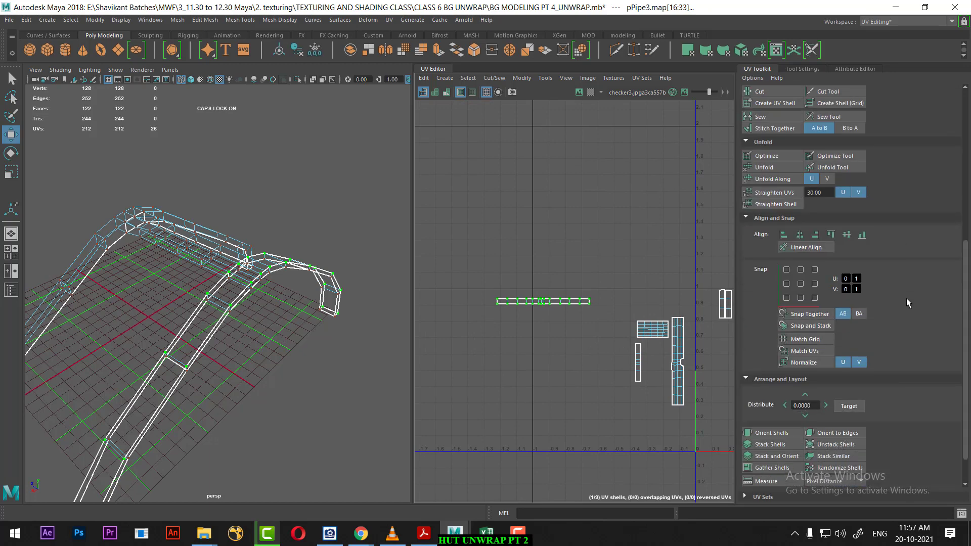
{"action": "scroll", "coordinate": [907, 299], "scroll_direction": "up", "scroll_amount": 2}
{"action": "scroll", "coordinate": [904, 291], "scroll_direction": "up", "scroll_amount": 4}
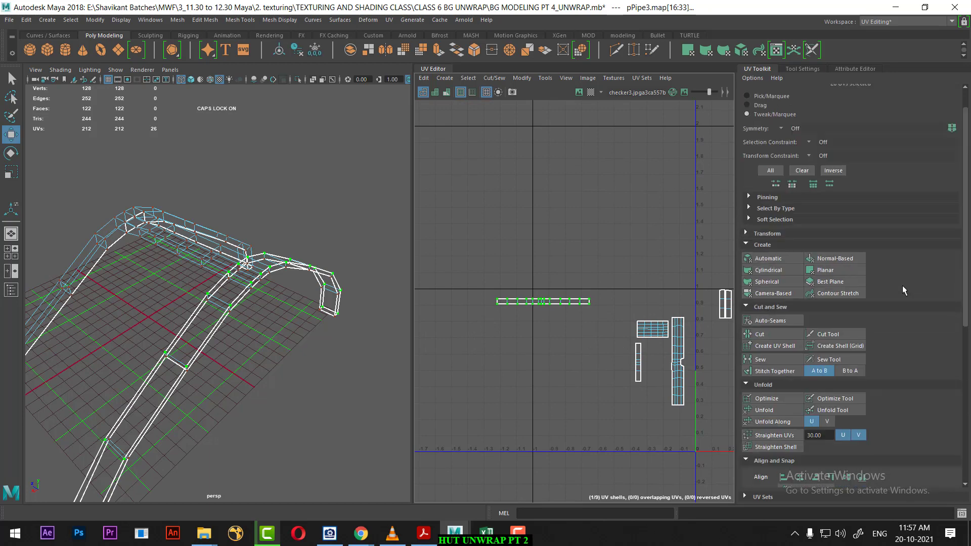
{"action": "left_click", "coordinate": [779, 233]}
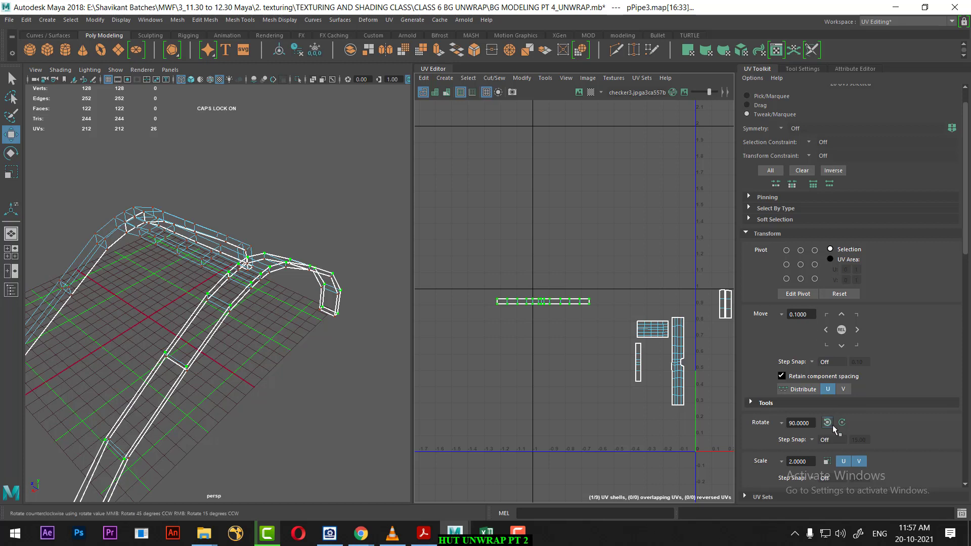
{"action": "left_click", "coordinate": [832, 421]}
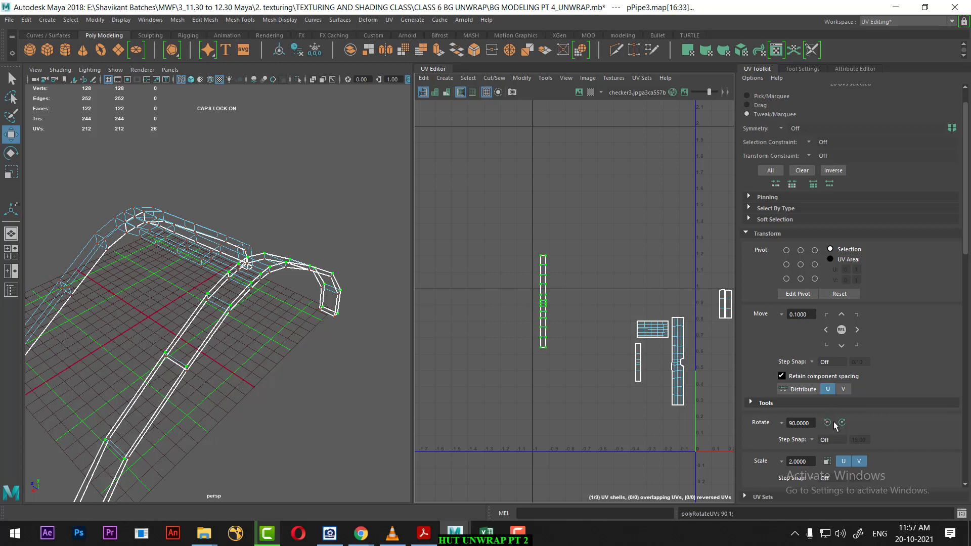
{"action": "scroll", "coordinate": [610, 351], "scroll_direction": "up", "scroll_amount": 2}
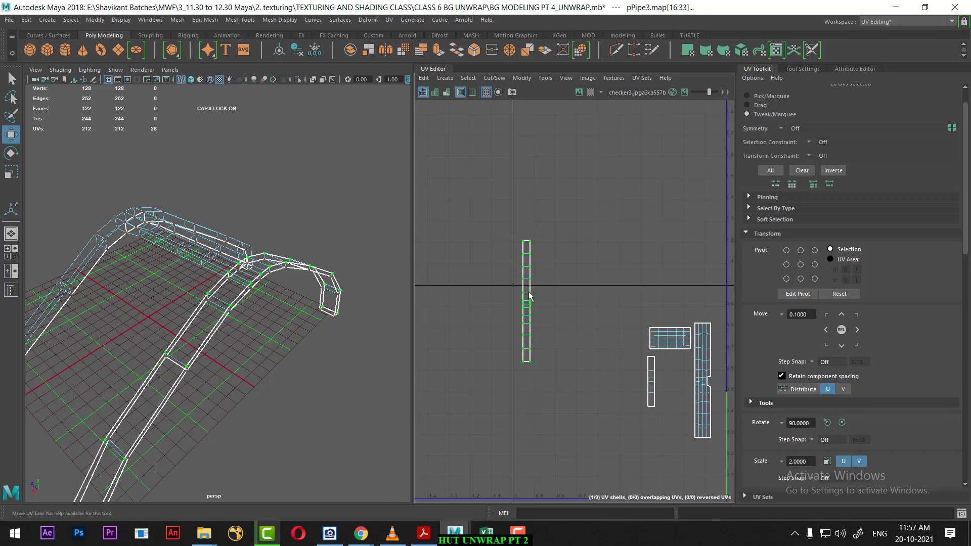
{"action": "mouse_move", "coordinate": [530, 296]}
{"action": "left_mouse_down"}
{"action": "mouse_move", "coordinate": [557, 364]}
{"action": "mouse_move", "coordinate": [614, 373]}
{"action": "mouse_move", "coordinate": [578, 374]}
{"action": "left_mouse_up"}
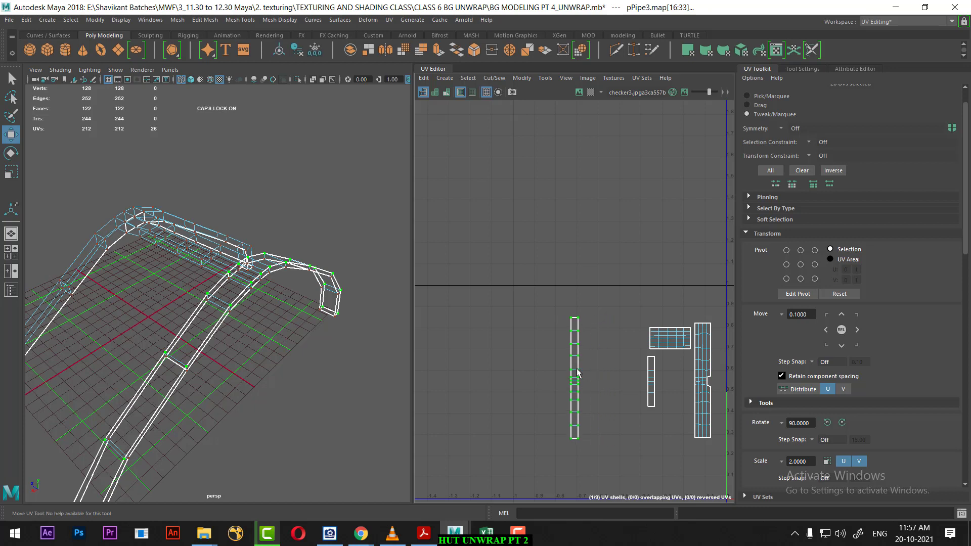
Step: Clear the UV selection and marquee-select the upright strip's edges
{"action": "scroll", "coordinate": [579, 374], "scroll_direction": "down", "scroll_amount": 3}
{"action": "middle_click_drag", "start_coordinate": [532, 303], "coordinate": [563, 325], "text": "alt"}
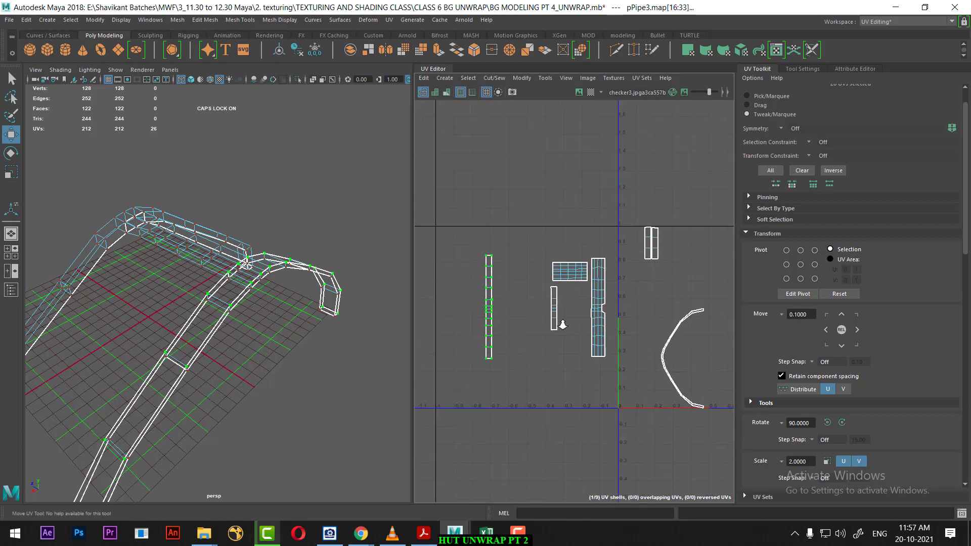
{"action": "right_click_drag", "start_coordinate": [516, 309], "coordinate": [514, 253]}
{"action": "left_click_drag", "start_coordinate": [501, 260], "coordinate": [466, 358]}
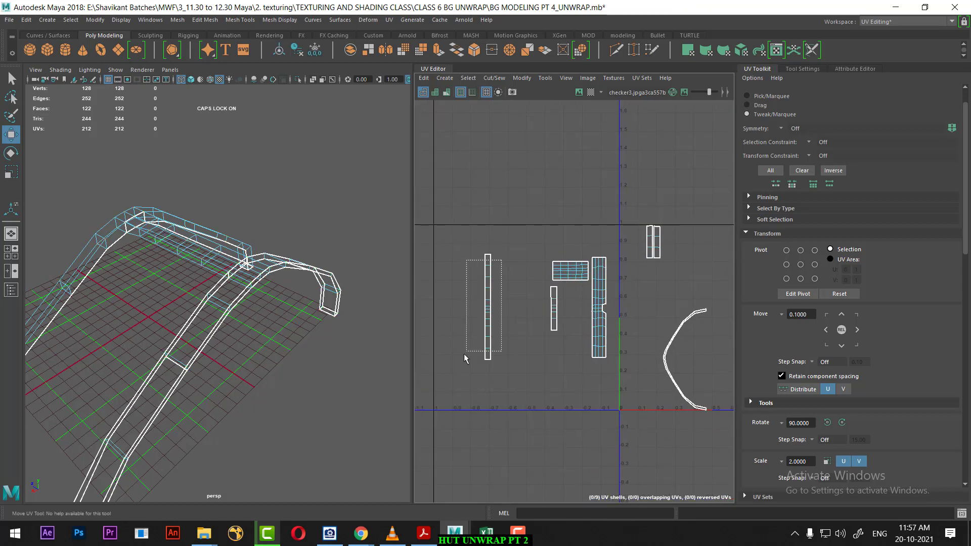
{"action": "scroll", "coordinate": [550, 393], "scroll_direction": "up", "scroll_amount": 1}
{"action": "middle_click_drag", "start_coordinate": [551, 392], "coordinate": [504, 375], "text": "alt"}
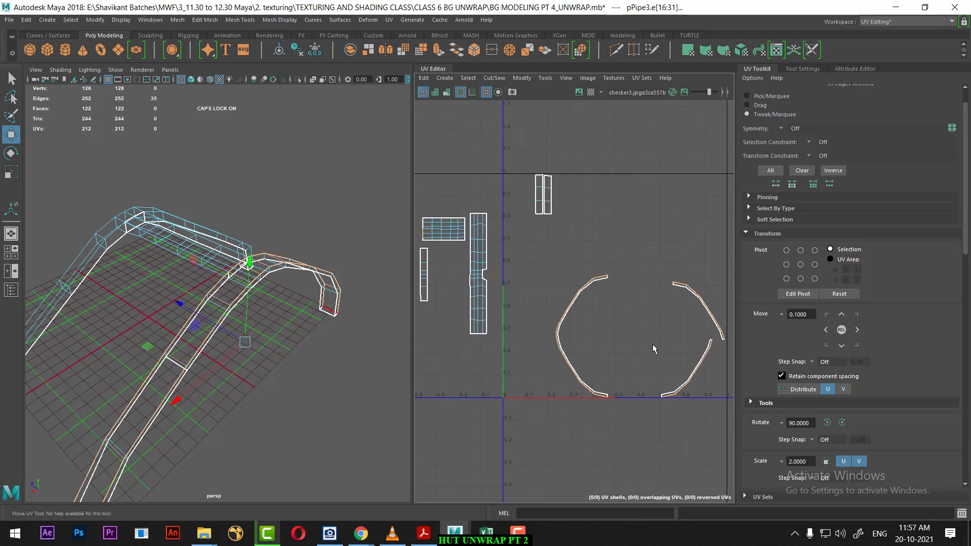
{"action": "scroll", "coordinate": [654, 349], "scroll_direction": "up", "scroll_amount": 2}
Step: Remove two unwanted edges from the strip's edge selection
{"action": "middle_click_drag", "start_coordinate": [654, 349], "coordinate": [560, 346], "text": "alt"}
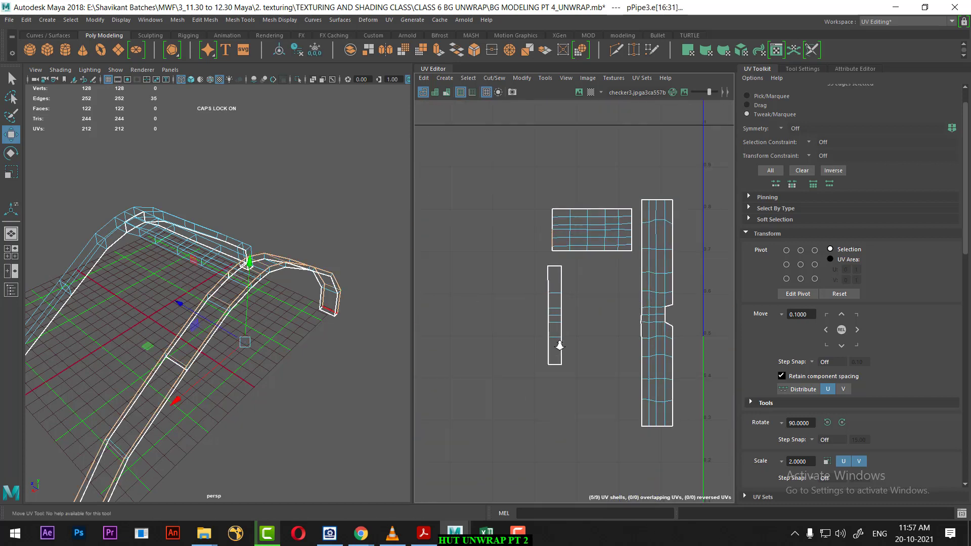
{"action": "scroll", "coordinate": [560, 346], "scroll_direction": "up", "scroll_amount": 1}
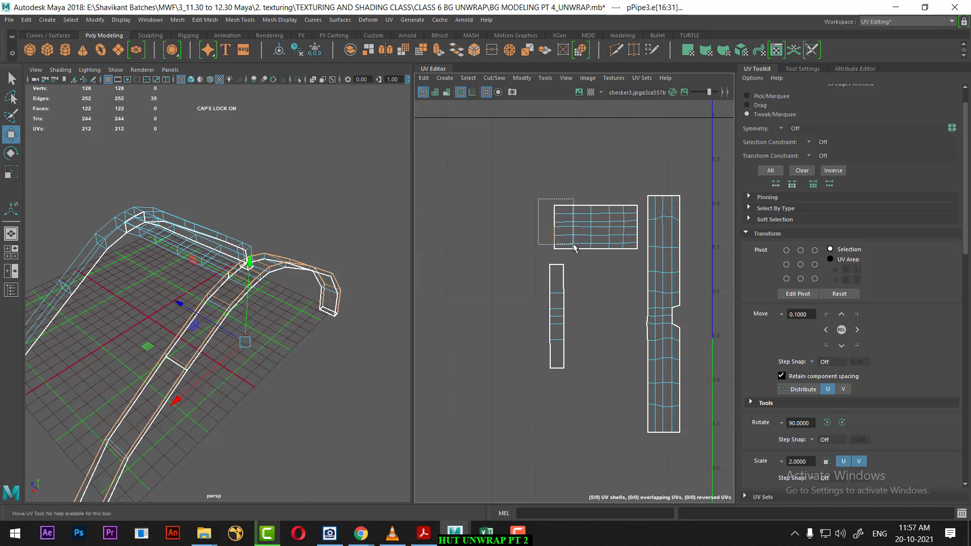
{"action": "left_click_drag", "start_coordinate": [574, 248], "coordinate": [576, 248]}
{"action": "scroll", "coordinate": [592, 400], "scroll_direction": "down", "scroll_amount": 2}
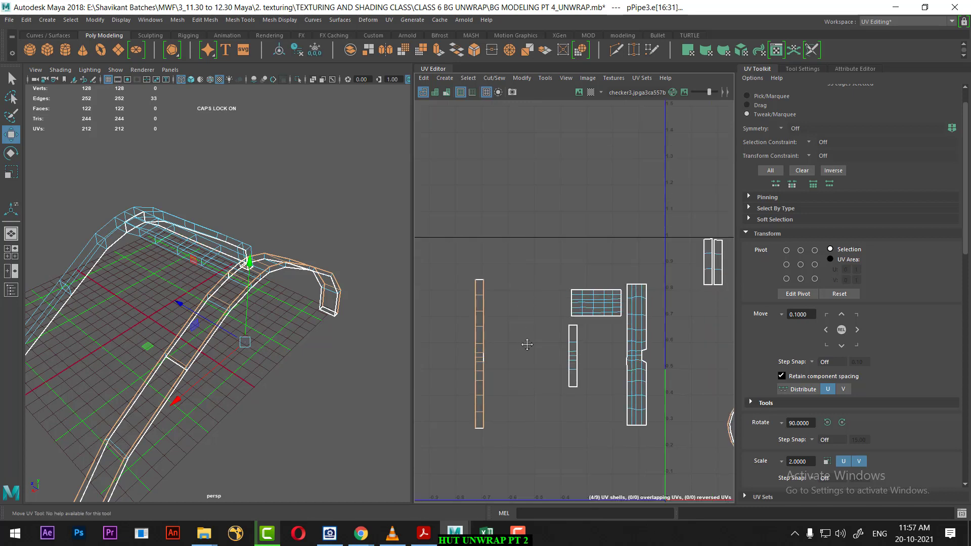
{"action": "middle_click_drag", "start_coordinate": [528, 345], "coordinate": [542, 343], "text": "alt"}
{"action": "scroll", "coordinate": [804, 400], "scroll_direction": "down", "scroll_amount": 5}
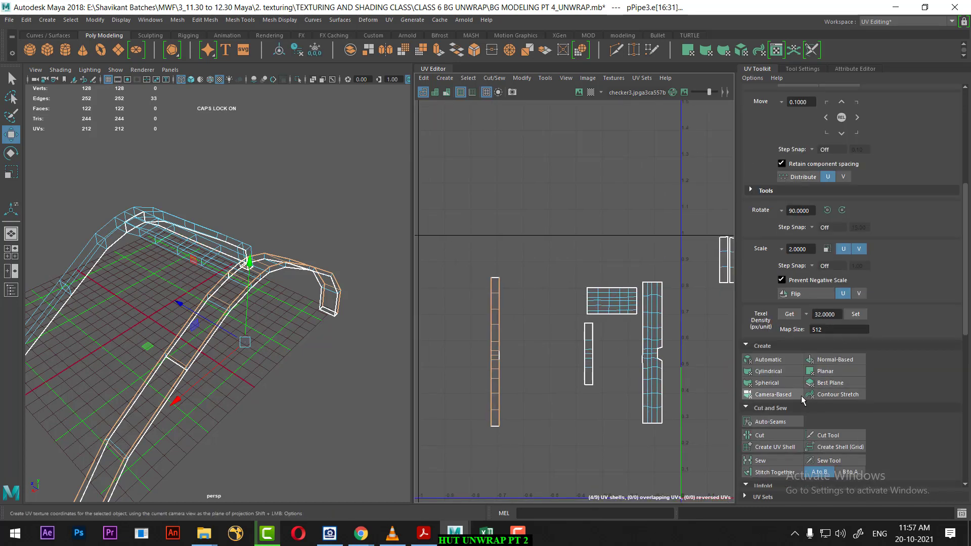
{"action": "scroll", "coordinate": [802, 400], "scroll_direction": "down", "scroll_amount": 2}
{"action": "scroll", "coordinate": [802, 402], "scroll_direction": "down", "scroll_amount": 2}
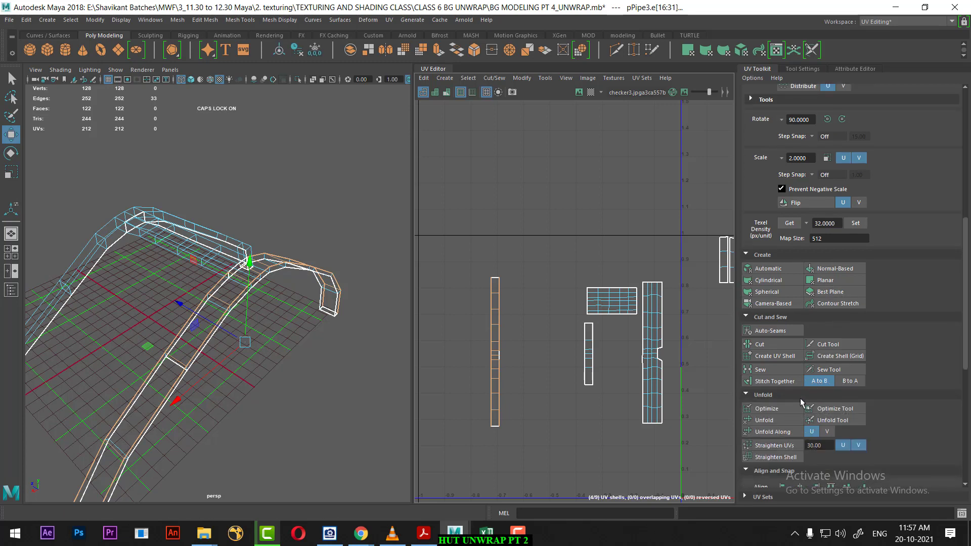
Step: Try stitching the strip edges to the neighbouring shell, undo it, and frame all shells
{"action": "left_click", "coordinate": [785, 386]}
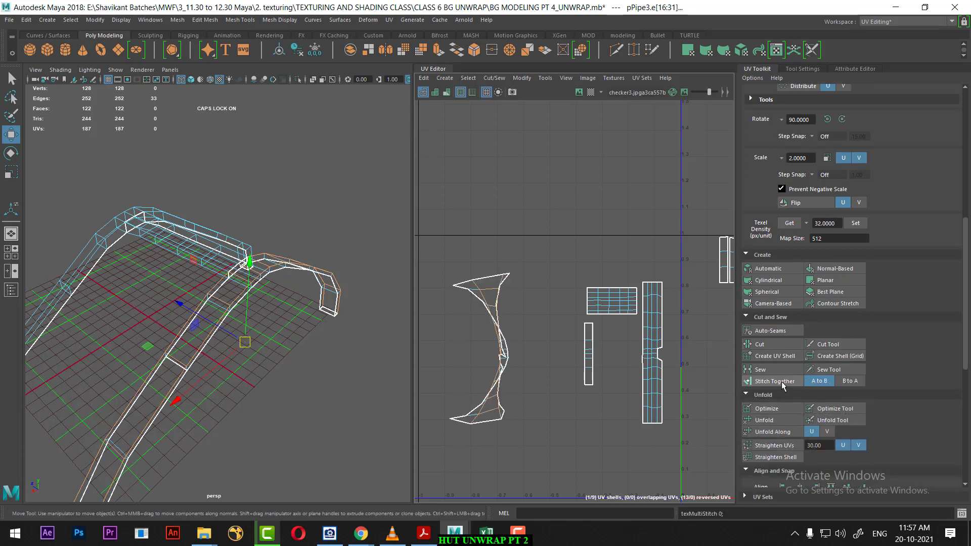
{"action": "key", "text": "ctrl+z"}
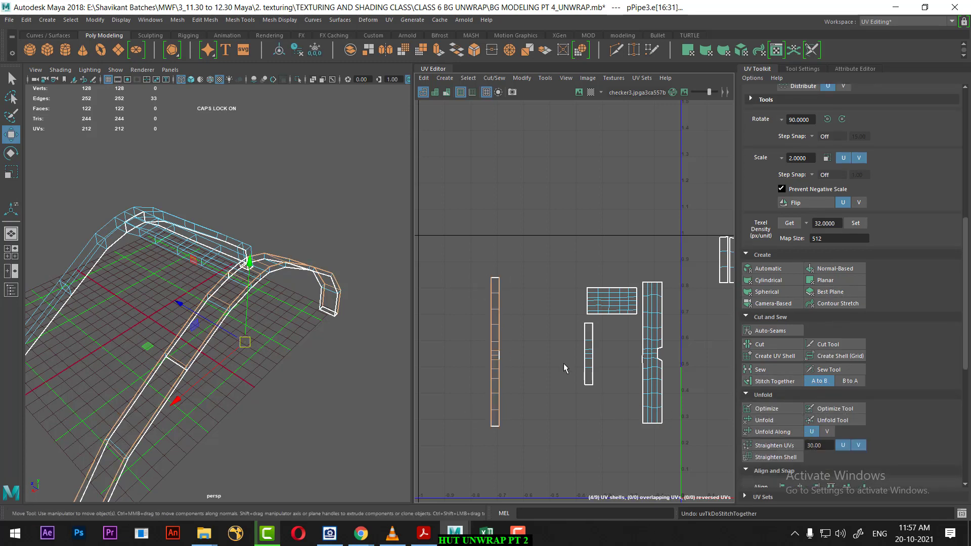
{"action": "key", "text": "a"}
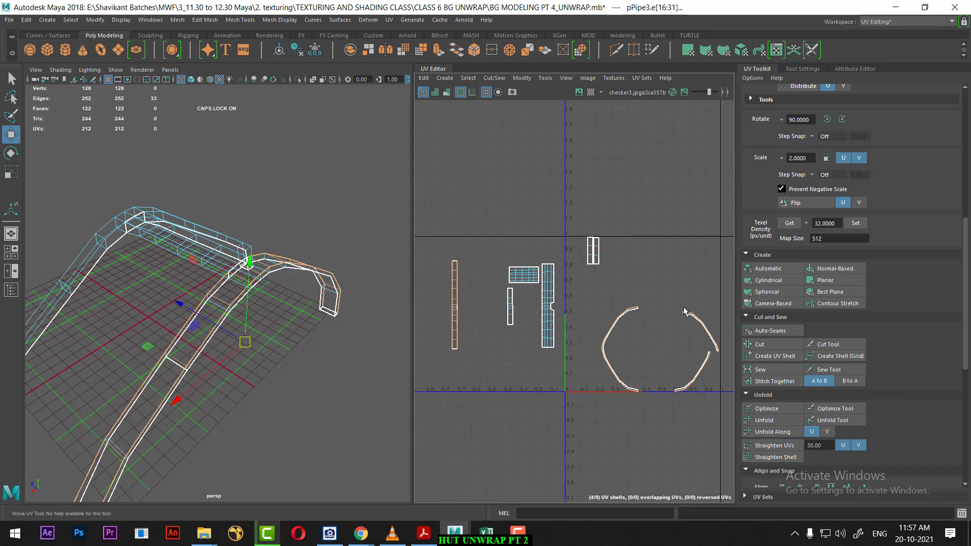
Step: Select all edges of the curved ring shells, cut the UVs there, and unfold the pieces
{"action": "middle_click_drag", "start_coordinate": [684, 306], "coordinate": [578, 259], "text": "alt"}
{"action": "scroll", "coordinate": [578, 259], "scroll_direction": "up", "scroll_amount": 2}
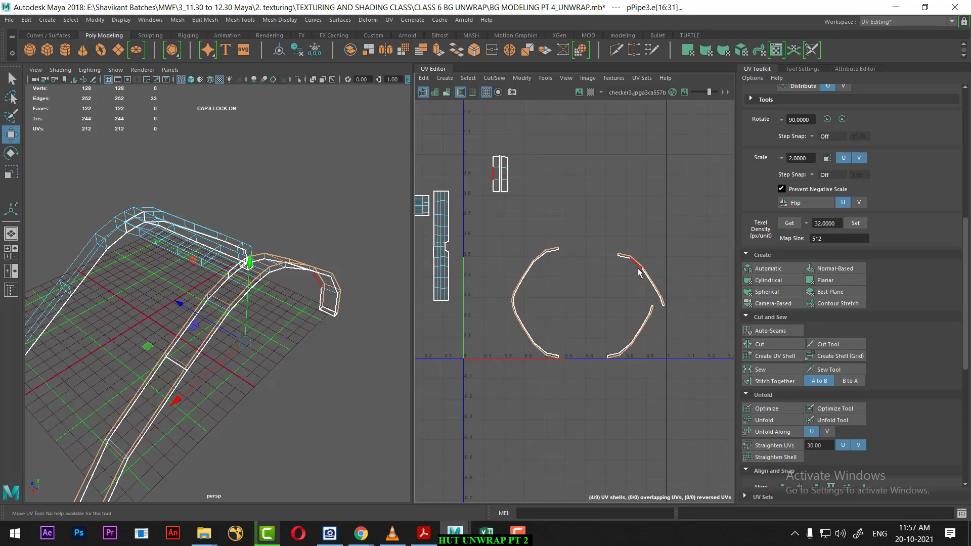
{"action": "right_click_drag", "start_coordinate": [619, 260], "coordinate": [668, 267]}
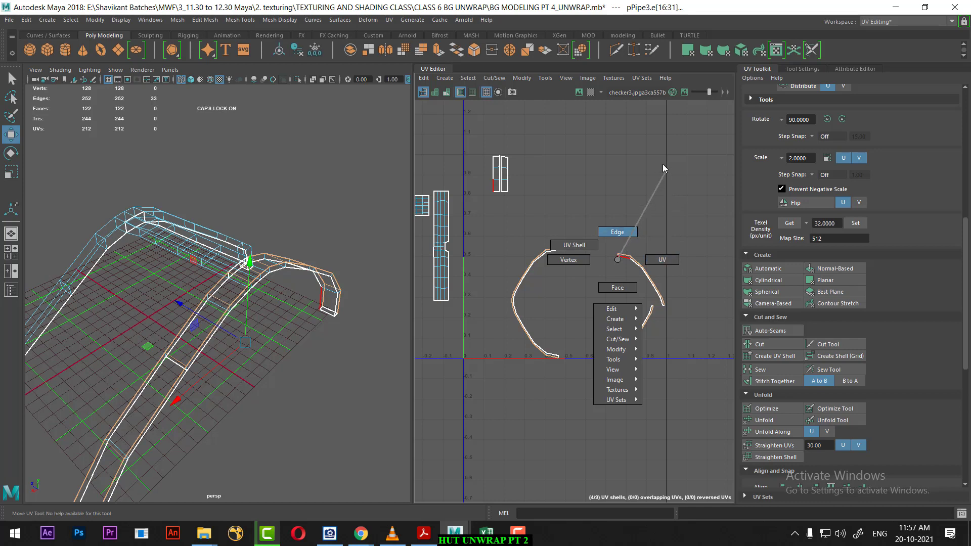
{"action": "left_click", "coordinate": [565, 245]}
{"action": "left_click_drag", "start_coordinate": [495, 226], "coordinate": [706, 404]}
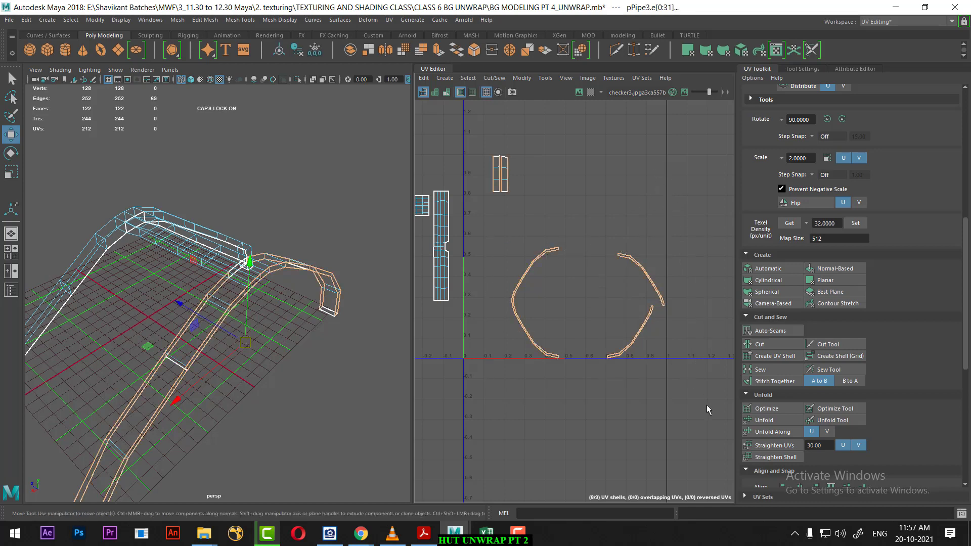
{"action": "left_click", "coordinate": [760, 345]}
{"action": "key", "text": "ctrl+u"}
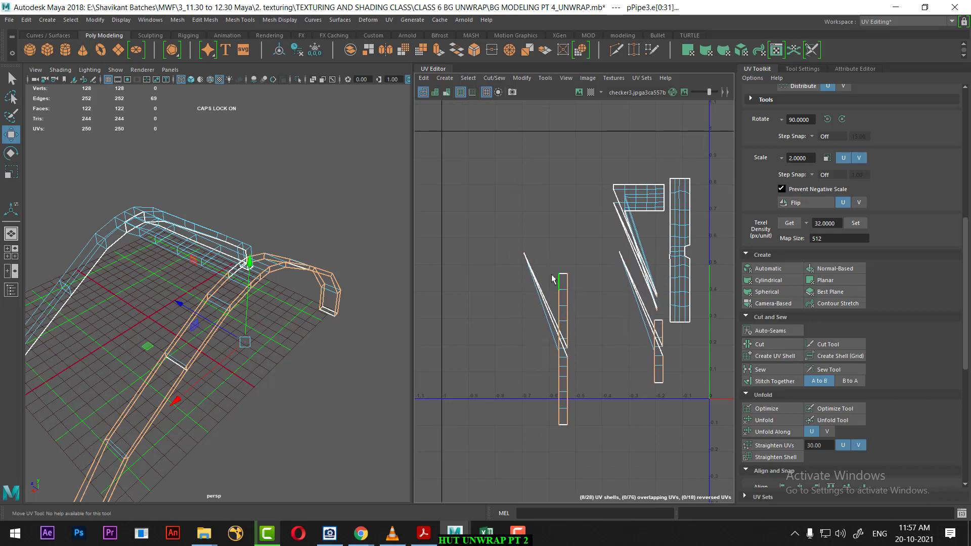
Step: Select the cut arc pieces on the left and stitch them into one upright segmented strip
{"action": "left_click", "coordinate": [496, 191]}
{"action": "left_click_drag", "start_coordinate": [510, 183], "coordinate": [494, 203]}
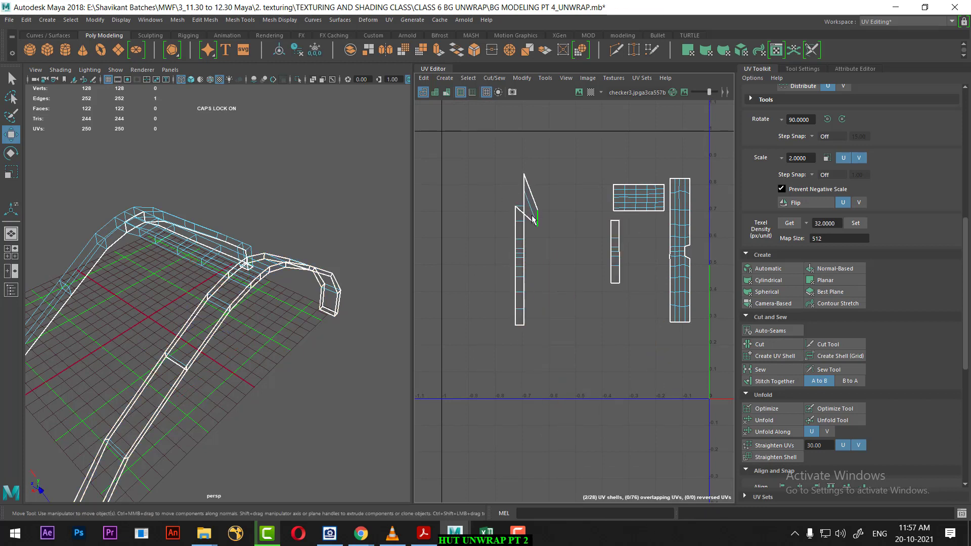
{"action": "key", "text": "ctrl+z"}
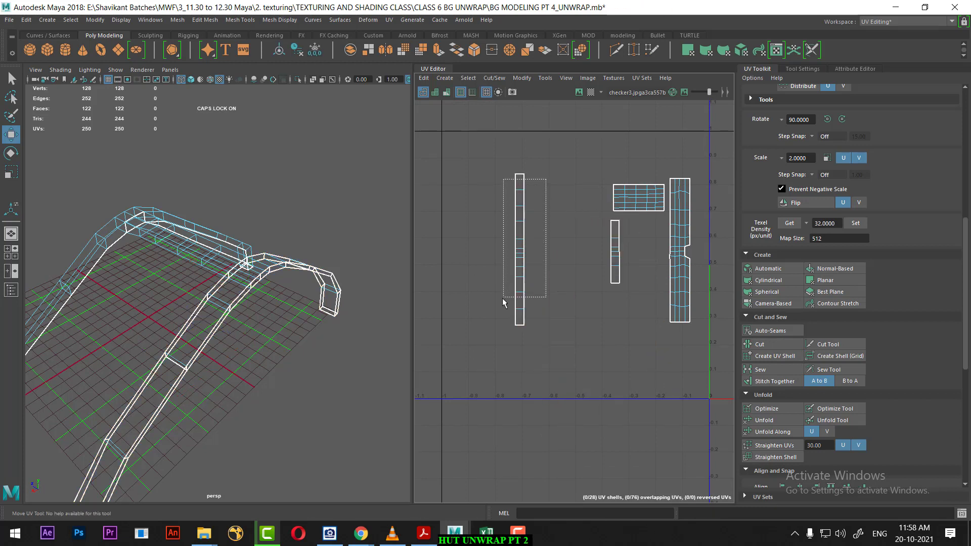
{"action": "left_click_drag", "start_coordinate": [499, 315], "coordinate": [495, 318]}
{"action": "scroll", "coordinate": [563, 298], "scroll_direction": "up", "scroll_amount": 3}
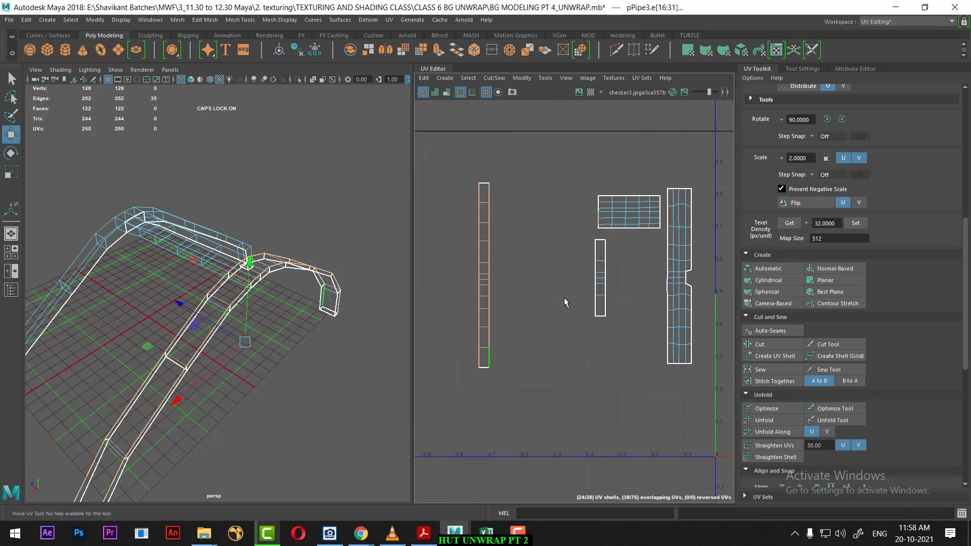
{"action": "left_click_drag", "start_coordinate": [565, 158], "coordinate": [630, 243]}
{"action": "scroll", "coordinate": [576, 333], "scroll_direction": "down", "scroll_amount": 3}
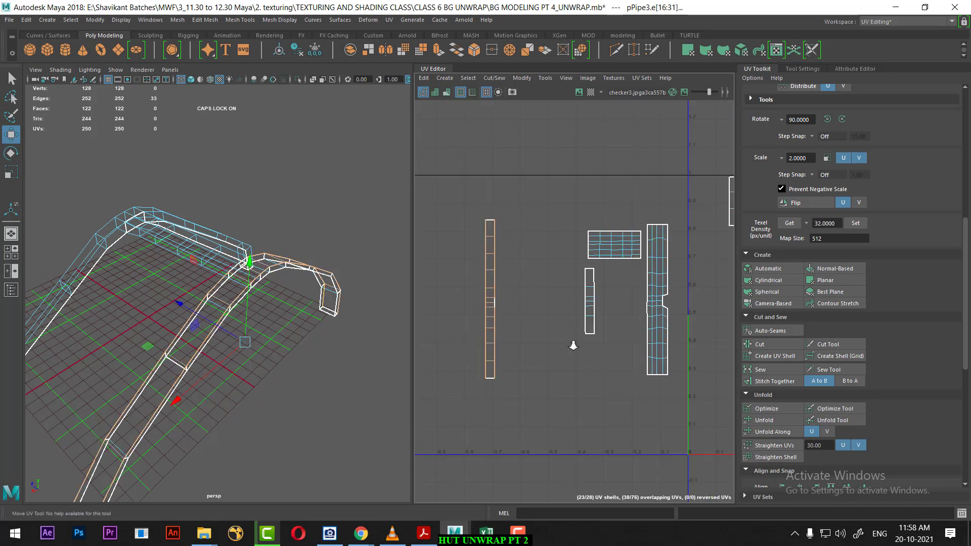
{"action": "scroll", "coordinate": [553, 337], "scroll_direction": "down", "scroll_amount": 2}
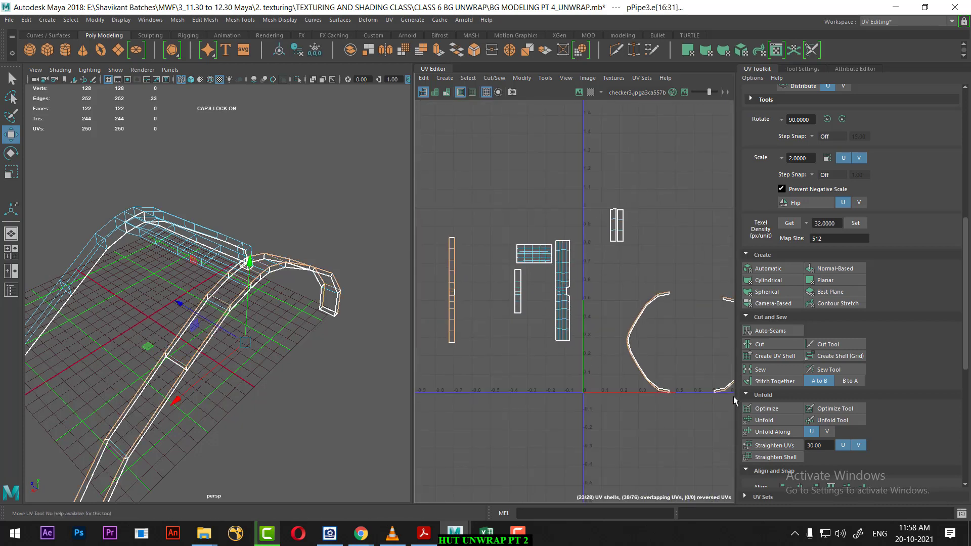
{"action": "left_click", "coordinate": [785, 384]}
{"action": "scroll", "coordinate": [503, 254], "scroll_direction": "up", "scroll_amount": 1}
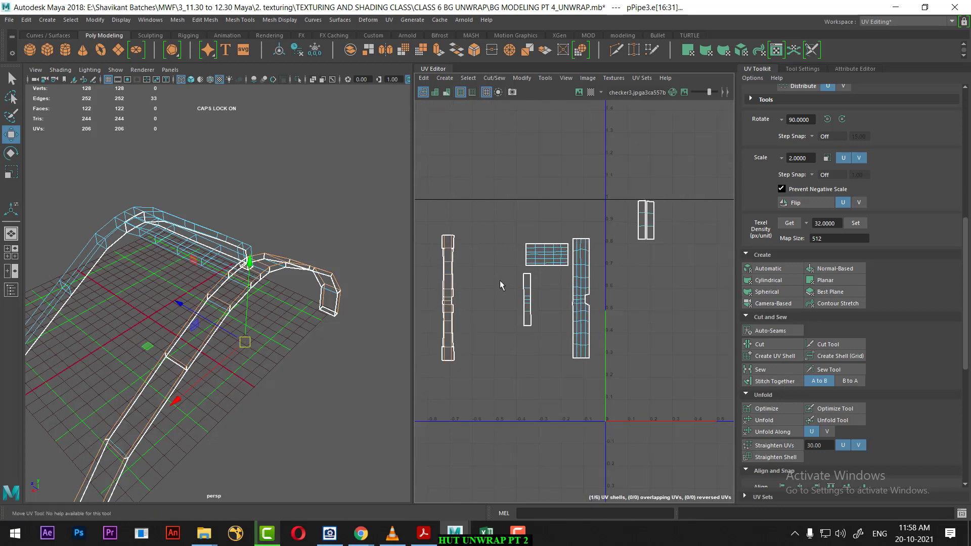
{"action": "middle_click_drag", "start_coordinate": [531, 350], "coordinate": [596, 314], "text": "alt"}
Step: Select the long UV shells' edges, leaving the small strip shell out of the selection
{"action": "scroll", "coordinate": [557, 323], "scroll_direction": "up", "scroll_amount": 3}
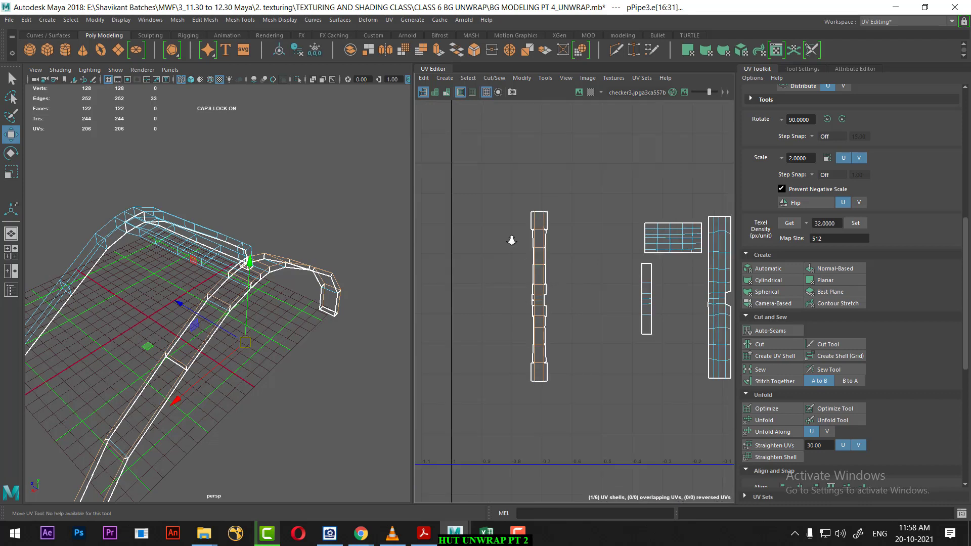
{"action": "scroll", "coordinate": [478, 258], "scroll_direction": "down", "scroll_amount": 3}
{"action": "scroll", "coordinate": [525, 310], "scroll_direction": "up", "scroll_amount": 1}
{"action": "scroll", "coordinate": [587, 331], "scroll_direction": "up", "scroll_amount": 2}
{"action": "scroll", "coordinate": [593, 306], "scroll_direction": "up", "scroll_amount": 1}
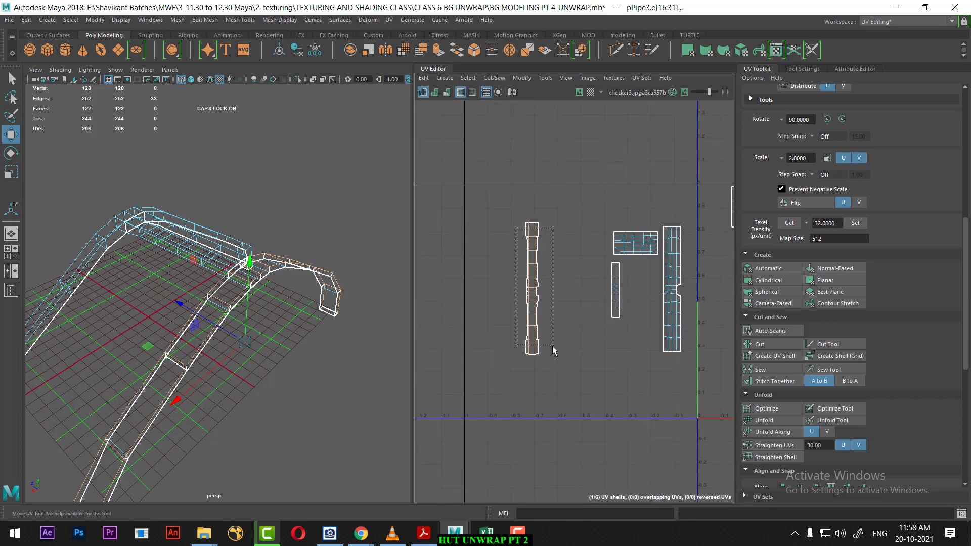
{"action": "left_click_drag", "start_coordinate": [548, 334], "coordinate": [552, 346]}
{"action": "scroll", "coordinate": [566, 343], "scroll_direction": "up", "scroll_amount": 1}
{"action": "middle_click_drag", "start_coordinate": [566, 343], "coordinate": [563, 372], "text": "alt"}
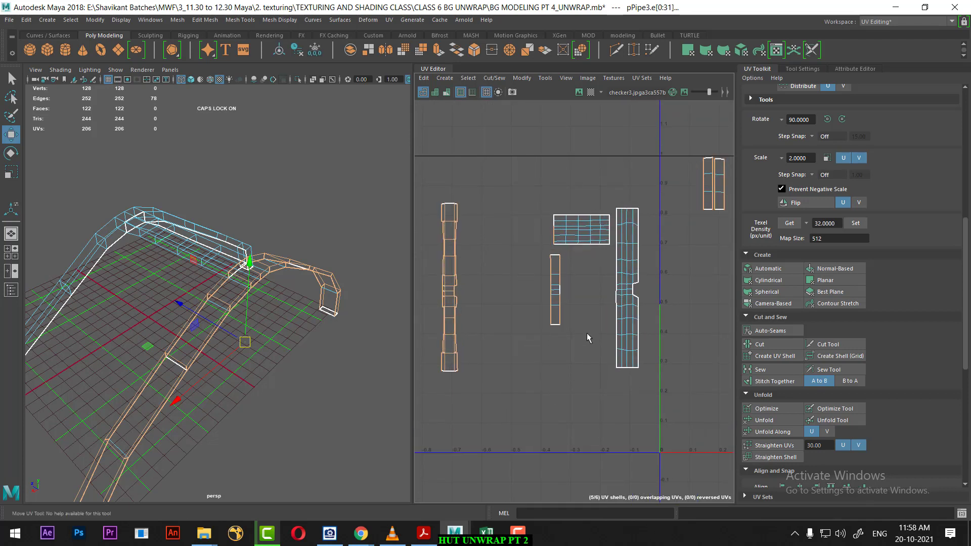
{"action": "scroll", "coordinate": [587, 333], "scroll_direction": "up", "scroll_amount": 1}
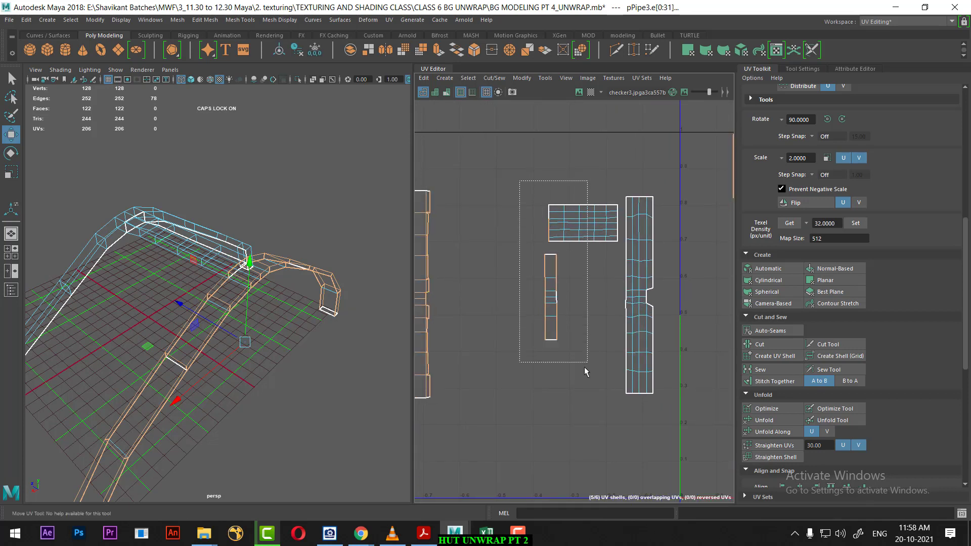
{"action": "left_click_drag", "start_coordinate": [519, 181], "coordinate": [584, 366], "text": "ctrl"}
{"action": "middle_click_drag", "start_coordinate": [584, 371], "coordinate": [608, 401], "text": "alt"}
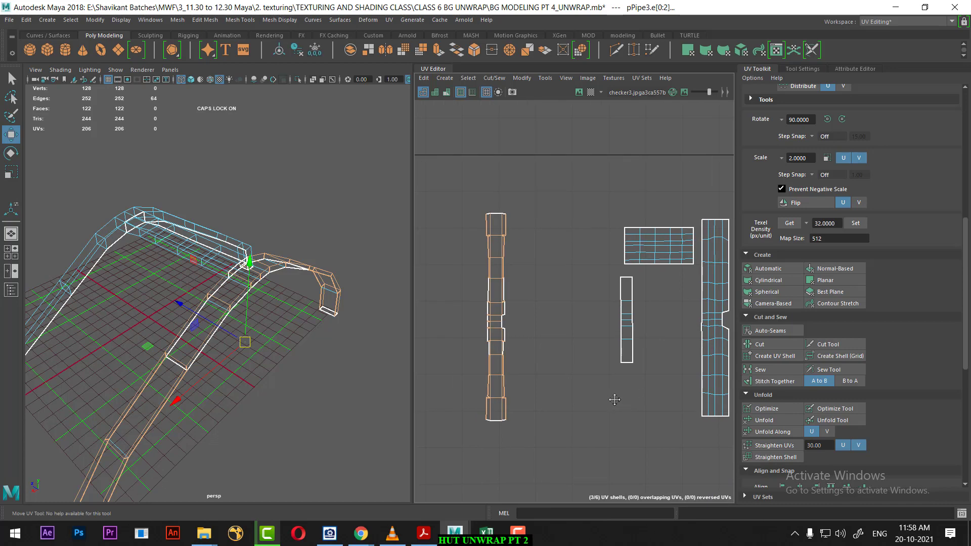
Step: Orbit the arch side-on and zoom the UV view onto the selected long shell
{"action": "scroll", "coordinate": [562, 408], "scroll_direction": "down", "scroll_amount": 2}
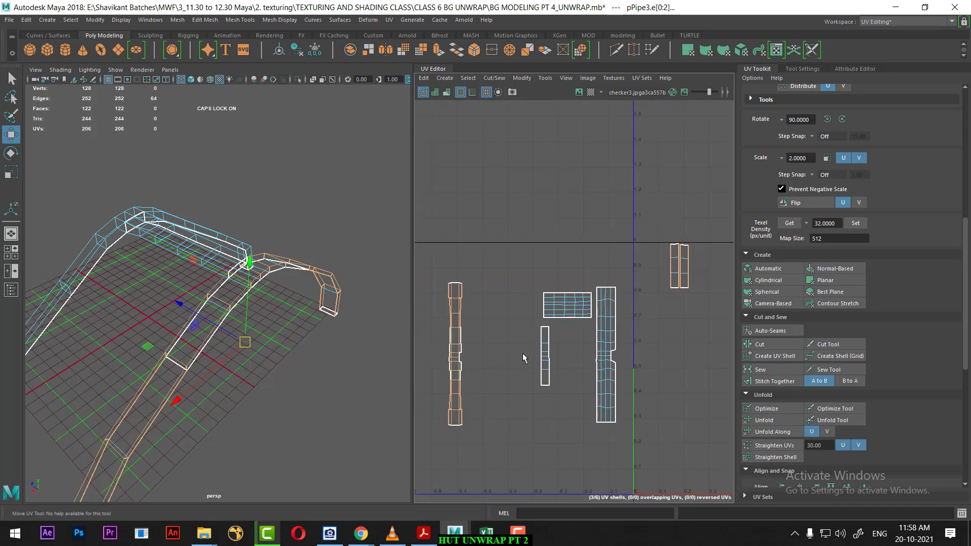
{"action": "mouse_move", "coordinate": [187, 304]}
{"action": "left_mouse_down", "text": "alt"}
{"action": "mouse_move", "coordinate": [318, 308]}
{"action": "mouse_move", "coordinate": [444, 336]}
{"action": "left_mouse_up", "text": "alt"}
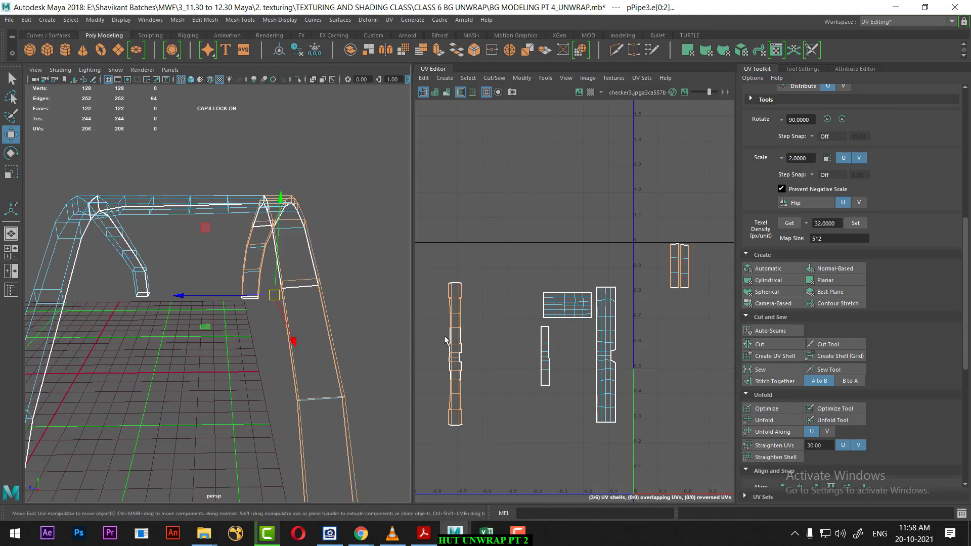
{"action": "scroll", "coordinate": [456, 349], "scroll_direction": "up", "scroll_amount": 3}
{"action": "middle_click_drag", "start_coordinate": [478, 361], "coordinate": [608, 329], "text": "alt"}
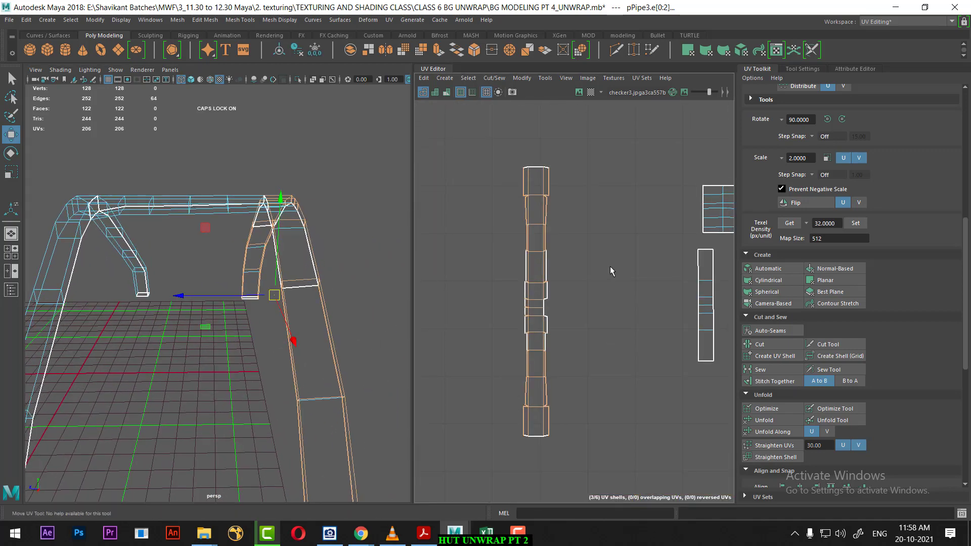
{"action": "scroll", "coordinate": [303, 308], "scroll_direction": "up", "scroll_amount": 2}
Step: Switch the arch to shaded display and orbit around the frame
{"action": "key", "text": "5"}
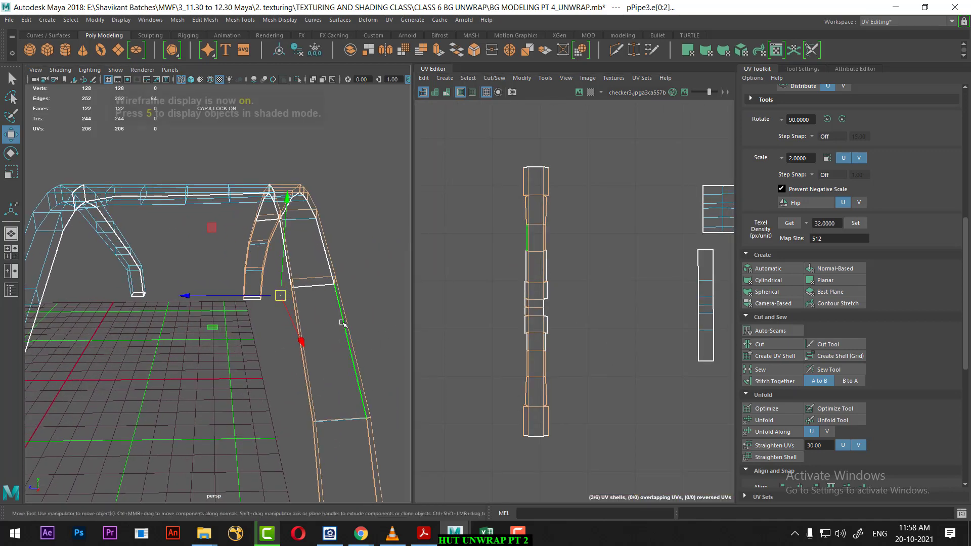
{"action": "left_click_drag", "start_coordinate": [314, 304], "coordinate": [283, 238], "text": "alt"}
{"action": "left_click", "coordinate": [325, 331]}
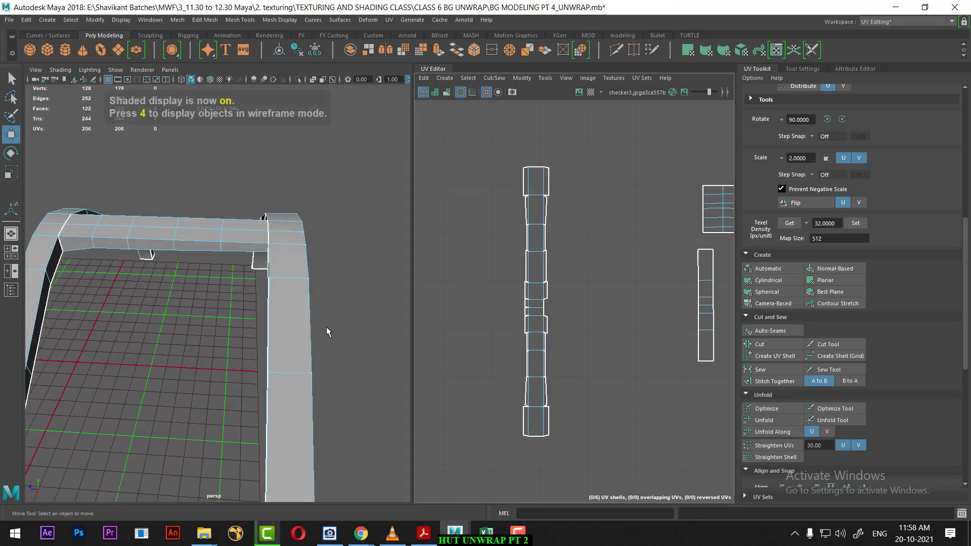
{"action": "mouse_move", "coordinate": [325, 331]}
{"action": "left_mouse_down", "text": "alt"}
{"action": "mouse_move", "coordinate": [221, 229]}
{"action": "mouse_move", "coordinate": [354, 218]}
{"action": "left_mouse_up", "text": "alt"}
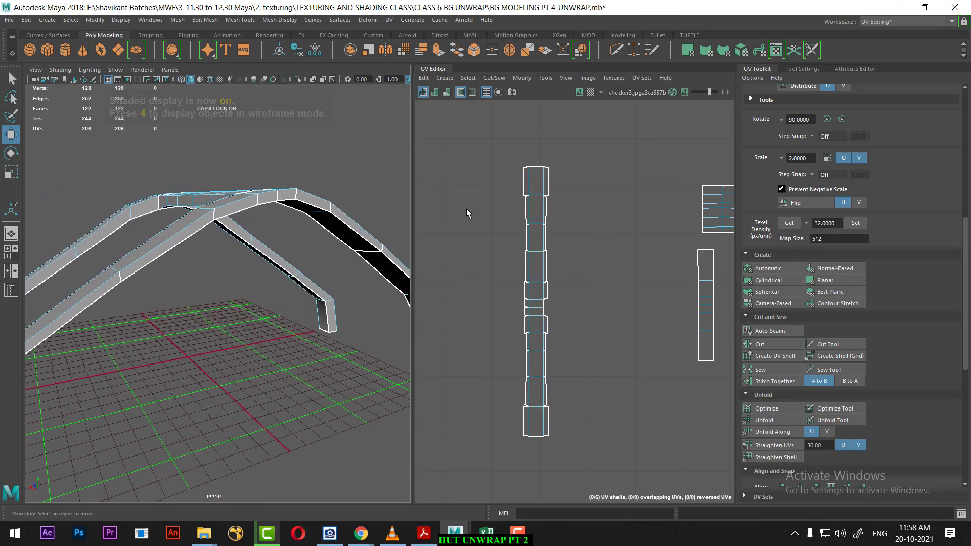
Step: Stitch the side strip onto the long leg shell along their shared border edges
{"action": "left_click_drag", "start_coordinate": [569, 175], "coordinate": [541, 423]}
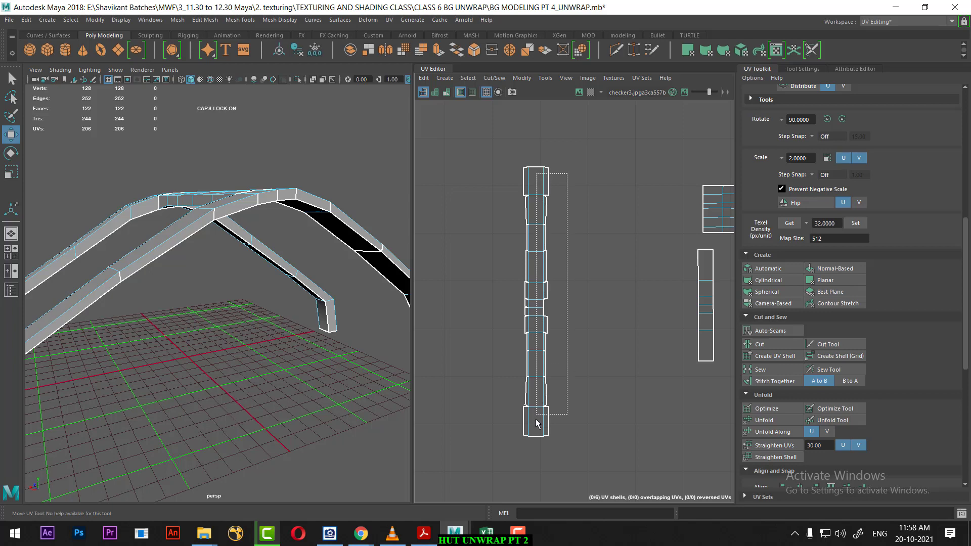
{"action": "middle_click_drag", "start_coordinate": [579, 346], "coordinate": [489, 343], "text": "alt"}
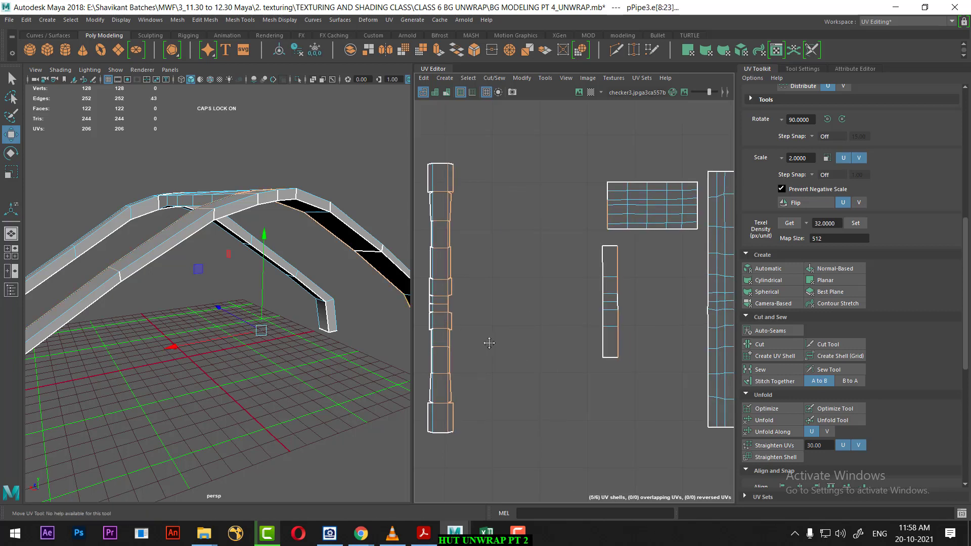
{"action": "left_click_drag", "start_coordinate": [635, 230], "coordinate": [623, 242], "text": "ctrl"}
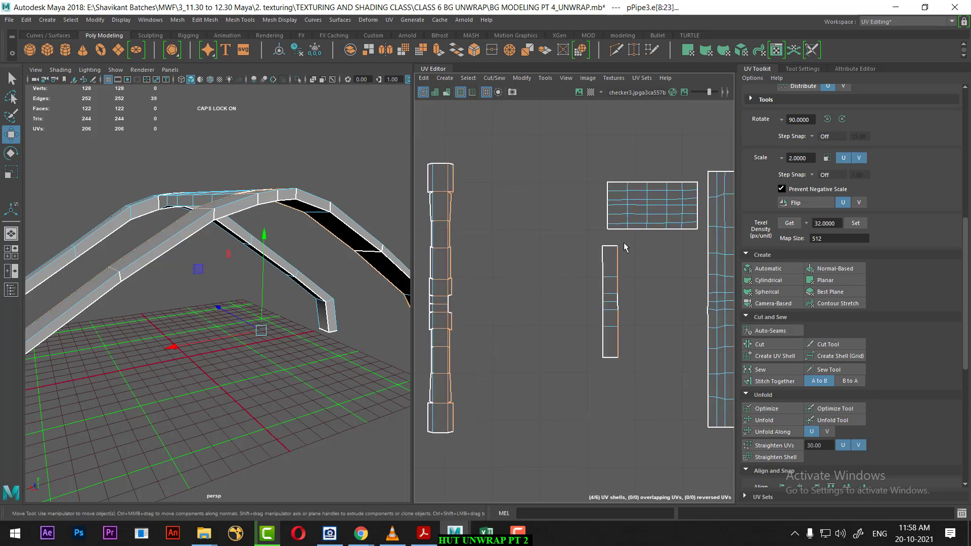
{"action": "left_click", "coordinate": [782, 383]}
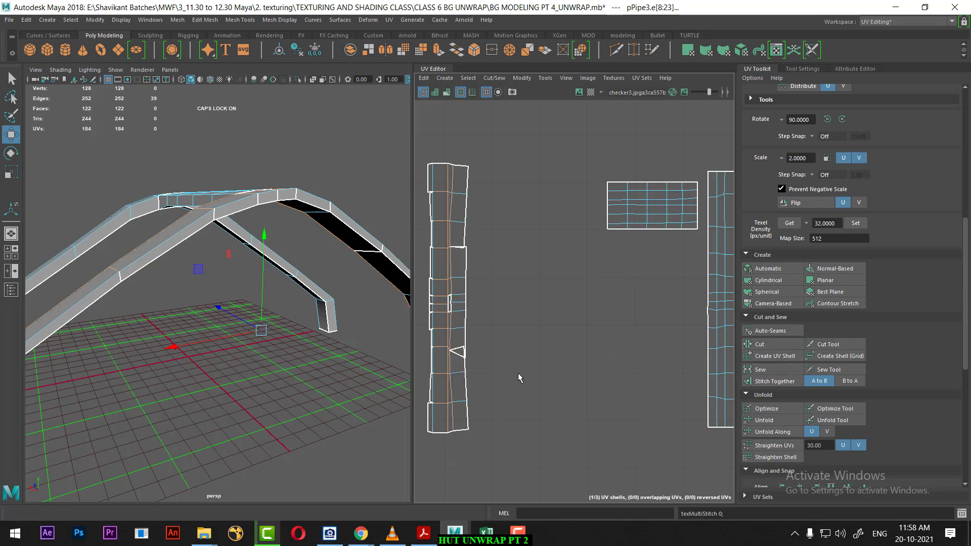
{"action": "scroll", "coordinate": [551, 354], "scroll_direction": "down", "scroll_amount": 2}
{"action": "scroll", "coordinate": [581, 331], "scroll_direction": "down", "scroll_amount": 1}
Step: Sew the first split edge and its matching triangle edge inside the stitched shell
{"action": "scroll", "coordinate": [580, 330], "scroll_direction": "down", "scroll_amount": 1}
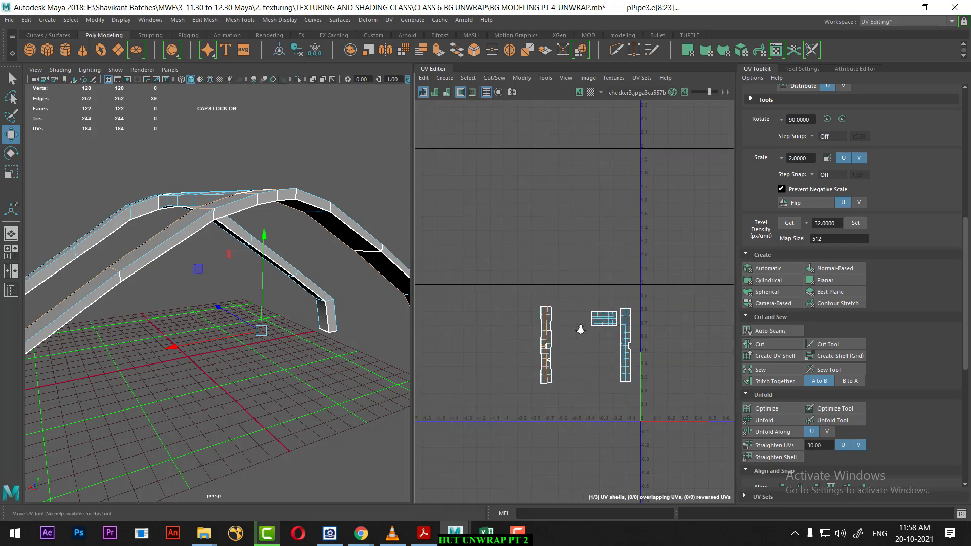
{"action": "key", "text": "f"}
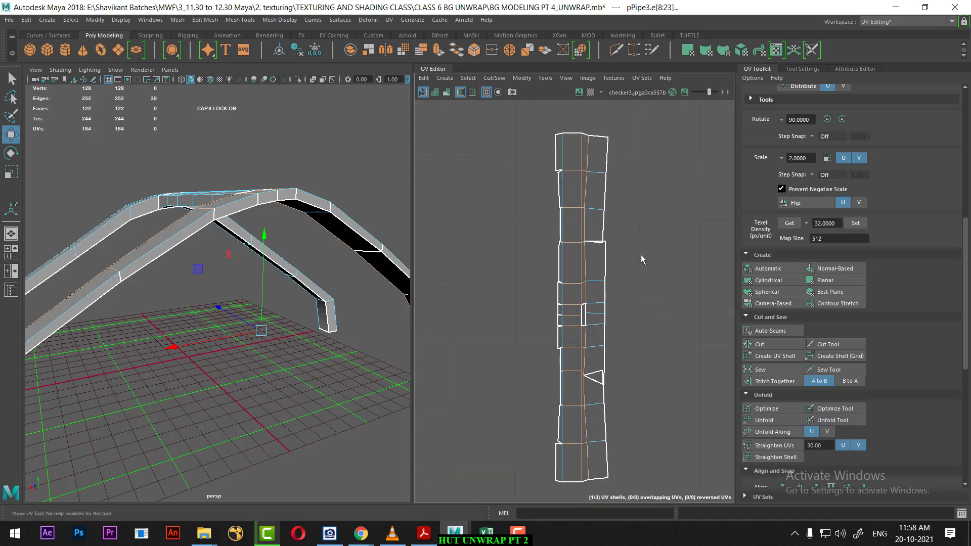
{"action": "key", "text": "ctrl+z"}
{"action": "left_click", "coordinate": [595, 240]}
{"action": "scroll", "coordinate": [640, 319], "scroll_direction": "up", "scroll_amount": 2}
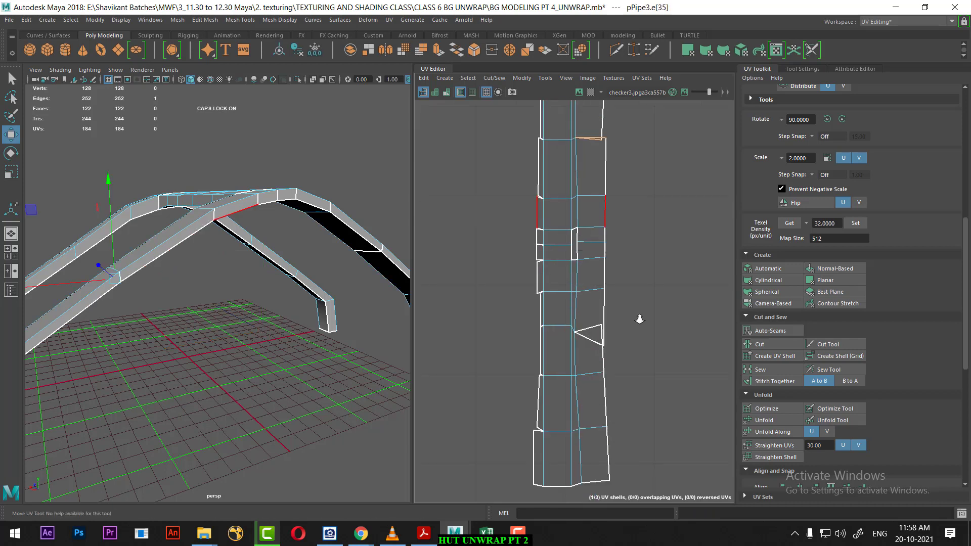
{"action": "scroll", "coordinate": [640, 319], "scroll_direction": "up", "scroll_amount": 1}
{"action": "left_click", "coordinate": [591, 343], "text": "shift"}
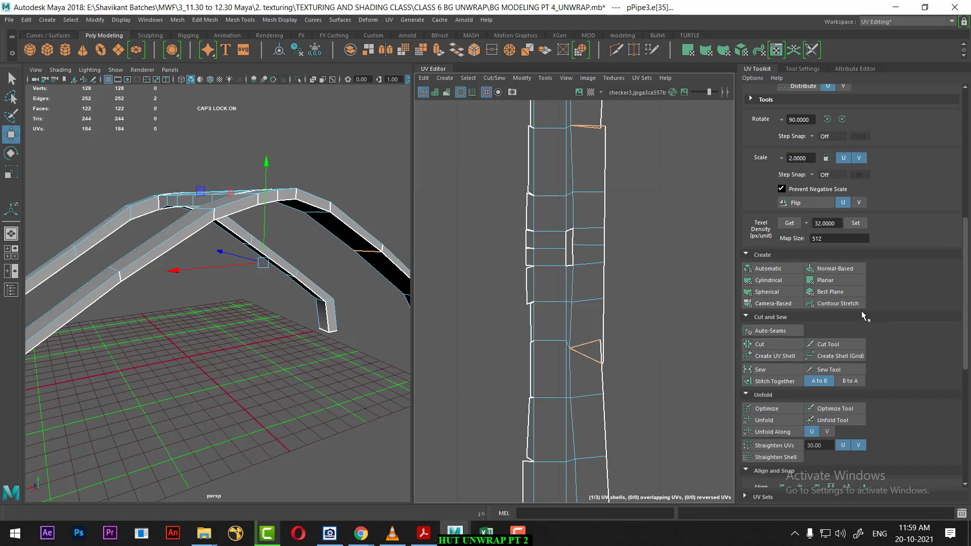
{"action": "left_click", "coordinate": [761, 370]}
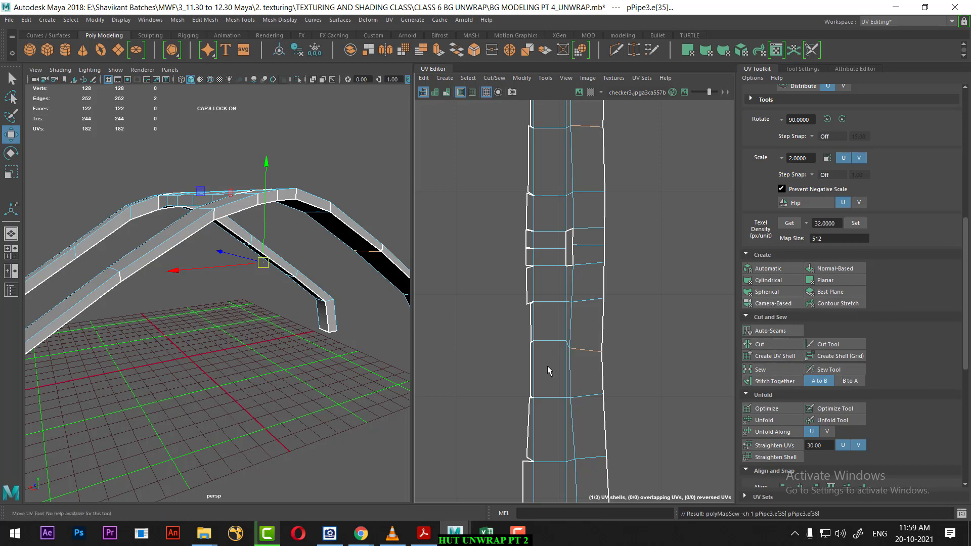
Step: Select the split UV edges running down the shell's side
{"action": "scroll", "coordinate": [572, 212], "scroll_direction": "up", "scroll_amount": 3}
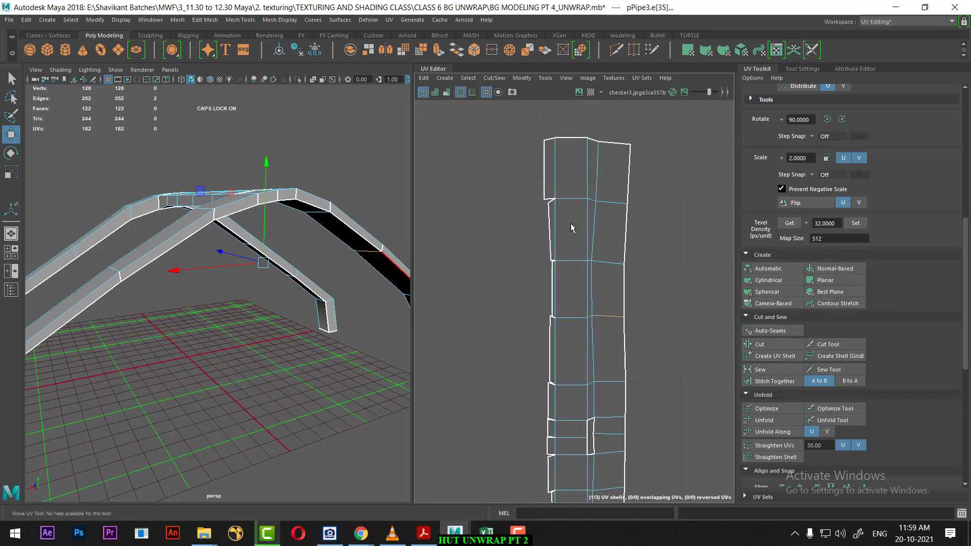
{"action": "left_click", "coordinate": [547, 191], "text": "shift"}
{"action": "left_click", "coordinate": [550, 274], "text": "shift"}
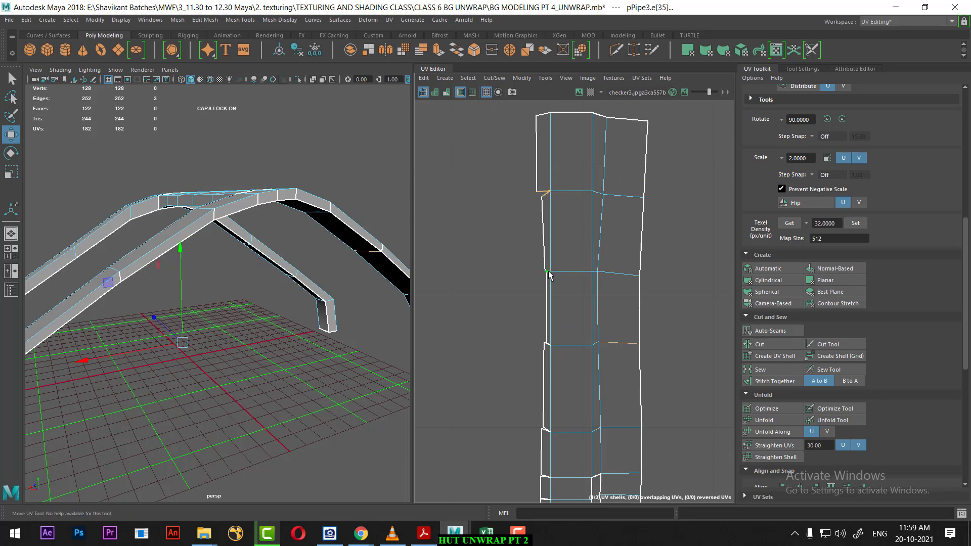
{"action": "left_click", "coordinate": [549, 311], "text": "shift"}
{"action": "middle_click_drag", "start_coordinate": [566, 377], "coordinate": [565, 245], "text": "alt"}
{"action": "scroll", "coordinate": [561, 253], "scroll_direction": "up", "scroll_amount": 2}
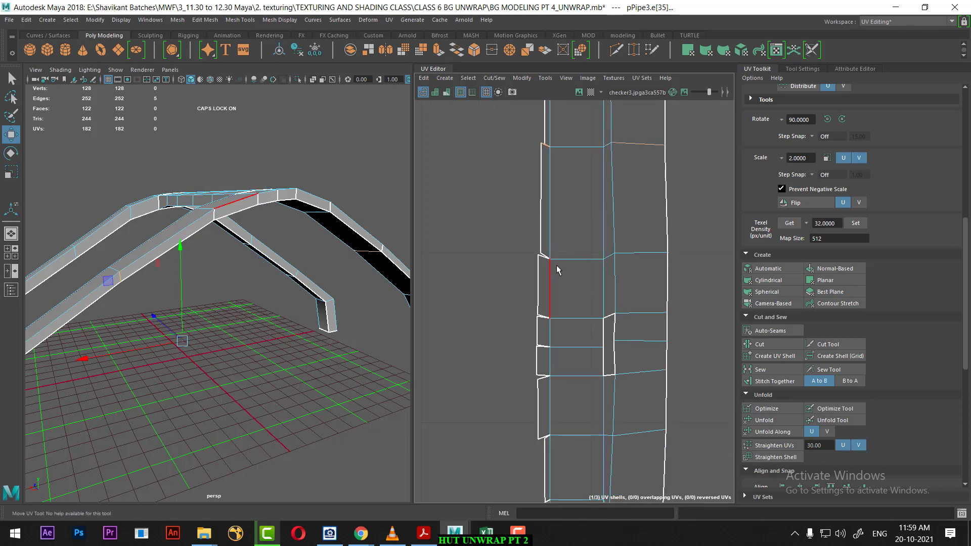
{"action": "left_click", "coordinate": [550, 261], "text": "shift"}
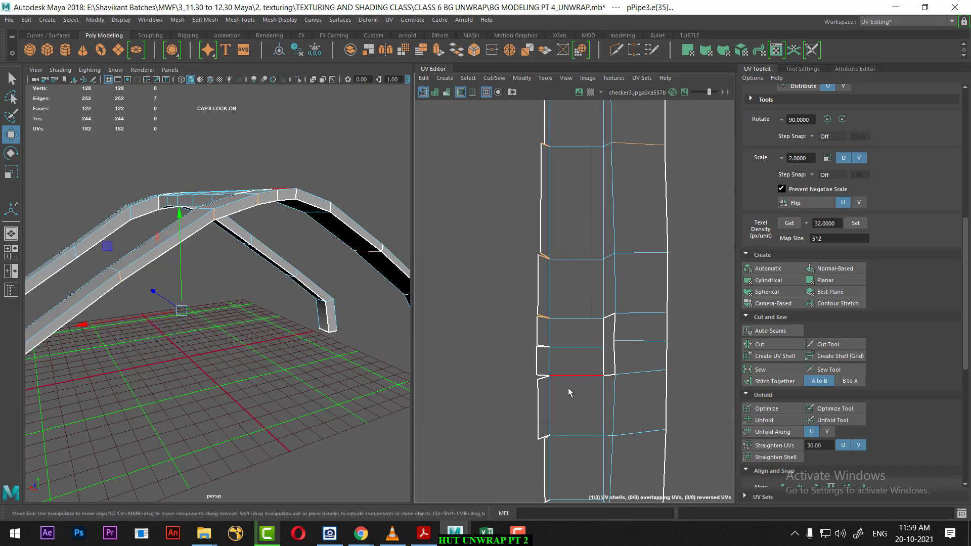
Step: Add the remaining left-side split edges and sew them, leaving one 171-UV strip
{"action": "mouse_move", "coordinate": [569, 388]}
{"action": "middle_mouse_down", "text": "alt"}
{"action": "mouse_move", "coordinate": [561, 276]}
{"action": "mouse_move", "coordinate": [581, 210]}
{"action": "middle_mouse_up", "text": "alt"}
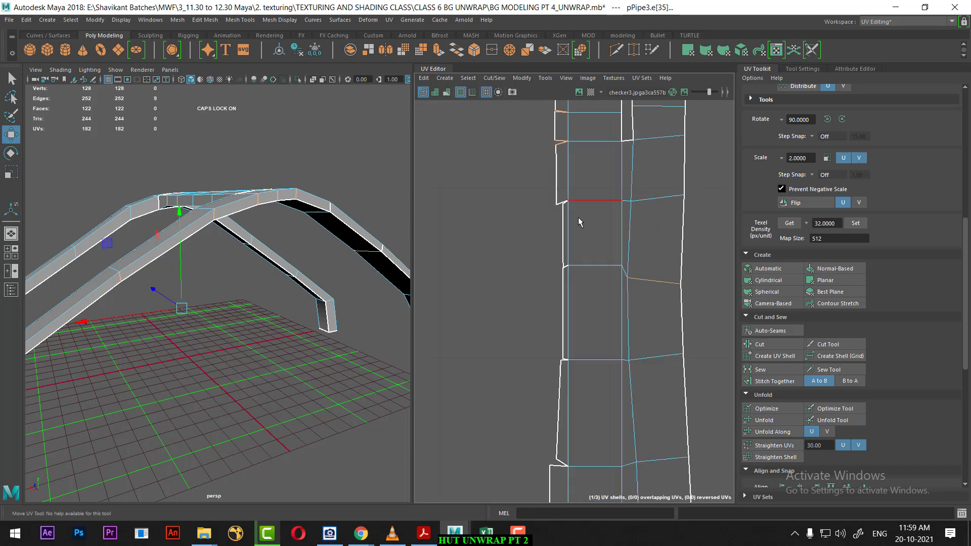
{"action": "scroll", "coordinate": [557, 192], "scroll_direction": "up", "scroll_amount": 1}
{"action": "left_click", "coordinate": [556, 191], "text": "shift"}
{"action": "key", "text": "ctrl+z"}
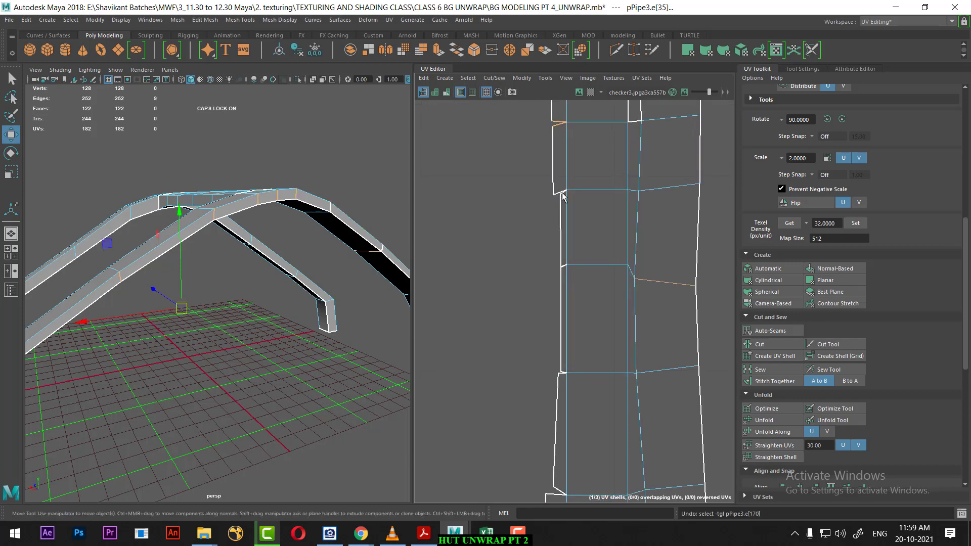
{"action": "left_click", "coordinate": [565, 193], "text": "shift"}
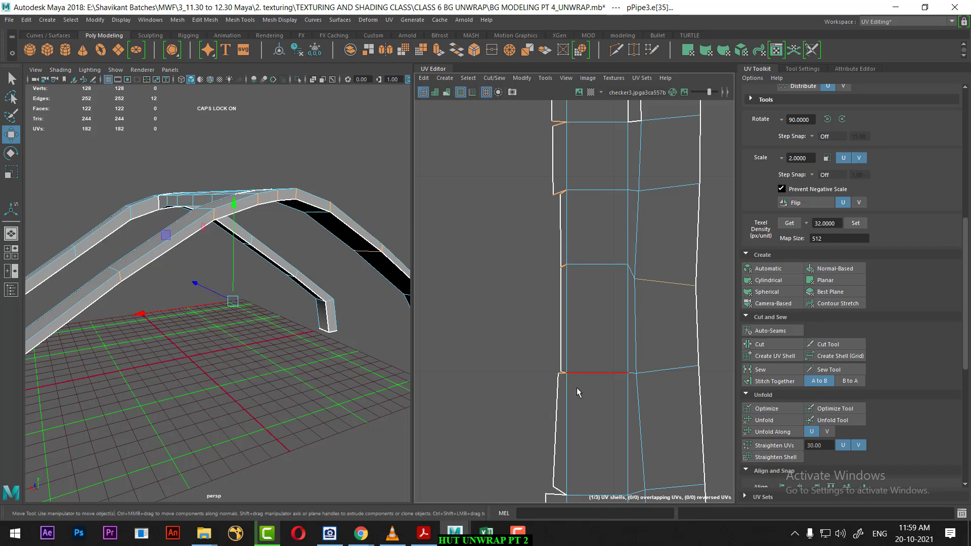
{"action": "middle_click_drag", "start_coordinate": [578, 387], "coordinate": [575, 324], "text": "alt"}
{"action": "left_click", "coordinate": [563, 307], "text": "shift"}
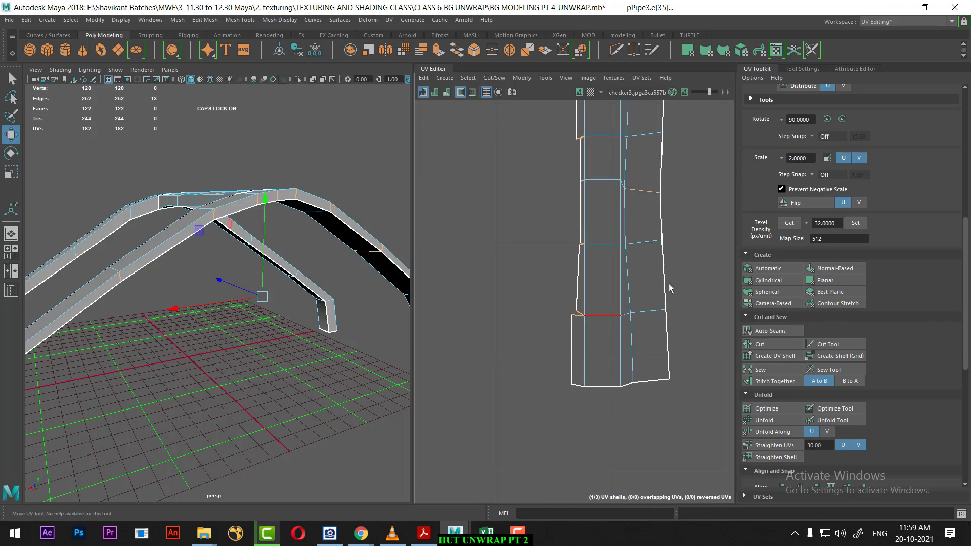
{"action": "left_click", "coordinate": [786, 372]}
{"action": "scroll", "coordinate": [620, 218], "scroll_direction": "down", "scroll_amount": 2}
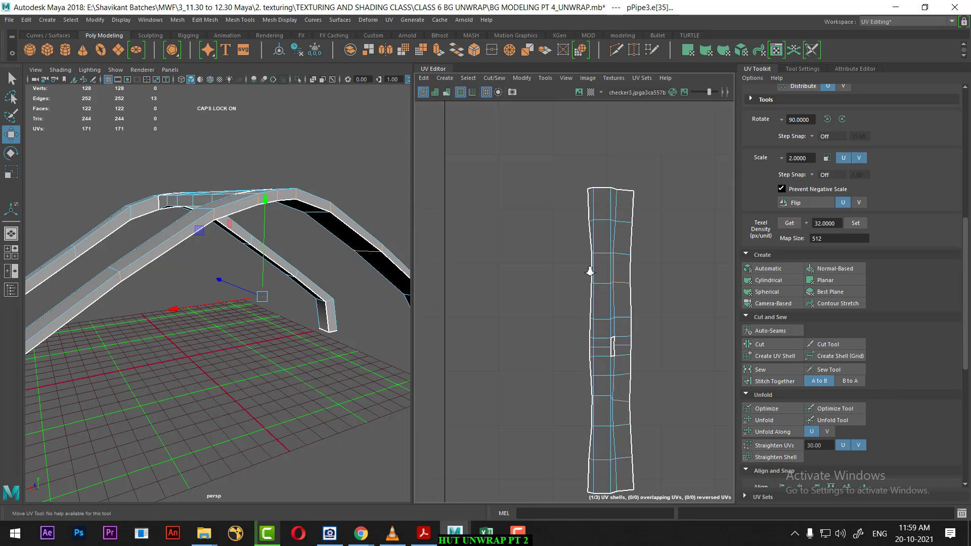
Step: Unfold all the pipe strip's UVs, then Unfold Along V into a straight upright band
{"action": "scroll", "coordinate": [622, 303], "scroll_direction": "down", "scroll_amount": 3}
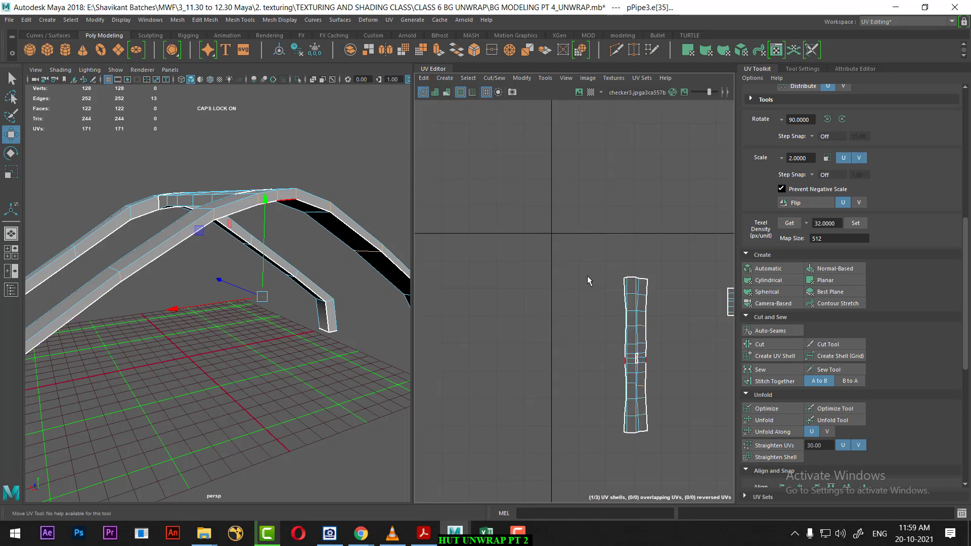
{"action": "mouse_move", "coordinate": [588, 276]}
{"action": "middle_mouse_down", "text": "alt"}
{"action": "mouse_move", "coordinate": [455, 225]}
{"action": "mouse_move", "coordinate": [562, 226]}
{"action": "middle_mouse_up", "text": "alt"}
{"action": "scroll", "coordinate": [561, 227], "scroll_direction": "up", "scroll_amount": 2}
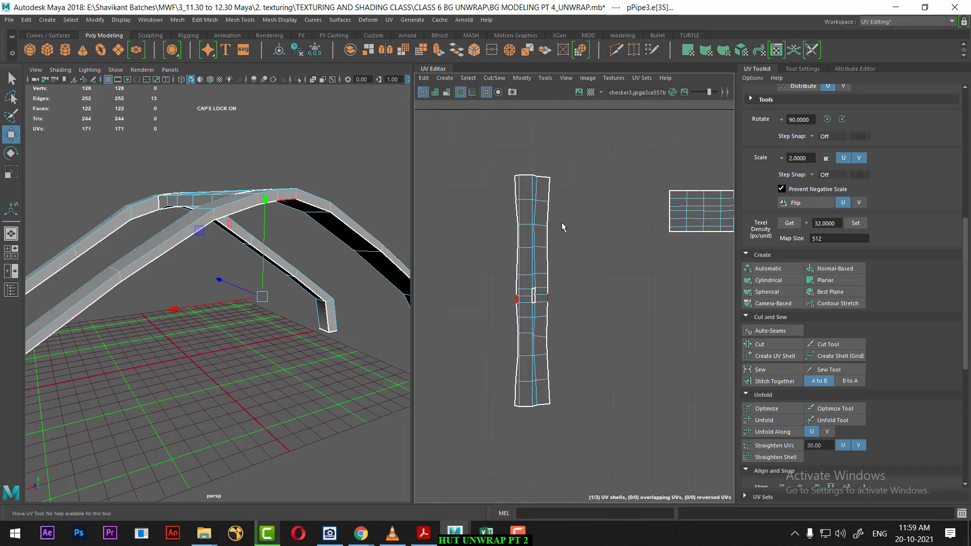
{"action": "right_click_drag", "start_coordinate": [555, 205], "coordinate": [585, 195]}
{"action": "left_click_drag", "start_coordinate": [626, 136], "coordinate": [467, 438]}
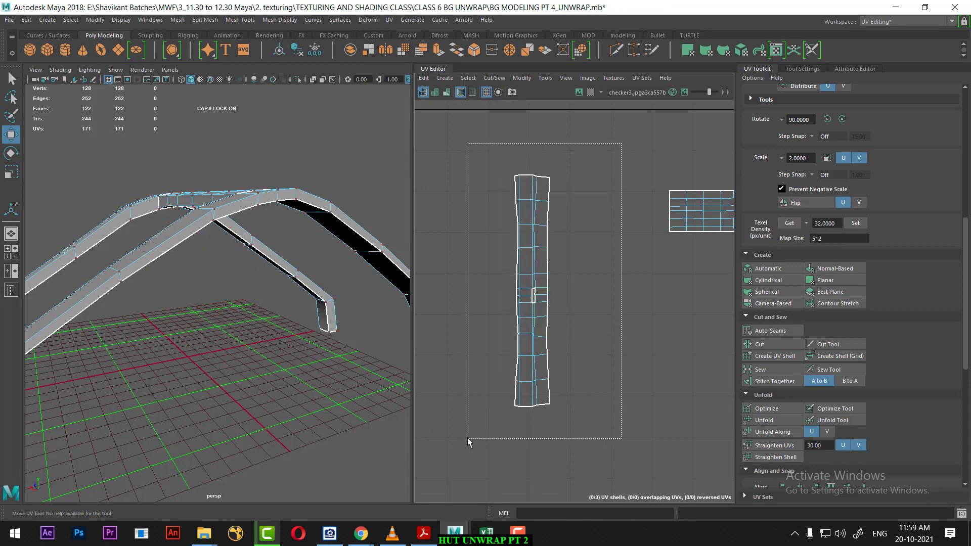
{"action": "right_click_drag", "start_coordinate": [605, 207], "coordinate": [478, 177], "text": "shift"}
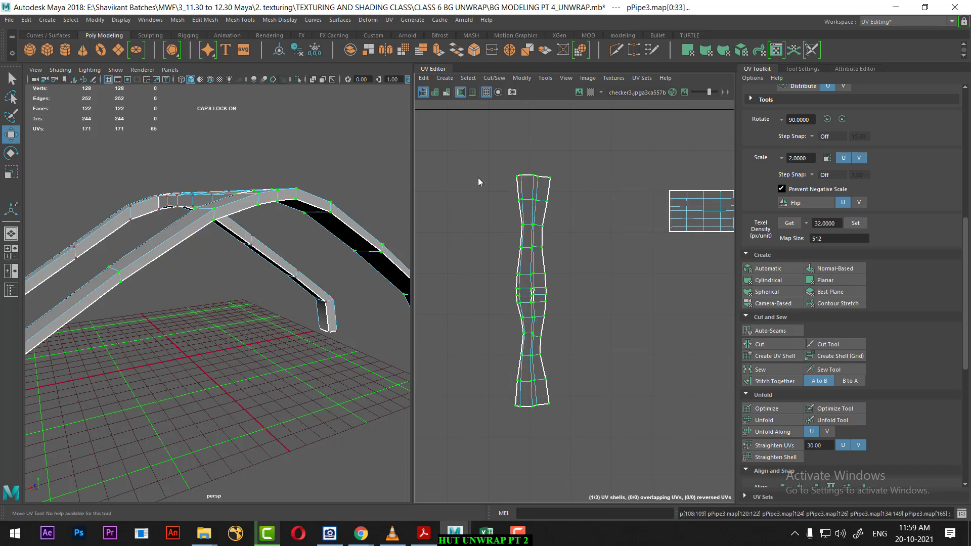
{"action": "right_click_drag", "start_coordinate": [599, 176], "coordinate": [502, 192], "text": "shift"}
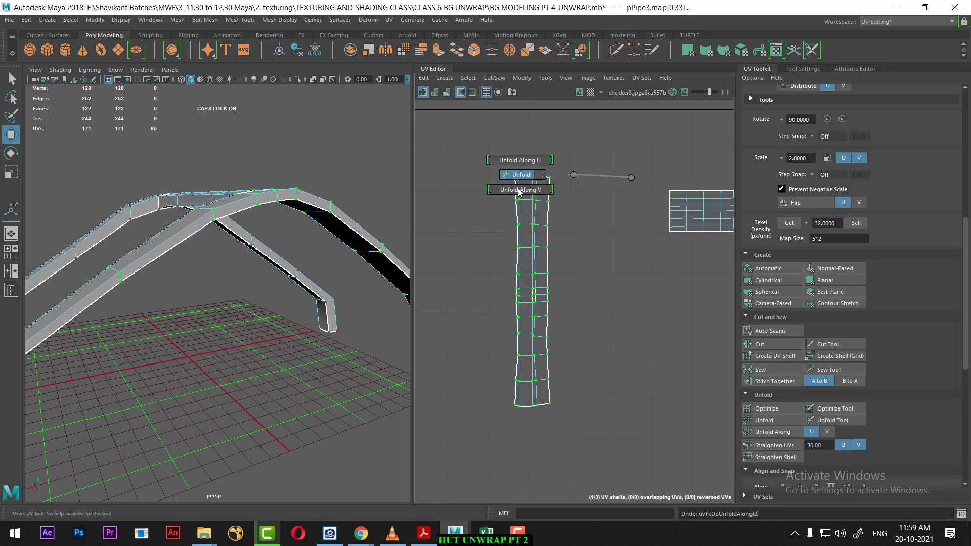
{"action": "scroll", "coordinate": [537, 239], "scroll_direction": "down", "scroll_amount": 3}
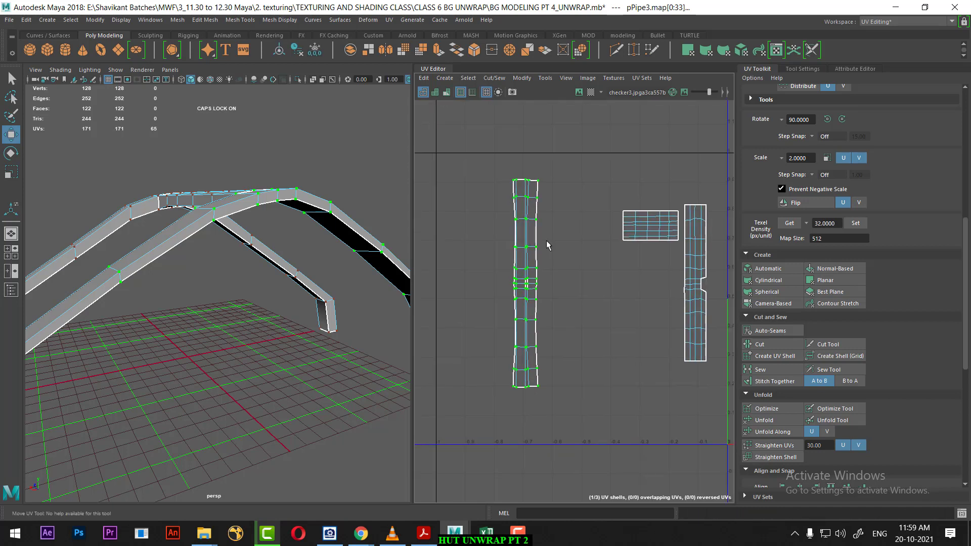
{"action": "scroll", "coordinate": [560, 235], "scroll_direction": "up", "scroll_amount": 1}
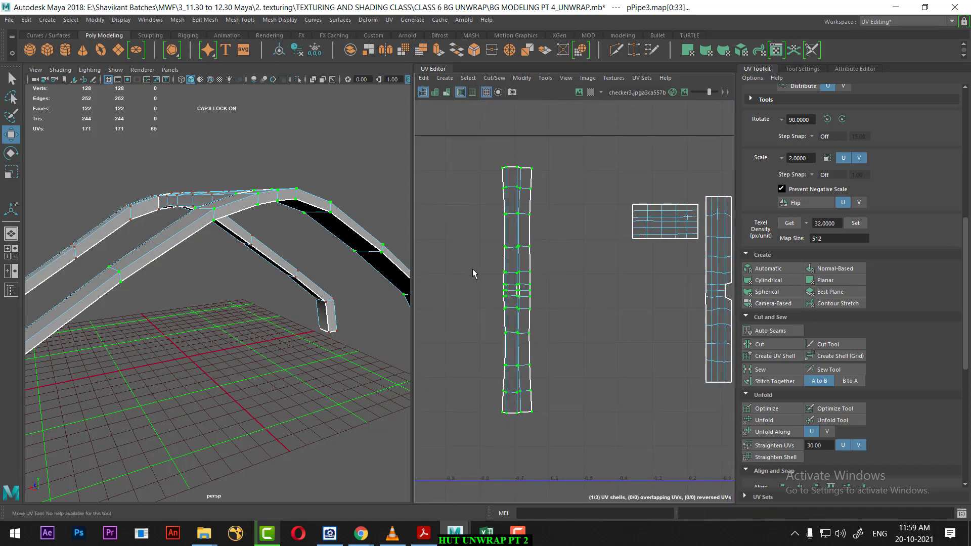
{"action": "middle_click_drag", "start_coordinate": [575, 321], "coordinate": [533, 323], "text": "alt"}
{"action": "left_click_drag", "start_coordinate": [209, 254], "coordinate": [147, 271], "text": "alt"}
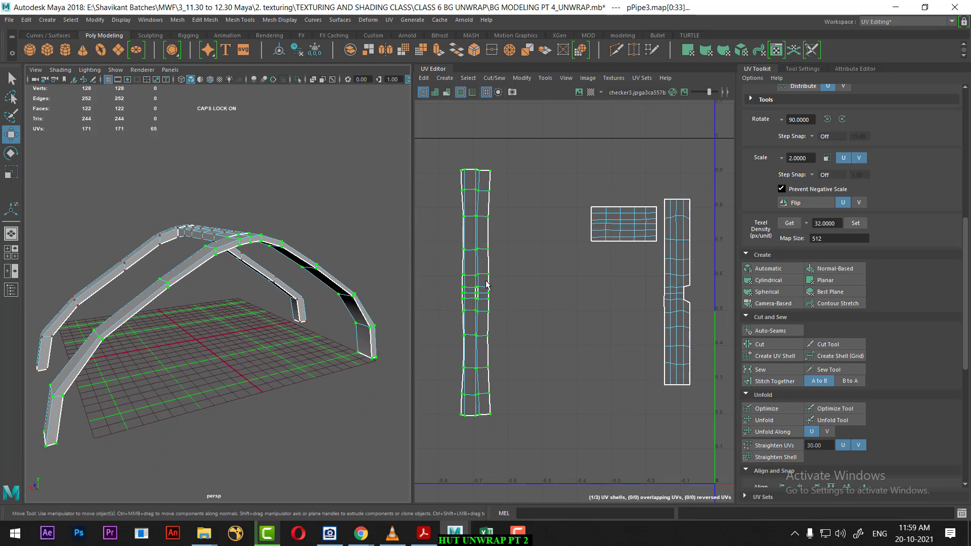
Step: Scale the arch-leg strip down vertically to match its neighbour, then move it back left
{"action": "left_click", "coordinate": [548, 277]}
{"action": "left_click_drag", "start_coordinate": [529, 146], "coordinate": [445, 431]}
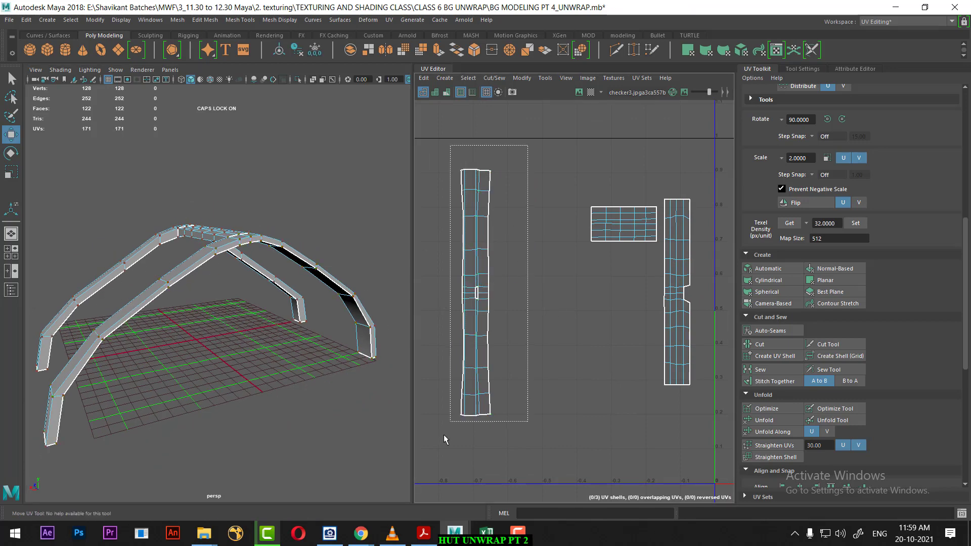
{"action": "key", "text": "r"}
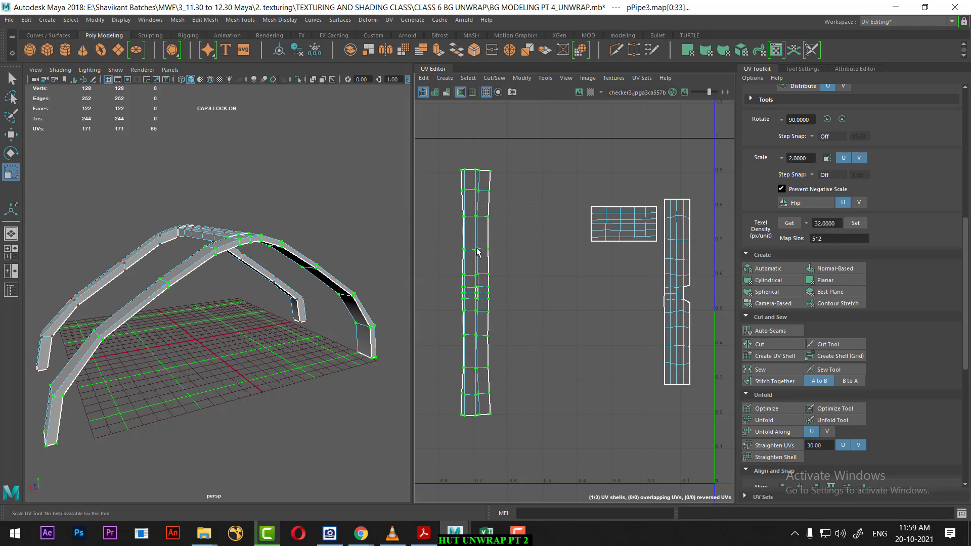
{"action": "mouse_move", "coordinate": [475, 253]}
{"action": "left_mouse_down"}
{"action": "mouse_move", "coordinate": [691, 260]}
{"action": "mouse_move", "coordinate": [667, 279]}
{"action": "left_mouse_up"}
{"action": "key", "text": "w"}
{"action": "key", "text": "r"}
{"action": "key", "text": "w"}
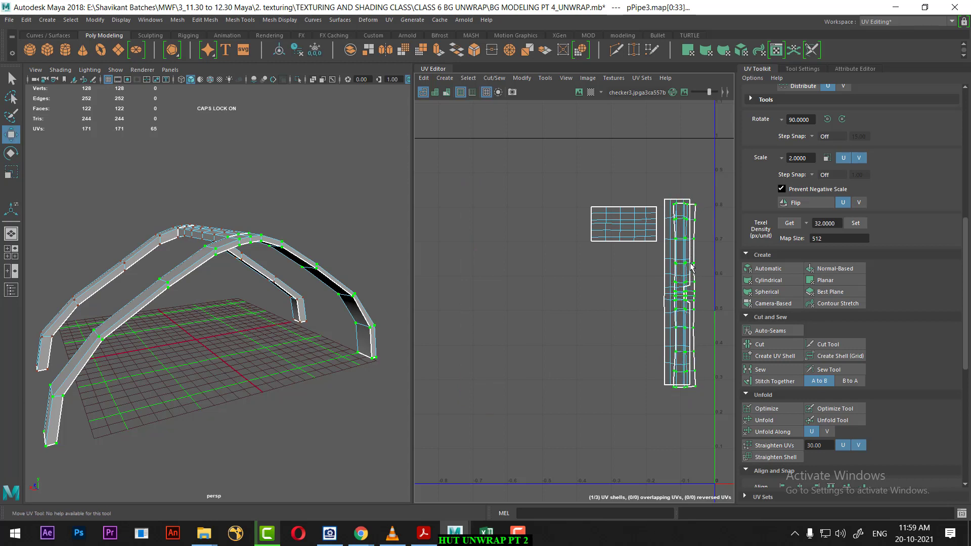
{"action": "left_click_drag", "start_coordinate": [694, 264], "coordinate": [504, 278]}
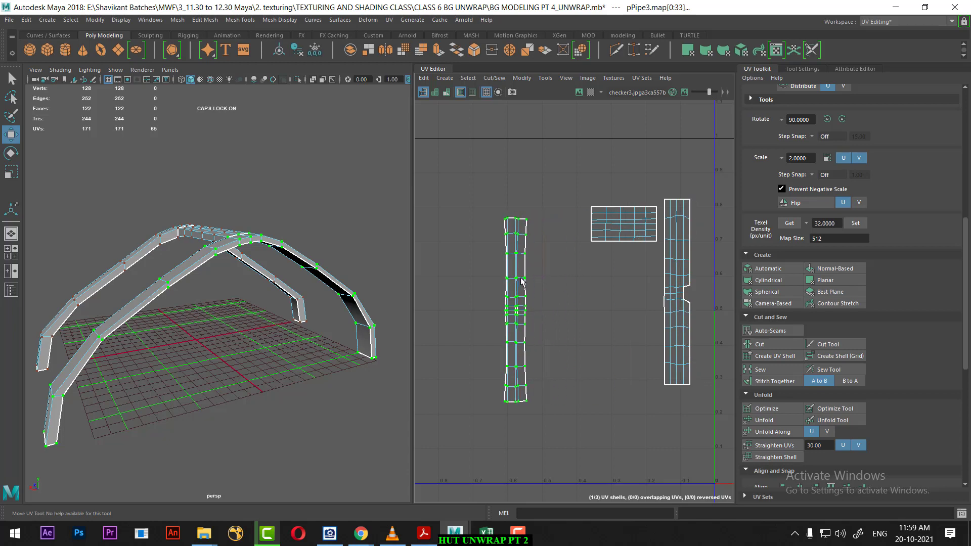
{"action": "scroll", "coordinate": [526, 286], "scroll_direction": "up", "scroll_amount": 3}
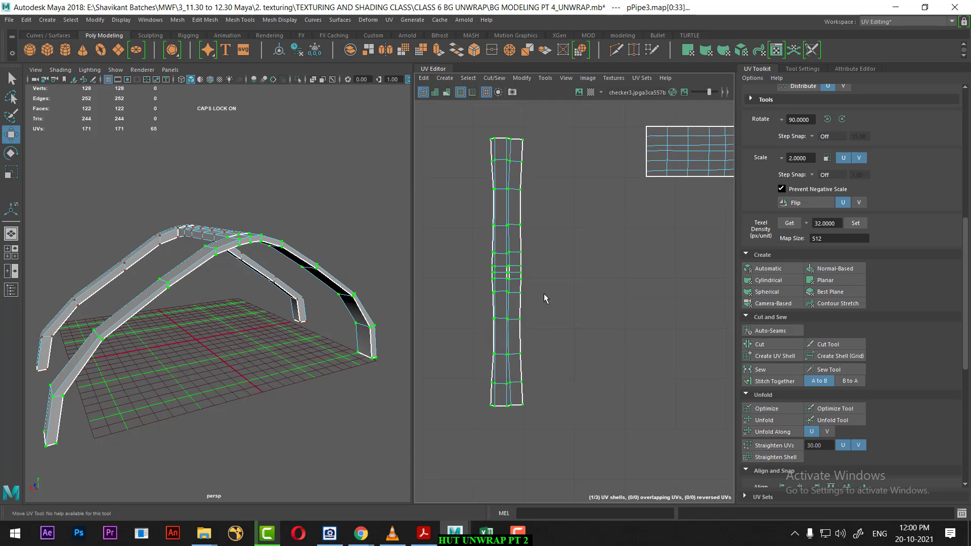
Step: Convert to the UV shell border and align its right column and top row straight
{"action": "right_click", "coordinate": [573, 205], "text": "ctrl"}
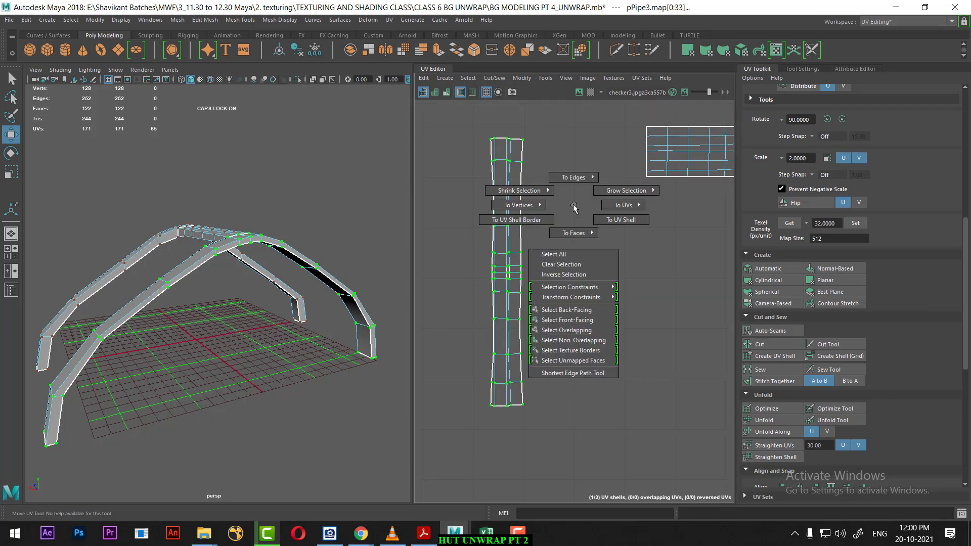
{"action": "left_click", "coordinate": [548, 223]}
{"action": "scroll", "coordinate": [526, 251], "scroll_direction": "up", "scroll_amount": 1}
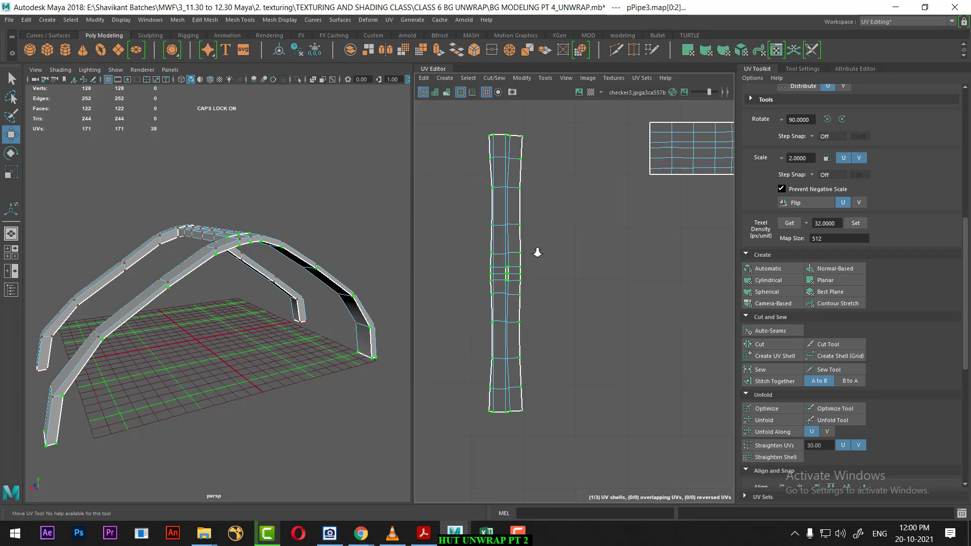
{"action": "scroll", "coordinate": [526, 243], "scroll_direction": "up", "scroll_amount": 1}
{"action": "left_click_drag", "start_coordinate": [471, 118], "coordinate": [514, 451], "text": "ctrl"}
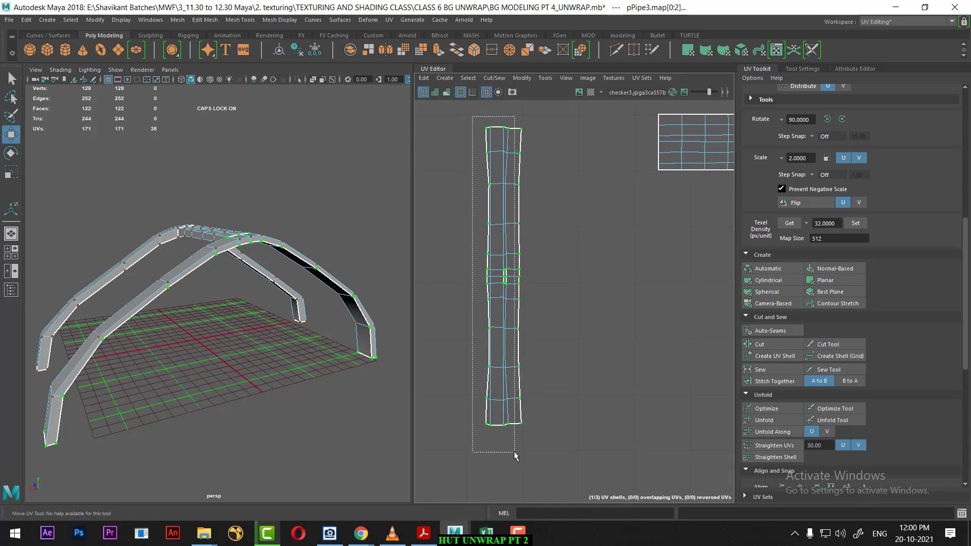
{"action": "scroll", "coordinate": [833, 400], "scroll_direction": "down", "scroll_amount": 2}
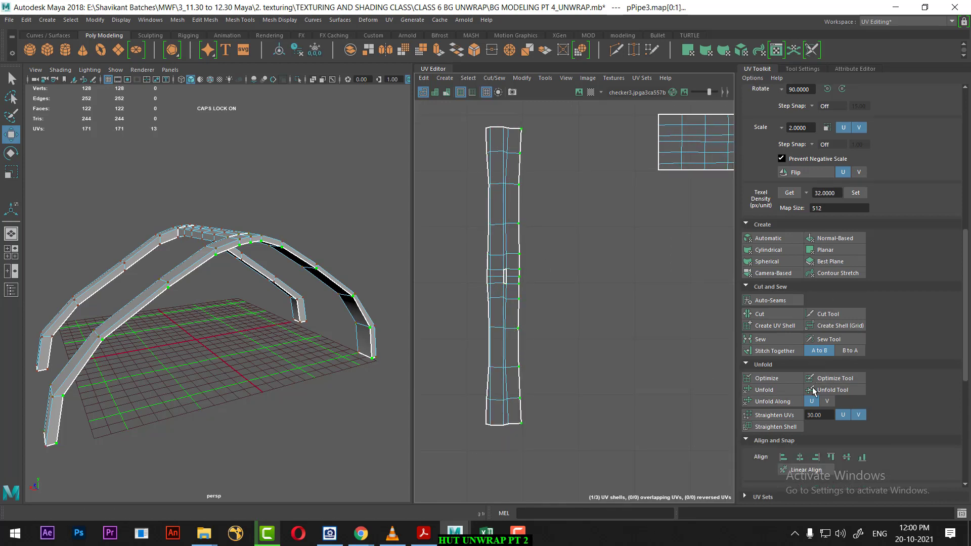
{"action": "scroll", "coordinate": [840, 385], "scroll_direction": "down", "scroll_amount": 2}
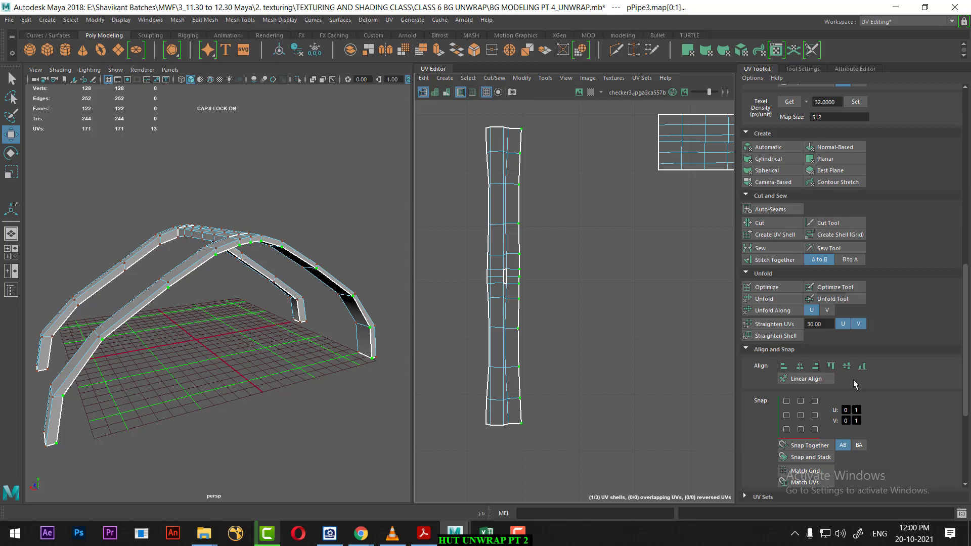
{"action": "left_click", "coordinate": [817, 366]}
{"action": "mouse_move", "coordinate": [572, 260]}
{"action": "right_mouse_down", "text": "ctrl"}
{"action": "mouse_move", "coordinate": [452, 330]}
{"action": "mouse_move", "coordinate": [465, 304]}
{"action": "right_mouse_up", "text": "ctrl"}
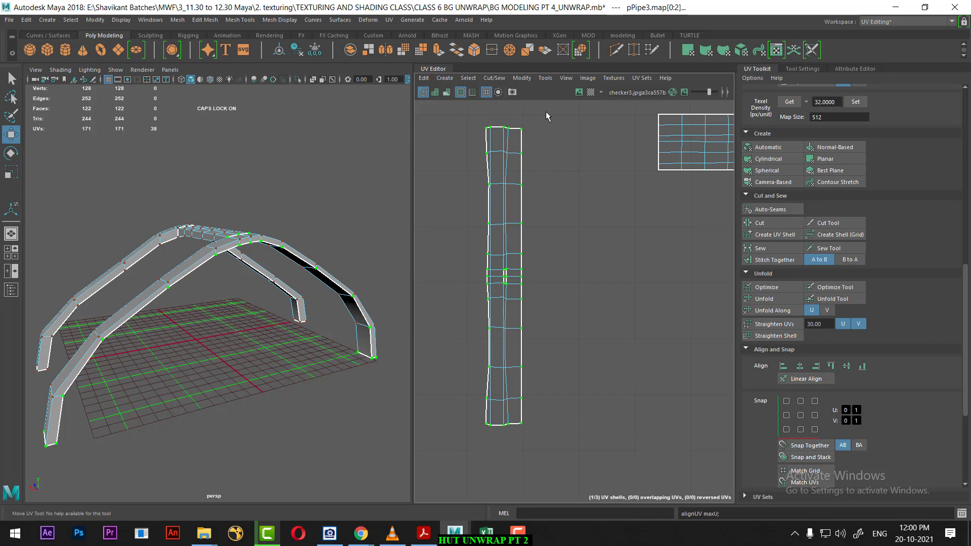
{"action": "left_click_drag", "start_coordinate": [546, 112], "coordinate": [441, 137]}
{"action": "left_click", "coordinate": [831, 366]}
Step: Isolate the left-column border UVs and align them into one straight vertical edge
{"action": "left_click_drag", "start_coordinate": [539, 407], "coordinate": [436, 457]}
{"action": "right_click", "coordinate": [564, 279], "text": "ctrl"}
{"action": "mouse_move", "coordinate": [565, 279]}
{"action": "right_mouse_down", "text": "ctrl"}
{"action": "mouse_move", "coordinate": [488, 317]}
{"action": "mouse_move", "coordinate": [540, 303]}
{"action": "right_mouse_up", "text": "ctrl"}
{"action": "left_click_drag", "start_coordinate": [521, 325], "coordinate": [513, 404], "text": "ctrl"}
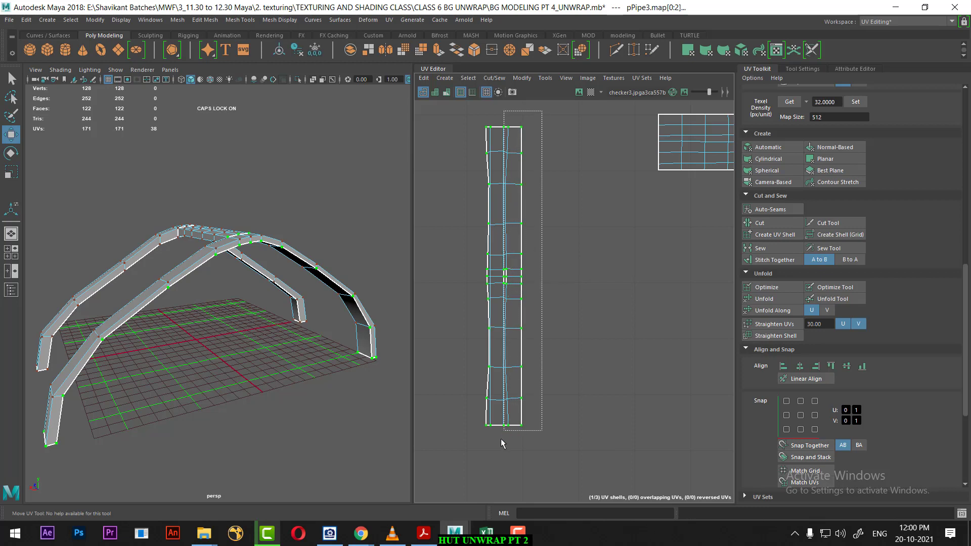
{"action": "left_click_drag", "start_coordinate": [529, 118], "coordinate": [484, 145], "text": "ctrl"}
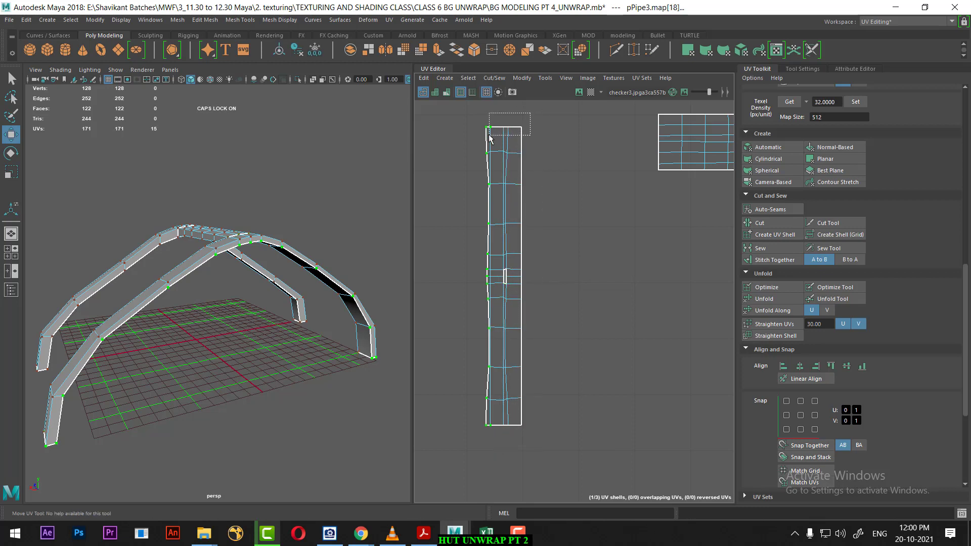
{"action": "left_click_drag", "start_coordinate": [550, 419], "coordinate": [495, 434], "text": "ctrl"}
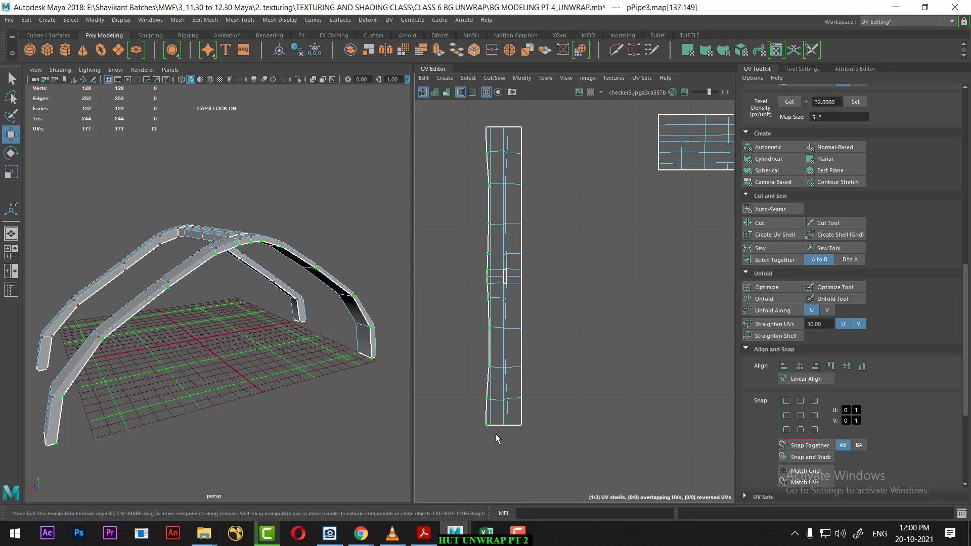
{"action": "left_click", "coordinate": [783, 367]}
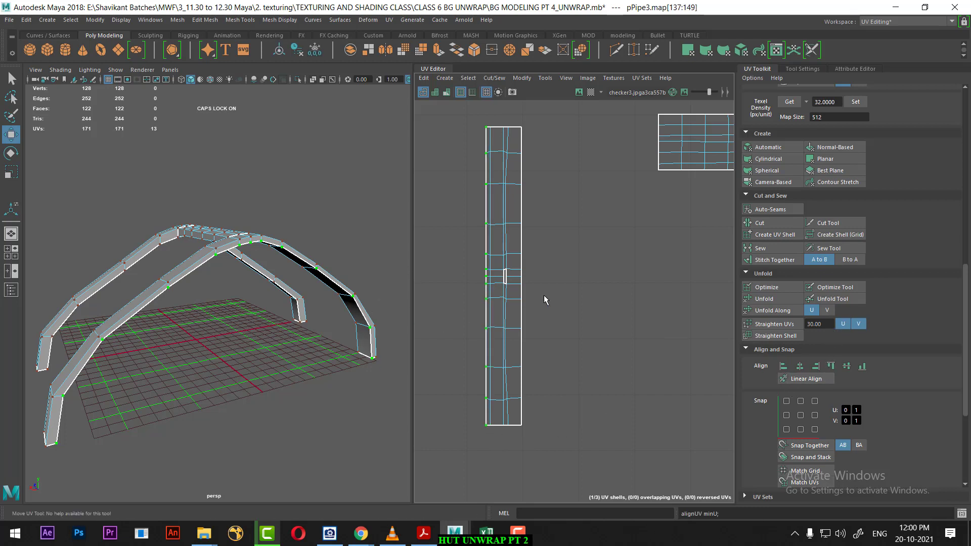
{"action": "scroll", "coordinate": [545, 300], "scroll_direction": "up", "scroll_amount": 2}
{"action": "middle_click_drag", "start_coordinate": [584, 260], "coordinate": [586, 283], "text": "alt"}
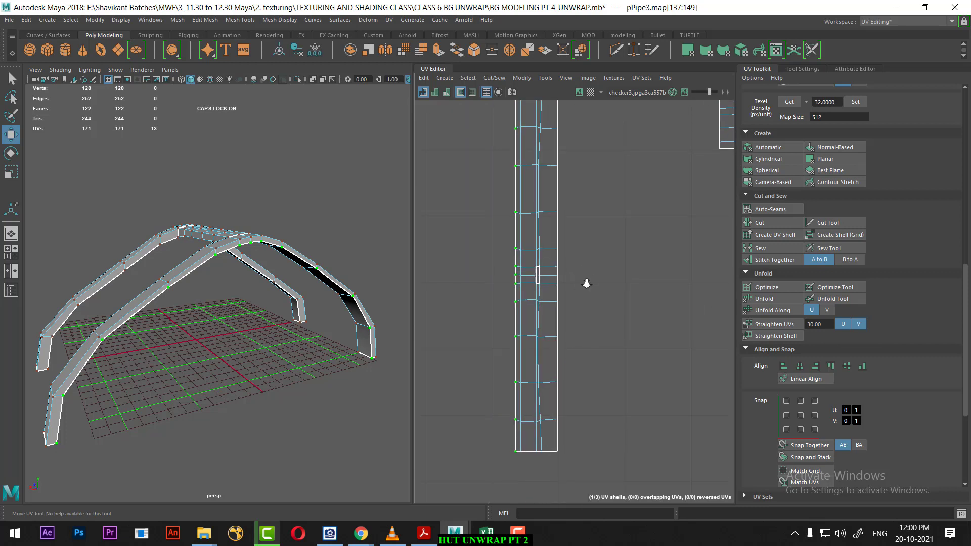
Step: Straighten the whole arch-leg strip's inner UV lines with Straighten Shell, then frame all shells
{"action": "scroll", "coordinate": [597, 290], "scroll_direction": "down", "scroll_amount": 1}
{"action": "scroll", "coordinate": [600, 293], "scroll_direction": "down", "scroll_amount": 1}
{"action": "left_click_drag", "start_coordinate": [587, 109], "coordinate": [476, 470]}
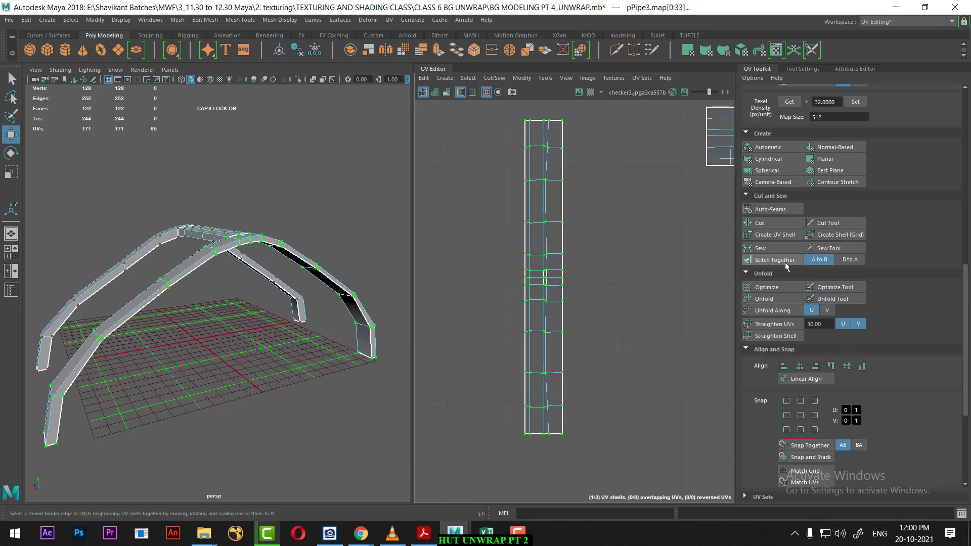
{"action": "left_click", "coordinate": [792, 326]}
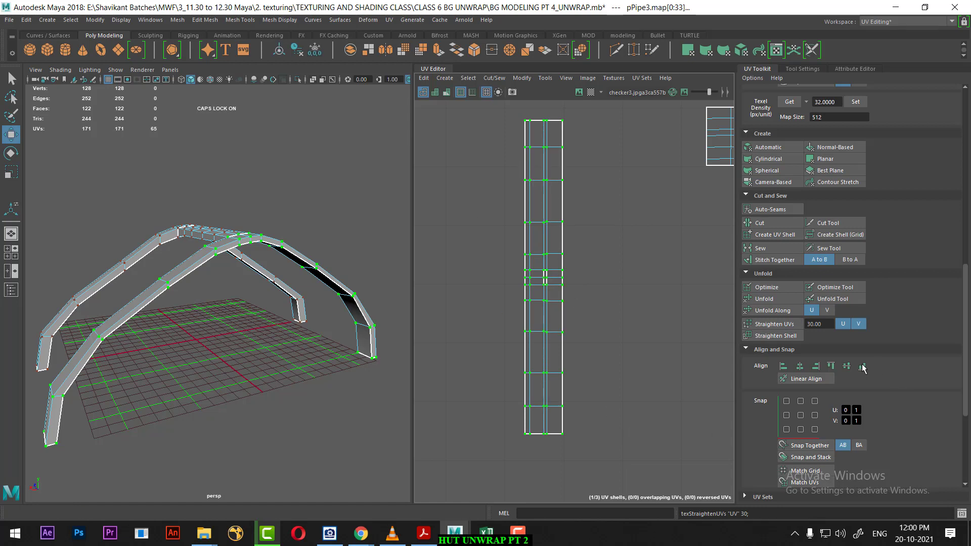
{"action": "key", "text": "a"}
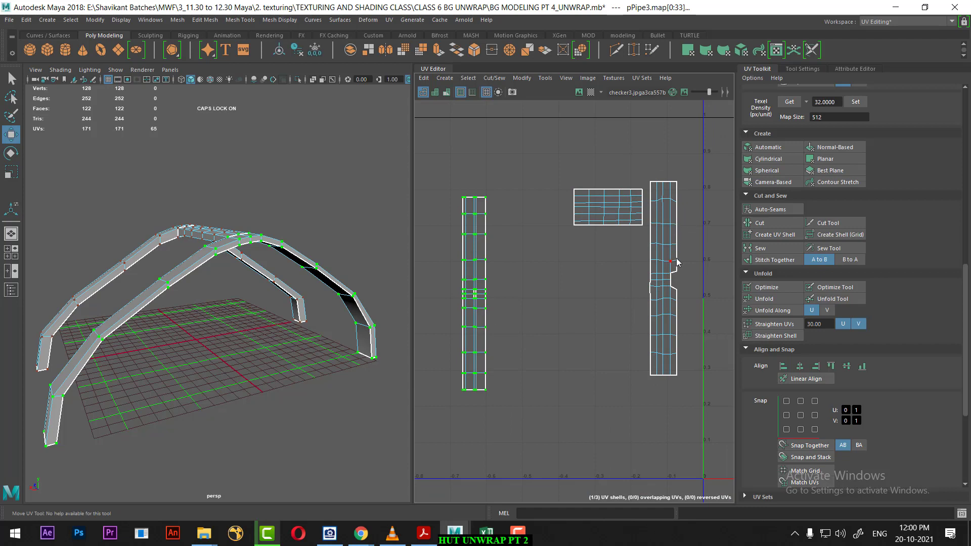
Step: Straighten the right shell's UVs and place it slightly apart beside the pipe strip
{"action": "right_click_drag", "start_coordinate": [655, 294], "coordinate": [688, 304]}
{"action": "left_click", "coordinate": [788, 325]}
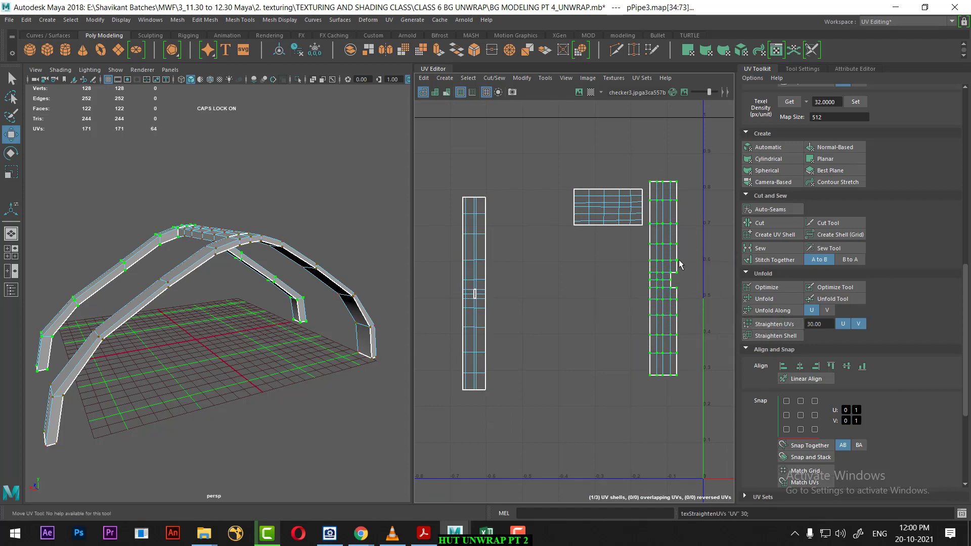
{"action": "left_click_drag", "start_coordinate": [672, 269], "coordinate": [503, 276]}
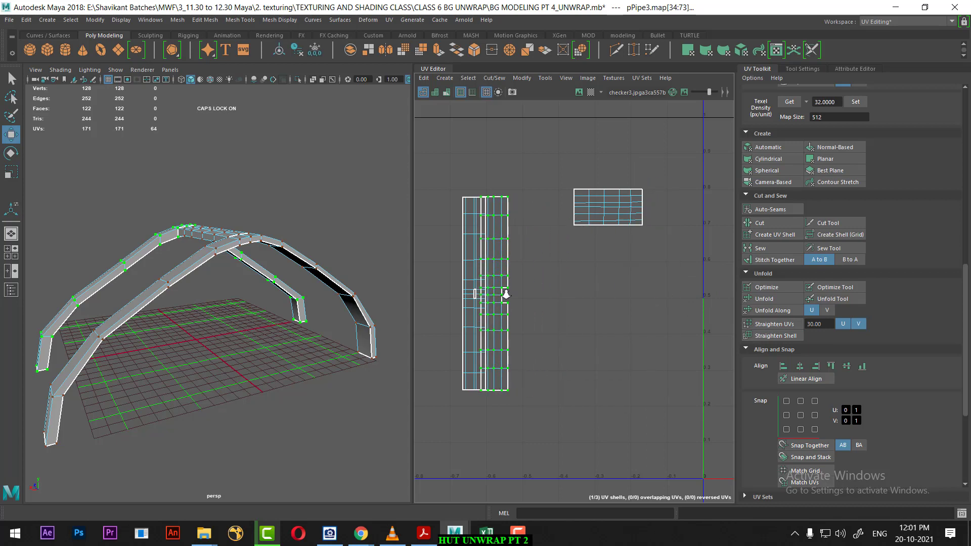
{"action": "scroll", "coordinate": [506, 295], "scroll_direction": "up", "scroll_amount": 2}
{"action": "mouse_move", "coordinate": [514, 278]}
{"action": "left_mouse_down"}
{"action": "mouse_move", "coordinate": [559, 278]}
{"action": "mouse_move", "coordinate": [527, 279]}
{"action": "left_mouse_up"}
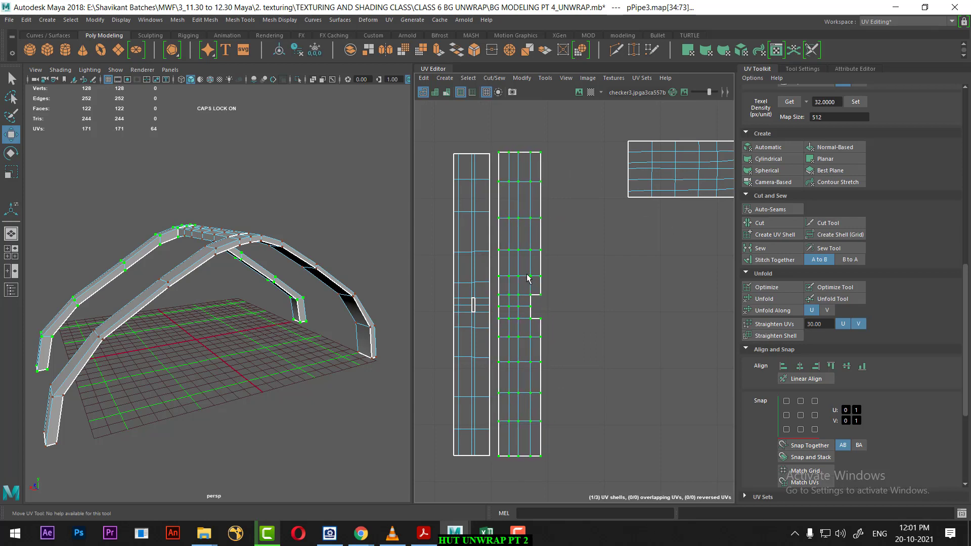
{"action": "scroll", "coordinate": [565, 264], "scroll_direction": "down", "scroll_amount": 2}
Step: Straighten the small rectangular shell and move it beside the long strips
{"action": "left_click_drag", "start_coordinate": [569, 160], "coordinate": [731, 252]}
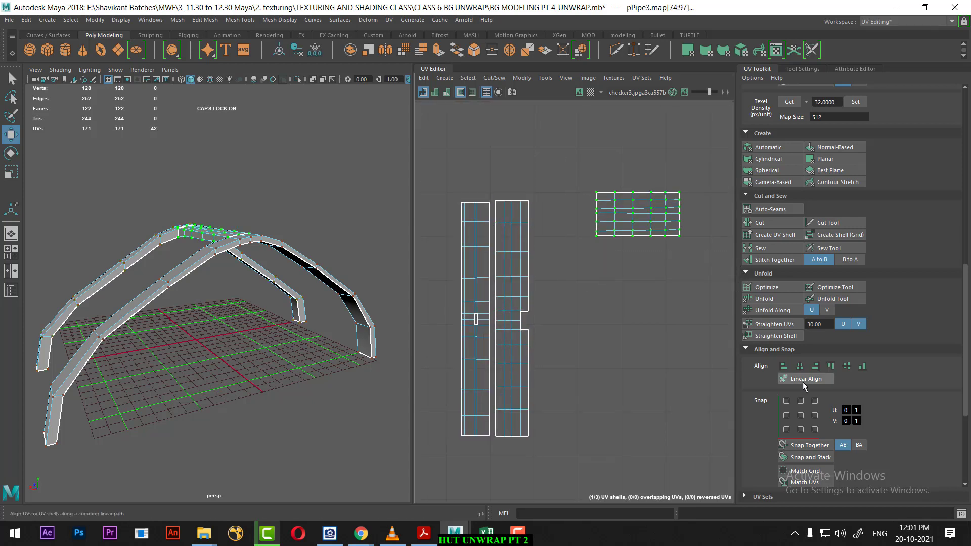
{"action": "left_click", "coordinate": [774, 324]}
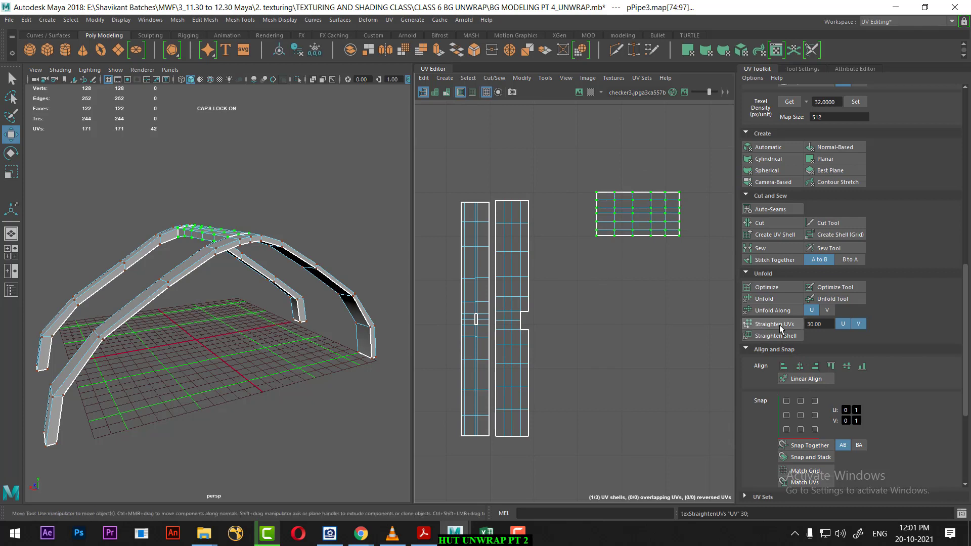
{"action": "scroll", "coordinate": [648, 256], "scroll_direction": "up", "scroll_amount": 2}
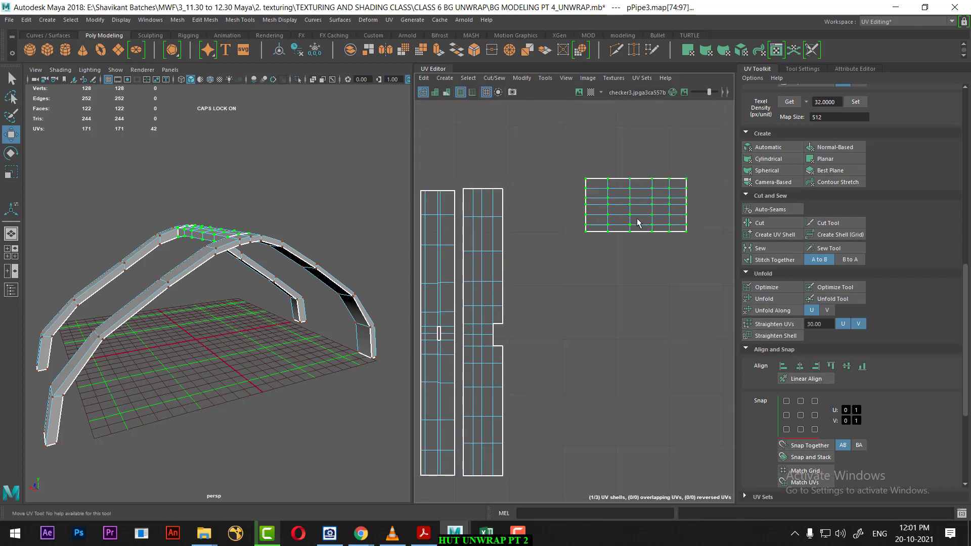
{"action": "left_click_drag", "start_coordinate": [631, 221], "coordinate": [558, 350]}
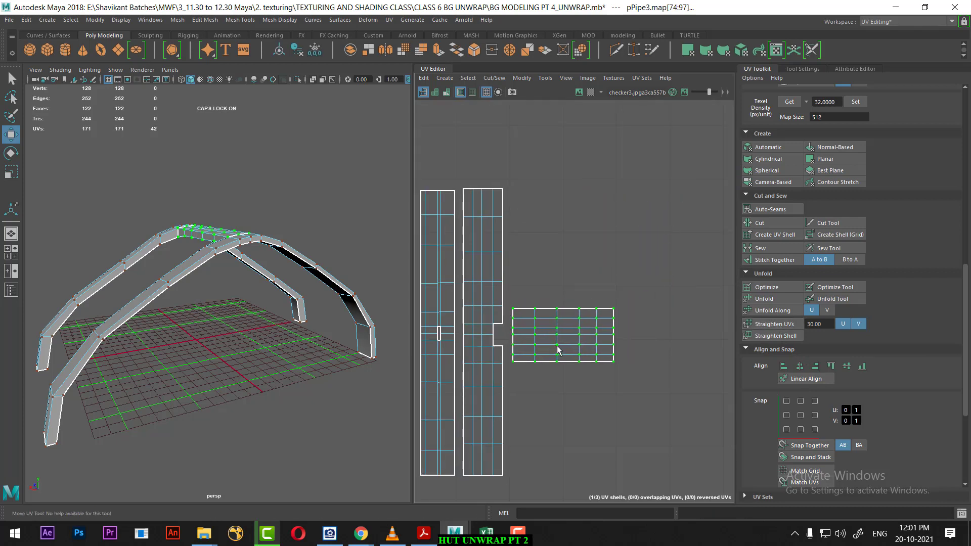
Step: Show the checker texture on the arches in textured display and view them head-on
{"action": "left_click_drag", "start_coordinate": [252, 340], "coordinate": [238, 311], "text": "alt"}
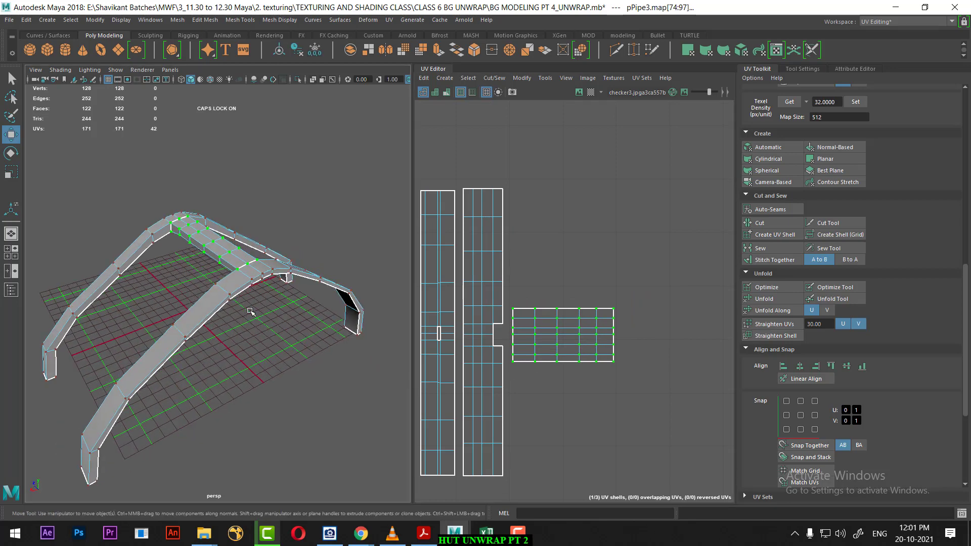
{"action": "key", "text": "6"}
{"action": "left_click_drag", "start_coordinate": [237, 347], "coordinate": [183, 354], "text": "alt"}
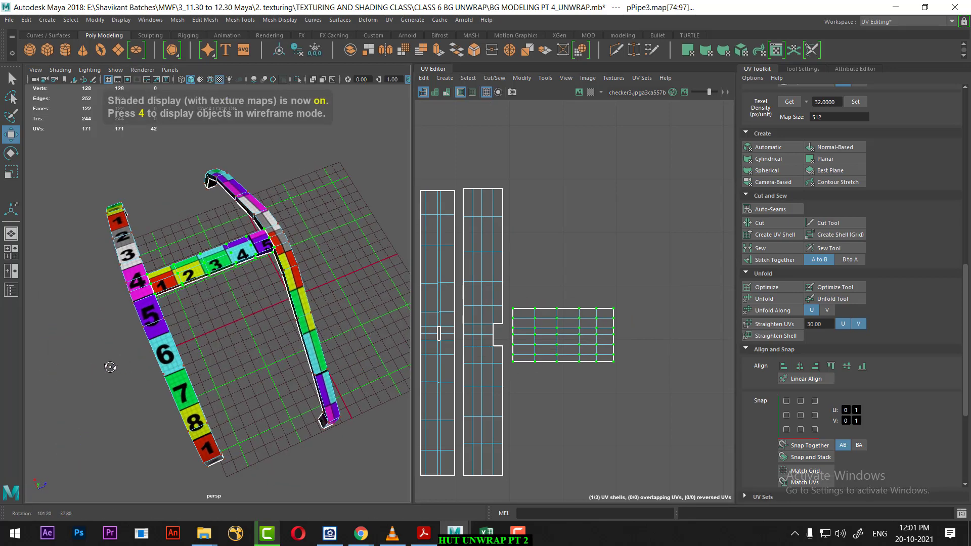
{"action": "middle_click_drag", "start_coordinate": [482, 285], "coordinate": [604, 272], "text": "alt"}
{"action": "left_click", "coordinate": [559, 241]}
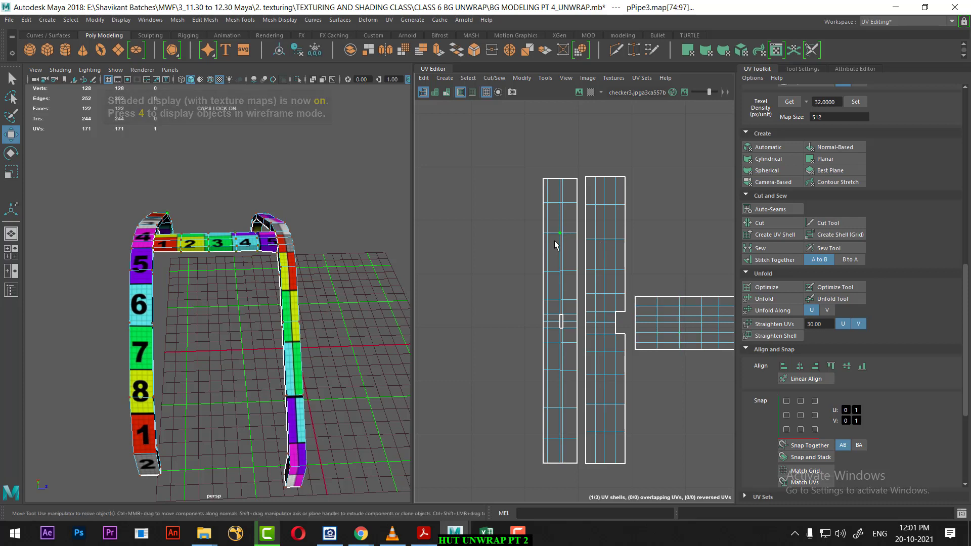
{"action": "left_click", "coordinate": [559, 241]}
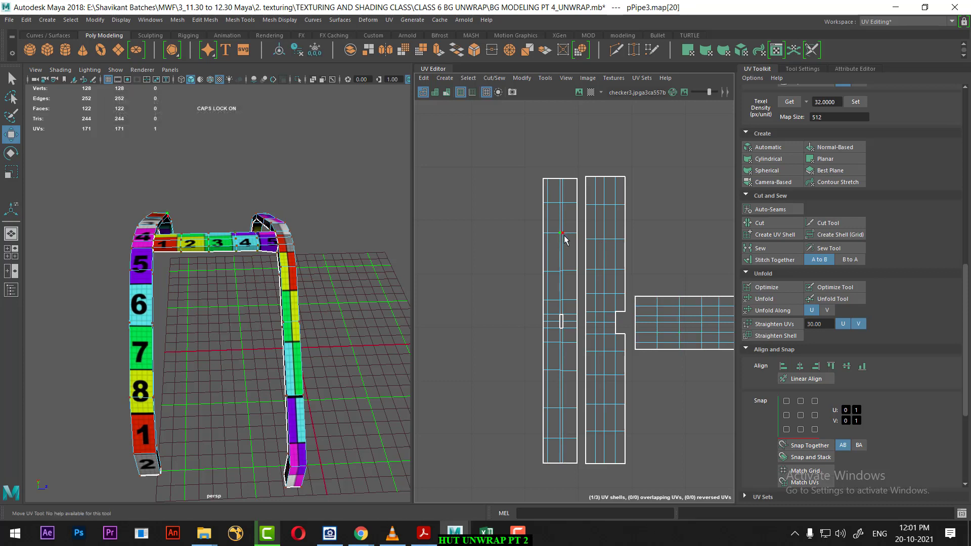
Step: Select the whole left UV strip and nudge it slightly left
{"action": "left_click_drag", "start_coordinate": [560, 233], "coordinate": [537, 265]}
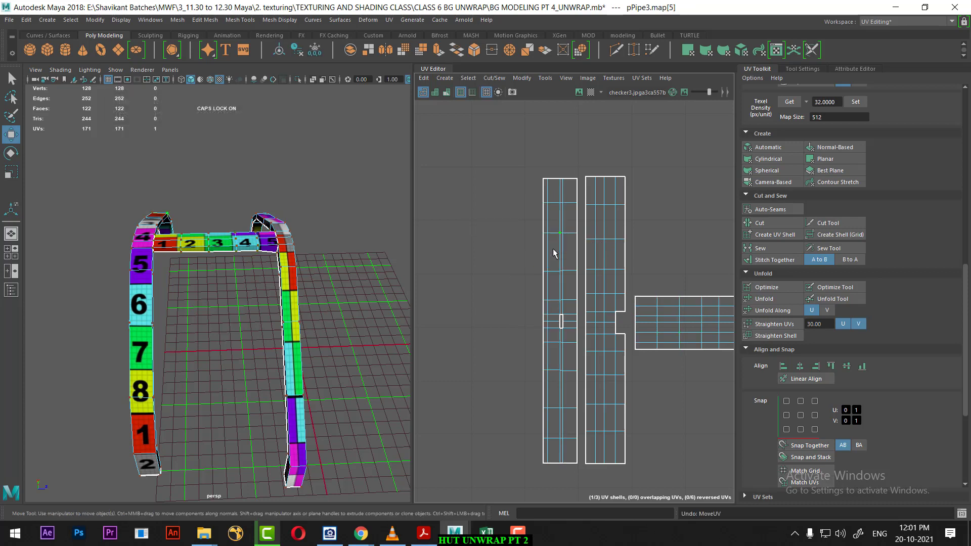
{"action": "left_click_drag", "start_coordinate": [525, 176], "coordinate": [551, 206]}
{"action": "right_click_drag", "start_coordinate": [539, 204], "coordinate": [598, 231]}
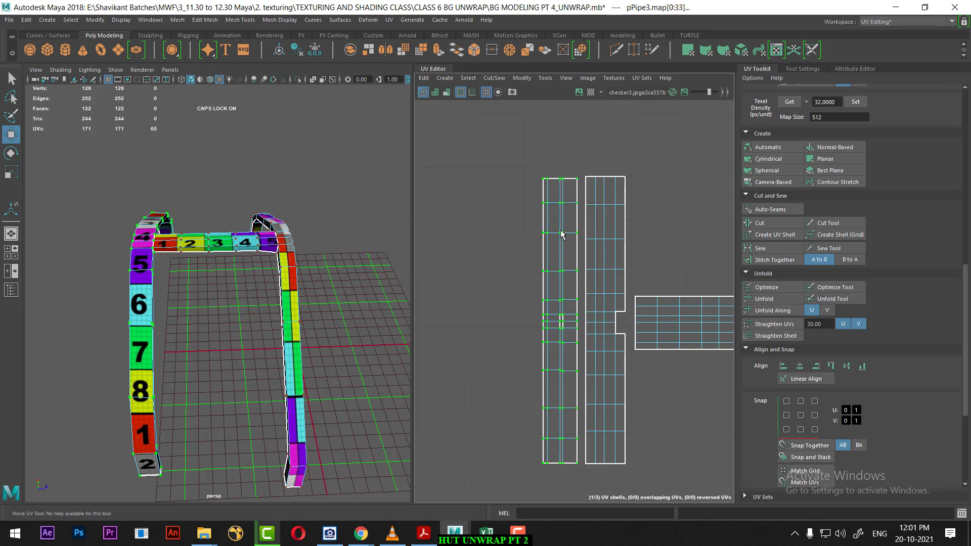
{"action": "left_click_drag", "start_coordinate": [561, 235], "coordinate": [559, 236]}
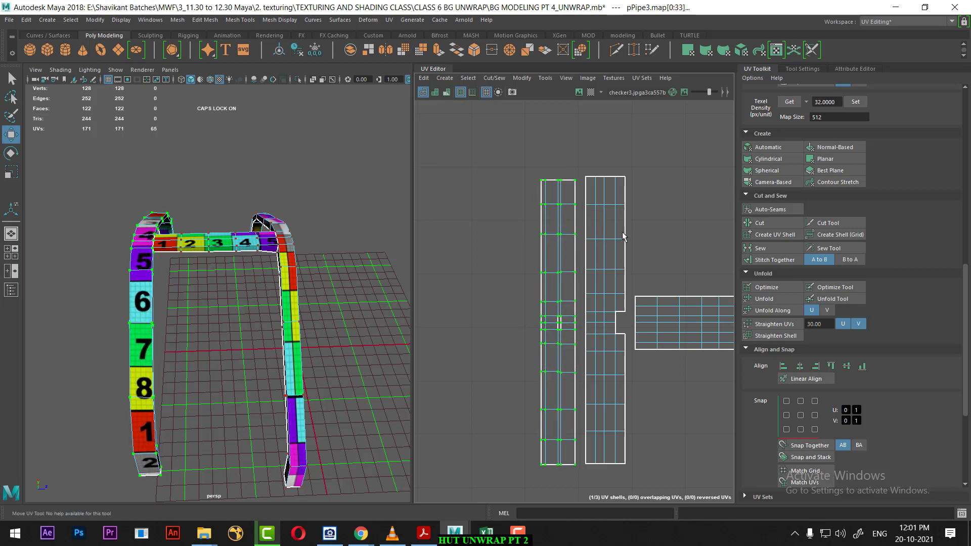
Step: Move the right UV strip right against the small shell and bring back the full hut scene
{"action": "left_click", "coordinate": [625, 239]}
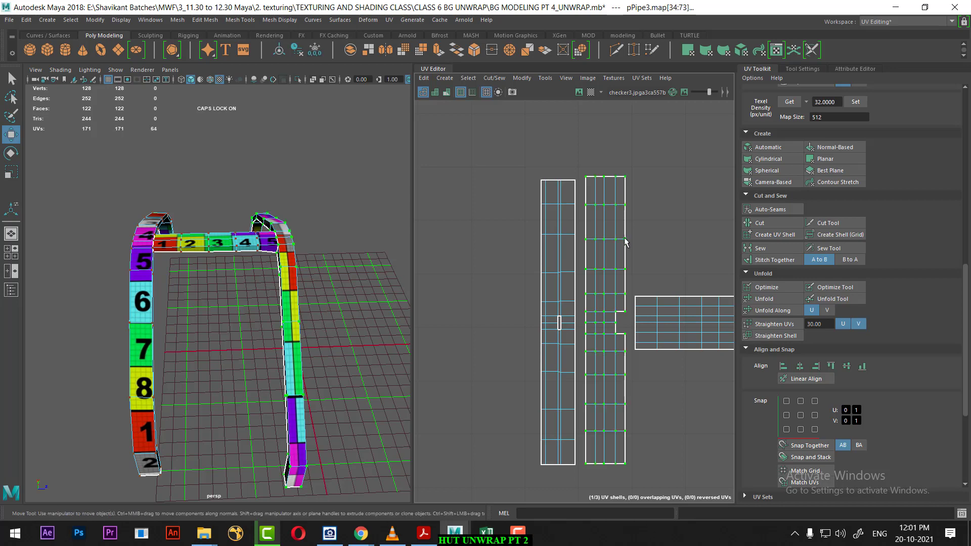
{"action": "double_click", "coordinate": [625, 239]}
{"action": "left_click_drag", "start_coordinate": [625, 241], "coordinate": [634, 242]}
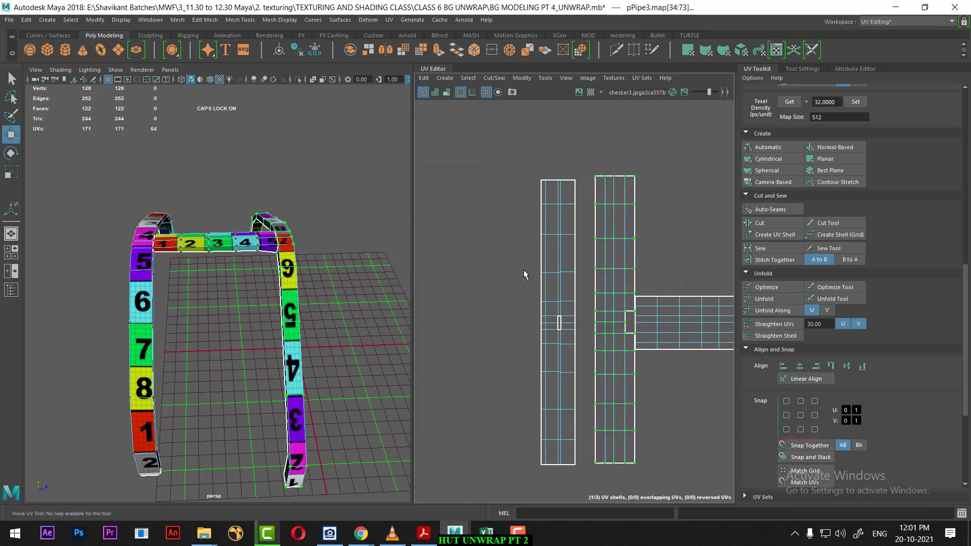
{"action": "left_click_drag", "start_coordinate": [344, 354], "coordinate": [325, 362], "text": "alt"}
{"action": "mouse_move", "coordinate": [262, 336]}
{"action": "left_mouse_down", "text": "alt"}
{"action": "mouse_move", "coordinate": [296, 369]}
{"action": "mouse_move", "coordinate": [247, 389]}
{"action": "mouse_move", "coordinate": [301, 360]}
{"action": "left_mouse_up", "text": "alt"}
{"action": "key", "text": "ctrl+1"}
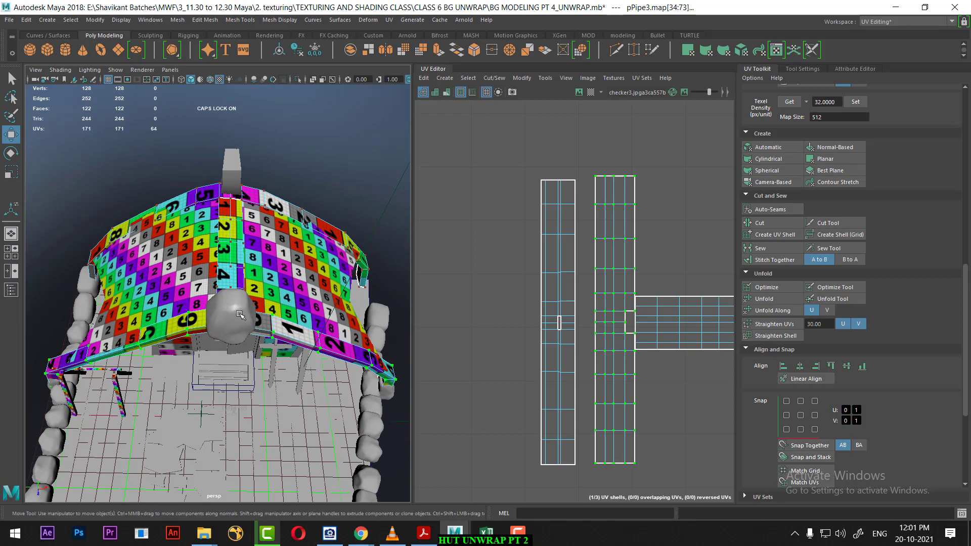
Step: Clear the UV selection and turn on whole UV Shell selection
{"action": "left_click_drag", "start_coordinate": [240, 314], "coordinate": [291, 344], "text": "alt"}
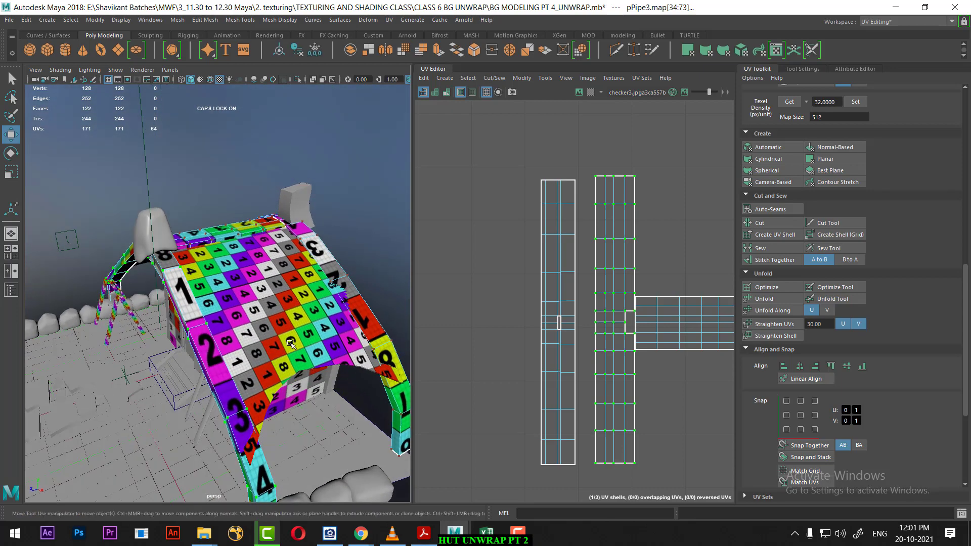
{"action": "left_click", "coordinate": [542, 340]}
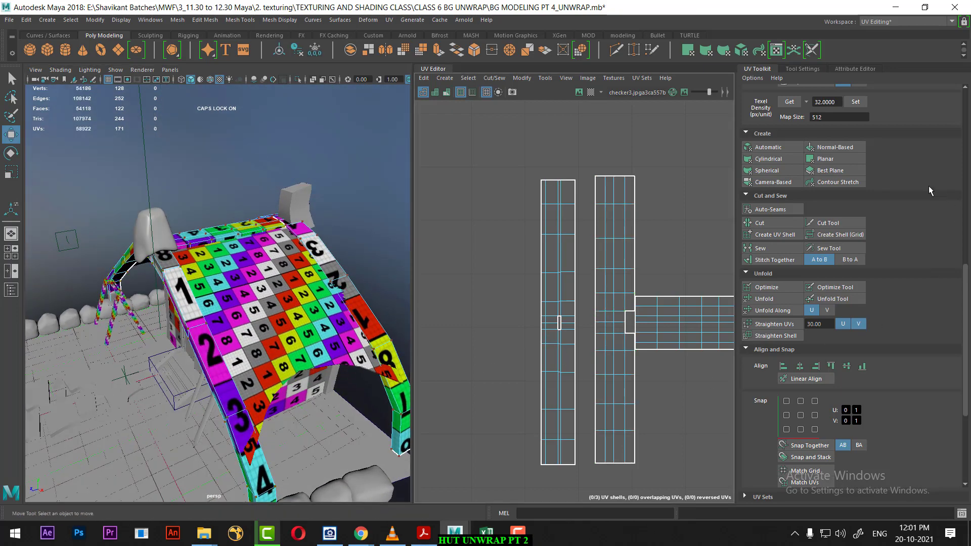
{"action": "scroll", "coordinate": [929, 186], "scroll_direction": "up", "scroll_amount": 5}
{"action": "scroll", "coordinate": [911, 185], "scroll_direction": "up", "scroll_amount": 5}
{"action": "scroll", "coordinate": [851, 146], "scroll_direction": "up", "scroll_amount": 3}
{"action": "scroll", "coordinate": [882, 173], "scroll_direction": "up", "scroll_amount": 2}
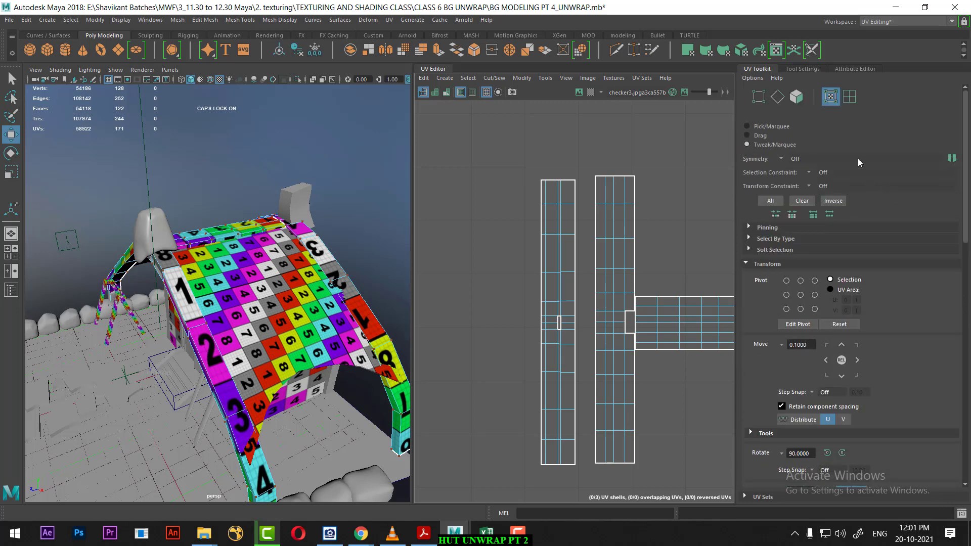
{"action": "left_click", "coordinate": [850, 96]}
Step: Rotate the left UV strip 90° and nudge it snugly beside the middle strip
{"action": "left_click", "coordinate": [556, 306]}
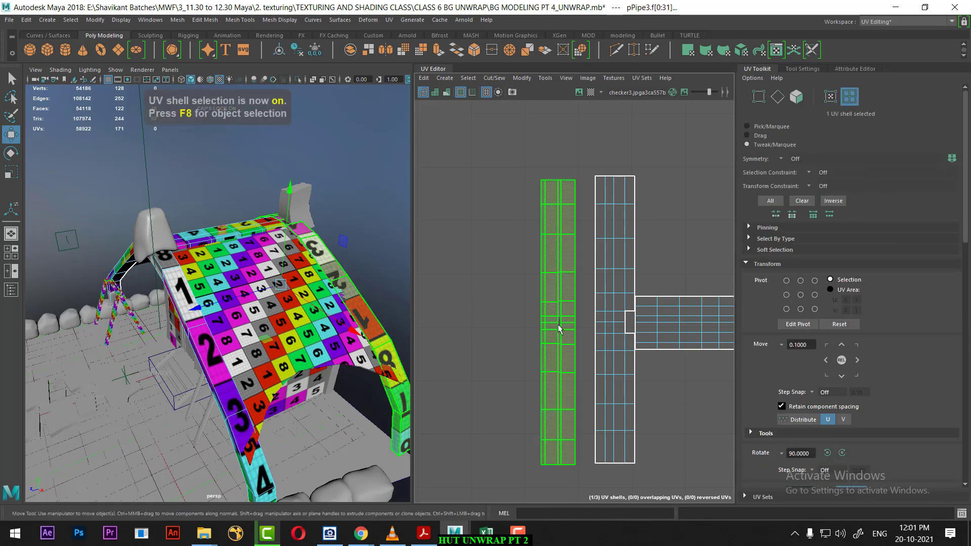
{"action": "scroll", "coordinate": [884, 363], "scroll_direction": "down", "scroll_amount": 3}
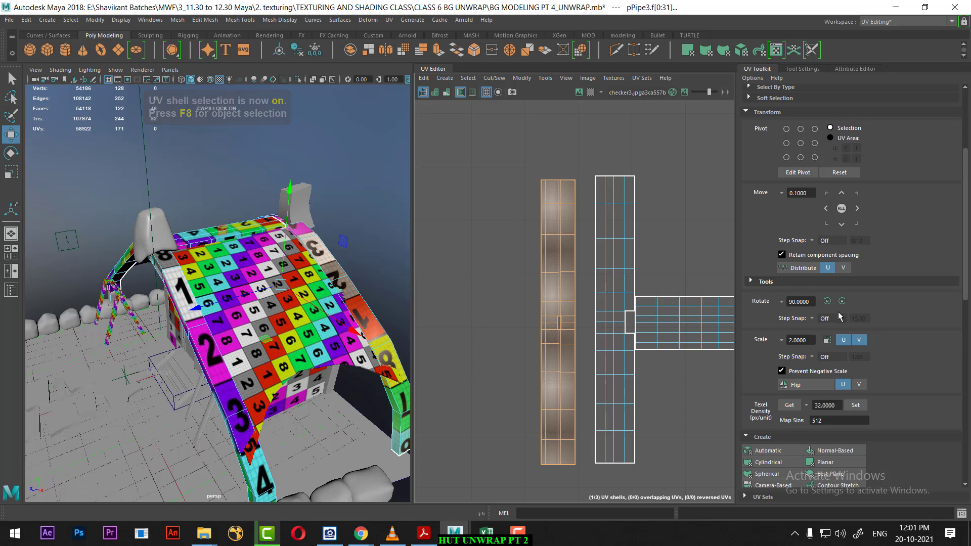
{"action": "left_click", "coordinate": [828, 301]}
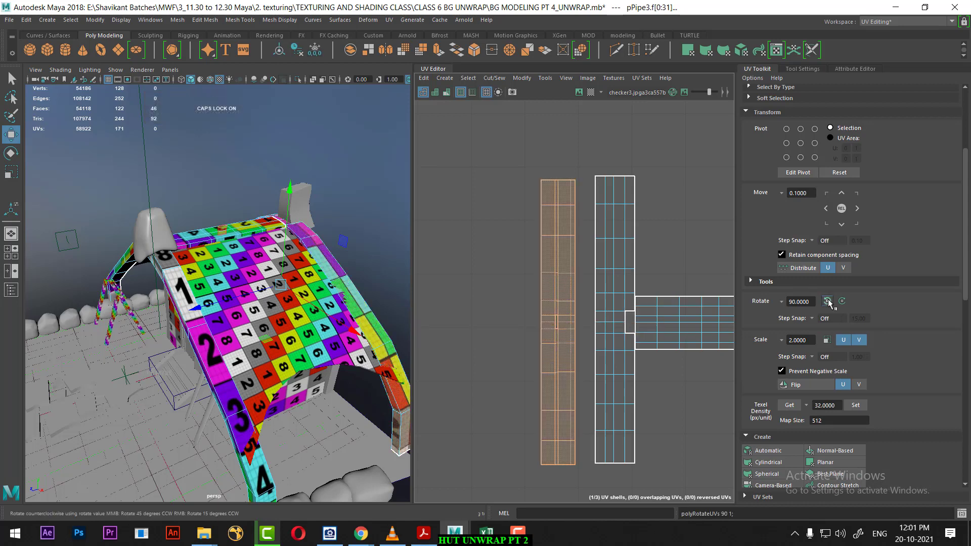
{"action": "scroll", "coordinate": [581, 336], "scroll_direction": "down", "scroll_amount": 2}
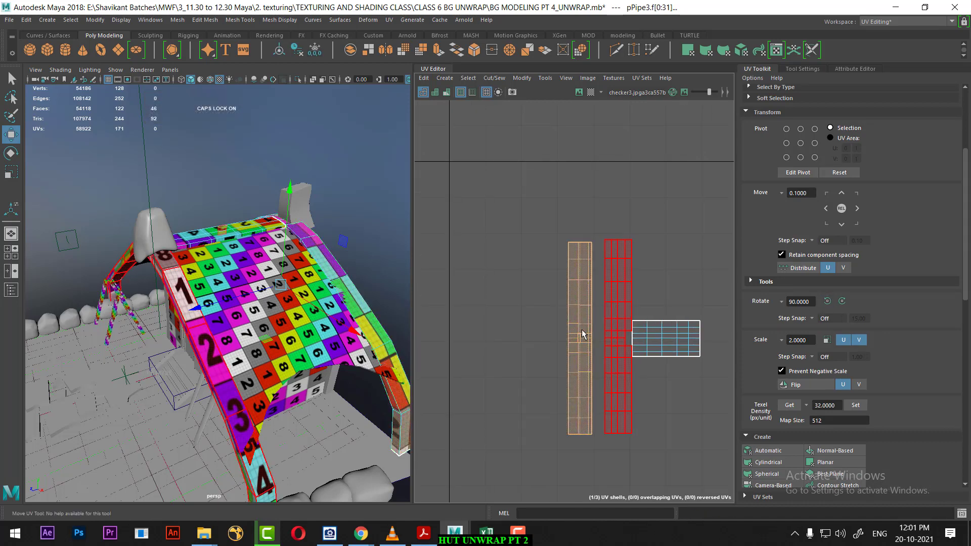
{"action": "left_click_drag", "start_coordinate": [581, 337], "coordinate": [601, 339]}
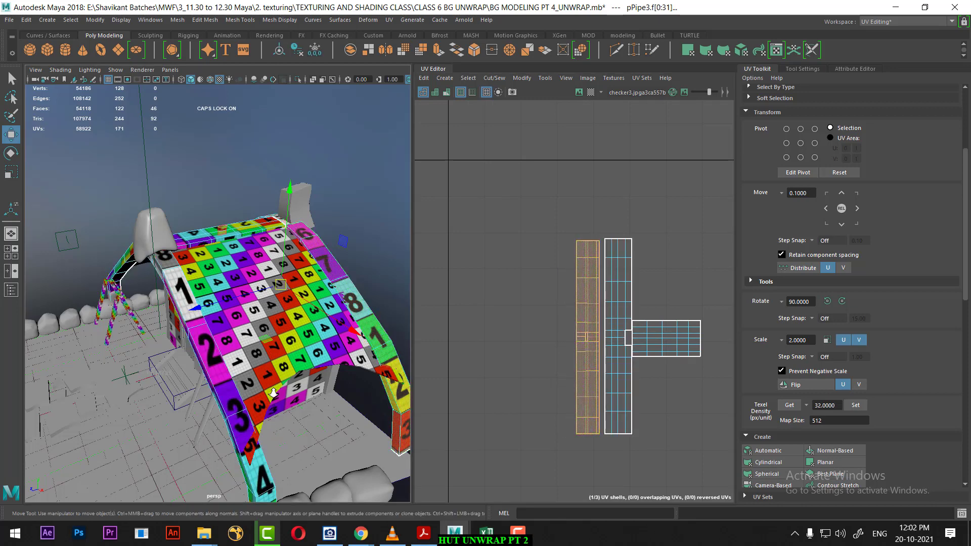
{"action": "mouse_move", "coordinate": [273, 394]}
{"action": "left_mouse_down", "text": "alt"}
{"action": "mouse_move", "coordinate": [375, 438]}
{"action": "mouse_move", "coordinate": [482, 526]}
{"action": "left_mouse_up", "text": "alt"}
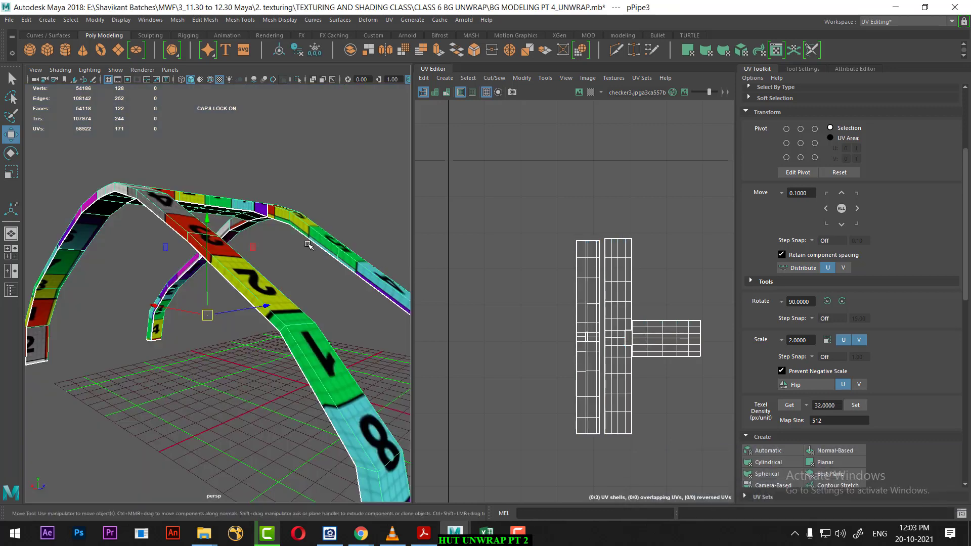
Step: Orbit around the checker-textured arches from several angles and bring up Assign Existing Material
{"action": "mouse_move", "coordinate": [309, 245]}
{"action": "left_mouse_down", "text": "alt"}
{"action": "mouse_move", "coordinate": [281, 238]}
{"action": "mouse_move", "coordinate": [291, 241]}
{"action": "mouse_move", "coordinate": [232, 253]}
{"action": "left_mouse_up", "text": "alt"}
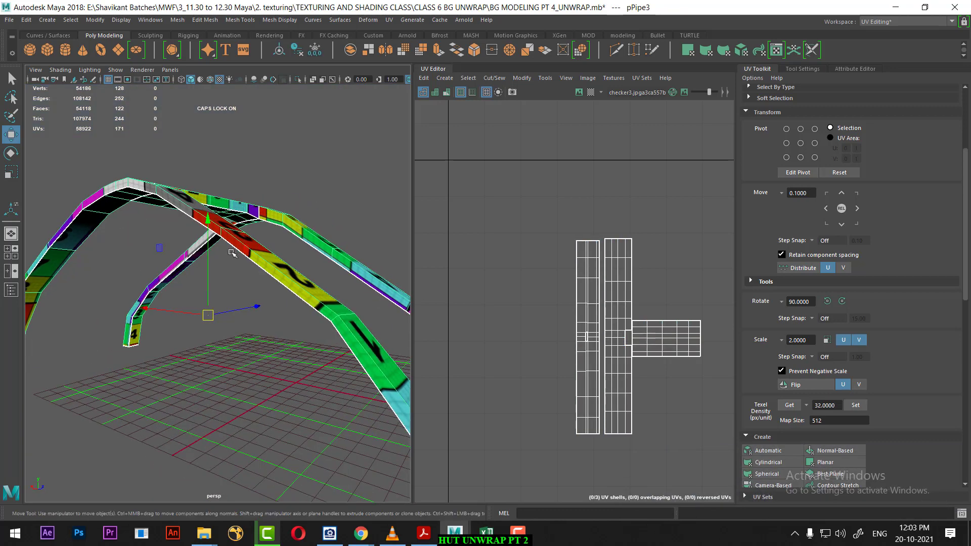
{"action": "mouse_move", "coordinate": [135, 218]}
{"action": "left_mouse_down", "text": "alt"}
{"action": "mouse_move", "coordinate": [152, 202]}
{"action": "mouse_move", "coordinate": [100, 296]}
{"action": "mouse_move", "coordinate": [147, 263]}
{"action": "mouse_move", "coordinate": [214, 270]}
{"action": "mouse_move", "coordinate": [162, 272]}
{"action": "mouse_move", "coordinate": [244, 243]}
{"action": "mouse_move", "coordinate": [233, 232]}
{"action": "mouse_move", "coordinate": [192, 231]}
{"action": "mouse_move", "coordinate": [164, 293]}
{"action": "left_mouse_up", "text": "alt"}
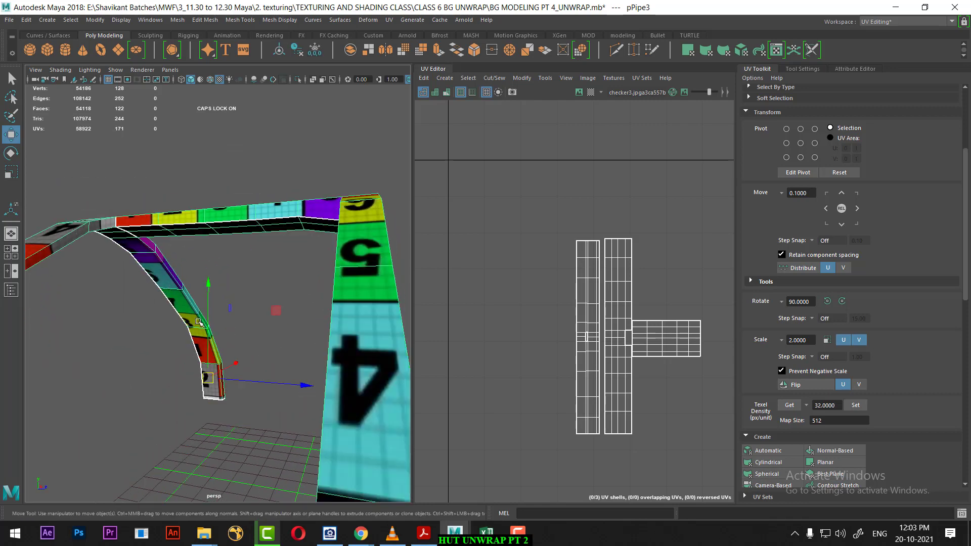
{"action": "mouse_move", "coordinate": [254, 318]}
{"action": "left_mouse_down", "text": "alt"}
{"action": "mouse_move", "coordinate": [233, 303]}
{"action": "mouse_move", "coordinate": [223, 314]}
{"action": "mouse_move", "coordinate": [282, 306]}
{"action": "left_mouse_up", "text": "alt"}
{"action": "right_click_drag", "start_coordinate": [295, 244], "coordinate": [315, 429]}
{"action": "mouse_move", "coordinate": [293, 524]}
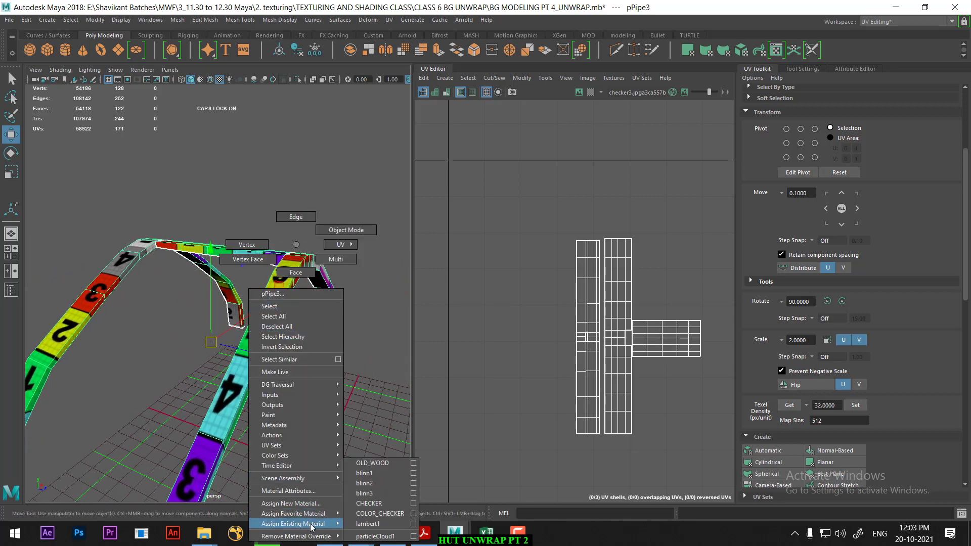
Step: Apply the existing OLD_WOOD material to the pipe arch pPipe3 and view its material settings
{"action": "right_click_drag", "start_coordinate": [312, 528], "coordinate": [375, 463]}
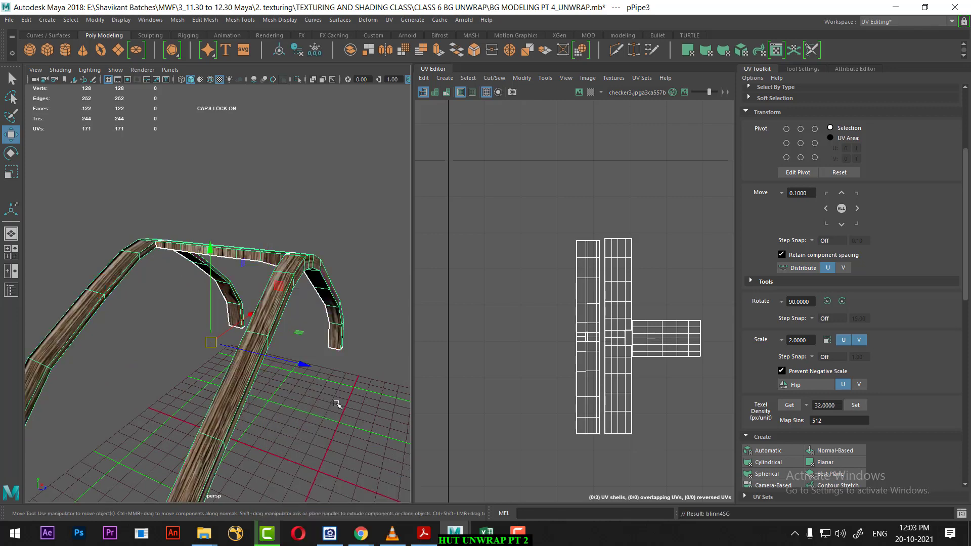
{"action": "left_click", "coordinate": [337, 404]}
{"action": "mouse_move", "coordinate": [314, 427]}
{"action": "left_mouse_down", "text": "alt"}
{"action": "mouse_move", "coordinate": [260, 414]}
{"action": "mouse_move", "coordinate": [246, 362]}
{"action": "mouse_move", "coordinate": [277, 289]}
{"action": "left_mouse_up", "text": "alt"}
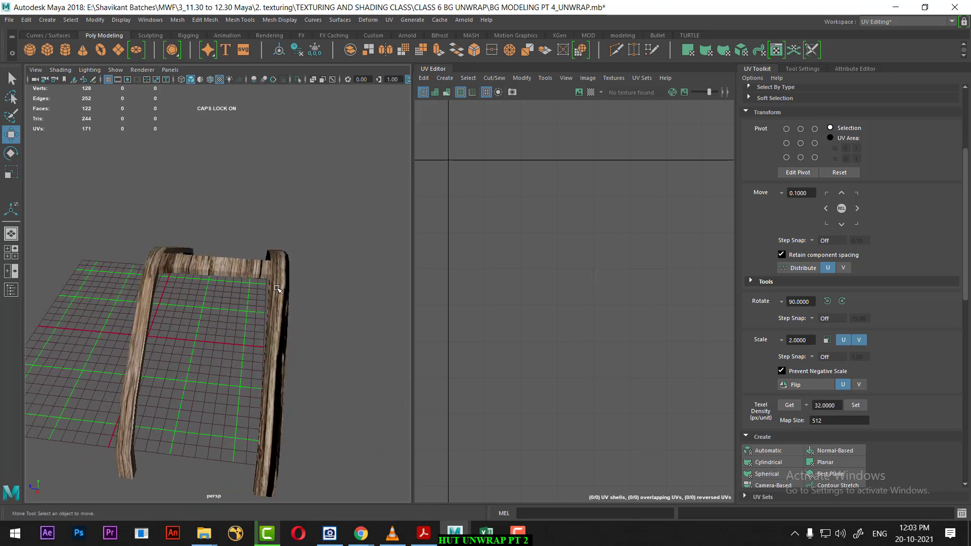
{"action": "left_click", "coordinate": [277, 289]}
{"action": "right_click_drag", "start_coordinate": [283, 244], "coordinate": [290, 489]}
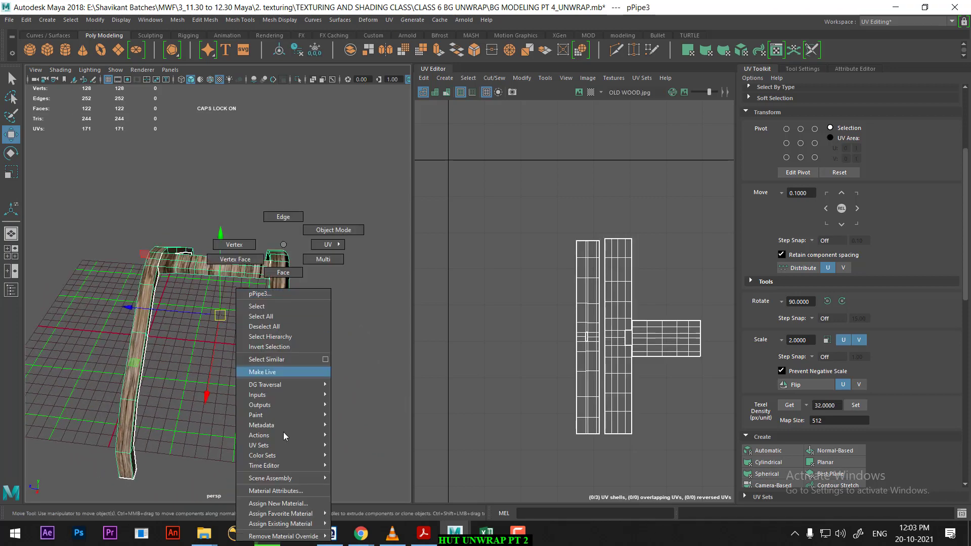
{"action": "left_click", "coordinate": [290, 490]}
{"action": "right_click", "coordinate": [290, 279]}
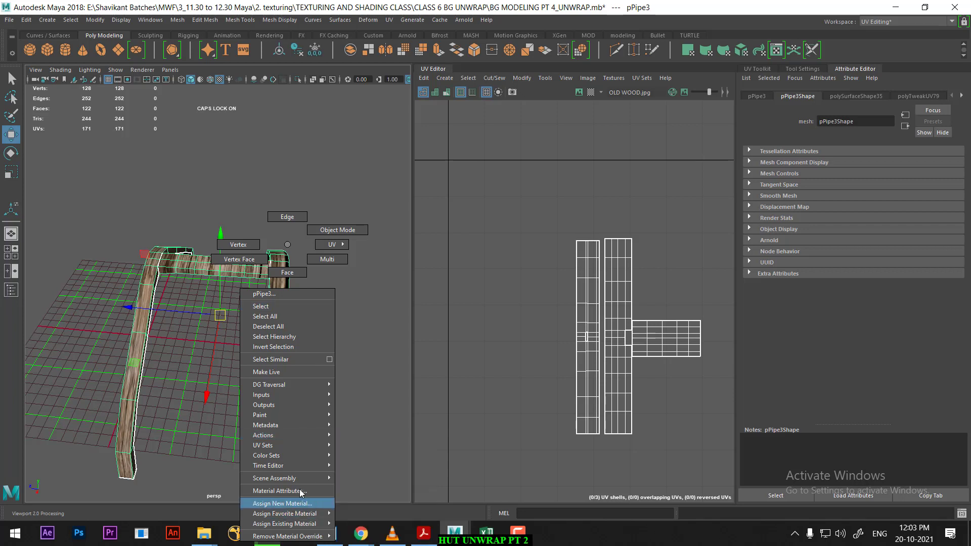
{"action": "left_click", "coordinate": [283, 504]}
Step: Set place2dTexture4's Repeat UV U to 3.7, then 3.5, and orbit to check the grain
{"action": "left_click", "coordinate": [949, 210]}
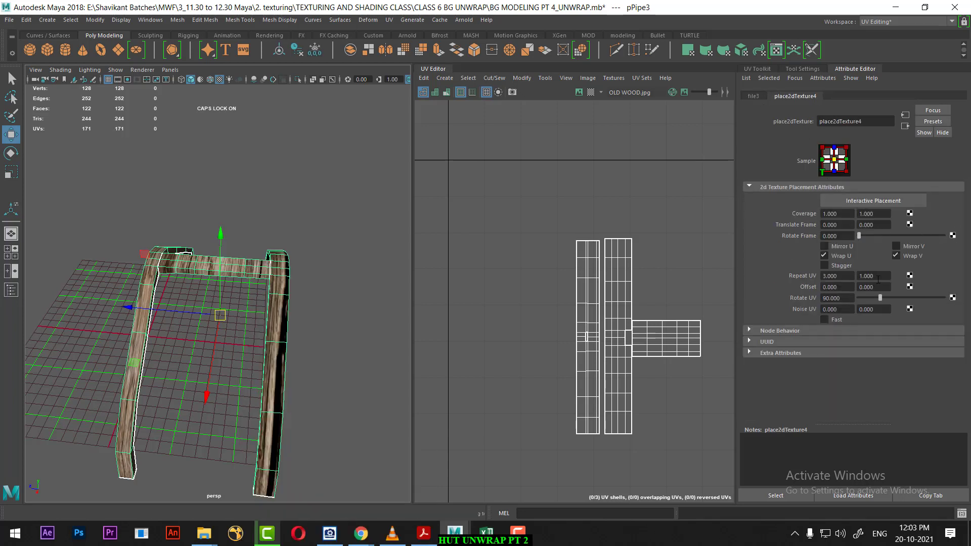
{"action": "double_click", "coordinate": [850, 276]}
{"action": "type", "text": "3.7"}
{"action": "key", "text": "Return"}
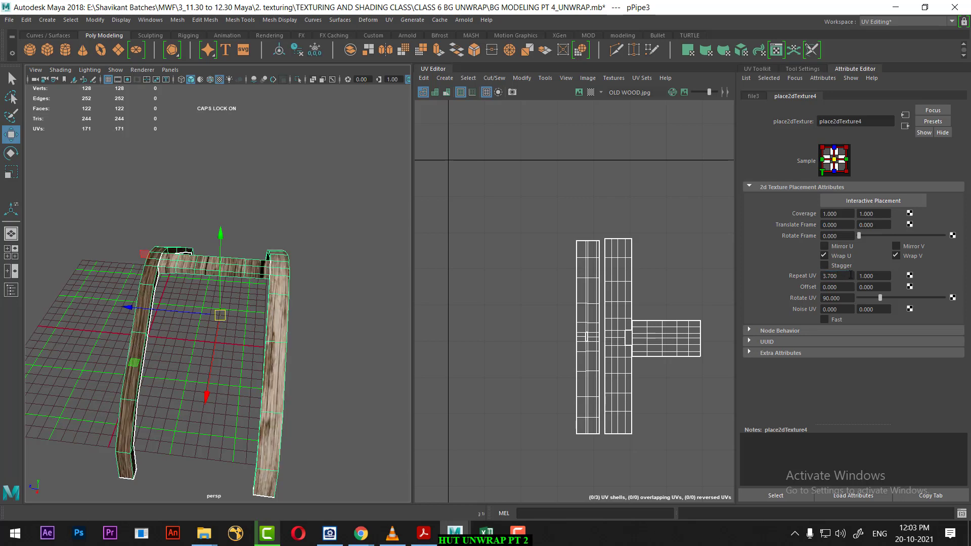
{"action": "double_click", "coordinate": [850, 275]}
{"action": "type", "text": "3.5"}
{"action": "key", "text": "Return"}
{"action": "left_click_drag", "start_coordinate": [228, 304], "coordinate": [284, 354], "text": "alt"}
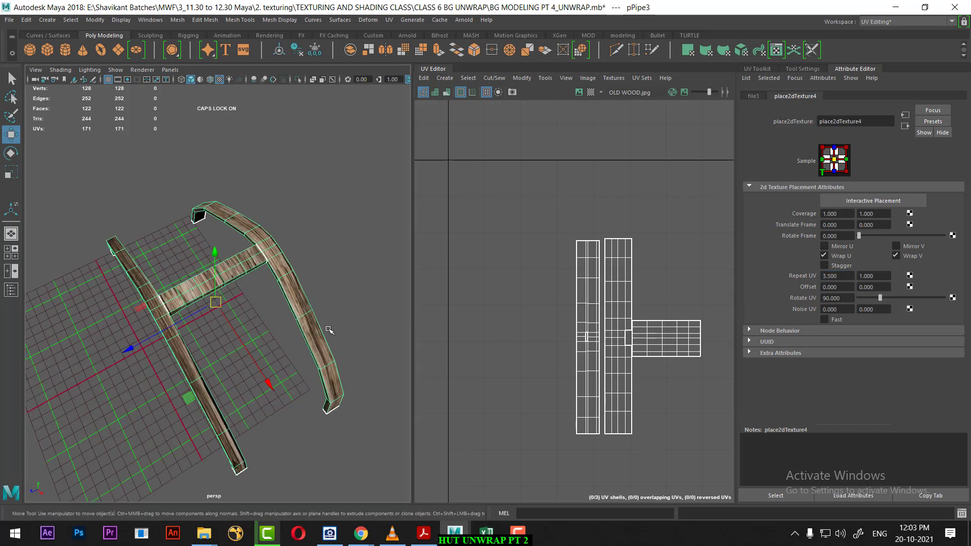
{"action": "left_click", "coordinate": [282, 462]}
{"action": "mouse_move", "coordinate": [282, 462]}
{"action": "left_mouse_down", "text": "alt"}
{"action": "mouse_move", "coordinate": [274, 377]}
{"action": "mouse_move", "coordinate": [282, 418]}
{"action": "left_mouse_up", "text": "alt"}
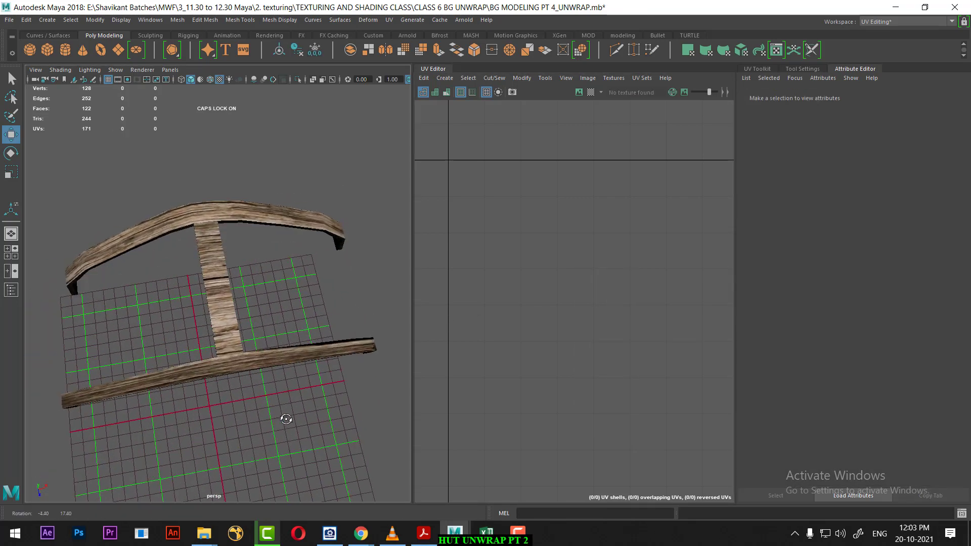
Step: Assign the existing CHECKER material to the pipe
{"action": "left_click", "coordinate": [241, 354]}
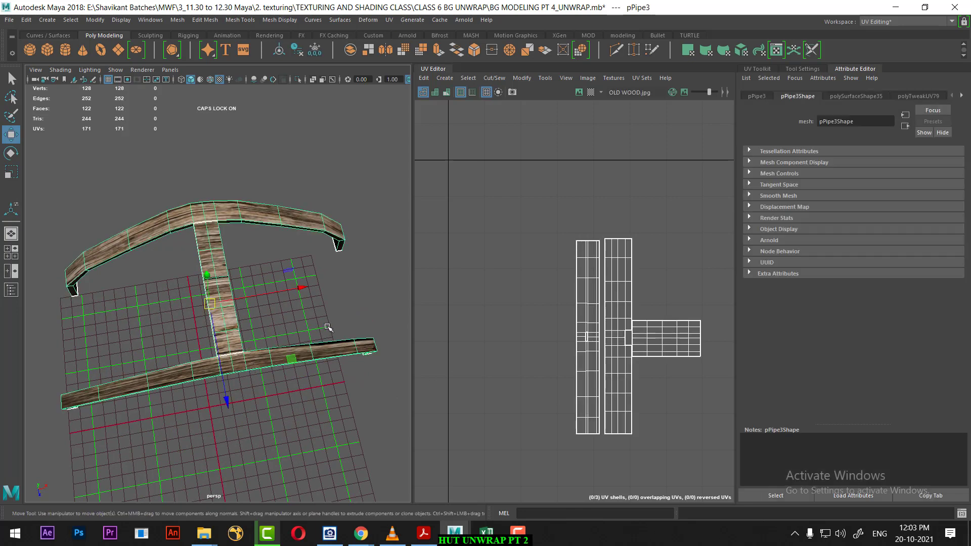
{"action": "key", "text": "5"}
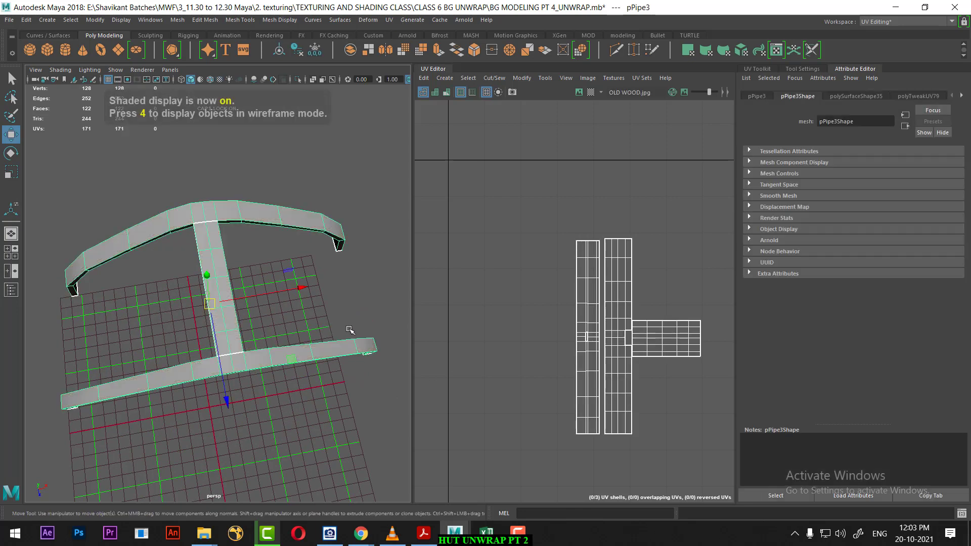
{"action": "key", "text": "6"}
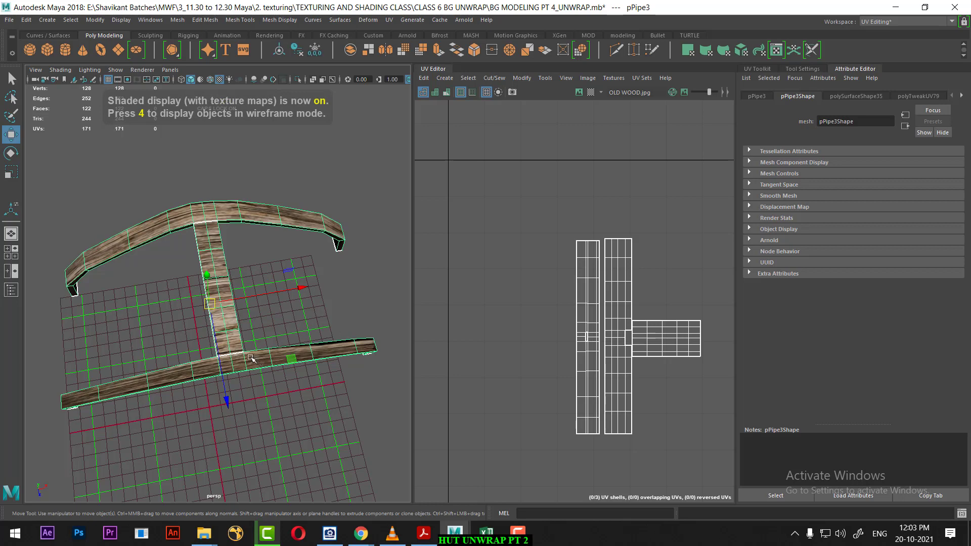
{"action": "left_click_drag", "start_coordinate": [250, 357], "coordinate": [284, 340], "text": "alt"}
{"action": "right_click_drag", "start_coordinate": [205, 227], "coordinate": [293, 504]}
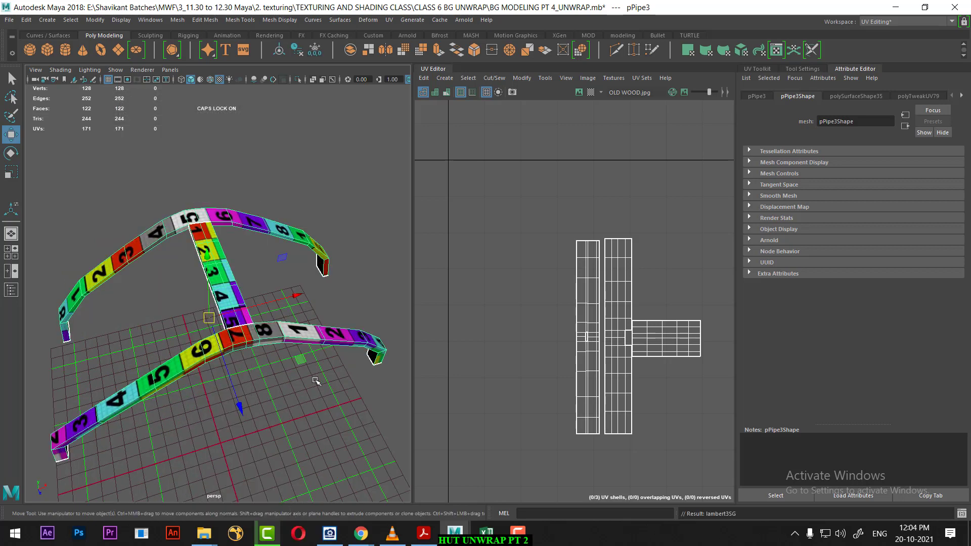
{"action": "left_click", "coordinate": [227, 327]}
Step: Select the crossbar's right-hand UV shell and scale it up to shrink its checker squares
{"action": "left_click", "coordinate": [227, 327]}
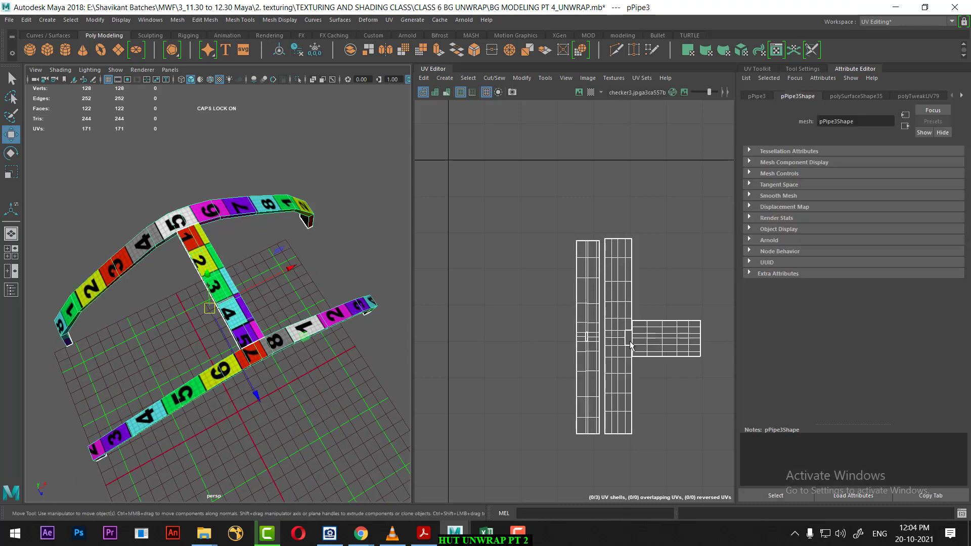
{"action": "right_click_drag", "start_coordinate": [615, 272], "coordinate": [622, 263]}
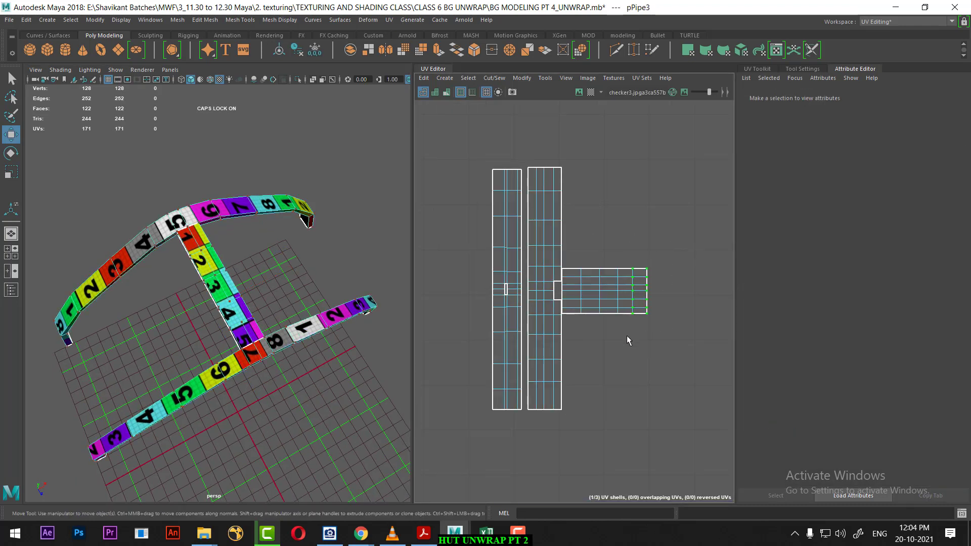
{"action": "left_click_drag", "start_coordinate": [627, 263], "coordinate": [653, 316]}
{"action": "mouse_move", "coordinate": [619, 283]}
{"action": "right_mouse_down", "text": "ctrl"}
{"action": "mouse_move", "coordinate": [667, 309]}
{"action": "mouse_move", "coordinate": [644, 313]}
{"action": "right_mouse_up", "text": "ctrl"}
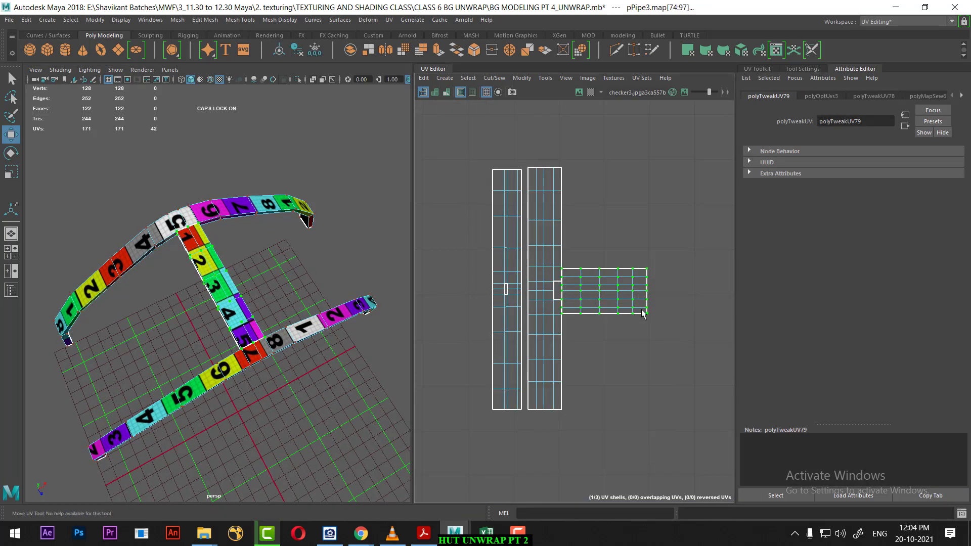
{"action": "key", "text": "r"}
{"action": "scroll", "coordinate": [602, 294], "scroll_direction": "down", "scroll_amount": 1}
{"action": "left_click_drag", "start_coordinate": [604, 297], "coordinate": [787, 247]}
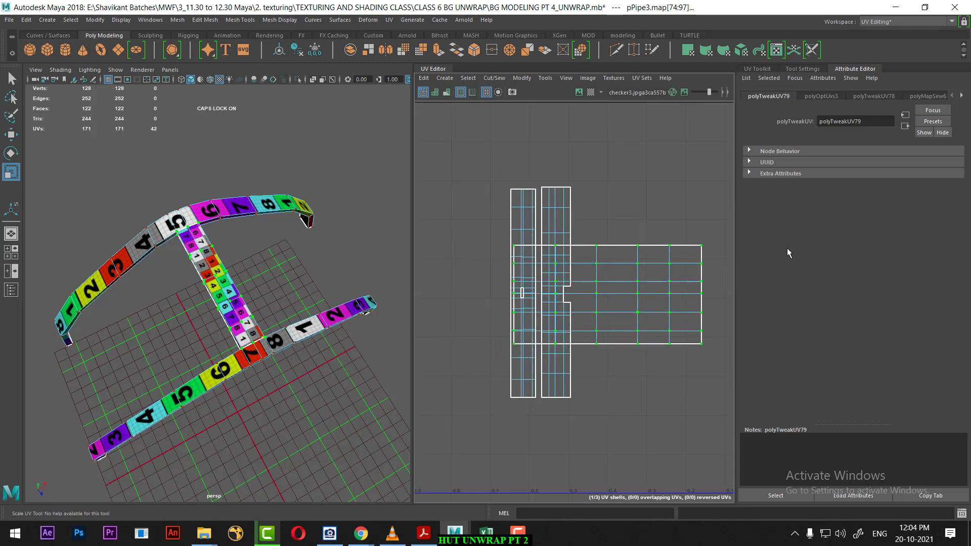
Step: Inspect the rescaled crossbar, then return to object selection and reselect the pipe
{"action": "left_click_drag", "start_coordinate": [212, 309], "coordinate": [253, 307], "text": "alt"}
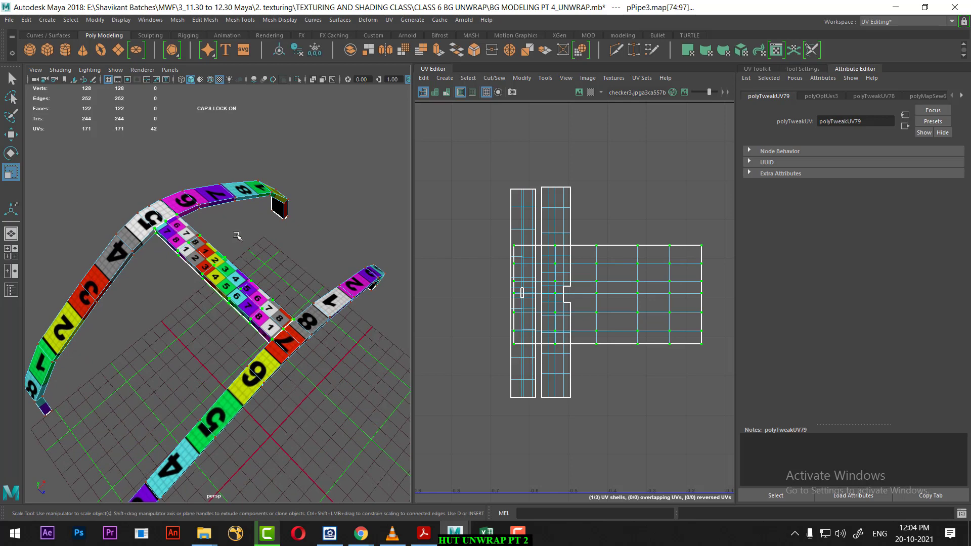
{"action": "left_click_drag", "start_coordinate": [212, 278], "coordinate": [196, 245], "text": "alt"}
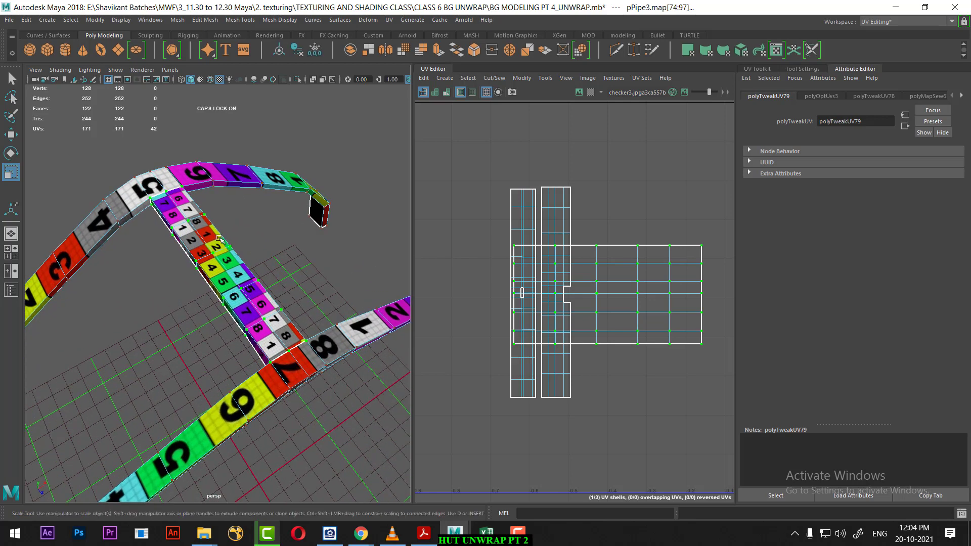
{"action": "right_click", "coordinate": [195, 245]}
{"action": "left_click", "coordinate": [292, 238]}
{"action": "left_click", "coordinate": [194, 216]}
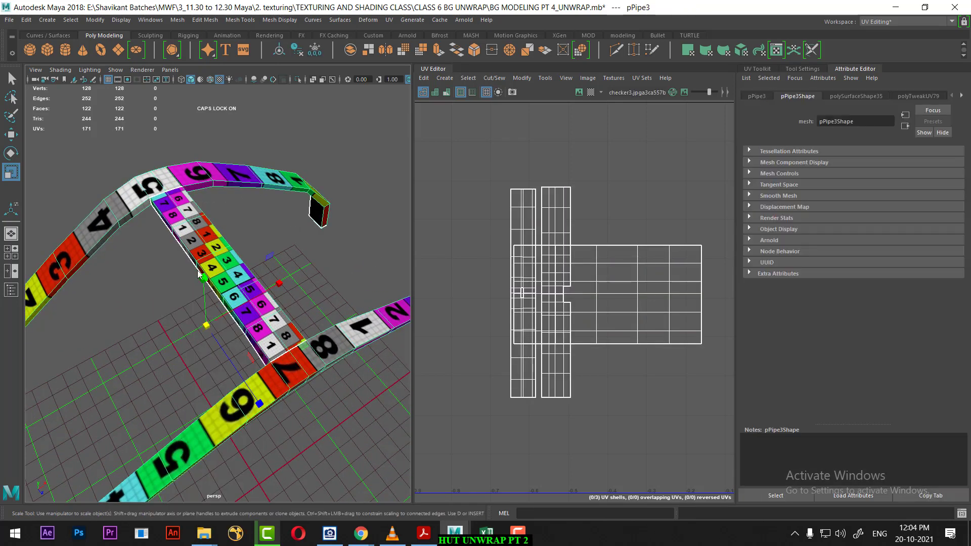
{"action": "right_click", "coordinate": [195, 217]}
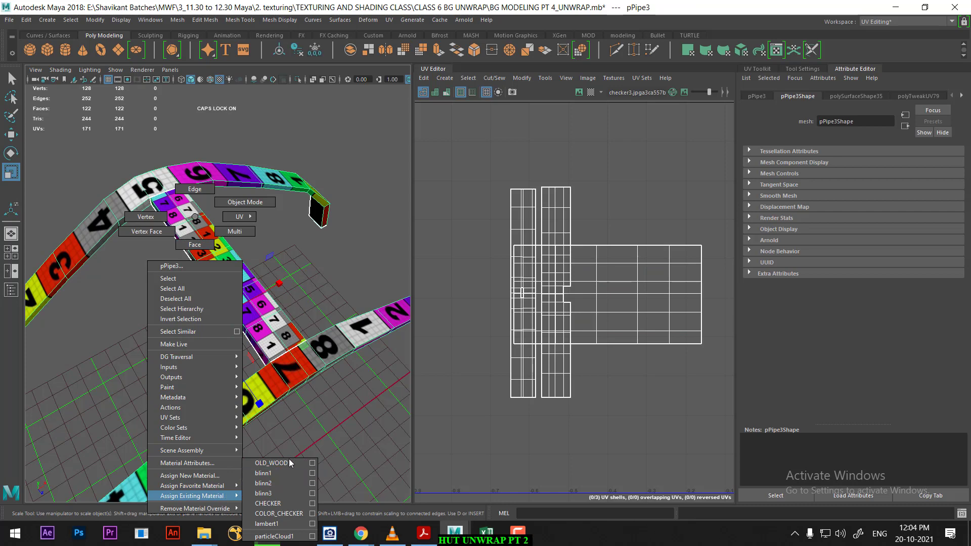
Step: Apply OLD_WOOD to the pipe and orbit in to inspect the crossbar's wood grain
{"action": "left_click", "coordinate": [273, 462]}
{"action": "left_click", "coordinate": [334, 234]}
{"action": "left_click_drag", "start_coordinate": [301, 282], "coordinate": [244, 295], "text": "alt"}
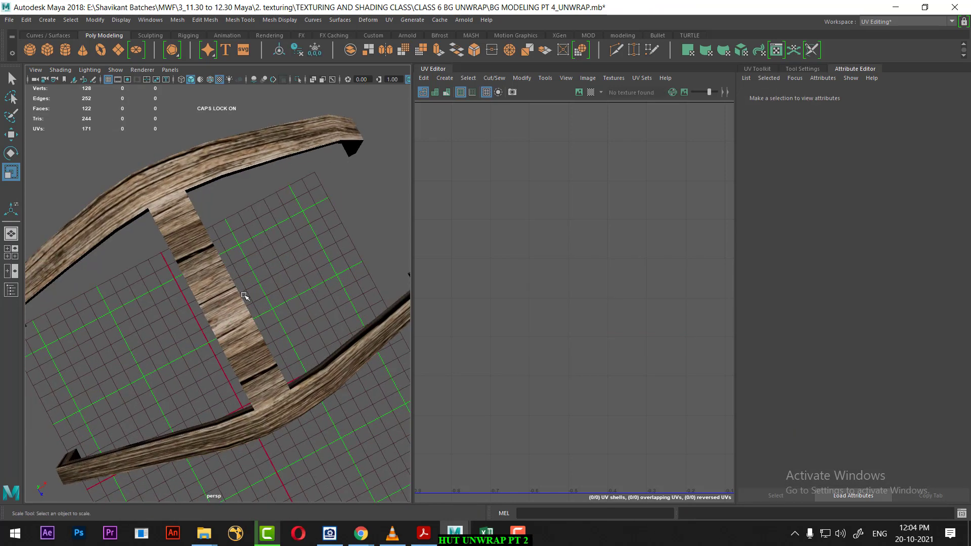
{"action": "left_click_drag", "start_coordinate": [192, 254], "coordinate": [223, 295], "text": "alt"}
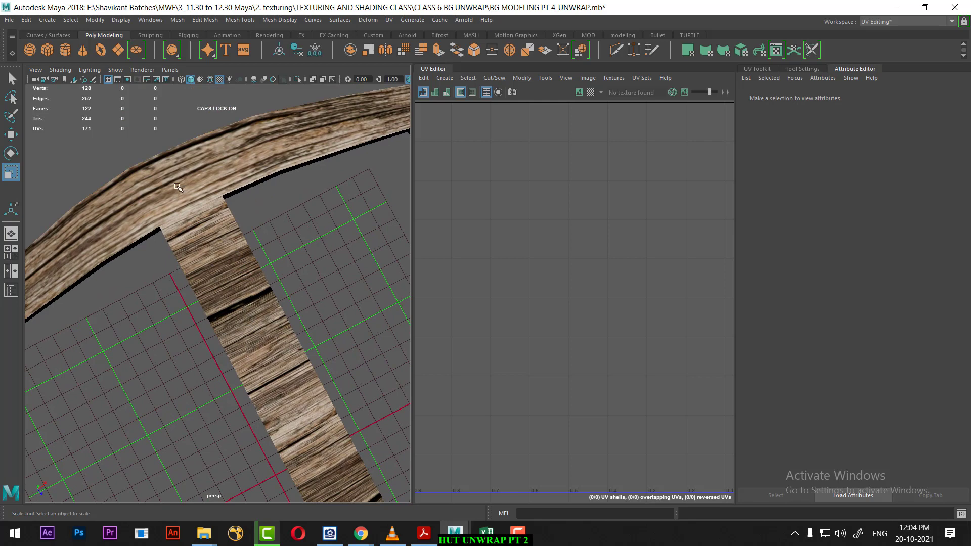
{"action": "left_click", "coordinate": [248, 273]}
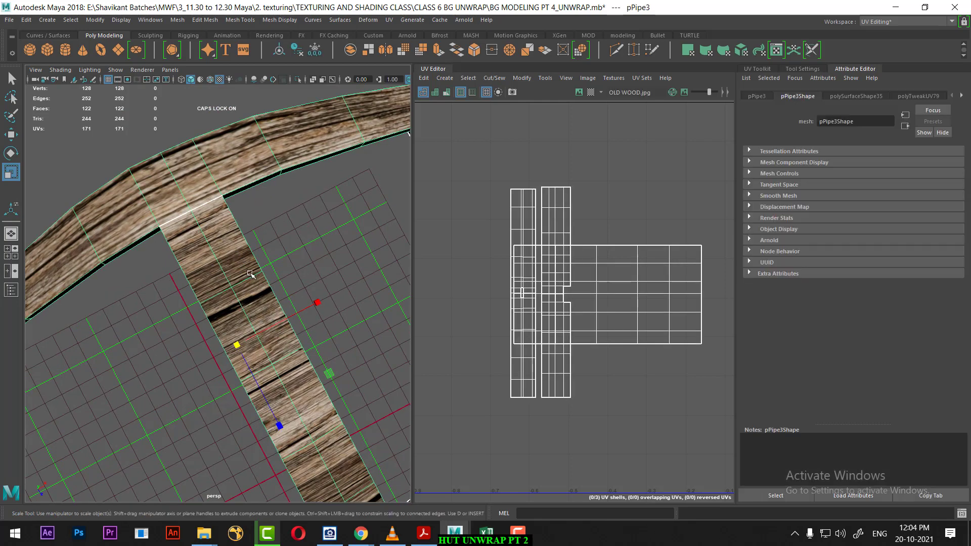
{"action": "right_click_drag", "start_coordinate": [249, 274], "coordinate": [287, 250]}
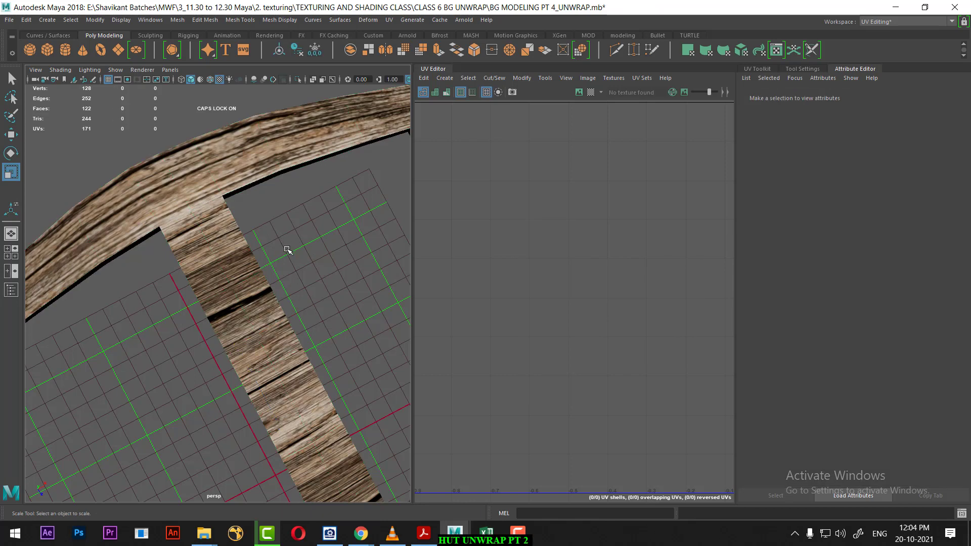
Step: Undo back to the checker material and orbit out to see the whole pipe
{"action": "key", "text": "ctrl+z"}
{"action": "key", "text": "ctrl+z"}
{"action": "key", "text": "ctrl+z"}
{"action": "key", "text": "ctrl+z"}
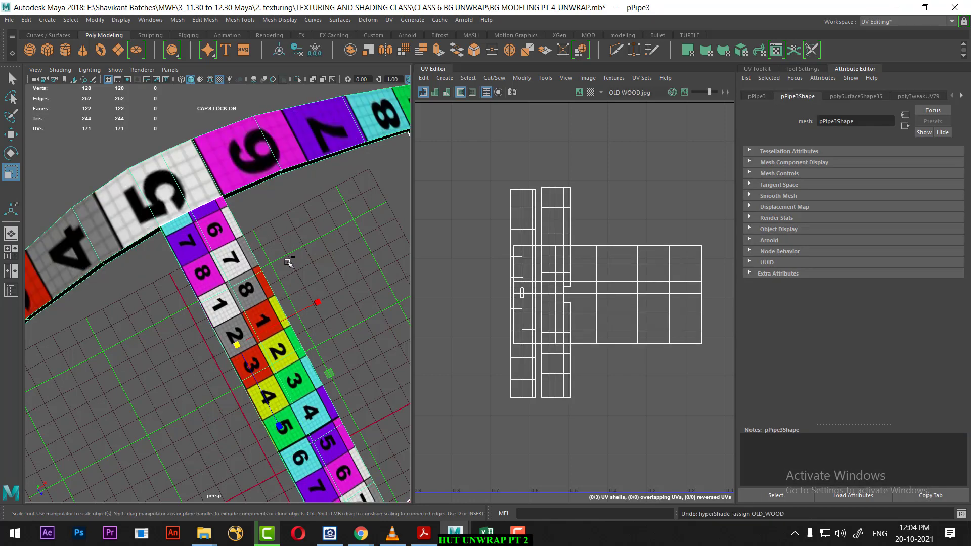
{"action": "key", "text": "ctrl+z"}
{"action": "key", "text": "ctrl+z"}
{"action": "key", "text": "ctrl+z"}
{"action": "key", "text": "ctrl+z"}
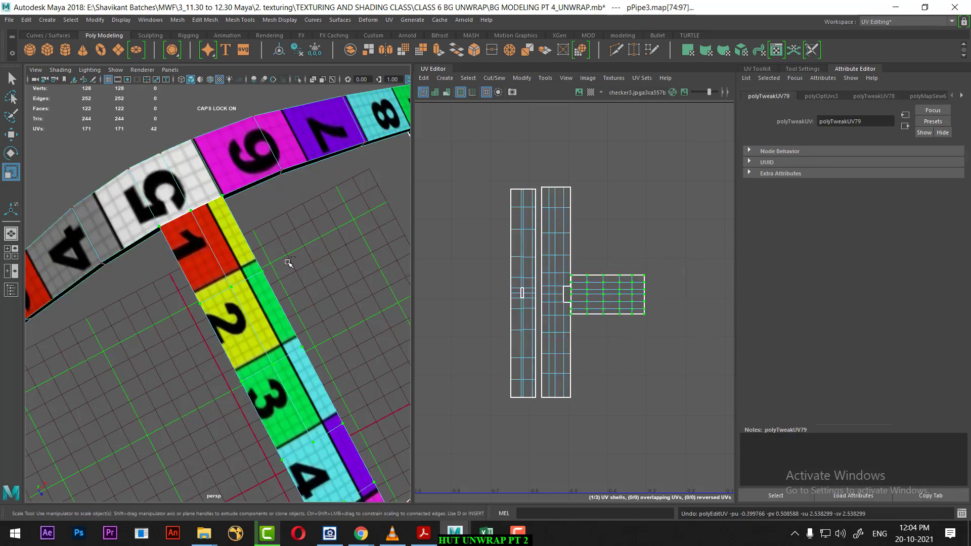
{"action": "scroll", "coordinate": [288, 263], "scroll_direction": "down", "scroll_amount": 4}
{"action": "left_click_drag", "start_coordinate": [288, 263], "coordinate": [213, 287], "text": "alt"}
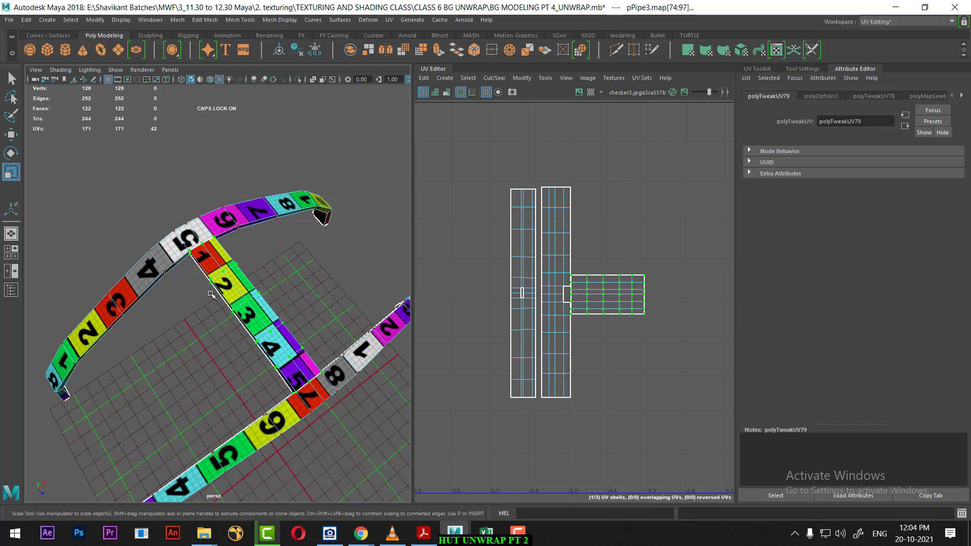
{"action": "scroll", "coordinate": [613, 386], "scroll_direction": "down", "scroll_amount": 4}
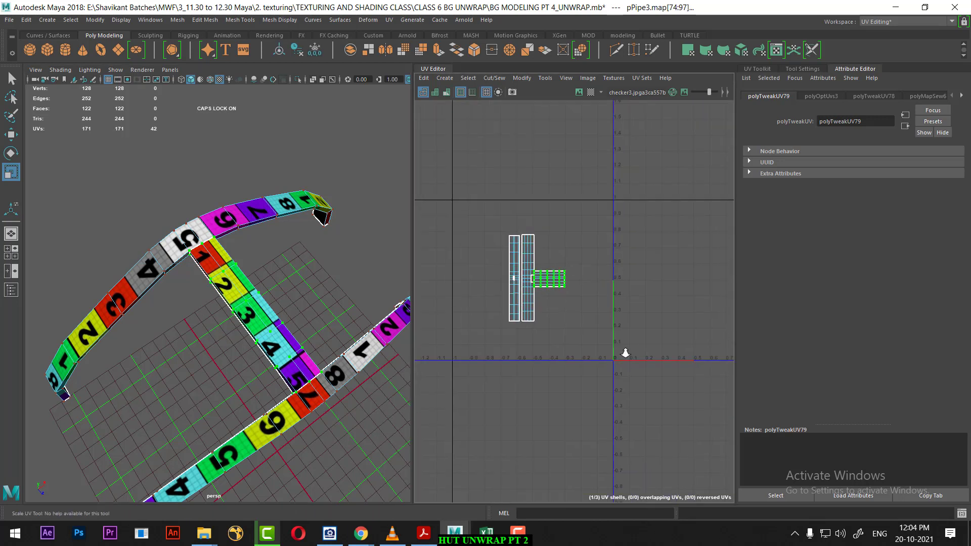
Step: Select all three UV shells and auto-arrange them with UV Toolkit Layout
{"action": "right_click_drag", "start_coordinate": [599, 258], "coordinate": [687, 246]}
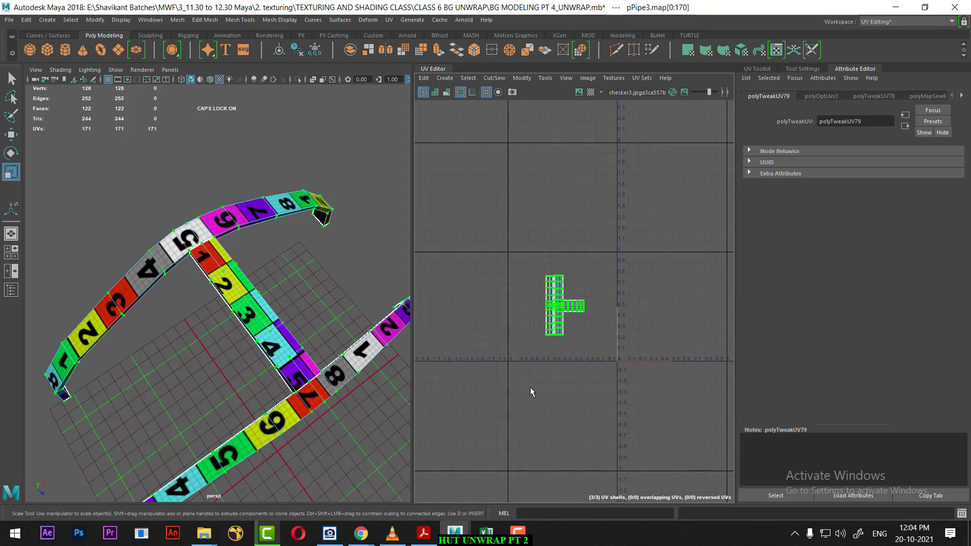
{"action": "left_click", "coordinate": [812, 70]}
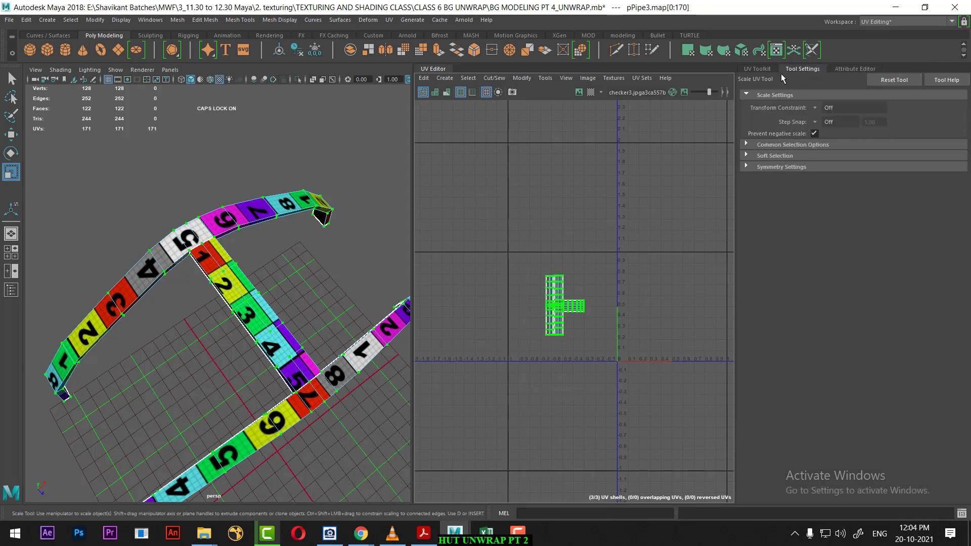
{"action": "left_click", "coordinate": [757, 69]}
{"action": "scroll", "coordinate": [749, 277], "scroll_direction": "down", "scroll_amount": 5}
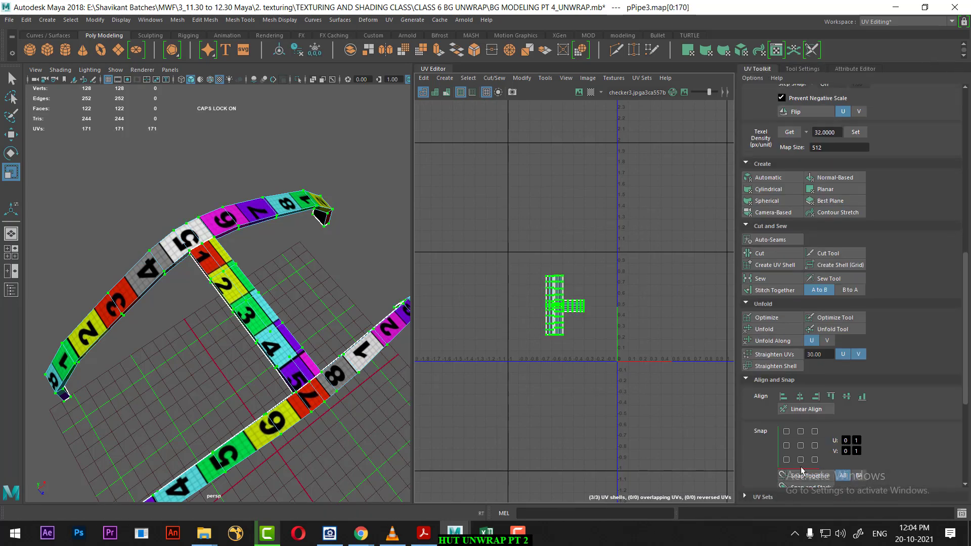
{"action": "scroll", "coordinate": [808, 439], "scroll_direction": "down", "scroll_amount": 2}
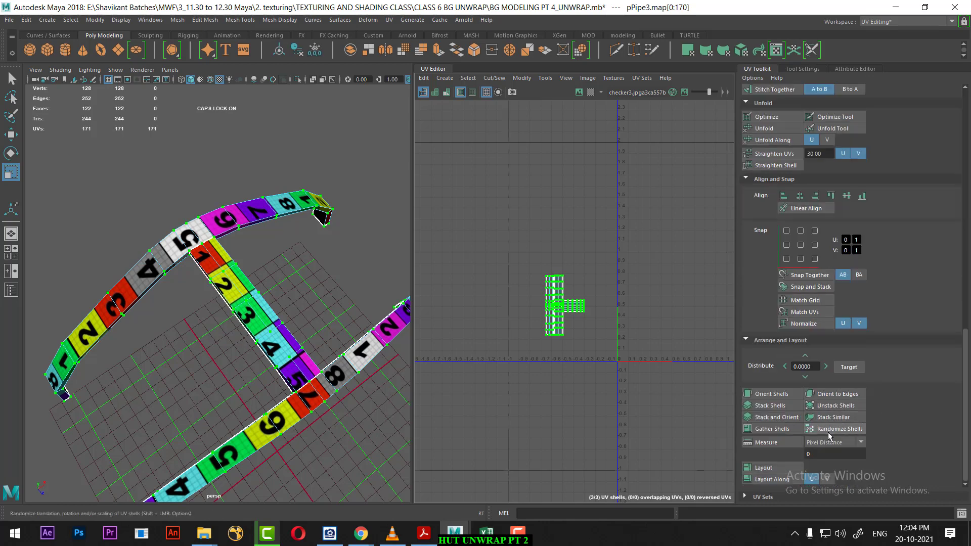
{"action": "left_click", "coordinate": [773, 465]}
{"action": "mouse_move", "coordinate": [354, 387]}
{"action": "left_mouse_down", "text": "alt"}
{"action": "mouse_move", "coordinate": [347, 382]}
{"action": "mouse_move", "coordinate": [367, 395]}
{"action": "mouse_move", "coordinate": [294, 332]}
{"action": "mouse_move", "coordinate": [254, 342]}
{"action": "left_mouse_up", "text": "alt"}
Step: Reselect the pipe and assign it the existing OLD_WOOD material
{"action": "right_click", "coordinate": [254, 342]}
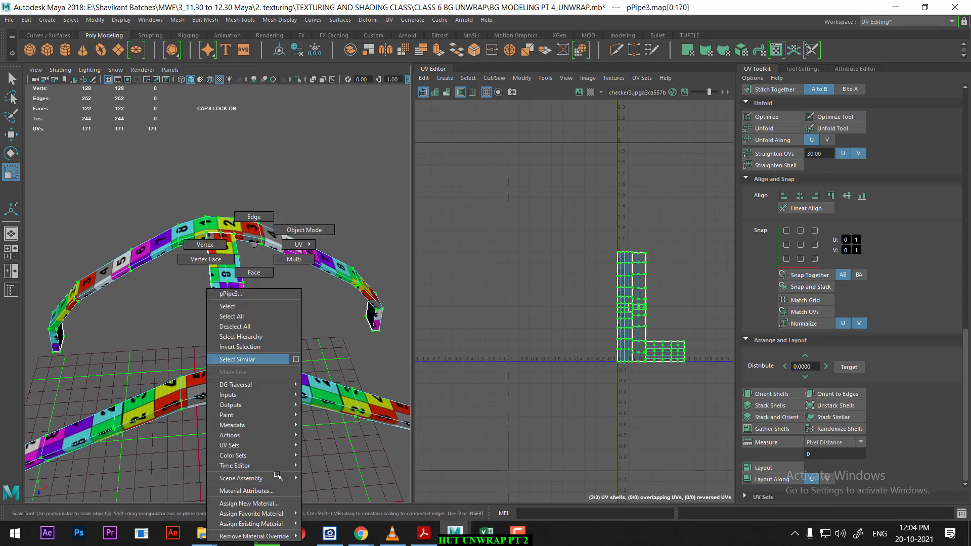
{"action": "left_click", "coordinate": [350, 466]}
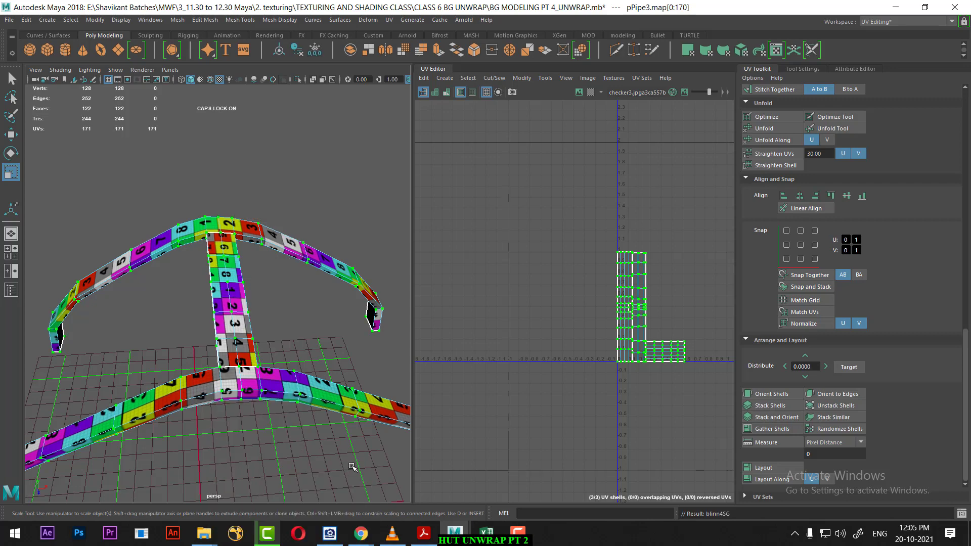
{"action": "right_click", "coordinate": [253, 242]}
{"action": "left_click", "coordinate": [257, 272]}
{"action": "left_click", "coordinate": [226, 253]}
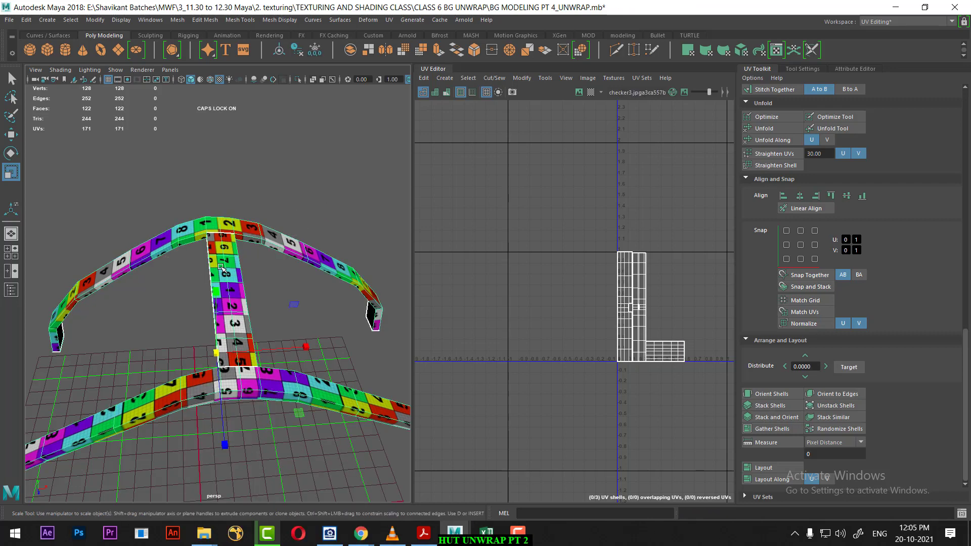
{"action": "right_click", "coordinate": [220, 245]}
{"action": "left_click", "coordinate": [304, 464]}
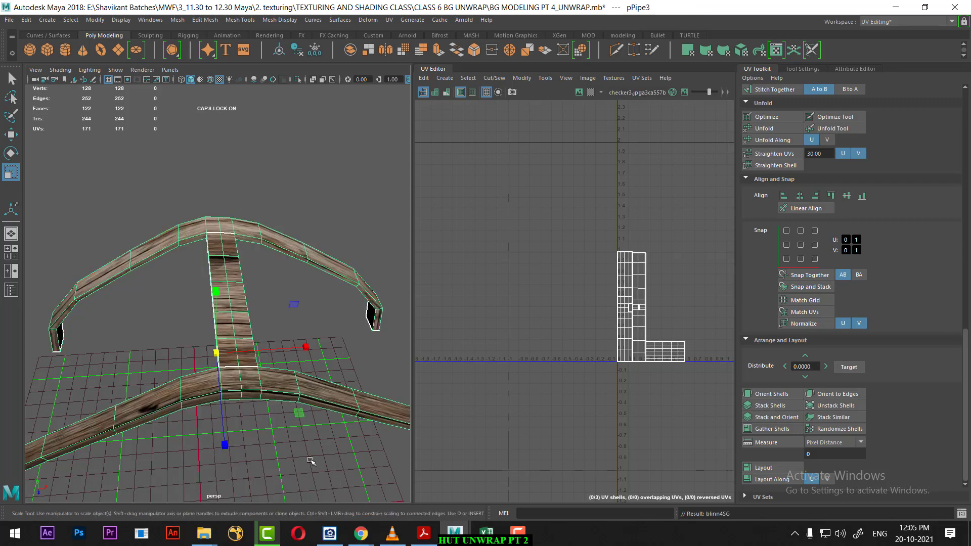
Step: Orbit around the wood-textured frame and reselect it to show its UVs
{"action": "left_click", "coordinate": [314, 440]}
{"action": "mouse_move", "coordinate": [313, 440]}
{"action": "left_mouse_down", "text": "alt"}
{"action": "mouse_move", "coordinate": [418, 406]}
{"action": "mouse_move", "coordinate": [311, 385]}
{"action": "left_mouse_up", "text": "alt"}
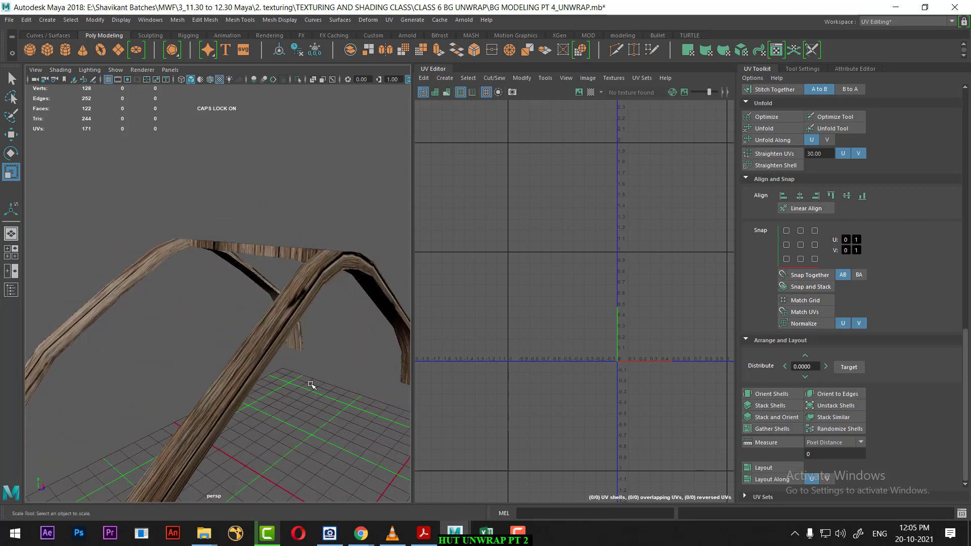
{"action": "left_click", "coordinate": [258, 346]}
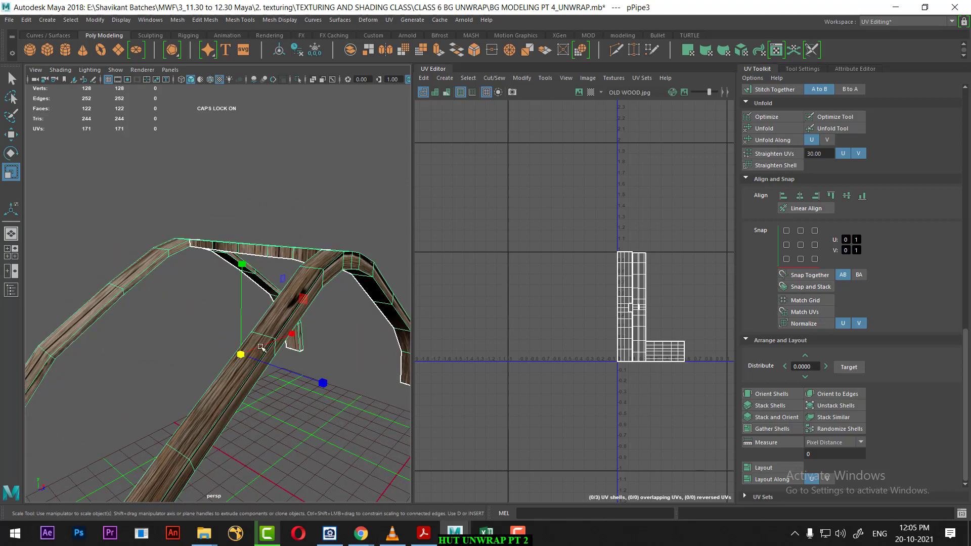
{"action": "left_click", "coordinate": [283, 420]}
{"action": "mouse_move", "coordinate": [269, 377]}
{"action": "left_mouse_down", "text": "alt"}
{"action": "mouse_move", "coordinate": [308, 385]}
{"action": "mouse_move", "coordinate": [284, 401]}
{"action": "mouse_move", "coordinate": [214, 413]}
{"action": "mouse_move", "coordinate": [208, 426]}
{"action": "left_mouse_up", "text": "alt"}
{"action": "mouse_move", "coordinate": [347, 254]}
{"action": "left_mouse_down", "text": "alt"}
{"action": "mouse_move", "coordinate": [217, 297]}
{"action": "mouse_move", "coordinate": [215, 278]}
{"action": "mouse_move", "coordinate": [282, 268]}
{"action": "mouse_move", "coordinate": [210, 332]}
{"action": "mouse_move", "coordinate": [216, 340]}
{"action": "left_mouse_up", "text": "alt"}
{"action": "left_click", "coordinate": [217, 293]}
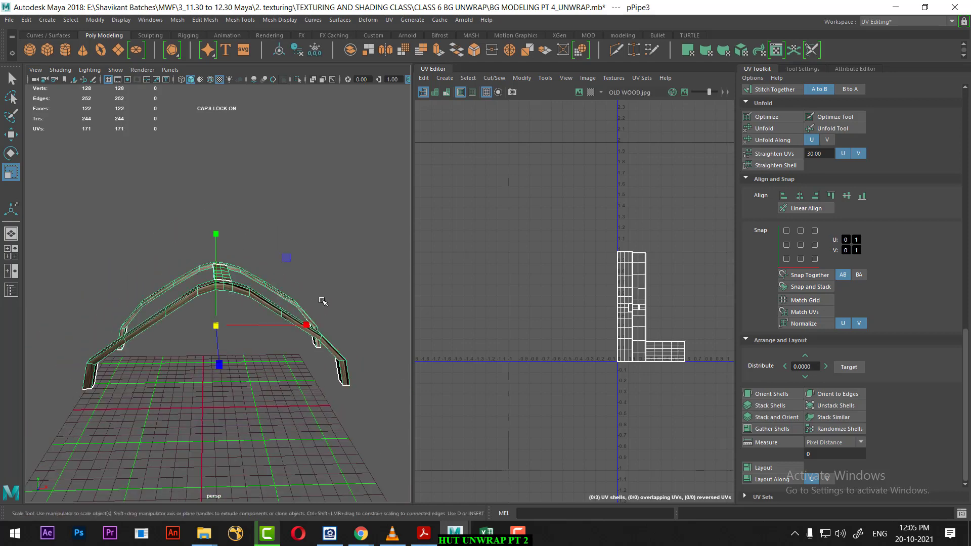
Step: Assign the existing COLOR_CHECKER material to the arch frame
{"action": "scroll", "coordinate": [666, 323], "scroll_direction": "up", "scroll_amount": 3}
{"action": "middle_click_drag", "start_coordinate": [664, 360], "coordinate": [613, 360], "text": "alt"}
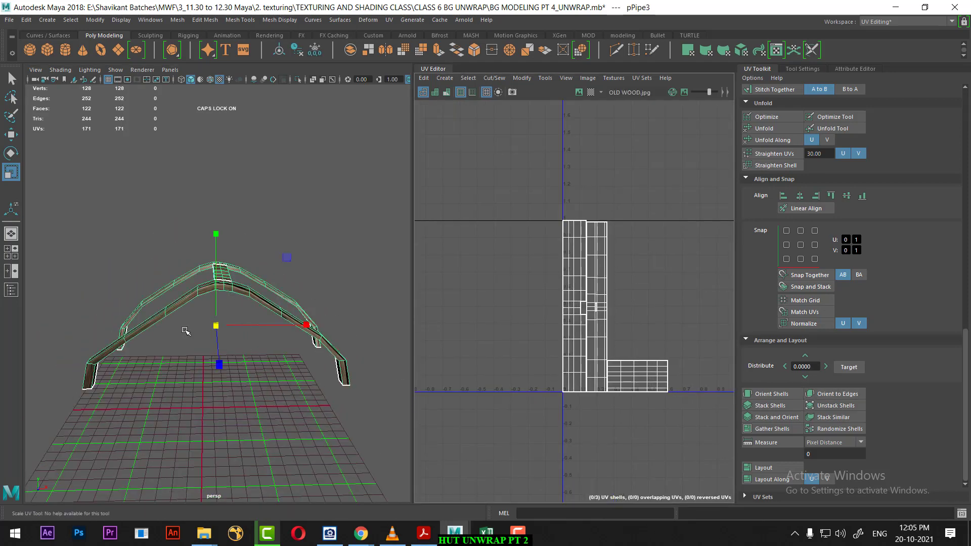
{"action": "left_click_drag", "start_coordinate": [185, 332], "coordinate": [524, 340], "text": "alt"}
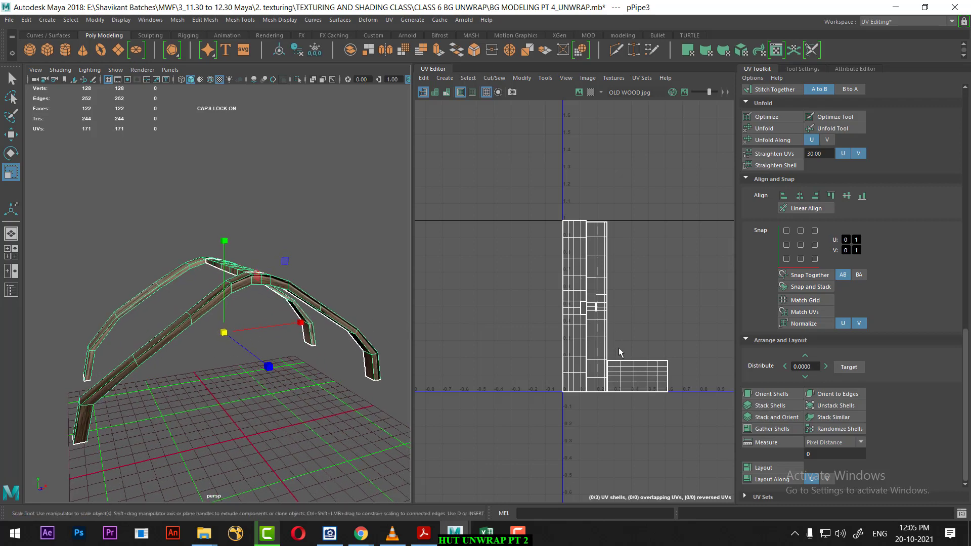
{"action": "left_click_drag", "start_coordinate": [354, 303], "coordinate": [244, 244], "text": "alt"}
{"action": "right_click_drag", "start_coordinate": [244, 244], "coordinate": [269, 530]}
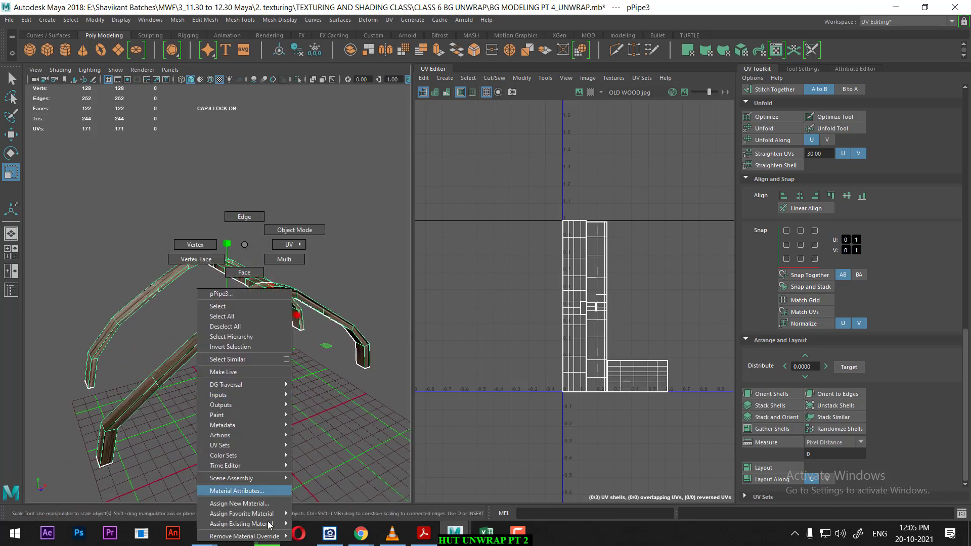
{"action": "left_click", "coordinate": [329, 514]}
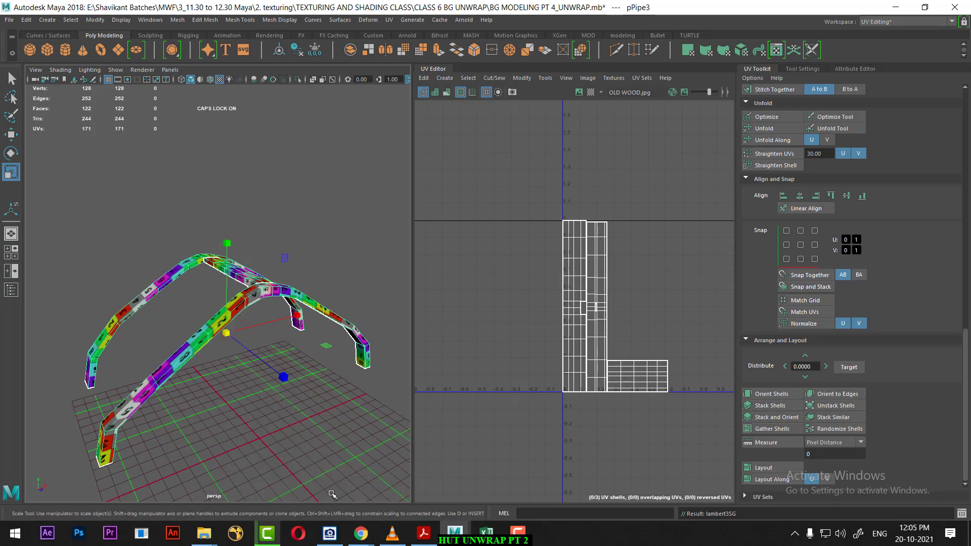
Step: Inspect the checkered arch and bring up its Material Attributes menu
{"action": "right_click_drag", "start_coordinate": [254, 389], "coordinate": [275, 420], "text": "alt"}
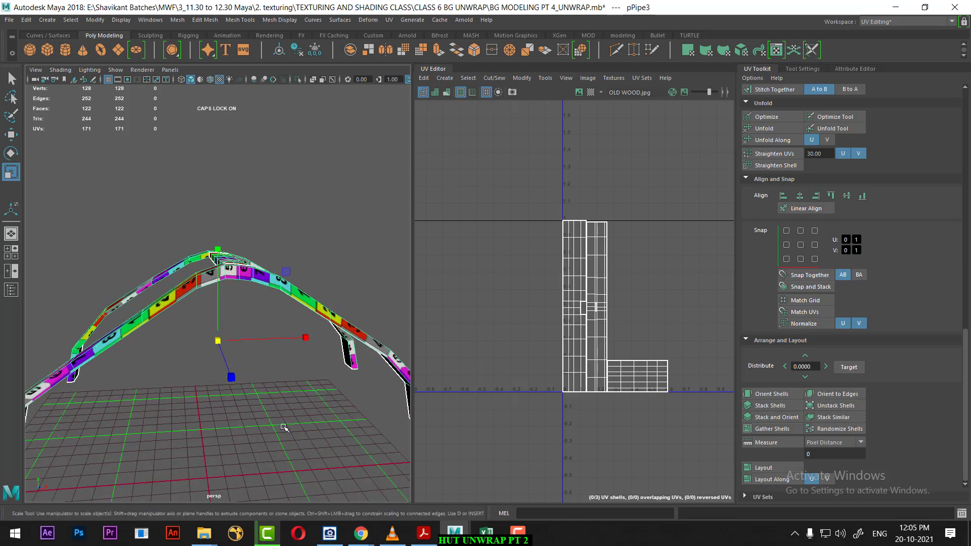
{"action": "left_click_drag", "start_coordinate": [279, 422], "coordinate": [297, 339], "text": "alt"}
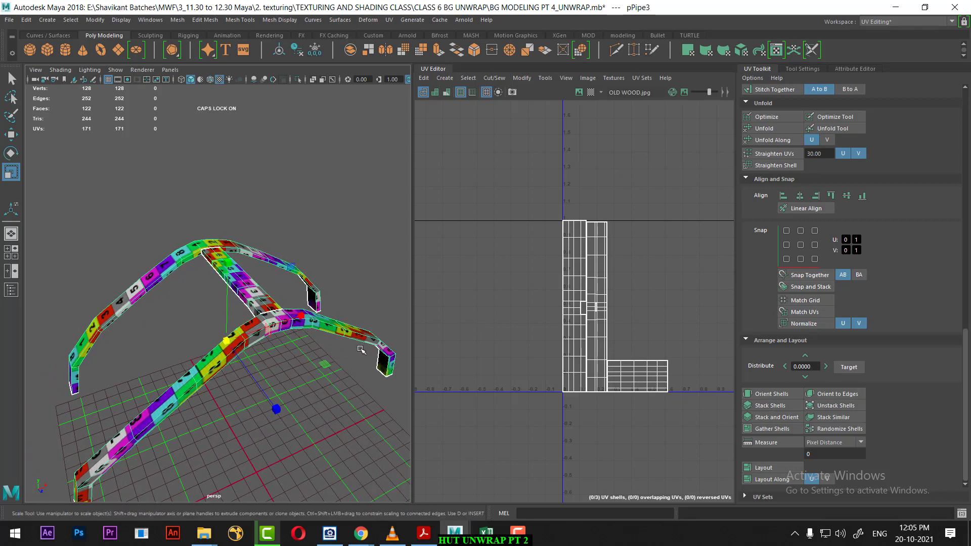
{"action": "right_click_drag", "start_coordinate": [314, 324], "coordinate": [304, 491]}
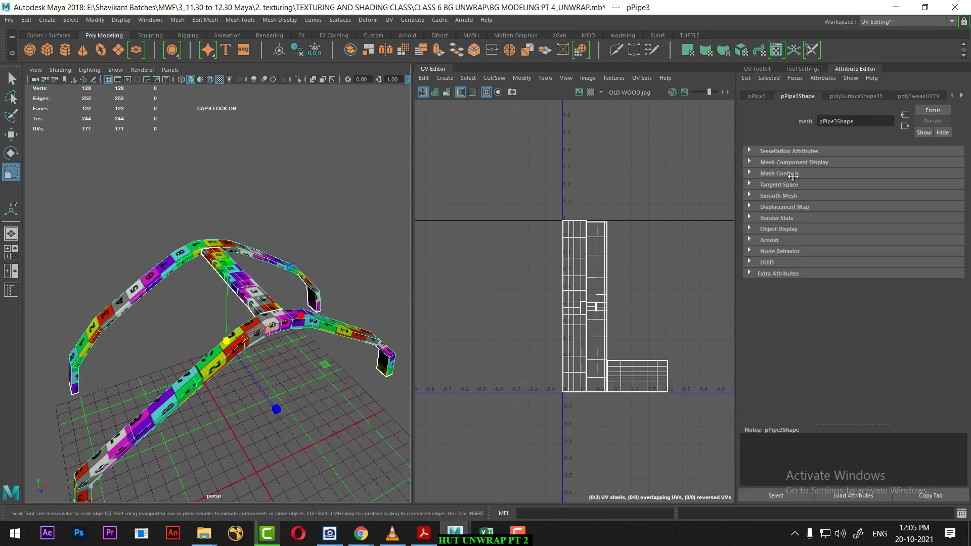
{"action": "right_click_drag", "start_coordinate": [310, 244], "coordinate": [318, 496]}
Step: Set the COLOR_CHECKER place2dTexture Repeat UV to 5 and 5
{"action": "left_click", "coordinate": [317, 495]}
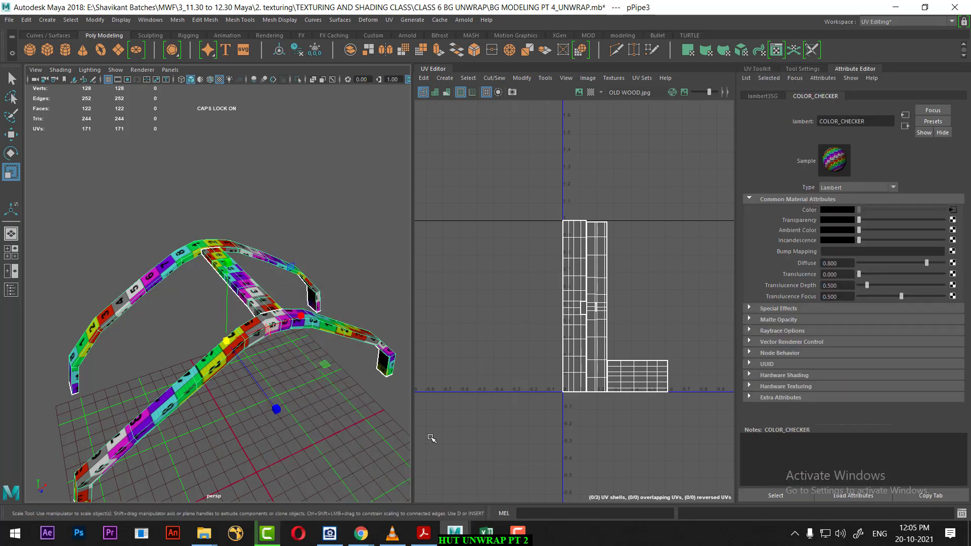
{"action": "left_click", "coordinate": [954, 208]}
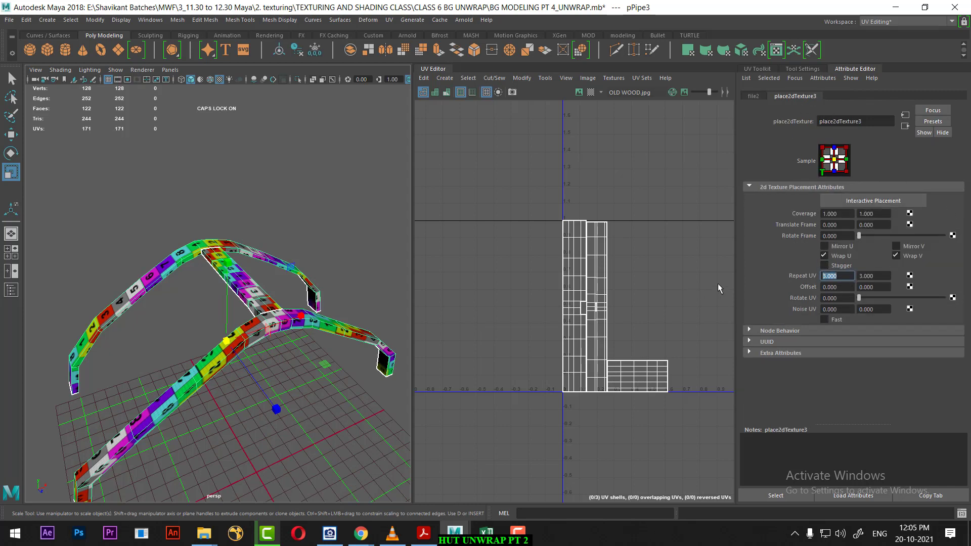
{"action": "type", "text": "5"}
{"action": "key", "text": "Tab"}
{"action": "type", "text": "5"}
{"action": "key", "text": "Return"}
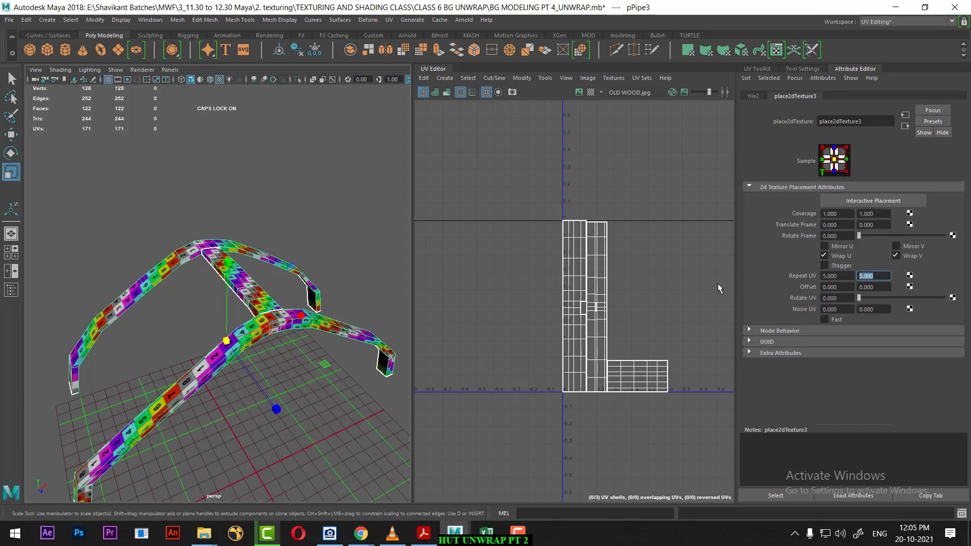
{"action": "mouse_move", "coordinate": [228, 314]}
{"action": "left_mouse_down", "text": "alt"}
{"action": "mouse_move", "coordinate": [285, 332]}
{"action": "mouse_move", "coordinate": [379, 400]}
{"action": "mouse_move", "coordinate": [346, 413]}
{"action": "left_mouse_up", "text": "alt"}
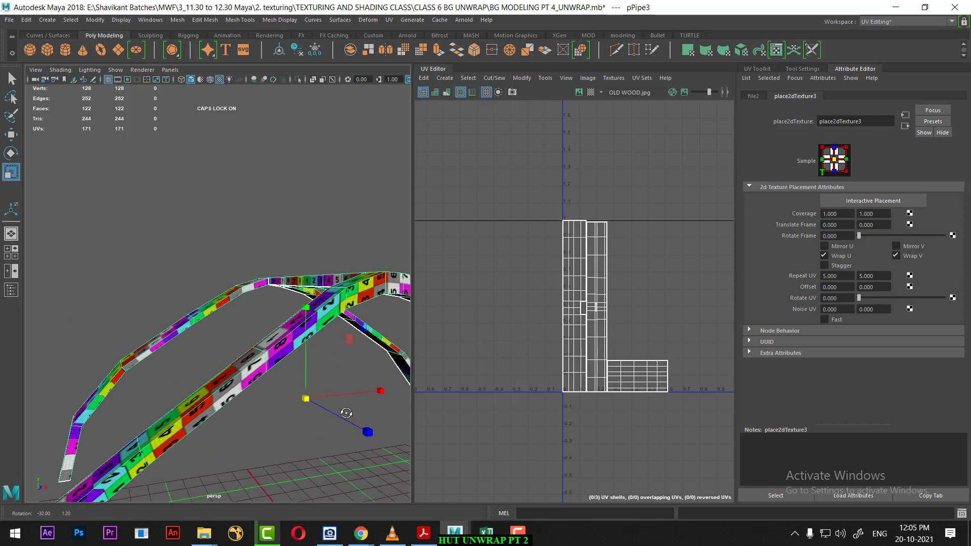
Step: Scale all UV shells about their centre, then undo the scaling
{"action": "scroll", "coordinate": [599, 327], "scroll_direction": "up", "scroll_amount": 2}
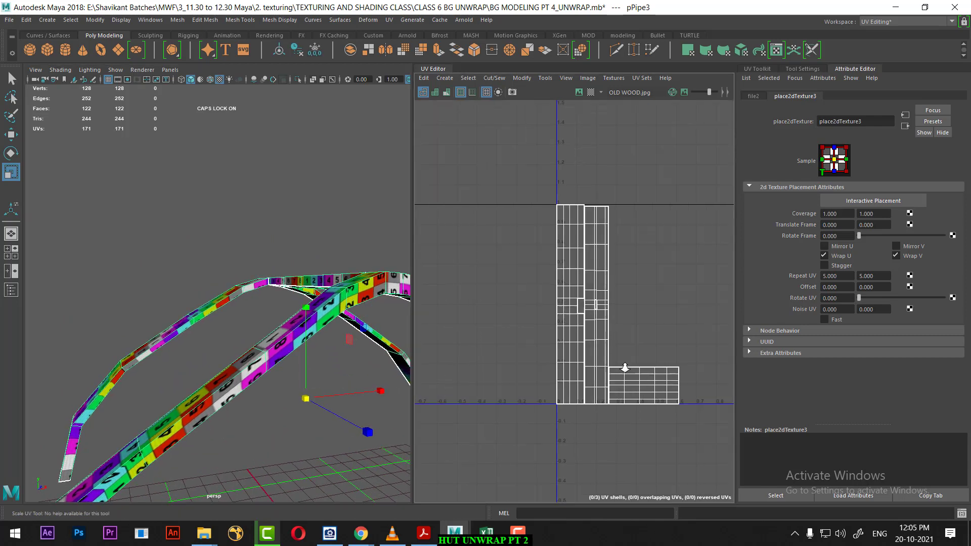
{"action": "left_click_drag", "start_coordinate": [283, 355], "coordinate": [243, 364], "text": "alt"}
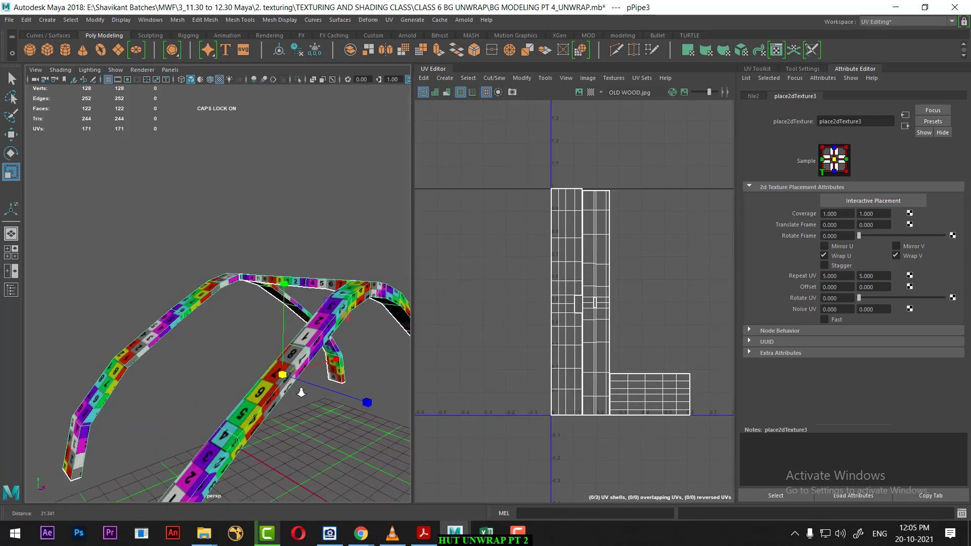
{"action": "scroll", "coordinate": [593, 282], "scroll_direction": "up", "scroll_amount": 2}
{"action": "middle_click_drag", "start_coordinate": [593, 278], "coordinate": [617, 279], "text": "alt"}
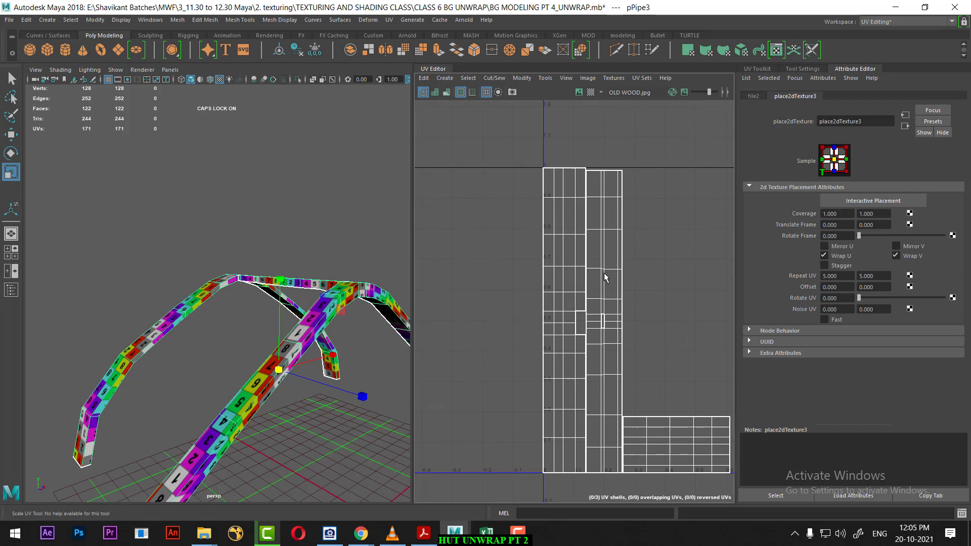
{"action": "right_click_drag", "start_coordinate": [571, 227], "coordinate": [544, 224]}
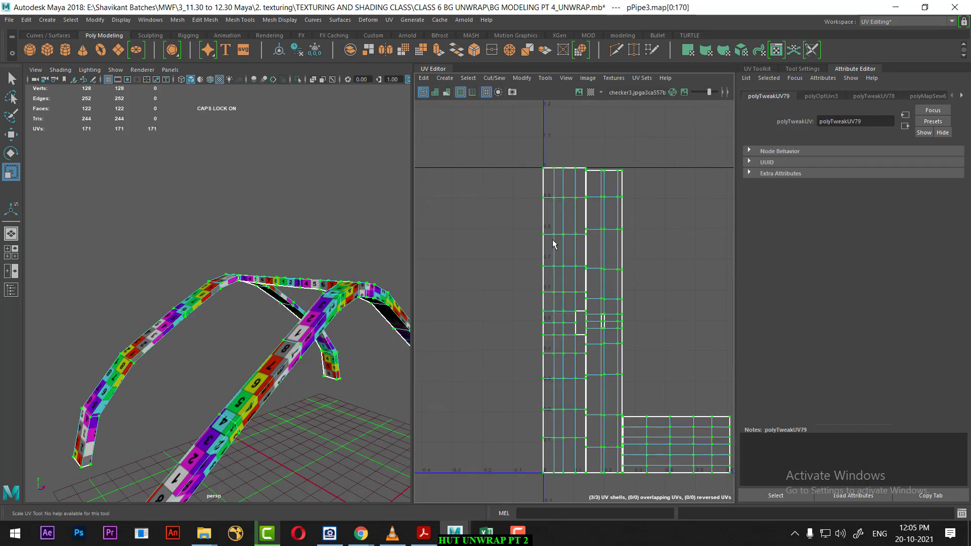
{"action": "key", "text": "ctrl+z"}
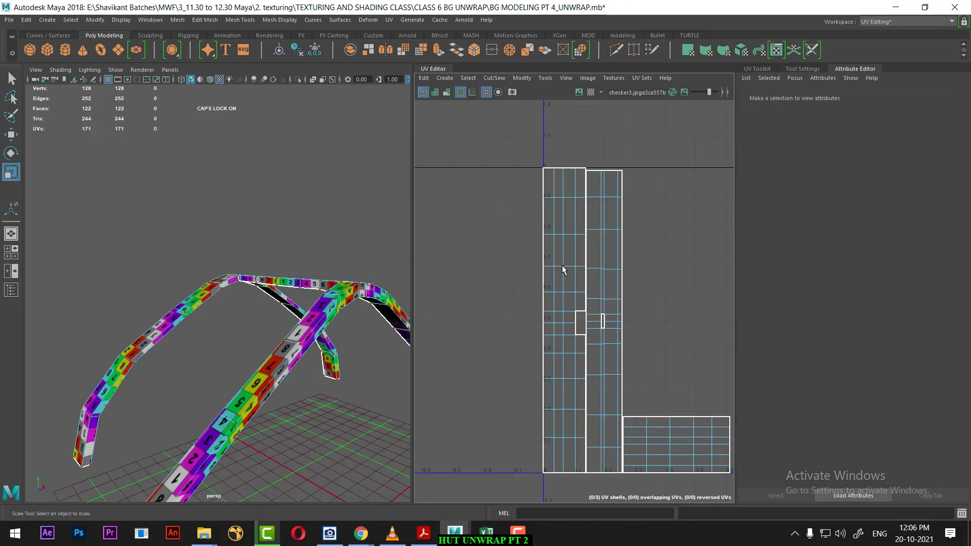
Step: Switch to the Move UV Tool in edge mode and pick an edge on the tall shell
{"action": "left_click", "coordinate": [553, 269]}
{"action": "key", "text": "w"}
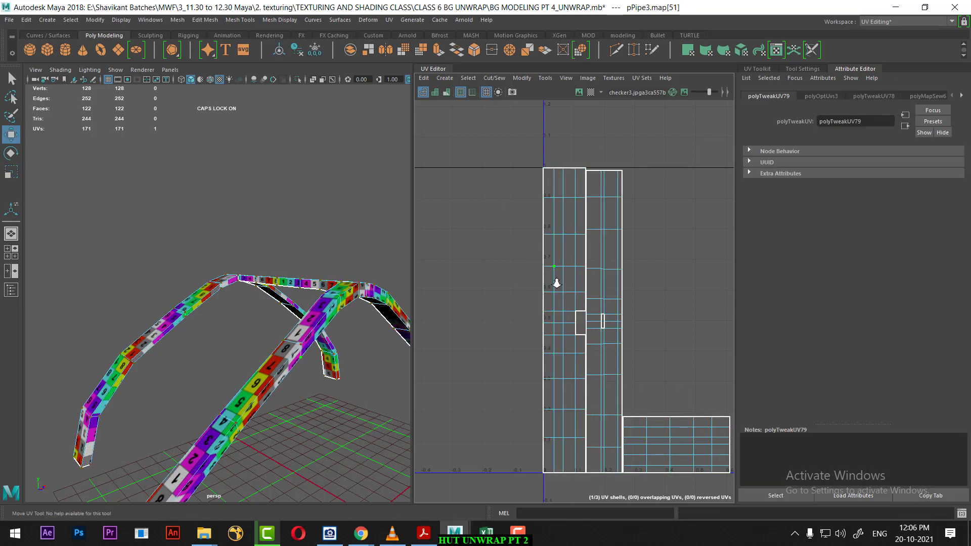
{"action": "scroll", "coordinate": [556, 283], "scroll_direction": "up", "scroll_amount": 1}
{"action": "scroll", "coordinate": [558, 273], "scroll_direction": "down", "scroll_amount": 1}
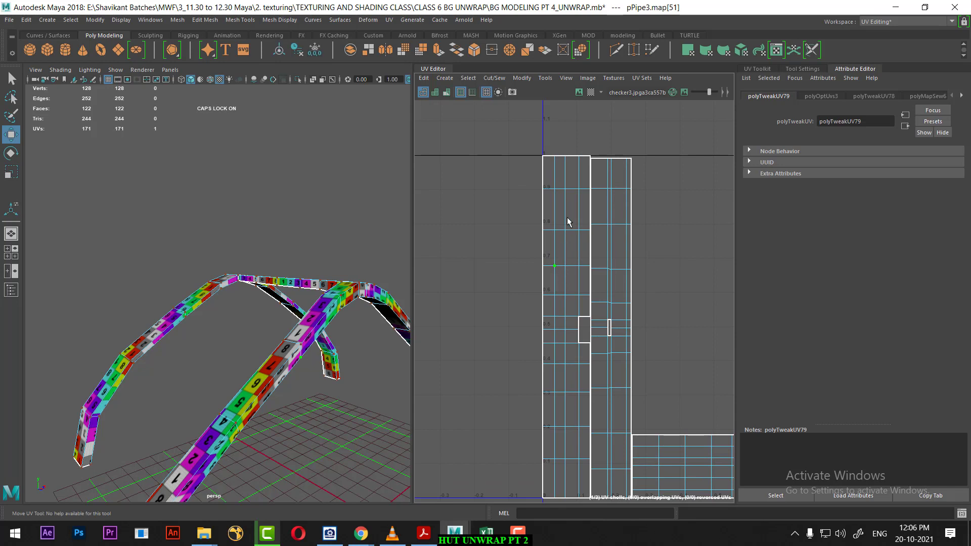
{"action": "middle_click_drag", "start_coordinate": [559, 217], "coordinate": [536, 176], "text": "alt"}
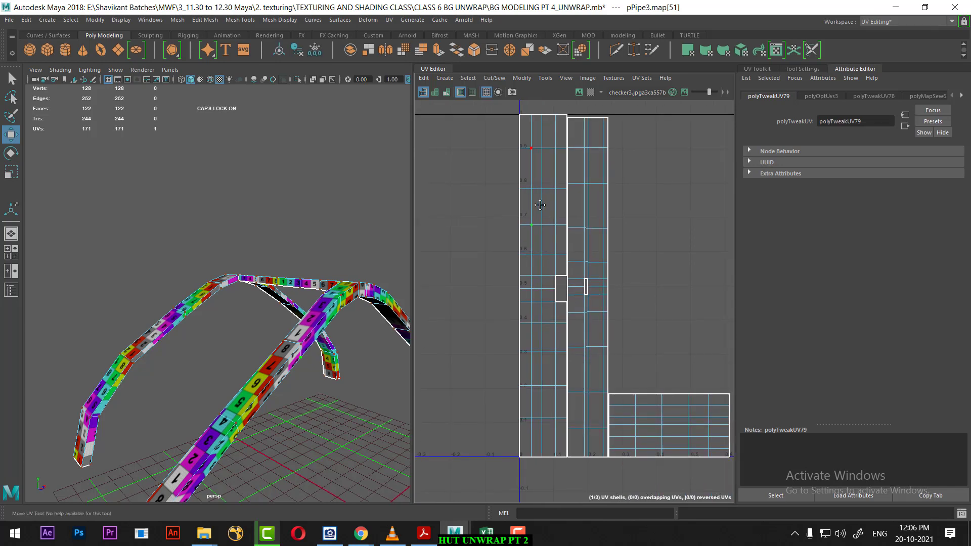
{"action": "right_click_drag", "start_coordinate": [534, 177], "coordinate": [533, 157]}
{"action": "left_click", "coordinate": [533, 177]}
Step: Select the edge loop and slide it slightly right, checking the stretch on the pipe
{"action": "double_click", "coordinate": [532, 178]}
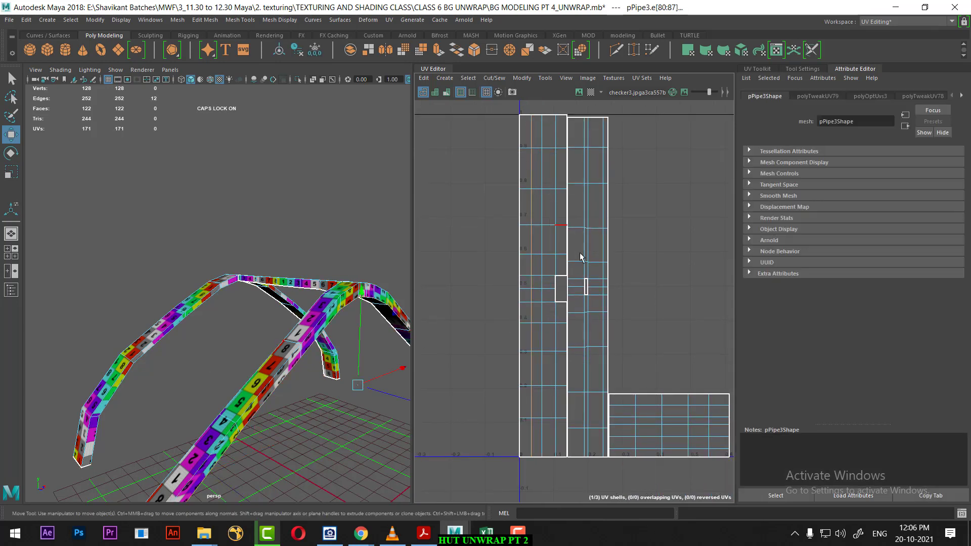
{"action": "scroll", "coordinate": [579, 288], "scroll_direction": "up", "scroll_amount": 1}
{"action": "left_click_drag", "start_coordinate": [228, 329], "coordinate": [354, 344], "text": "alt"}
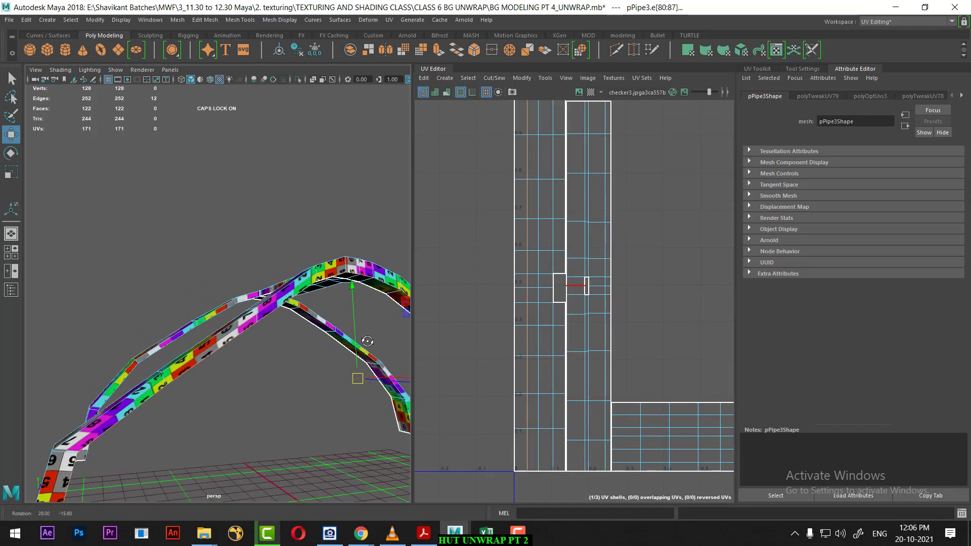
{"action": "left_click_drag", "start_coordinate": [526, 307], "coordinate": [532, 307]}
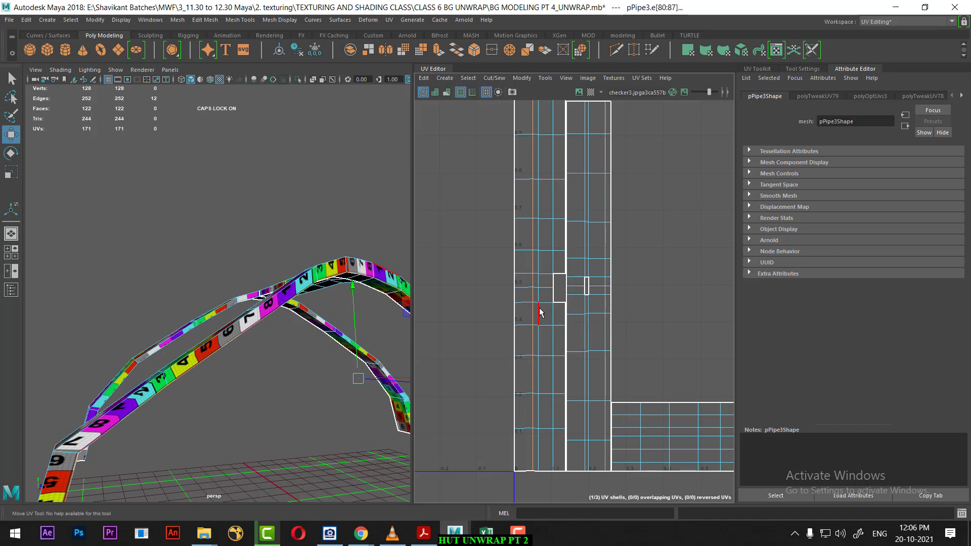
{"action": "left_click_drag", "start_coordinate": [227, 304], "coordinate": [283, 283], "text": "alt"}
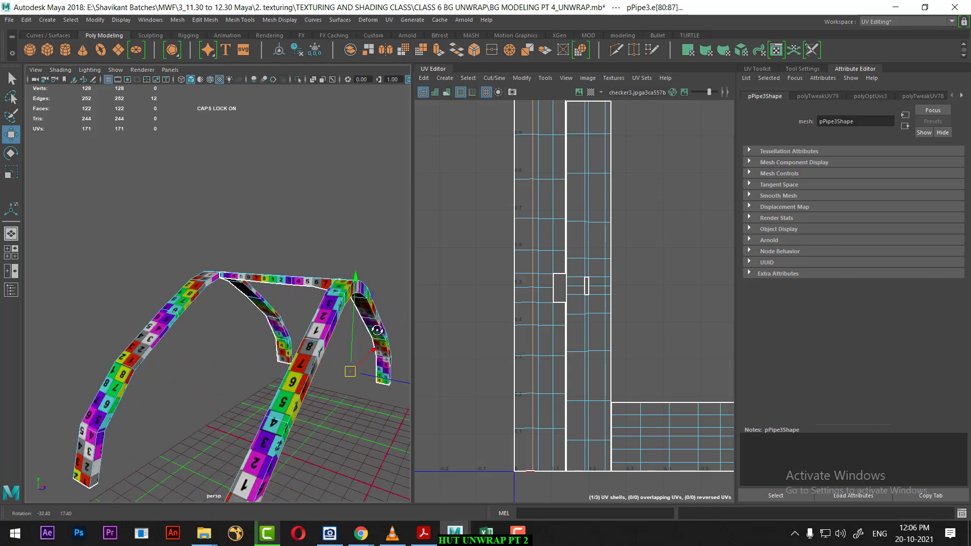
Step: Select another UV edge loop, shift it slightly left, then undo the shift
{"action": "double_click", "coordinate": [551, 262]}
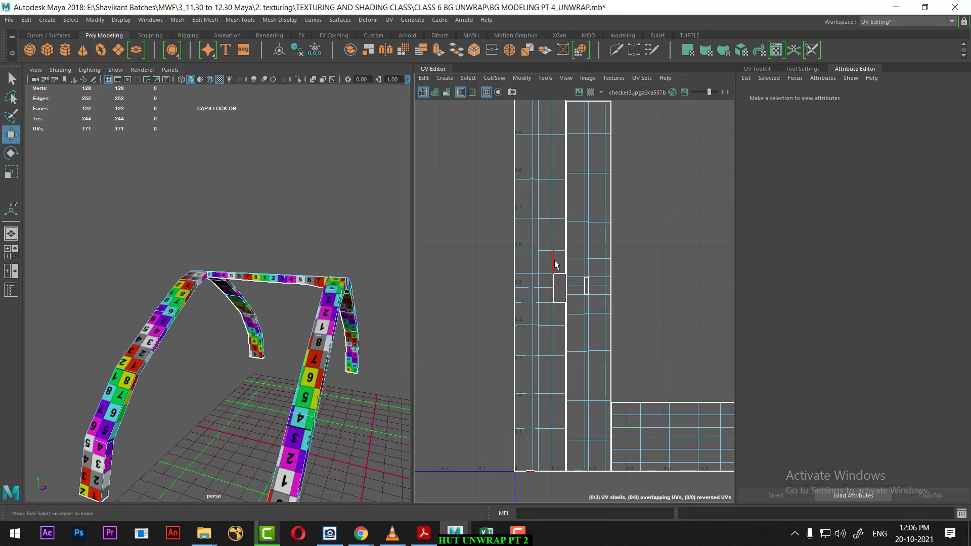
{"action": "double_click", "coordinate": [556, 303], "text": "shift"}
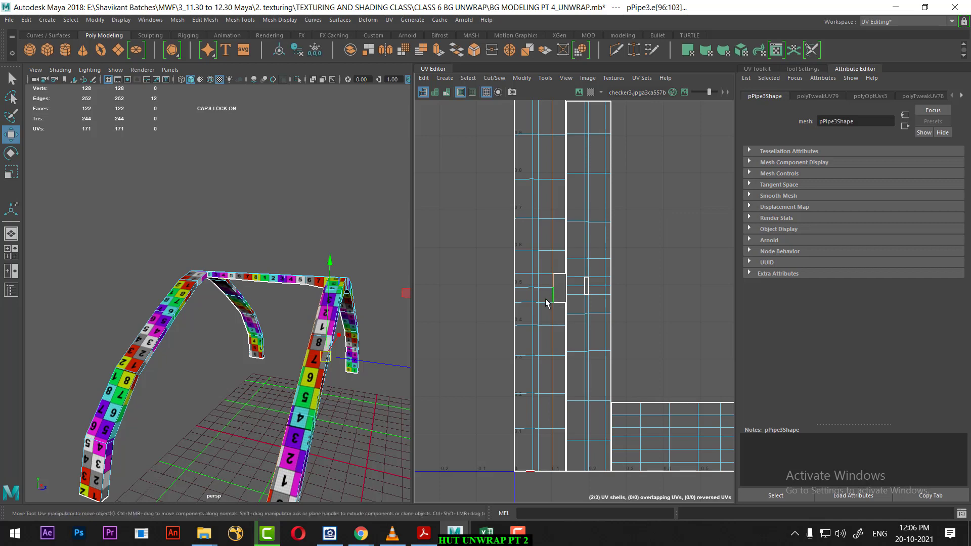
{"action": "left_click", "coordinate": [552, 302], "text": "shift"}
{"action": "scroll", "coordinate": [354, 380], "scroll_direction": "up", "scroll_amount": 6}
{"action": "middle_click_drag", "start_coordinate": [309, 432], "coordinate": [241, 355], "text": "alt"}
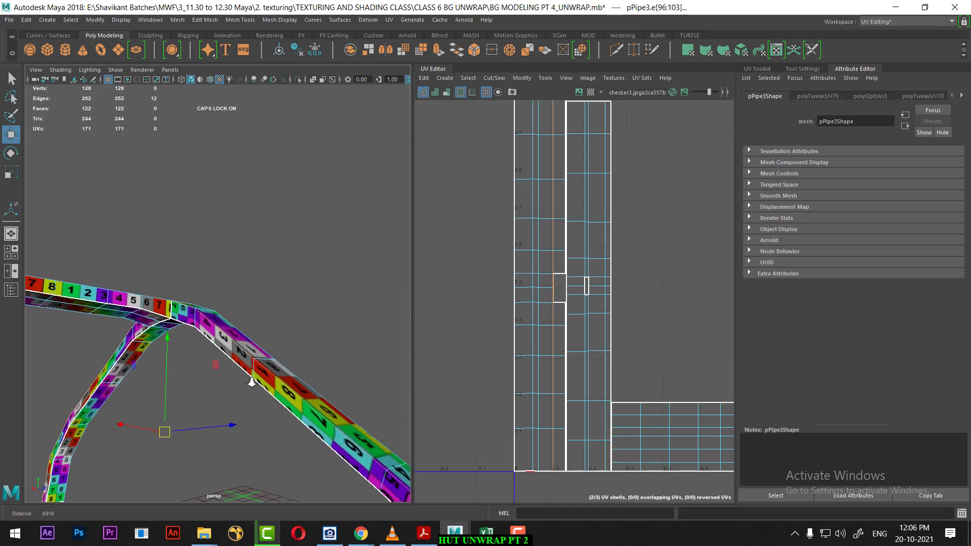
{"action": "left_click_drag", "start_coordinate": [270, 412], "coordinate": [168, 360], "text": "alt"}
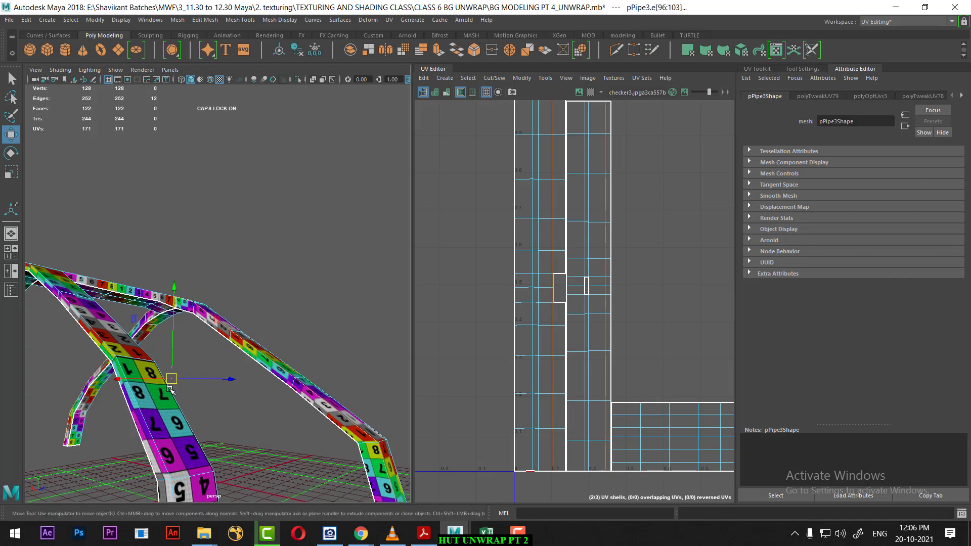
{"action": "right_click_drag", "start_coordinate": [174, 387], "coordinate": [202, 466], "text": "alt"}
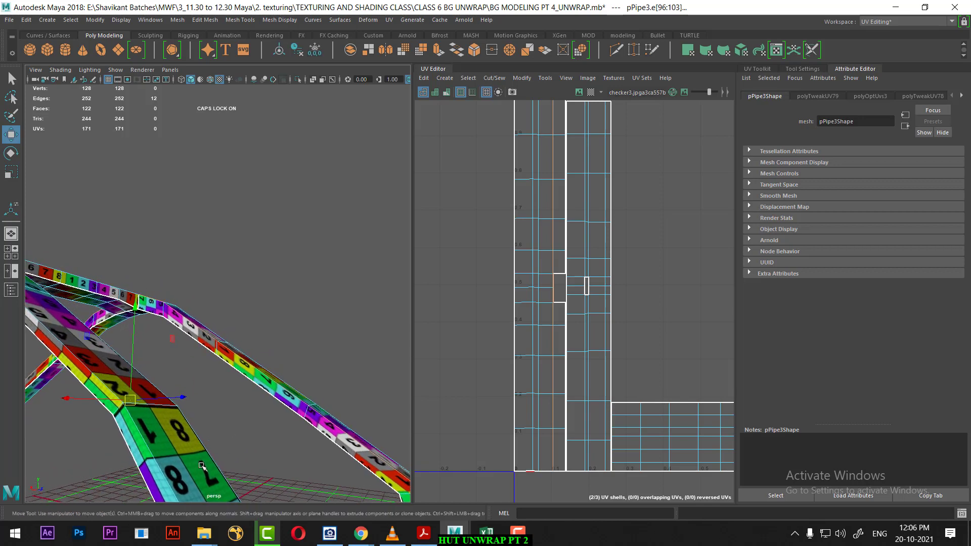
{"action": "left_click_drag", "start_coordinate": [369, 348], "coordinate": [296, 359], "text": "alt"}
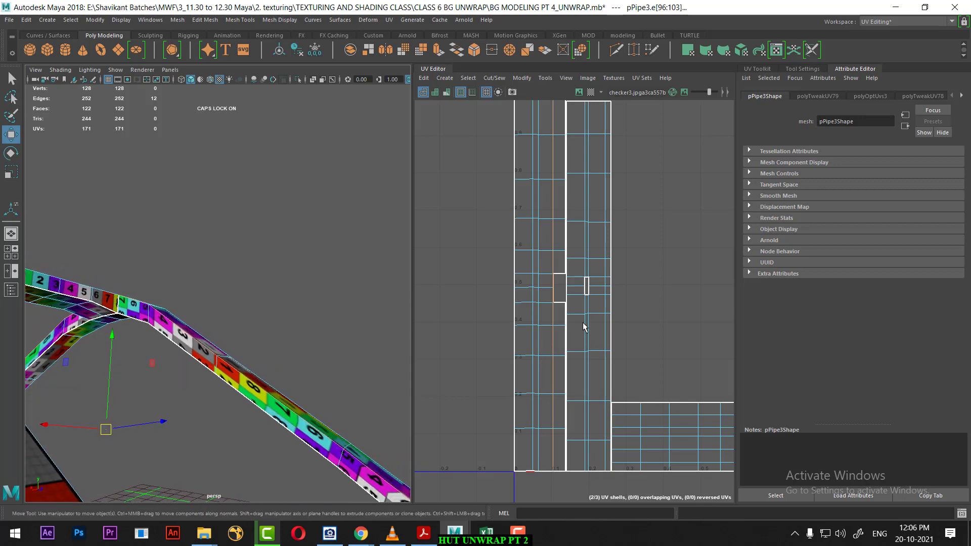
{"action": "left_click_drag", "start_coordinate": [551, 318], "coordinate": [546, 319]}
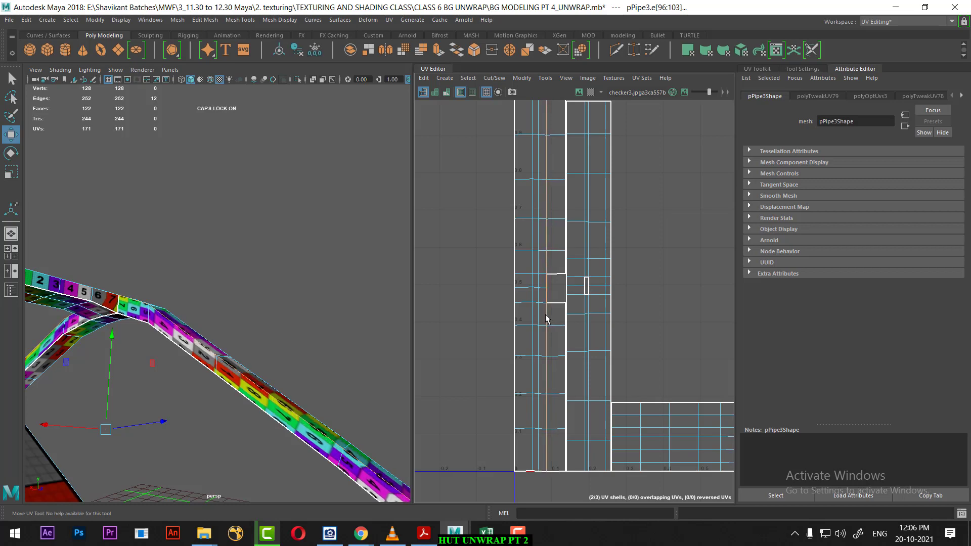
{"action": "mouse_move", "coordinate": [384, 349]}
{"action": "left_mouse_down", "text": "alt"}
{"action": "mouse_move", "coordinate": [324, 344]}
{"action": "mouse_move", "coordinate": [284, 354]}
{"action": "mouse_move", "coordinate": [318, 357]}
{"action": "mouse_move", "coordinate": [233, 330]}
{"action": "mouse_move", "coordinate": [293, 340]}
{"action": "mouse_move", "coordinate": [336, 376]}
{"action": "mouse_move", "coordinate": [290, 313]}
{"action": "left_mouse_up", "text": "alt"}
{"action": "key", "text": "ctrl+z"}
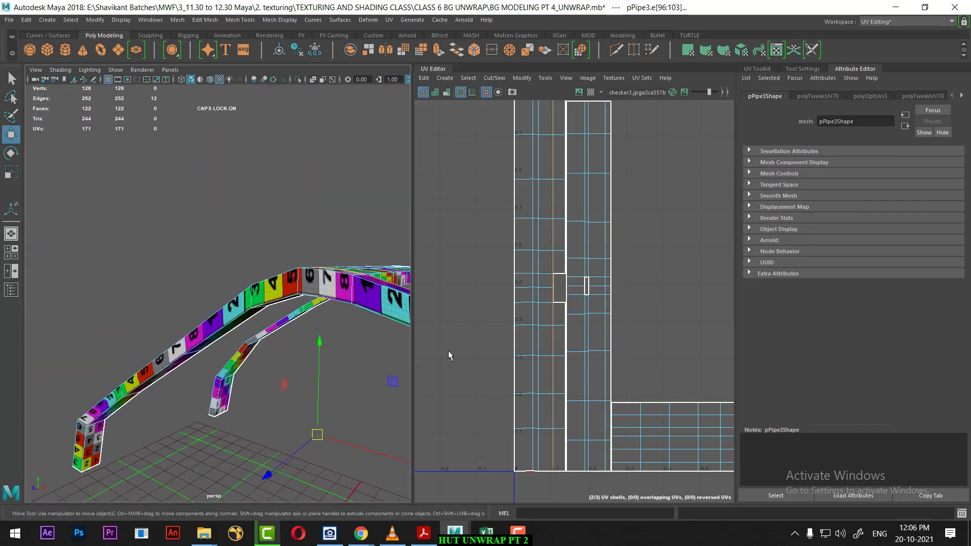
Step: Toggle wireframe, shaded and textured display, then nudge a UV shell right and back left
{"action": "left_click_drag", "start_coordinate": [207, 349], "coordinate": [339, 337], "text": "alt"}
{"action": "key", "text": "4"}
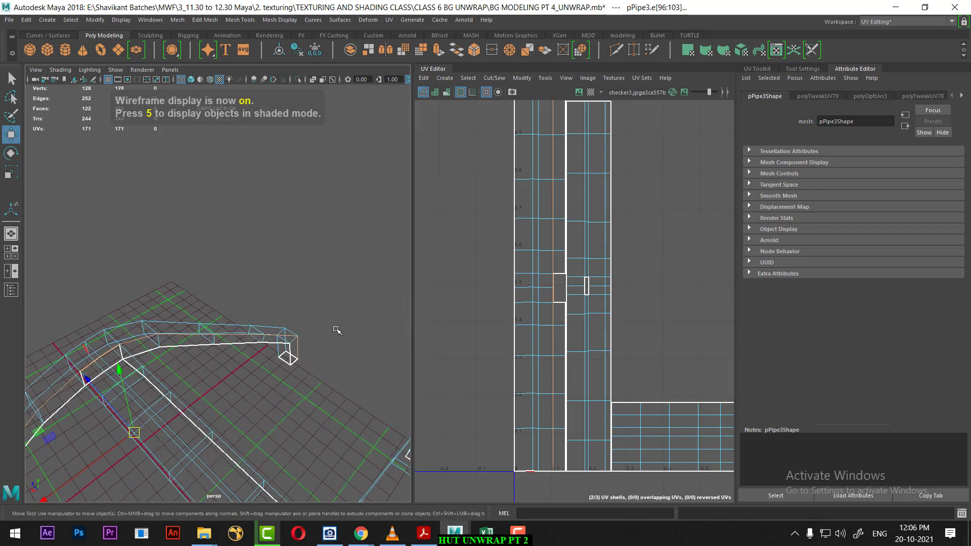
{"action": "key", "text": "5"}
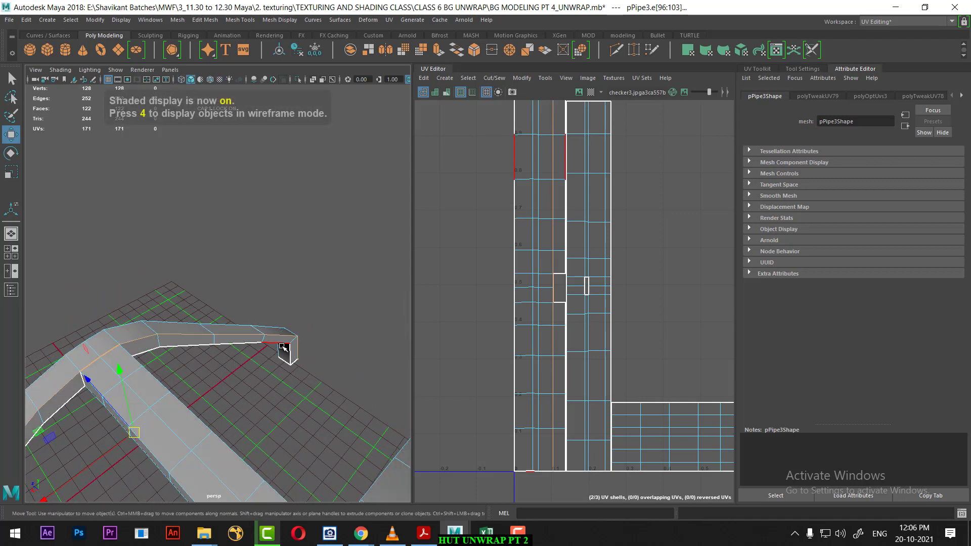
{"action": "key", "text": "6"}
{"action": "mouse_move", "coordinate": [196, 358]}
{"action": "left_mouse_down", "text": "alt"}
{"action": "mouse_move", "coordinate": [183, 335]}
{"action": "mouse_move", "coordinate": [221, 365]}
{"action": "left_mouse_up", "text": "alt"}
{"action": "left_click_drag", "start_coordinate": [542, 250], "coordinate": [552, 247]}
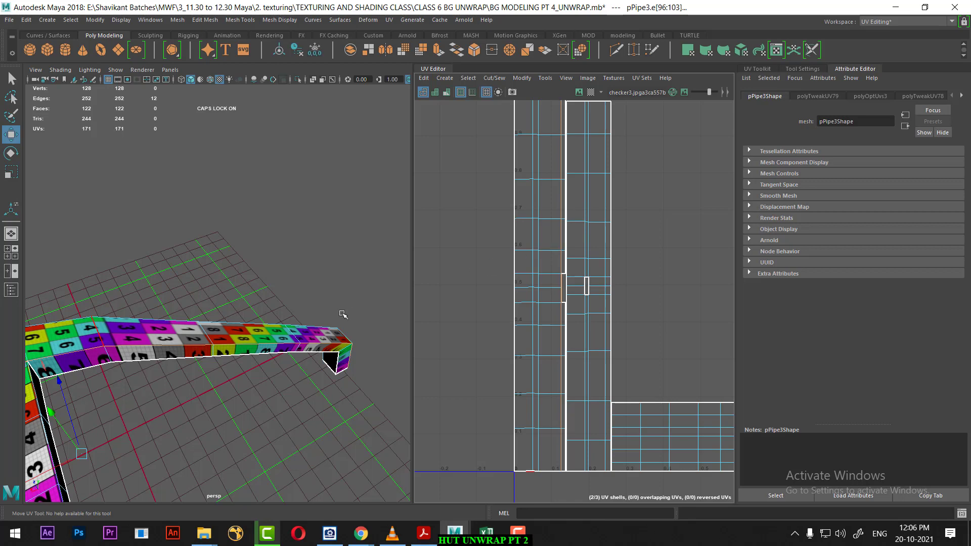
{"action": "left_click_drag", "start_coordinate": [343, 314], "coordinate": [336, 340], "text": "alt"}
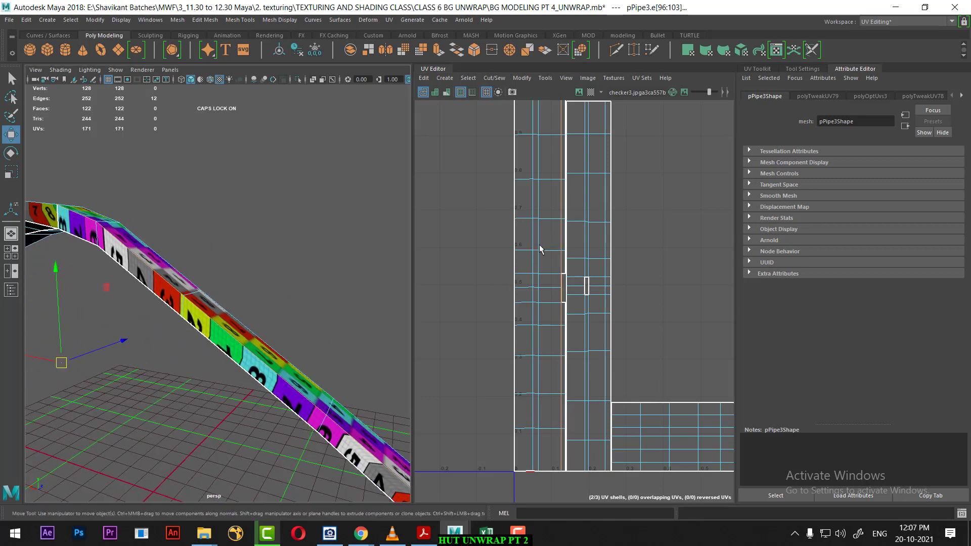
{"action": "left_click_drag", "start_coordinate": [540, 249], "coordinate": [538, 246]}
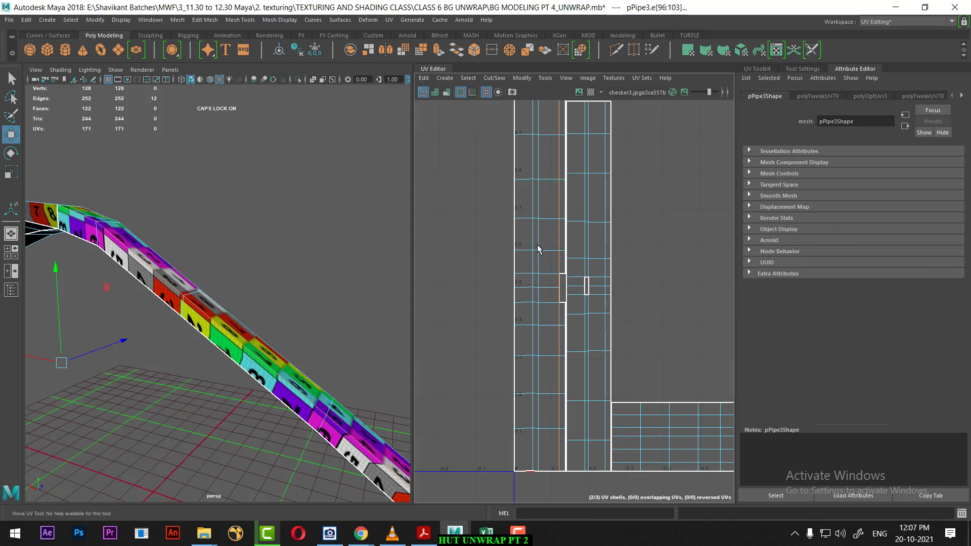
Step: Switch to UV mode and marquee-select the 39 UVs of the left upright strip
{"action": "right_click_drag", "start_coordinate": [538, 248], "coordinate": [544, 276], "text": "alt"}
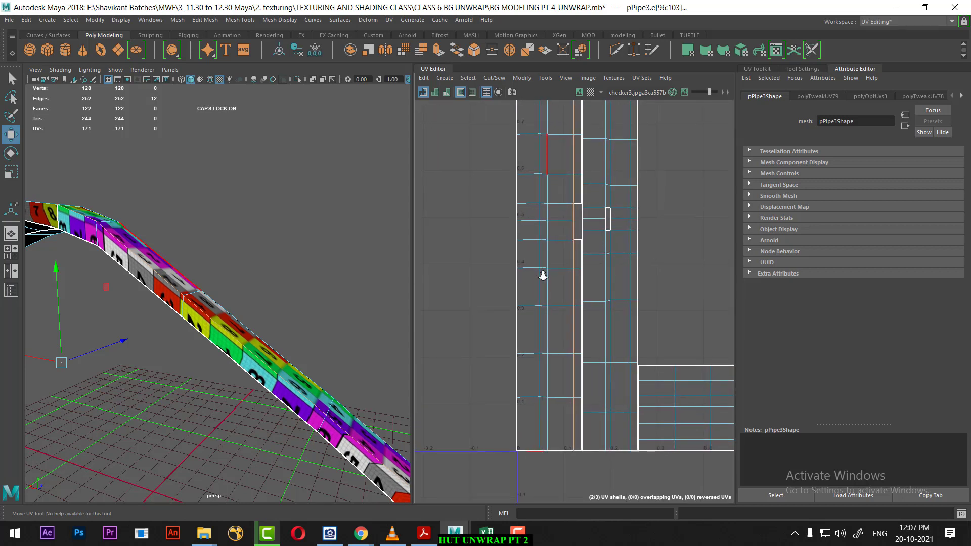
{"action": "middle_click_drag", "start_coordinate": [545, 279], "coordinate": [461, 349], "text": "alt"}
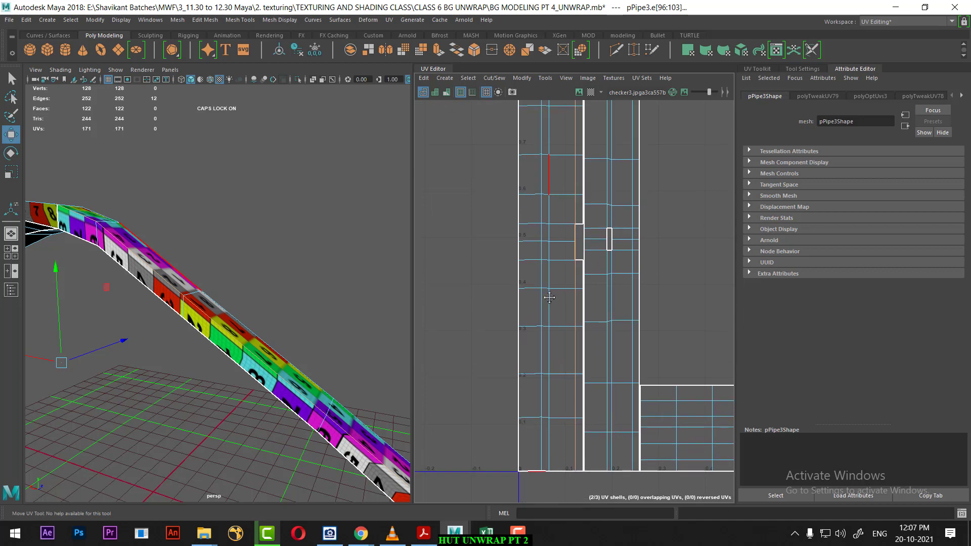
{"action": "left_click_drag", "start_coordinate": [268, 384], "coordinate": [379, 360], "text": "alt"}
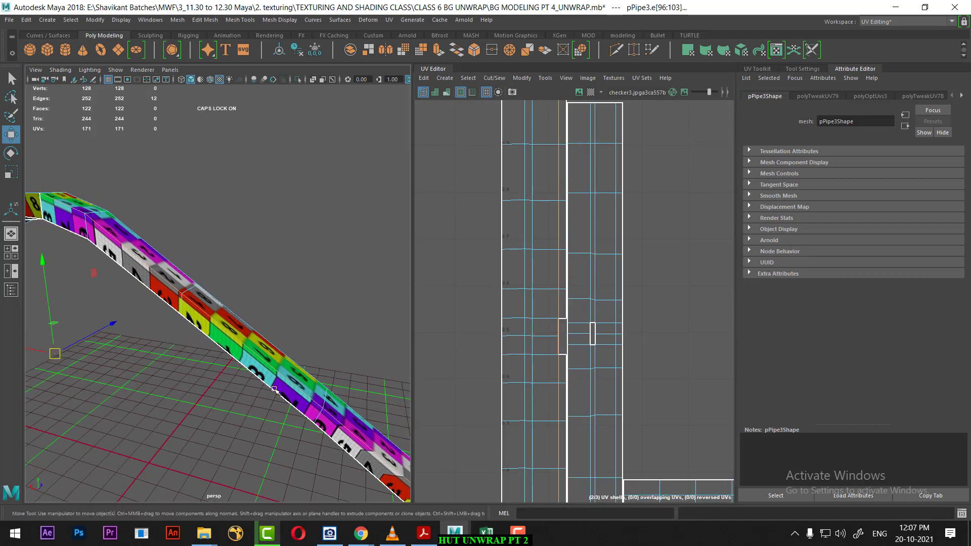
{"action": "scroll", "coordinate": [619, 342], "scroll_direction": "down", "scroll_amount": 1}
{"action": "scroll", "coordinate": [582, 293], "scroll_direction": "down", "scroll_amount": 1}
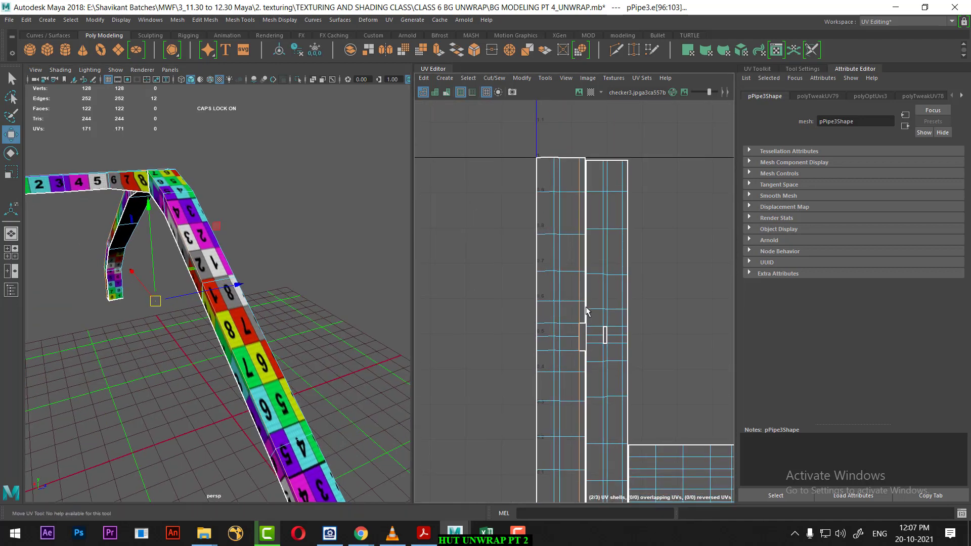
{"action": "scroll", "coordinate": [589, 314], "scroll_direction": "down", "scroll_amount": 1}
{"action": "scroll", "coordinate": [594, 316], "scroll_direction": "down", "scroll_amount": 2}
{"action": "middle_click_drag", "start_coordinate": [596, 315], "coordinate": [571, 251], "text": "alt"}
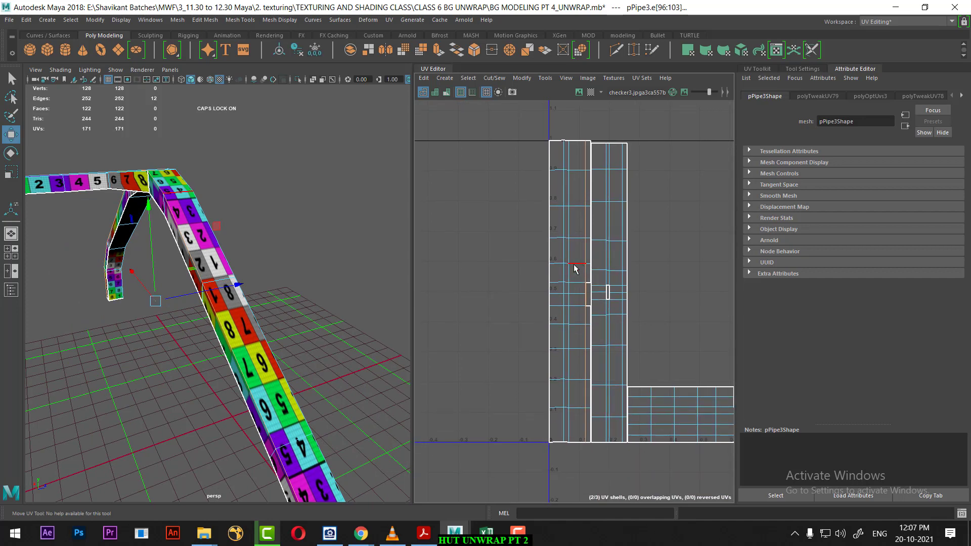
{"action": "left_click_drag", "start_coordinate": [263, 354], "coordinate": [335, 344], "text": "alt"}
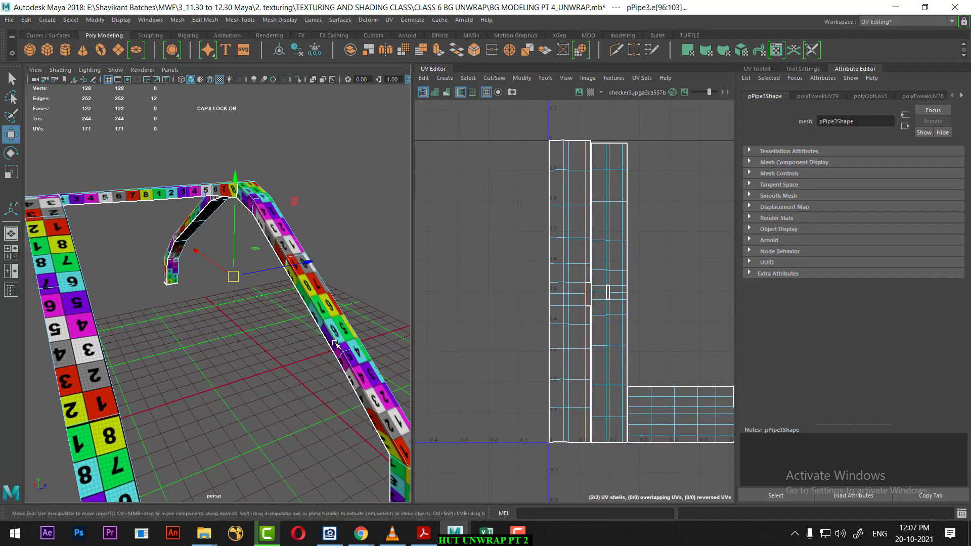
{"action": "right_click_drag", "start_coordinate": [531, 271], "coordinate": [548, 218]}
{"action": "left_click_drag", "start_coordinate": [533, 126], "coordinate": [580, 470]}
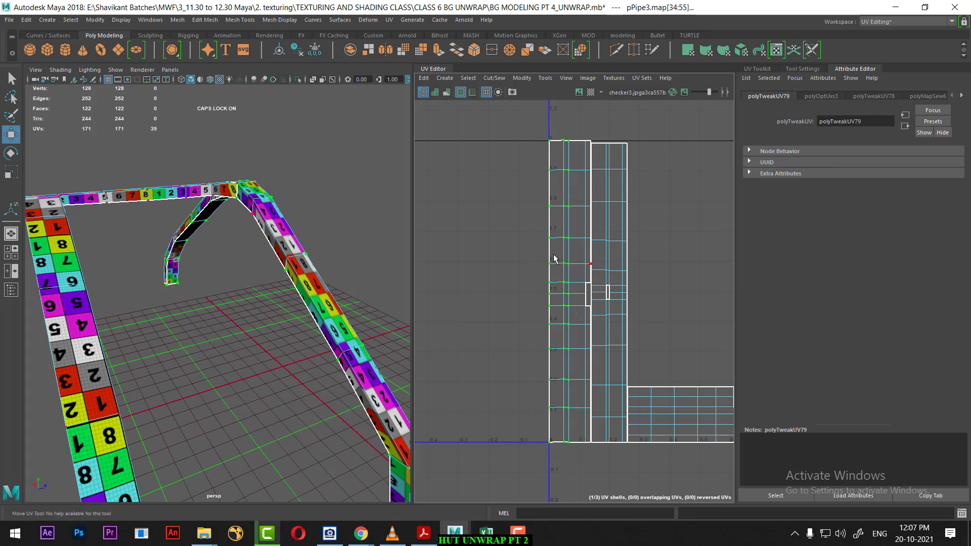
Step: Nudge the left UV shell slightly right and select its top row of UVs
{"action": "left_click_drag", "start_coordinate": [564, 265], "coordinate": [569, 263]}
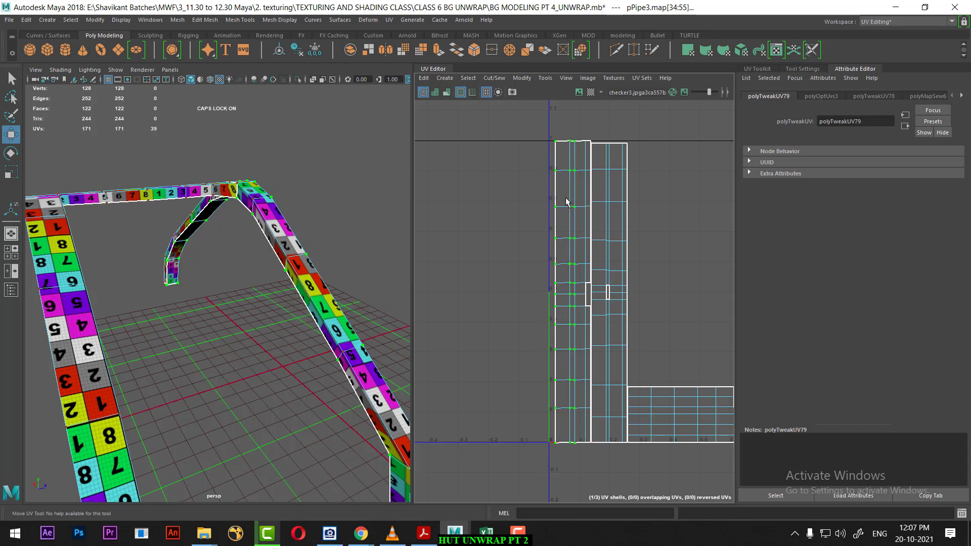
{"action": "scroll", "coordinate": [567, 201], "scroll_direction": "up", "scroll_amount": 2}
{"action": "scroll", "coordinate": [593, 243], "scroll_direction": "up", "scroll_amount": 2}
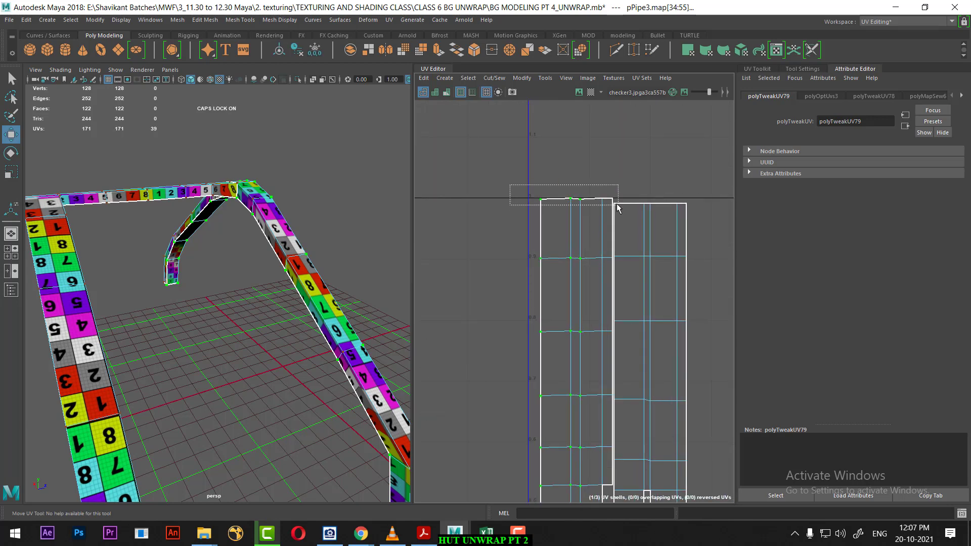
{"action": "left_click_drag", "start_coordinate": [510, 186], "coordinate": [616, 201]}
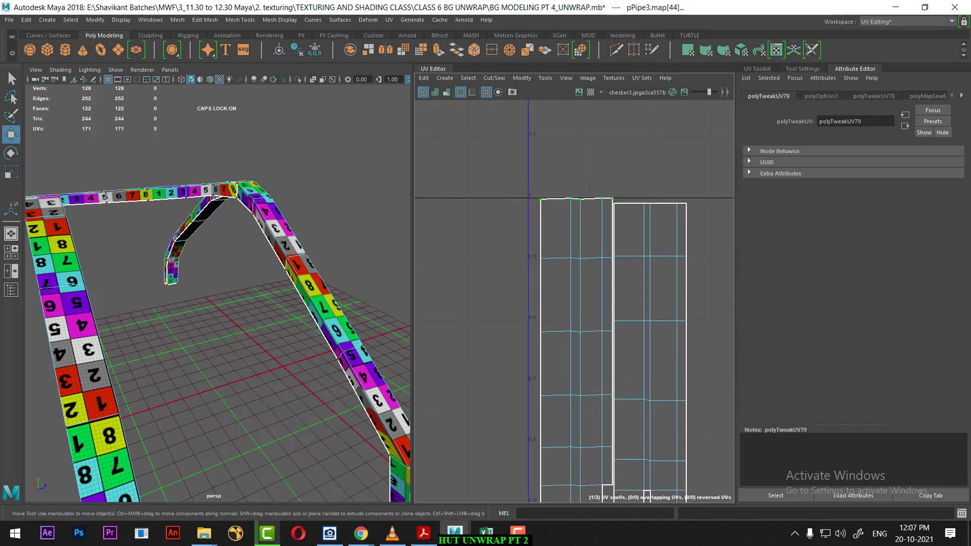
{"action": "left_click", "coordinate": [792, 71]}
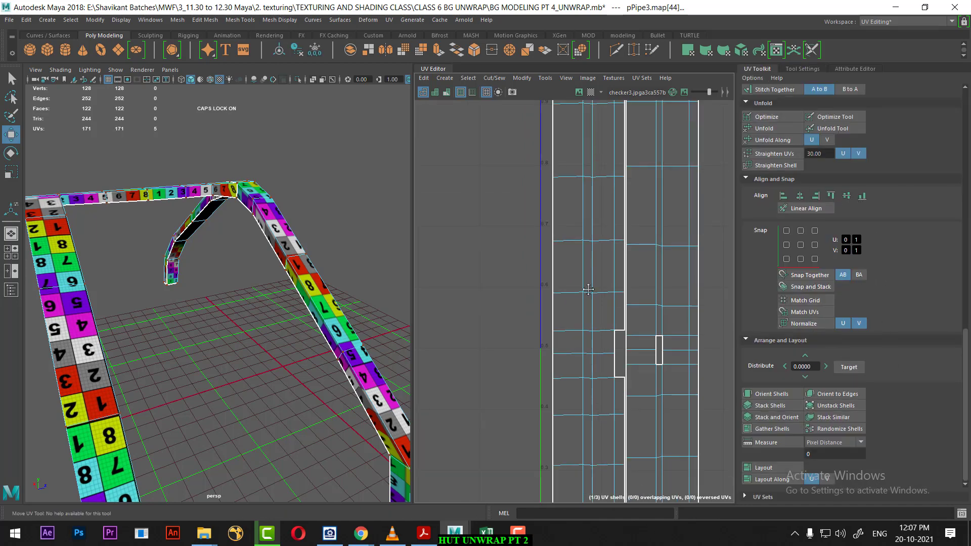
Step: Select UVs along the shells' bottom edge, undoing two accidental moves
{"action": "middle_click_drag", "start_coordinate": [597, 496], "coordinate": [605, 280], "text": "alt"}
{"action": "scroll", "coordinate": [605, 280], "scroll_direction": "up", "scroll_amount": 2}
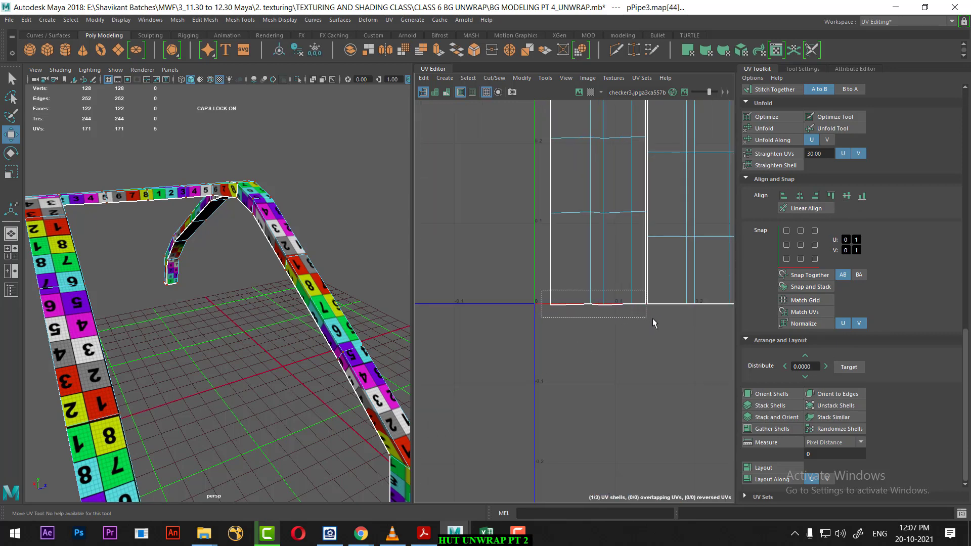
{"action": "left_click_drag", "start_coordinate": [652, 323], "coordinate": [658, 326]}
{"action": "middle_click_drag", "start_coordinate": [598, 324], "coordinate": [487, 344], "text": "alt"}
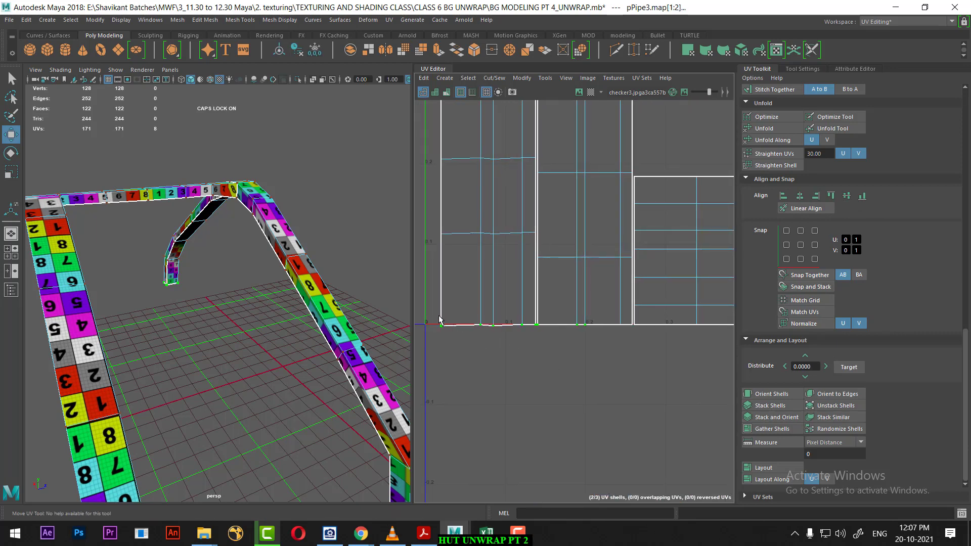
{"action": "left_click_drag", "start_coordinate": [439, 319], "coordinate": [587, 372]}
{"action": "key", "text": "ctrl+z"}
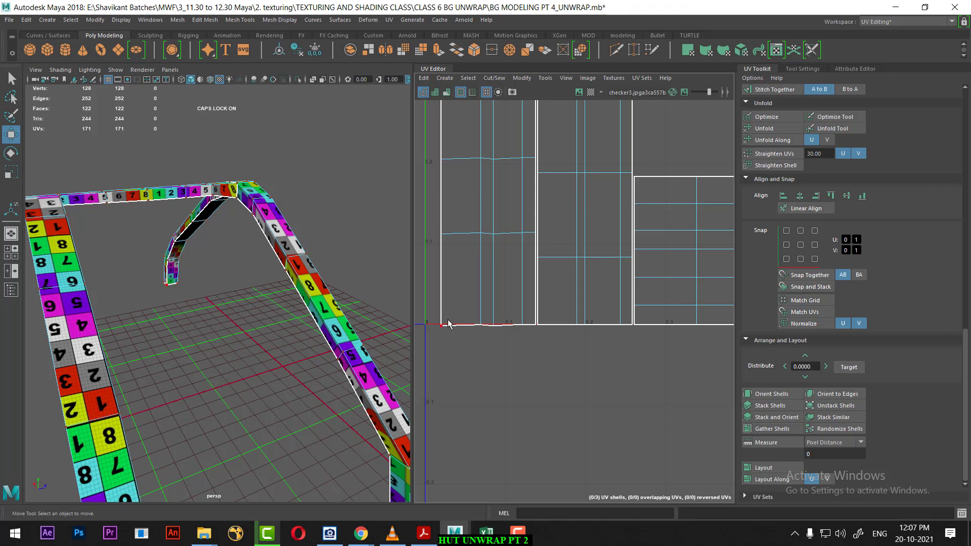
{"action": "left_click_drag", "start_coordinate": [449, 323], "coordinate": [534, 341]}
{"action": "key", "text": "ctrl+z"}
Step: Reselect the bottom-edge UVs and level them with Align V max
{"action": "mouse_move", "coordinate": [490, 312]}
{"action": "middle_mouse_down", "text": "alt"}
{"action": "mouse_move", "coordinate": [634, 310]}
{"action": "mouse_move", "coordinate": [556, 328]}
{"action": "middle_mouse_up", "text": "alt"}
{"action": "right_click_drag", "start_coordinate": [579, 324], "coordinate": [678, 385], "text": "alt"}
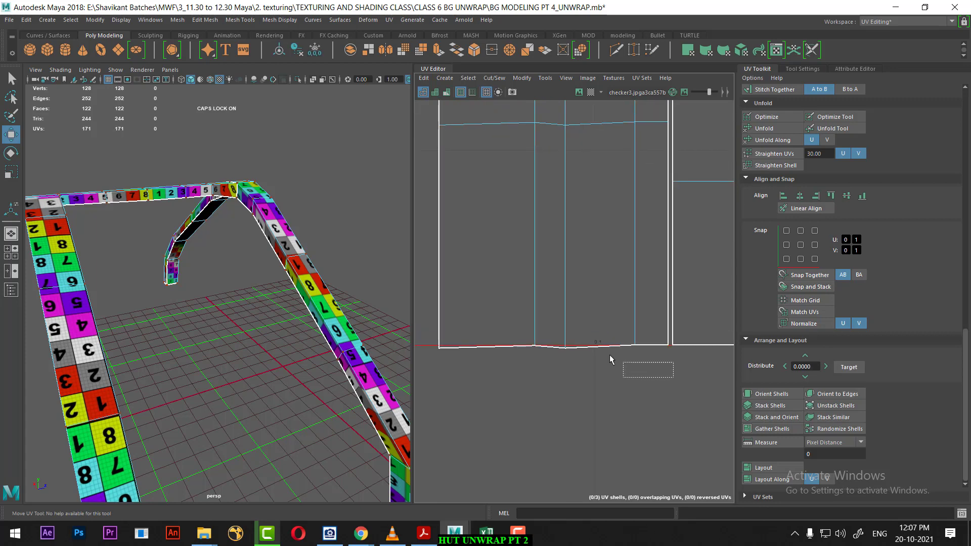
{"action": "left_click_drag", "start_coordinate": [507, 348], "coordinate": [434, 334]}
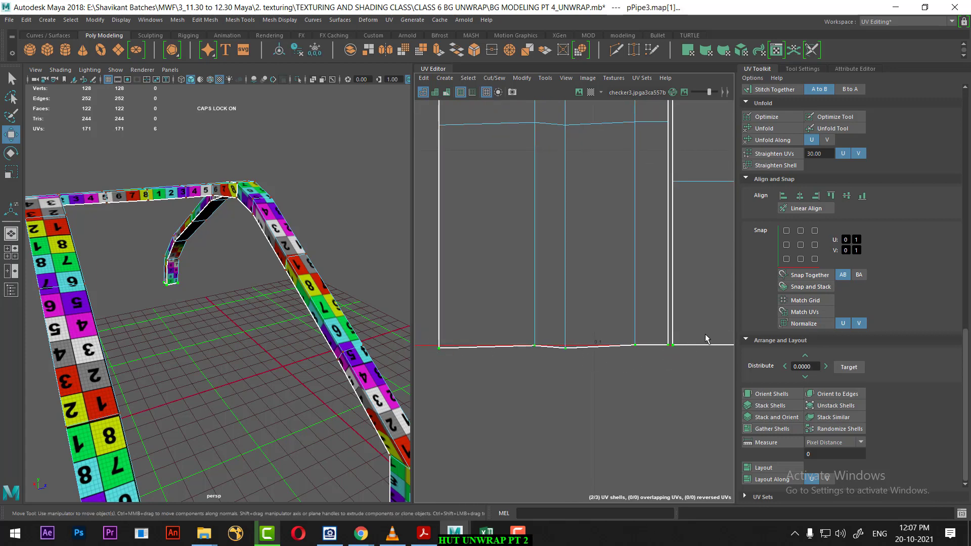
{"action": "left_click_drag", "start_coordinate": [675, 340], "coordinate": [674, 336]}
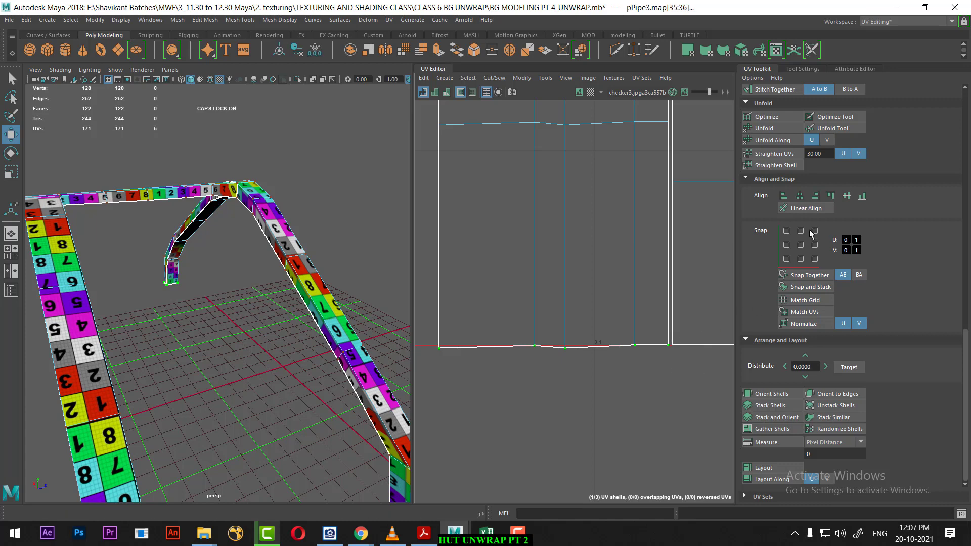
{"action": "left_click", "coordinate": [835, 198]}
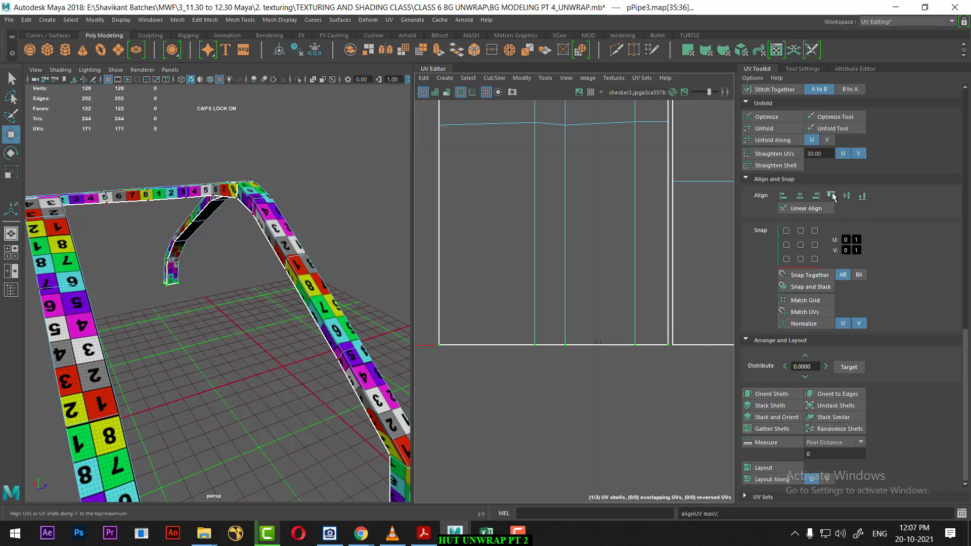
Step: Zoom out the 3D view, clear the UV selection and return to object mode
{"action": "scroll", "coordinate": [657, 399], "scroll_direction": "down", "scroll_amount": 3}
{"action": "scroll", "coordinate": [540, 330], "scroll_direction": "down", "scroll_amount": 3}
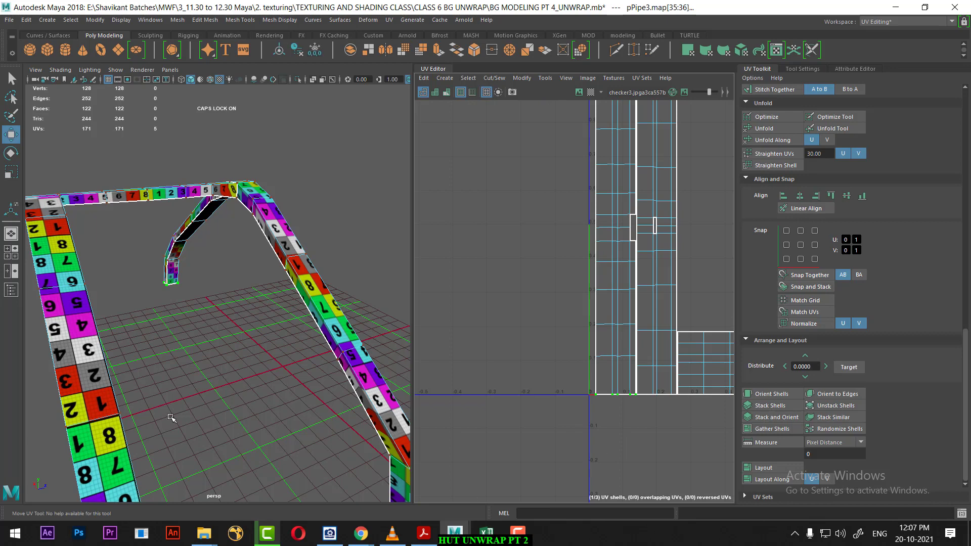
{"action": "left_click_drag", "start_coordinate": [172, 418], "coordinate": [273, 273], "text": "alt"}
{"action": "right_click_drag", "start_coordinate": [273, 273], "coordinate": [311, 395]}
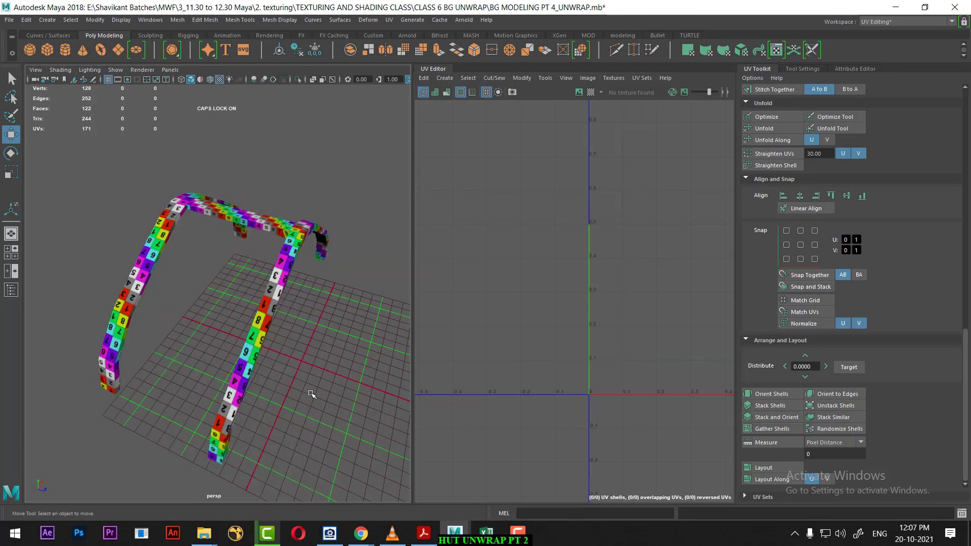
Step: Unhide all scene objects and zoom in on the house's front door
{"action": "mouse_move", "coordinate": [312, 395]}
{"action": "left_mouse_down", "text": "alt"}
{"action": "mouse_move", "coordinate": [291, 374]}
{"action": "mouse_move", "coordinate": [308, 358]}
{"action": "left_mouse_up", "text": "alt"}
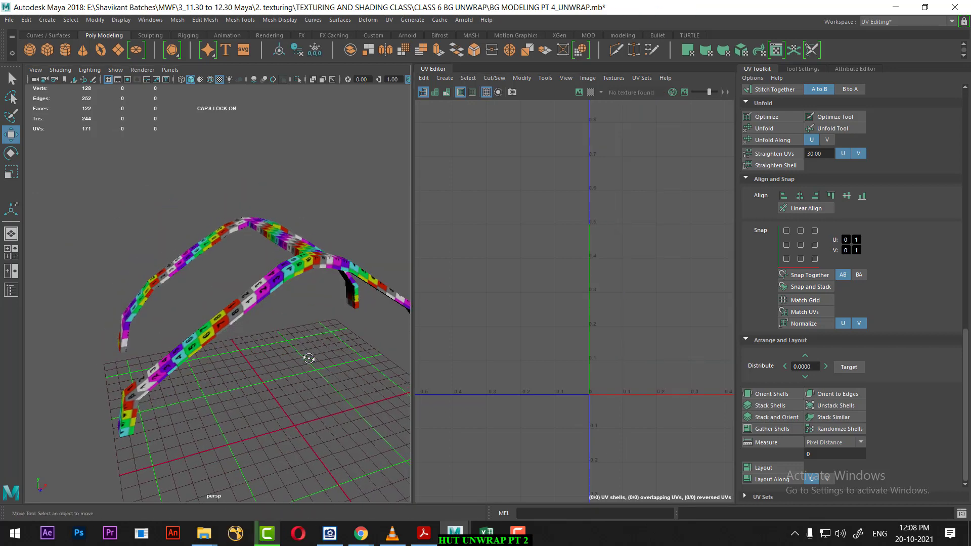
{"action": "key", "text": "ctrl+shift+h"}
{"action": "left_click_drag", "start_coordinate": [261, 305], "coordinate": [180, 375], "text": "alt"}
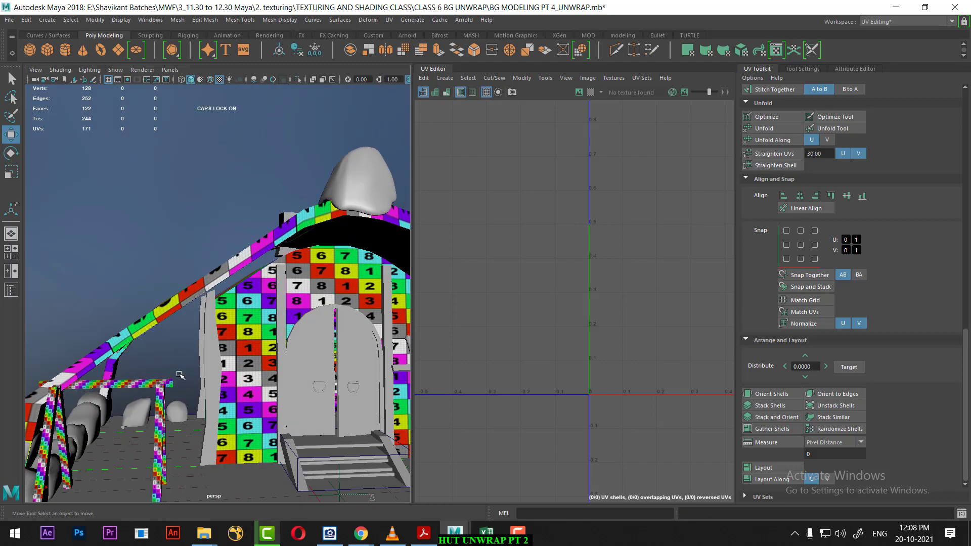
{"action": "left_click", "coordinate": [211, 339]}
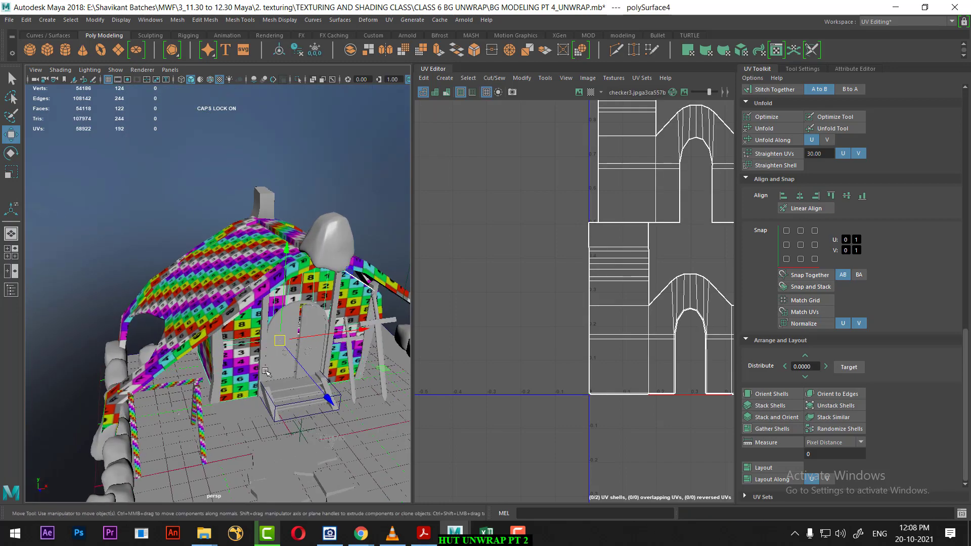
{"action": "mouse_move", "coordinate": [212, 339]}
{"action": "left_mouse_down", "text": "alt"}
{"action": "mouse_move", "coordinate": [291, 369]}
{"action": "mouse_move", "coordinate": [285, 323]}
{"action": "left_mouse_up", "text": "alt"}
{"action": "scroll", "coordinate": [291, 370], "scroll_direction": "up", "scroll_amount": 5}
Step: Isolate both door halves and the arched door frame from the rest of the scene
{"action": "left_click", "coordinate": [227, 273]}
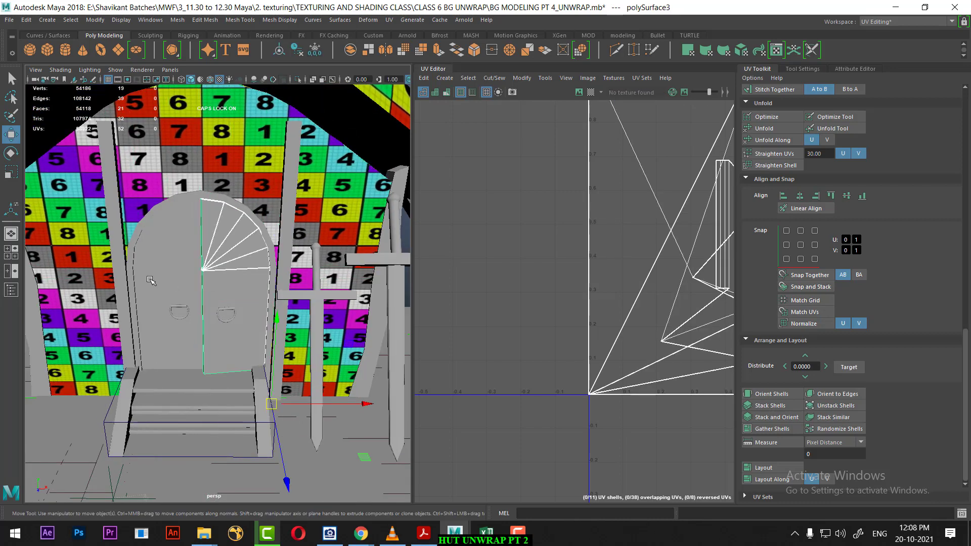
{"action": "left_click_drag", "start_coordinate": [184, 289], "coordinate": [197, 290], "text": "alt"}
{"action": "left_click", "coordinate": [172, 259], "text": "shift"}
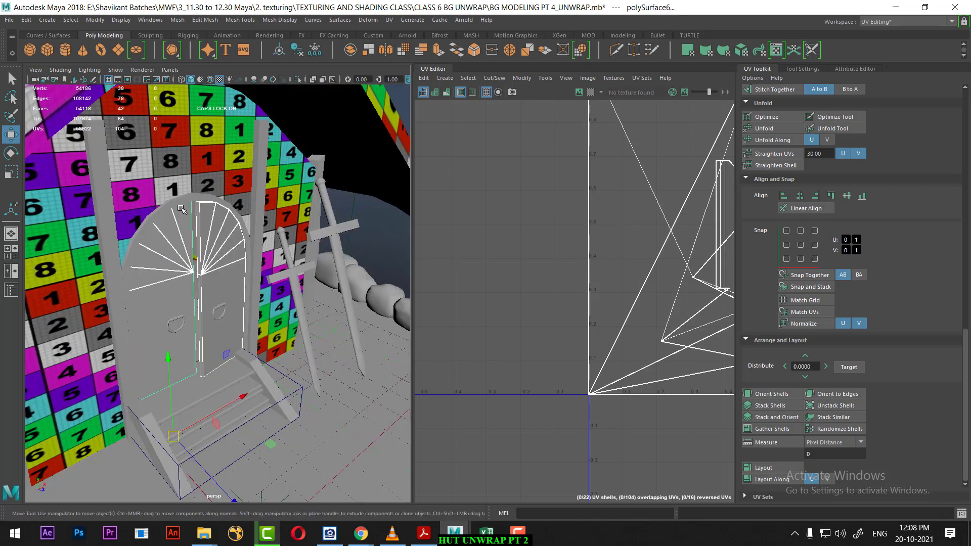
{"action": "left_click", "coordinate": [179, 219], "text": "shift"}
{"action": "key", "text": "ctrl+1"}
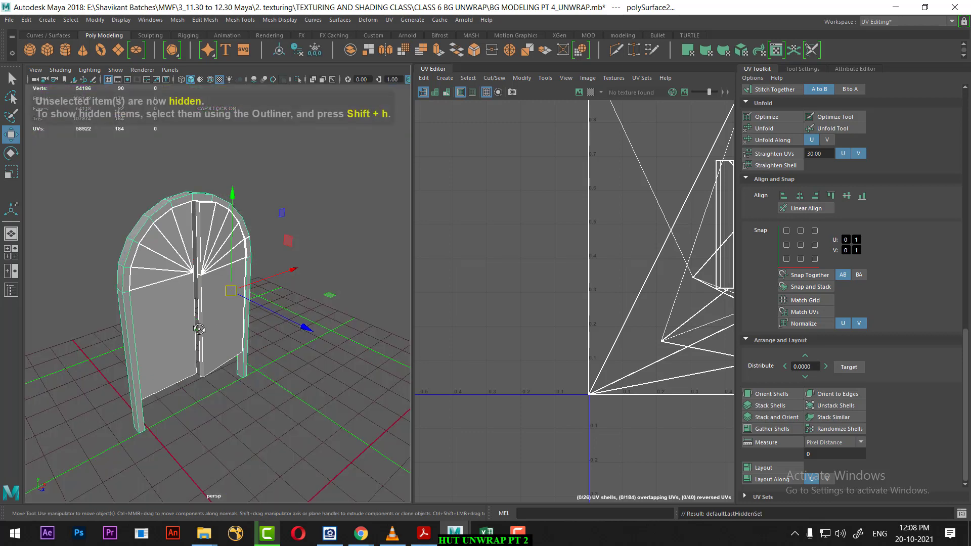
{"action": "scroll", "coordinate": [197, 303], "scroll_direction": "up", "scroll_amount": 3}
{"action": "scroll", "coordinate": [202, 354], "scroll_direction": "up", "scroll_amount": 3}
{"action": "scroll", "coordinate": [207, 387], "scroll_direction": "up", "scroll_amount": 5}
Step: Select the right door half in the isolated view
{"action": "left_click", "coordinate": [208, 387]}
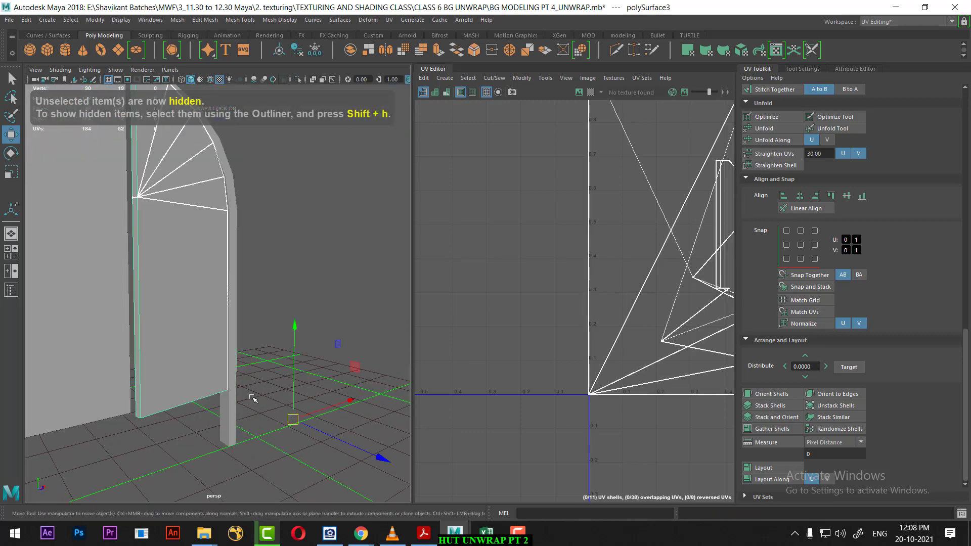
{"action": "scroll", "coordinate": [253, 396], "scroll_direction": "down", "scroll_amount": 5}
{"action": "scroll", "coordinate": [254, 385], "scroll_direction": "down", "scroll_amount": 2}
{"action": "left_click_drag", "start_coordinate": [254, 331], "coordinate": [283, 344], "text": "alt"}
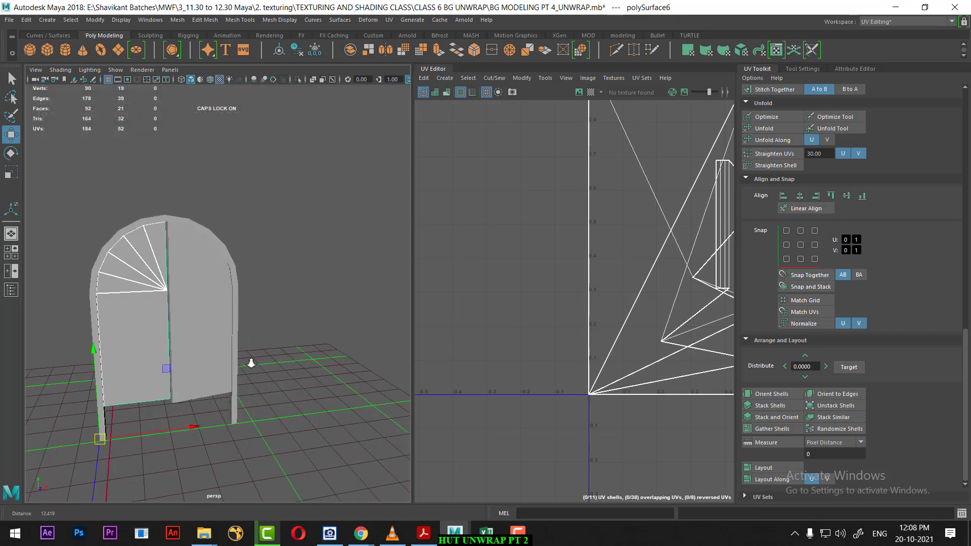
{"action": "left_click", "coordinate": [213, 349]}
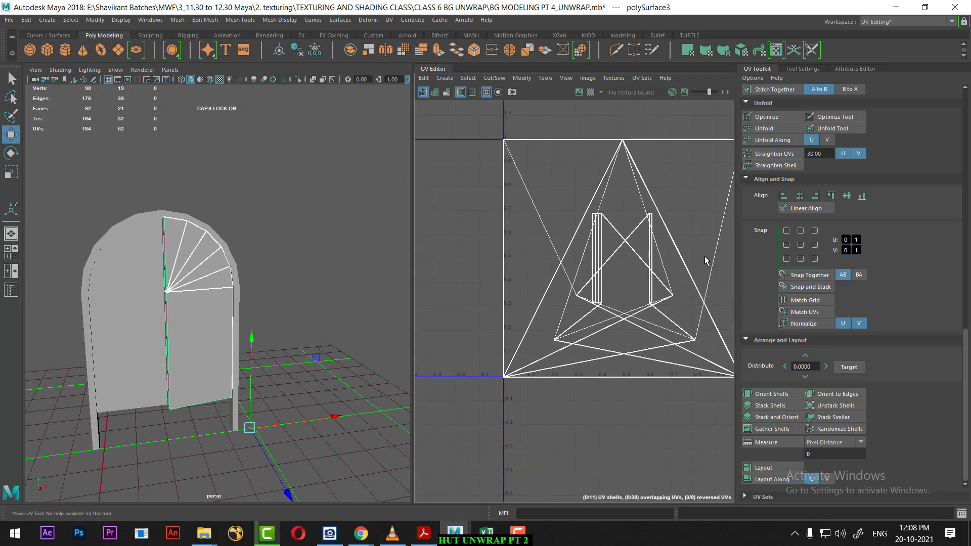
{"action": "scroll", "coordinate": [921, 300], "scroll_direction": "up", "scroll_amount": 5}
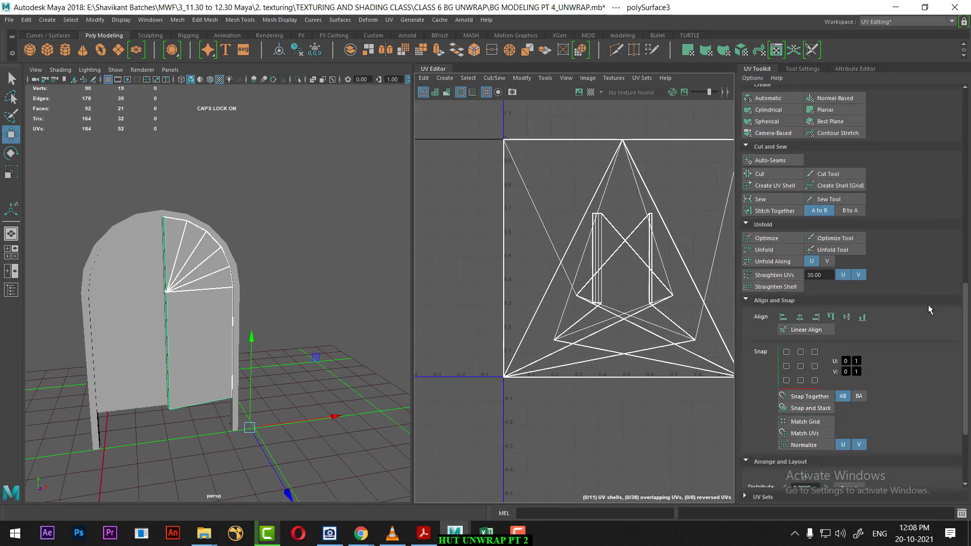
{"action": "scroll", "coordinate": [921, 247], "scroll_direction": "up", "scroll_amount": 4}
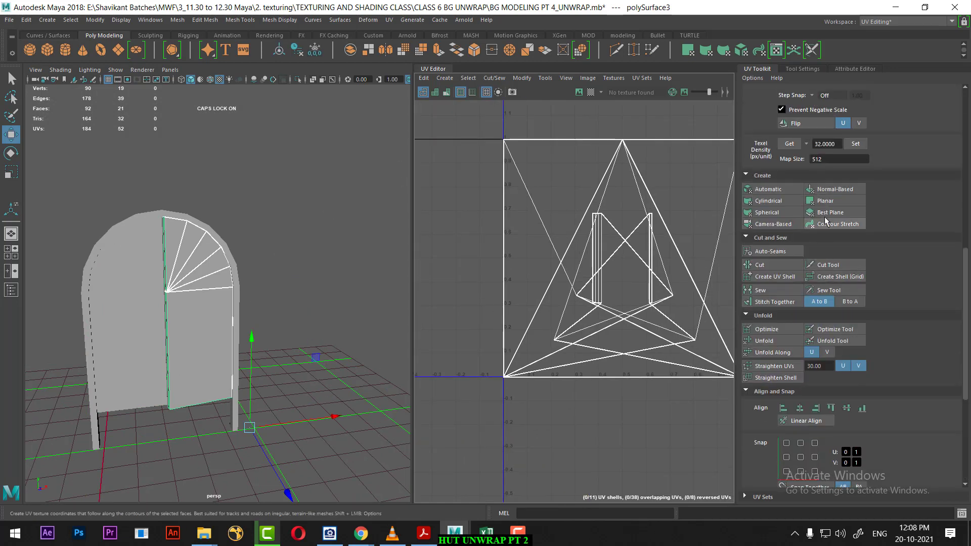
Step: Planar-project the right door half's UVs and pick the edge between arch and rectangle
{"action": "left_click", "coordinate": [826, 201]}
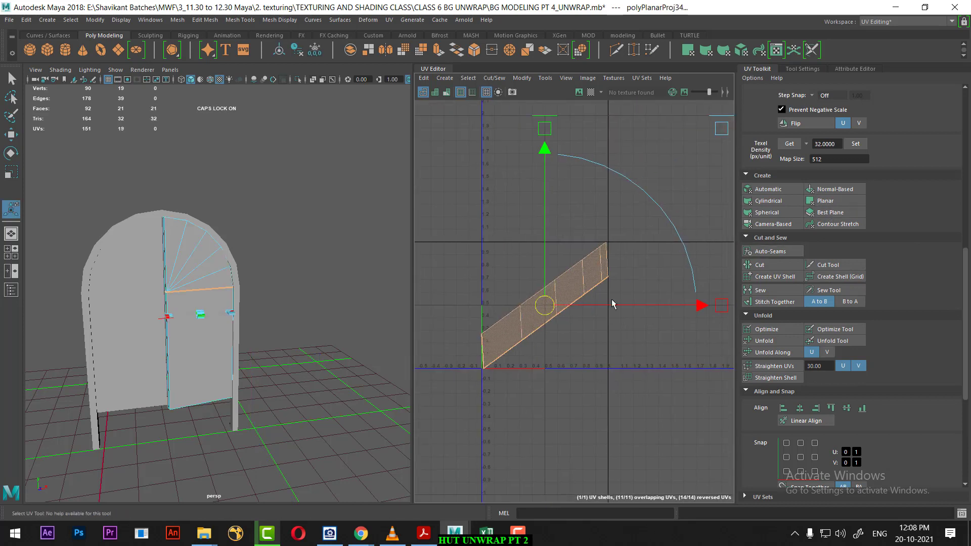
{"action": "left_click", "coordinate": [819, 204]}
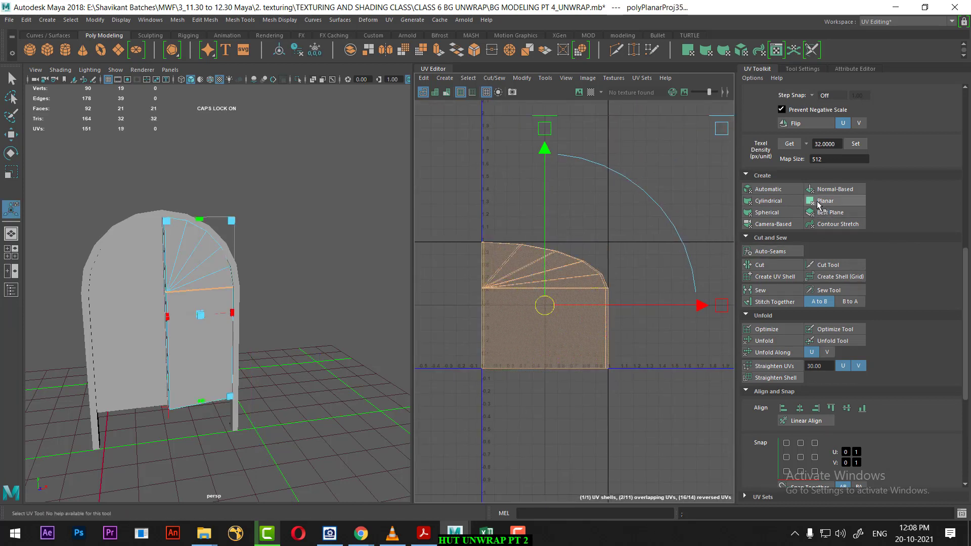
{"action": "left_click", "coordinate": [556, 329]}
{"action": "scroll", "coordinate": [206, 386], "scroll_direction": "up", "scroll_amount": 3}
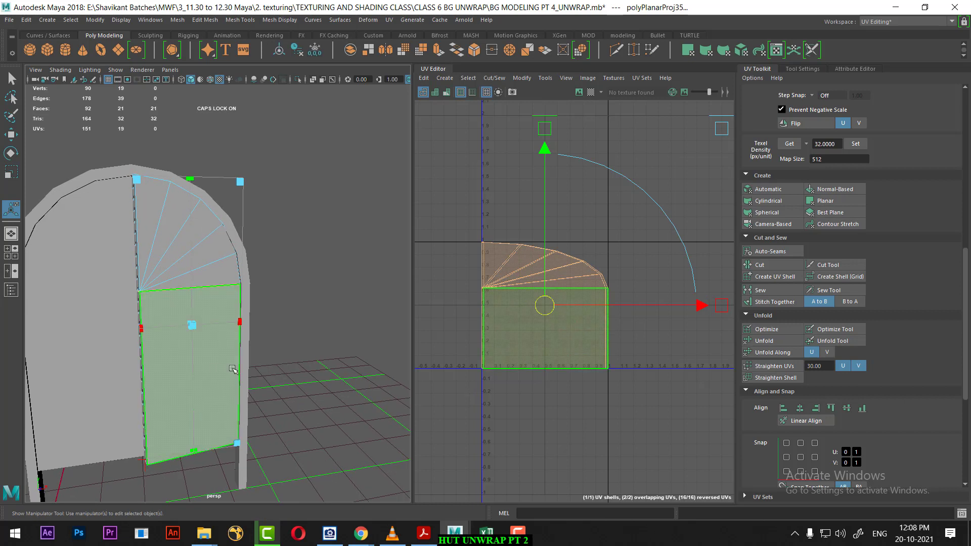
{"action": "key", "text": "F10"}
{"action": "left_click_drag", "start_coordinate": [232, 369], "coordinate": [406, 349], "text": "alt"}
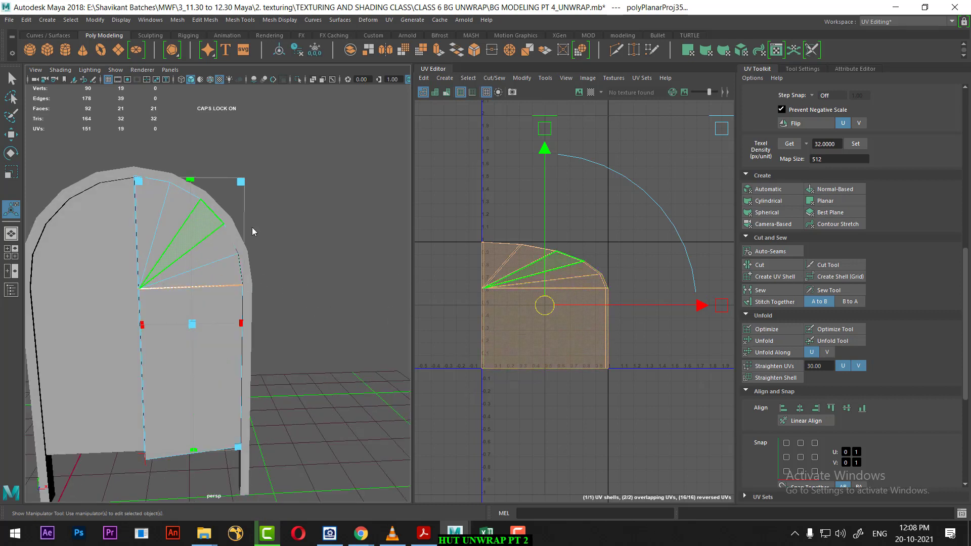
{"action": "key", "text": "F8"}
Step: Assign the existing numbered checker lambert material to the right door half
{"action": "key", "text": "q"}
{"action": "right_click", "coordinate": [174, 244]}
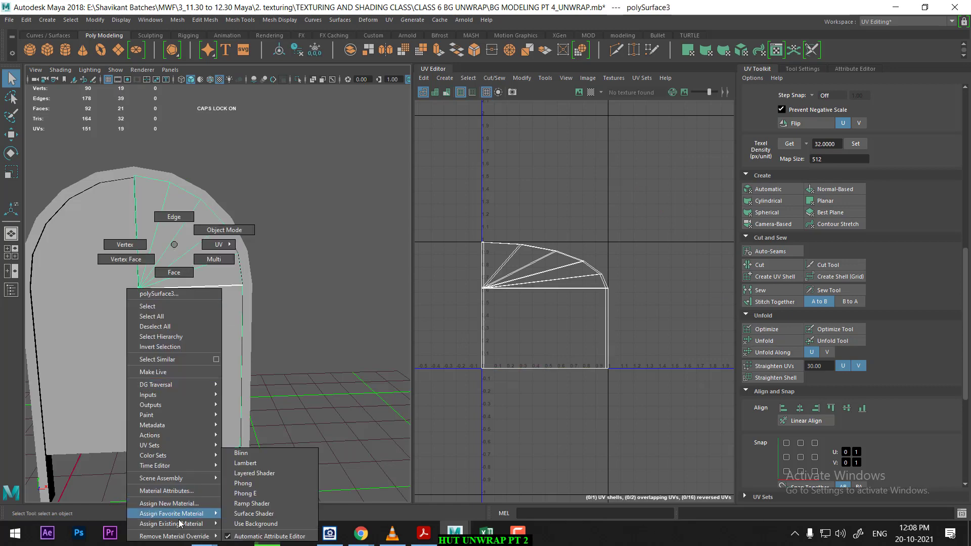
{"action": "left_click", "coordinate": [243, 517]}
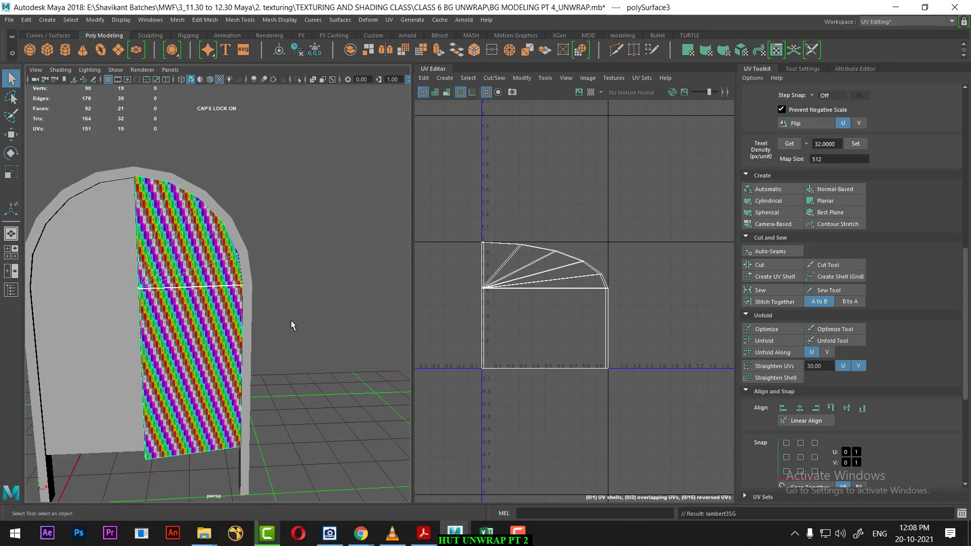
{"action": "scroll", "coordinate": [253, 304], "scroll_direction": "up", "scroll_amount": 2}
{"action": "scroll", "coordinate": [203, 283], "scroll_direction": "up", "scroll_amount": 2}
{"action": "scroll", "coordinate": [152, 264], "scroll_direction": "up", "scroll_amount": 2}
{"action": "scroll", "coordinate": [118, 249], "scroll_direction": "up", "scroll_amount": 2}
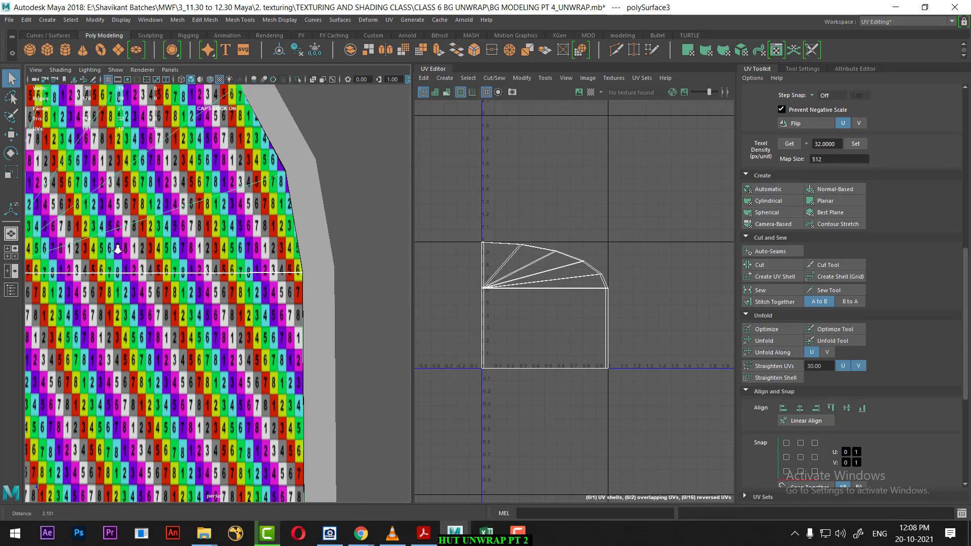
Step: Try unfolding all the door half's UVs, undo it, and reselect the door half object
{"action": "key", "text": "f"}
{"action": "left_click_drag", "start_coordinate": [655, 185], "coordinate": [420, 447]}
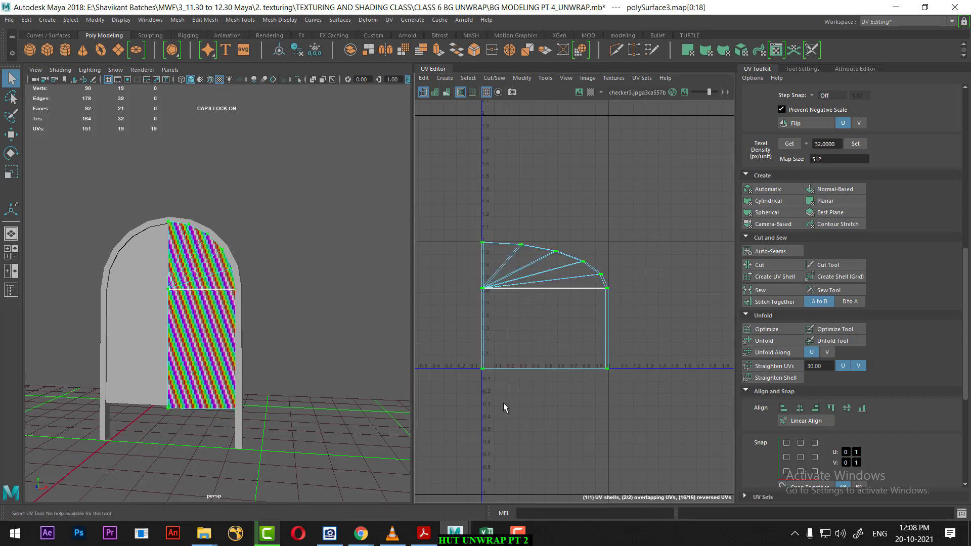
{"action": "left_click", "coordinate": [772, 342]}
{"action": "scroll", "coordinate": [640, 351], "scroll_direction": "up", "scroll_amount": 3}
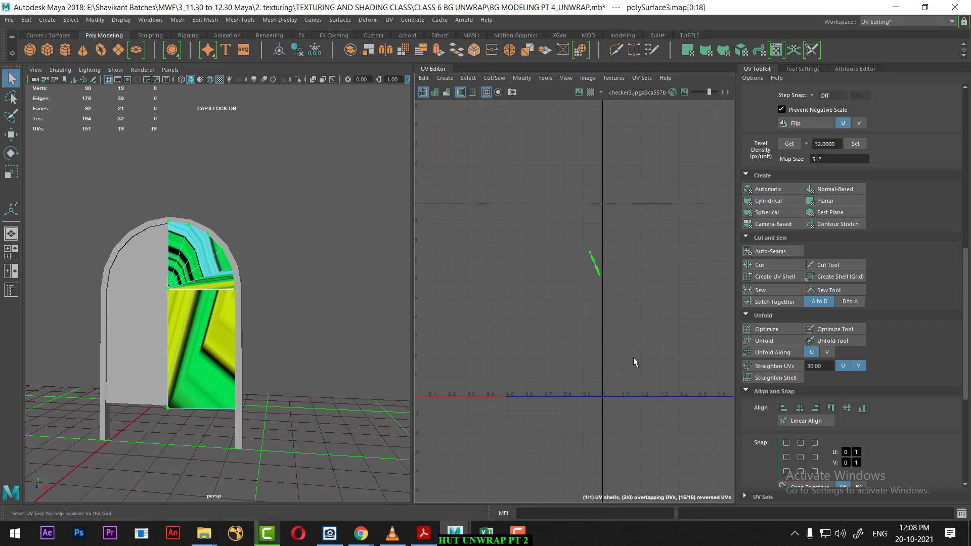
{"action": "key", "text": "ctrl+z"}
{"action": "left_click_drag", "start_coordinate": [152, 304], "coordinate": [310, 346], "text": "alt"}
{"action": "left_click", "coordinate": [185, 339]}
{"action": "key", "text": "f"}
{"action": "right_click_drag", "start_coordinate": [195, 276], "coordinate": [195, 248]}
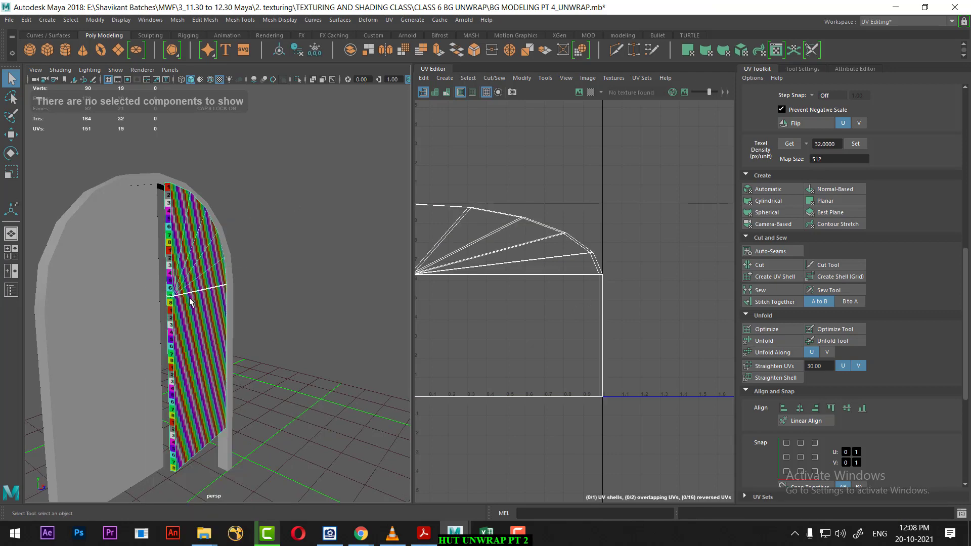
Step: Isolate the right door half (polySurface3) and switch to plain shaded display
{"action": "key", "text": "alt+h"}
{"action": "left_click_drag", "start_coordinate": [219, 344], "coordinate": [261, 331], "text": "alt"}
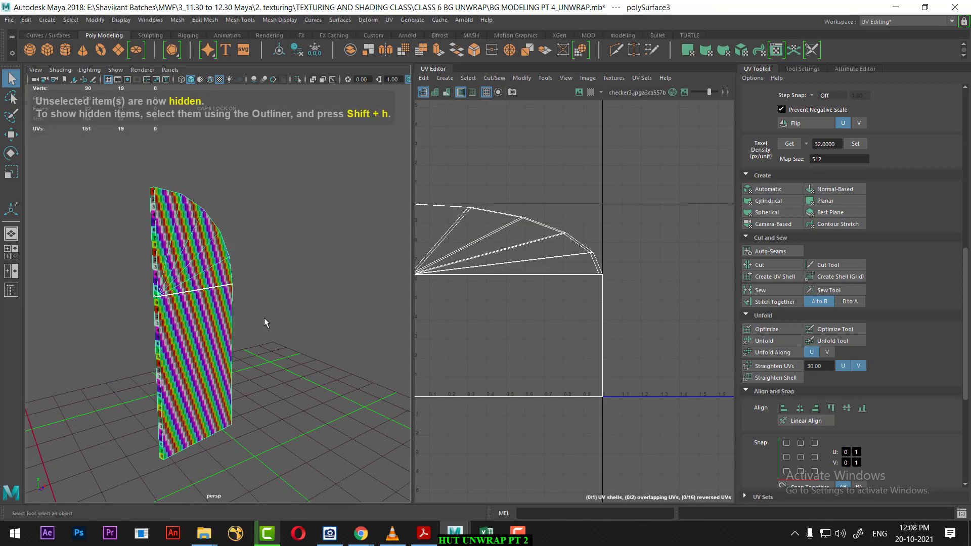
{"action": "key", "text": "5"}
{"action": "right_click_drag", "start_coordinate": [216, 347], "coordinate": [301, 373], "text": "alt"}
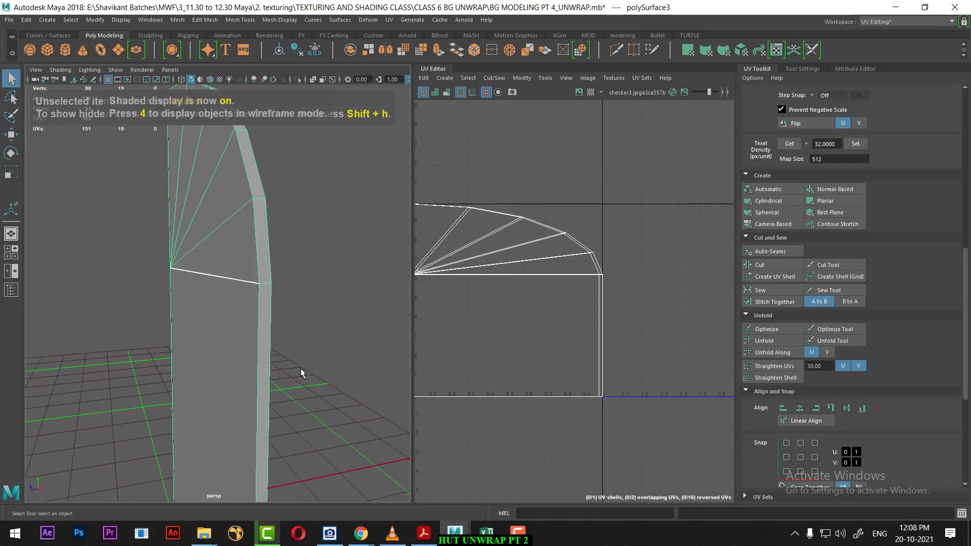
{"action": "left_click_drag", "start_coordinate": [301, 373], "coordinate": [236, 305], "text": "alt"}
Step: Select nine seam edges separating the arch from the lower panel and cut UVs there
{"action": "right_click_drag", "start_coordinate": [235, 266], "coordinate": [265, 258]}
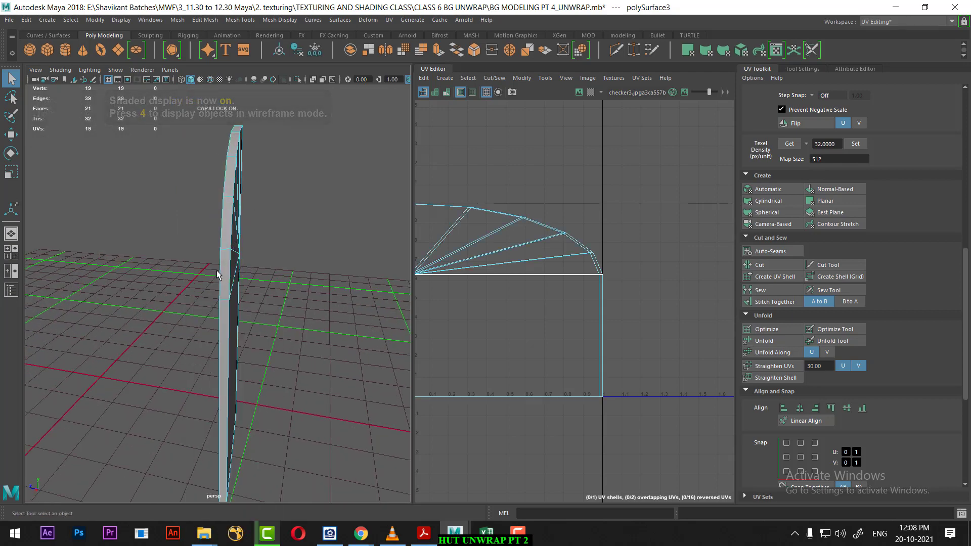
{"action": "mouse_move", "coordinate": [217, 275]}
{"action": "left_mouse_down", "text": "alt"}
{"action": "mouse_move", "coordinate": [234, 238]}
{"action": "mouse_move", "coordinate": [299, 218]}
{"action": "mouse_move", "coordinate": [267, 292]}
{"action": "mouse_move", "coordinate": [246, 298]}
{"action": "left_mouse_up", "text": "alt"}
{"action": "left_click", "coordinate": [305, 215], "text": "shift"}
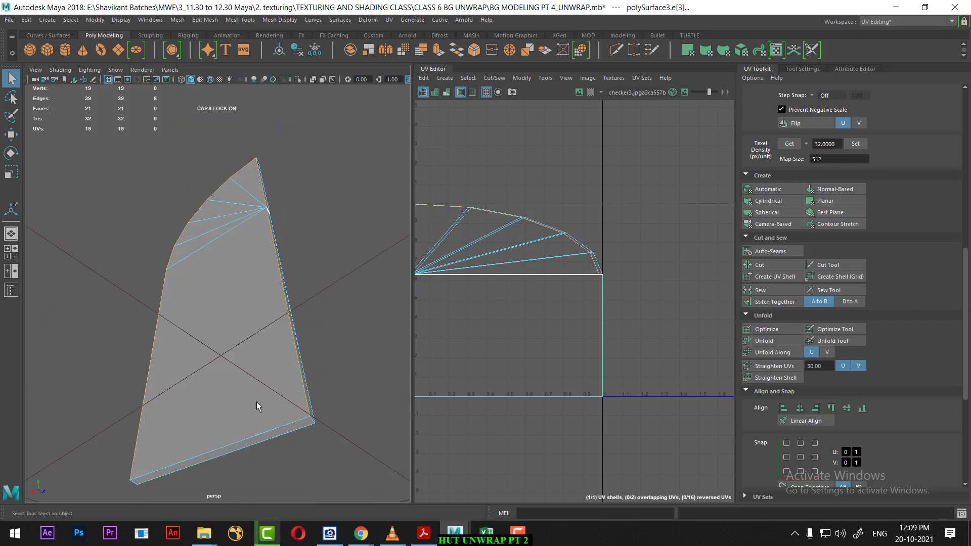
{"action": "left_click", "coordinate": [251, 441], "text": "shift"}
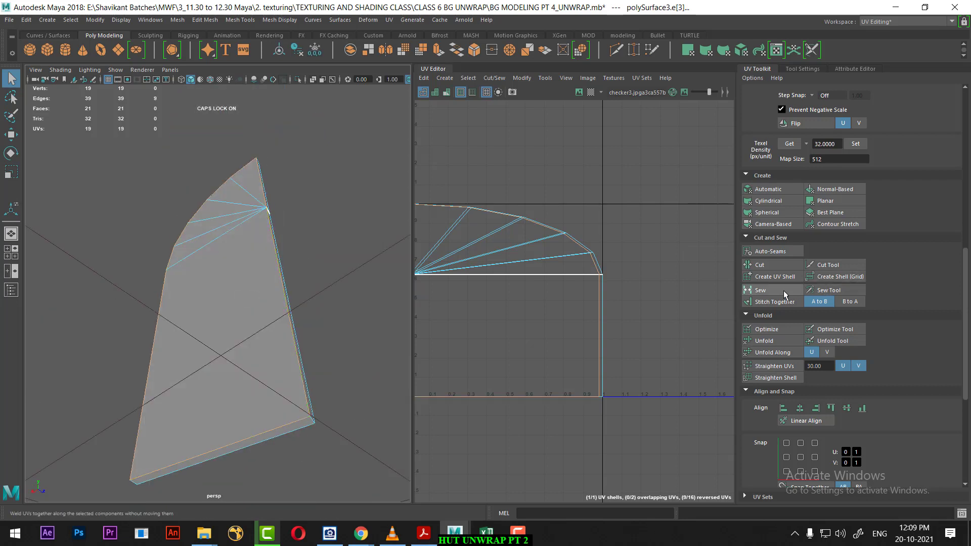
{"action": "left_click", "coordinate": [759, 265]}
{"action": "scroll", "coordinate": [517, 212], "scroll_direction": "down", "scroll_amount": 2}
{"action": "scroll", "coordinate": [517, 212], "scroll_direction": "down", "scroll_amount": 1}
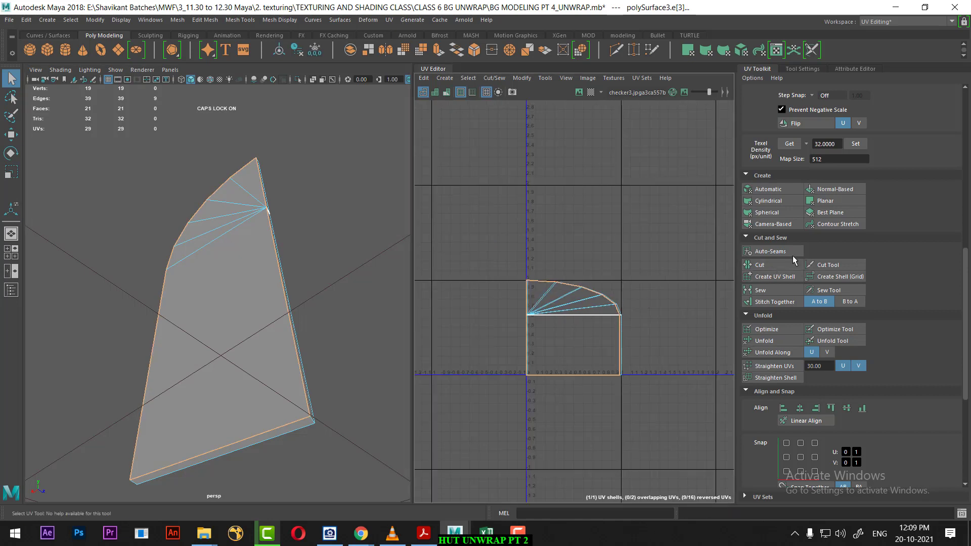
{"action": "scroll", "coordinate": [906, 162], "scroll_direction": "up", "scroll_amount": 3}
{"action": "scroll", "coordinate": [909, 157], "scroll_direction": "up", "scroll_amount": 5}
{"action": "scroll", "coordinate": [894, 153], "scroll_direction": "up", "scroll_amount": 5}
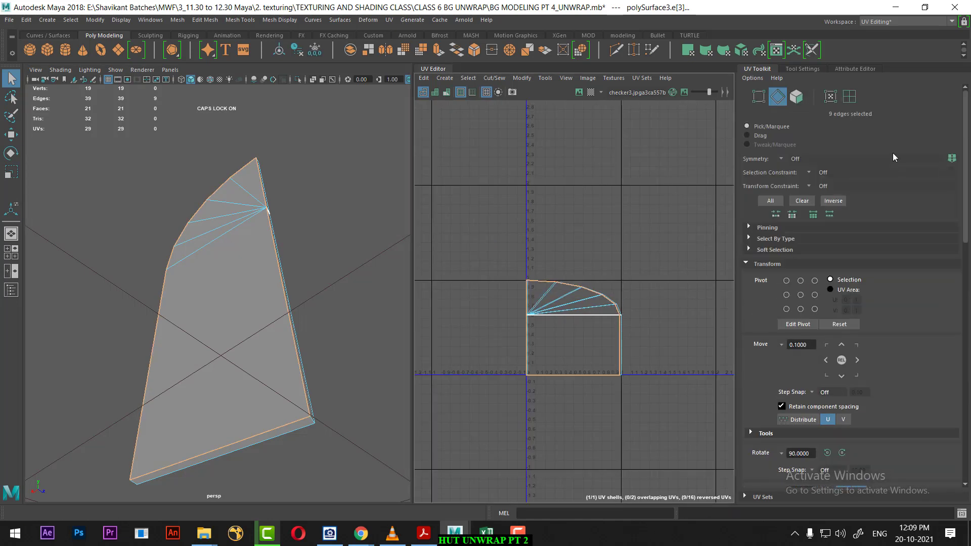
Step: Move the lower rectangular UV shell apart from the arched shell
{"action": "left_click", "coordinate": [850, 96]}
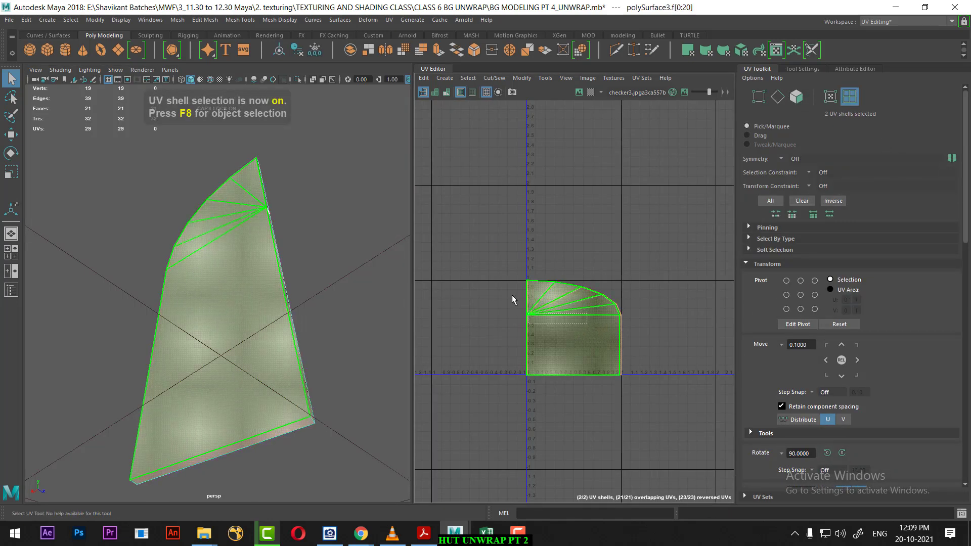
{"action": "left_click_drag", "start_coordinate": [525, 261], "coordinate": [567, 306]}
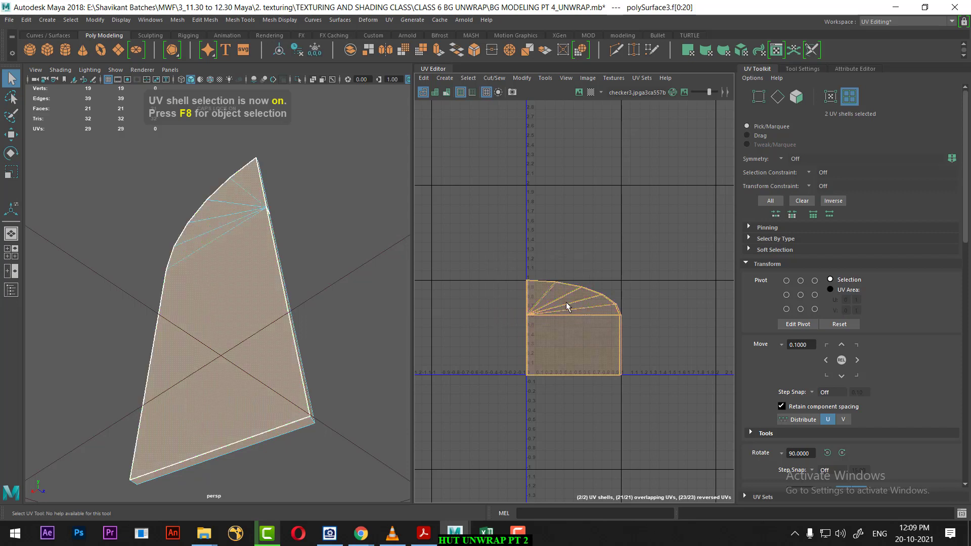
{"action": "left_click", "coordinate": [591, 316]}
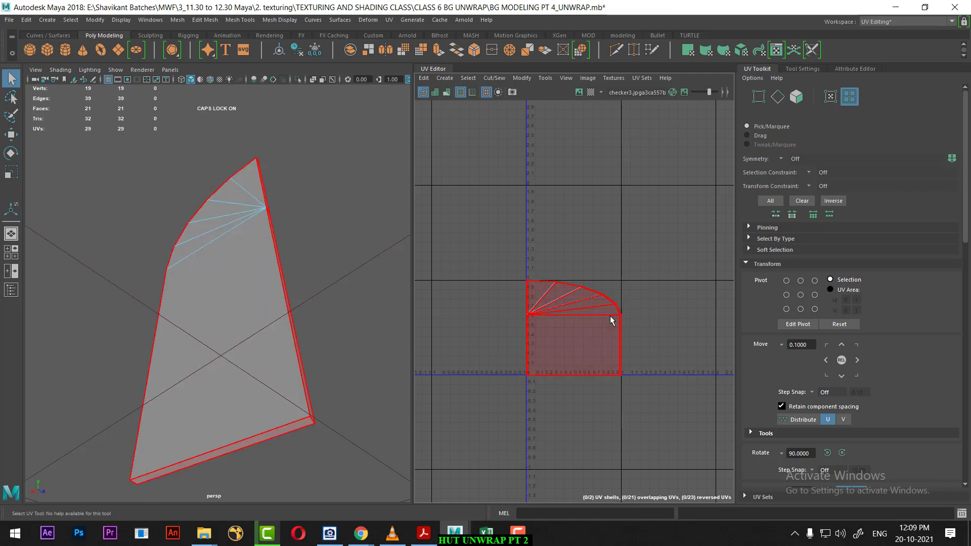
{"action": "key", "text": "w"}
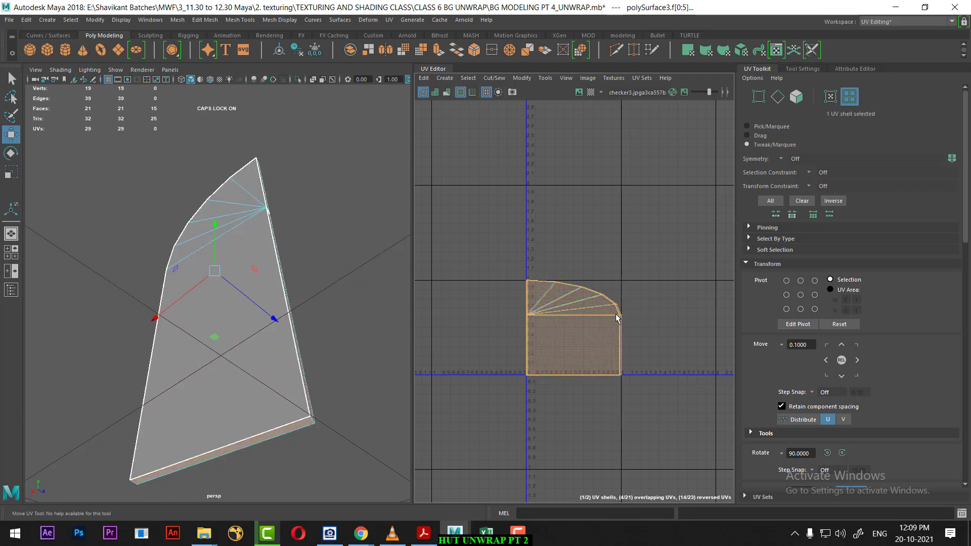
{"action": "mouse_move", "coordinate": [616, 318]}
{"action": "left_mouse_down"}
{"action": "mouse_move", "coordinate": [514, 305]}
{"action": "mouse_move", "coordinate": [621, 186]}
{"action": "mouse_move", "coordinate": [632, 220]}
{"action": "left_mouse_up"}
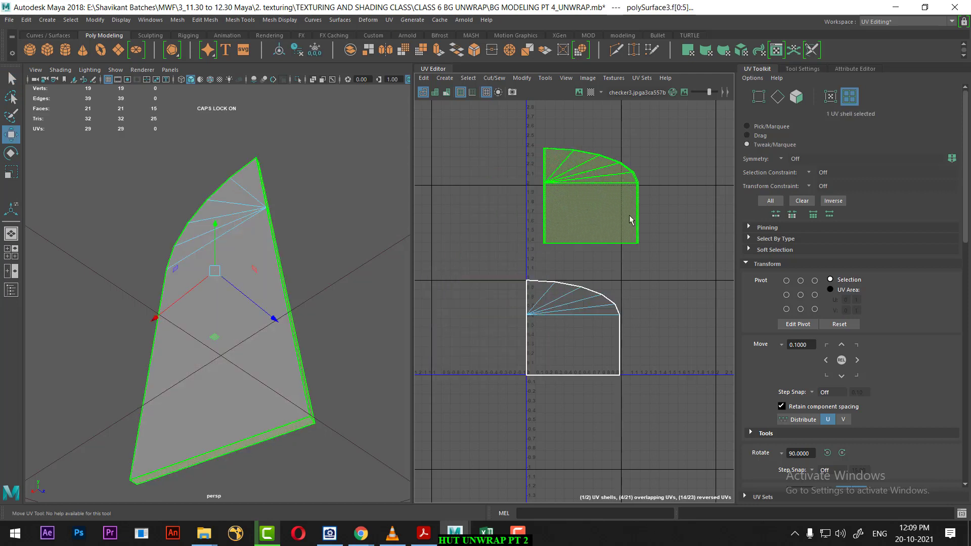
{"action": "scroll", "coordinate": [633, 311], "scroll_direction": "up", "scroll_amount": 1}
Step: Unfold the lower UV shell into a clean rectangle
{"action": "left_click", "coordinate": [592, 354]}
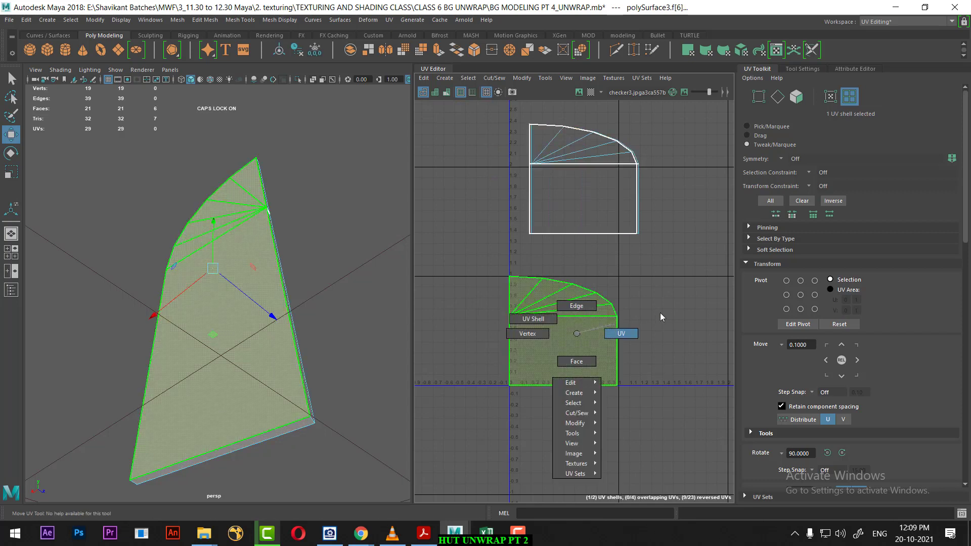
{"action": "right_click_drag", "start_coordinate": [574, 332], "coordinate": [653, 316]}
{"action": "left_click_drag", "start_coordinate": [660, 361], "coordinate": [505, 414]}
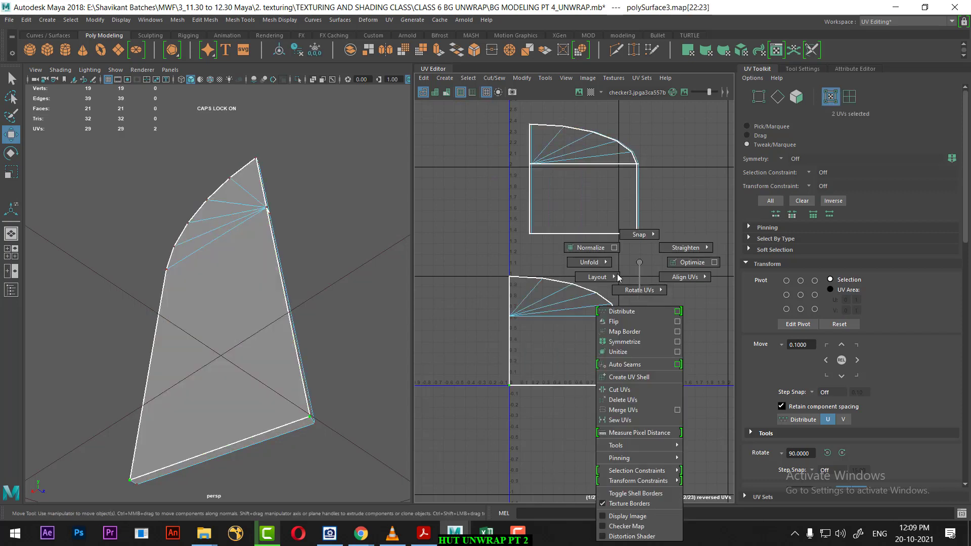
{"action": "right_click_drag", "start_coordinate": [638, 292], "coordinate": [600, 266], "text": "shift"}
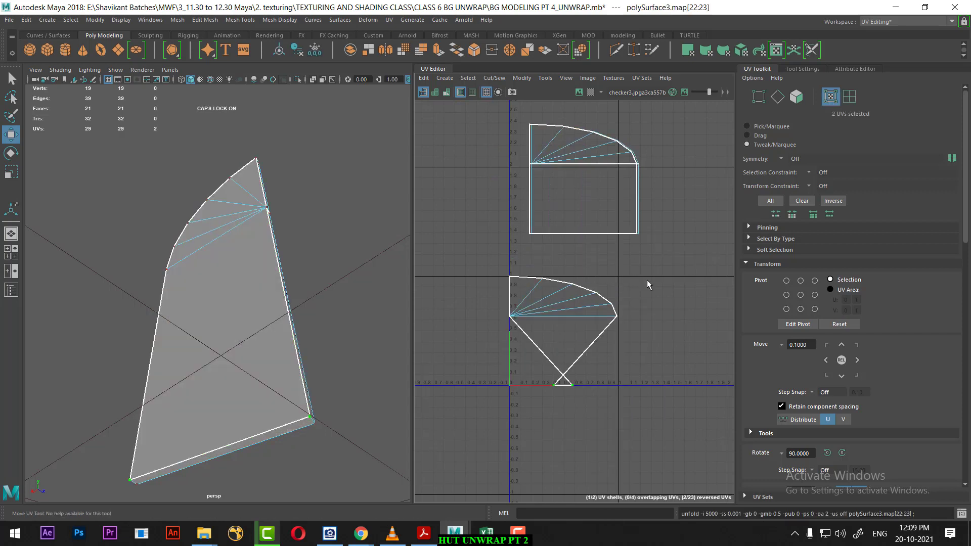
{"action": "right_click_drag", "start_coordinate": [652, 281], "coordinate": [654, 251], "text": "shift"}
Step: Unfold the upper shell into a tall narrow strip and frame both shells
{"action": "mouse_move", "coordinate": [666, 223]}
{"action": "left_mouse_down"}
{"action": "mouse_move", "coordinate": [499, 268]}
{"action": "mouse_move", "coordinate": [503, 253]}
{"action": "left_mouse_up"}
{"action": "right_click_drag", "start_coordinate": [674, 215], "coordinate": [624, 236], "text": "shift"}
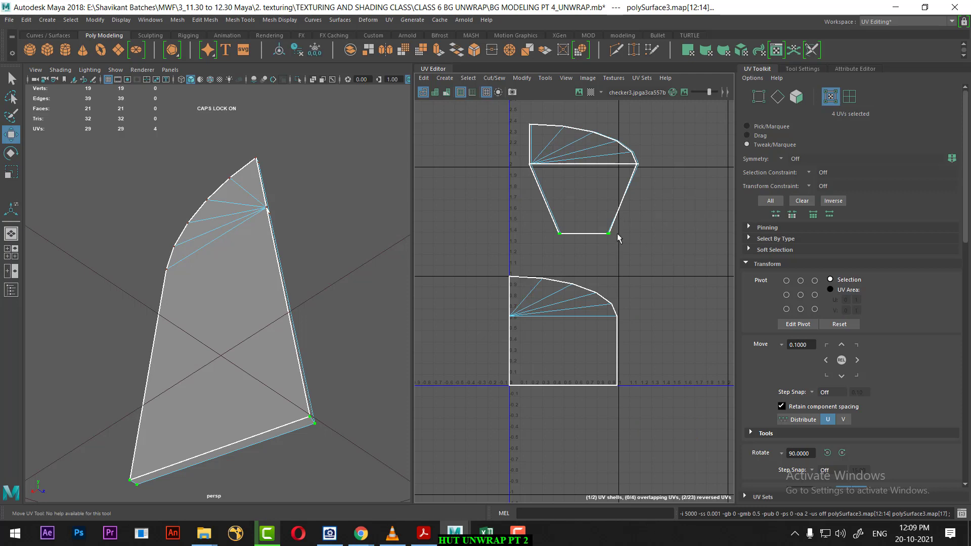
{"action": "right_click_drag", "start_coordinate": [621, 234], "coordinate": [628, 248], "text": "shift"}
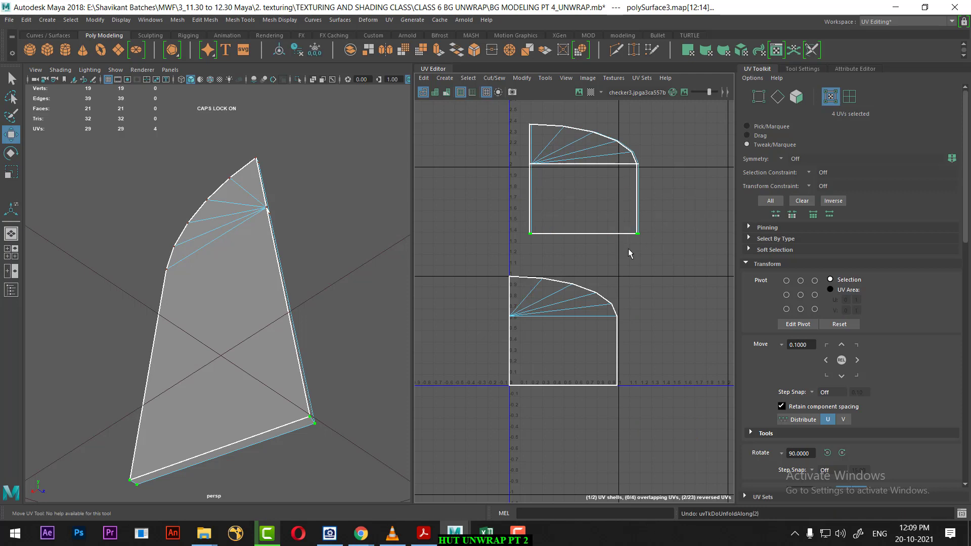
{"action": "middle_click_drag", "start_coordinate": [629, 248], "coordinate": [629, 269], "text": "alt"}
{"action": "left_click_drag", "start_coordinate": [506, 129], "coordinate": [688, 267]}
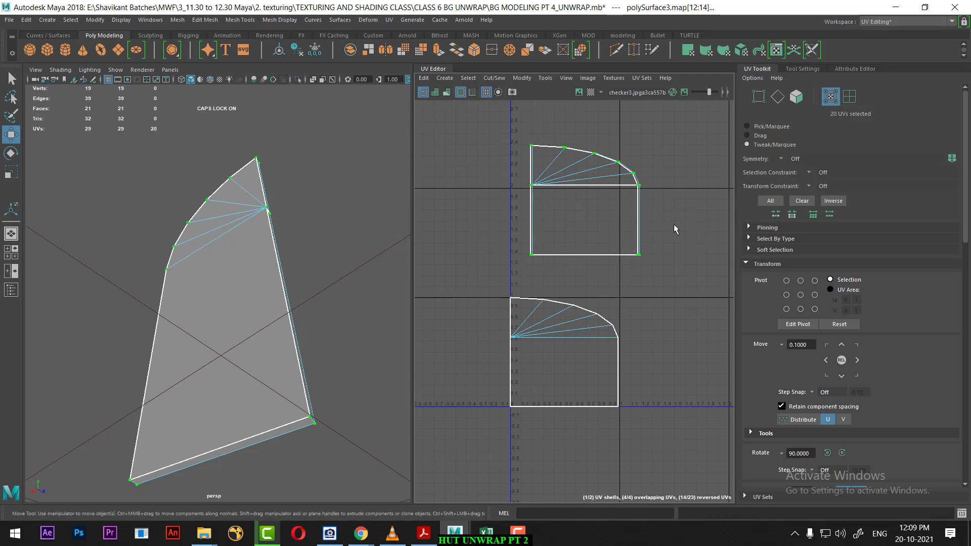
{"action": "right_click_drag", "start_coordinate": [590, 190], "coordinate": [538, 169], "text": "shift"}
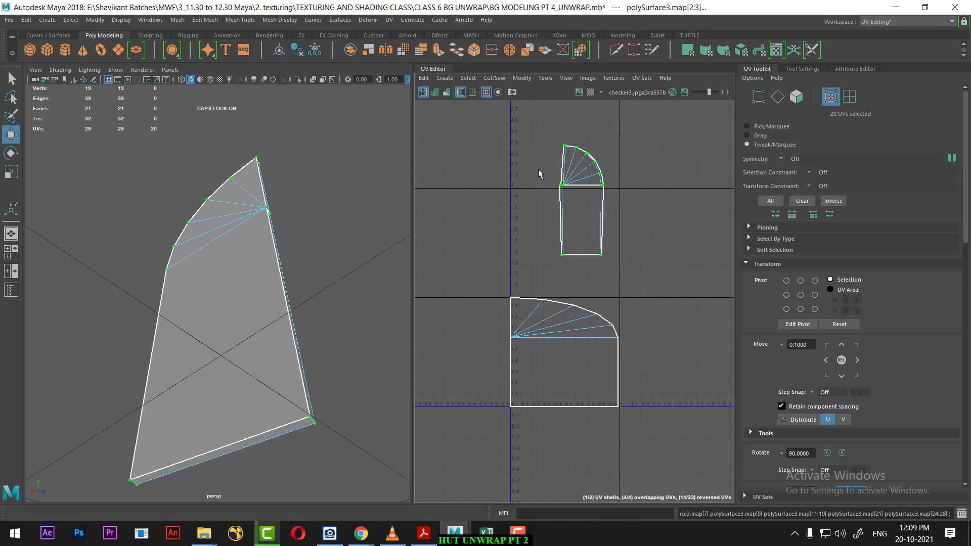
{"action": "scroll", "coordinate": [596, 219], "scroll_direction": "up", "scroll_amount": 2}
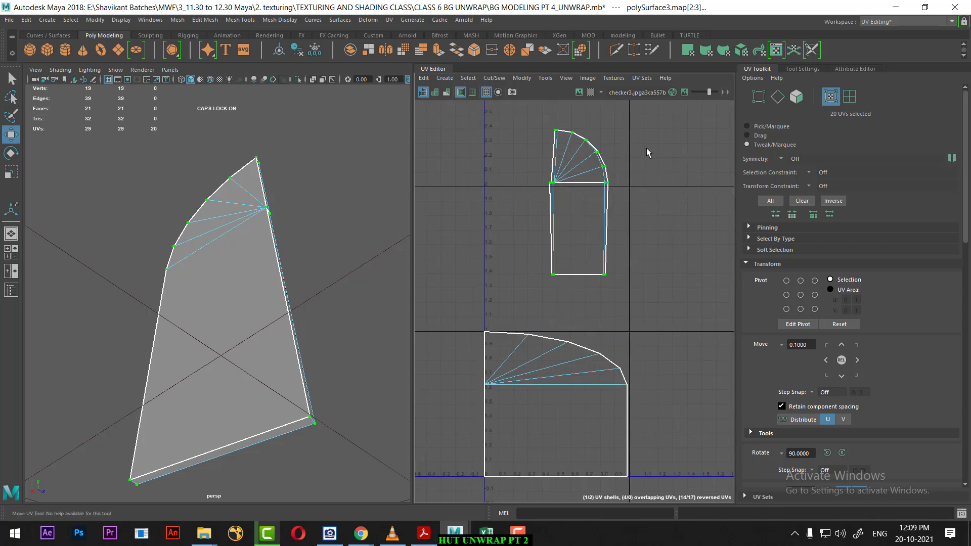
{"action": "right_click_drag", "start_coordinate": [647, 149], "coordinate": [517, 174], "text": "shift"}
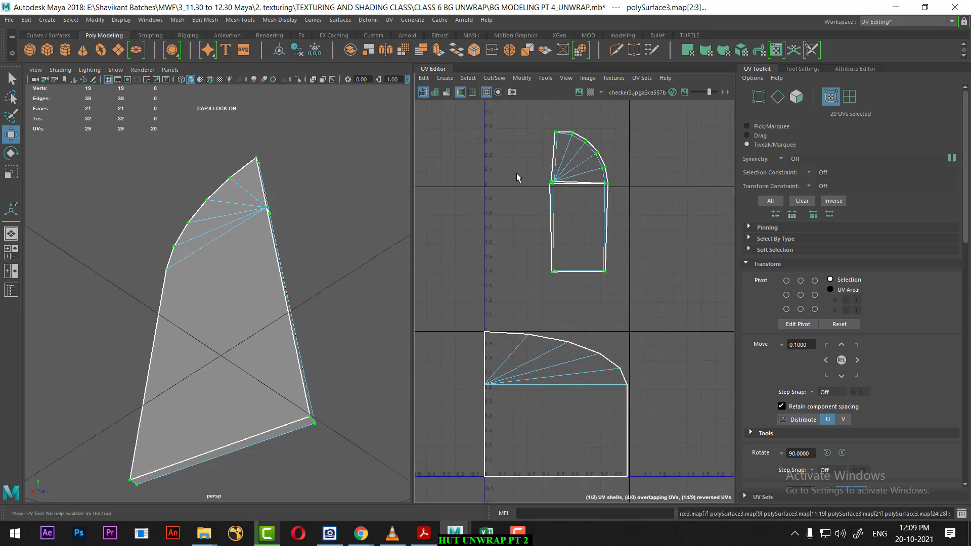
{"action": "middle_click_drag", "start_coordinate": [567, 327], "coordinate": [588, 233], "text": "alt"}
Step: Unfold the lower shell along V, then undo that vertical stretch
{"action": "left_click_drag", "start_coordinate": [464, 195], "coordinate": [672, 432]}
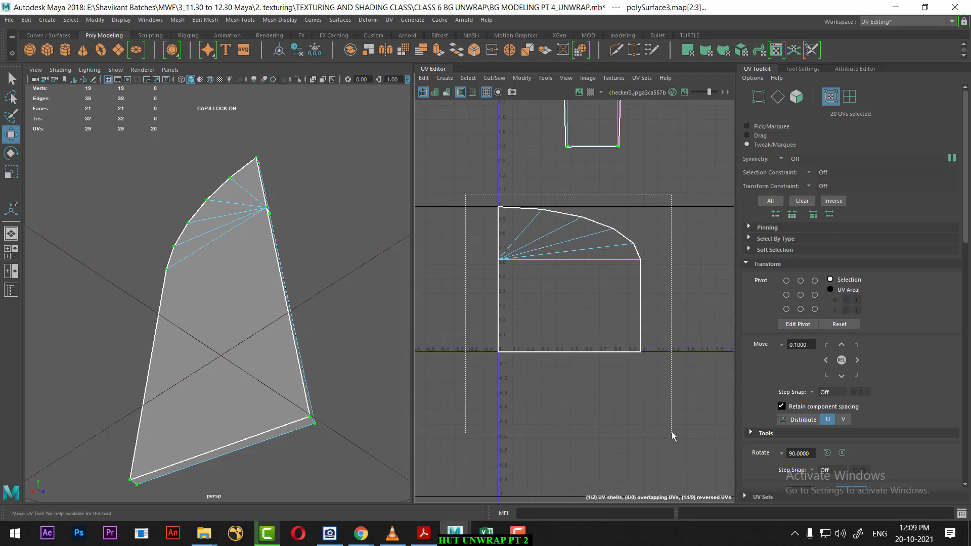
{"action": "right_click_drag", "start_coordinate": [664, 239], "coordinate": [557, 260], "text": "shift"}
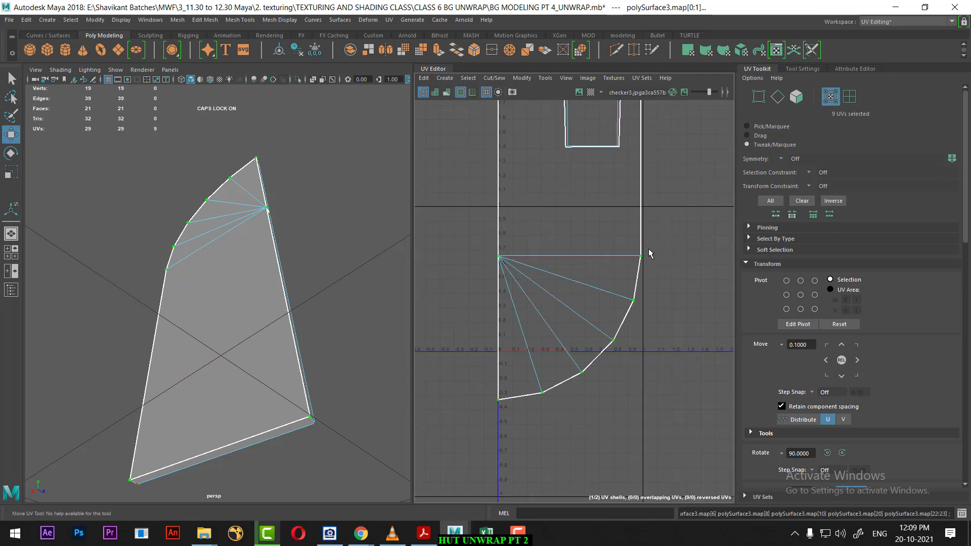
{"action": "right_click_drag", "start_coordinate": [642, 332], "coordinate": [611, 272], "text": "alt"}
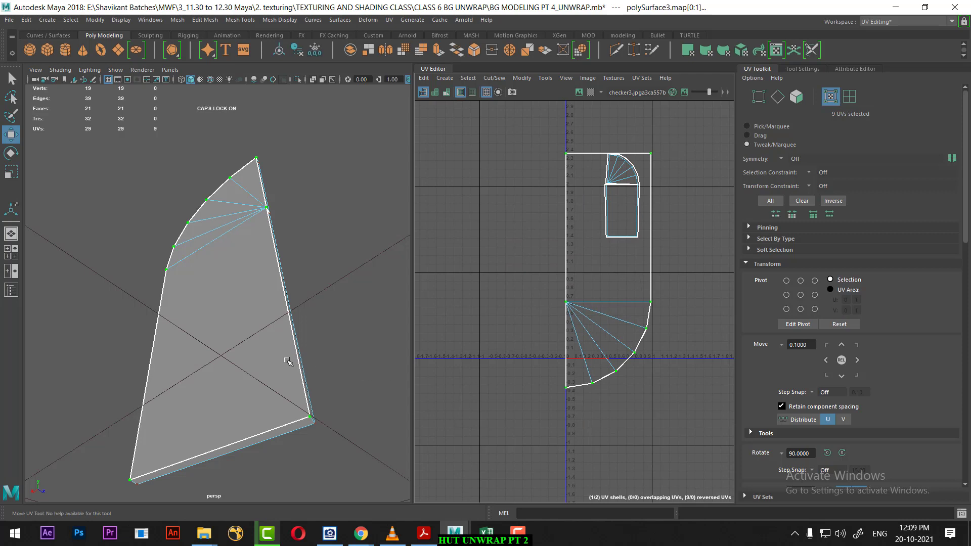
{"action": "left_click_drag", "start_coordinate": [288, 361], "coordinate": [334, 361], "text": "alt"}
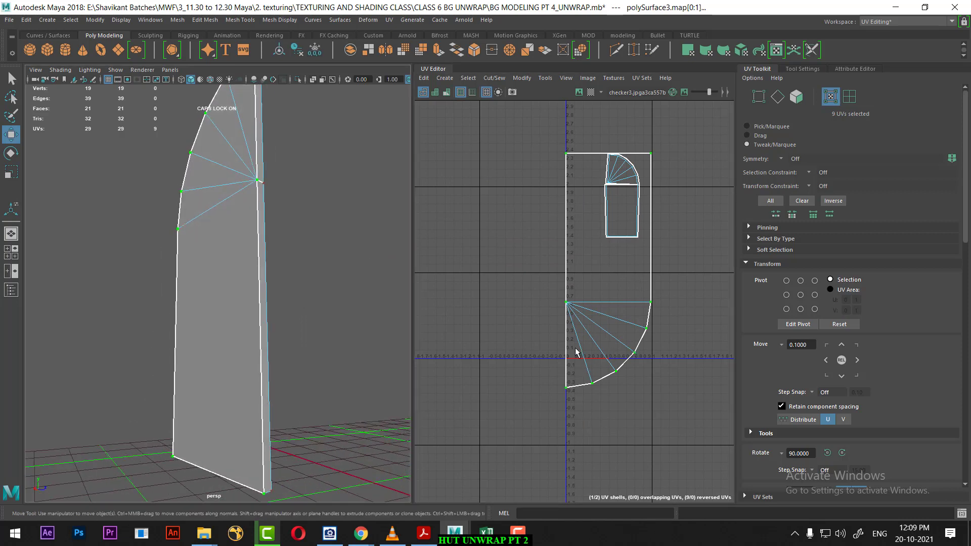
{"action": "key", "text": "ctrl+z"}
{"action": "middle_click_drag", "start_coordinate": [567, 310], "coordinate": [531, 314], "text": "alt"}
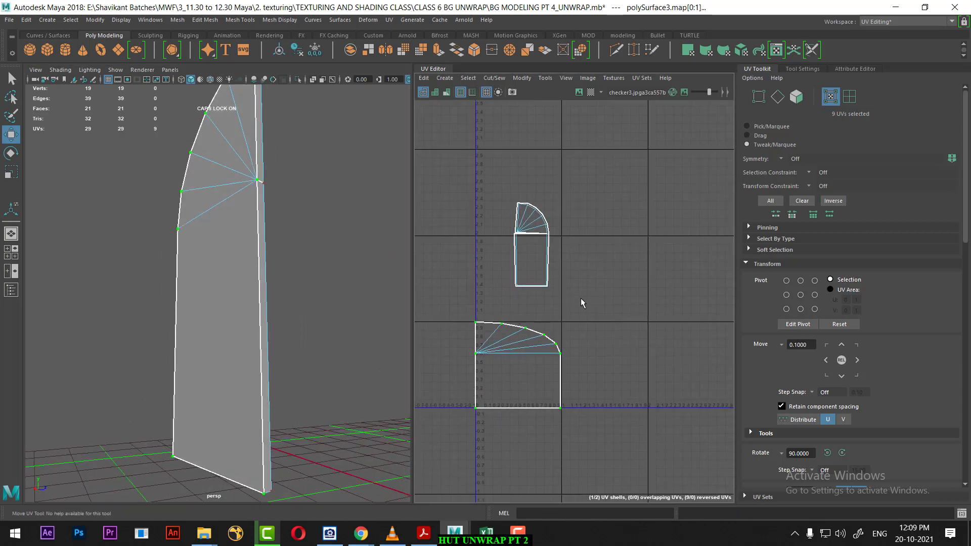
Step: Maximise the UV Editor, turn on shaded UVs, and select the blue and red shells
{"action": "key", "text": "ctrl+space"}
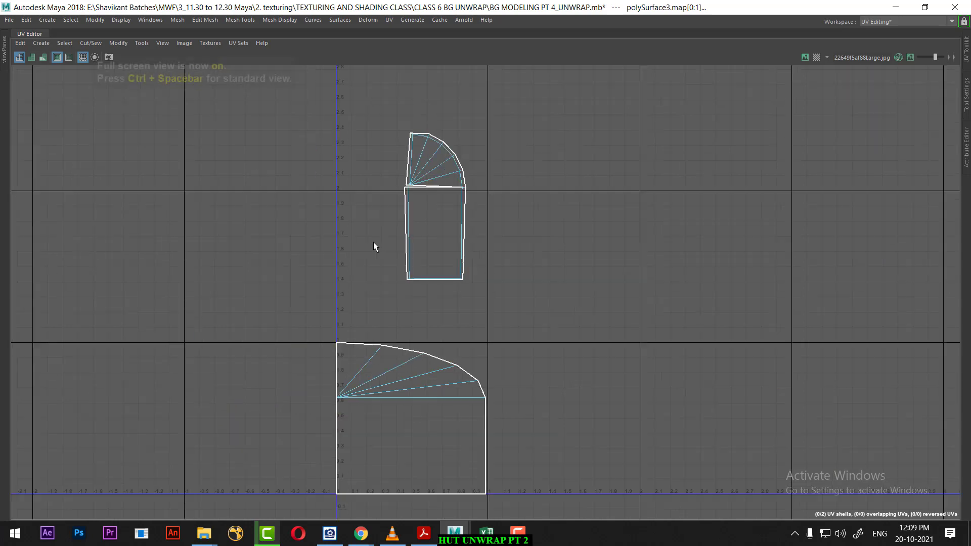
{"action": "key", "text": "ctrl+space"}
{"action": "key", "text": "ctrl+space"}
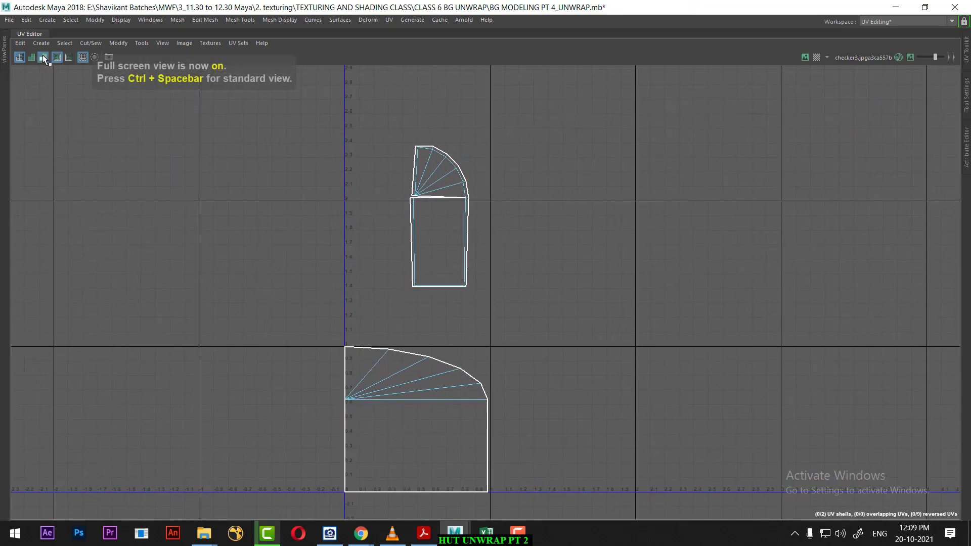
{"action": "left_click", "coordinate": [43, 57]}
{"action": "left_click", "coordinate": [39, 57]}
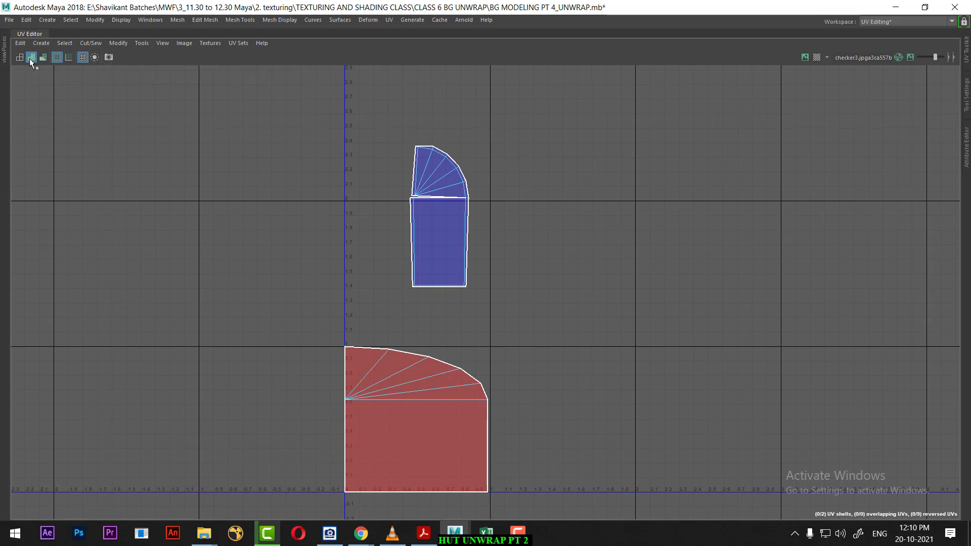
{"action": "left_click_drag", "start_coordinate": [512, 121], "coordinate": [357, 309]}
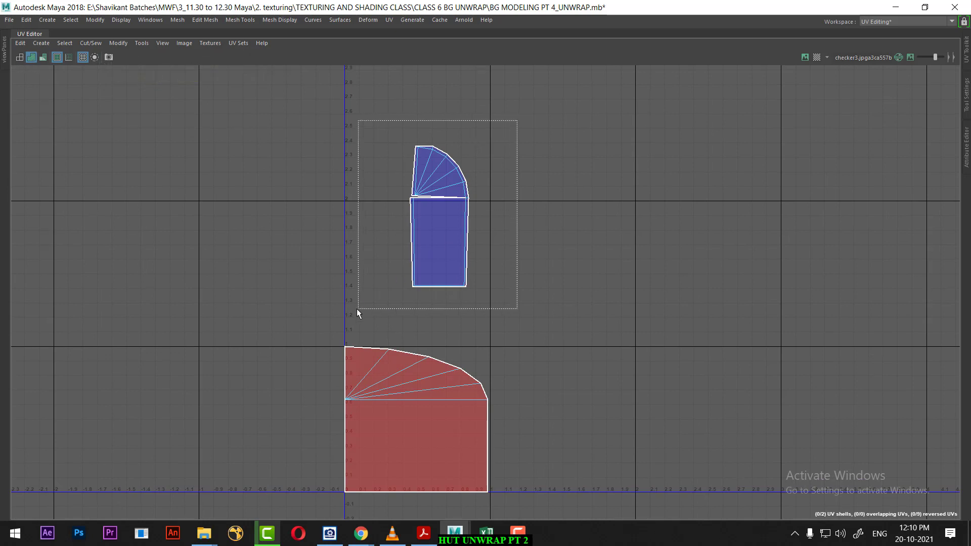
{"action": "left_click_drag", "start_coordinate": [526, 325], "coordinate": [340, 512]}
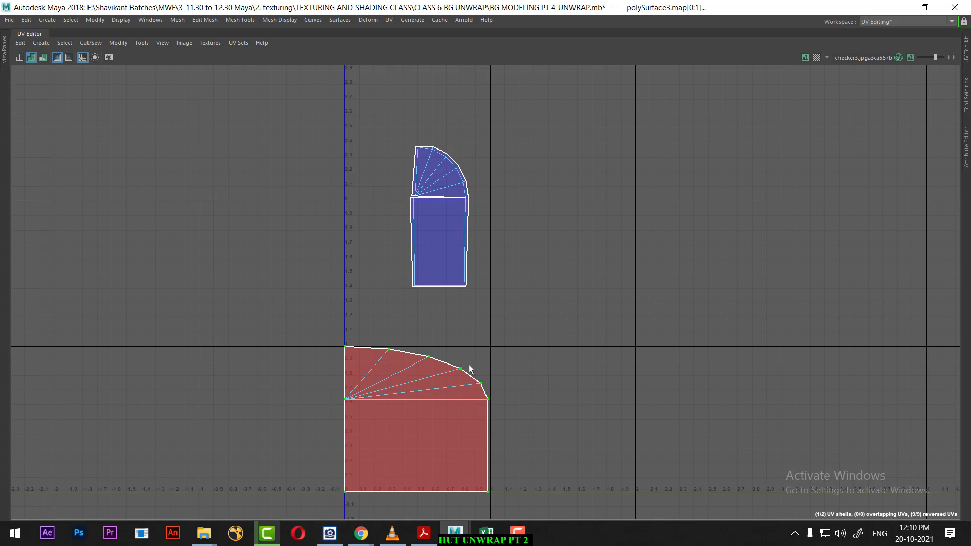
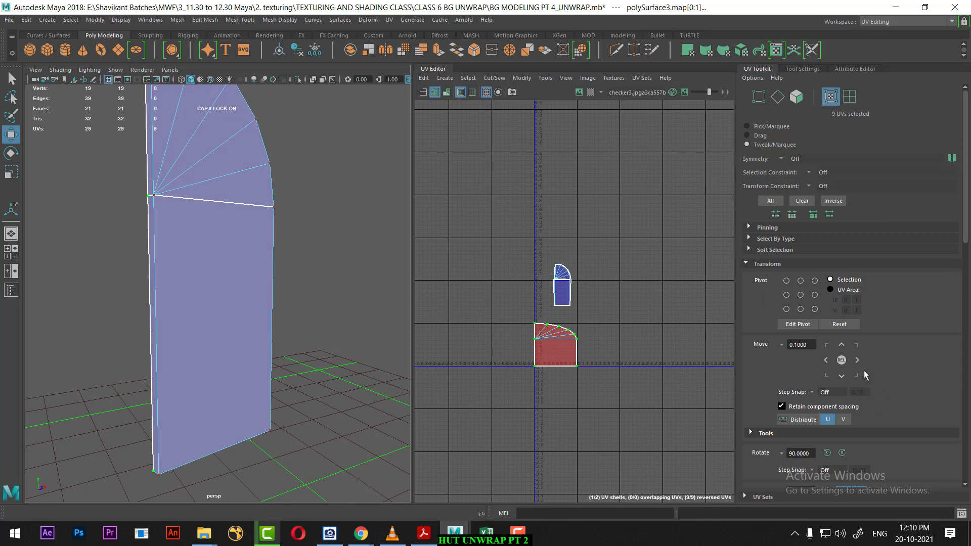
Step: Flip the reversed lower UV shell of the board the right way round
{"action": "scroll", "coordinate": [903, 382], "scroll_direction": "down", "scroll_amount": 2}
{"action": "scroll", "coordinate": [889, 395], "scroll_direction": "down", "scroll_amount": 1}
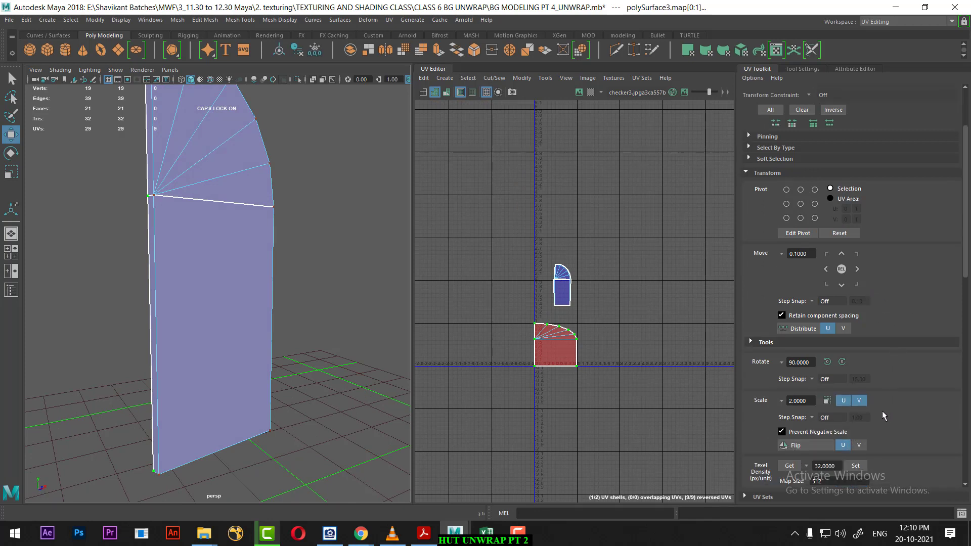
{"action": "left_click", "coordinate": [807, 450]}
{"action": "scroll", "coordinate": [582, 309], "scroll_direction": "up", "scroll_amount": 2}
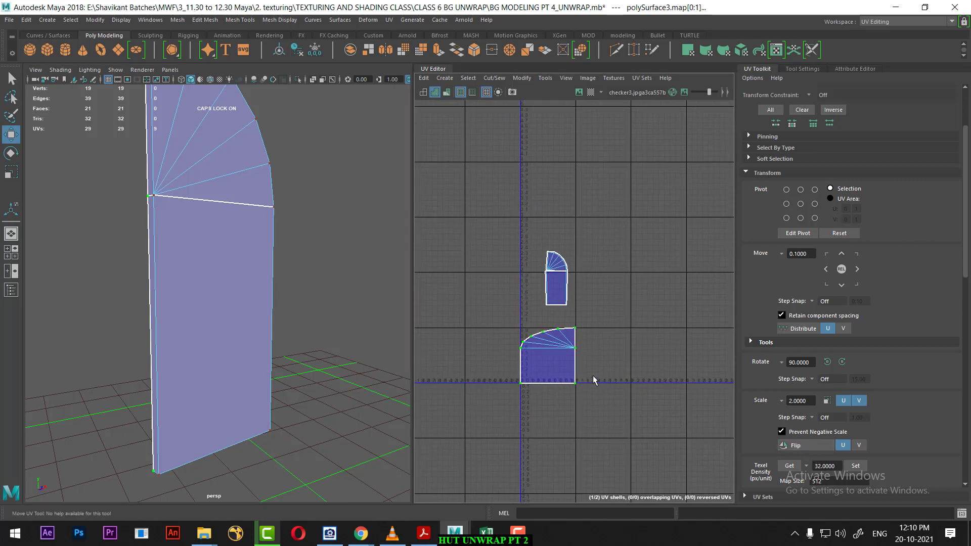
{"action": "scroll", "coordinate": [595, 384], "scroll_direction": "up", "scroll_amount": 1}
{"action": "scroll", "coordinate": [593, 420], "scroll_direction": "up", "scroll_amount": 2}
Step: Select all the lower shell's UVs and scale it narrower in U to match the other shell
{"action": "left_click_drag", "start_coordinate": [669, 354], "coordinate": [496, 441]}
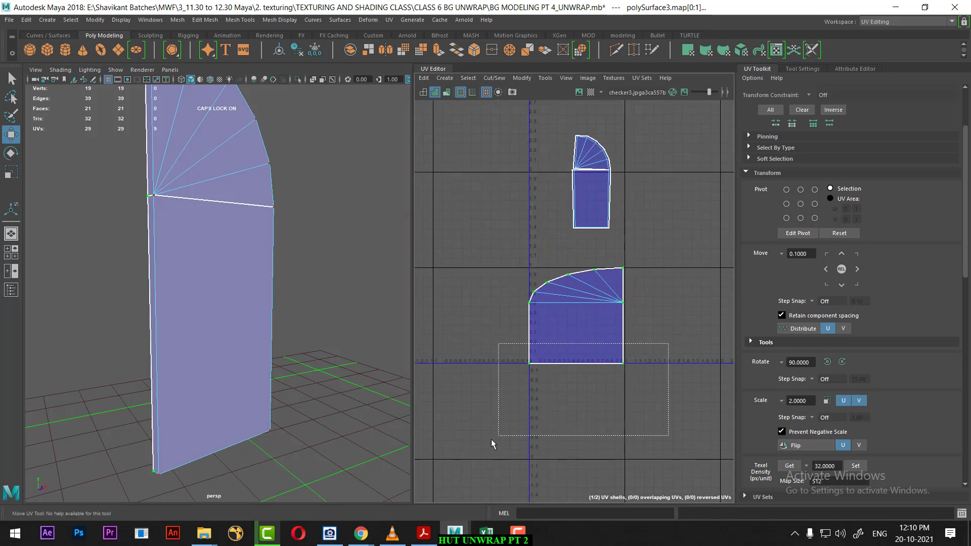
{"action": "left_click_drag", "start_coordinate": [656, 256], "coordinate": [523, 407]}
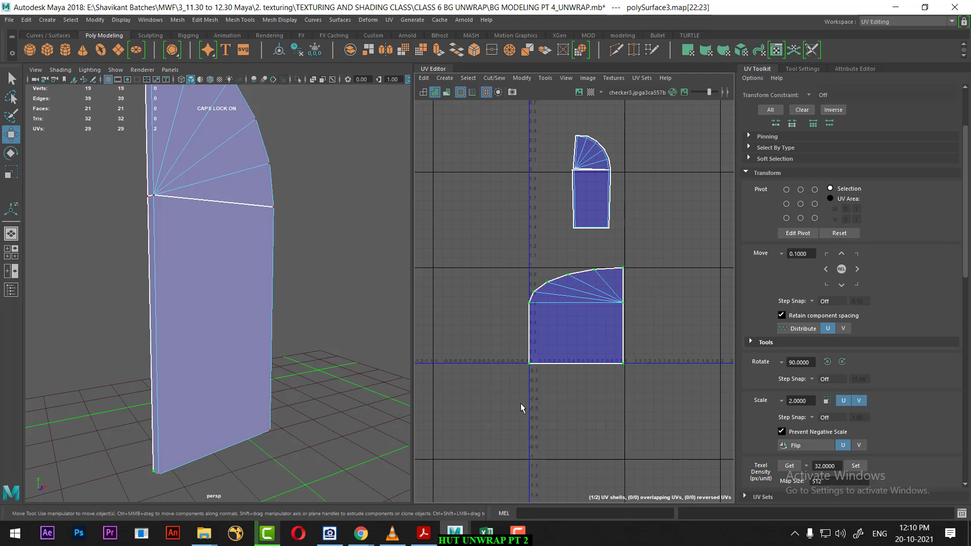
{"action": "right_click_drag", "start_coordinate": [679, 257], "coordinate": [531, 230], "text": "shift"}
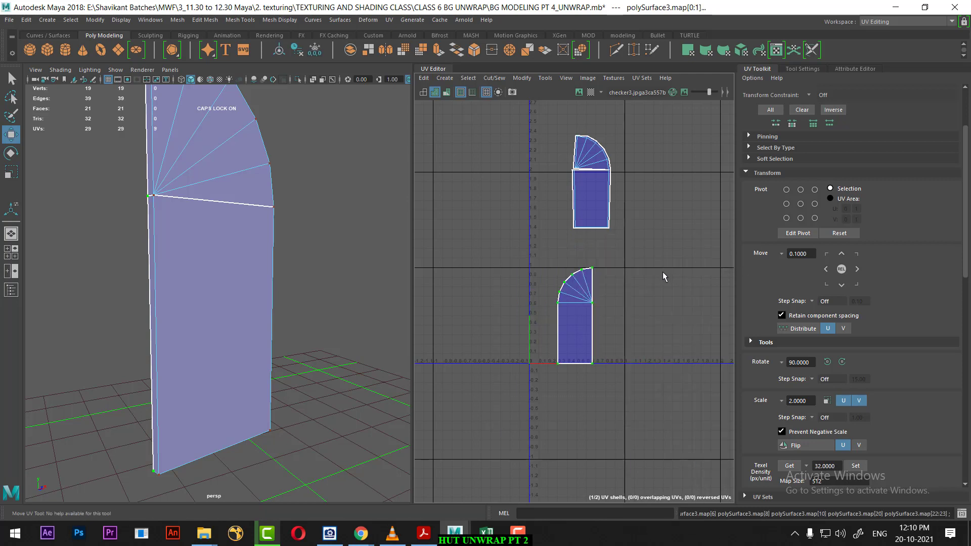
{"action": "right_click_drag", "start_coordinate": [620, 262], "coordinate": [572, 287], "text": "shift"}
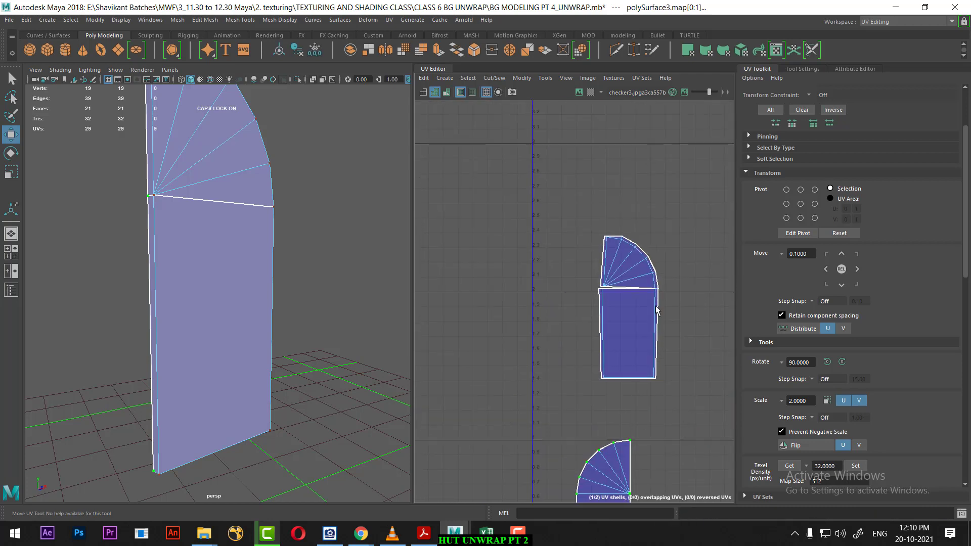
{"action": "scroll", "coordinate": [609, 293], "scroll_direction": "up", "scroll_amount": 5}
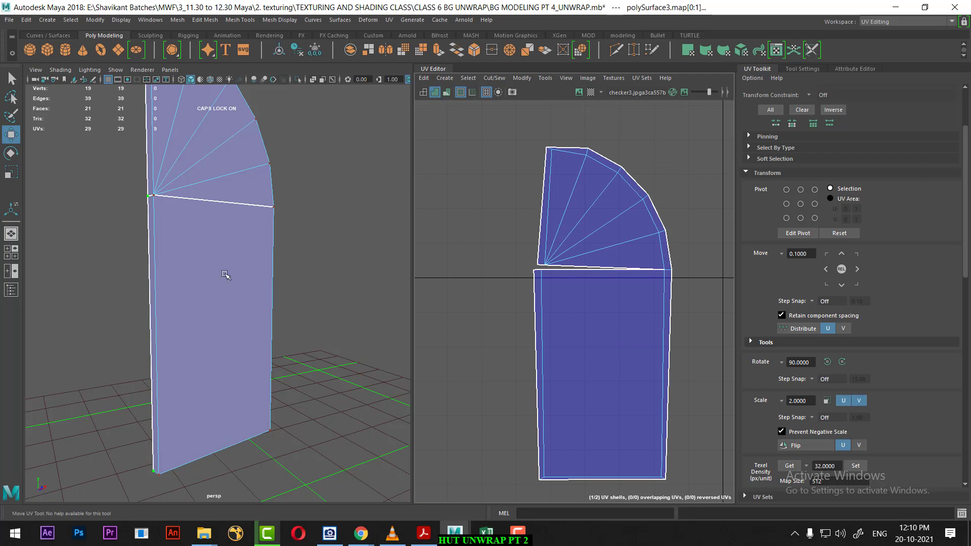
{"action": "mouse_move", "coordinate": [188, 256]}
{"action": "left_mouse_down", "text": "alt"}
{"action": "mouse_move", "coordinate": [163, 253]}
{"action": "mouse_move", "coordinate": [239, 190]}
{"action": "left_mouse_up", "text": "alt"}
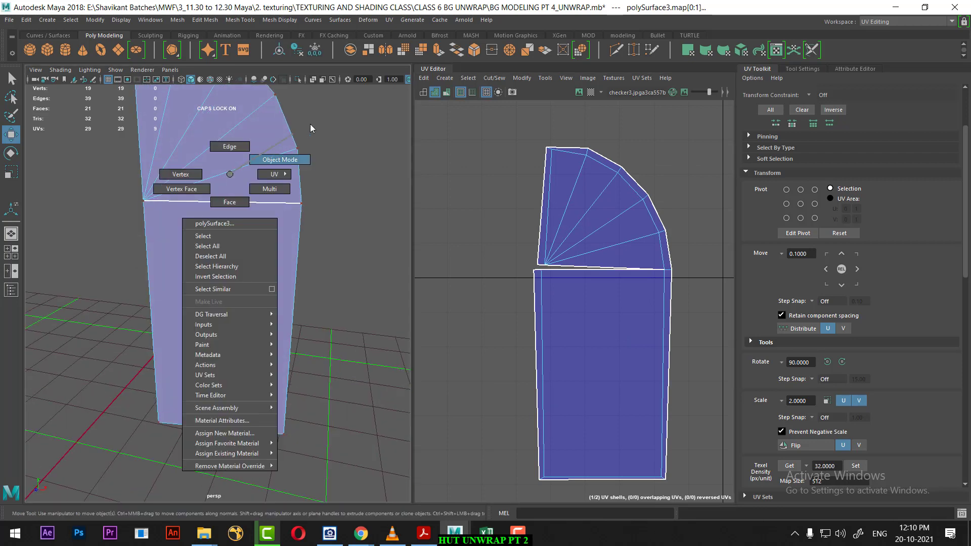
Step: Merge the doubled vertices along the board's fan seam, leaving 18 vertices
{"action": "right_click_drag", "start_coordinate": [226, 172], "coordinate": [279, 159]}
{"action": "left_click", "coordinate": [247, 217]}
{"action": "left_click_drag", "start_coordinate": [248, 217], "coordinate": [260, 210], "text": "alt"}
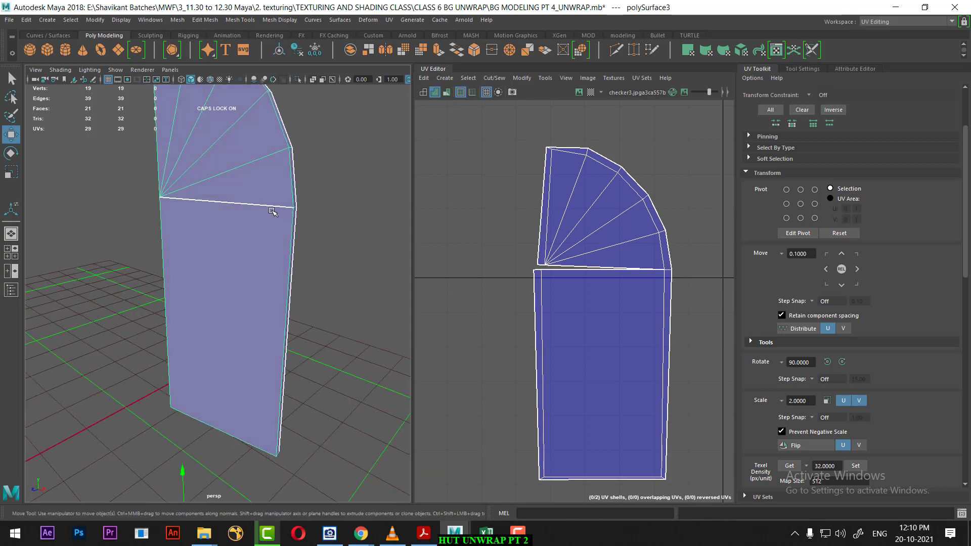
{"action": "left_click_drag", "start_coordinate": [195, 189], "coordinate": [191, 208], "text": "alt"}
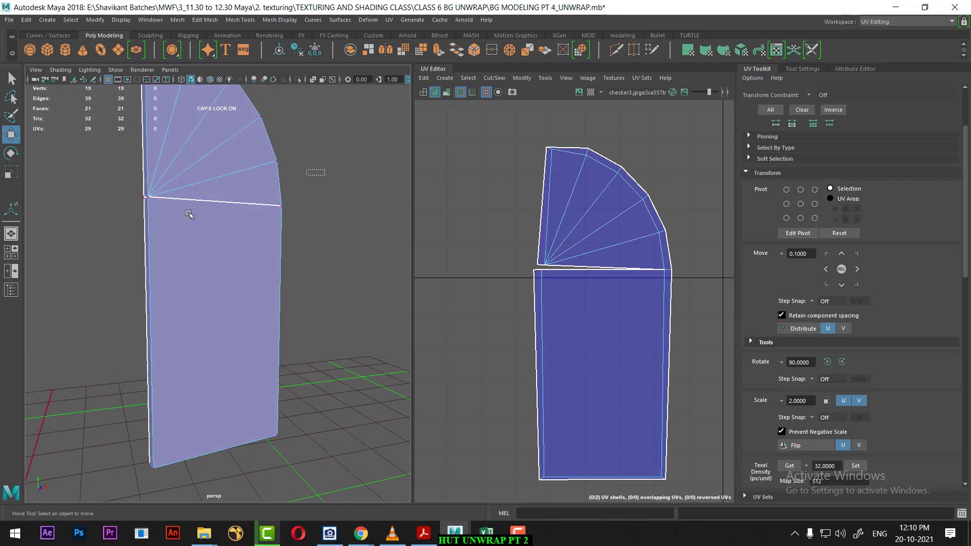
{"action": "left_click_drag", "start_coordinate": [325, 170], "coordinate": [57, 471]}
{"action": "right_click_drag", "start_coordinate": [195, 189], "coordinate": [251, 180], "text": "shift"}
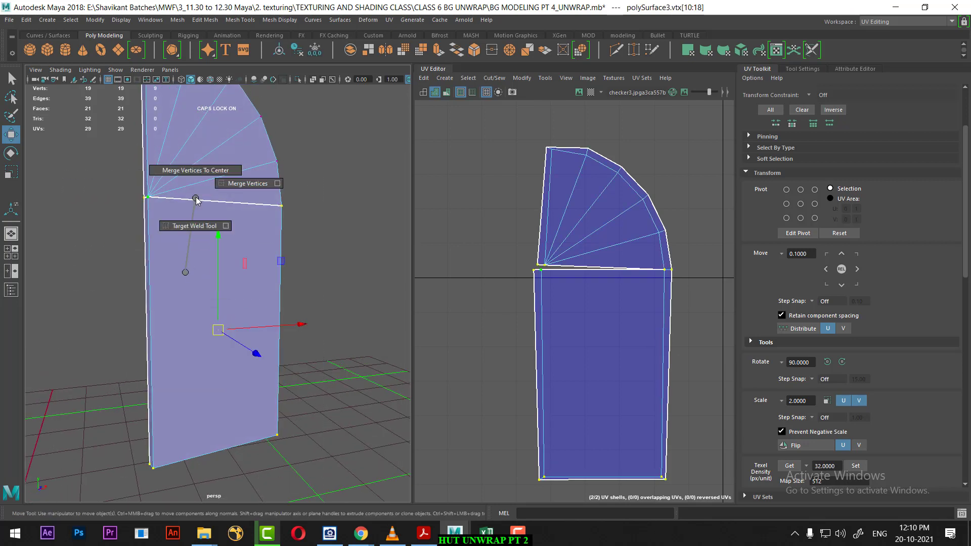
{"action": "right_click_drag", "start_coordinate": [196, 188], "coordinate": [269, 293]}
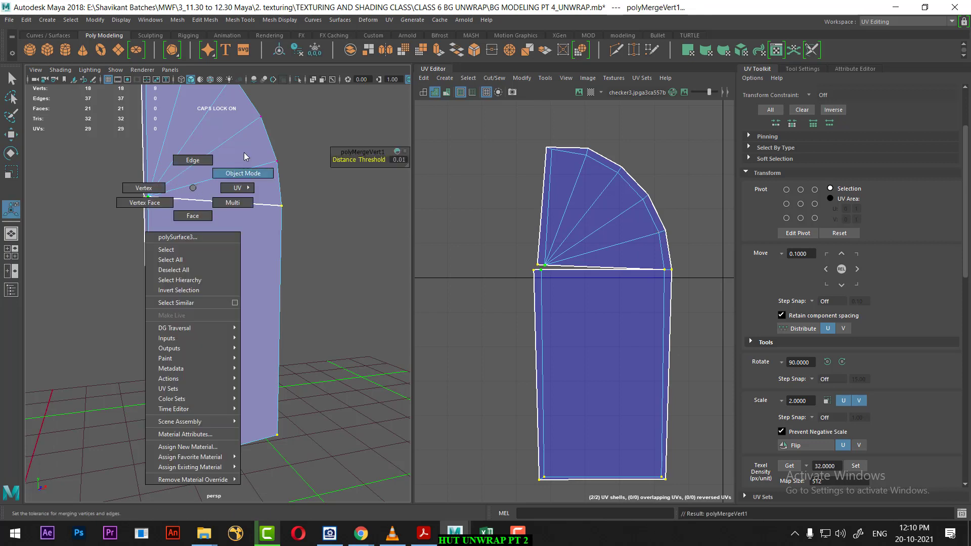
{"action": "mouse_move", "coordinate": [269, 293]}
{"action": "left_mouse_down", "text": "alt"}
{"action": "mouse_move", "coordinate": [245, 275]}
{"action": "mouse_move", "coordinate": [239, 286]}
{"action": "mouse_move", "coordinate": [339, 223]}
{"action": "mouse_move", "coordinate": [386, 221]}
{"action": "left_mouse_up", "text": "alt"}
Step: Check the board in smooth preview, then select the UV edge shared by both pieces
{"action": "key", "text": "3"}
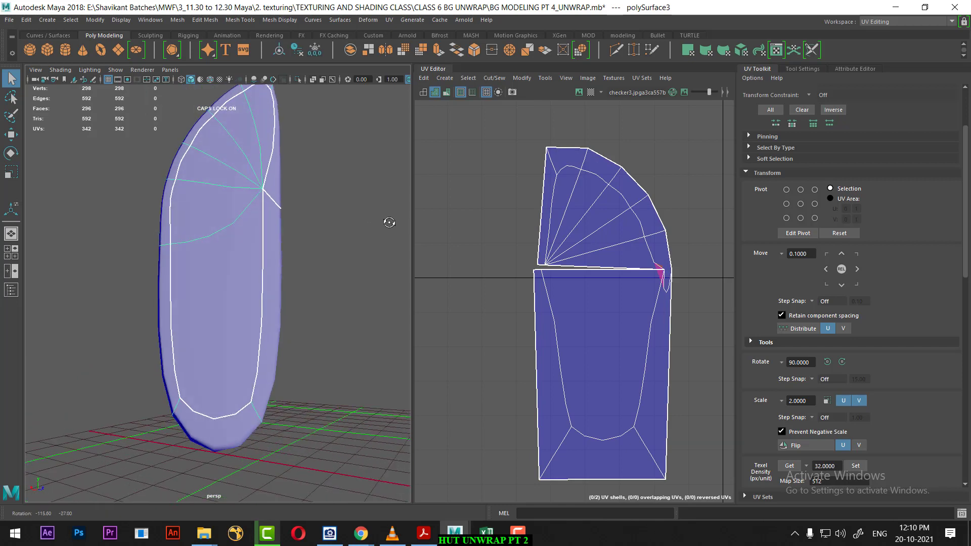
{"action": "key", "text": "1"}
{"action": "right_click_drag", "start_coordinate": [522, 237], "coordinate": [568, 228]}
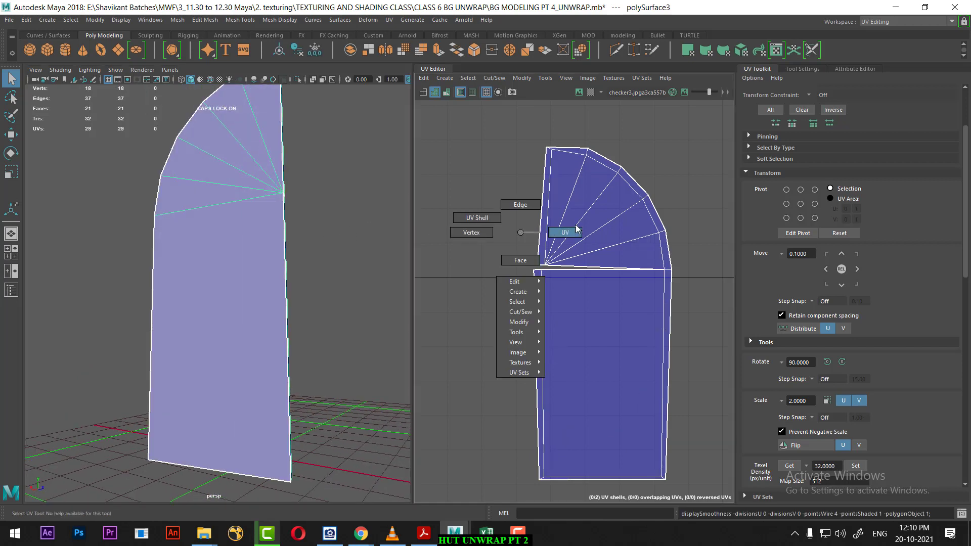
{"action": "scroll", "coordinate": [581, 347], "scroll_direction": "up", "scroll_amount": 3}
{"action": "scroll", "coordinate": [582, 347], "scroll_direction": "up", "scroll_amount": 2}
{"action": "scroll", "coordinate": [595, 332], "scroll_direction": "up", "scroll_amount": 2}
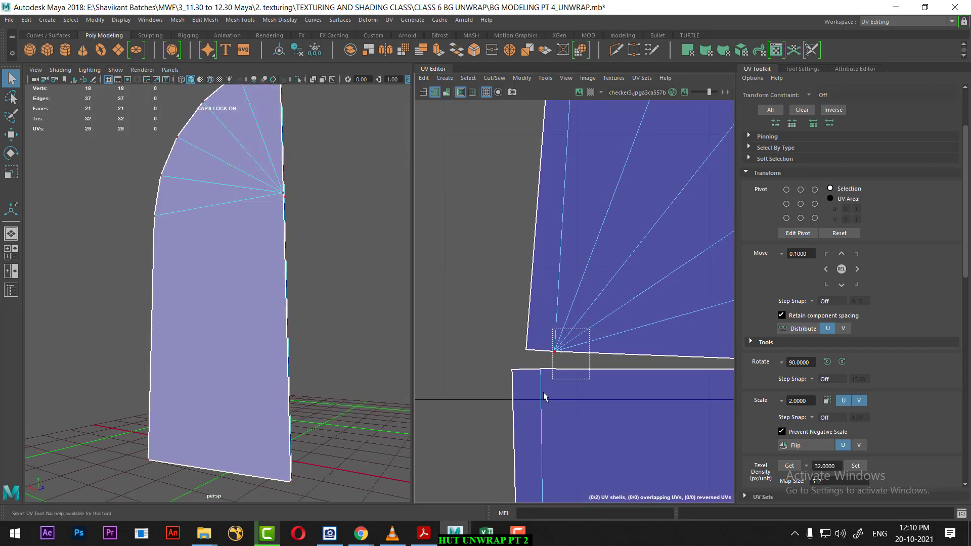
{"action": "left_click_drag", "start_coordinate": [590, 329], "coordinate": [539, 397]}
{"action": "scroll", "coordinate": [505, 329], "scroll_direction": "down", "scroll_amount": 2}
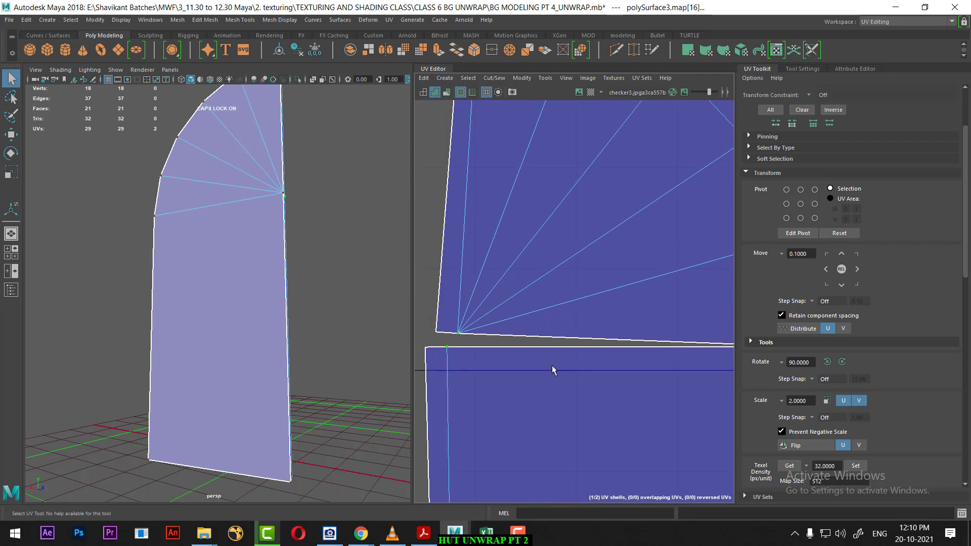
{"action": "left_click", "coordinate": [612, 299]}
{"action": "scroll", "coordinate": [612, 299], "scroll_direction": "down", "scroll_amount": 2}
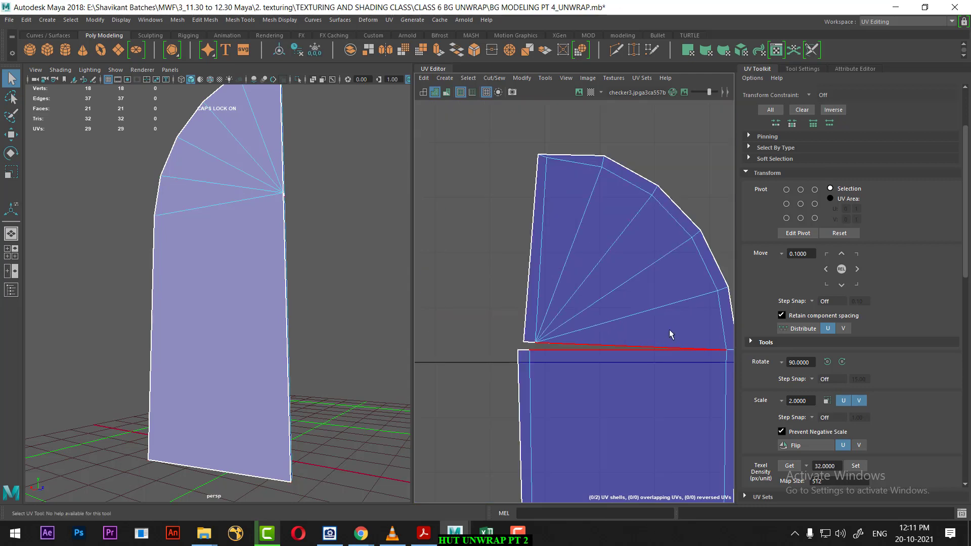
{"action": "left_click", "coordinate": [641, 343]}
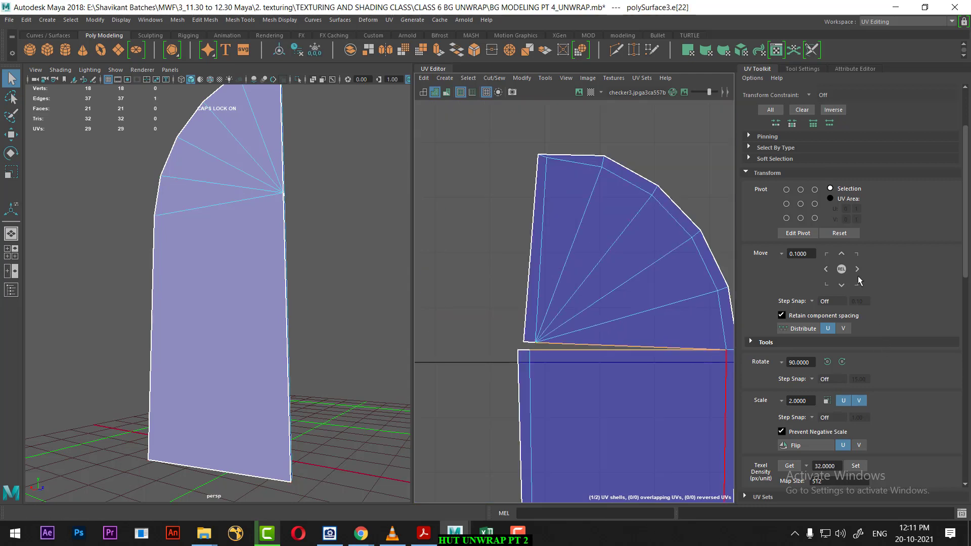
Step: Sew the fan shell's bottom edges onto the board body, reducing the UVs to 27
{"action": "scroll", "coordinate": [871, 348], "scroll_direction": "down", "scroll_amount": 2}
{"action": "scroll", "coordinate": [897, 357], "scroll_direction": "down", "scroll_amount": 3}
{"action": "scroll", "coordinate": [885, 367], "scroll_direction": "down", "scroll_amount": 1}
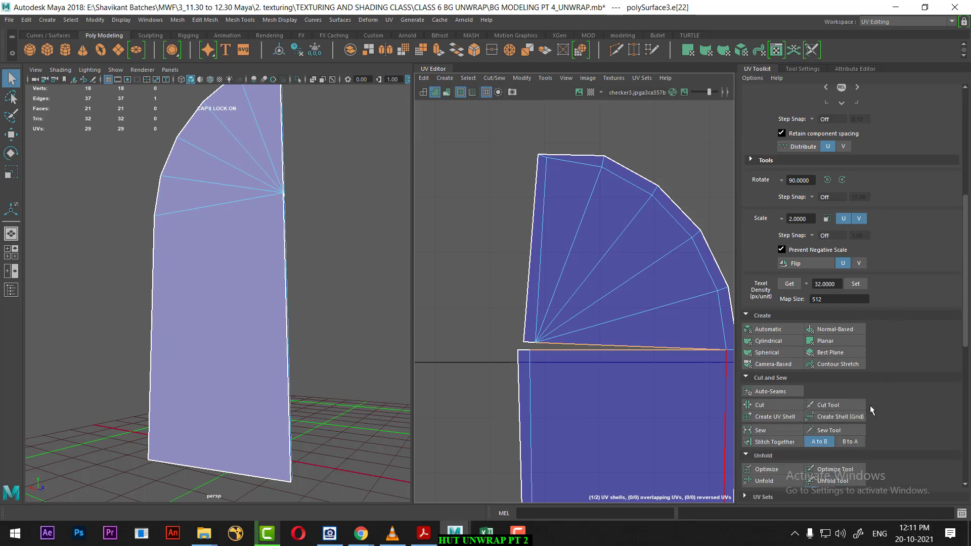
{"action": "left_click", "coordinate": [830, 431]}
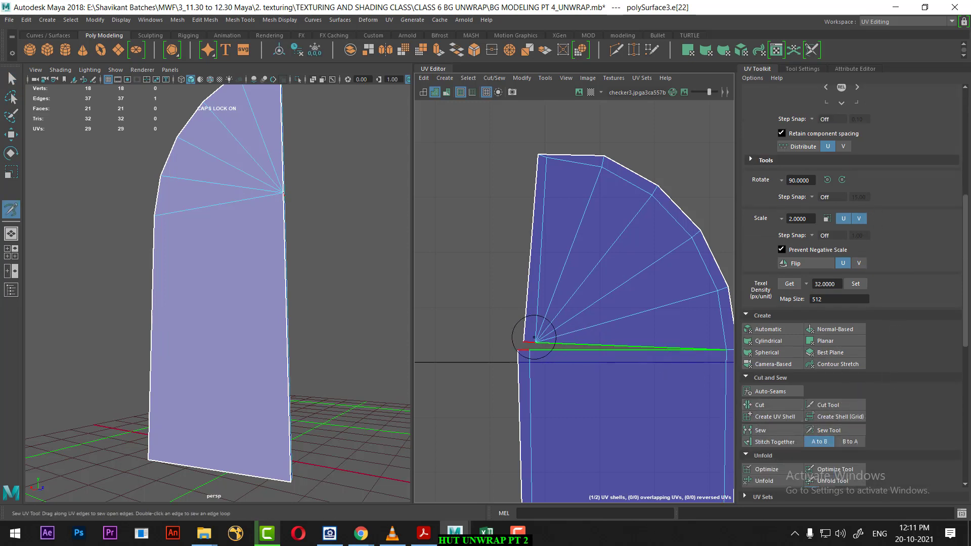
{"action": "left_click", "coordinate": [587, 346]}
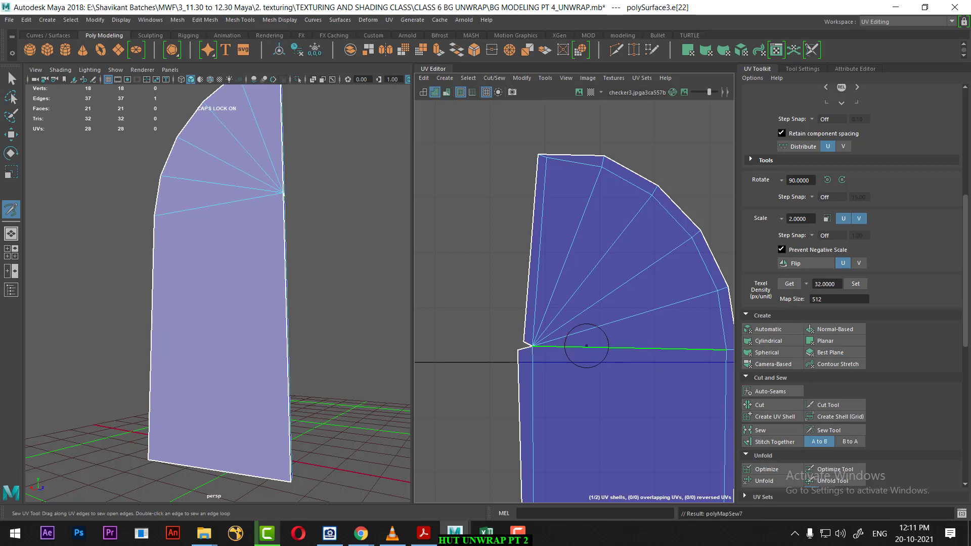
{"action": "left_click", "coordinate": [529, 346]}
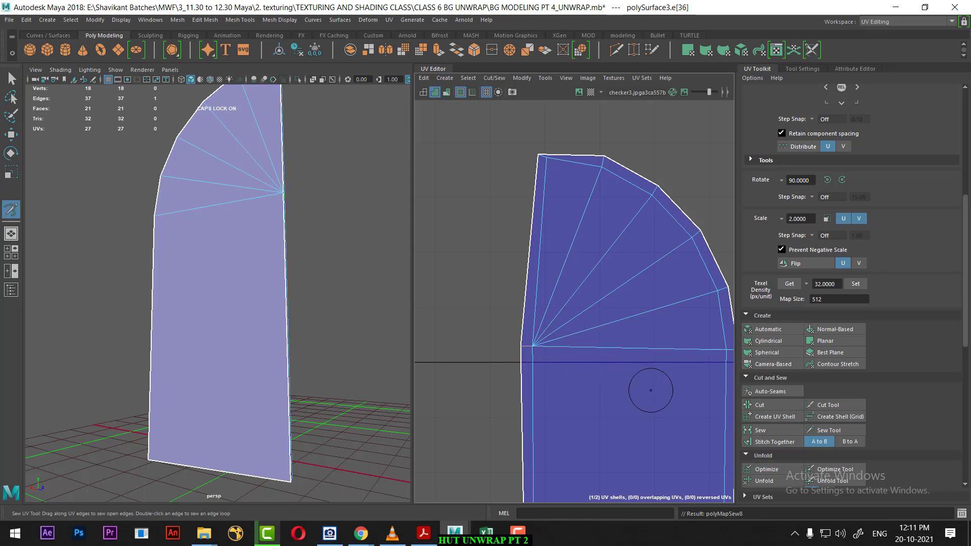
{"action": "scroll", "coordinate": [650, 390], "scroll_direction": "down", "scroll_amount": 2}
{"action": "middle_click_drag", "start_coordinate": [590, 321], "coordinate": [594, 243], "text": "alt"}
{"action": "scroll", "coordinate": [549, 282], "scroll_direction": "up", "scroll_amount": 2}
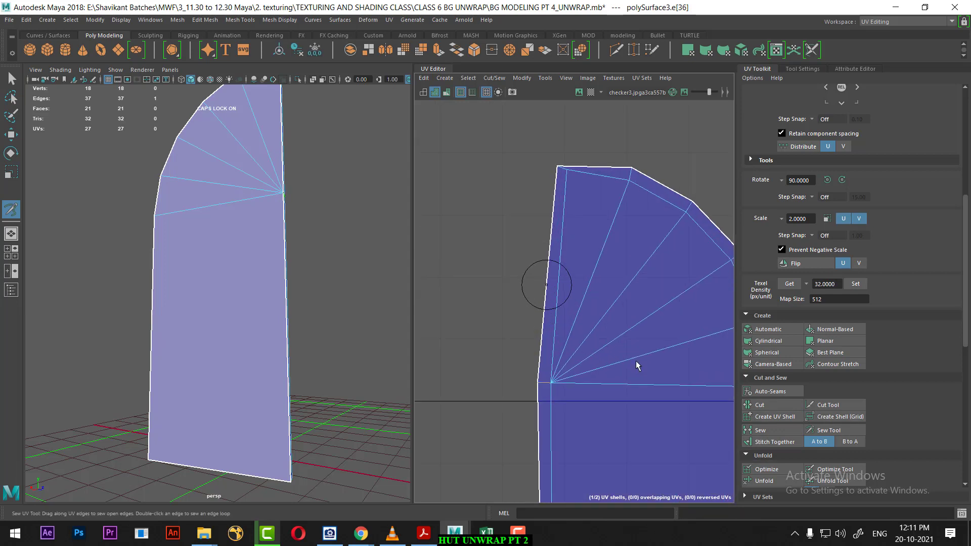
{"action": "scroll", "coordinate": [570, 271], "scroll_direction": "up", "scroll_amount": 1}
{"action": "mouse_move", "coordinate": [256, 217]}
{"action": "left_mouse_down", "text": "alt"}
{"action": "mouse_move", "coordinate": [278, 225]}
{"action": "mouse_move", "coordinate": [254, 277]}
{"action": "mouse_move", "coordinate": [160, 333]}
{"action": "left_mouse_up", "text": "alt"}
{"action": "scroll", "coordinate": [575, 249], "scroll_direction": "up", "scroll_amount": 1}
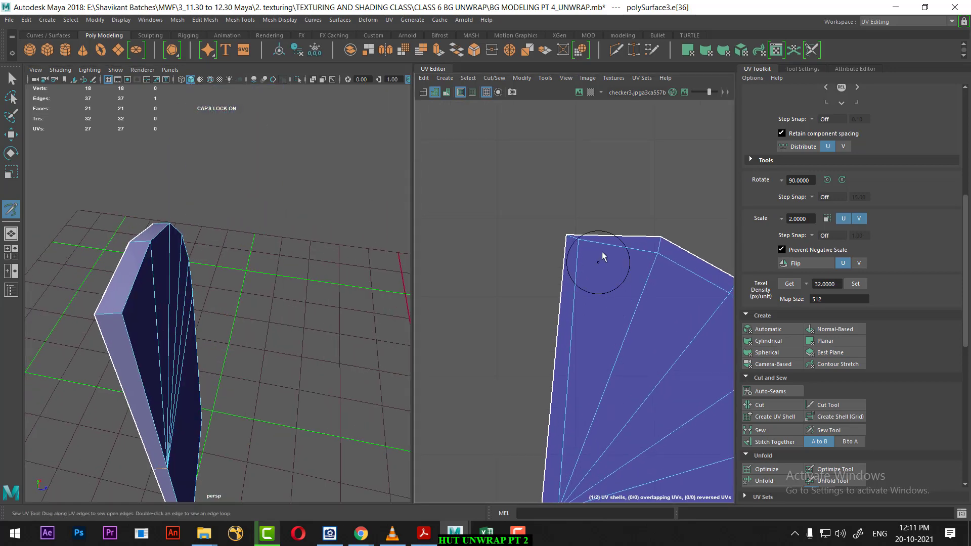
Step: Select the half-arch shell's left, bottom and corner UV edges
{"action": "key", "text": "w"}
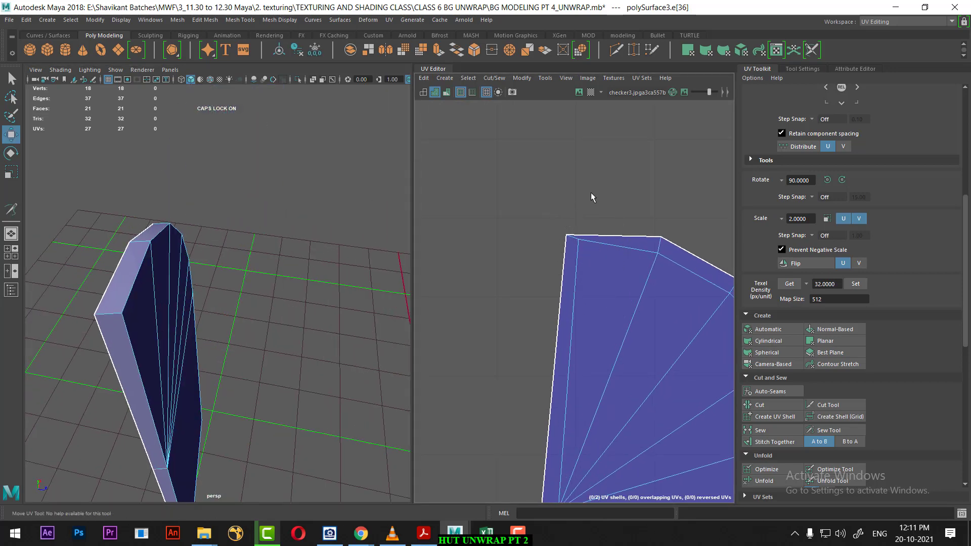
{"action": "left_click", "coordinate": [581, 246]}
{"action": "left_click", "coordinate": [572, 347]}
{"action": "scroll", "coordinate": [572, 348], "scroll_direction": "down", "scroll_amount": 2}
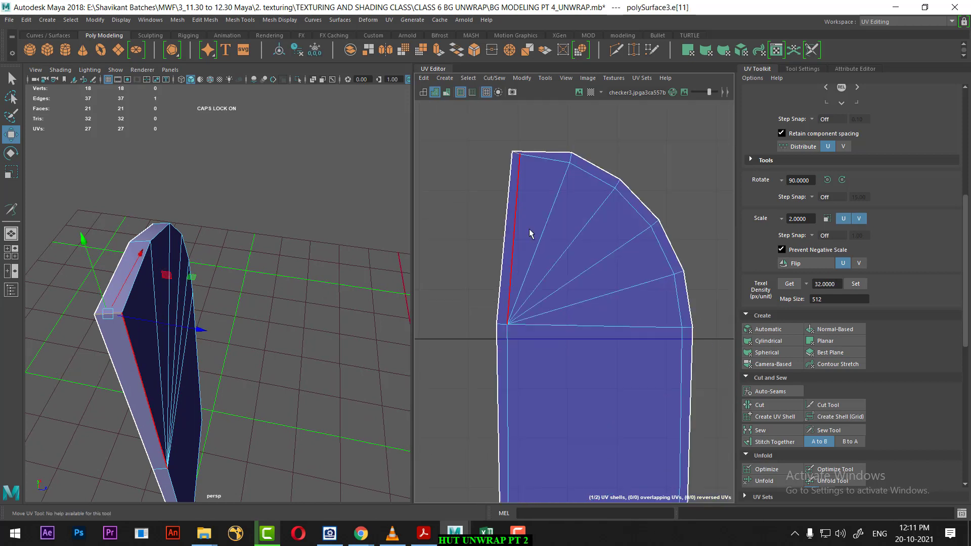
{"action": "scroll", "coordinate": [605, 304], "scroll_direction": "down", "scroll_amount": 1}
{"action": "scroll", "coordinate": [591, 329], "scroll_direction": "up", "scroll_amount": 2}
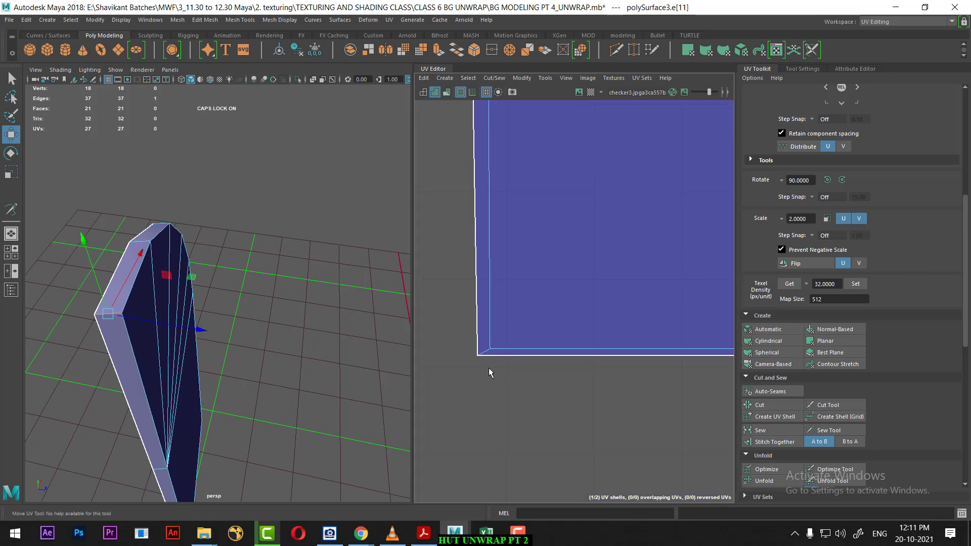
{"action": "left_click", "coordinate": [579, 355], "text": "shift"}
{"action": "left_click_drag", "start_coordinate": [579, 357], "coordinate": [497, 336]}
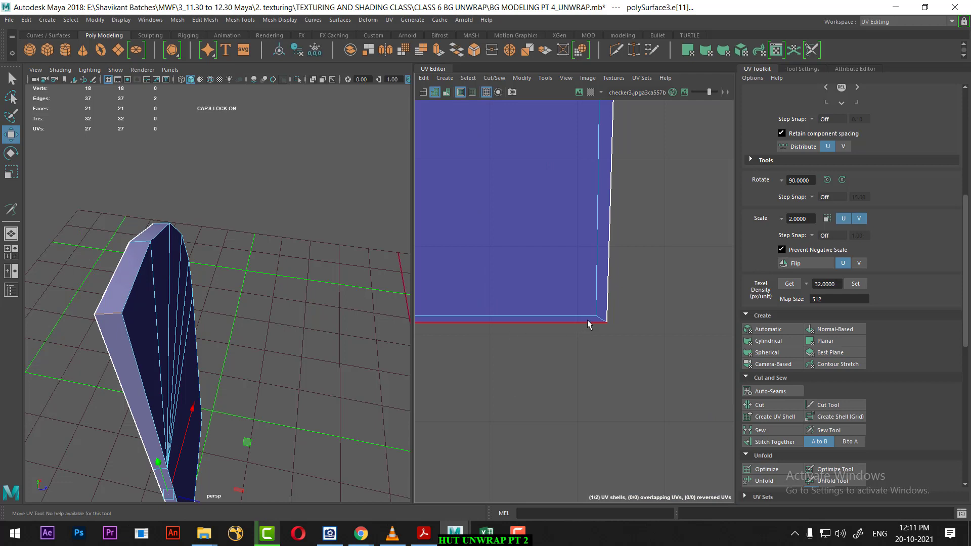
{"action": "left_click", "coordinate": [606, 324], "text": "shift"}
{"action": "scroll", "coordinate": [578, 245], "scroll_direction": "down", "scroll_amount": 2}
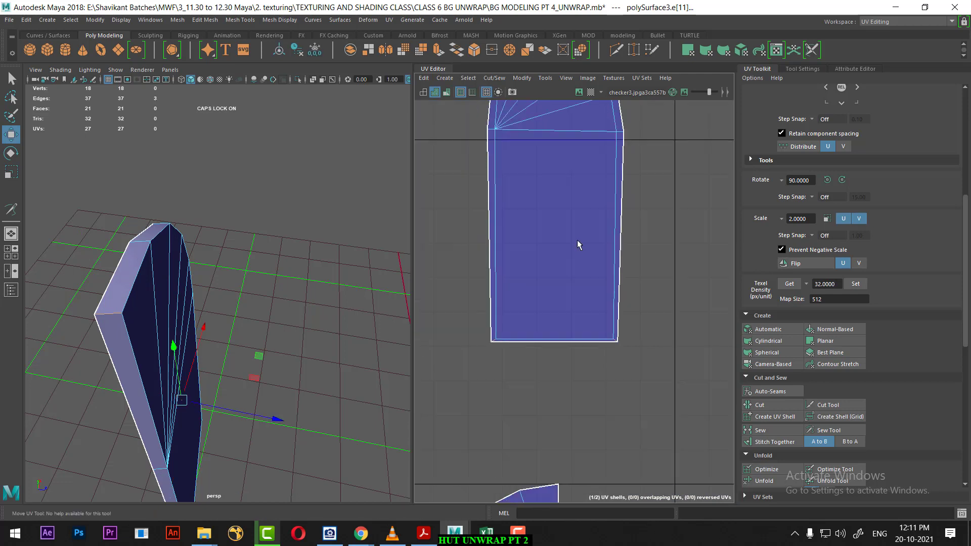
{"action": "middle_click_drag", "start_coordinate": [579, 245], "coordinate": [605, 326], "text": "alt"}
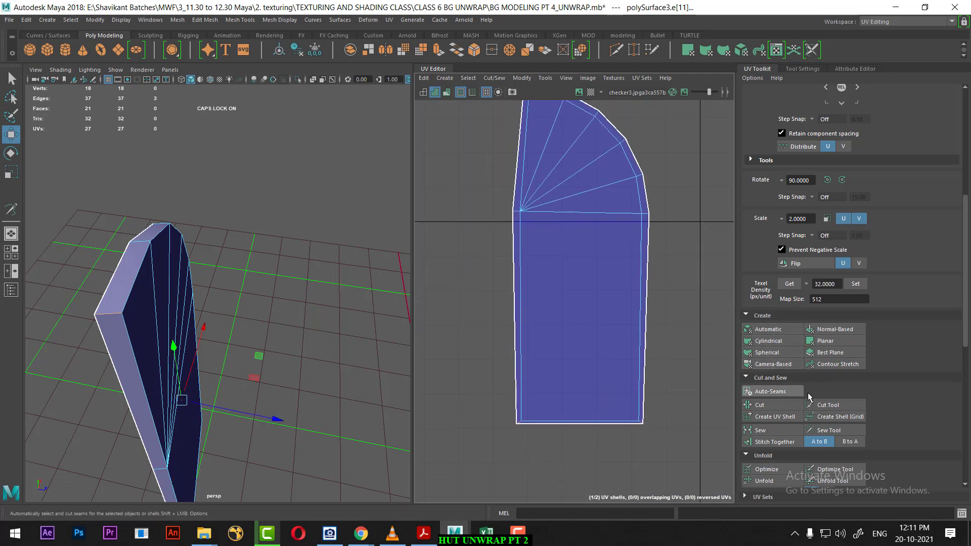
Step: Select all the half-arch shell's UVs and apply Straighten UVs, then return to object mode
{"action": "key", "text": "f"}
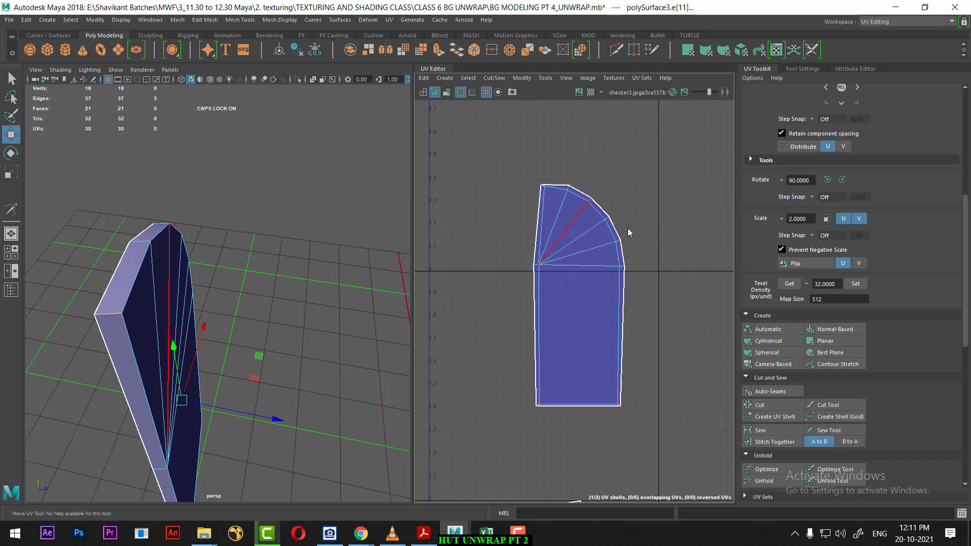
{"action": "right_click_drag", "start_coordinate": [629, 230], "coordinate": [686, 166]}
{"action": "left_click_drag", "start_coordinate": [685, 166], "coordinate": [536, 433]}
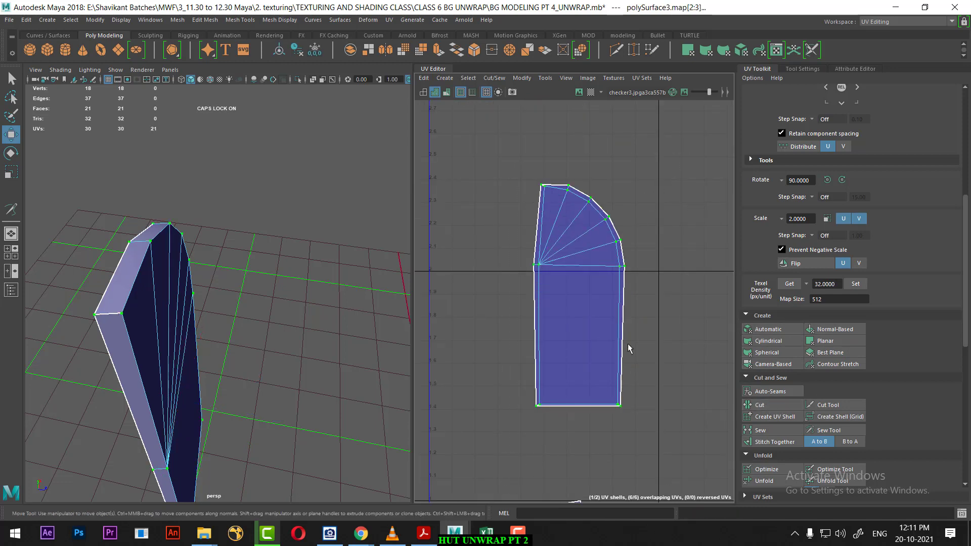
{"action": "scroll", "coordinate": [774, 416], "scroll_direction": "down", "scroll_amount": 3}
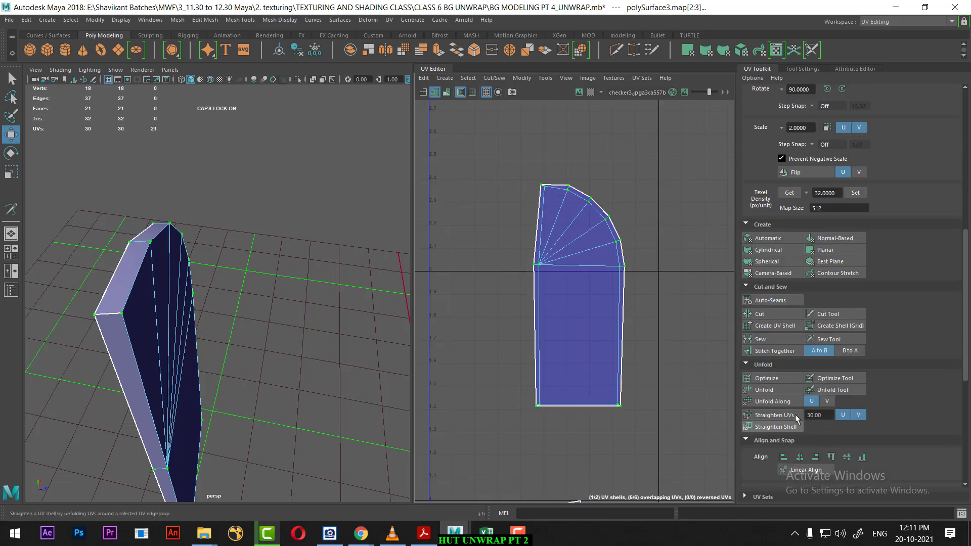
{"action": "left_click", "coordinate": [782, 387]}
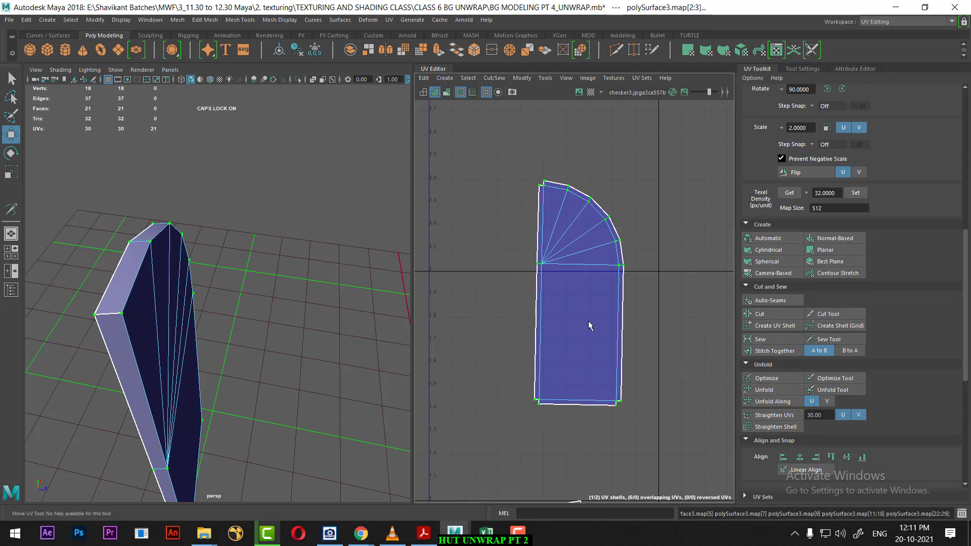
{"action": "scroll", "coordinate": [612, 318], "scroll_direction": "up", "scroll_amount": 1}
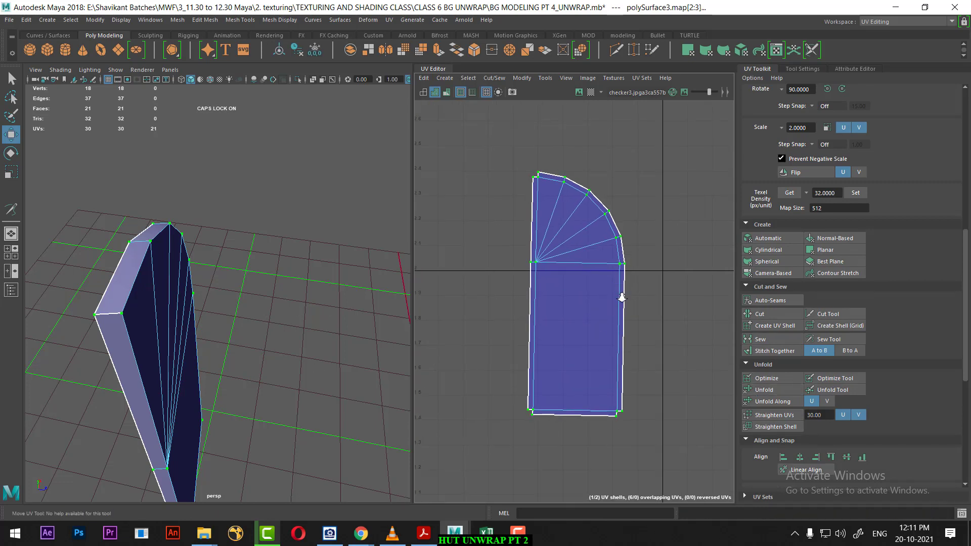
{"action": "left_click_drag", "start_coordinate": [300, 362], "coordinate": [188, 329], "text": "alt"}
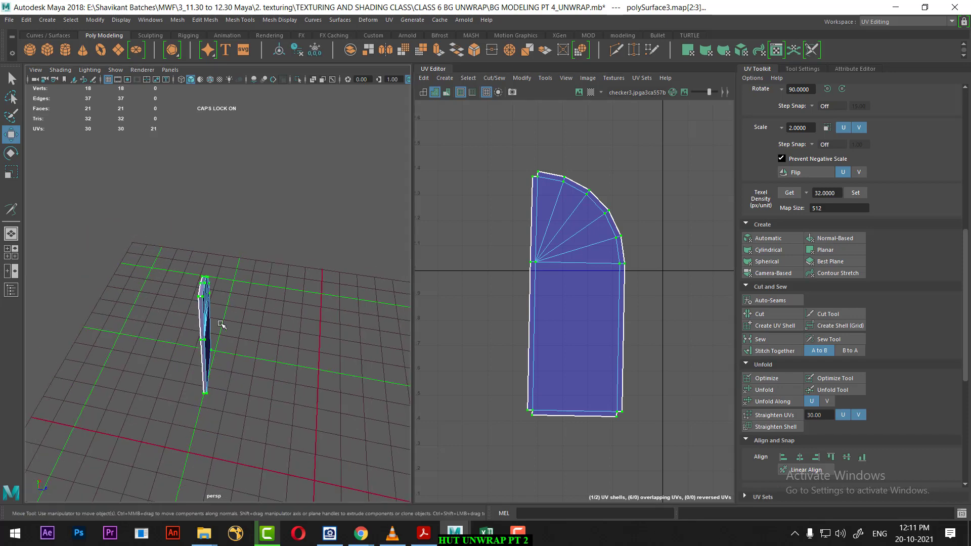
{"action": "right_click_drag", "start_coordinate": [191, 250], "coordinate": [239, 229]}
Step: Reselect the half-arch piece and try an Automatic UV projection on it
{"action": "left_click", "coordinate": [271, 234]}
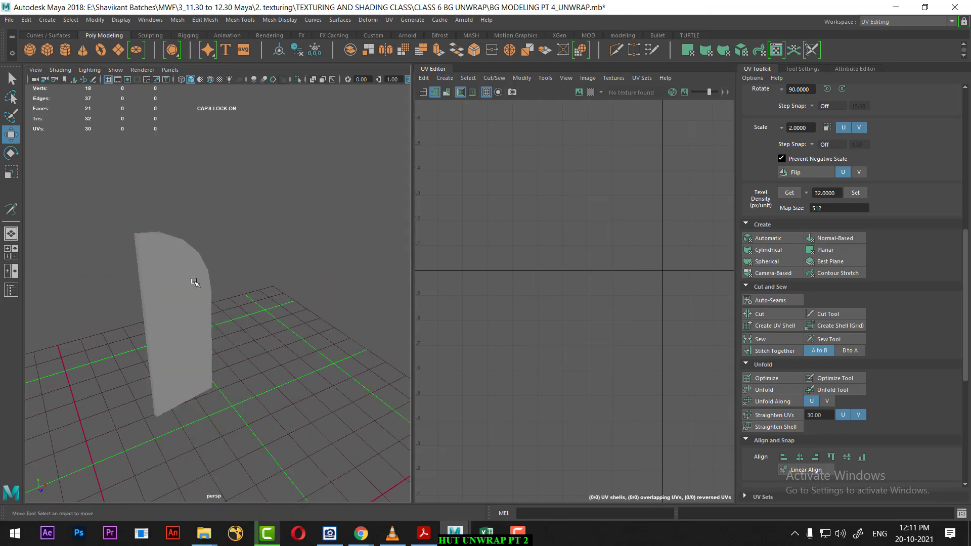
{"action": "left_click", "coordinate": [177, 329]}
{"action": "scroll", "coordinate": [554, 286], "scroll_direction": "down", "scroll_amount": 3}
{"action": "scroll", "coordinate": [606, 349], "scroll_direction": "down", "scroll_amount": 1}
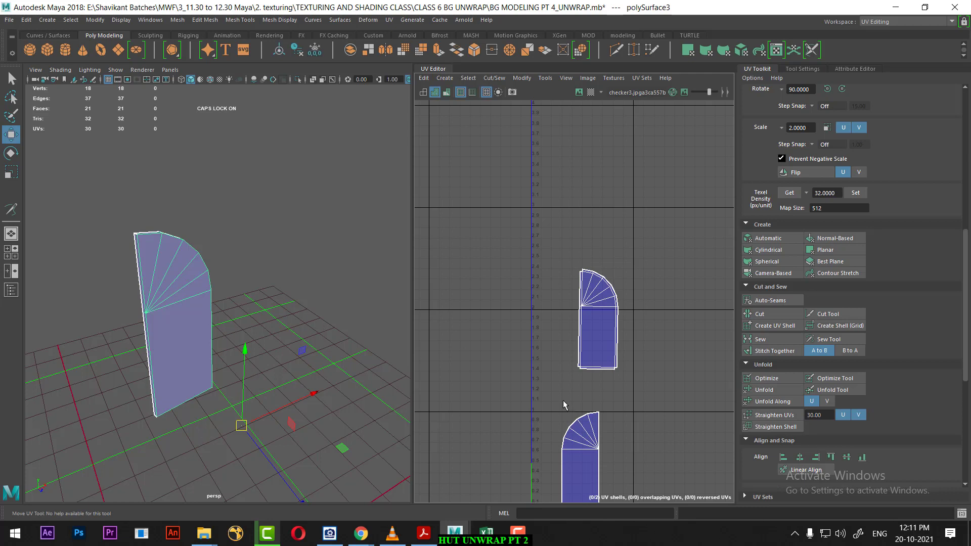
{"action": "scroll", "coordinate": [620, 374], "scroll_direction": "up", "scroll_amount": 2}
{"action": "middle_click_drag", "start_coordinate": [620, 373], "coordinate": [527, 375], "text": "alt"}
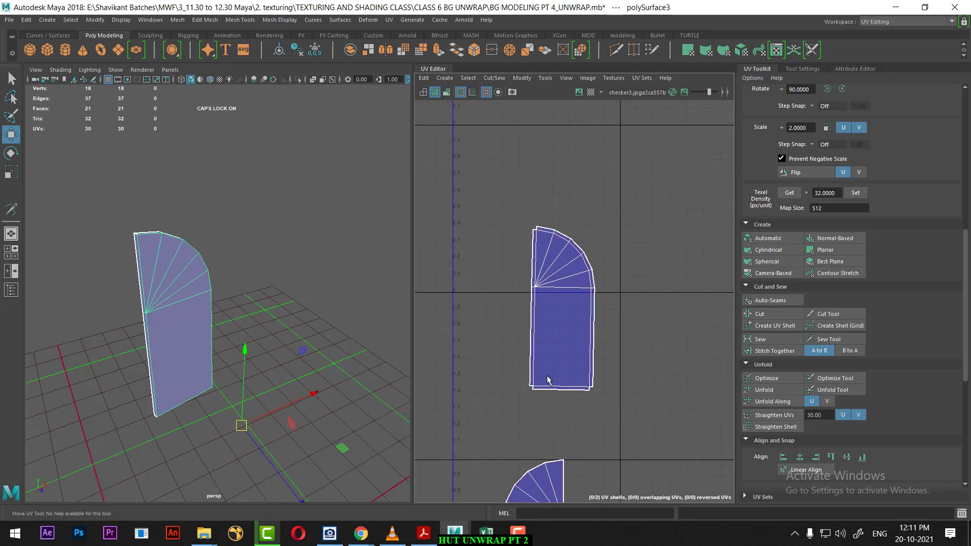
{"action": "left_click", "coordinate": [769, 238]}
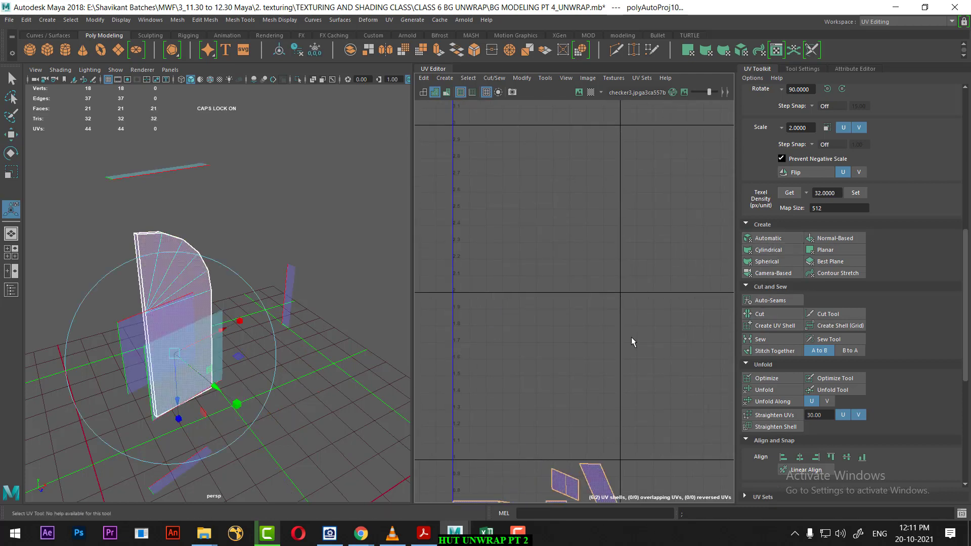
{"action": "scroll", "coordinate": [578, 394], "scroll_direction": "down", "scroll_amount": 2}
{"action": "middle_click_drag", "start_coordinate": [579, 394], "coordinate": [596, 333], "text": "alt"}
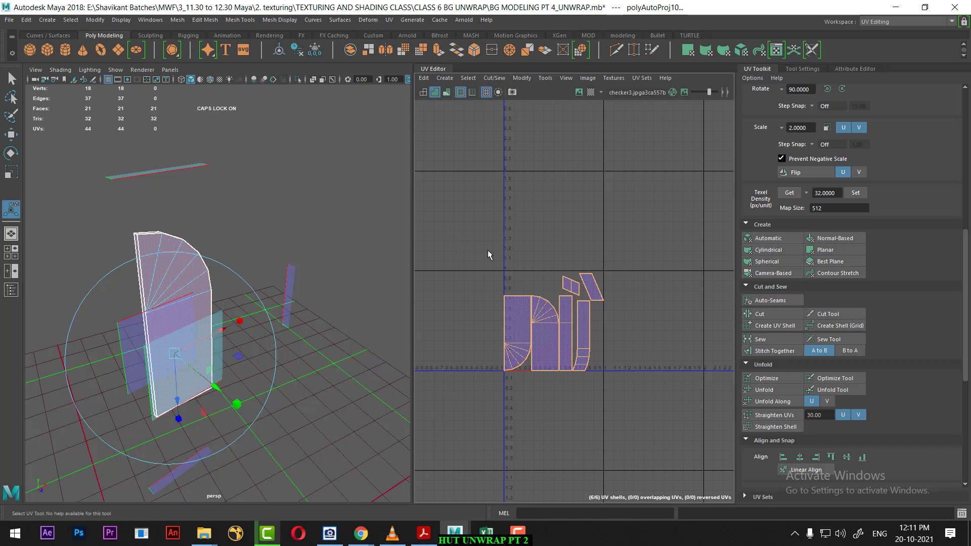
{"action": "scroll", "coordinate": [581, 349], "scroll_direction": "up", "scroll_amount": 2}
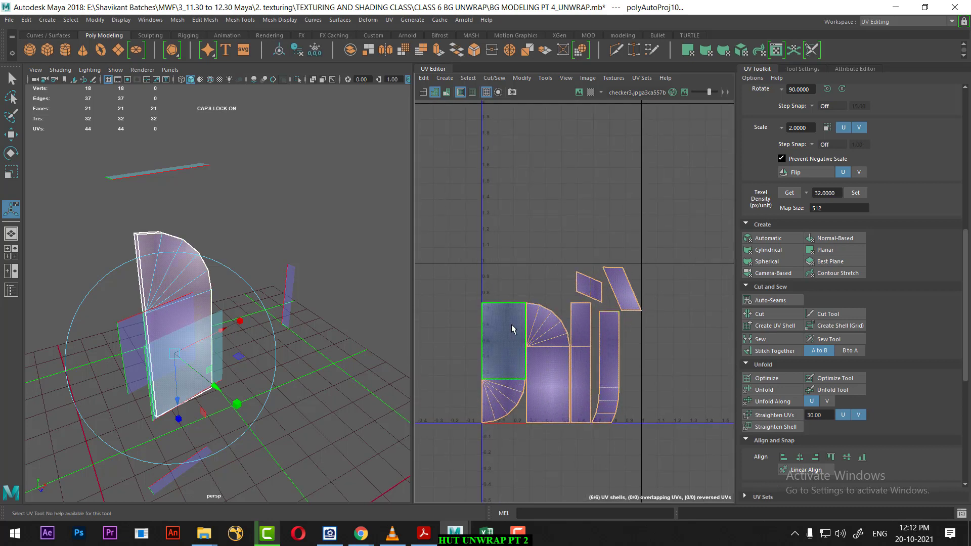
{"action": "mouse_move", "coordinate": [192, 255]}
{"action": "left_mouse_down", "text": "alt"}
{"action": "mouse_move", "coordinate": [135, 254]}
{"action": "mouse_move", "coordinate": [161, 273]}
{"action": "left_mouse_up", "text": "alt"}
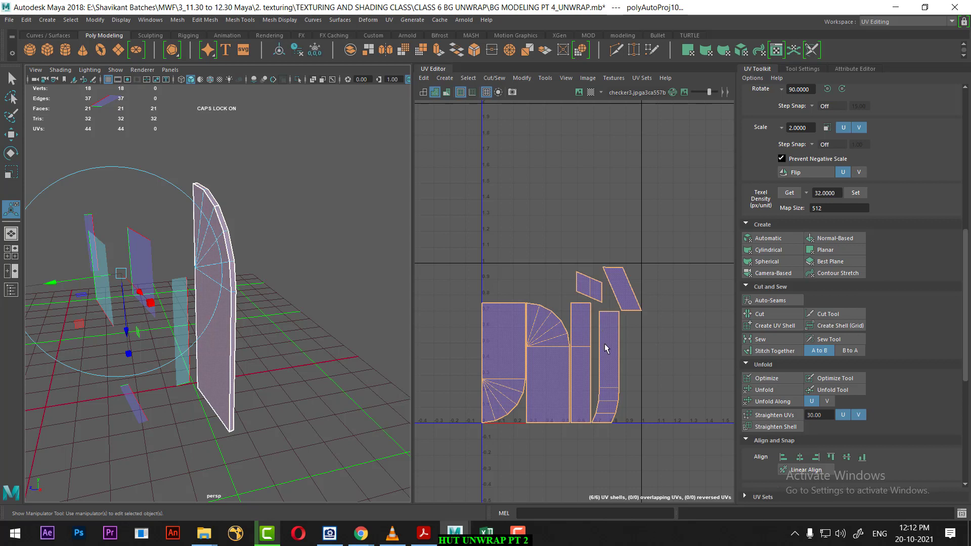
Step: Undo the projection, then Layout both shells' UVs side by side in 0–1 space
{"action": "key", "text": "ctrl+z"}
{"action": "scroll", "coordinate": [612, 362], "scroll_direction": "down", "scroll_amount": 3}
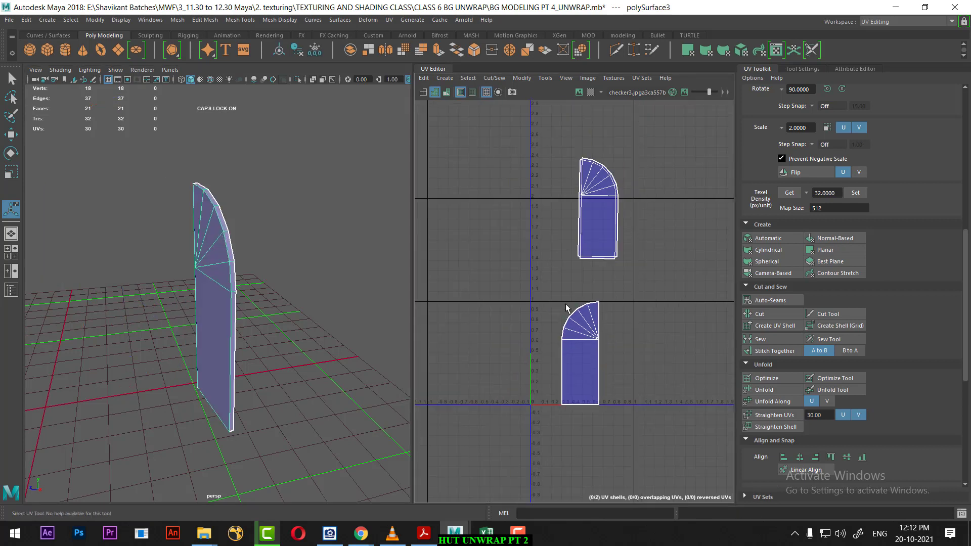
{"action": "scroll", "coordinate": [567, 308], "scroll_direction": "up", "scroll_amount": 2}
{"action": "left_click_drag", "start_coordinate": [506, 481], "coordinate": [657, 215]}
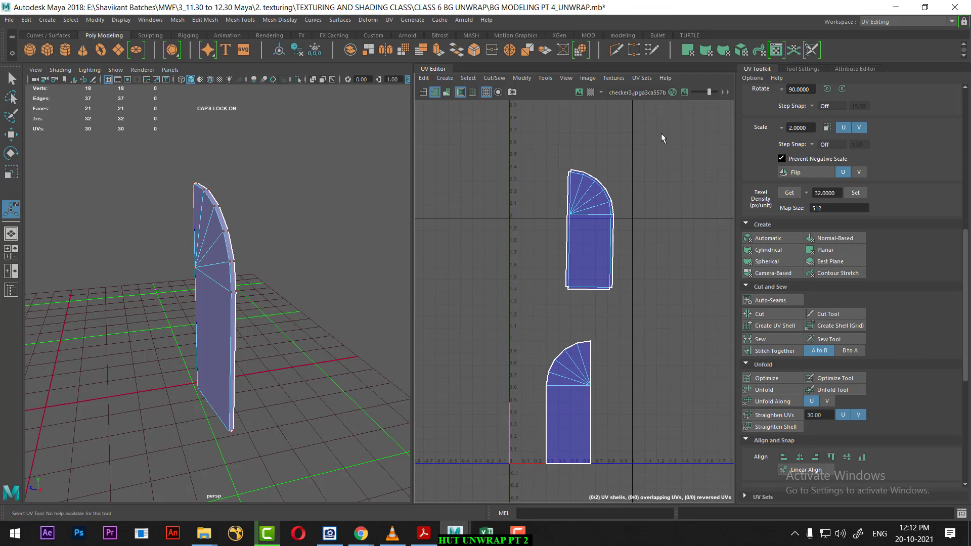
{"action": "left_click_drag", "start_coordinate": [662, 137], "coordinate": [500, 498]}
{"action": "right_click", "coordinate": [628, 241], "text": "shift"}
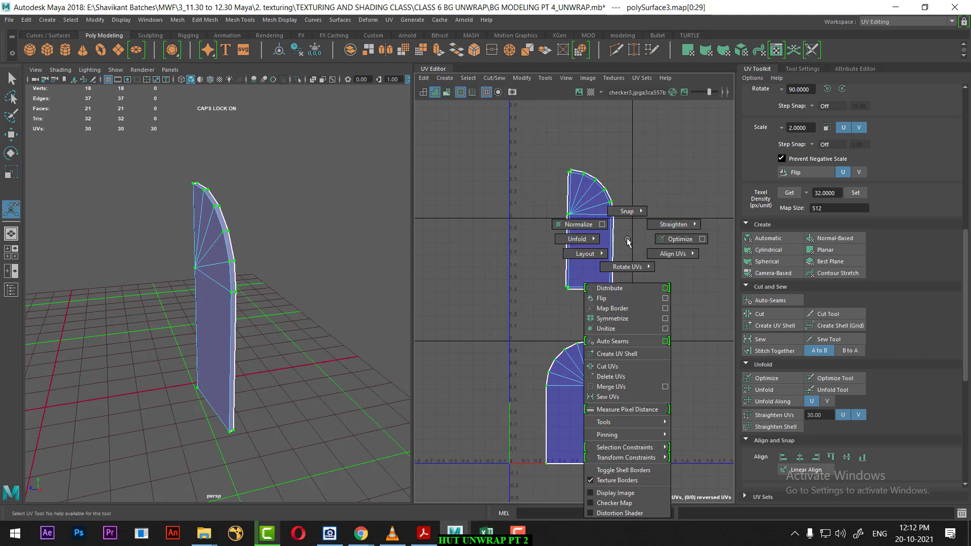
{"action": "right_click_drag", "start_coordinate": [628, 241], "coordinate": [544, 283], "text": "shift"}
{"action": "right_click_drag", "start_coordinate": [475, 310], "coordinate": [476, 307], "text": "shift"}
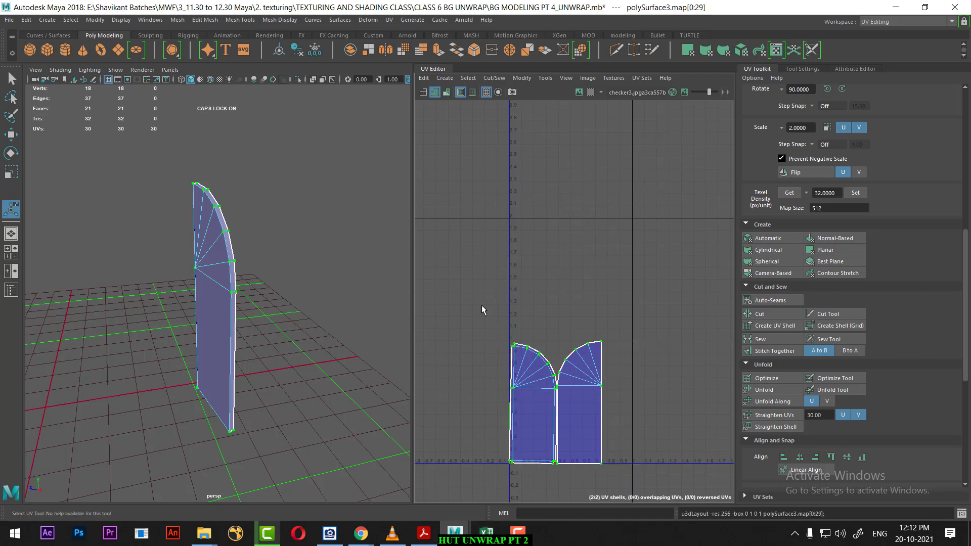
{"action": "key", "text": "f"}
{"action": "mouse_move", "coordinate": [314, 319]}
{"action": "left_mouse_down", "text": "alt"}
{"action": "mouse_move", "coordinate": [349, 326]}
{"action": "mouse_move", "coordinate": [286, 245]}
{"action": "left_mouse_up", "text": "alt"}
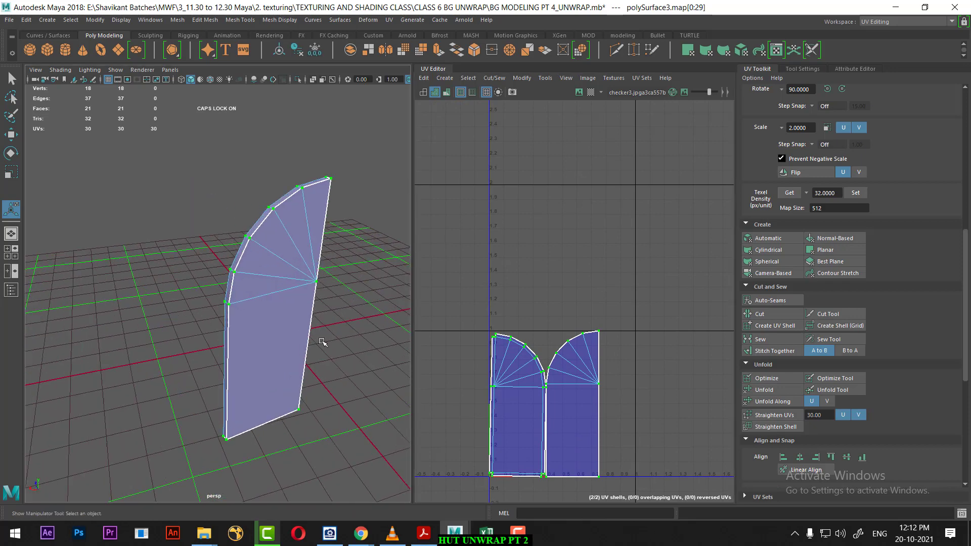
Step: Turn on textured display (6) to see the checker, then unhide the arch frame with Ctrl+Shift+H
{"action": "right_click_drag", "start_coordinate": [286, 246], "coordinate": [259, 272]}
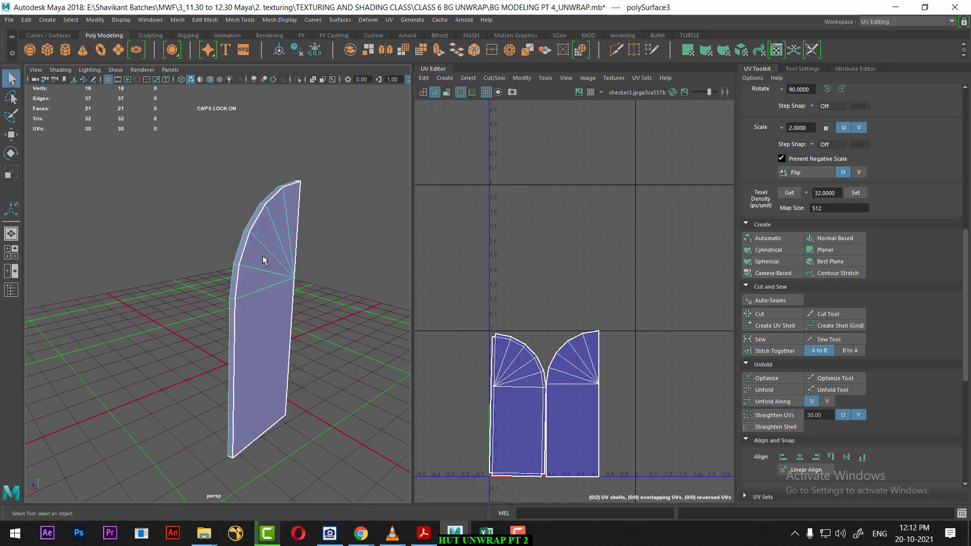
{"action": "key", "text": "6"}
{"action": "scroll", "coordinate": [253, 273], "scroll_direction": "up", "scroll_amount": 2}
{"action": "scroll", "coordinate": [243, 288], "scroll_direction": "up", "scroll_amount": 2}
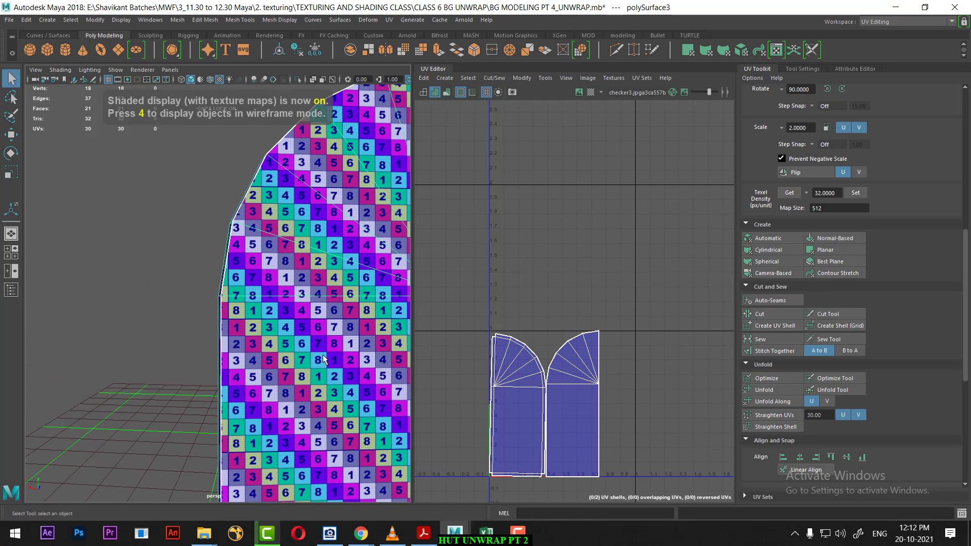
{"action": "scroll", "coordinate": [230, 301], "scroll_direction": "up", "scroll_amount": 2}
{"action": "scroll", "coordinate": [197, 341], "scroll_direction": "down", "scroll_amount": 2}
{"action": "scroll", "coordinate": [389, 357], "scroll_direction": "down", "scroll_amount": 2}
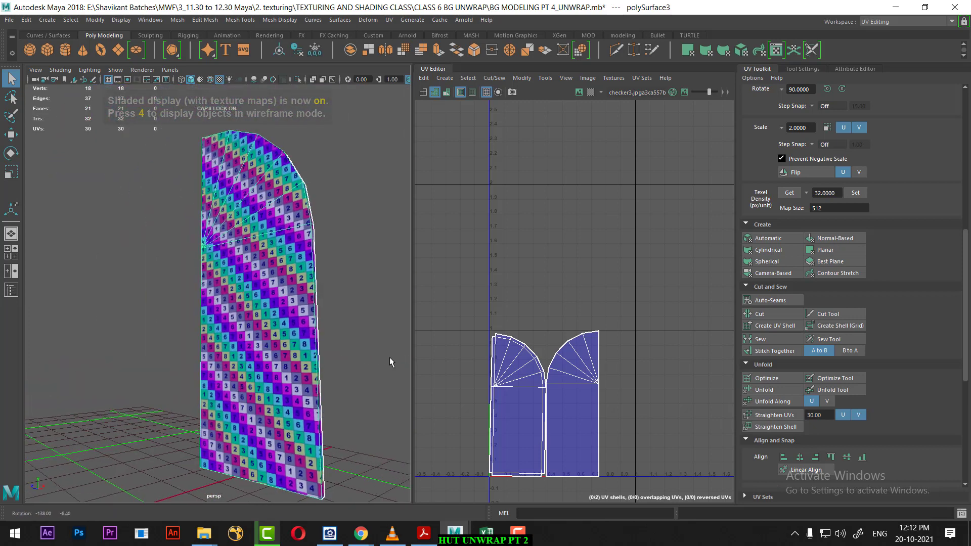
{"action": "scroll", "coordinate": [390, 357], "scroll_direction": "down", "scroll_amount": 2}
{"action": "scroll", "coordinate": [352, 345], "scroll_direction": "down", "scroll_amount": 1}
{"action": "left_click", "coordinate": [353, 344]}
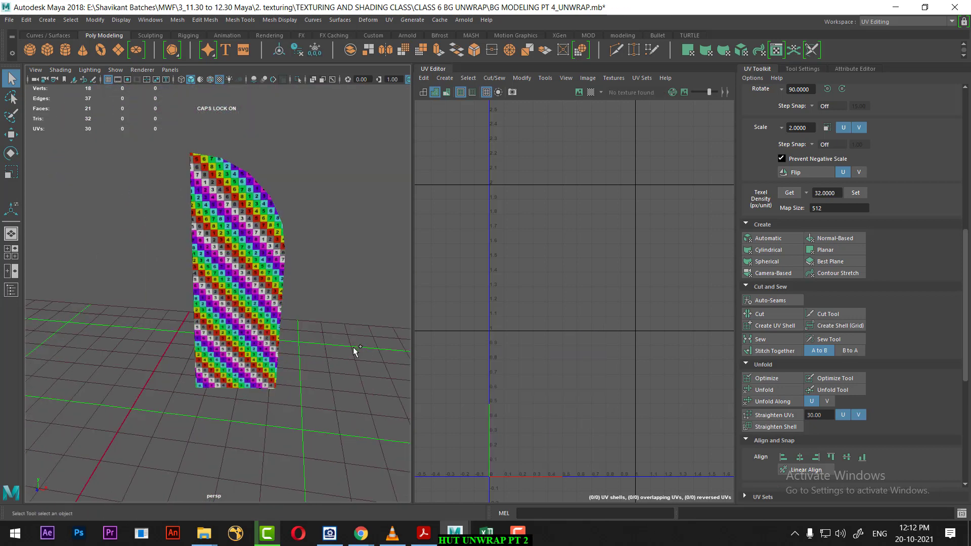
{"action": "key", "text": "ctrl+shift+h"}
Step: Select the checkered right half of the arch, then add the left arch face to the selection
{"action": "left_click", "coordinate": [232, 348]}
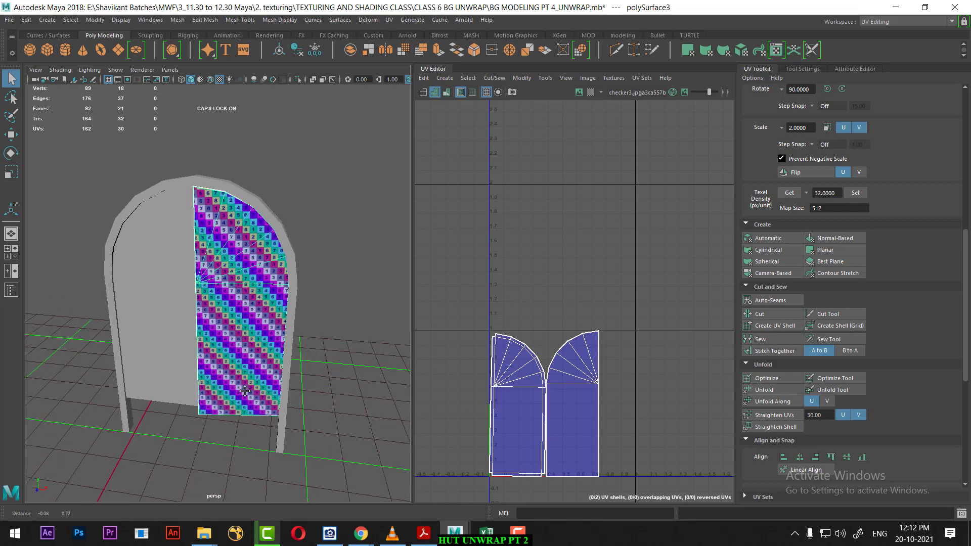
{"action": "middle_click_drag", "start_coordinate": [263, 400], "coordinate": [263, 428], "text": "alt"}
{"action": "left_click", "coordinate": [165, 227]}
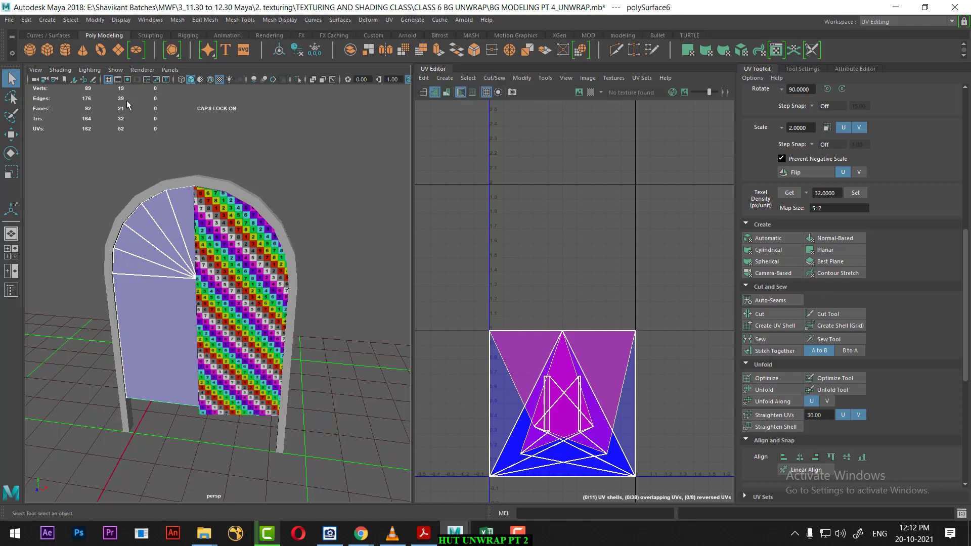
{"action": "key", "text": "ctrl+z"}
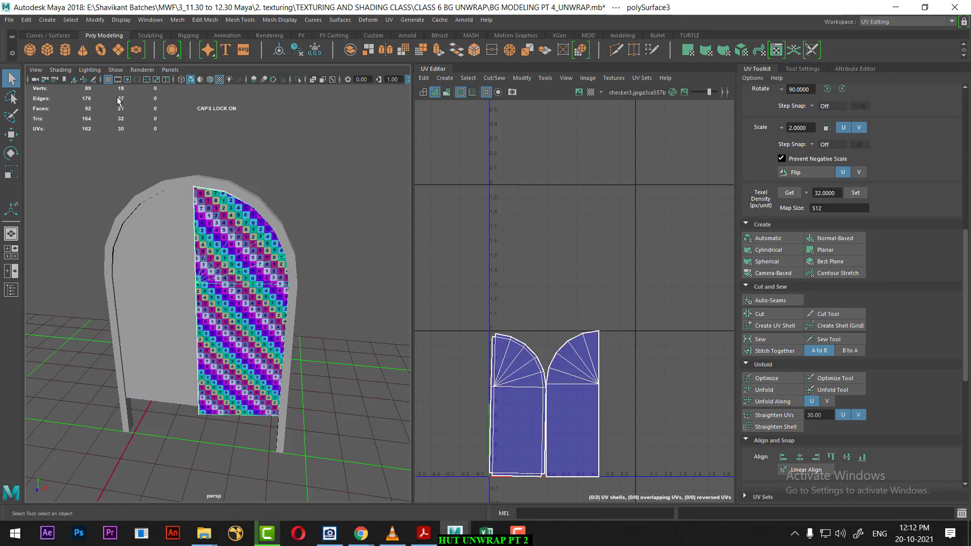
{"action": "left_click", "coordinate": [162, 228]}
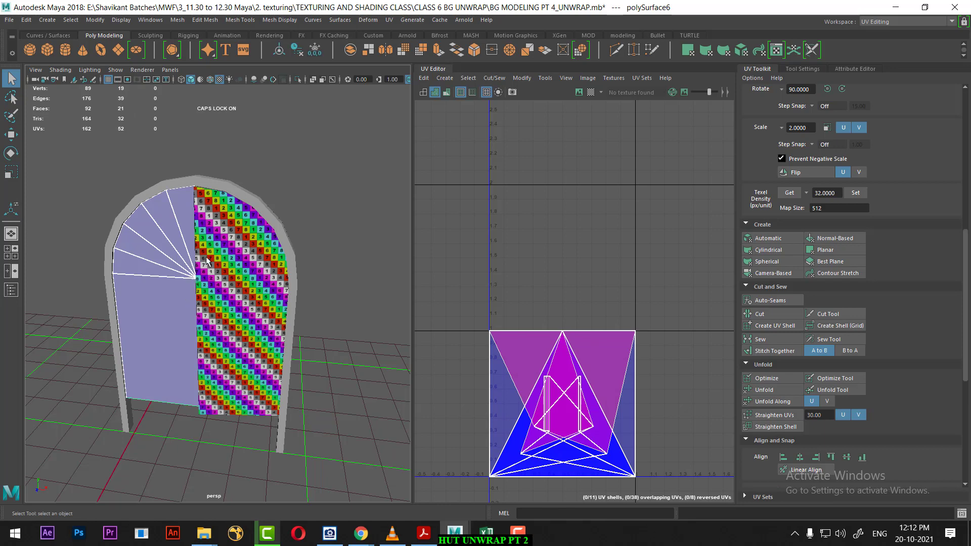
{"action": "left_click", "coordinate": [324, 165]}
{"action": "left_click", "coordinate": [243, 250]}
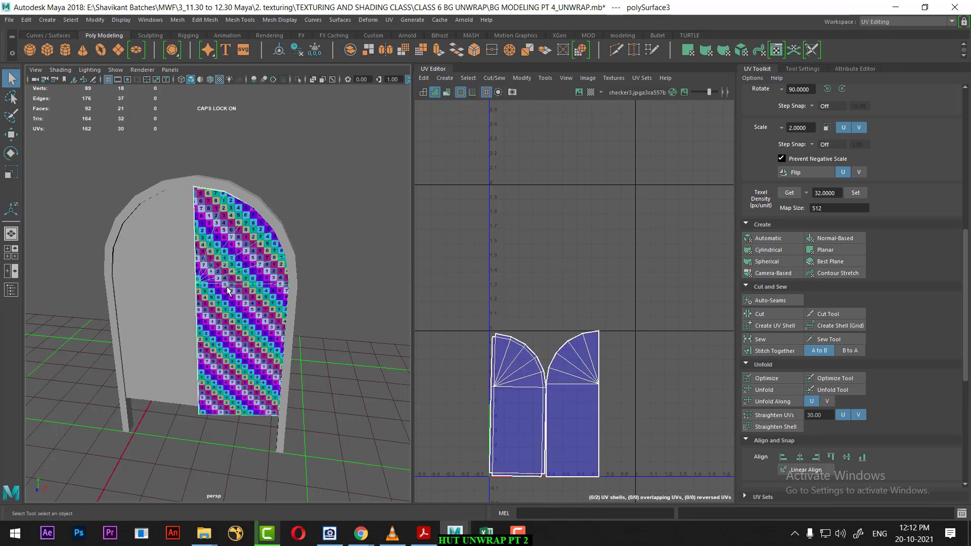
{"action": "left_click", "coordinate": [160, 287]}
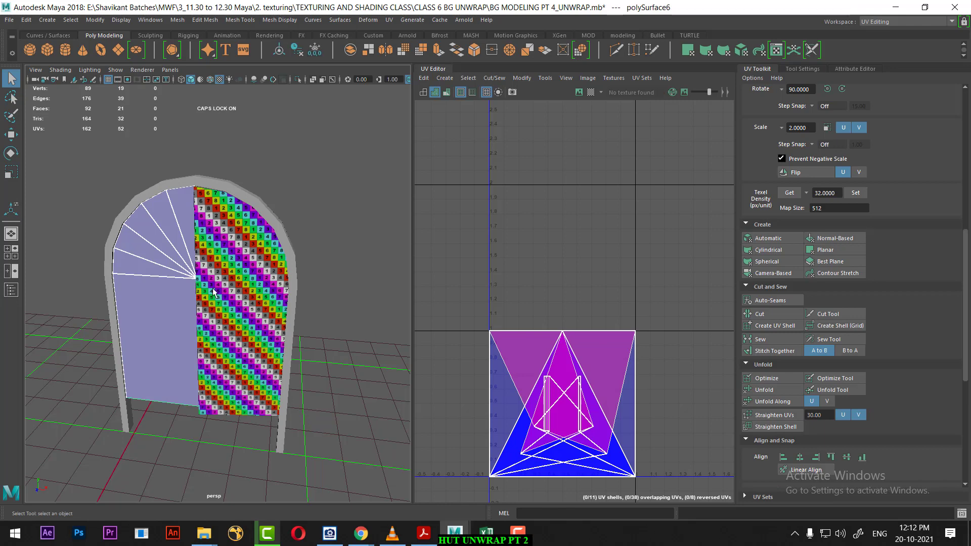
{"action": "left_click", "coordinate": [262, 294]}
{"action": "left_click", "coordinate": [166, 289], "text": "shift"}
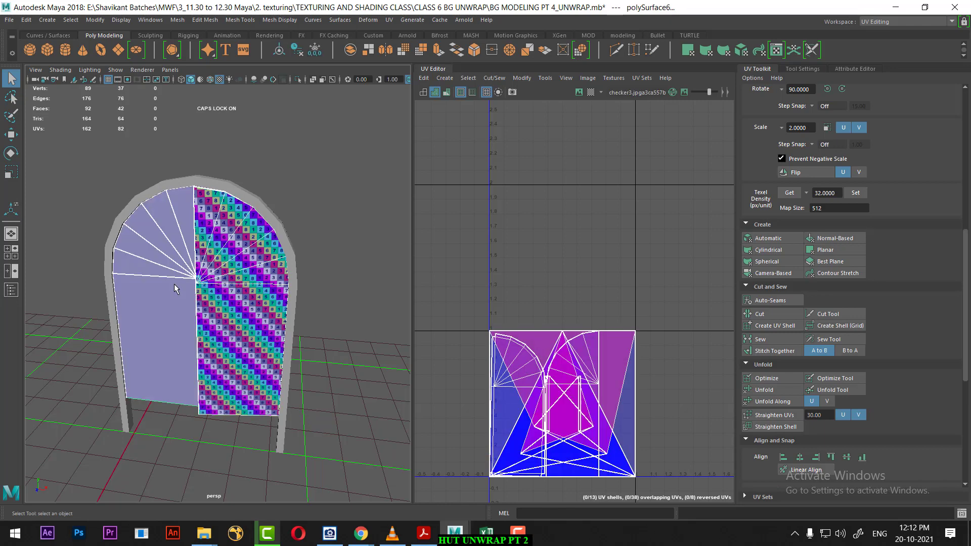
{"action": "left_click", "coordinate": [237, 22]}
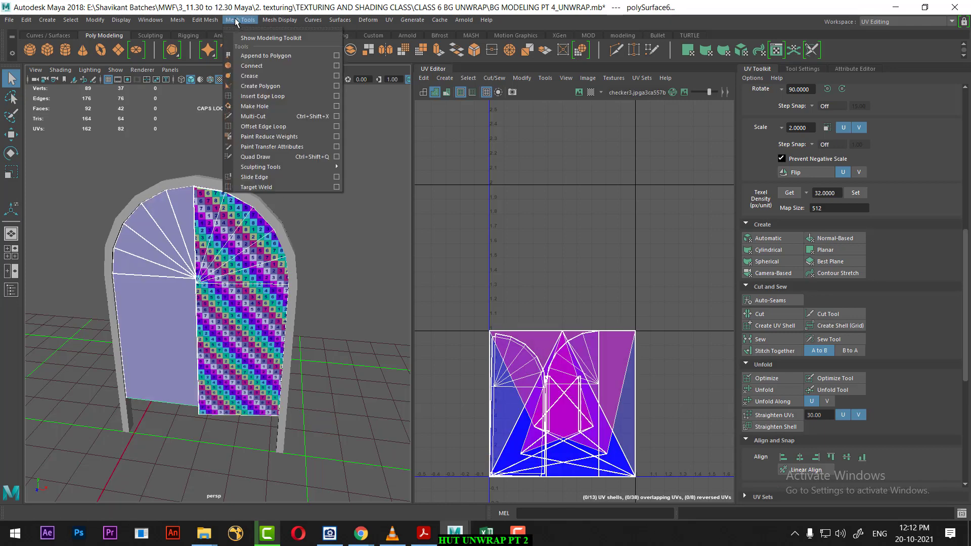
Step: Transfer the right half's UVs onto the left arch face with Mesh > Transfer Attributes
{"action": "left_click", "coordinate": [178, 20]}
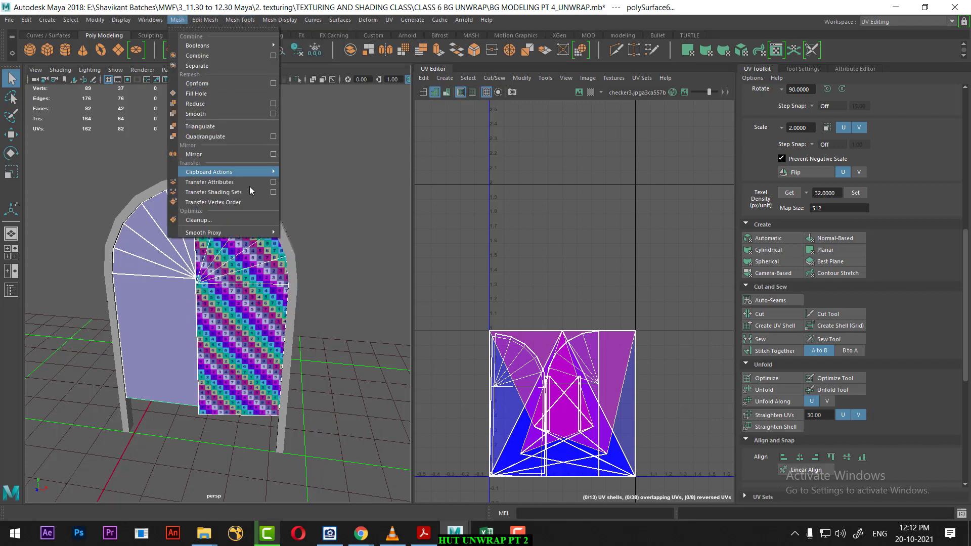
{"action": "left_click", "coordinate": [274, 182]}
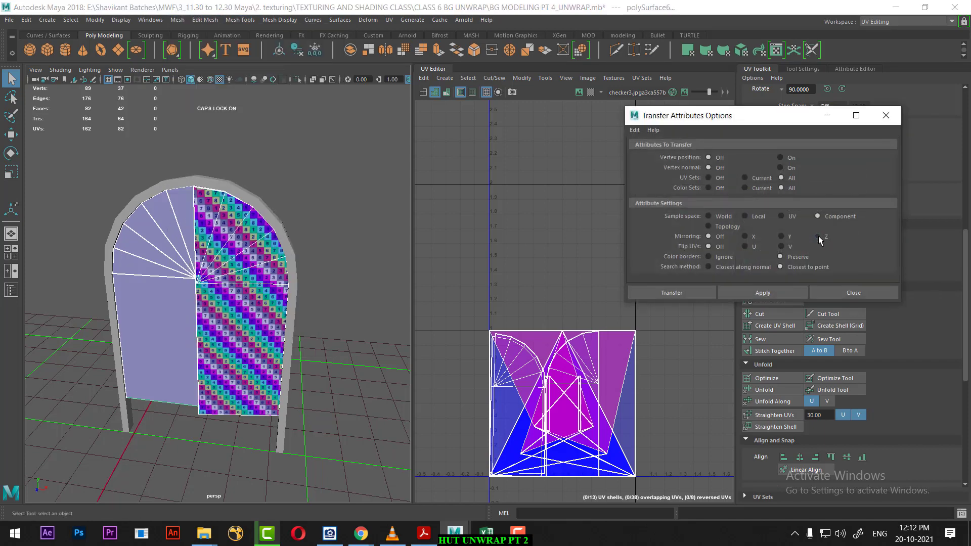
{"action": "left_click", "coordinate": [757, 291]}
{"action": "left_click", "coordinate": [854, 293]}
Step: Select all the left arch panel's vertices and merge them, dropping the count from 89 to 88
{"action": "left_click", "coordinate": [317, 238]}
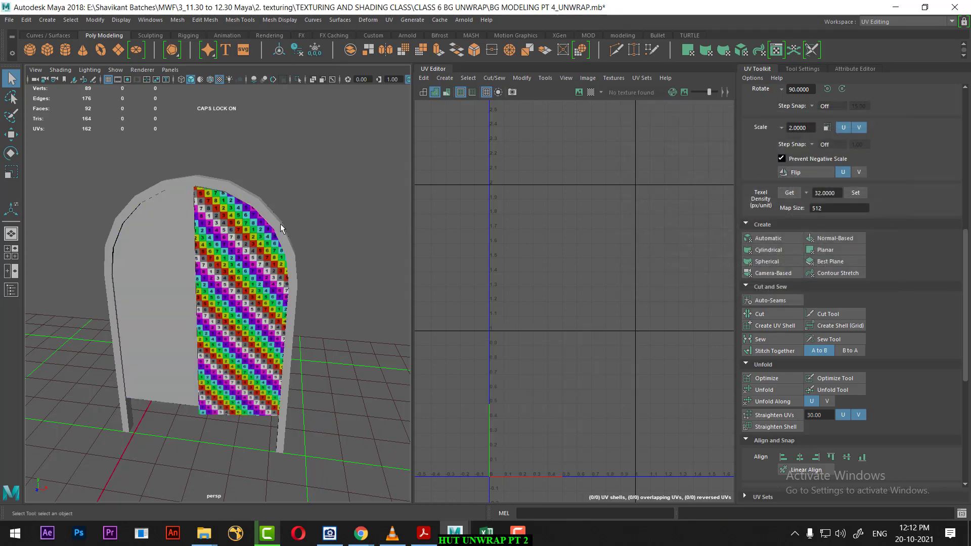
{"action": "left_click", "coordinate": [228, 284]}
{"action": "left_click", "coordinate": [168, 281]}
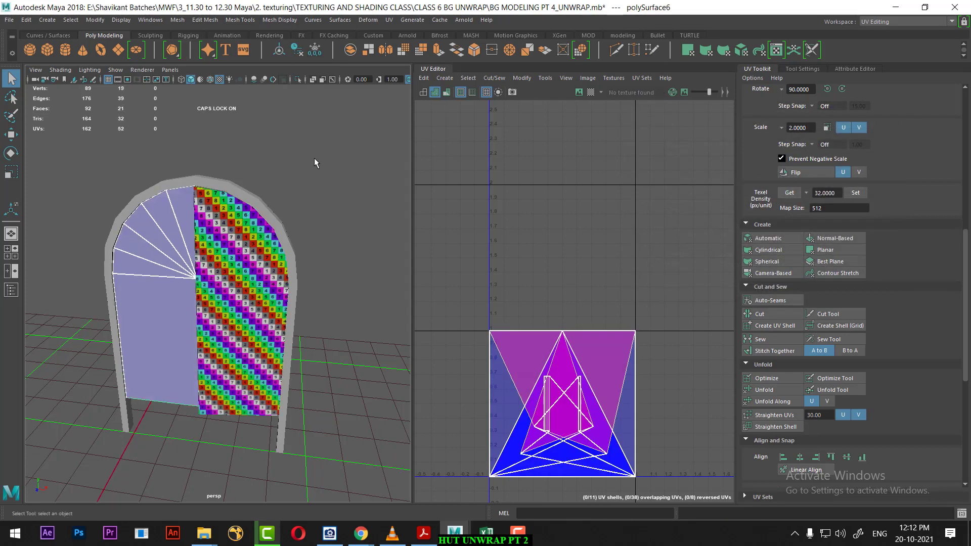
{"action": "right_click_drag", "start_coordinate": [314, 158], "coordinate": [60, 150]}
{"action": "left_click_drag", "start_coordinate": [60, 150], "coordinate": [242, 473]}
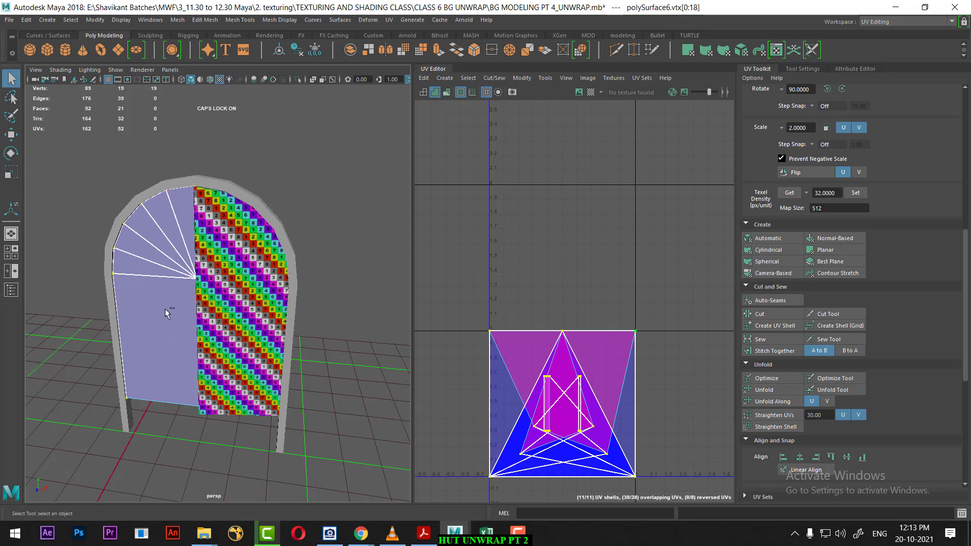
{"action": "right_click", "coordinate": [163, 289]}
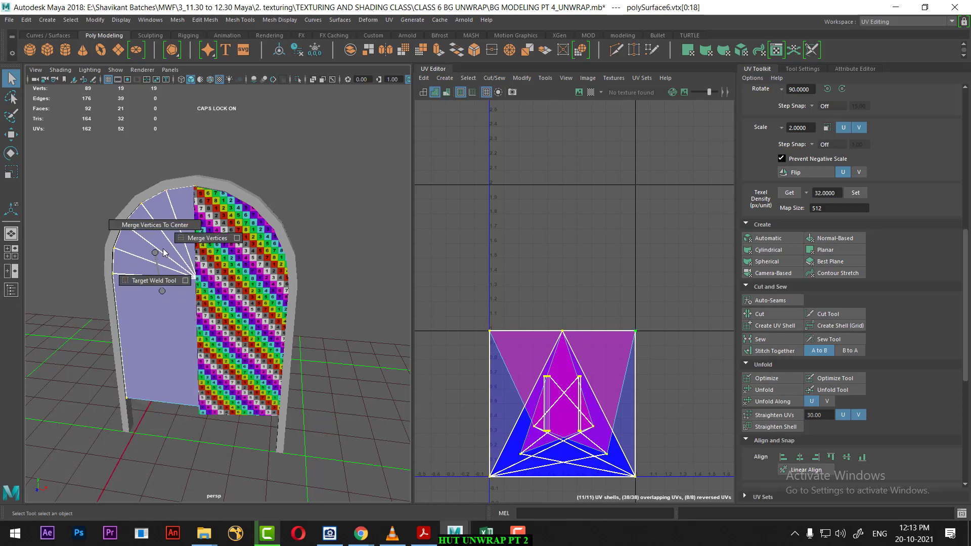
{"action": "left_click", "coordinate": [162, 225]}
Step: Select the textured right arch panel and add the left arch panel to the selection
{"action": "left_click", "coordinate": [233, 151]}
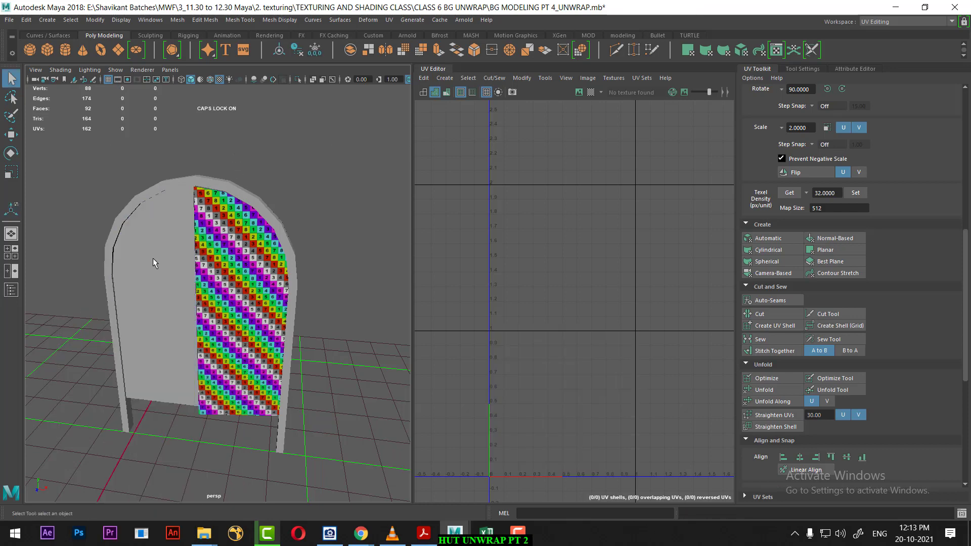
{"action": "left_click", "coordinate": [153, 258]}
{"action": "left_click", "coordinate": [259, 287]}
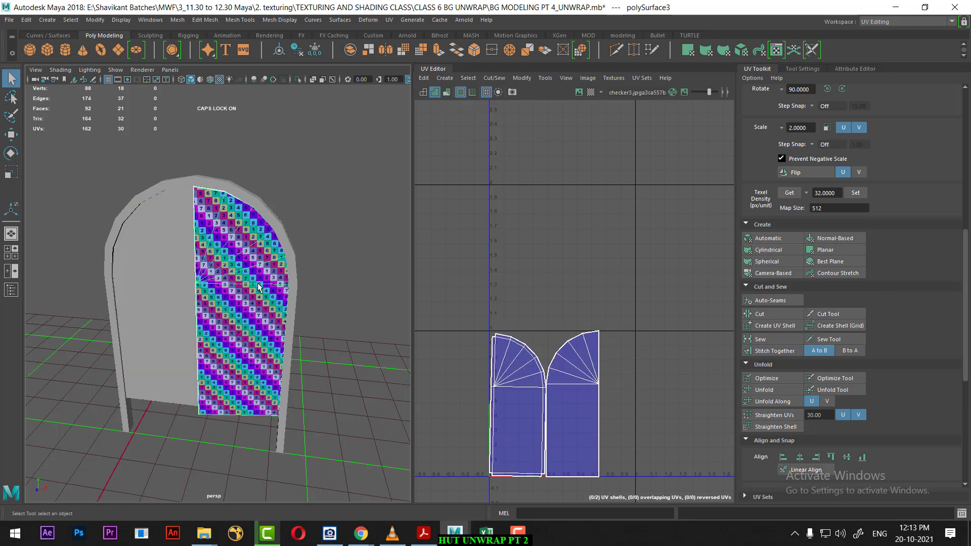
{"action": "left_click", "coordinate": [168, 278]}
{"action": "key", "text": "ctrl+z"}
{"action": "left_click", "coordinate": [159, 287]}
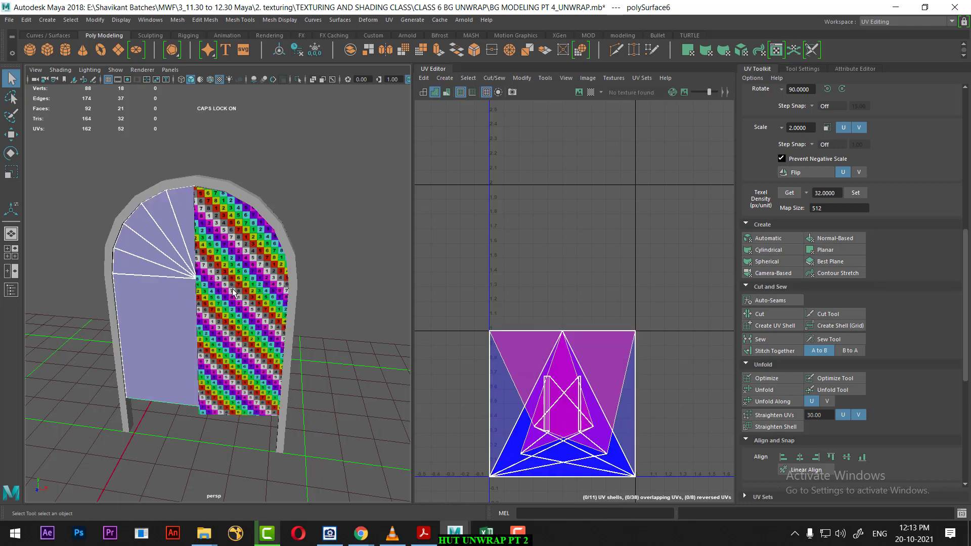
{"action": "key", "text": "ctrl+z"}
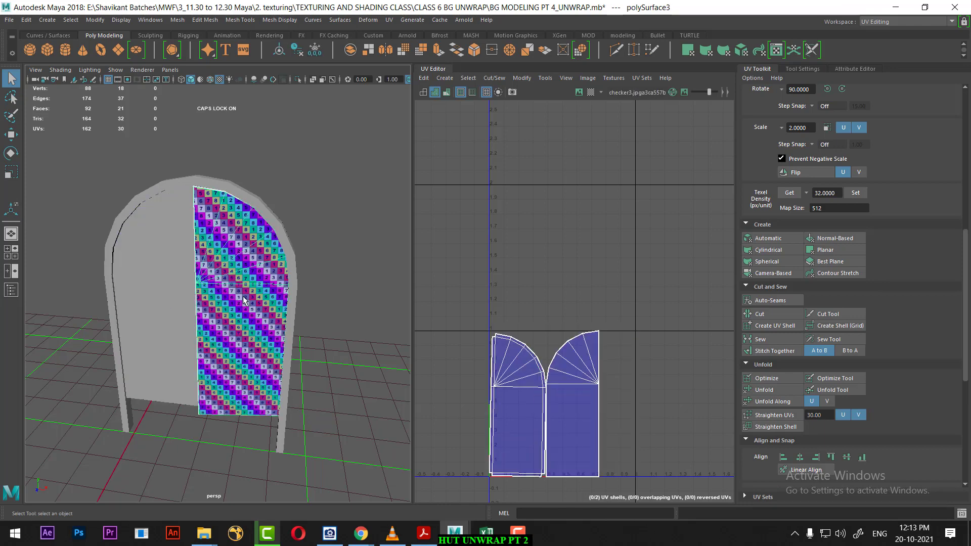
{"action": "left_click", "coordinate": [154, 299]}
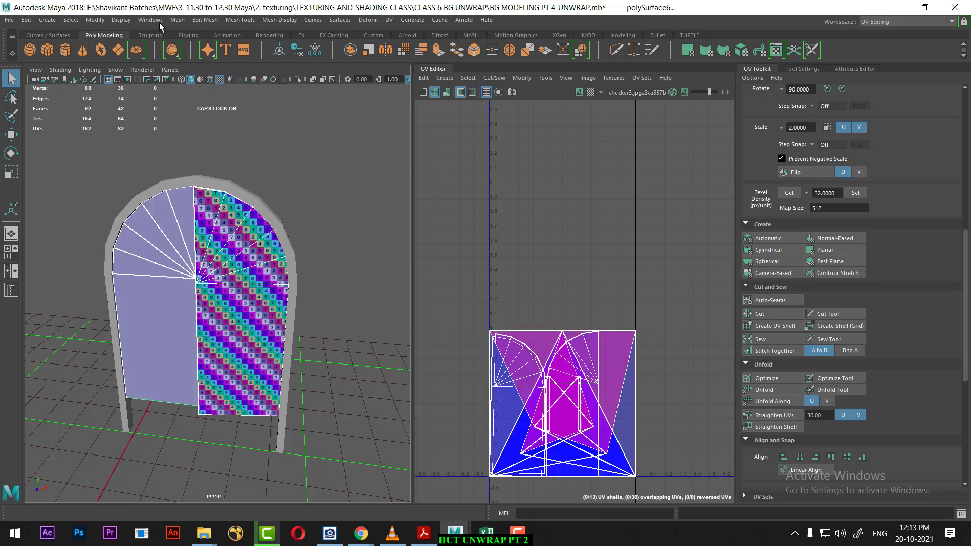
Step: Transfer all UV sets from the right panel to the left with Transfer Attributes, then check both panels
{"action": "left_click", "coordinate": [178, 20]}
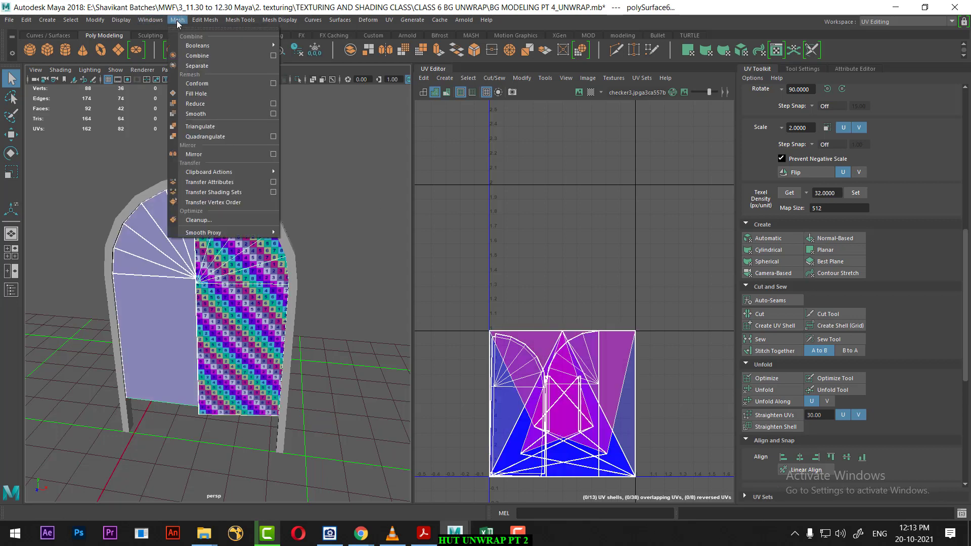
{"action": "left_click", "coordinate": [274, 182]}
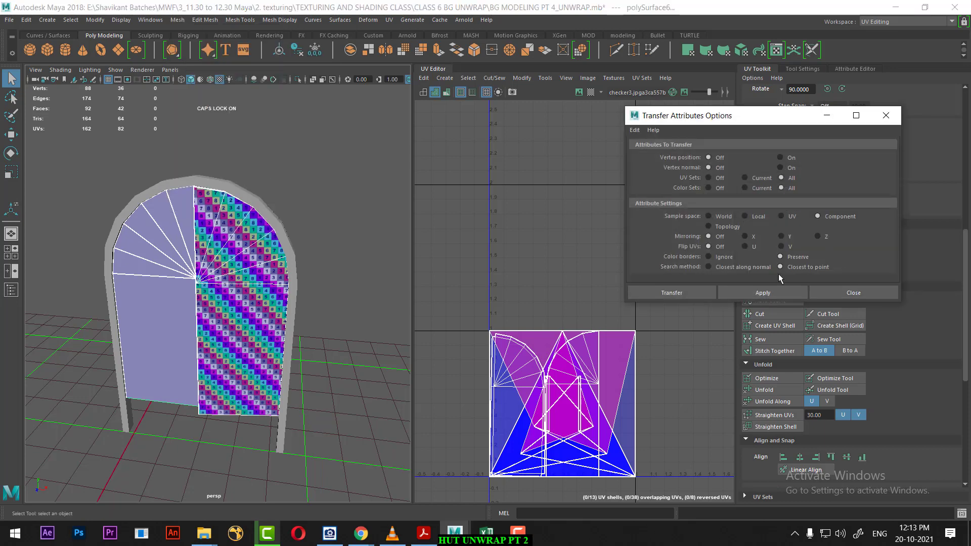
{"action": "left_click", "coordinate": [768, 295]}
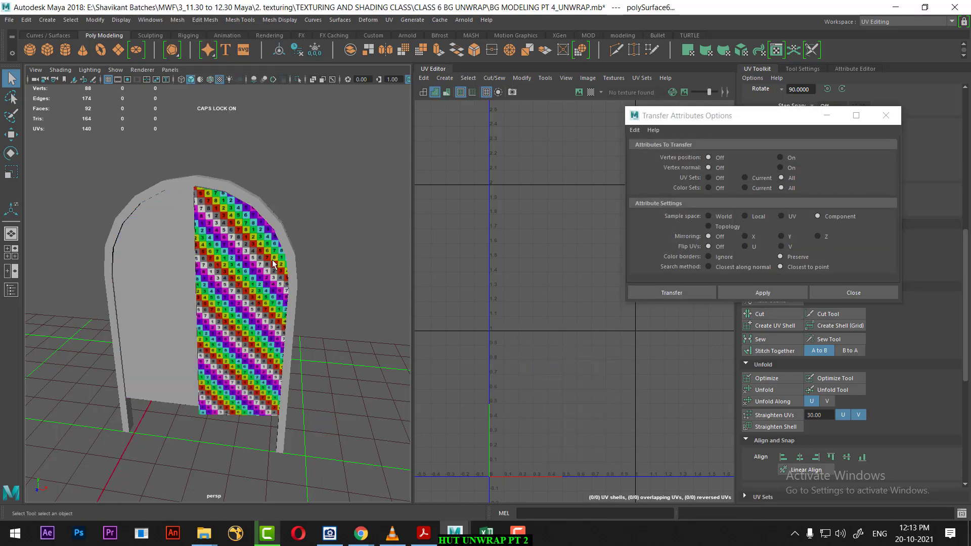
{"action": "left_click", "coordinate": [246, 275]}
{"action": "left_click", "coordinate": [170, 268]}
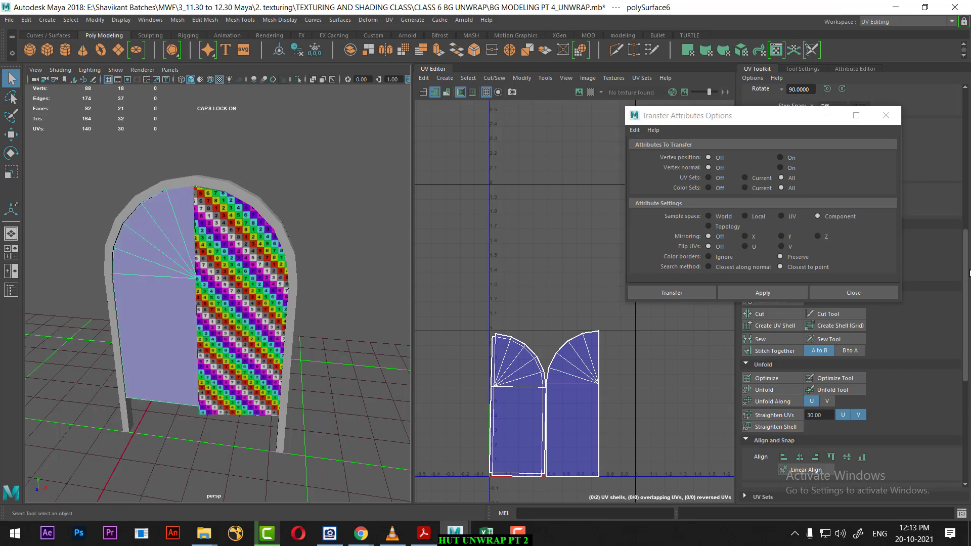
{"action": "left_click", "coordinate": [888, 290]}
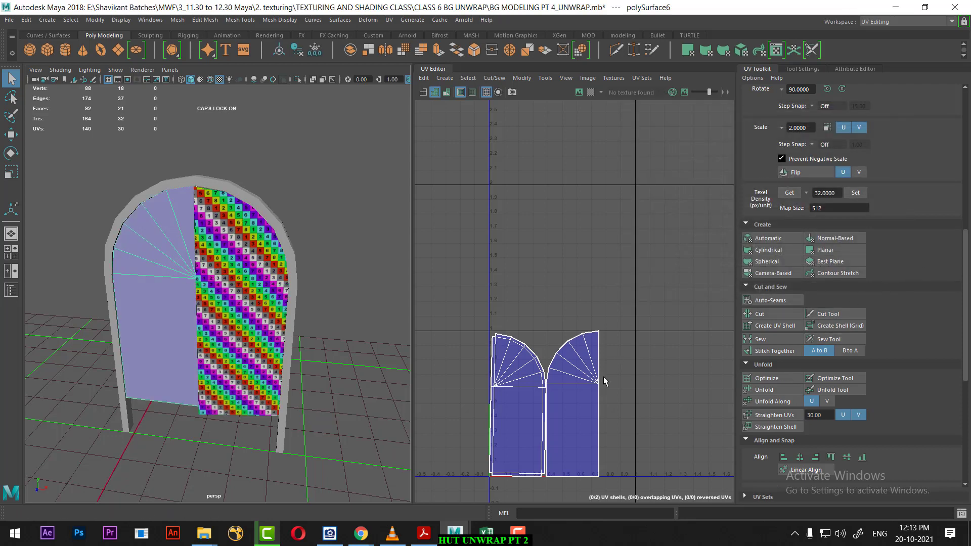
Step: Select the right arch panel and test straightening its UV shells, undoing each attempt
{"action": "scroll", "coordinate": [603, 377], "scroll_direction": "up", "scroll_amount": 2}
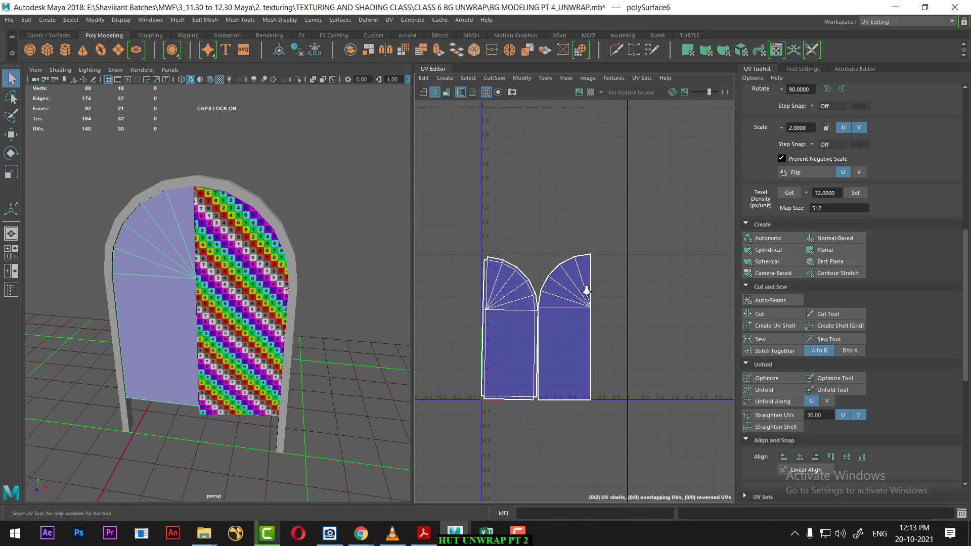
{"action": "left_click", "coordinate": [233, 306]}
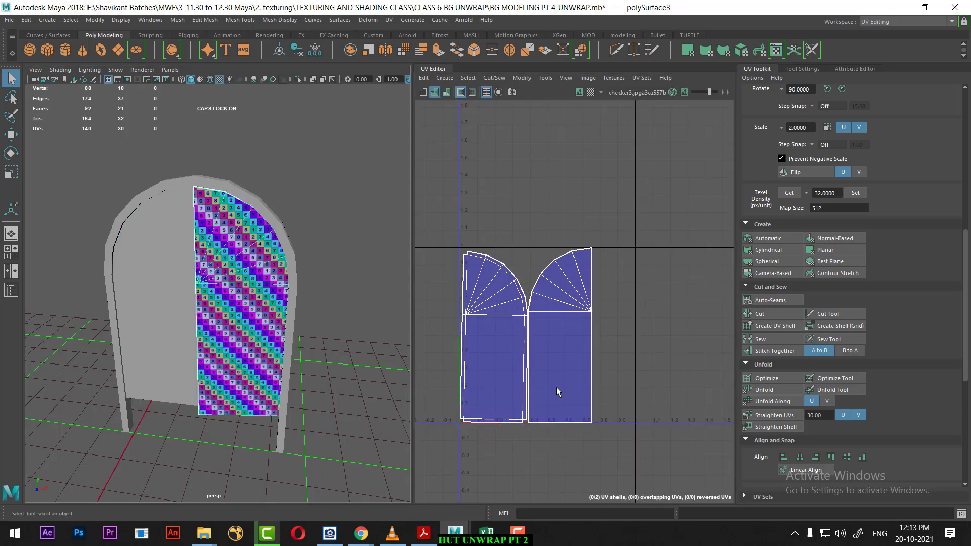
{"action": "left_click", "coordinate": [792, 419]}
{"action": "key", "text": "ctrl+z"}
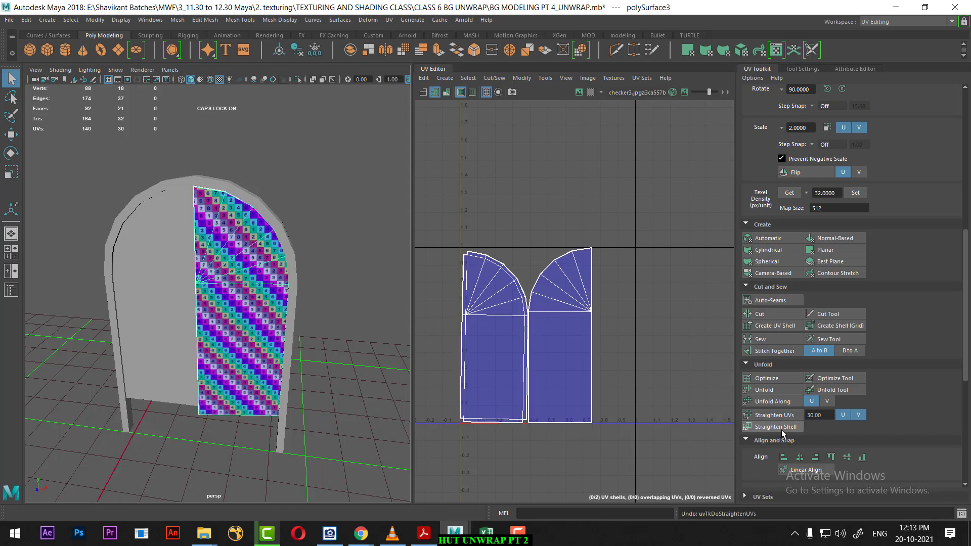
{"action": "left_click", "coordinate": [785, 427]}
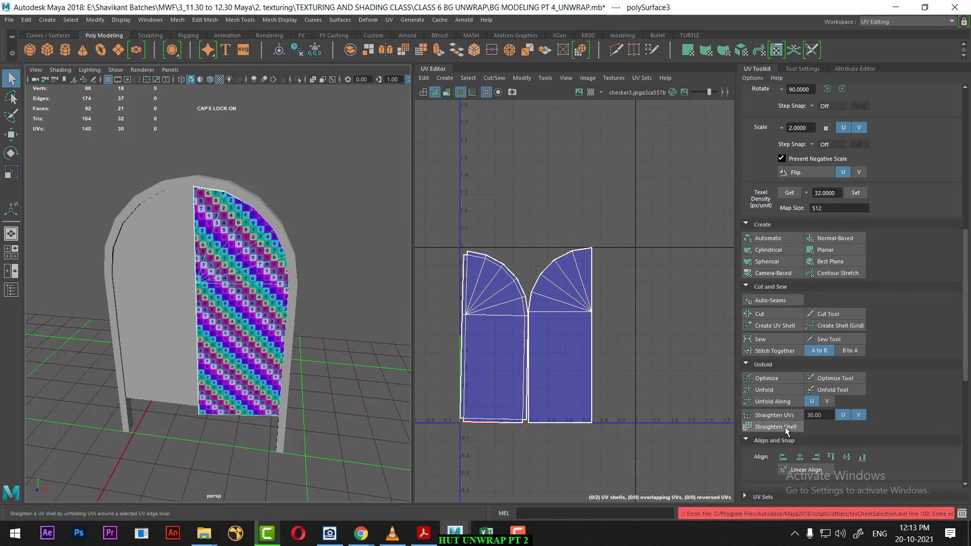
{"action": "left_click_drag", "start_coordinate": [655, 274], "coordinate": [414, 496]}
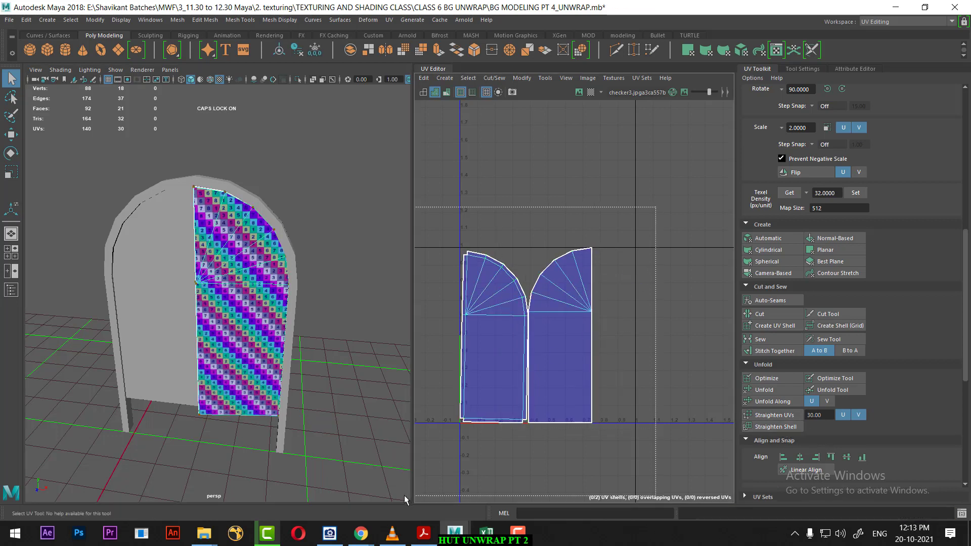
{"action": "left_click", "coordinate": [779, 427]}
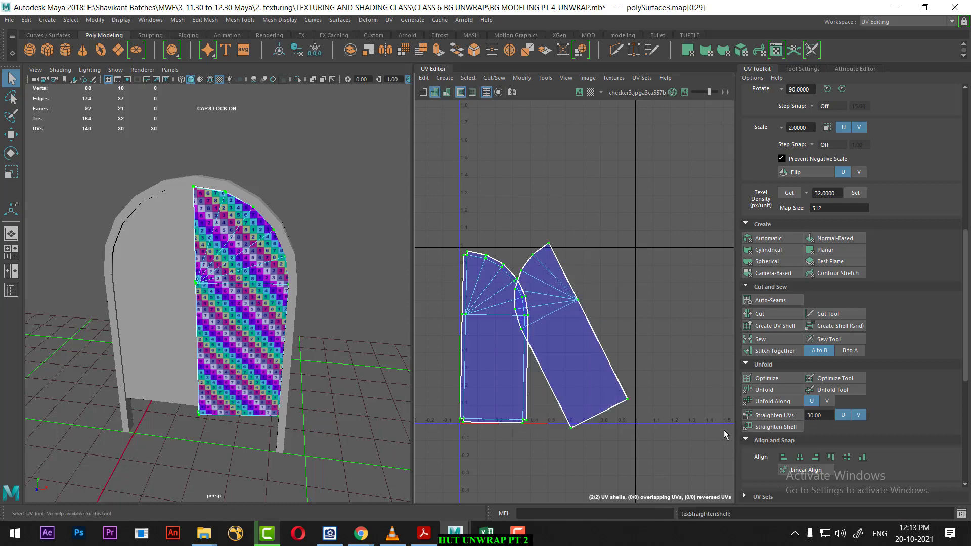
{"action": "key", "text": "ctrl+z"}
{"action": "left_click", "coordinate": [596, 327]}
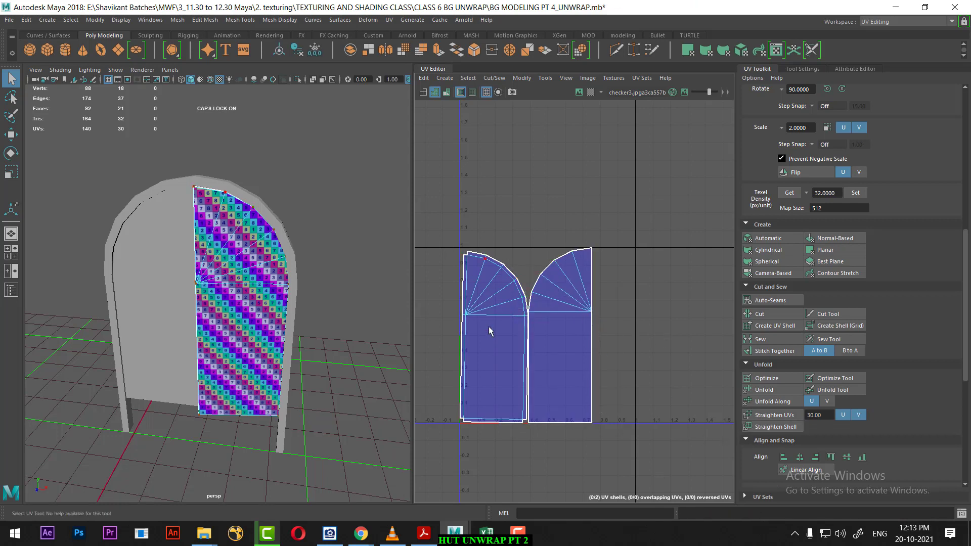
Step: Slide the left UV shell slightly left, trying and undoing straightening on it
{"action": "scroll", "coordinate": [453, 283], "scroll_direction": "up", "scroll_amount": 3}
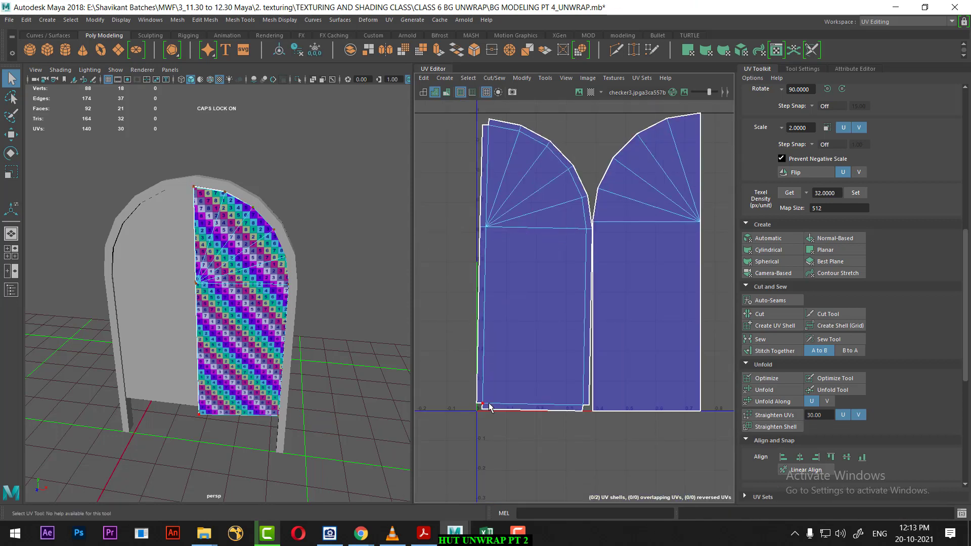
{"action": "double_click", "coordinate": [485, 410]}
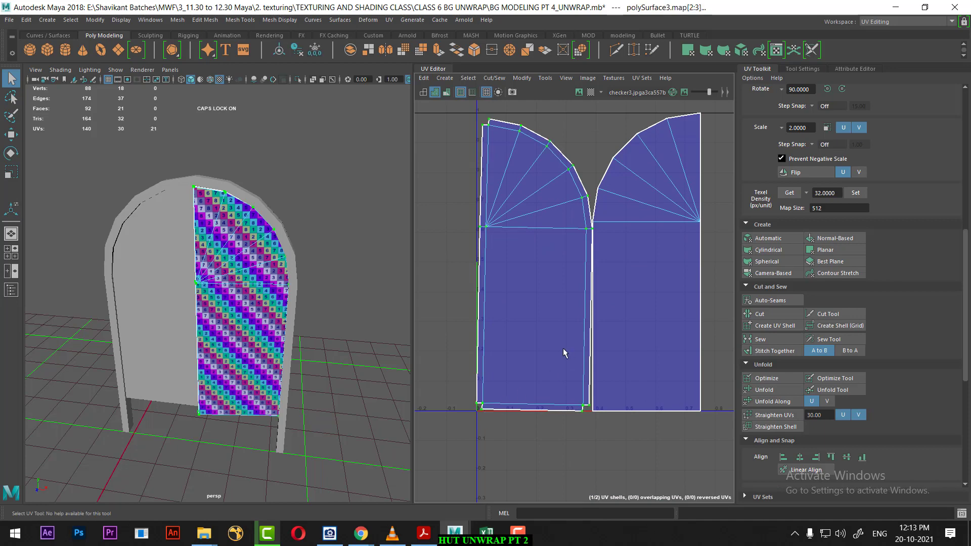
{"action": "key", "text": "w"}
{"action": "scroll", "coordinate": [582, 293], "scroll_direction": "up", "scroll_amount": 2}
{"action": "scroll", "coordinate": [531, 272], "scroll_direction": "down", "scroll_amount": 2}
{"action": "scroll", "coordinate": [510, 472], "scroll_direction": "up", "scroll_amount": 3}
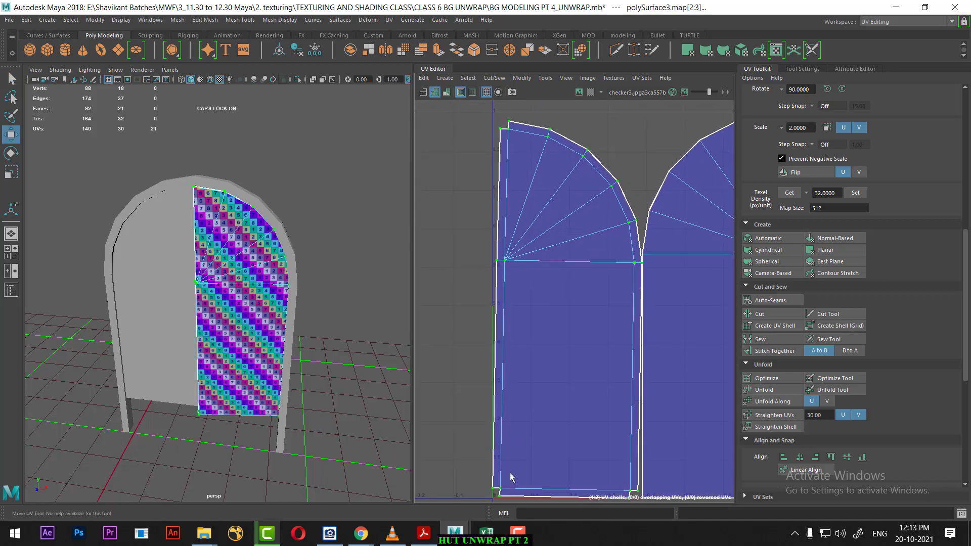
{"action": "scroll", "coordinate": [572, 288], "scroll_direction": "down", "scroll_amount": 1}
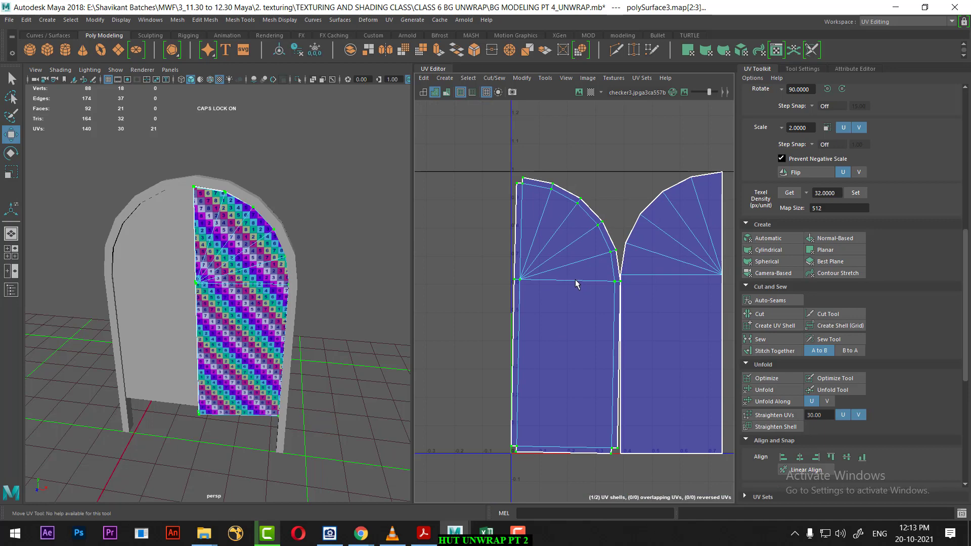
{"action": "left_click_drag", "start_coordinate": [576, 284], "coordinate": [566, 285]}
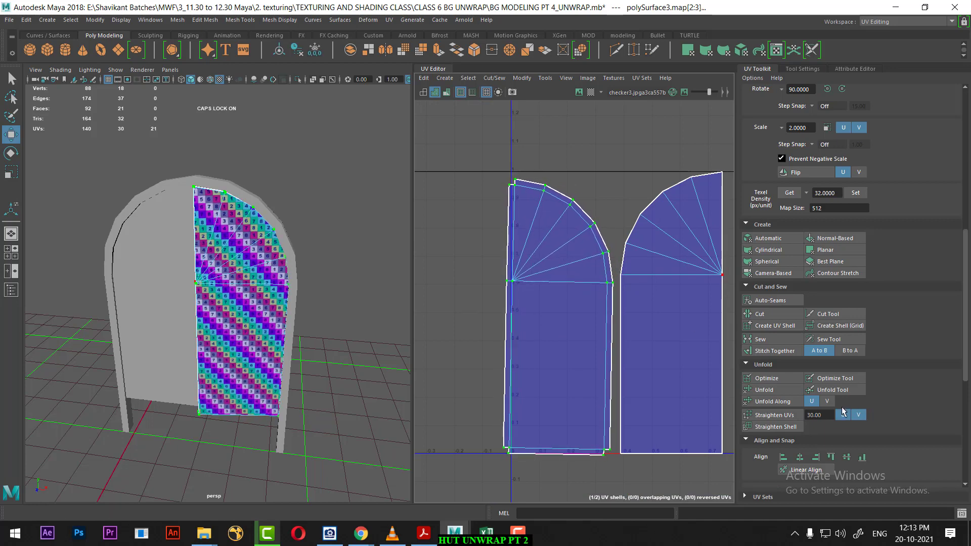
{"action": "left_click", "coordinate": [793, 426]}
{"action": "key", "text": "ctrl+z"}
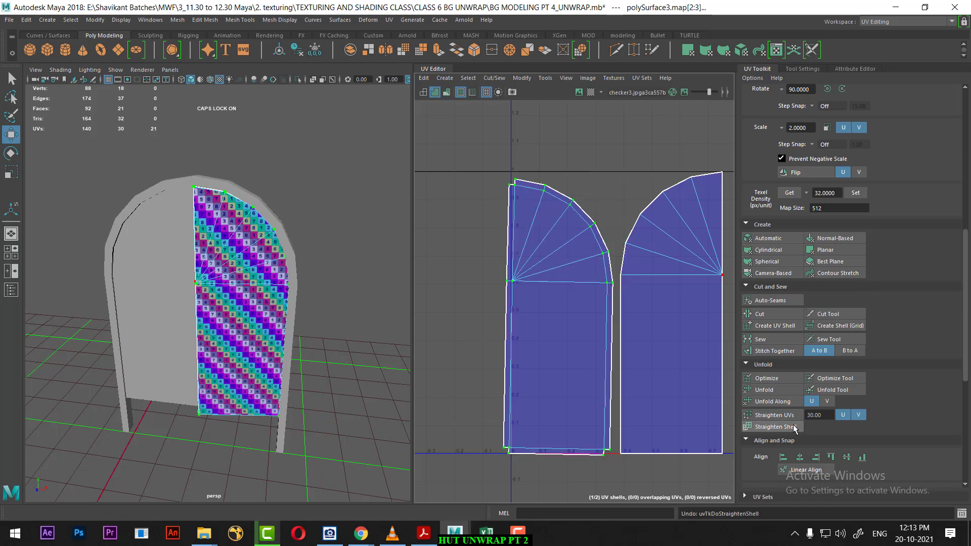
{"action": "left_click", "coordinate": [793, 416]}
{"action": "key", "text": "ctrl+z"}
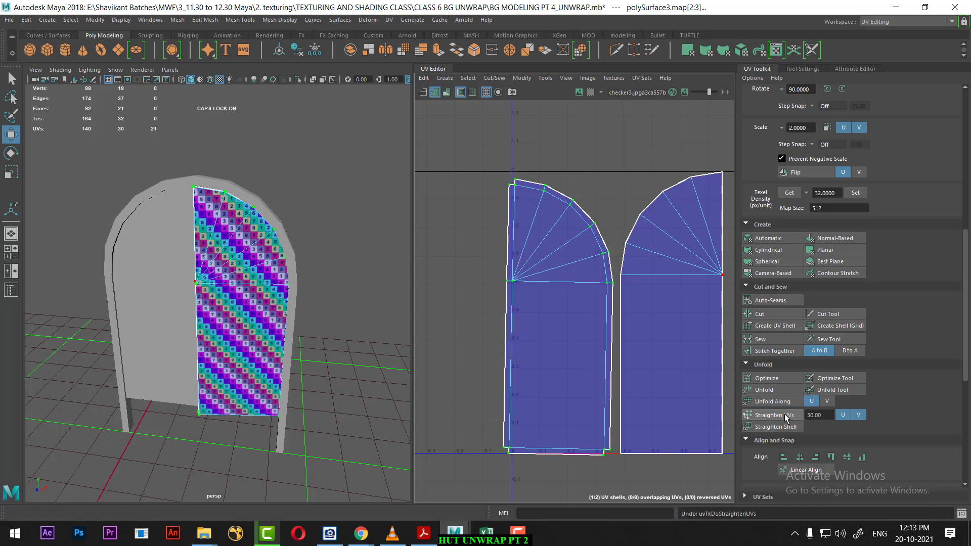
Step: Rotate the left UV shell so its edges stand vertical
{"action": "scroll", "coordinate": [525, 292], "scroll_direction": "up", "scroll_amount": 1}
{"action": "key", "text": "e"}
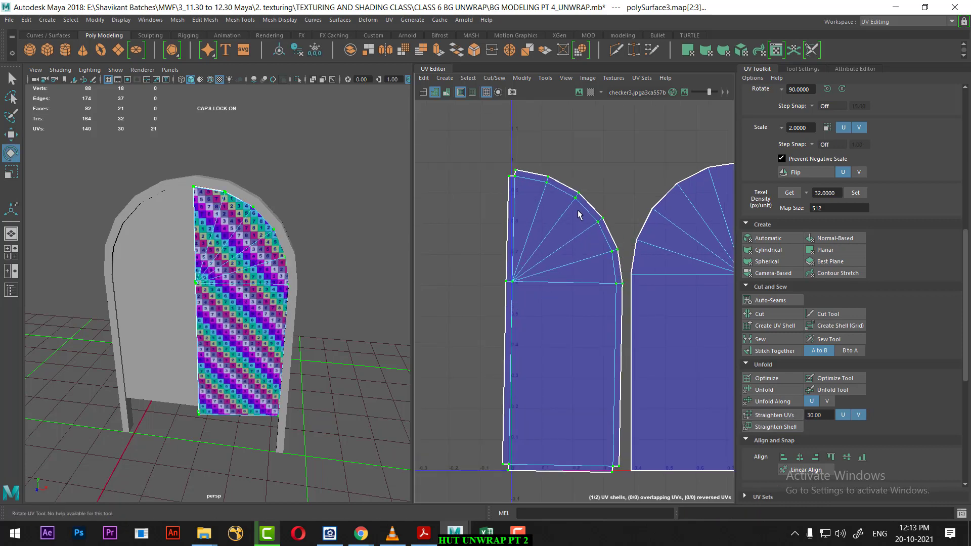
{"action": "left_click_drag", "start_coordinate": [577, 202], "coordinate": [573, 201]}
{"action": "key", "text": "Caps_Lock"}
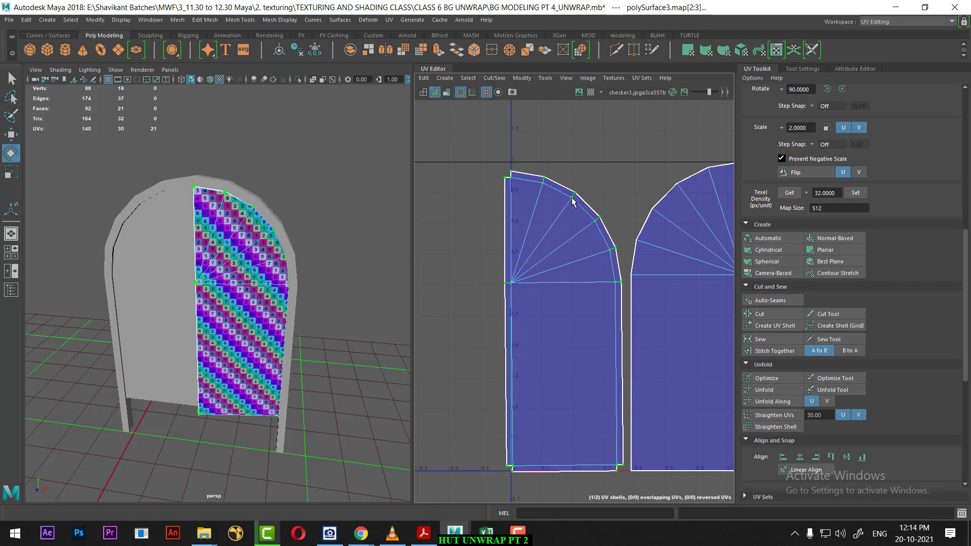
{"action": "key", "text": "w"}
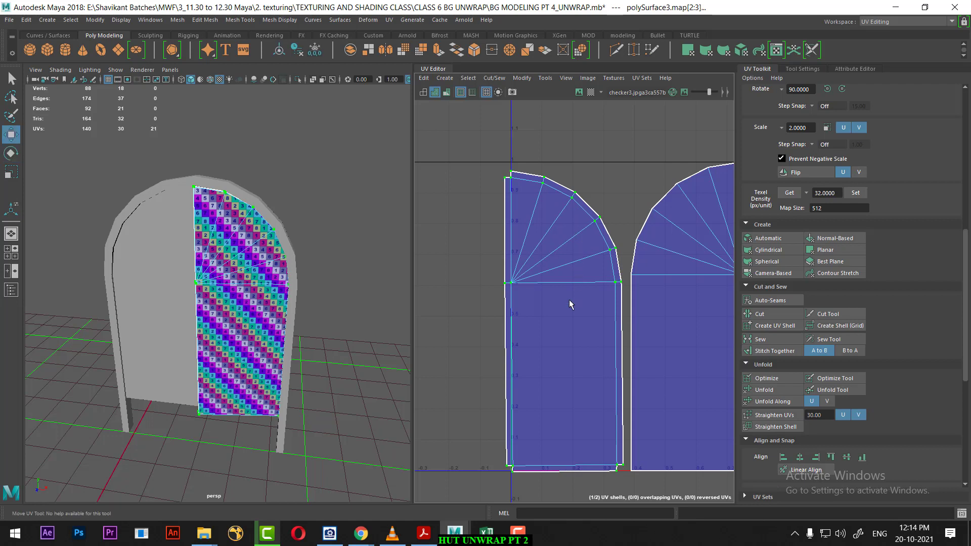
Step: Move the right UV shell further to the right
{"action": "middle_click_drag", "start_coordinate": [570, 303], "coordinate": [513, 237], "text": "alt"}
{"action": "scroll", "coordinate": [572, 365], "scroll_direction": "down", "scroll_amount": 2}
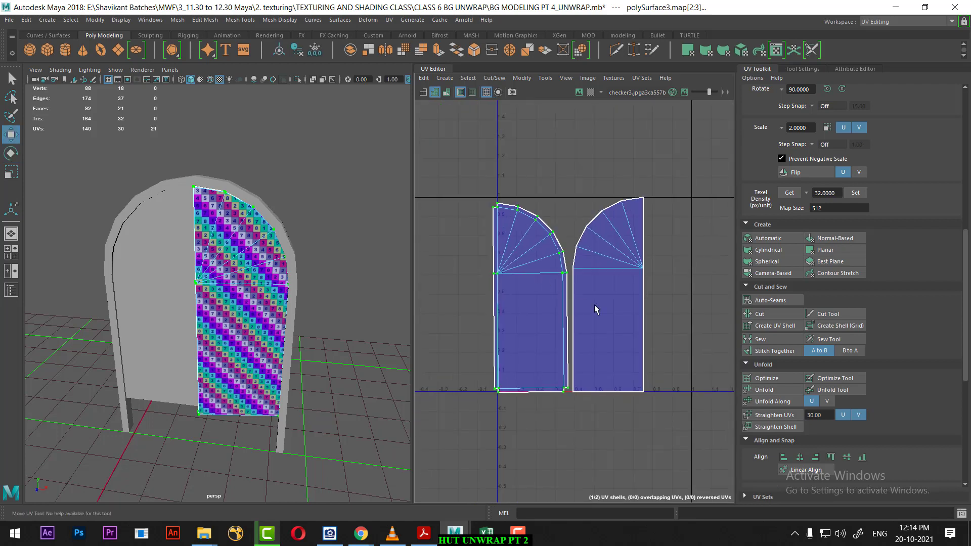
{"action": "left_click", "coordinate": [626, 268]}
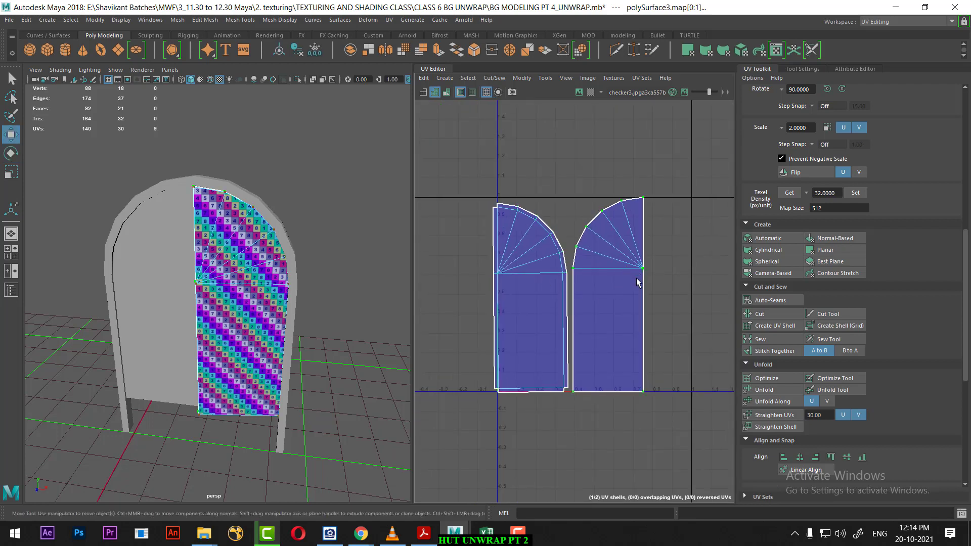
{"action": "left_click_drag", "start_coordinate": [641, 268], "coordinate": [688, 269]}
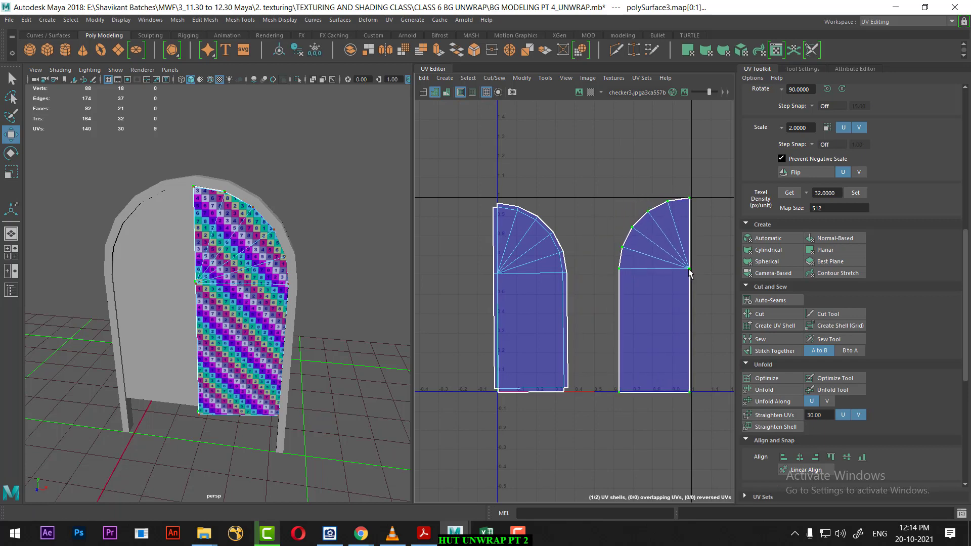
{"action": "scroll", "coordinate": [292, 395], "scroll_direction": "down", "scroll_amount": 3}
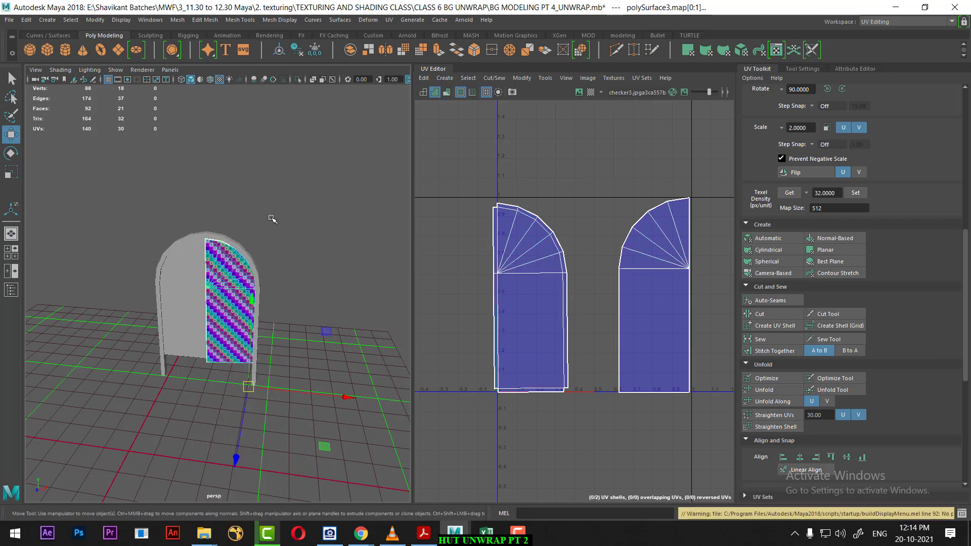
Step: Clear the face selection and unhide all objects with Display > Show > All
{"action": "left_click", "coordinate": [295, 296]}
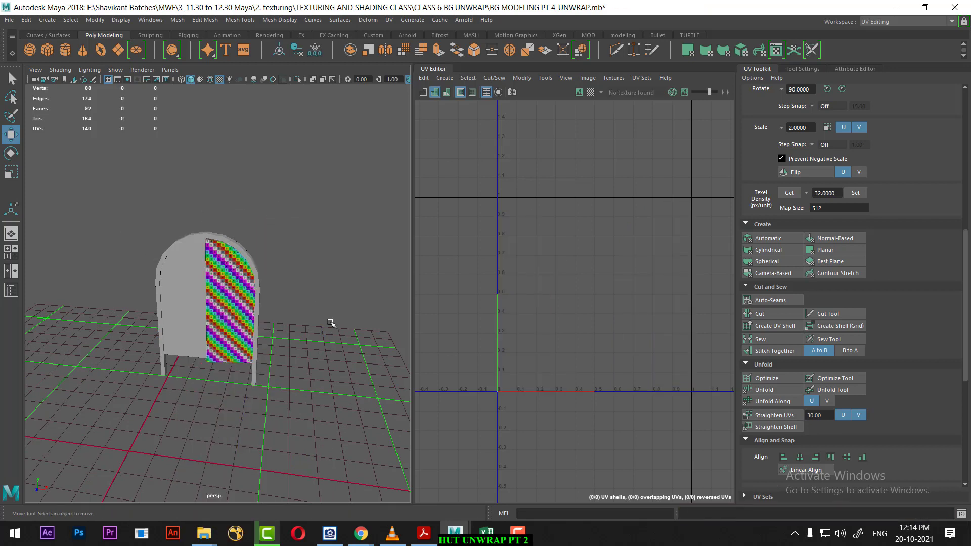
{"action": "left_click", "coordinate": [122, 21]}
{"action": "mouse_move", "coordinate": [134, 84]}
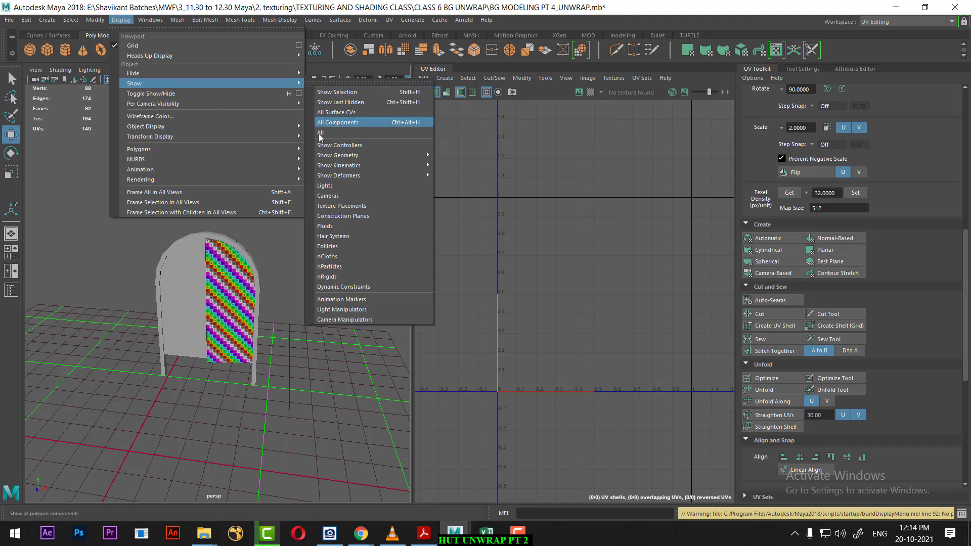
{"action": "left_click", "coordinate": [321, 133]}
{"action": "scroll", "coordinate": [268, 341], "scroll_direction": "up", "scroll_amount": 5}
Step: Select the door's right UV shell and move it left of the other shell
{"action": "left_click", "coordinate": [236, 304]}
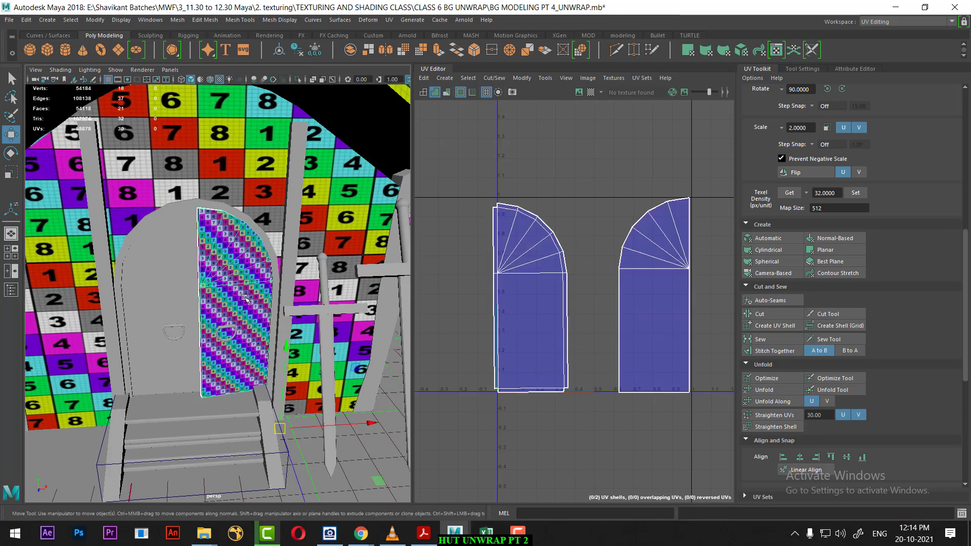
{"action": "right_click_drag", "start_coordinate": [231, 246], "coordinate": [231, 275]}
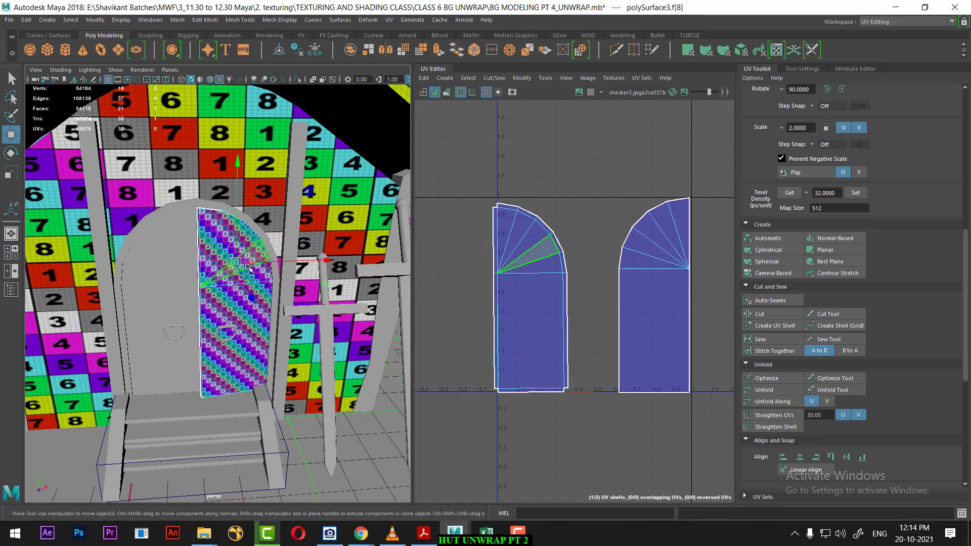
{"action": "left_click", "coordinate": [248, 267]}
{"action": "left_click_drag", "start_coordinate": [476, 189], "coordinate": [575, 432]}
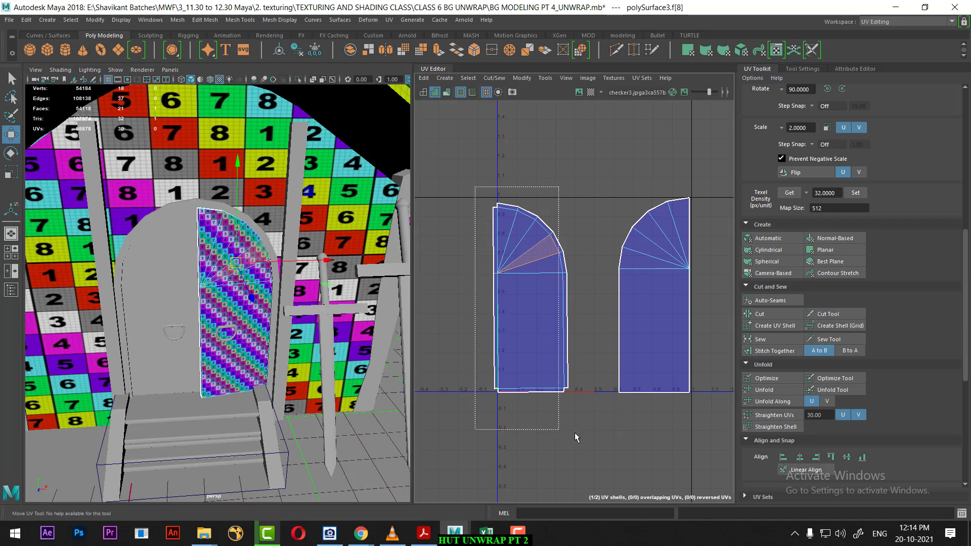
{"action": "left_click", "coordinate": [673, 275]}
{"action": "left_click", "coordinate": [674, 275], "text": "shift"}
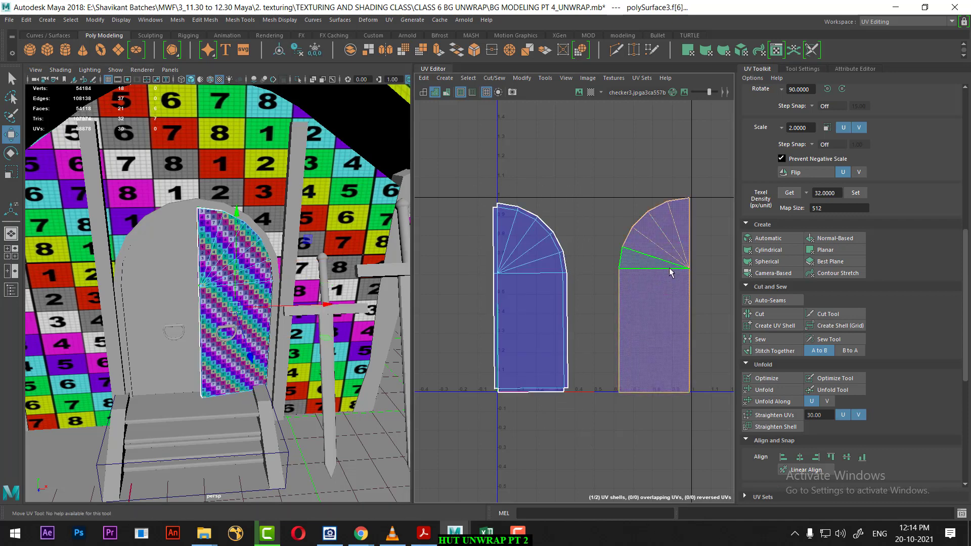
{"action": "left_click_drag", "start_coordinate": [672, 269], "coordinate": [468, 268]}
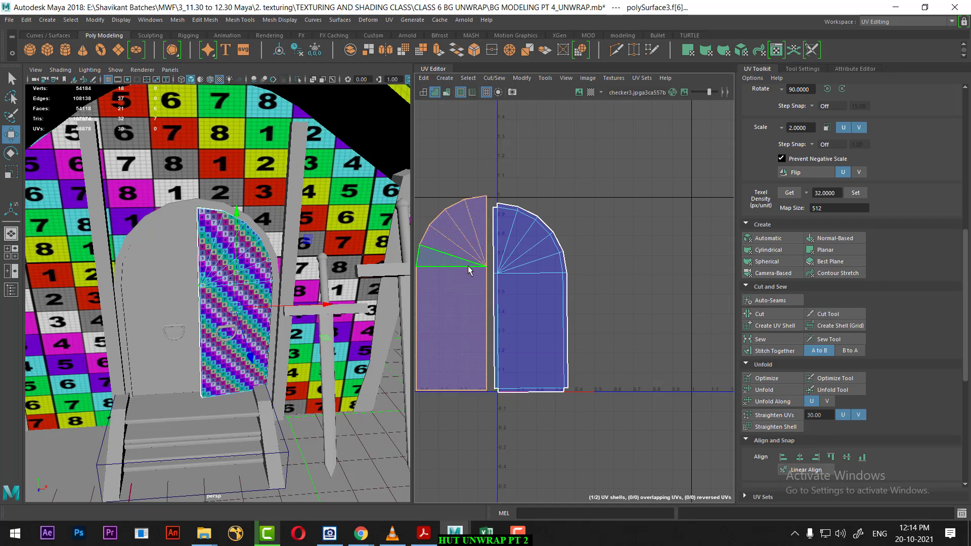
Step: Select both UV shells and Layout them inside the 0–1 UV space
{"action": "key", "text": "a"}
{"action": "left_click_drag", "start_coordinate": [454, 211], "coordinate": [620, 442]}
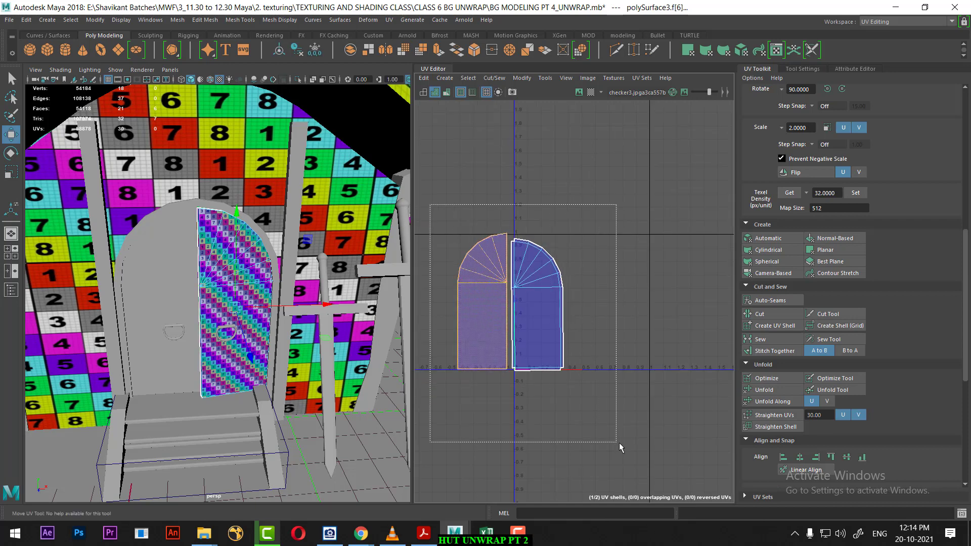
{"action": "scroll", "coordinate": [812, 433], "scroll_direction": "down", "scroll_amount": 3}
{"action": "scroll", "coordinate": [799, 448], "scroll_direction": "down", "scroll_amount": 2}
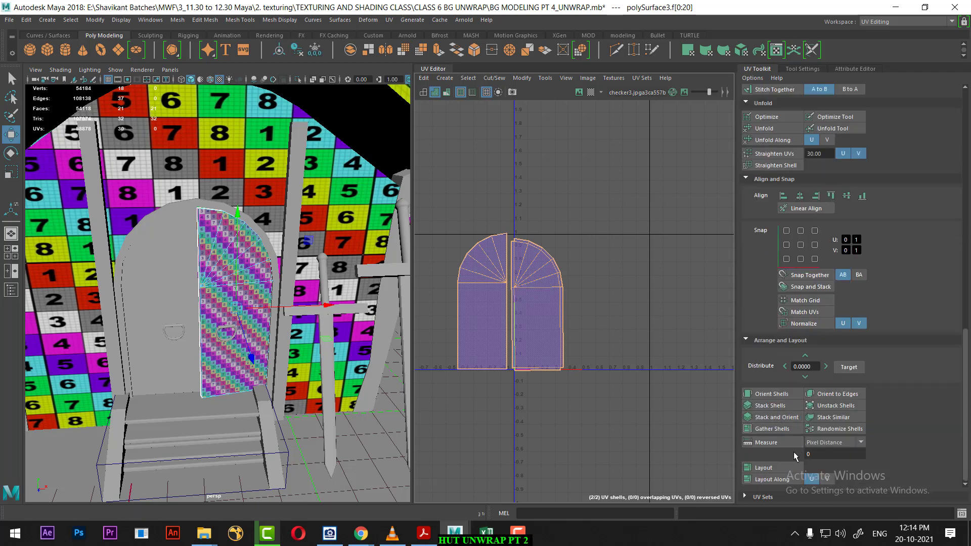
{"action": "left_click", "coordinate": [771, 470]}
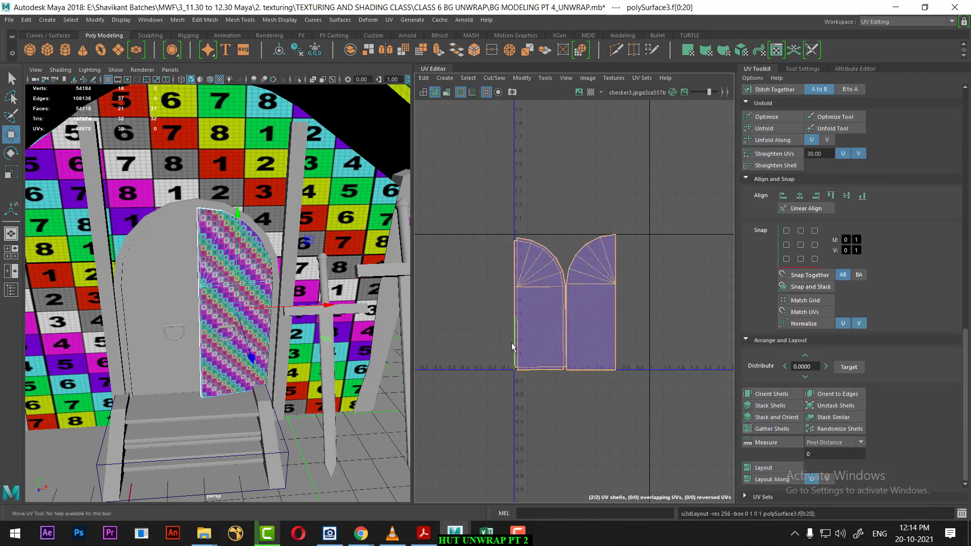
Step: Return to object mode and add the left door to the selection
{"action": "right_click", "coordinate": [213, 245]}
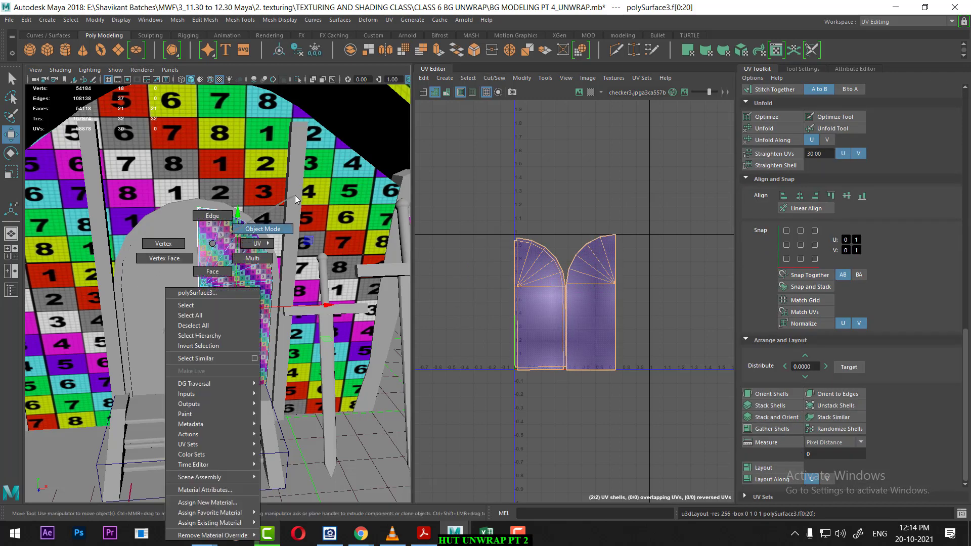
{"action": "left_click", "coordinate": [248, 218]}
{"action": "left_click", "coordinate": [154, 290], "text": "shift"}
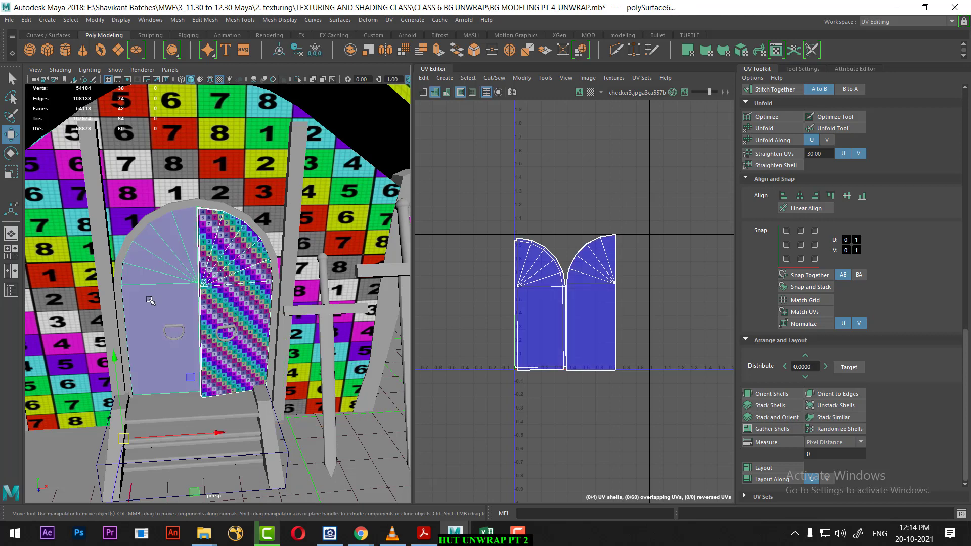
Step: Open and close the Mesh > Transfer Attributes settings for the two doors
{"action": "left_click", "coordinate": [177, 20]}
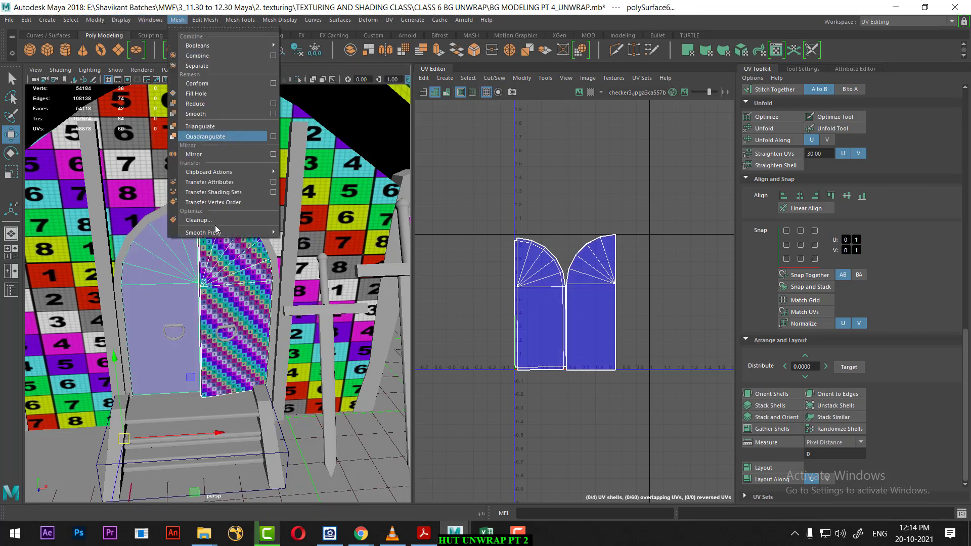
{"action": "left_click", "coordinate": [274, 182]}
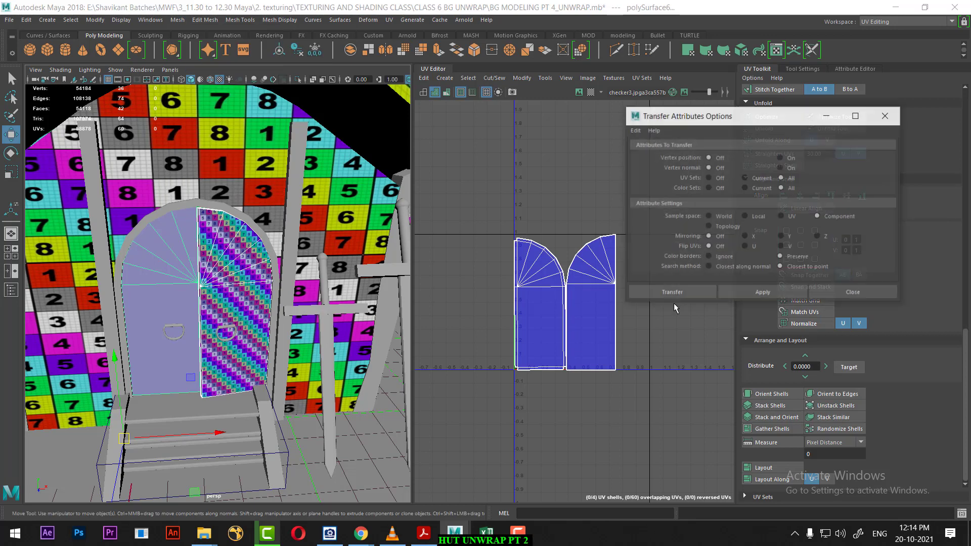
{"action": "left_click", "coordinate": [854, 293]}
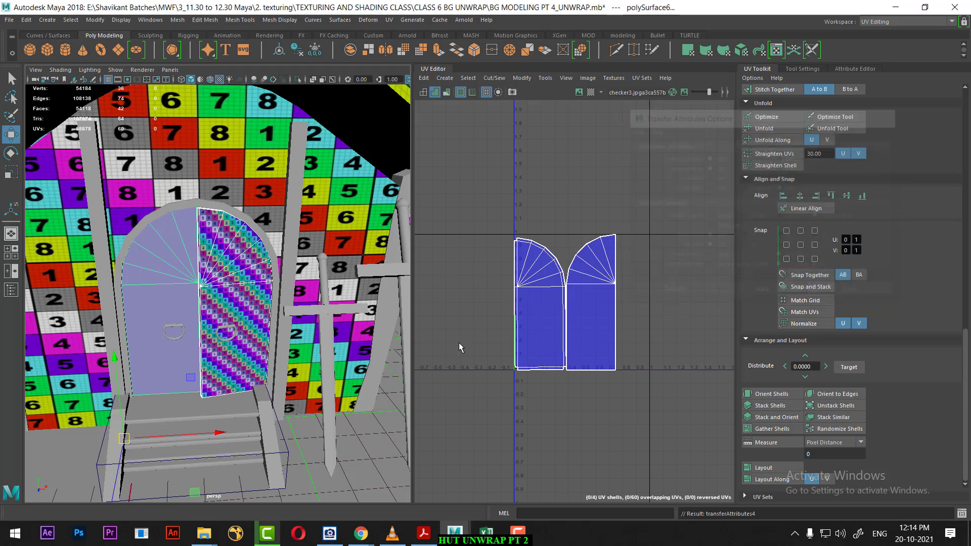
Step: Assign the existing COLOR_CHECKER material to the left door and inspect both doors
{"action": "left_click", "coordinate": [157, 288]}
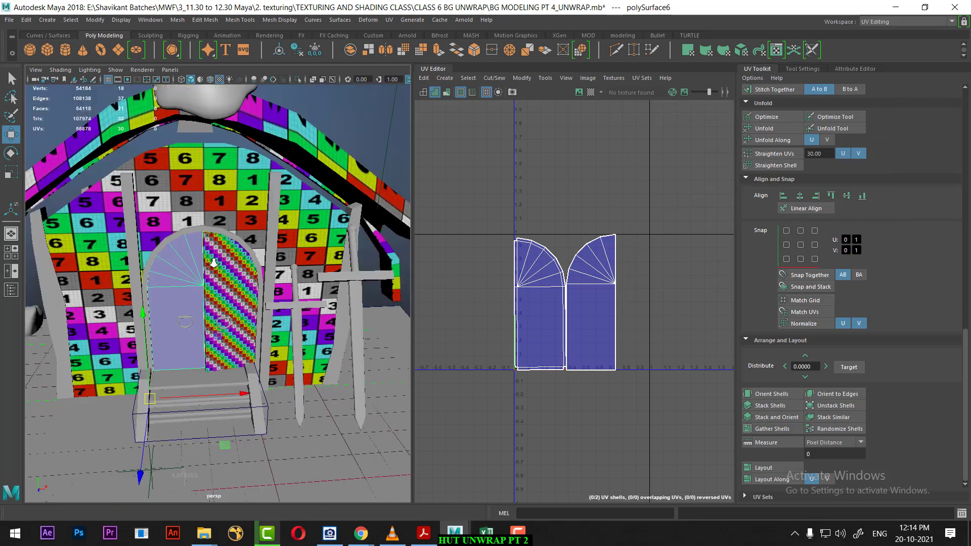
{"action": "left_click_drag", "start_coordinate": [160, 291], "coordinate": [200, 268], "text": "alt"}
{"action": "right_click_drag", "start_coordinate": [198, 245], "coordinate": [292, 494]}
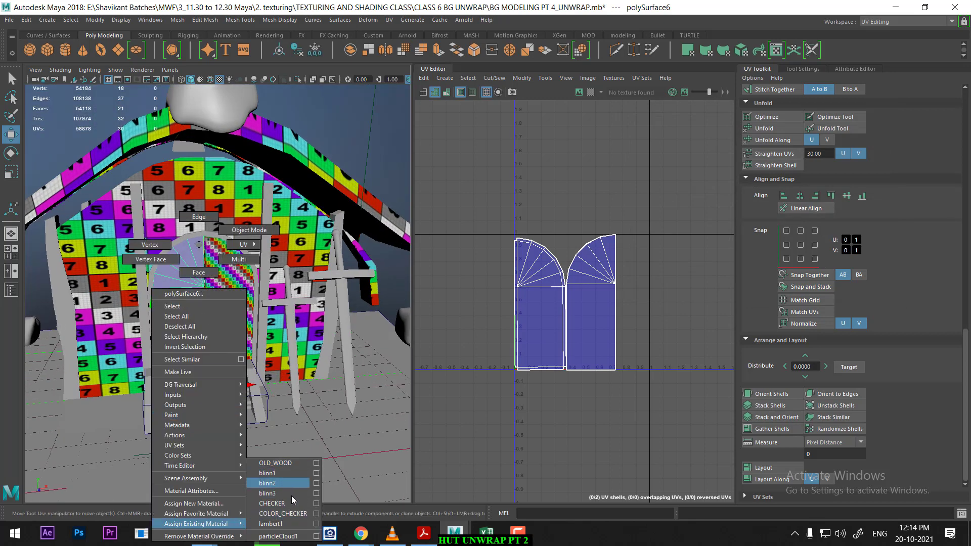
{"action": "left_click", "coordinate": [291, 514]}
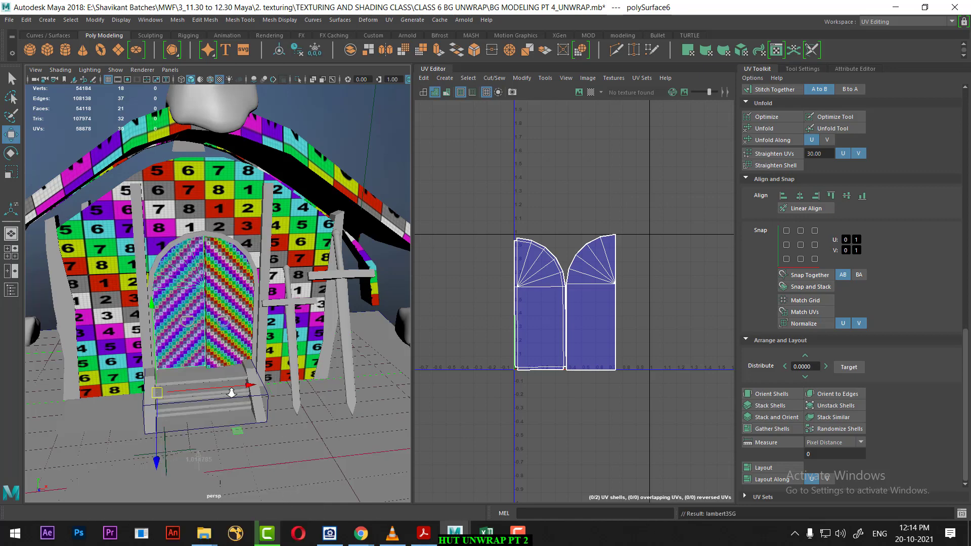
{"action": "scroll", "coordinate": [253, 268], "scroll_direction": "up", "scroll_amount": 5}
{"action": "scroll", "coordinate": [253, 268], "scroll_direction": "up", "scroll_amount": 3}
{"action": "left_click_drag", "start_coordinate": [277, 315], "coordinate": [223, 350], "text": "alt"}
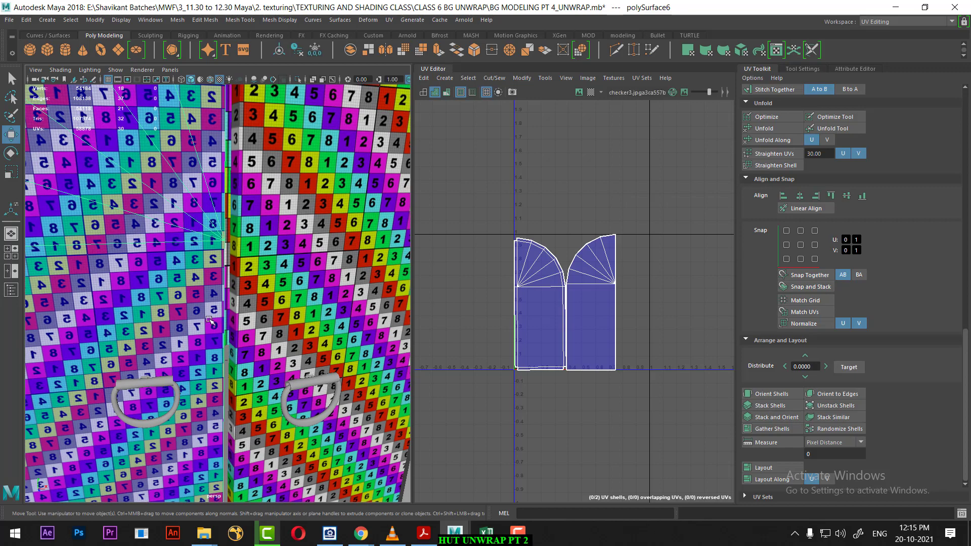
Step: Isolate the door and apply an operation to its UVs from the quick UV menu
{"action": "key", "text": "alt+h"}
{"action": "left_click_drag", "start_coordinate": [210, 320], "coordinate": [255, 326], "text": "alt"}
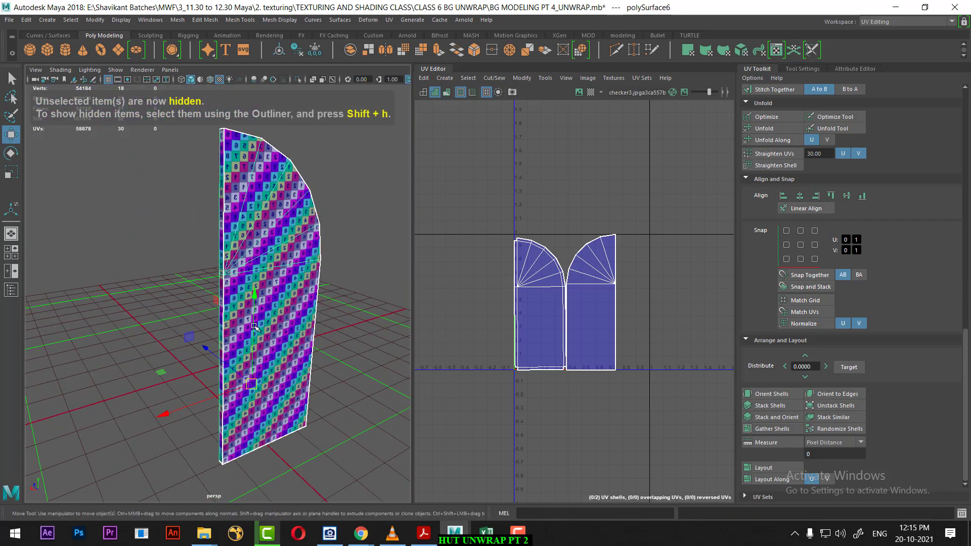
{"action": "right_click_drag", "start_coordinate": [574, 298], "coordinate": [562, 275]}
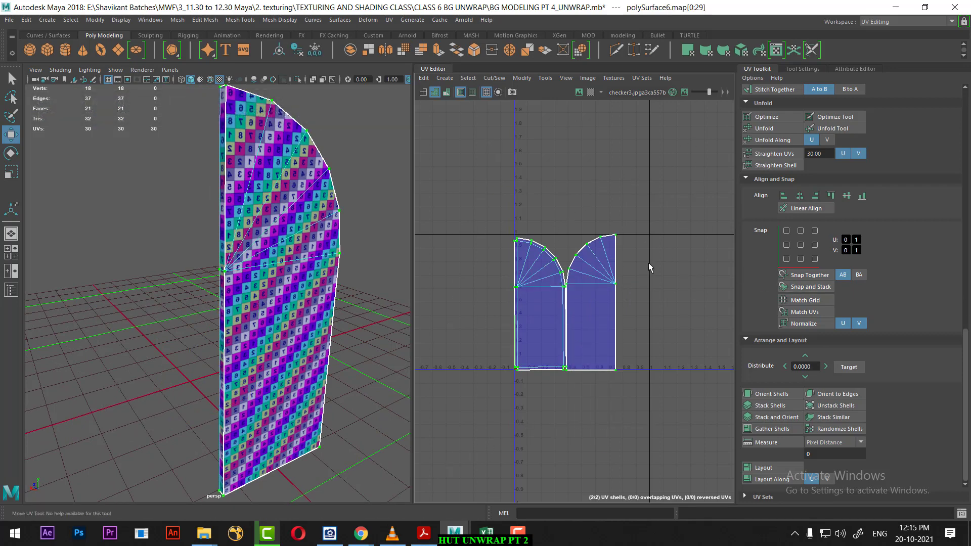
{"action": "right_click", "coordinate": [637, 222], "text": "shift"}
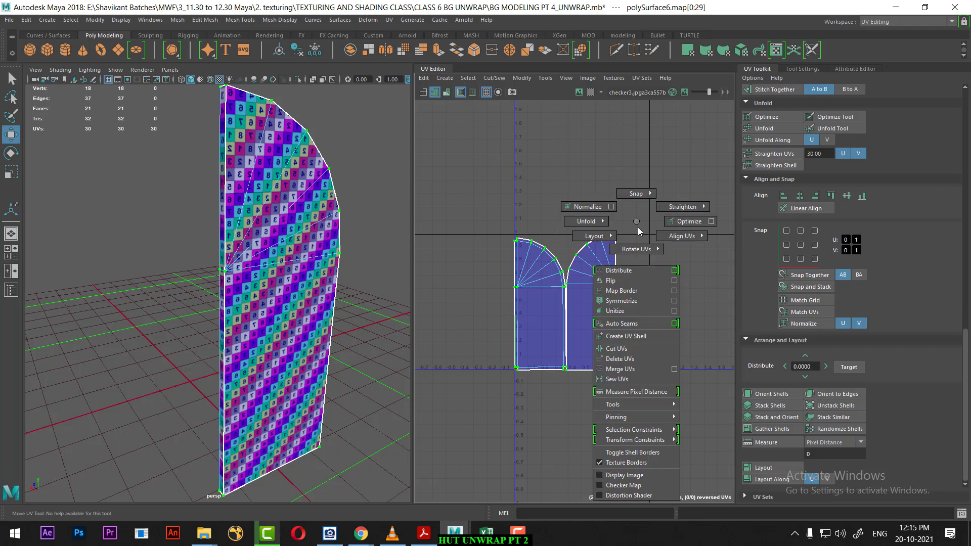
{"action": "left_click", "coordinate": [641, 280]}
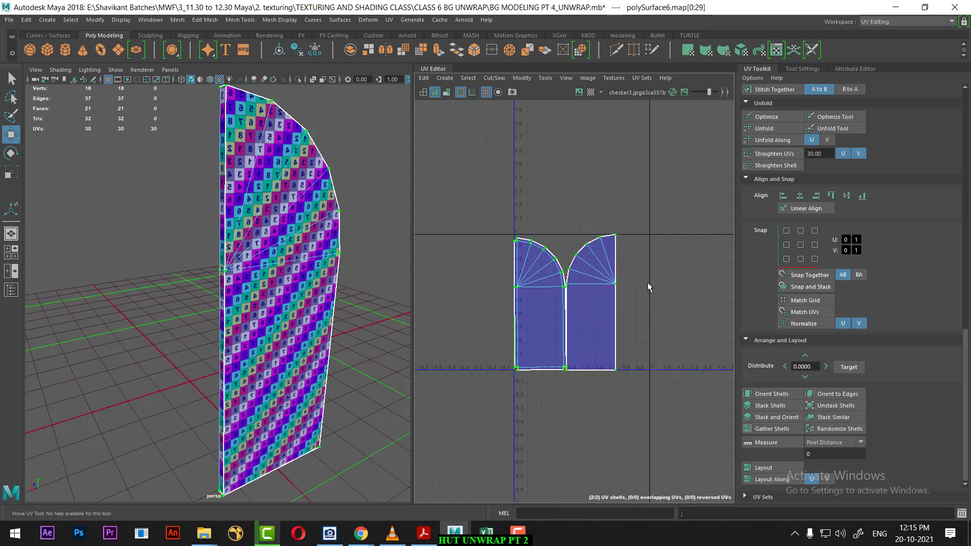
Step: Select all UV faces and mirror the right UV shell from the UV menu
{"action": "left_click_drag", "start_coordinate": [303, 283], "coordinate": [238, 284], "text": "alt"}
{"action": "right_click_drag", "start_coordinate": [580, 217], "coordinate": [596, 251]}
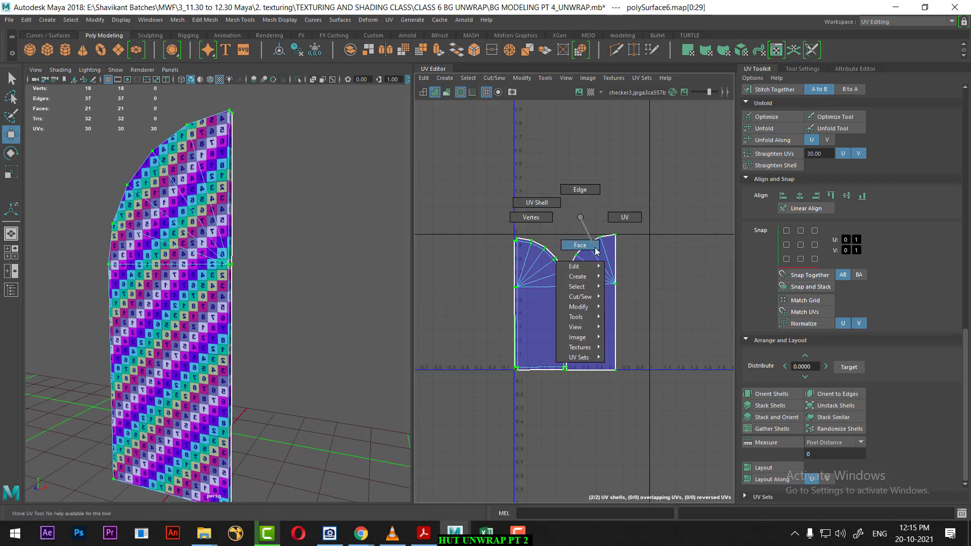
{"action": "left_click_drag", "start_coordinate": [669, 184], "coordinate": [506, 379]}
{"action": "right_click", "coordinate": [587, 210], "text": "shift"}
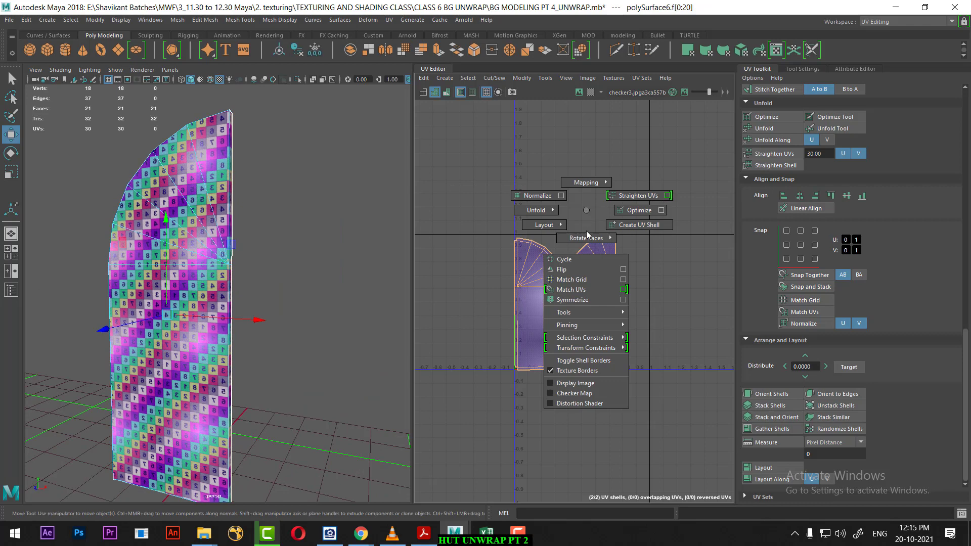
{"action": "left_click", "coordinate": [562, 270]}
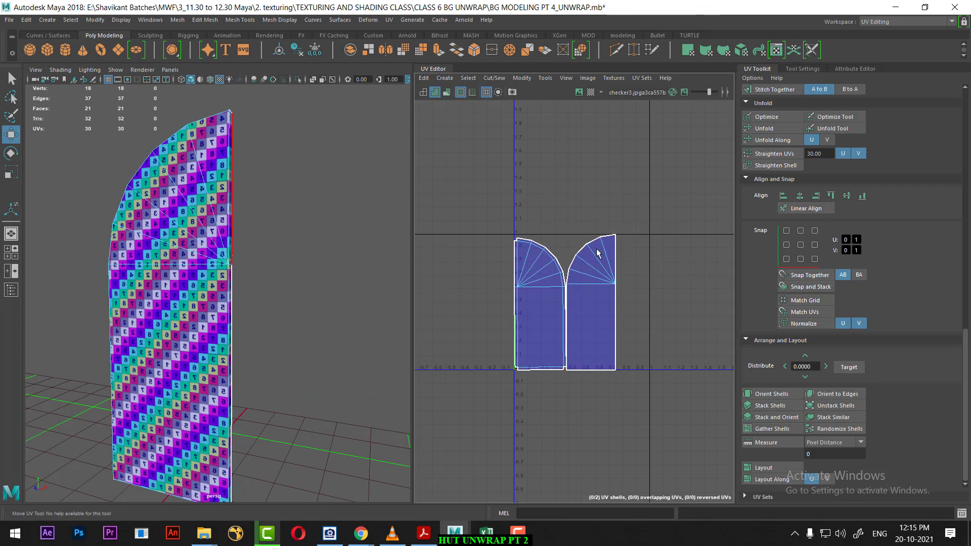
Step: Flip the left UV shell, then the right door's shell, and clear the selection
{"action": "double_click", "coordinate": [539, 292]}
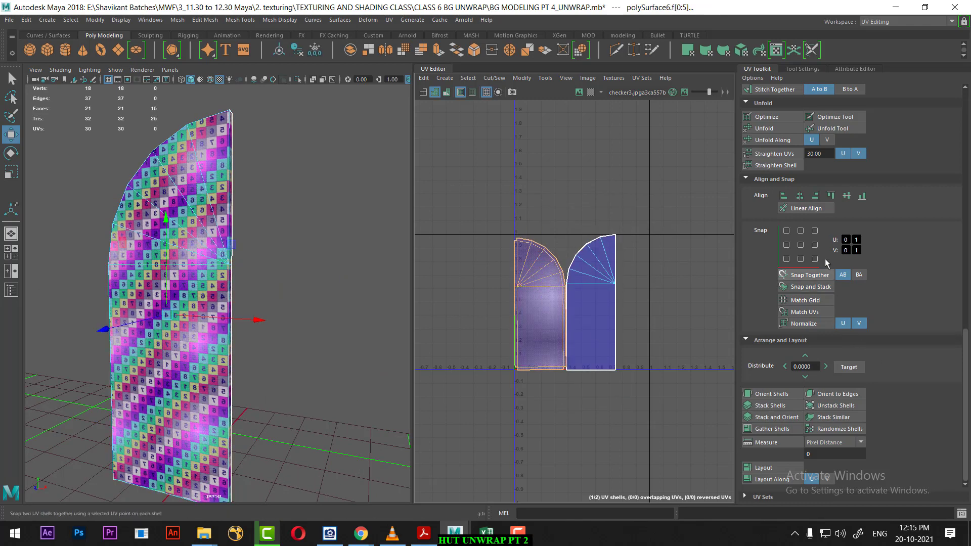
{"action": "scroll", "coordinate": [892, 356], "scroll_direction": "up", "scroll_amount": 3}
{"action": "scroll", "coordinate": [896, 349], "scroll_direction": "up", "scroll_amount": 2}
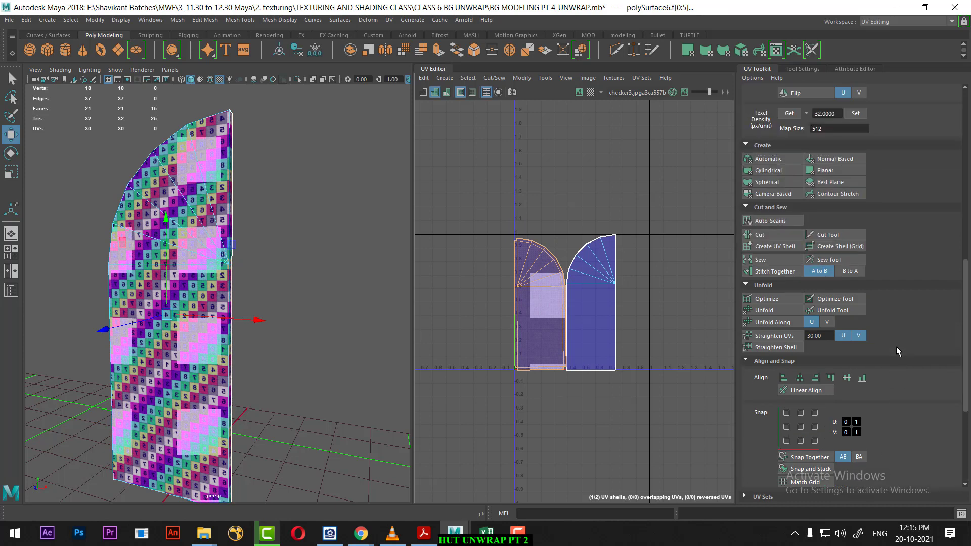
{"action": "scroll", "coordinate": [899, 345], "scroll_direction": "up", "scroll_amount": 2}
{"action": "scroll", "coordinate": [903, 331], "scroll_direction": "up", "scroll_amount": 2}
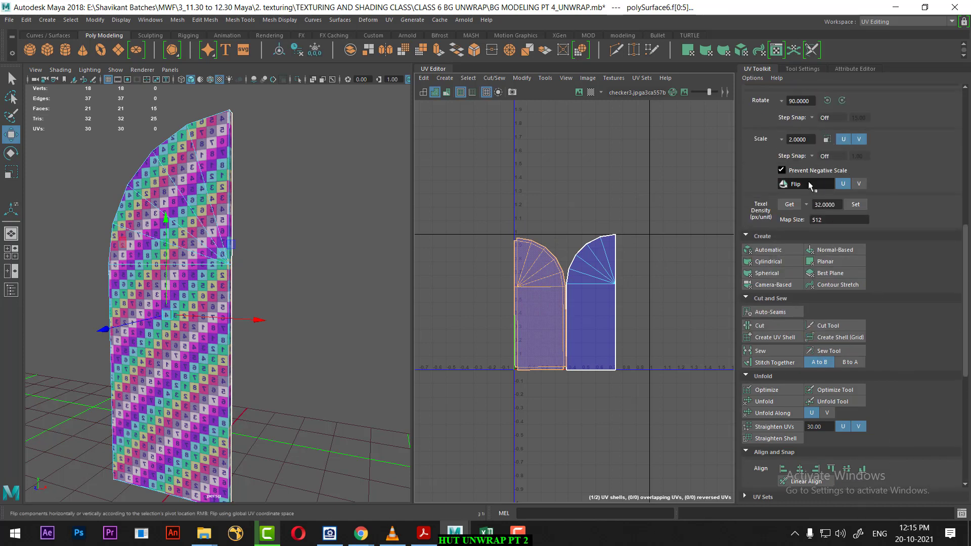
{"action": "left_click", "coordinate": [809, 183]}
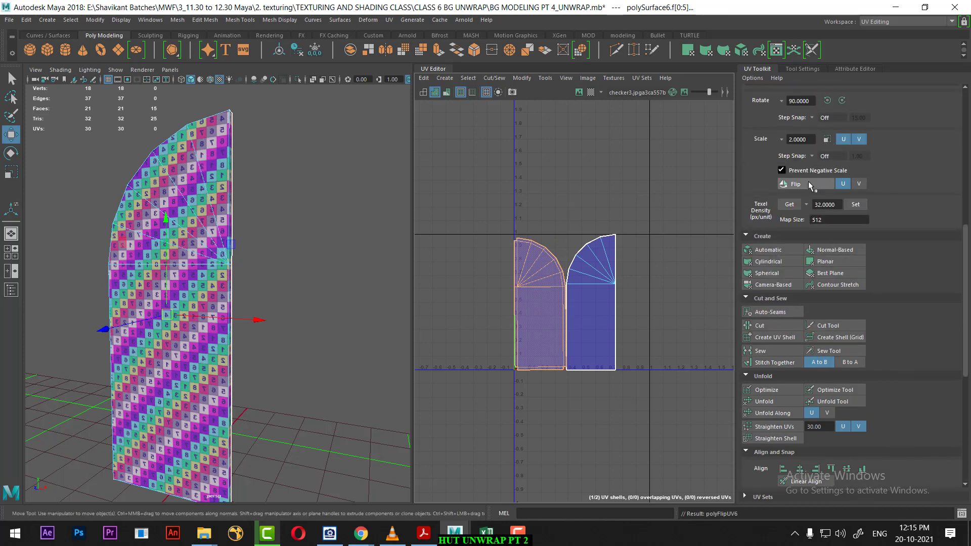
{"action": "left_click", "coordinate": [590, 291]}
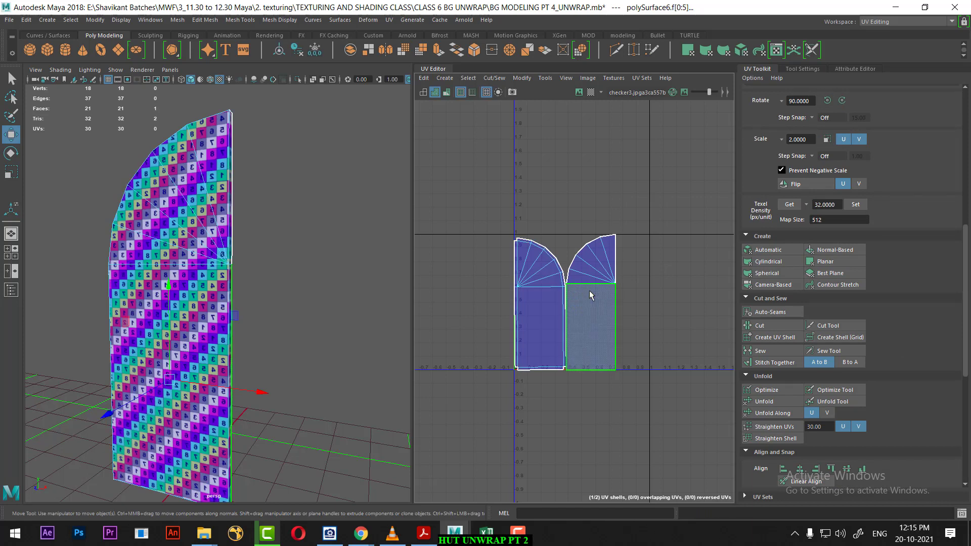
{"action": "left_click", "coordinate": [808, 183]}
{"action": "left_click", "coordinate": [652, 254]}
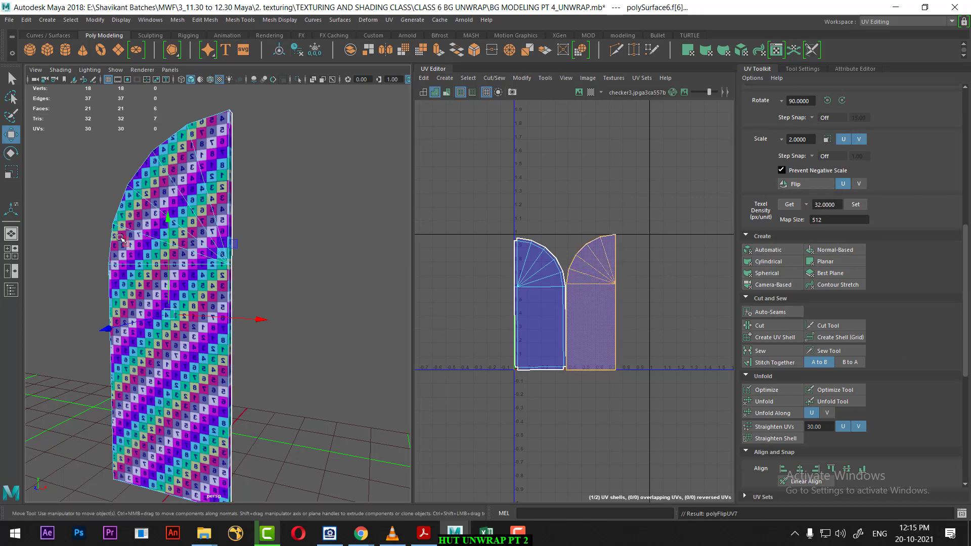
{"action": "left_click", "coordinate": [284, 180]}
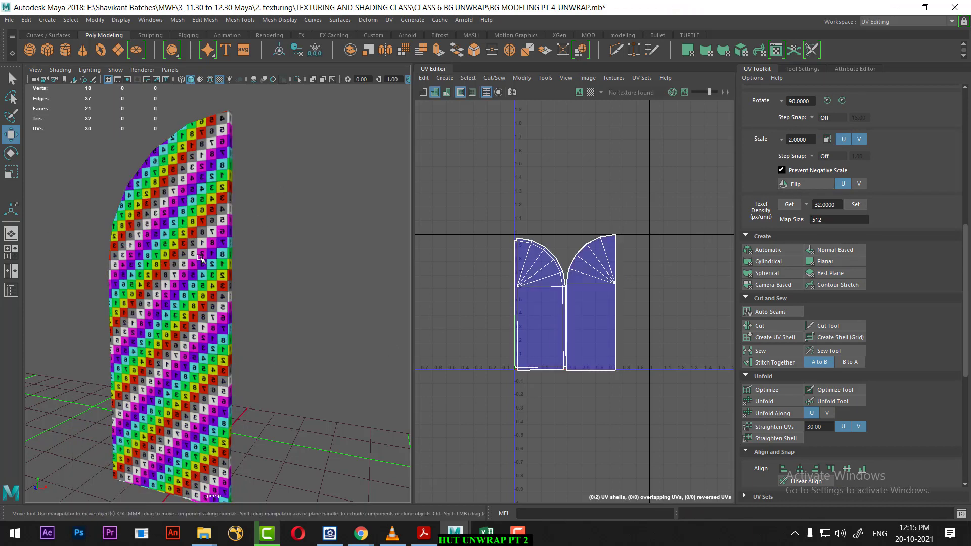
Step: Delete the door's construction history with Edit > Delete by Type > History
{"action": "left_click", "coordinate": [25, 20]}
{"action": "left_click", "coordinate": [199, 147]}
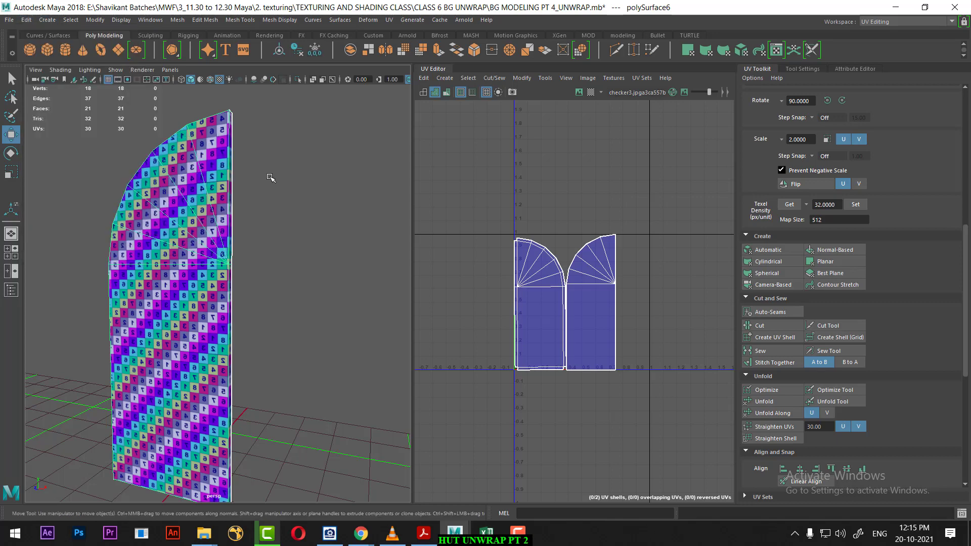
{"action": "left_click_drag", "start_coordinate": [271, 178], "coordinate": [212, 322], "text": "alt"}
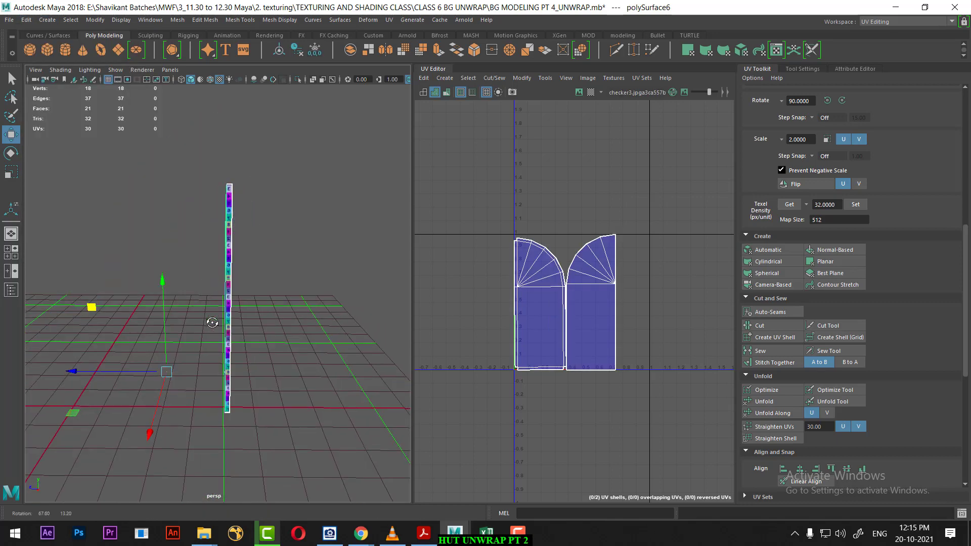
{"action": "left_click", "coordinate": [25, 20]}
{"action": "mouse_move", "coordinate": [55, 138]}
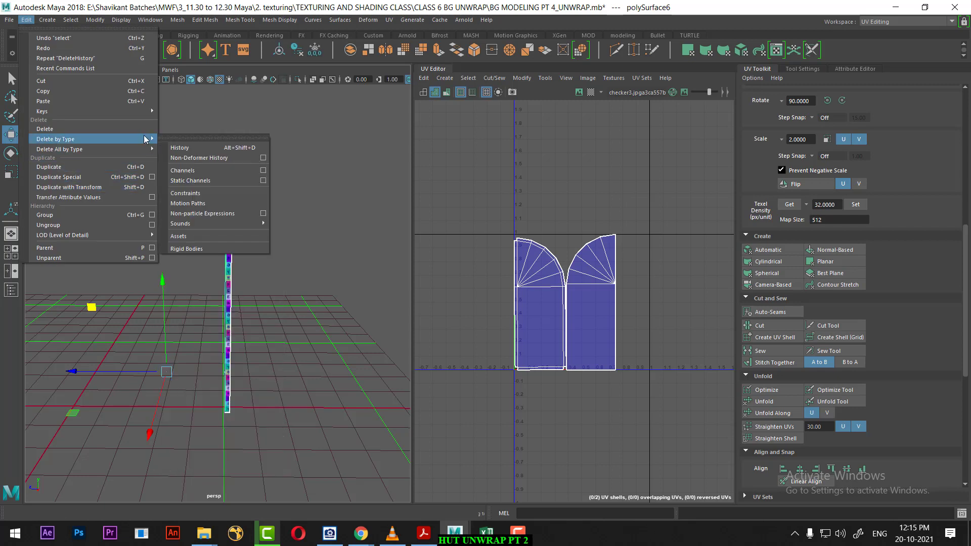
{"action": "left_click", "coordinate": [207, 151]}
{"action": "left_click", "coordinate": [228, 252]}
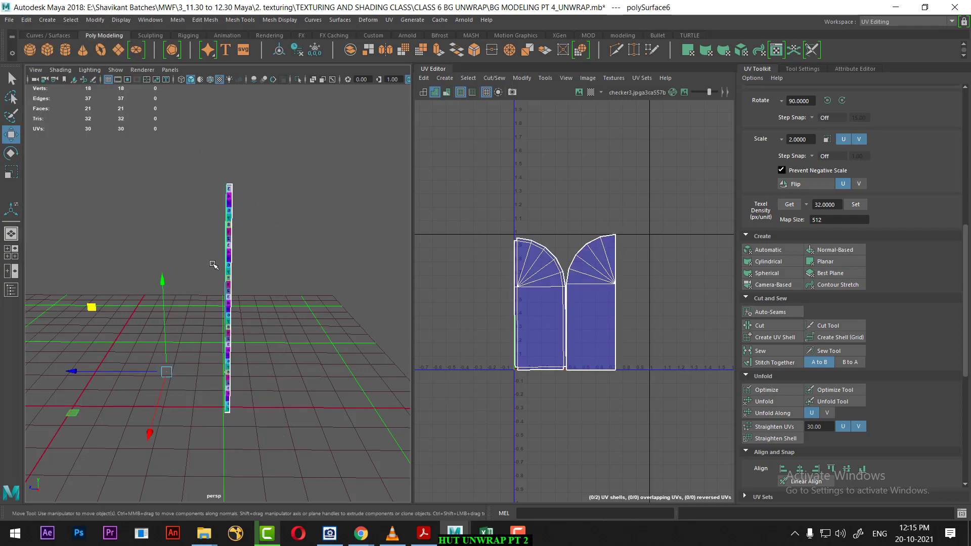
{"action": "left_click_drag", "start_coordinate": [227, 252], "coordinate": [283, 268], "text": "alt"}
Step: Select all of the door's UVs and flip them
{"action": "right_click", "coordinate": [591, 256]}
{"action": "right_click_drag", "start_coordinate": [670, 260], "coordinate": [671, 261]}
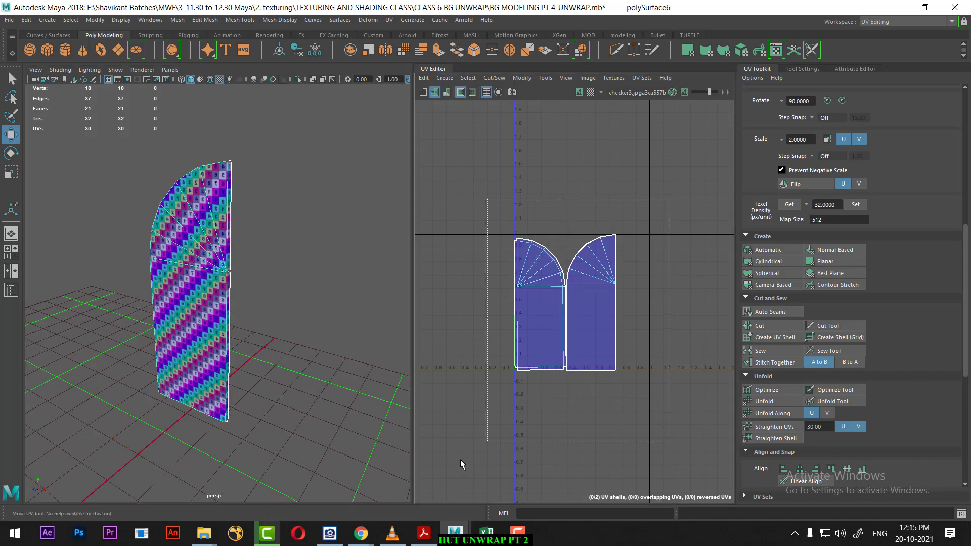
{"action": "left_click_drag", "start_coordinate": [671, 202], "coordinate": [486, 443]}
{"action": "left_click", "coordinate": [808, 185]}
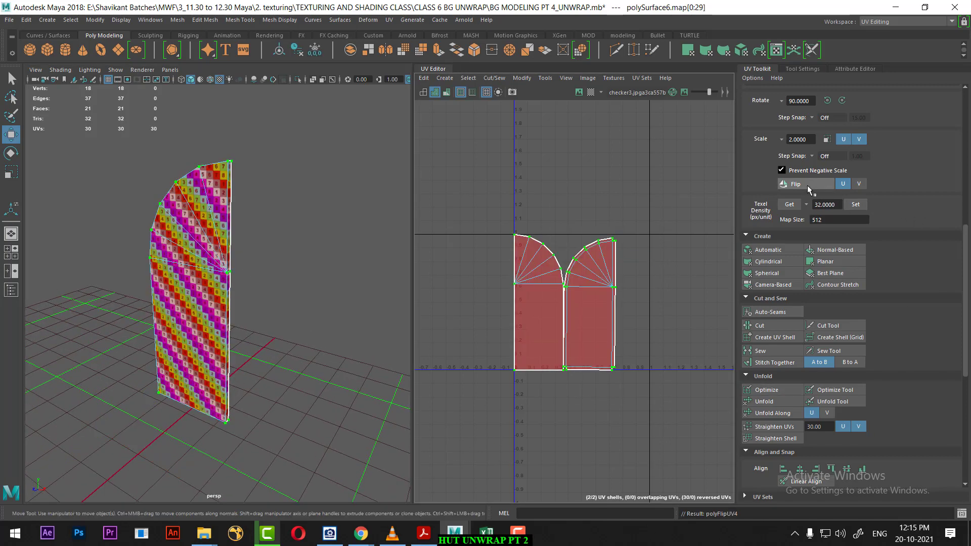
{"action": "scroll", "coordinate": [254, 347], "scroll_direction": "up", "scroll_amount": 5}
{"action": "mouse_move", "coordinate": [254, 347]}
{"action": "left_mouse_down", "text": "alt"}
{"action": "mouse_move", "coordinate": [243, 339]}
{"action": "mouse_move", "coordinate": [283, 357]}
{"action": "mouse_move", "coordinate": [267, 340]}
{"action": "left_mouse_up", "text": "alt"}
{"action": "left_click", "coordinate": [242, 338]}
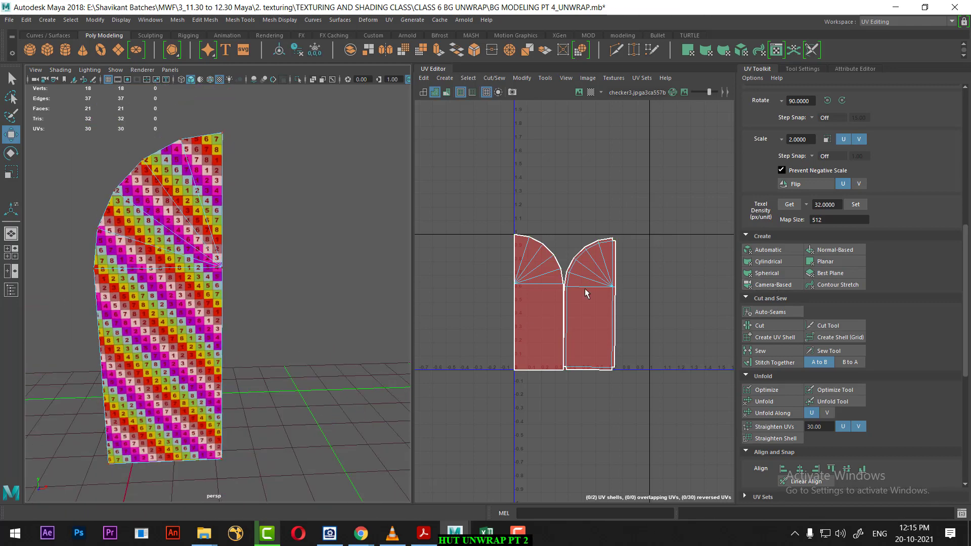
Step: Reselect the door mesh in object mode and unhide the hidden hut objects
{"action": "right_click_drag", "start_coordinate": [159, 224], "coordinate": [217, 218]}
{"action": "mouse_move", "coordinate": [217, 217]}
{"action": "left_mouse_down", "text": "alt"}
{"action": "mouse_move", "coordinate": [257, 329]}
{"action": "mouse_move", "coordinate": [149, 326]}
{"action": "left_mouse_up", "text": "alt"}
{"action": "left_click", "coordinate": [143, 312]}
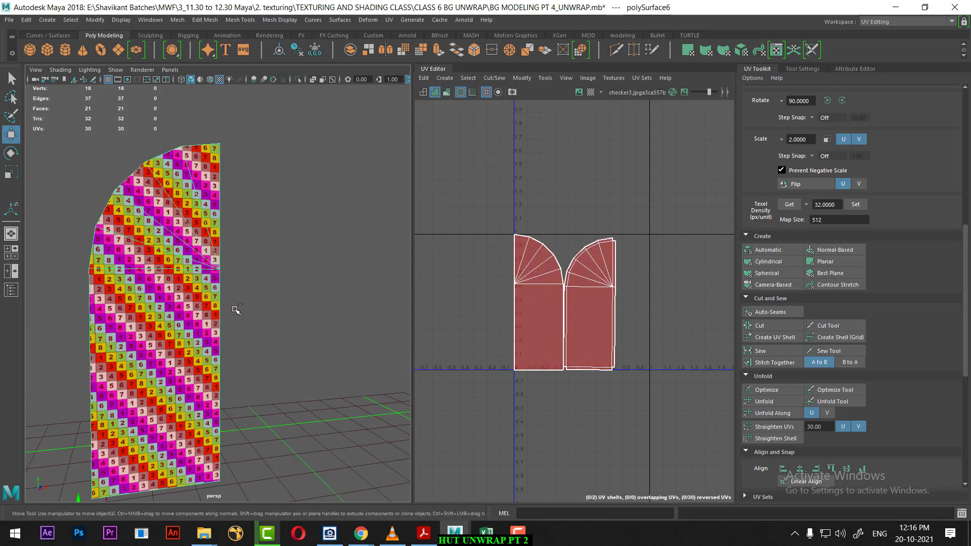
{"action": "key", "text": "ctrl+shift+h"}
Step: Combine the right and left door halves into polySurface3 (42 faces, 60 UVs)
{"action": "left_click", "coordinate": [302, 257]}
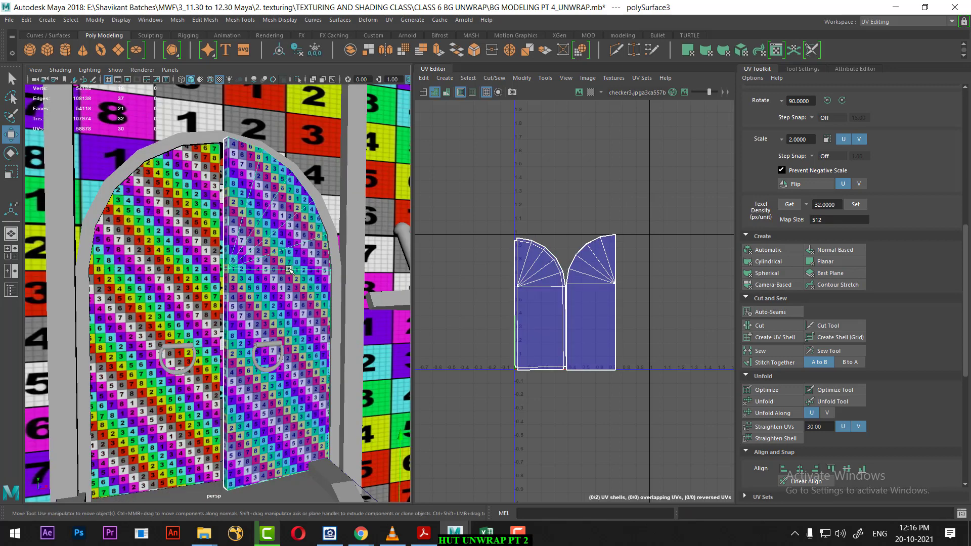
{"action": "left_click", "coordinate": [178, 268], "text": "shift"}
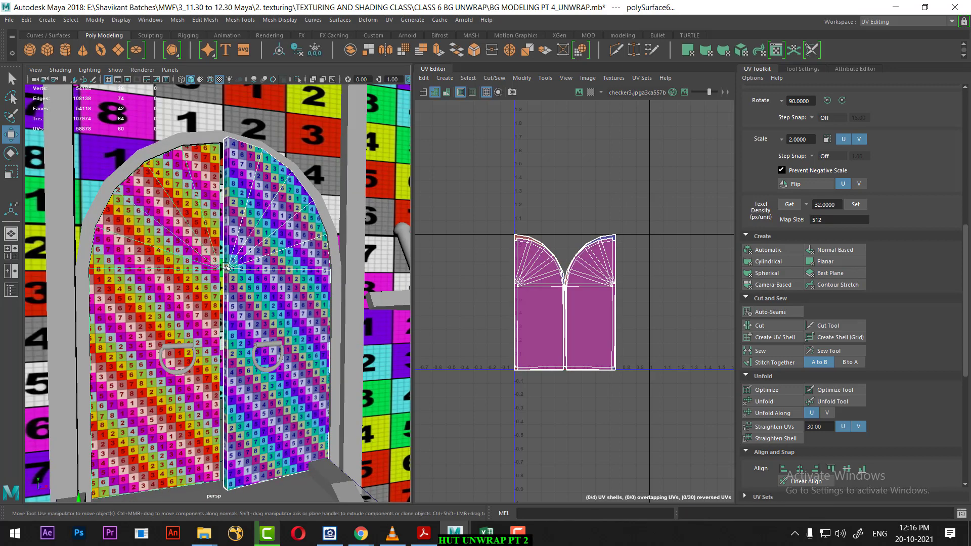
{"action": "right_click_drag", "start_coordinate": [235, 236], "coordinate": [221, 419], "text": "shift"}
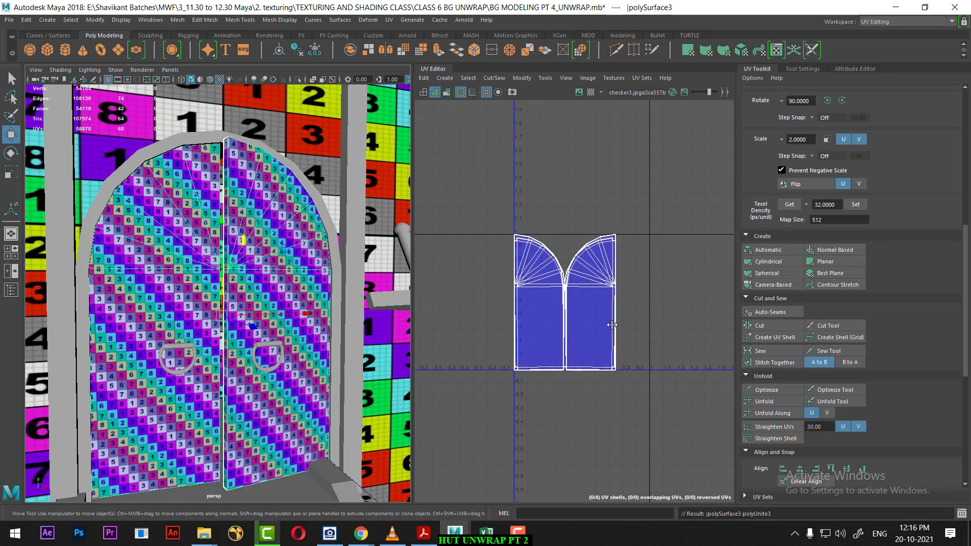
{"action": "scroll", "coordinate": [224, 292], "scroll_direction": "down", "scroll_amount": 3}
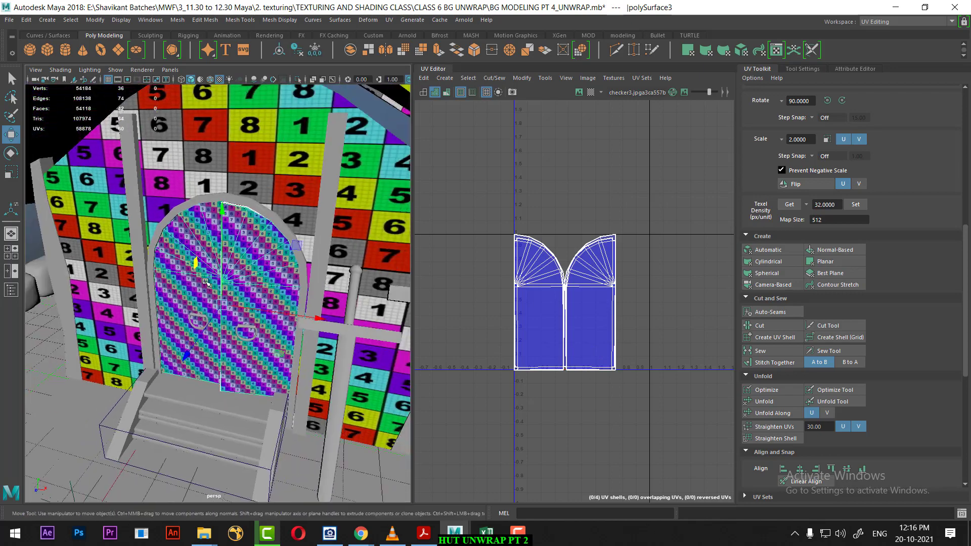
{"action": "left_click_drag", "start_coordinate": [224, 292], "coordinate": [250, 339], "text": "alt"}
{"action": "scroll", "coordinate": [289, 353], "scroll_direction": "up", "scroll_amount": 2}
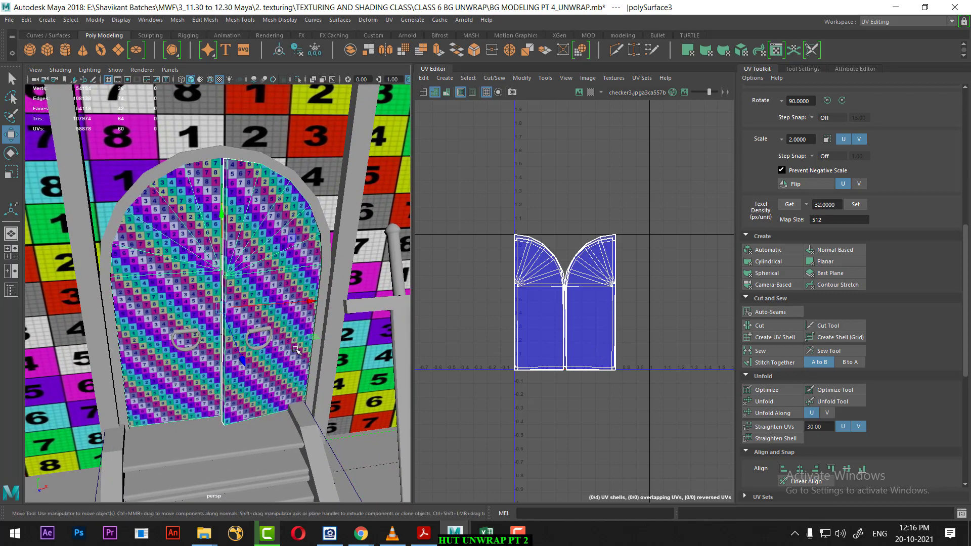
{"action": "scroll", "coordinate": [293, 372], "scroll_direction": "down", "scroll_amount": 3}
Step: Select the two pillars beside the hut door
{"action": "scroll", "coordinate": [215, 307], "scroll_direction": "down", "scroll_amount": 3}
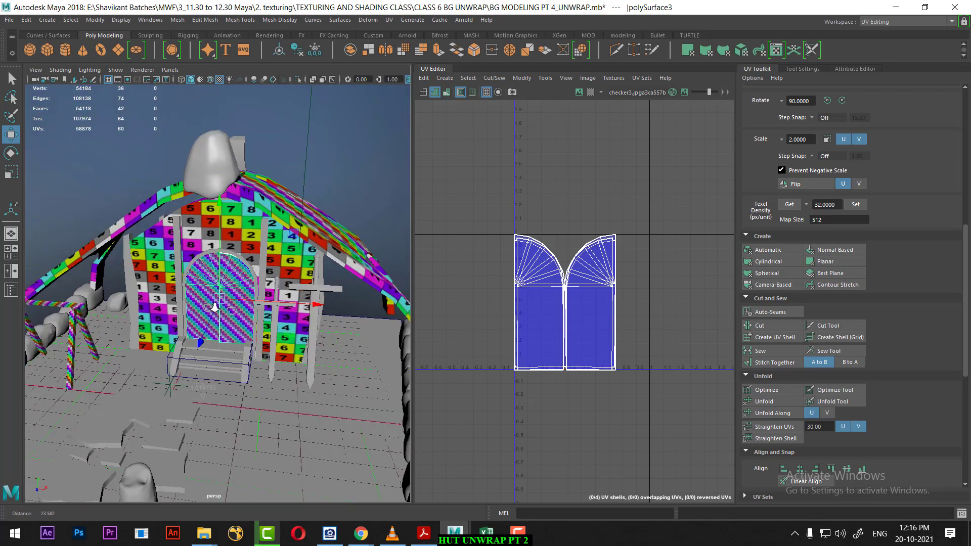
{"action": "left_click_drag", "start_coordinate": [215, 307], "coordinate": [345, 310], "text": "alt"}
{"action": "left_click_drag", "start_coordinate": [278, 285], "coordinate": [270, 218], "text": "alt"}
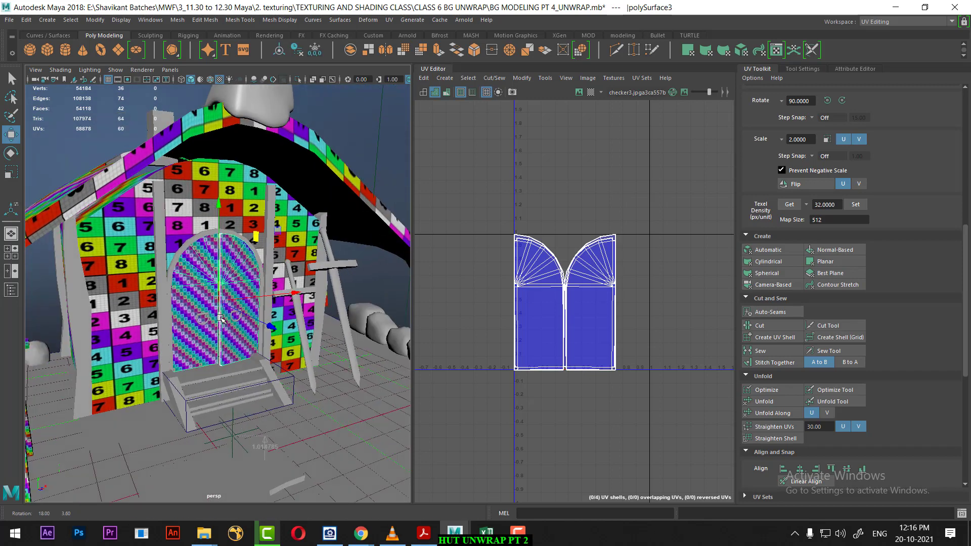
{"action": "left_click", "coordinate": [270, 218]}
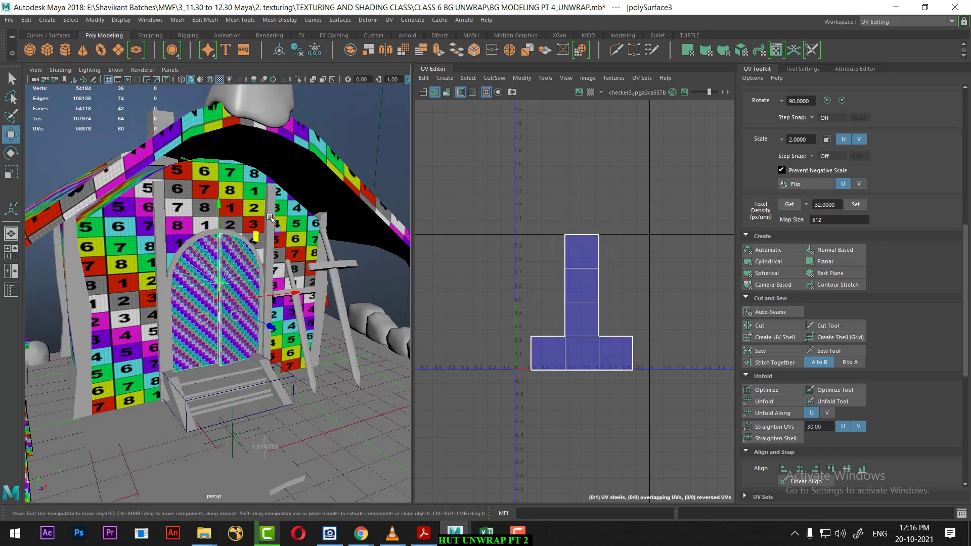
{"action": "left_click", "coordinate": [157, 233], "text": "shift"}
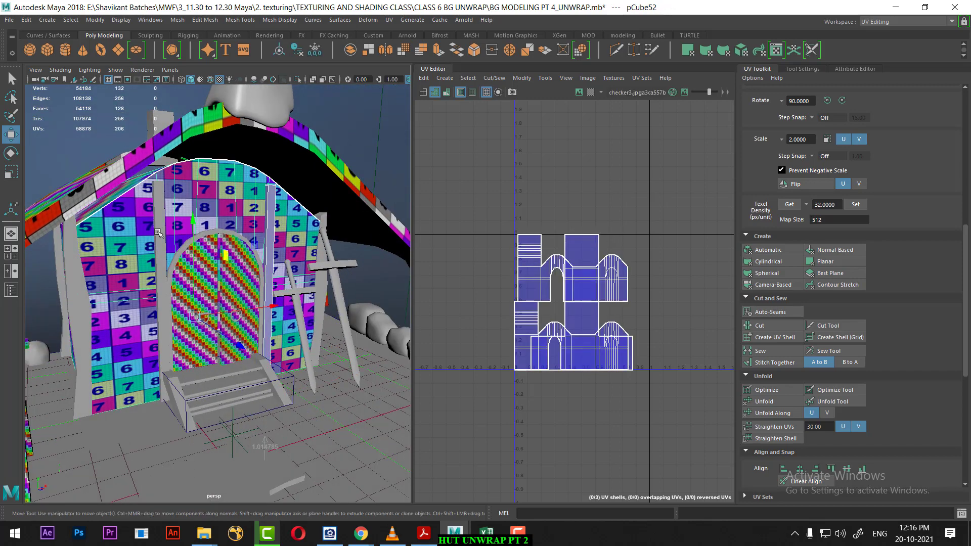
{"action": "left_click", "coordinate": [296, 229]}
{"action": "left_click", "coordinate": [271, 218], "text": "shift"}
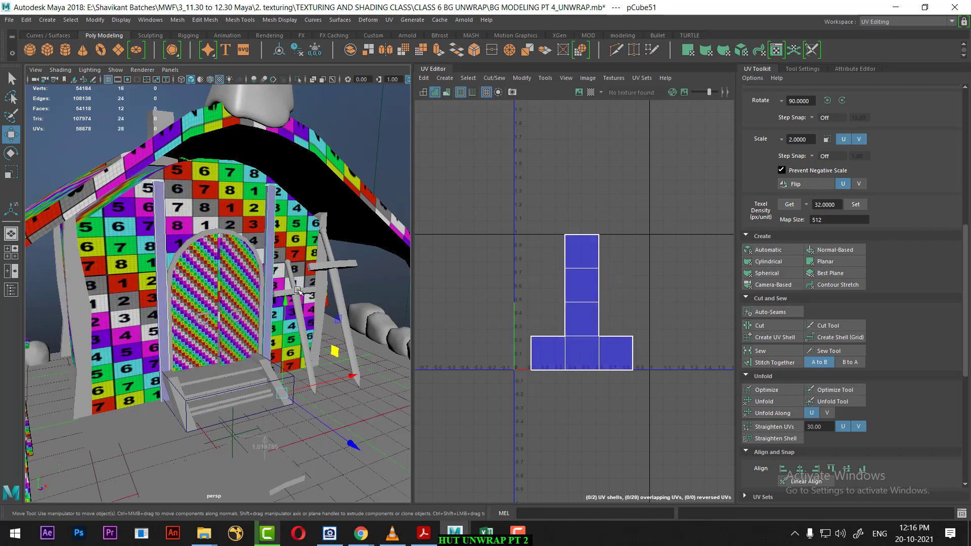
{"action": "scroll", "coordinate": [298, 256], "scroll_direction": "up", "scroll_amount": 5}
Step: Add both swords' crossbar, blade and hilt parts to the selection
{"action": "left_click", "coordinate": [303, 255], "text": "shift"}
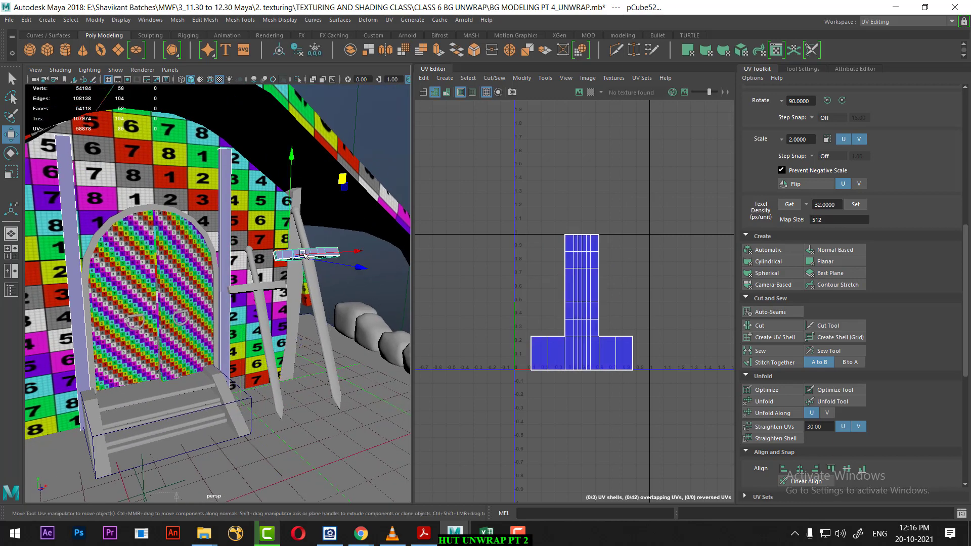
{"action": "left_click", "coordinate": [314, 286], "text": "shift"}
{"action": "left_click", "coordinate": [304, 232], "text": "shift"}
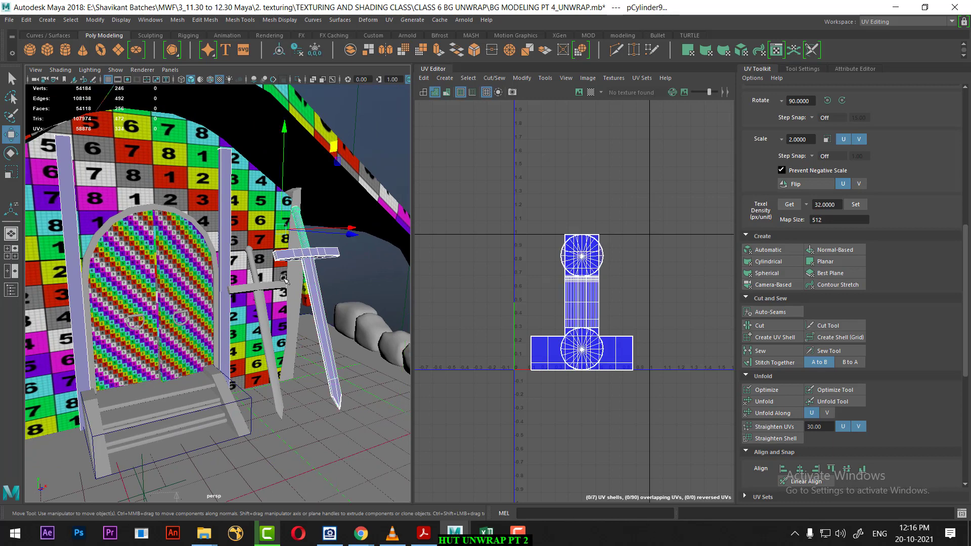
{"action": "left_click", "coordinate": [258, 277], "text": "shift"}
{"action": "left_click", "coordinate": [260, 306], "text": "shift"}
{"action": "left_click", "coordinate": [261, 289], "text": "shift"}
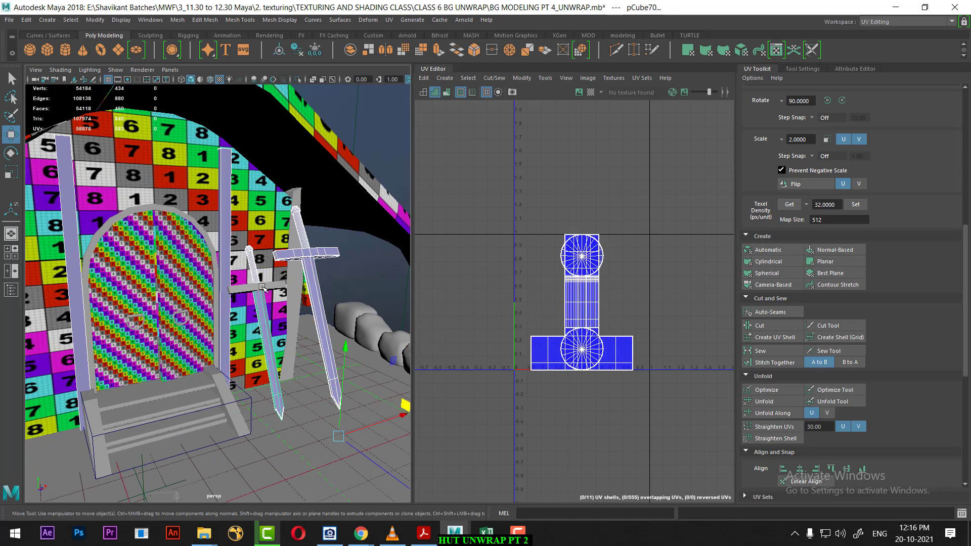
{"action": "middle_click_drag", "start_coordinate": [148, 338], "coordinate": [250, 320], "text": "alt"}
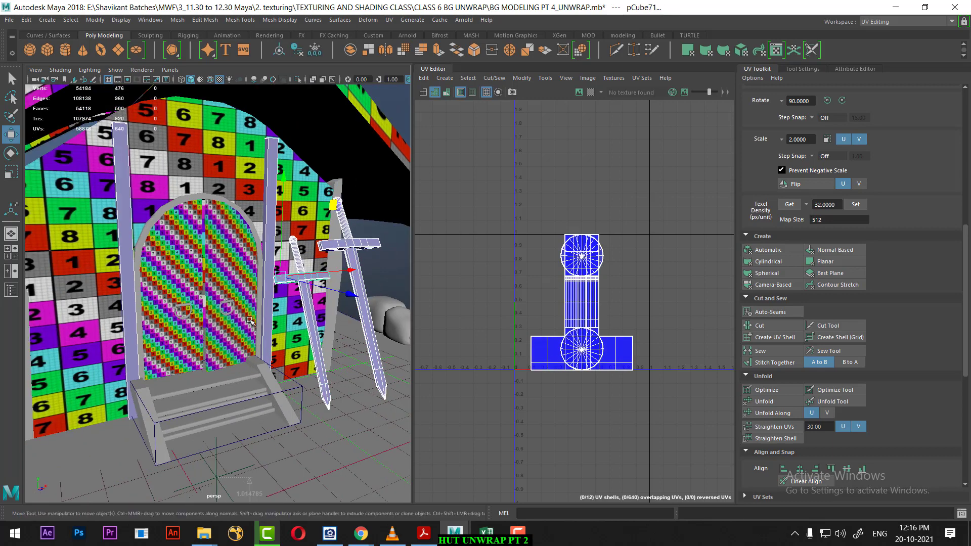
Step: Add the tall plank and the grey planks around the hut to the selection
{"action": "left_click", "coordinate": [329, 268], "text": "shift"}
{"action": "left_click_drag", "start_coordinate": [183, 335], "coordinate": [210, 328], "text": "alt"}
{"action": "left_click", "coordinate": [201, 285], "text": "shift"}
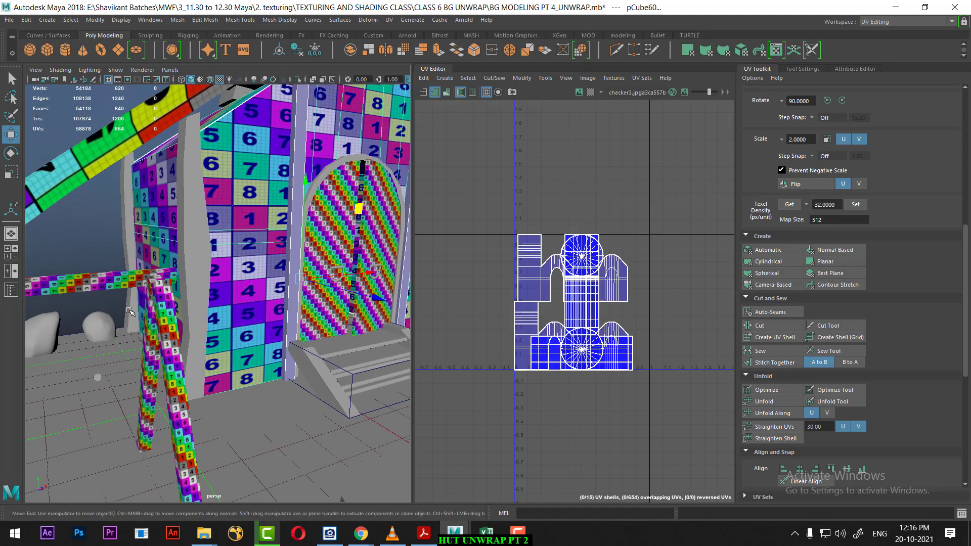
{"action": "key", "text": "ctrl+z"}
{"action": "left_click", "coordinate": [189, 259], "text": "shift"}
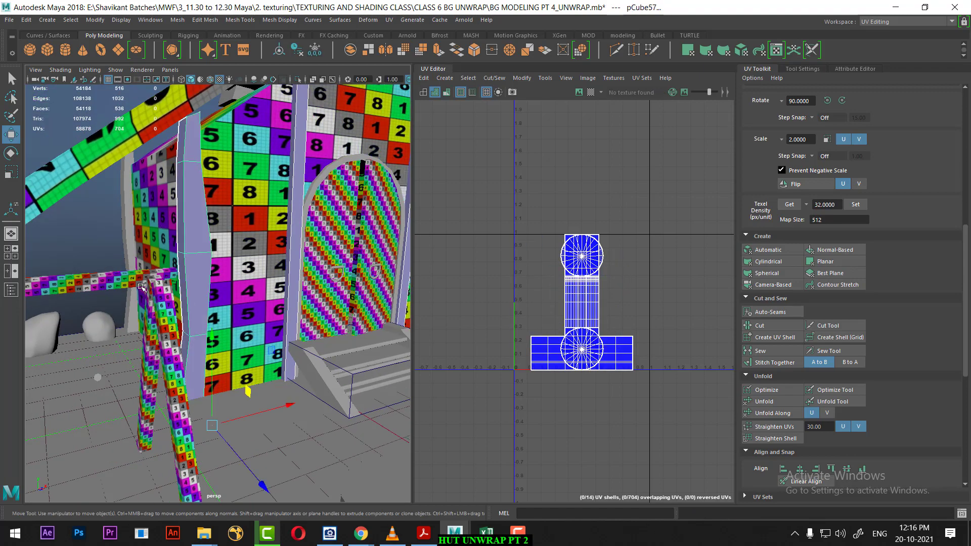
{"action": "left_click_drag", "start_coordinate": [189, 259], "coordinate": [195, 279], "text": "alt"}
{"action": "left_click_drag", "start_coordinate": [142, 309], "coordinate": [172, 288], "text": "alt"}
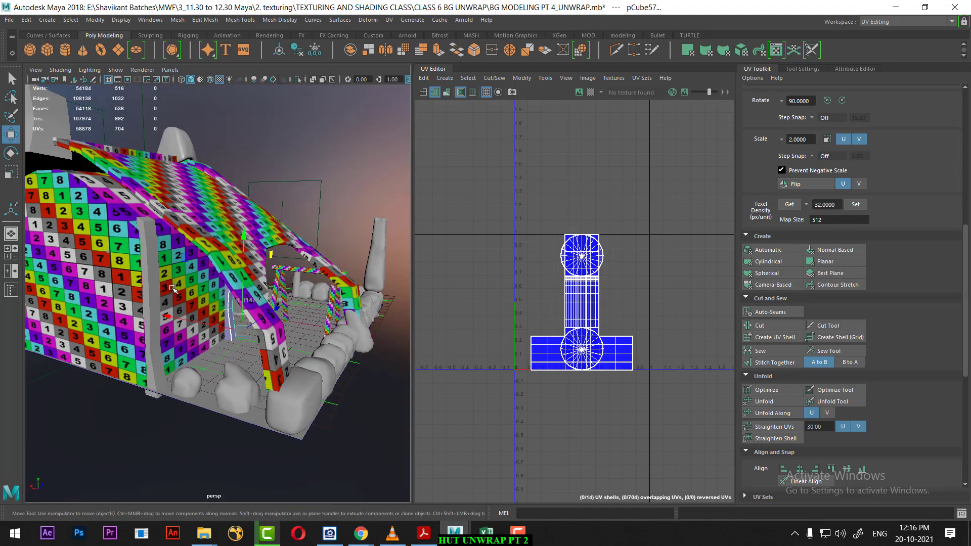
{"action": "left_click", "coordinate": [155, 281], "text": "shift"}
{"action": "left_click_drag", "start_coordinate": [108, 307], "coordinate": [111, 338], "text": "alt"}
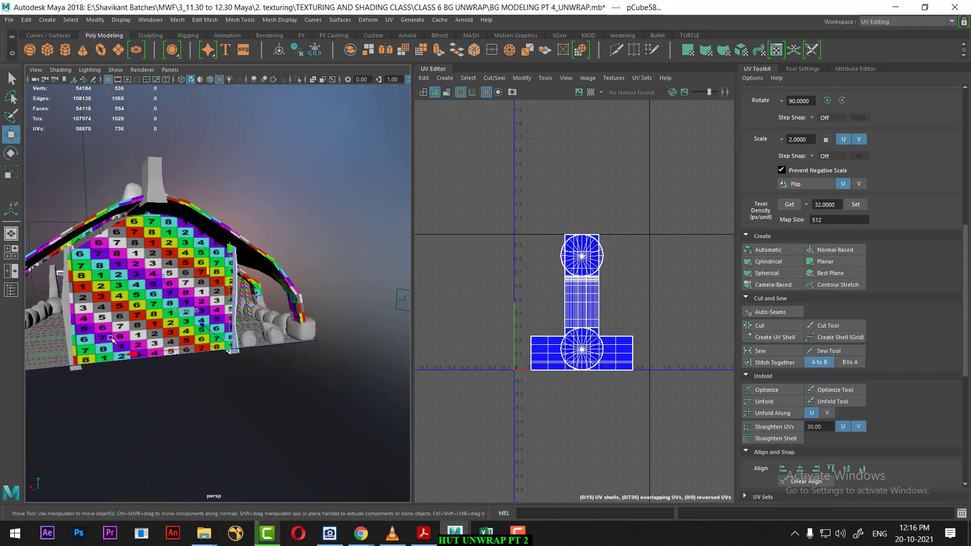
{"action": "left_click", "coordinate": [67, 308], "text": "shift"}
{"action": "mouse_move", "coordinate": [199, 371]}
{"action": "left_mouse_down", "text": "alt"}
{"action": "mouse_move", "coordinate": [240, 373]}
{"action": "mouse_move", "coordinate": [146, 422]}
{"action": "left_mouse_up", "text": "alt"}
Step: Isolate the swords and planks, then give the left plank an automatic UV projection
{"action": "key", "text": "alt+h"}
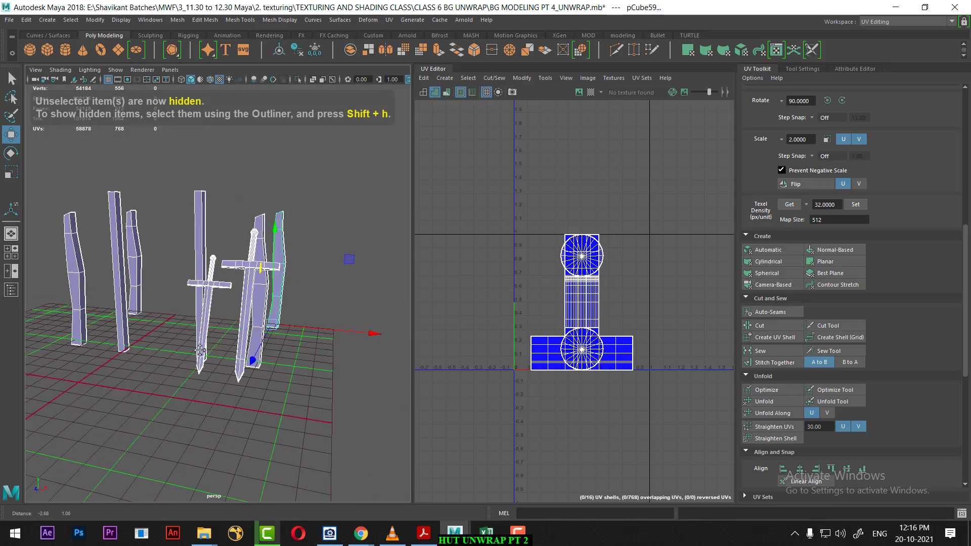
{"action": "left_click", "coordinate": [147, 422]}
{"action": "left_click", "coordinate": [119, 293]}
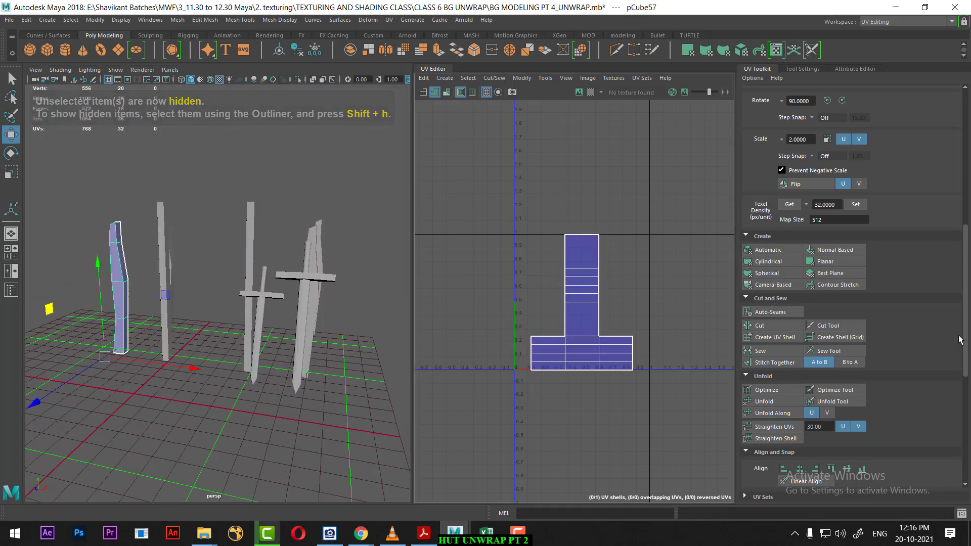
{"action": "left_click", "coordinate": [768, 249]}
{"action": "scroll", "coordinate": [198, 248], "scroll_direction": "up", "scroll_amount": 3}
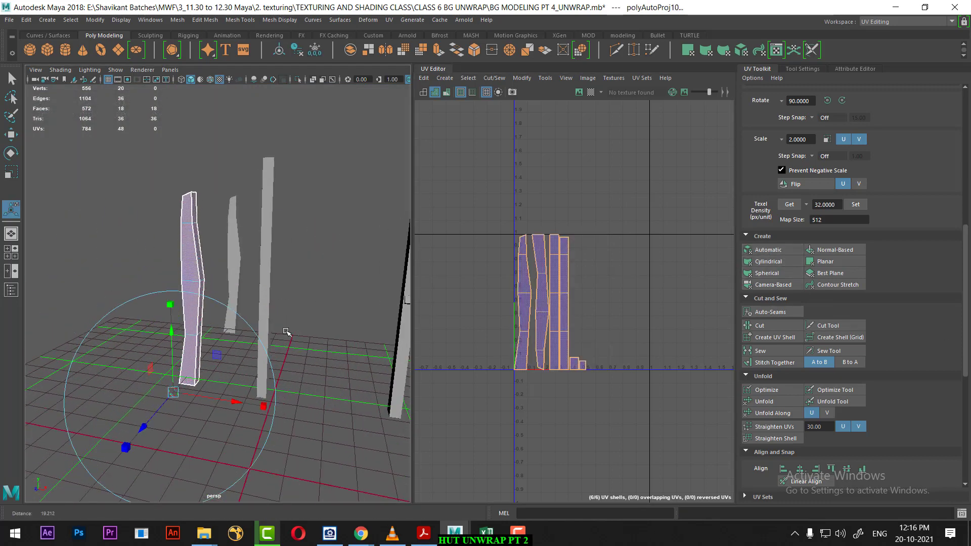
{"action": "right_click_drag", "start_coordinate": [198, 247], "coordinate": [258, 210]}
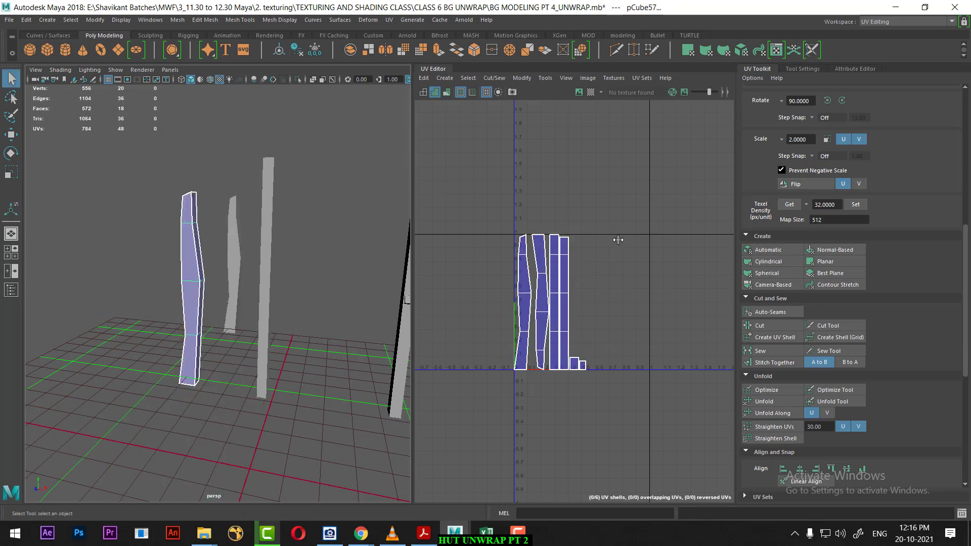
{"action": "scroll", "coordinate": [641, 256], "scroll_direction": "up", "scroll_amount": 2}
{"action": "middle_click_drag", "start_coordinate": [642, 255], "coordinate": [618, 238], "text": "alt"}
{"action": "right_click_drag", "start_coordinate": [618, 238], "coordinate": [607, 207]}
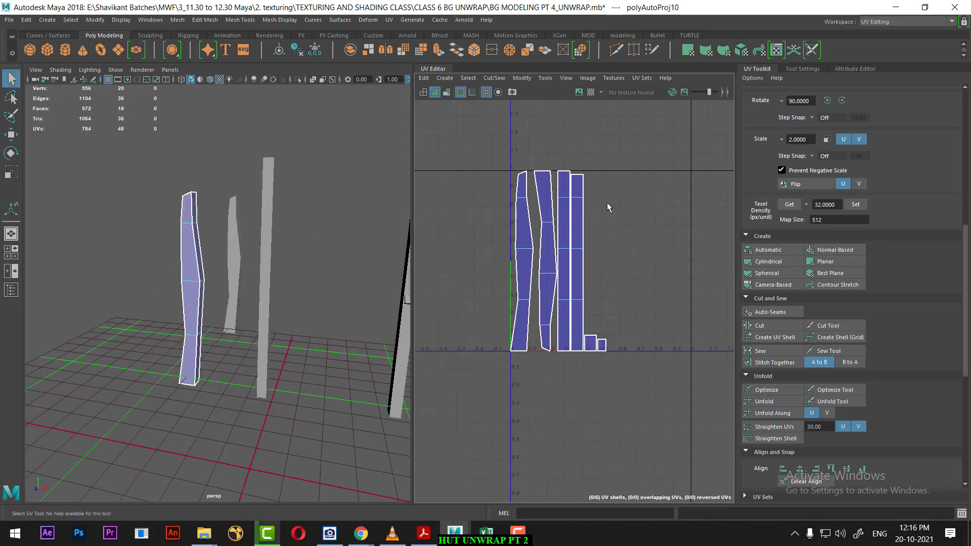
{"action": "left_click_drag", "start_coordinate": [198, 291], "coordinate": [303, 297], "text": "alt"}
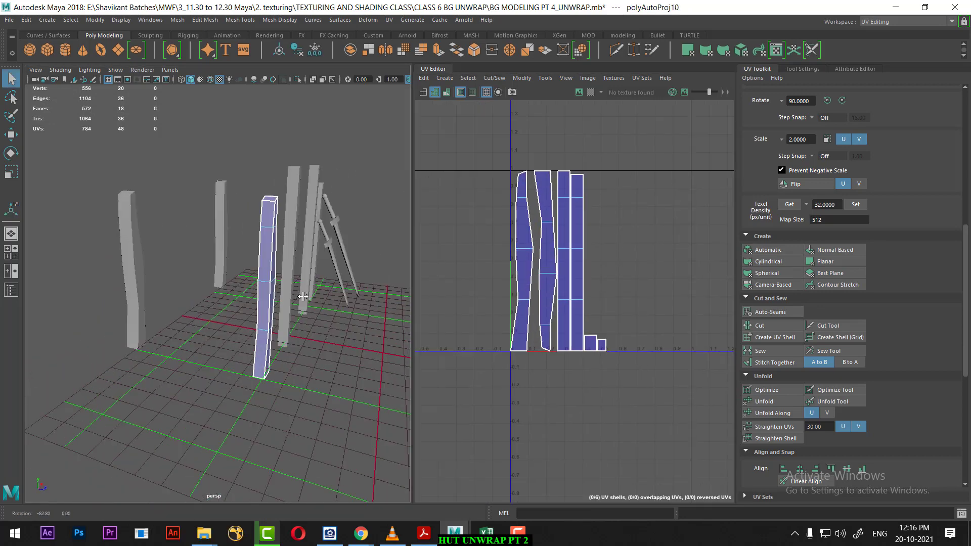
Step: Select all the plank's UV border edges, deselecting one edge to keep as the seam
{"action": "double_click", "coordinate": [263, 215]}
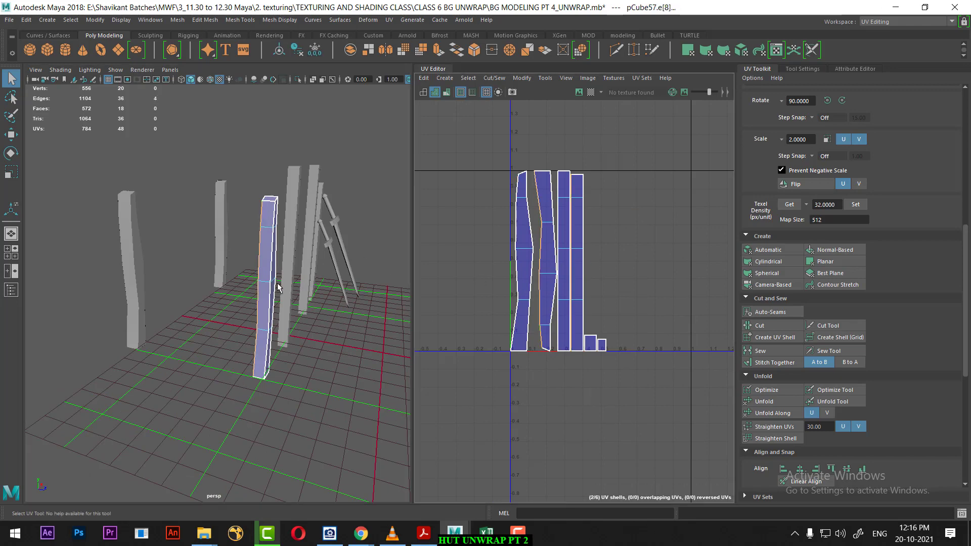
{"action": "left_click_drag", "start_coordinate": [277, 290], "coordinate": [279, 292], "text": "alt"}
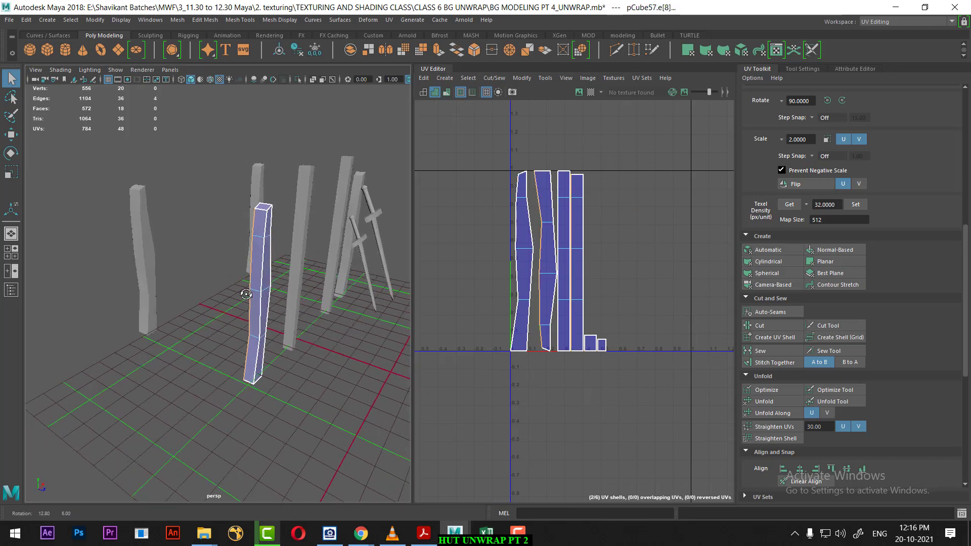
{"action": "right_click", "coordinate": [635, 194]}
{"action": "right_click_drag", "start_coordinate": [641, 138], "coordinate": [644, 139]}
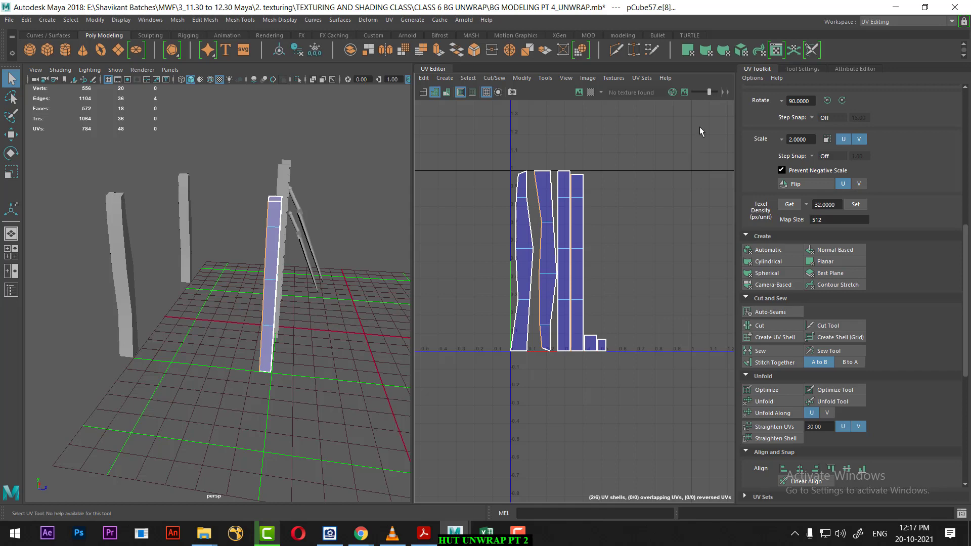
{"action": "left_click_drag", "start_coordinate": [700, 127], "coordinate": [410, 444]}
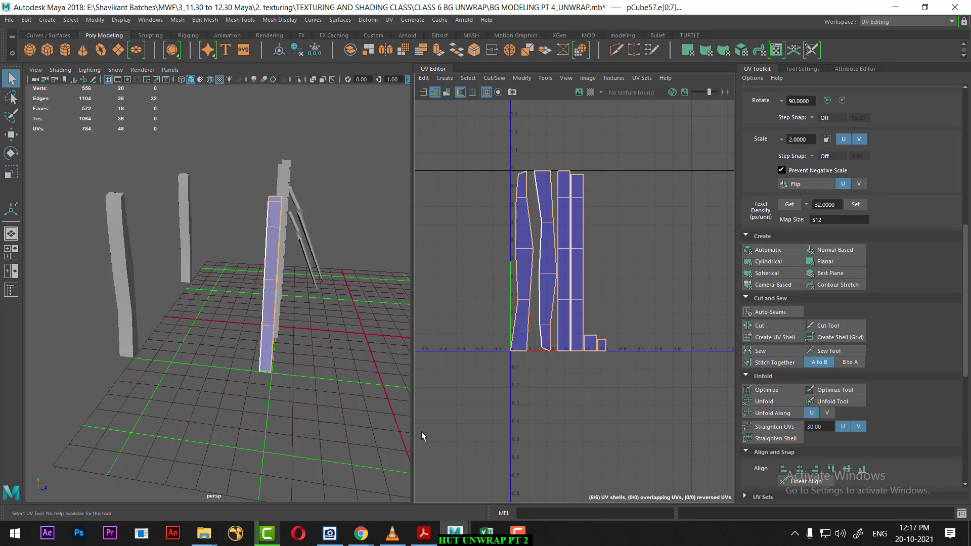
{"action": "left_click_drag", "start_coordinate": [283, 314], "coordinate": [302, 315], "text": "alt"}
{"action": "mouse_move", "coordinate": [303, 314]}
{"action": "right_mouse_down", "text": "alt"}
{"action": "mouse_move", "coordinate": [357, 335]}
{"action": "mouse_move", "coordinate": [327, 325]}
{"action": "right_mouse_up", "text": "alt"}
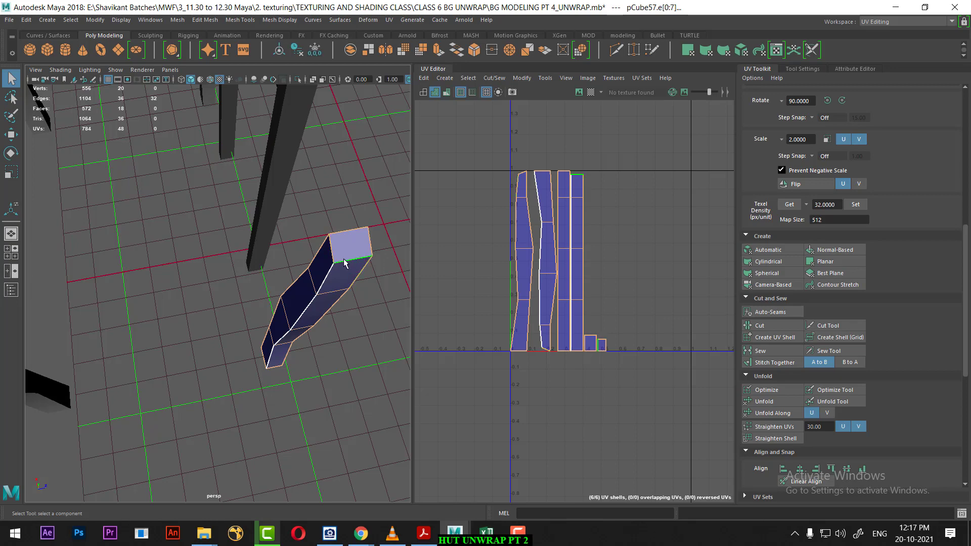
{"action": "mouse_move", "coordinate": [324, 358]}
{"action": "left_mouse_down", "text": "alt"}
{"action": "mouse_move", "coordinate": [347, 351]}
{"action": "mouse_move", "coordinate": [286, 385]}
{"action": "left_mouse_up", "text": "alt"}
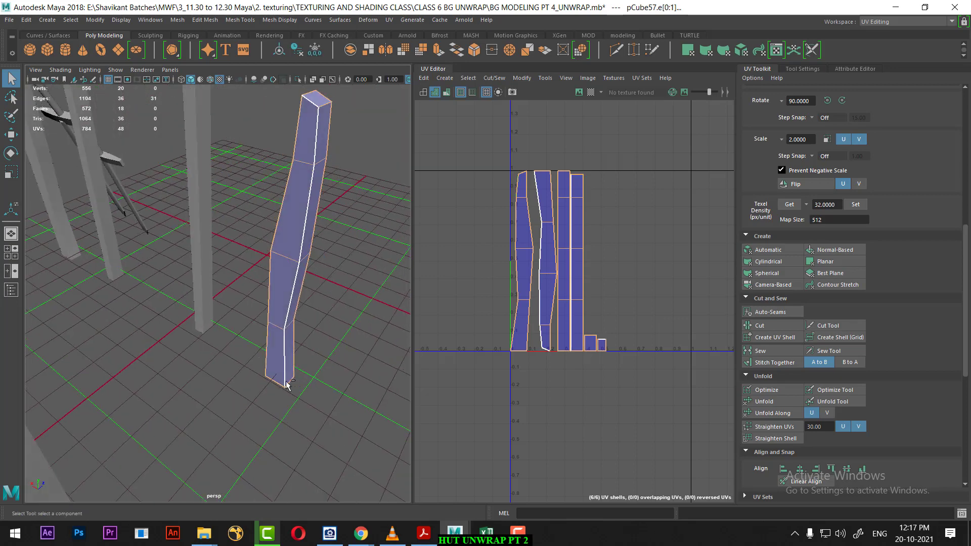
{"action": "left_click_drag", "start_coordinate": [325, 216], "coordinate": [346, 296], "text": "alt"}
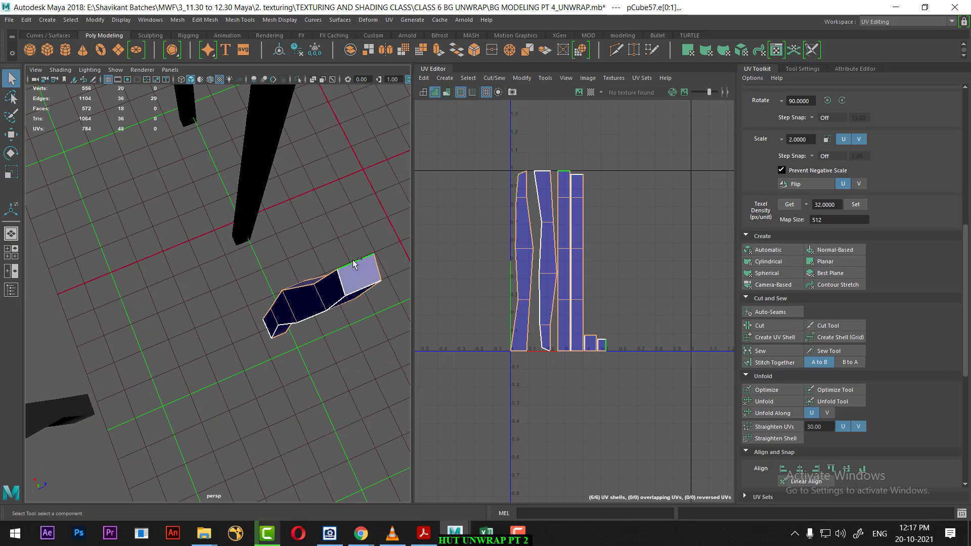
{"action": "mouse_move", "coordinate": [340, 336]}
{"action": "left_mouse_down", "text": "alt"}
{"action": "mouse_move", "coordinate": [357, 256]}
{"action": "mouse_move", "coordinate": [288, 421]}
{"action": "mouse_move", "coordinate": [378, 327]}
{"action": "left_mouse_up", "text": "alt"}
{"action": "left_click", "coordinate": [372, 293], "text": "ctrl"}
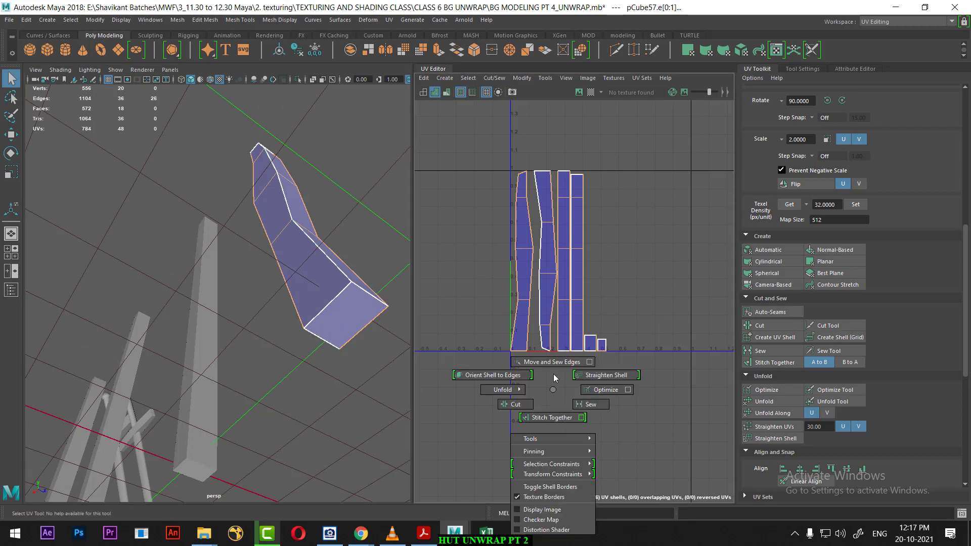
Step: Sew the selected edges into one shell, then Straighten UVs and Straighten Shell
{"action": "right_click_drag", "start_coordinate": [553, 388], "coordinate": [554, 374], "text": "shift"}
{"action": "key", "text": "w"}
{"action": "left_click_drag", "start_coordinate": [354, 303], "coordinate": [329, 228], "text": "alt"}
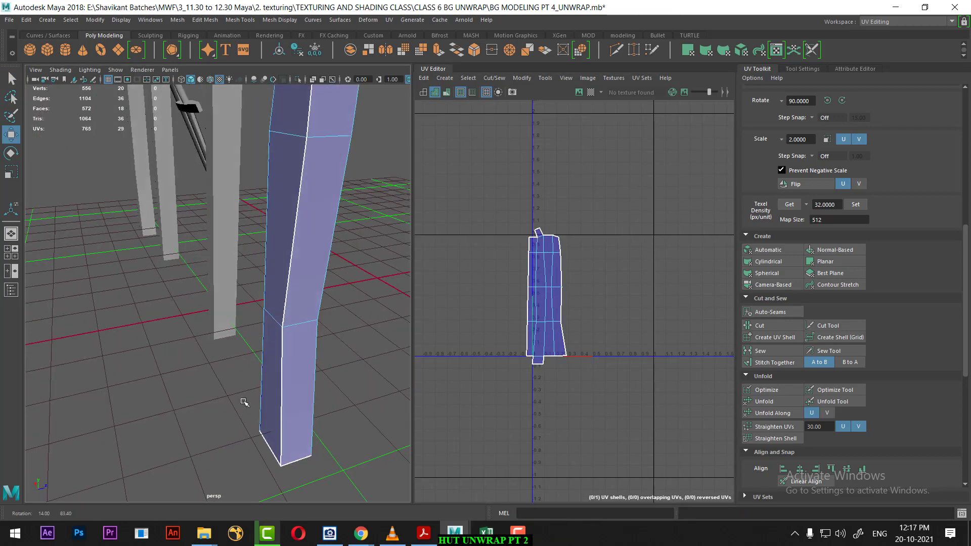
{"action": "right_click_drag", "start_coordinate": [561, 273], "coordinate": [597, 274]}
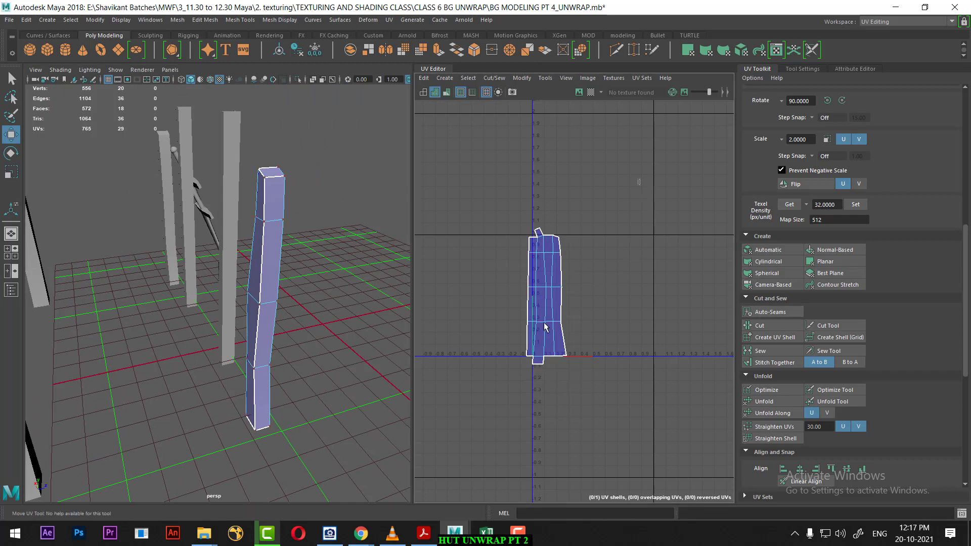
{"action": "left_click_drag", "start_coordinate": [592, 223], "coordinate": [469, 432]}
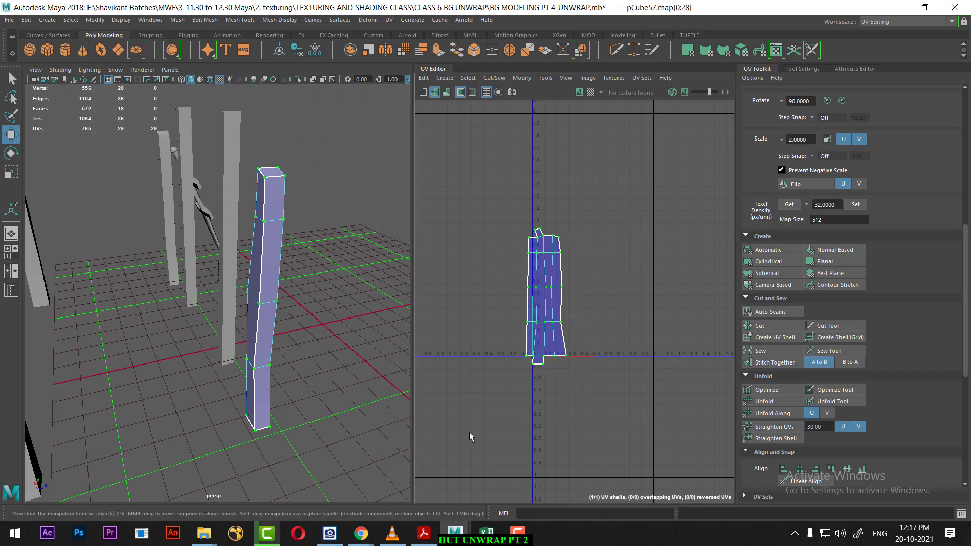
{"action": "left_click", "coordinate": [788, 429]}
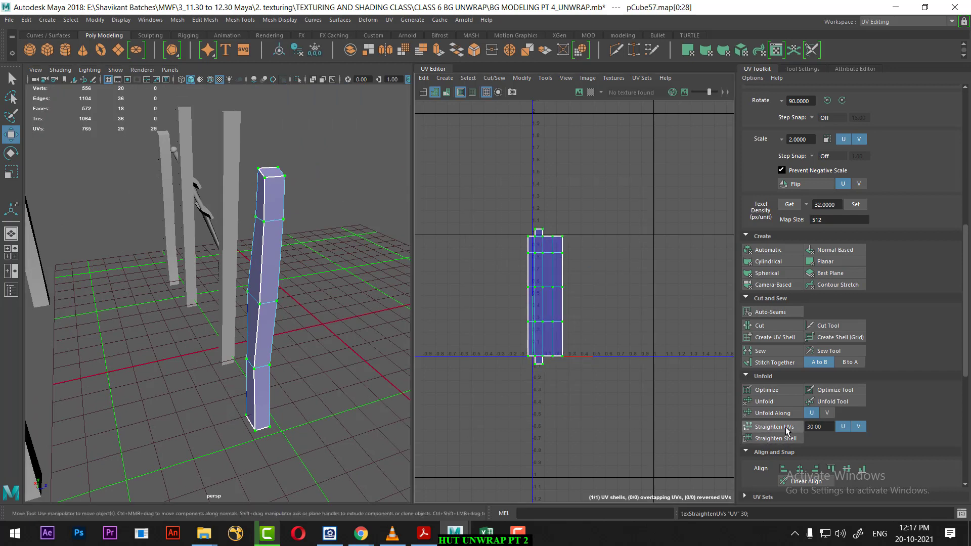
{"action": "left_click", "coordinate": [788, 439]}
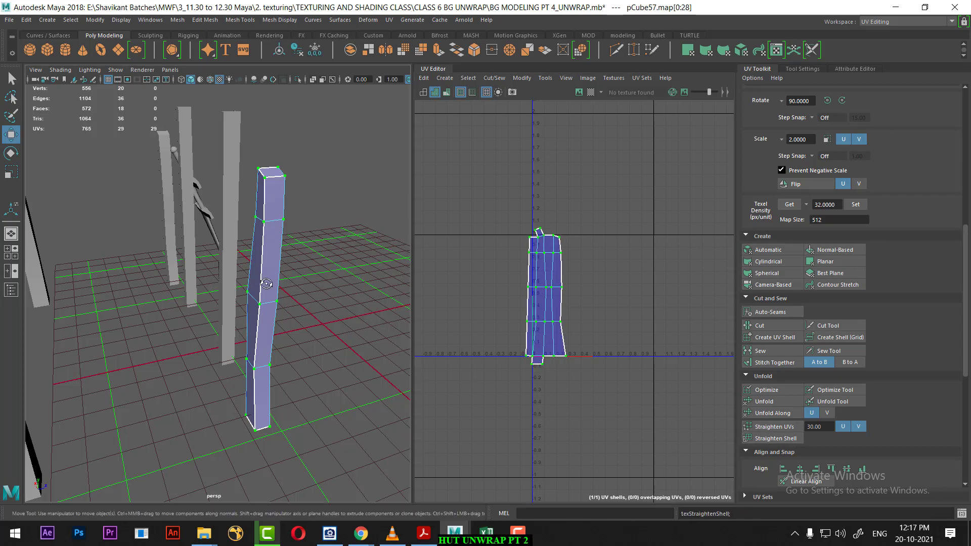
Step: Return to object selection and deselect the plank to face the pillars
{"action": "mouse_move", "coordinate": [213, 243]}
{"action": "left_mouse_down", "text": "alt"}
{"action": "mouse_move", "coordinate": [201, 305]}
{"action": "mouse_move", "coordinate": [224, 348]}
{"action": "mouse_move", "coordinate": [163, 253]}
{"action": "left_mouse_up", "text": "alt"}
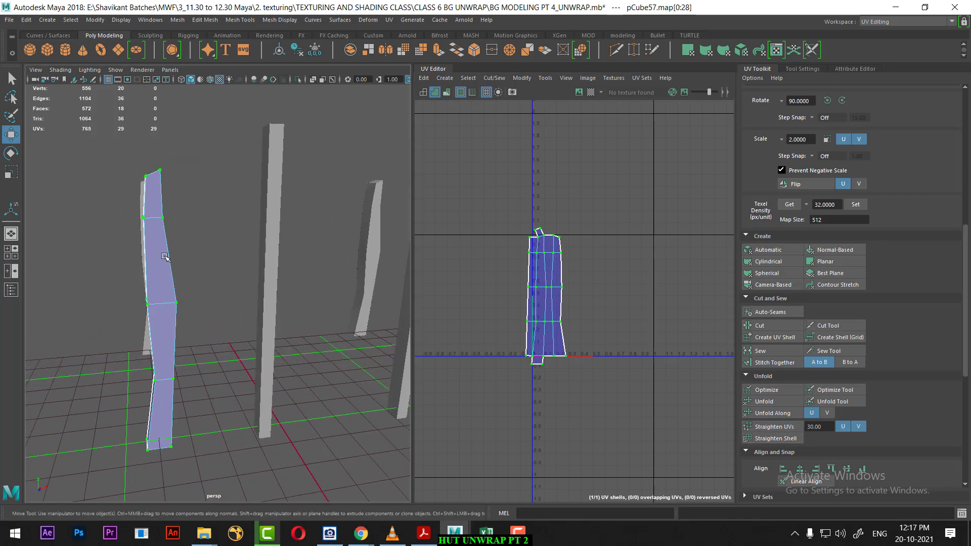
{"action": "right_click_drag", "start_coordinate": [163, 253], "coordinate": [203, 234]}
{"action": "left_click", "coordinate": [307, 359]}
{"action": "mouse_move", "coordinate": [292, 357]}
{"action": "left_mouse_down", "text": "alt"}
{"action": "mouse_move", "coordinate": [303, 325]}
{"action": "mouse_move", "coordinate": [235, 325]}
{"action": "mouse_move", "coordinate": [187, 273]}
{"action": "left_mouse_up", "text": "alt"}
Step: Select and frame the tall straight pillar and apply an automatic UV projection
{"action": "left_click", "coordinate": [186, 274]}
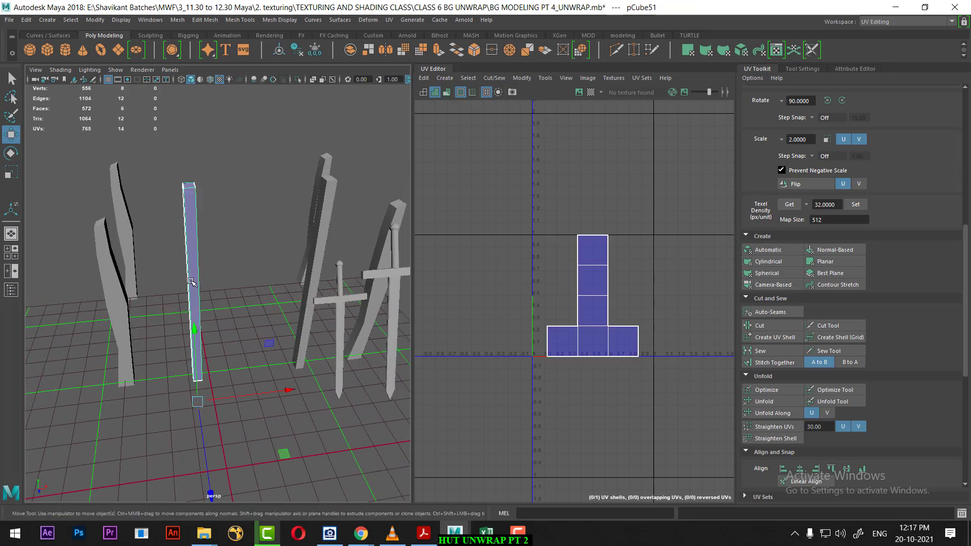
{"action": "key", "text": "f"}
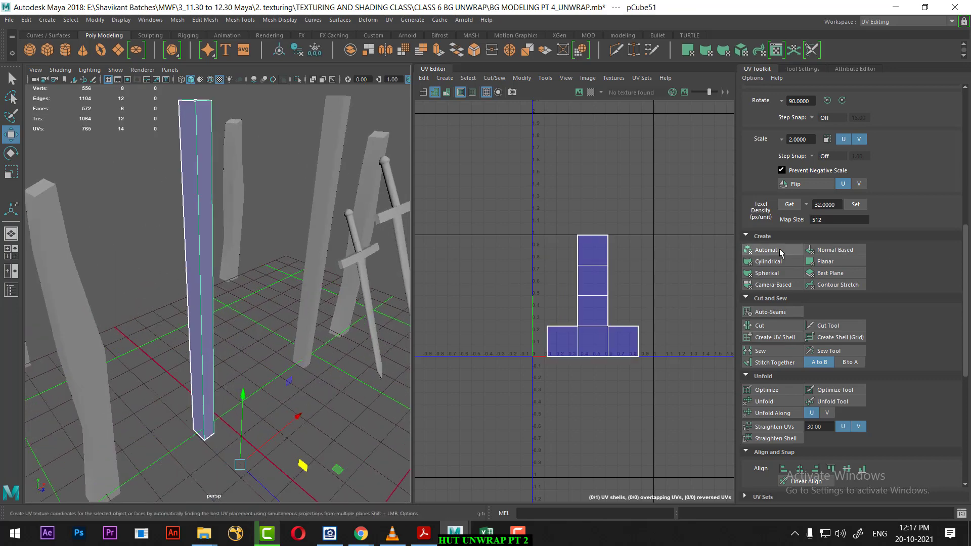
{"action": "left_click", "coordinate": [768, 250]}
{"action": "key", "text": "q"}
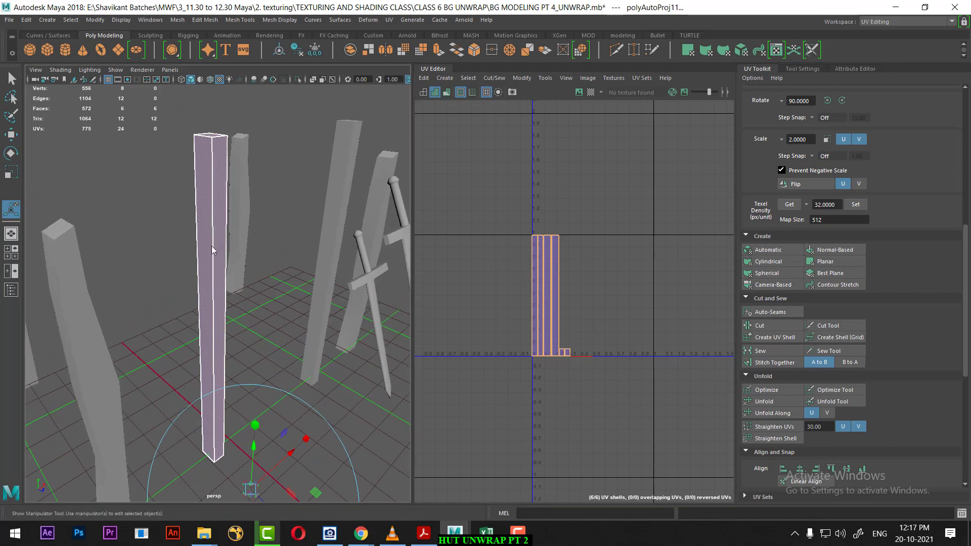
Step: Move and Sew the pillar's side strips and end cap into one long UV shell
{"action": "left_click_drag", "start_coordinate": [195, 229], "coordinate": [195, 194], "text": "alt"}
{"action": "left_click", "coordinate": [196, 212]}
{"action": "scroll", "coordinate": [601, 293], "scroll_direction": "up", "scroll_amount": 2}
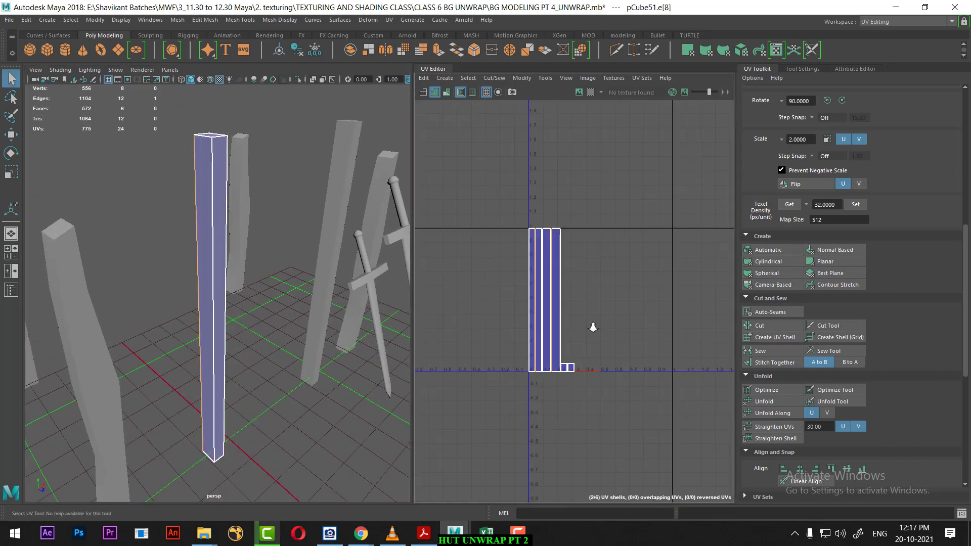
{"action": "left_click_drag", "start_coordinate": [490, 301], "coordinate": [492, 300]}
{"action": "scroll", "coordinate": [566, 273], "scroll_direction": "up", "scroll_amount": 2}
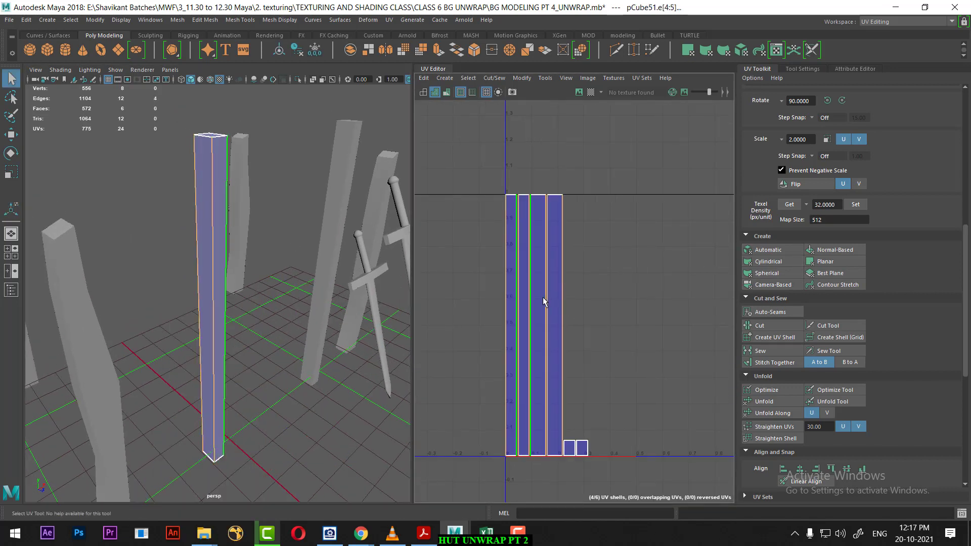
{"action": "left_click", "coordinate": [196, 250]}
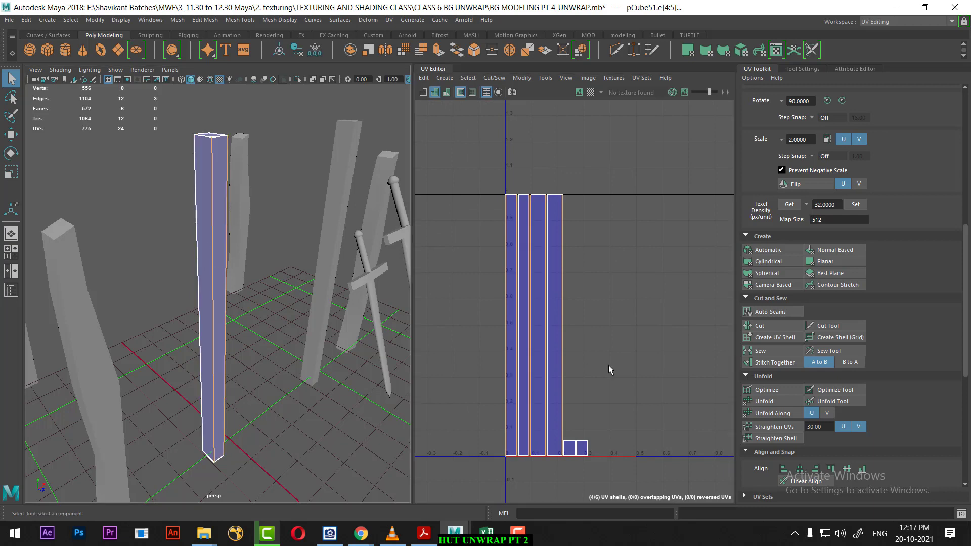
{"action": "right_click_drag", "start_coordinate": [618, 385], "coordinate": [613, 317], "text": "shift"}
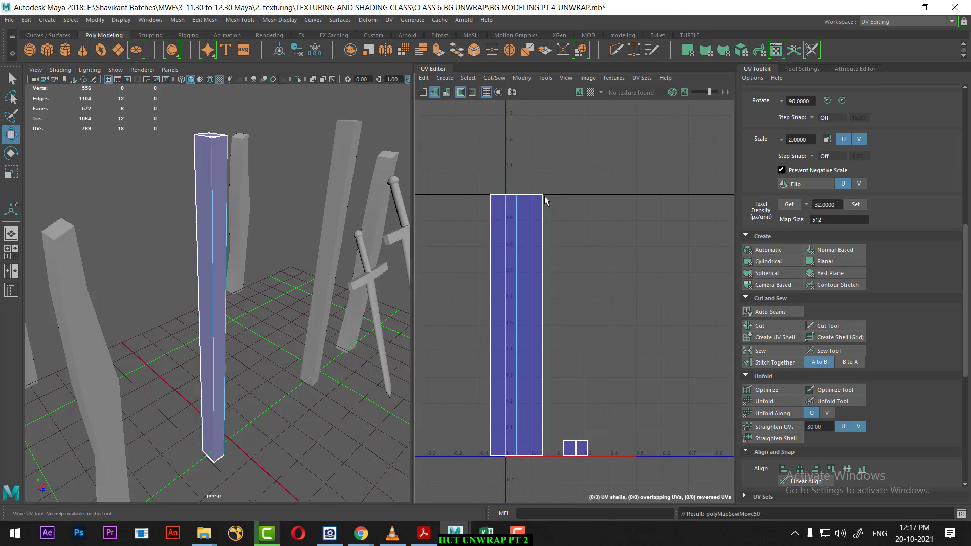
{"action": "left_click", "coordinate": [499, 195]}
{"action": "left_click_drag", "start_coordinate": [152, 202], "coordinate": [234, 246], "text": "alt"}
{"action": "key", "text": "Right"}
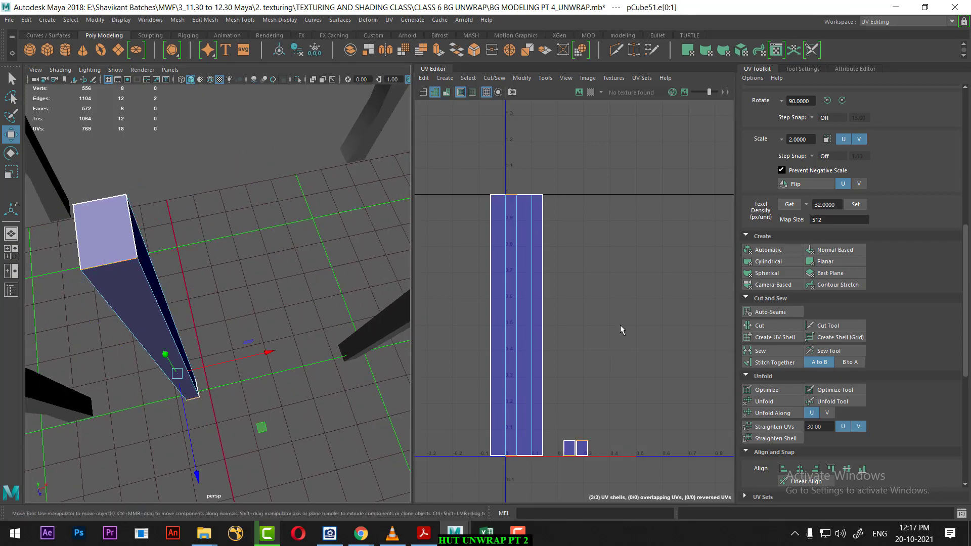
{"action": "right_click_drag", "start_coordinate": [620, 323], "coordinate": [605, 179], "text": "shift"}
{"action": "scroll", "coordinate": [601, 338], "scroll_direction": "down", "scroll_amount": 5}
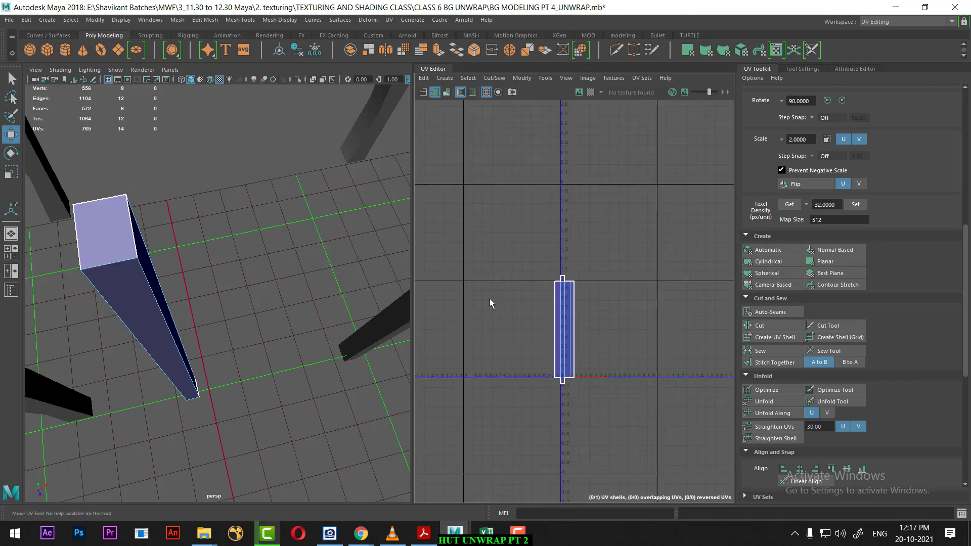
Step: Transfer UVs between the two pillars with Mesh > Transfer Attributes
{"action": "key", "text": "a"}
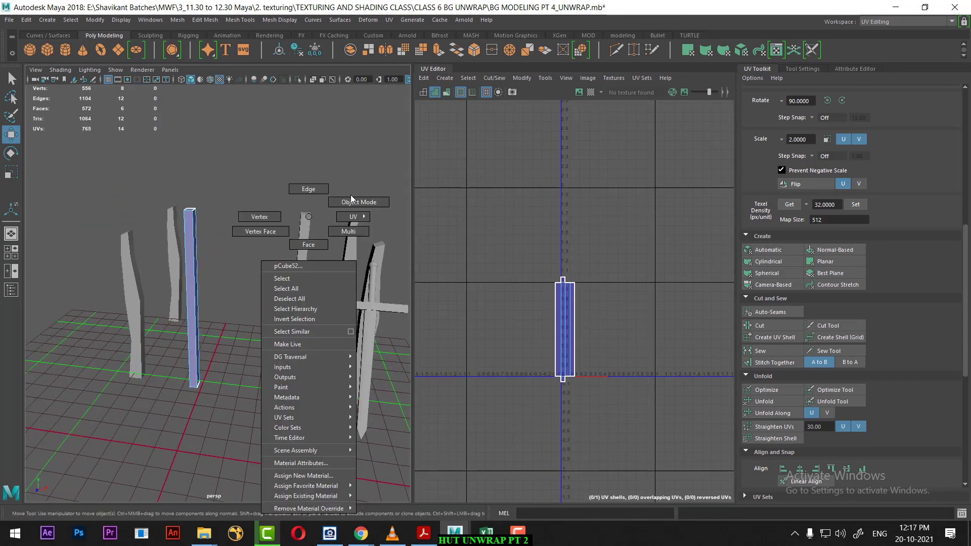
{"action": "right_click_drag", "start_coordinate": [277, 272], "coordinate": [351, 196]}
{"action": "left_click", "coordinate": [304, 238]}
{"action": "left_click_drag", "start_coordinate": [304, 238], "coordinate": [306, 299], "text": "alt"}
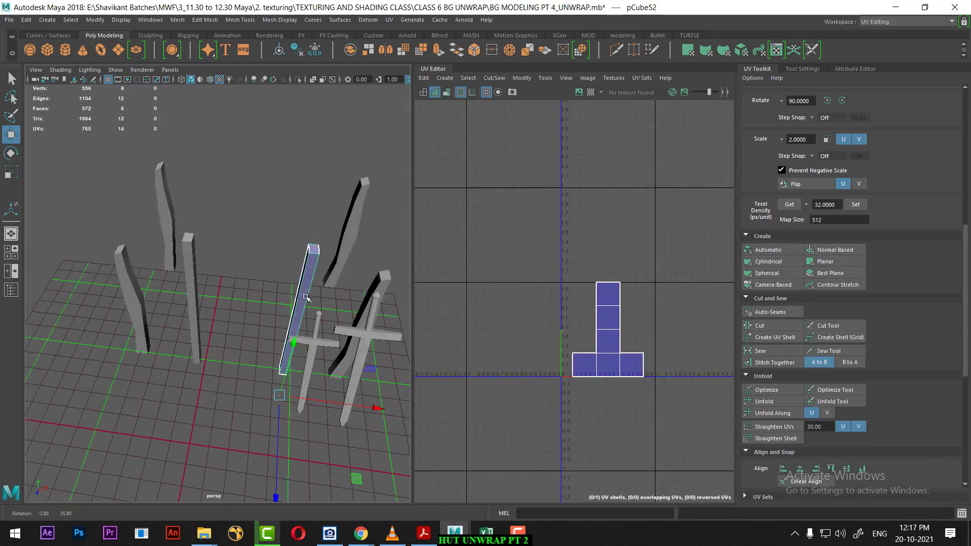
{"action": "left_click", "coordinate": [182, 279]}
{"action": "left_click", "coordinate": [307, 272], "text": "shift"}
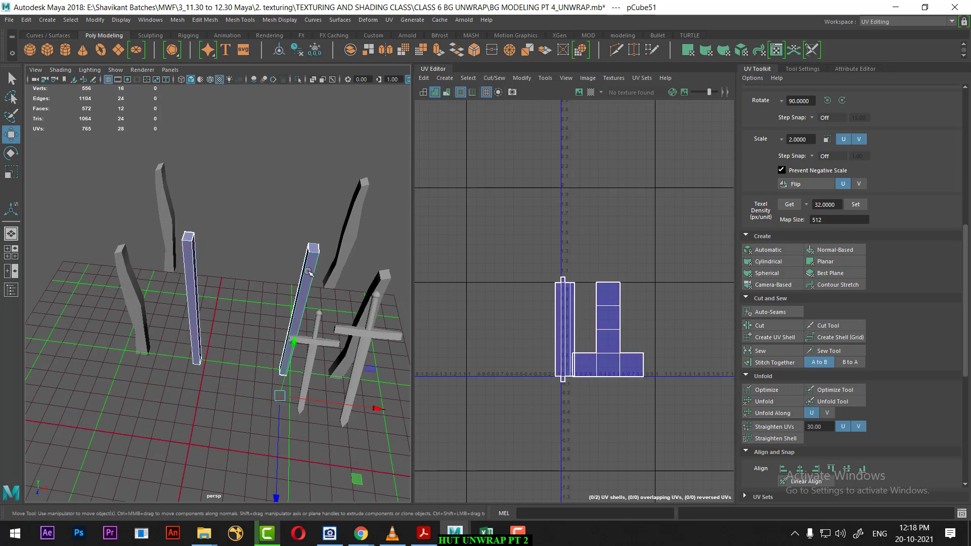
{"action": "left_click", "coordinate": [152, 20]}
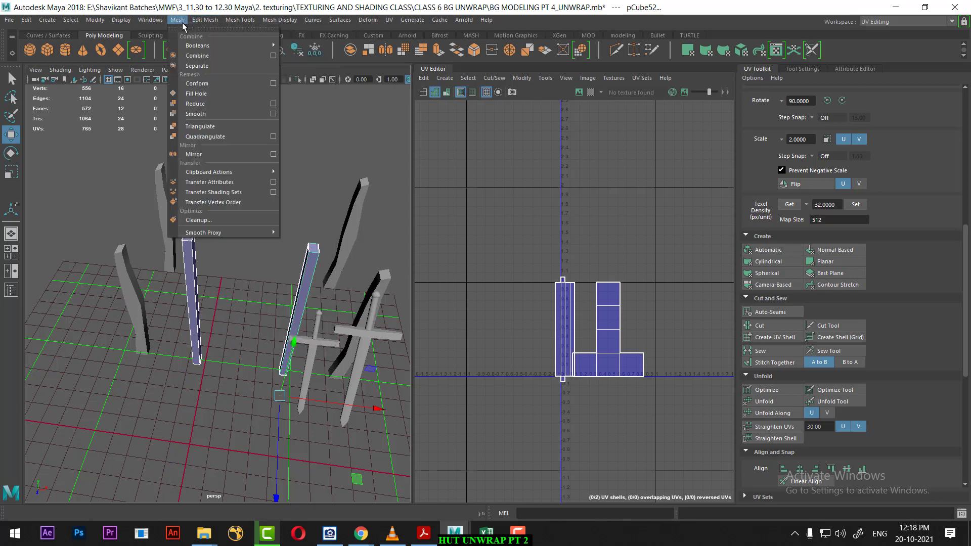
{"action": "mouse_move", "coordinate": [178, 20]}
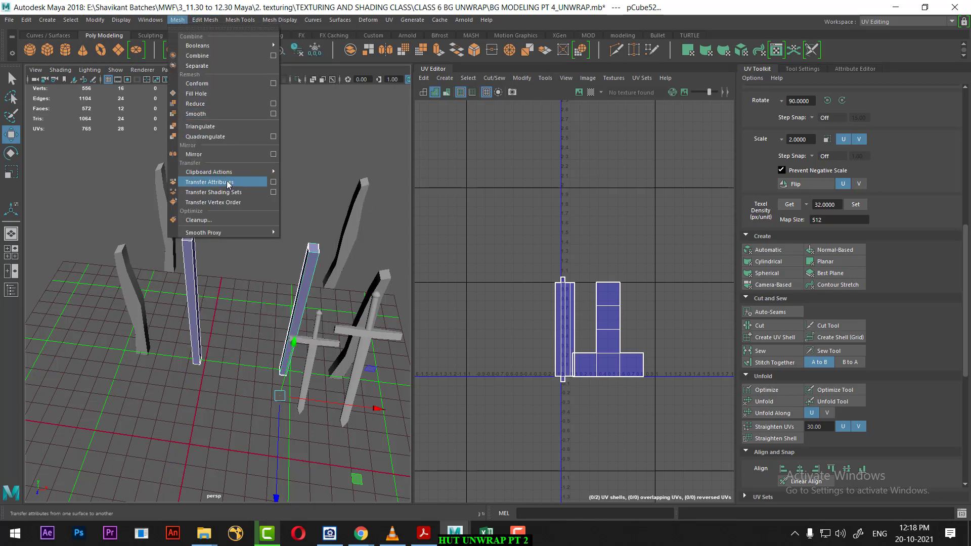
{"action": "left_click", "coordinate": [228, 185]}
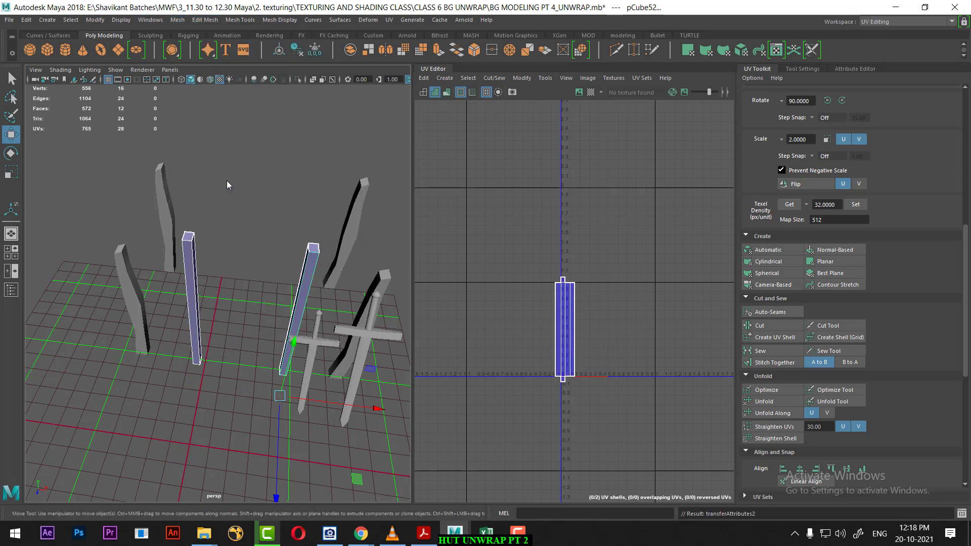
Step: Copy the bent pillar's UV layout onto the right upright, tall and diagonal bars
{"action": "left_click", "coordinate": [132, 312]}
{"action": "left_click", "coordinate": [381, 276], "text": "shift"}
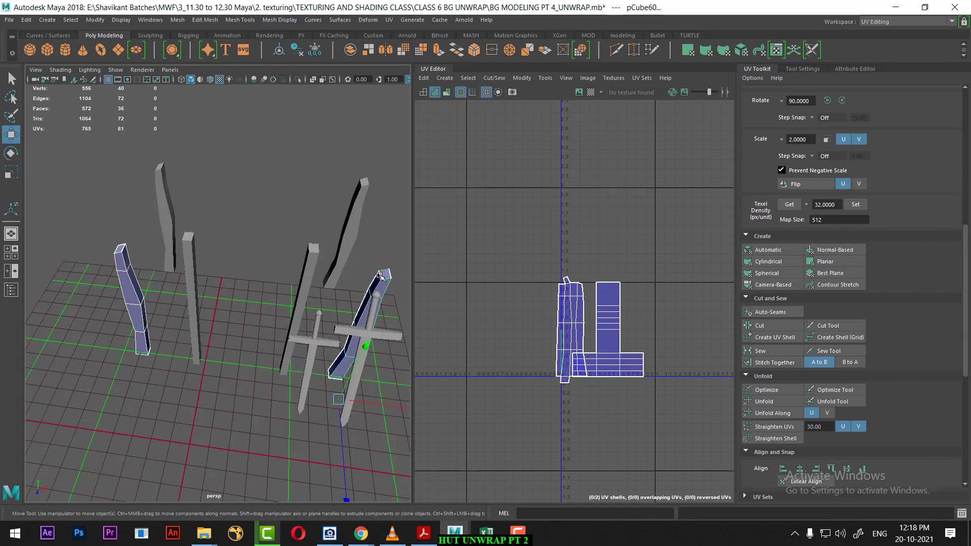
{"action": "key", "text": "g"}
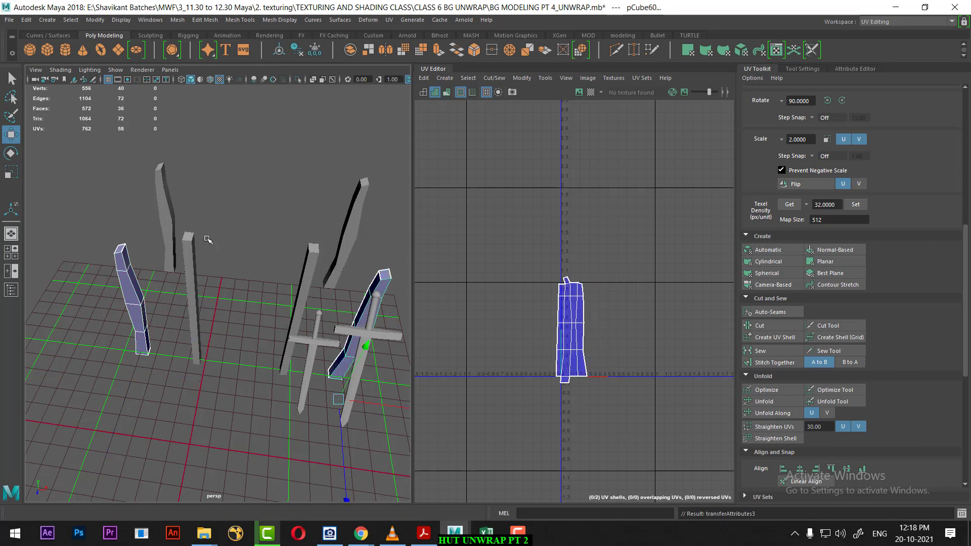
{"action": "left_click", "coordinate": [129, 280]}
{"action": "left_click", "coordinate": [164, 187], "text": "shift"}
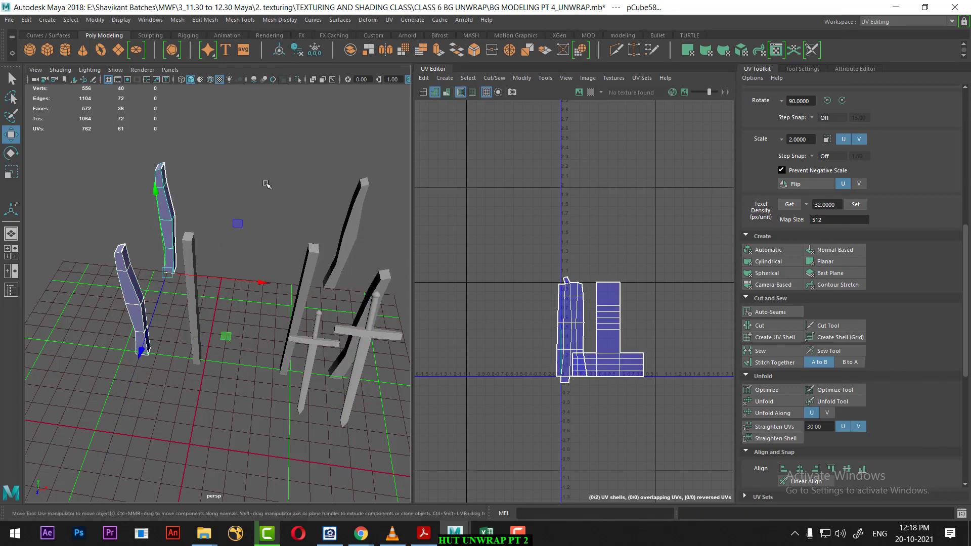
{"action": "key", "text": "g"}
{"action": "left_click", "coordinate": [177, 275], "text": "ctrl"}
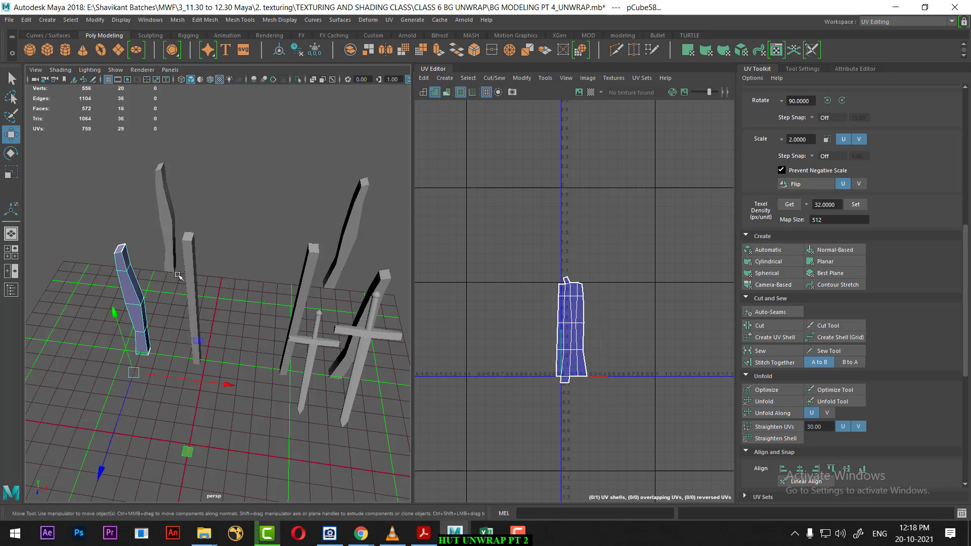
{"action": "left_click", "coordinate": [361, 204], "text": "shift"}
{"action": "key", "text": "g"}
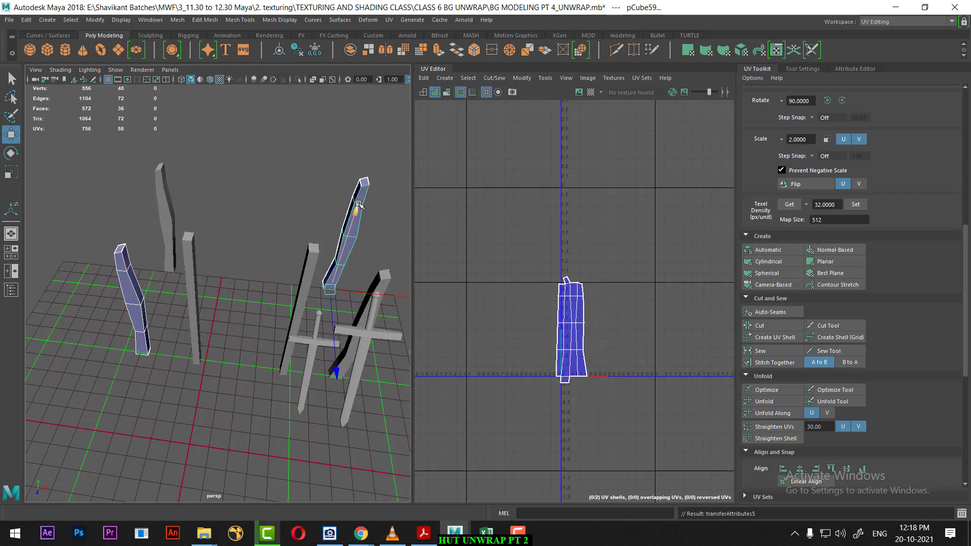
Step: Zoom in on the swords and select the sword blade
{"action": "right_click_drag", "start_coordinate": [291, 295], "coordinate": [219, 246], "text": "alt"}
{"action": "mouse_move", "coordinate": [345, 335]}
{"action": "left_mouse_down", "text": "alt"}
{"action": "mouse_move", "coordinate": [283, 253]}
{"action": "mouse_move", "coordinate": [269, 304]}
{"action": "mouse_move", "coordinate": [288, 212]}
{"action": "mouse_move", "coordinate": [283, 257]}
{"action": "mouse_move", "coordinate": [261, 263]}
{"action": "left_mouse_up", "text": "alt"}
{"action": "left_click", "coordinate": [309, 263]}
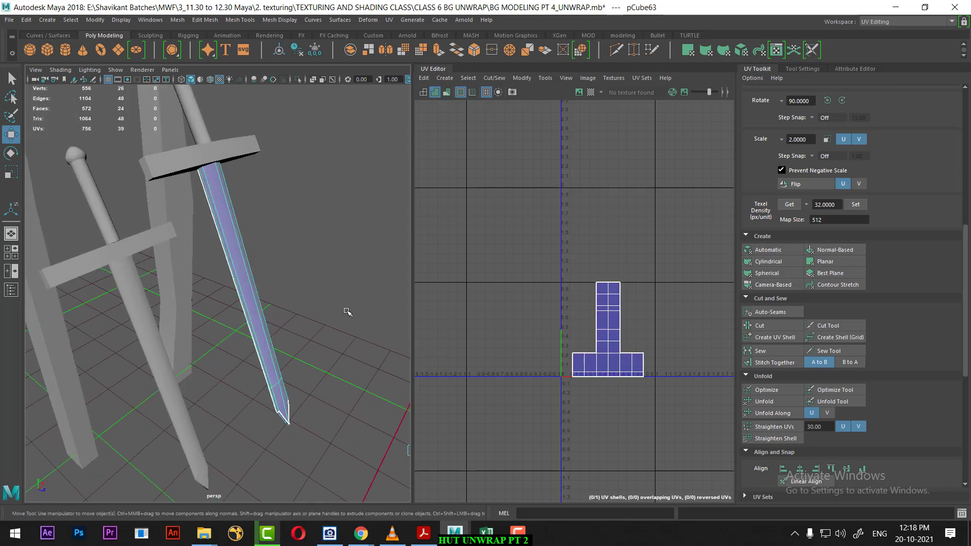
Step: Apply an automatic UV projection to the blade and isolate it with Hide Unselected
{"action": "right_click_drag", "start_coordinate": [228, 304], "coordinate": [267, 326], "text": "alt"}
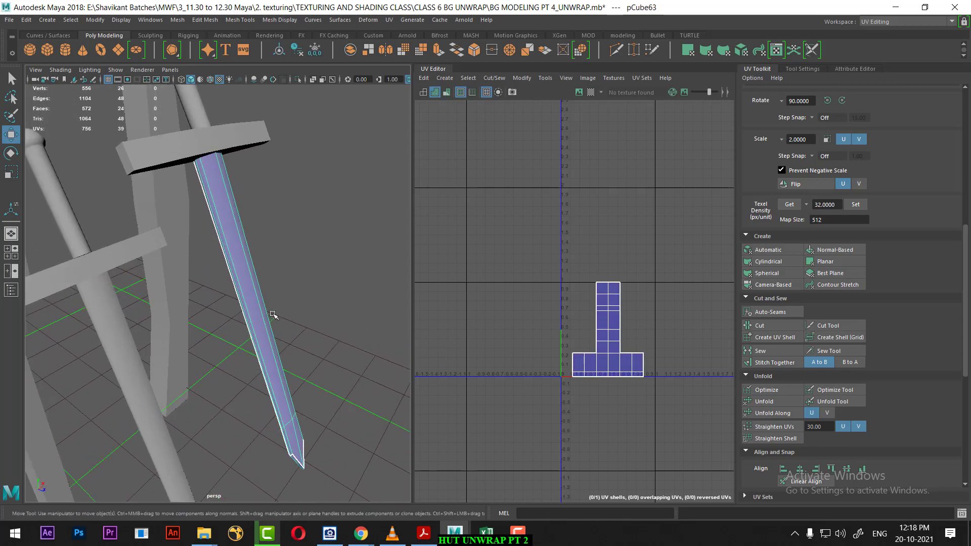
{"action": "left_click_drag", "start_coordinate": [272, 316], "coordinate": [263, 319], "text": "alt"}
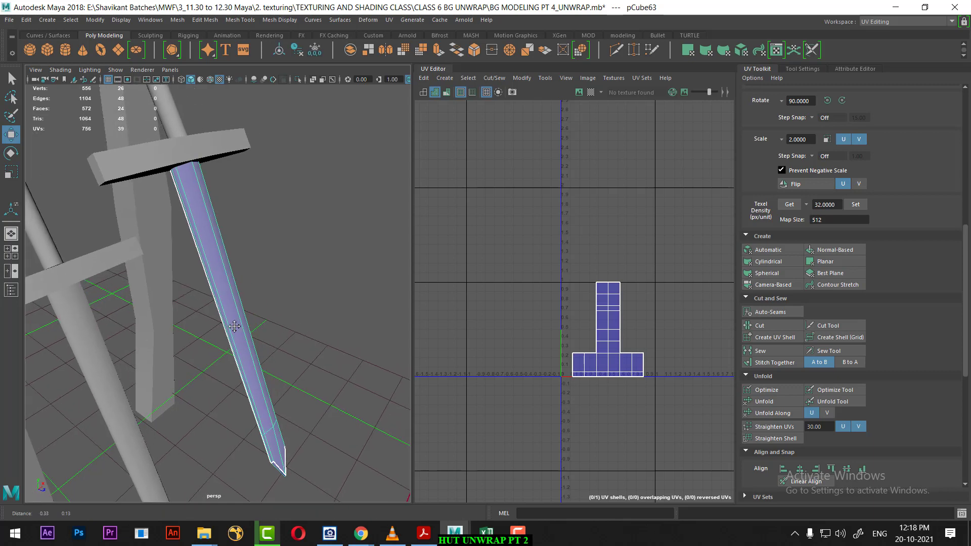
{"action": "left_click", "coordinate": [771, 254]}
{"action": "left_click_drag", "start_coordinate": [283, 237], "coordinate": [238, 243], "text": "alt"}
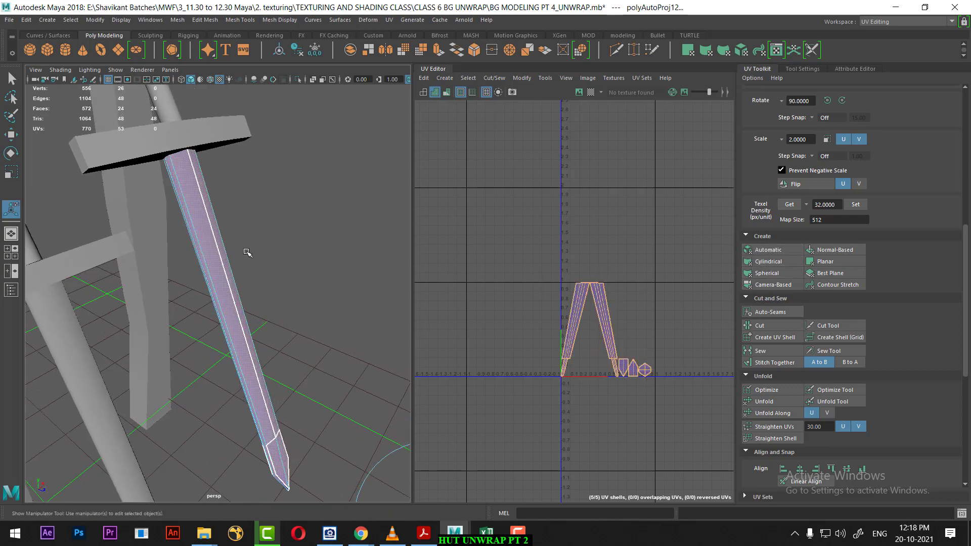
{"action": "right_click_drag", "start_coordinate": [238, 243], "coordinate": [323, 187]}
{"action": "left_click", "coordinate": [213, 269]}
{"action": "scroll", "coordinate": [626, 350], "scroll_direction": "up", "scroll_amount": 3}
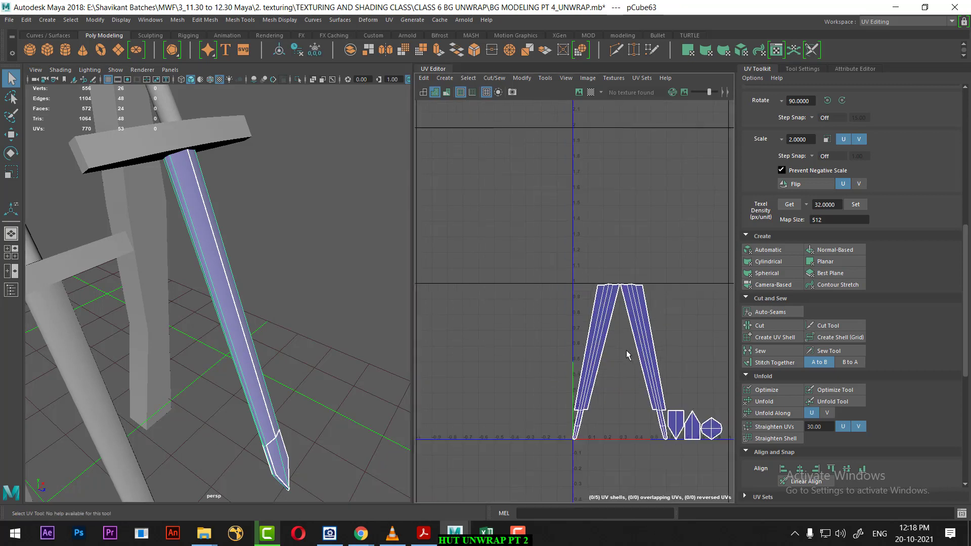
{"action": "scroll", "coordinate": [595, 256], "scroll_direction": "up", "scroll_amount": 1}
{"action": "scroll", "coordinate": [556, 243], "scroll_direction": "up", "scroll_amount": 1}
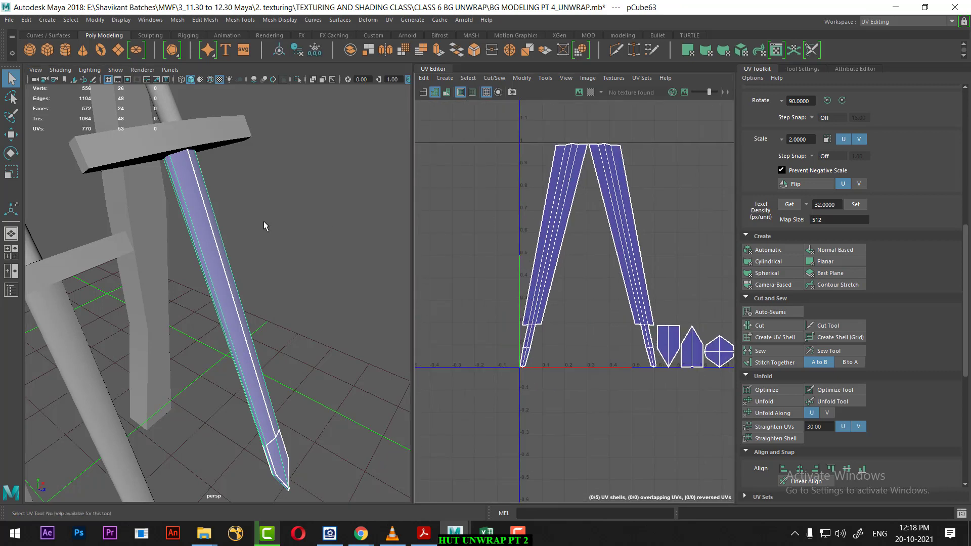
{"action": "left_click_drag", "start_coordinate": [263, 226], "coordinate": [199, 228], "text": "alt"}
{"action": "right_click_drag", "start_coordinate": [199, 228], "coordinate": [300, 162]}
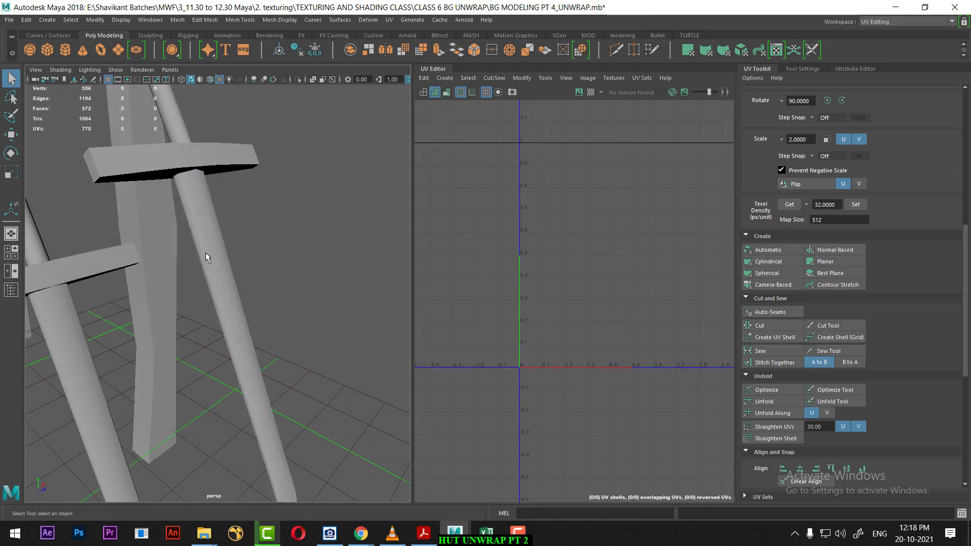
{"action": "left_click", "coordinate": [207, 256]}
{"action": "key", "text": "alt+h"}
Step: Cut the blade's UVs along one long edge
{"action": "mouse_move", "coordinate": [213, 262]}
{"action": "left_mouse_down", "text": "alt"}
{"action": "mouse_move", "coordinate": [281, 293]}
{"action": "mouse_move", "coordinate": [245, 263]}
{"action": "left_mouse_up", "text": "alt"}
{"action": "right_click_drag", "start_coordinate": [245, 263], "coordinate": [238, 280]}
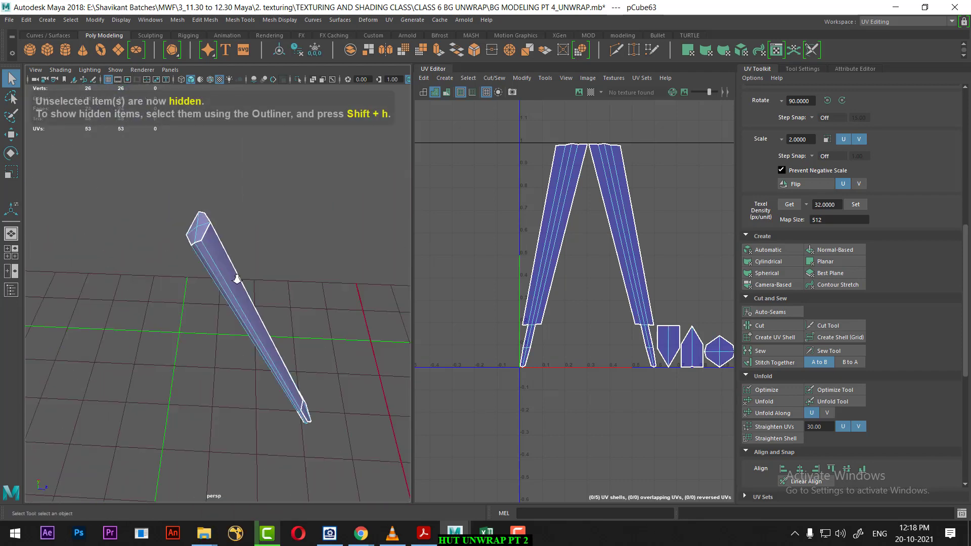
{"action": "left_click_drag", "start_coordinate": [237, 279], "coordinate": [221, 277], "text": "alt"}
{"action": "left_click", "coordinate": [219, 276]}
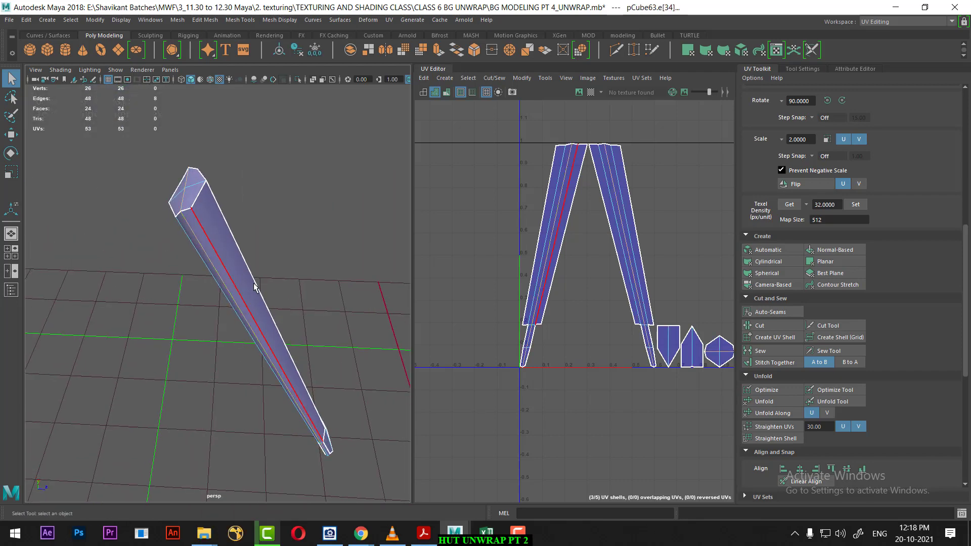
{"action": "scroll", "coordinate": [607, 283], "scroll_direction": "down", "scroll_amount": 2}
{"action": "right_click_drag", "start_coordinate": [636, 228], "coordinate": [611, 243], "text": "shift"}
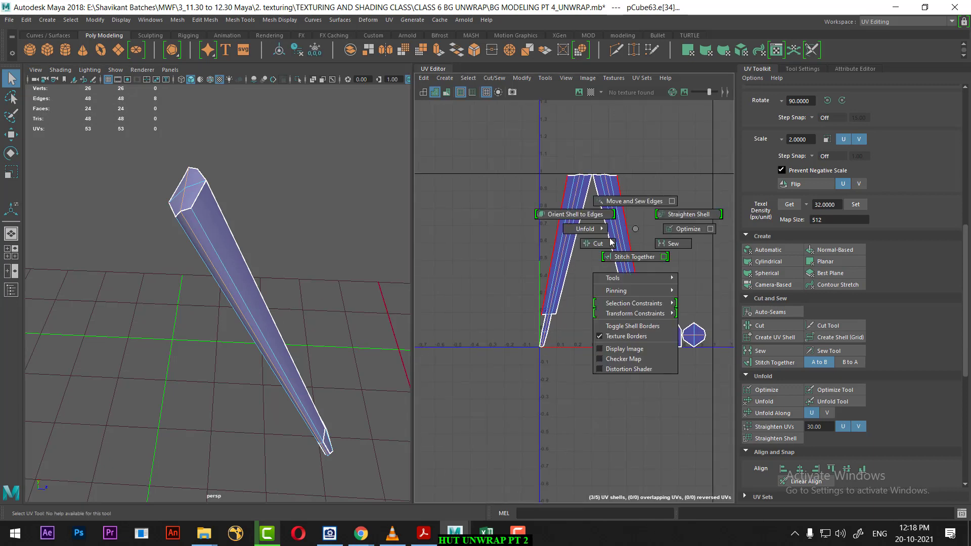
{"action": "right_click_drag", "start_coordinate": [548, 262], "coordinate": [548, 262], "text": "shift"}
{"action": "scroll", "coordinate": [600, 282], "scroll_direction": "down", "scroll_amount": 2}
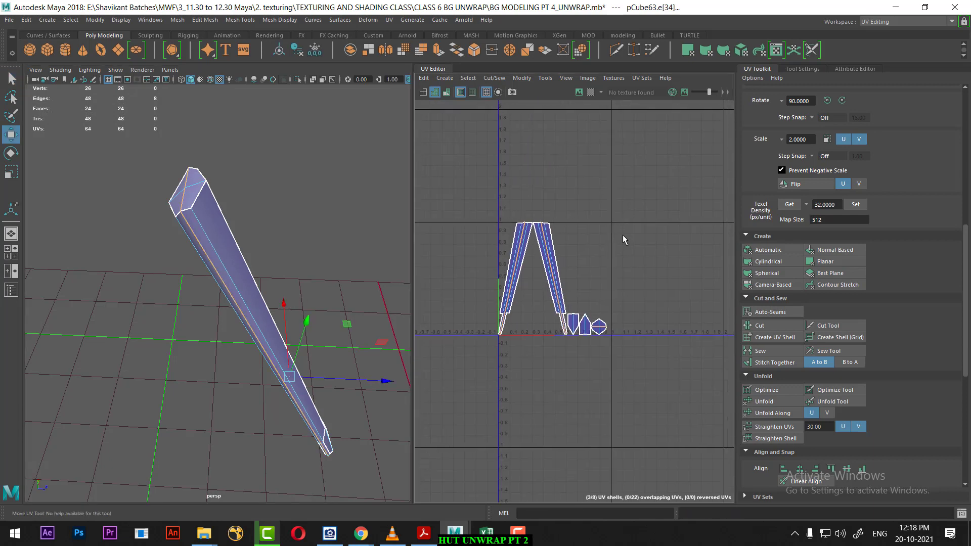
Step: Cut along the remaining seam edges to split the blade into two long shells
{"action": "key", "text": "w"}
{"action": "scroll", "coordinate": [600, 212], "scroll_direction": "up", "scroll_amount": 1}
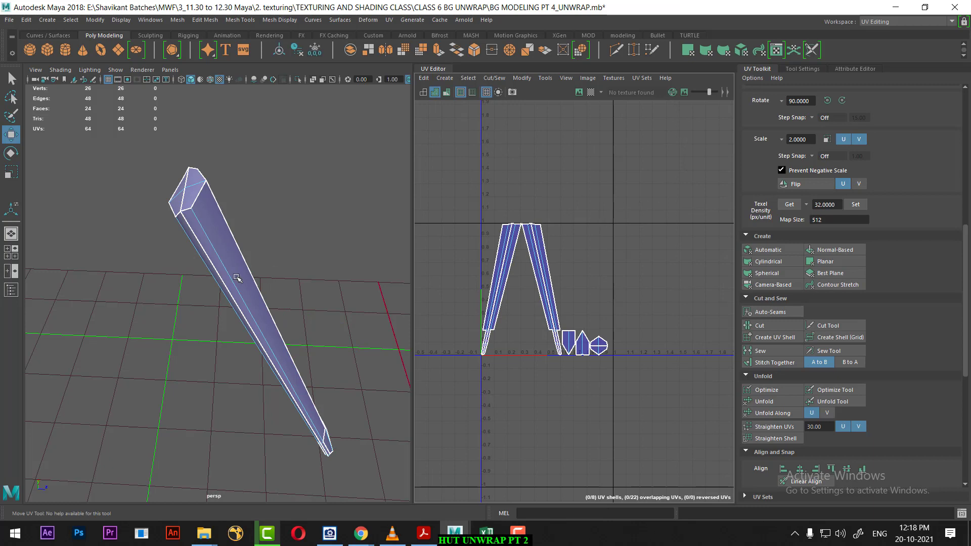
{"action": "left_click_drag", "start_coordinate": [237, 278], "coordinate": [214, 260], "text": "alt"}
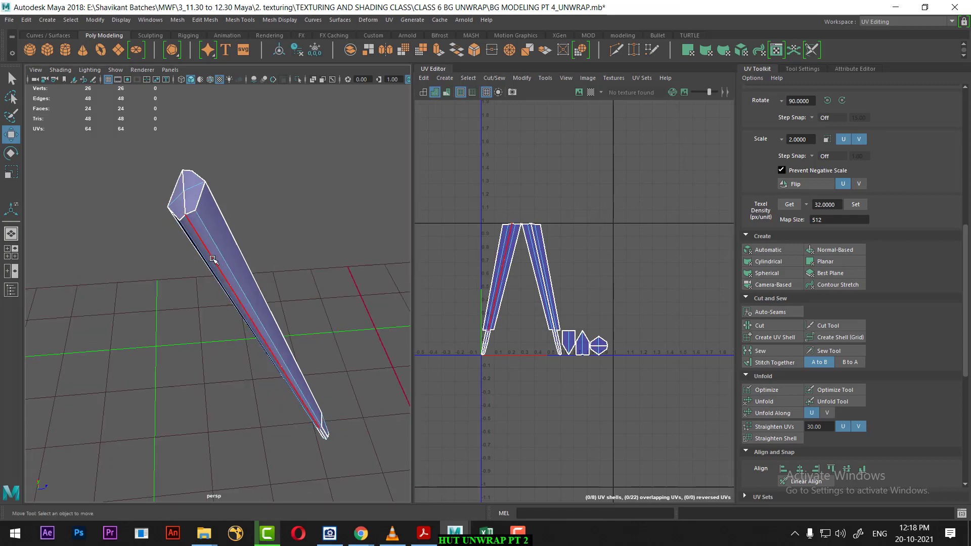
{"action": "left_click", "coordinate": [213, 260]}
{"action": "left_click_drag", "start_coordinate": [700, 161], "coordinate": [430, 450]}
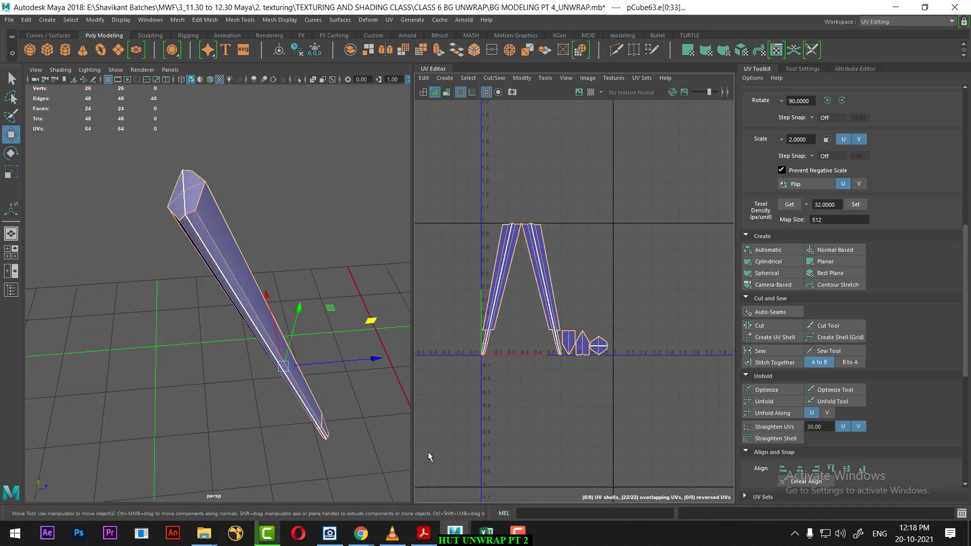
{"action": "mouse_move", "coordinate": [610, 232]}
{"action": "right_mouse_down", "text": "shift"}
{"action": "mouse_move", "coordinate": [607, 319]}
{"action": "mouse_move", "coordinate": [627, 153]}
{"action": "right_mouse_up", "text": "shift"}
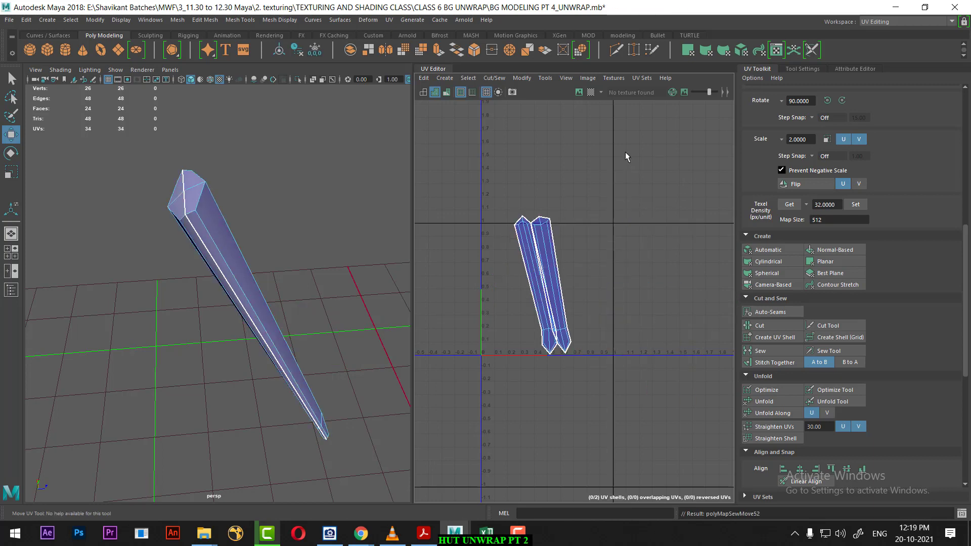
Step: Select both blade UV shells and Unfold them
{"action": "scroll", "coordinate": [608, 336], "scroll_direction": "up", "scroll_amount": 3}
{"action": "scroll", "coordinate": [618, 278], "scroll_direction": "up", "scroll_amount": 1}
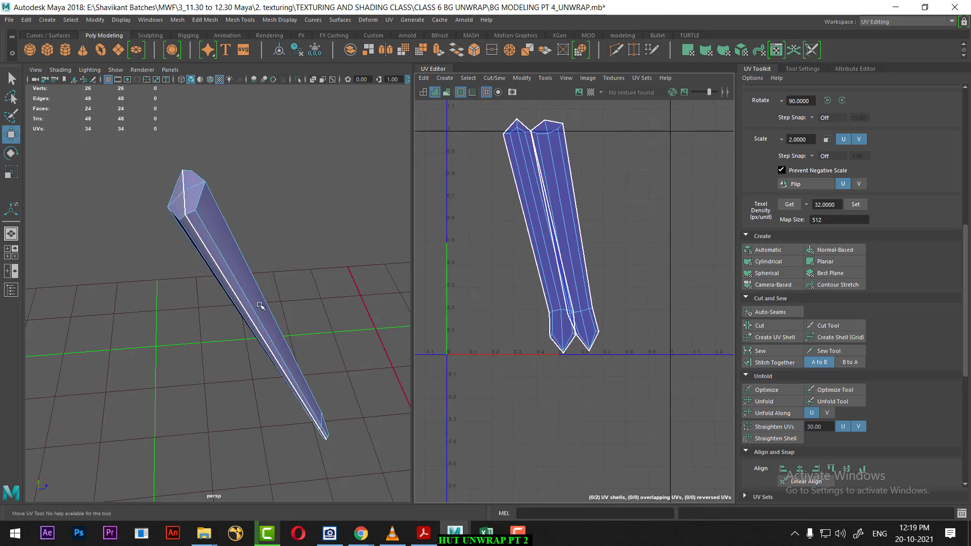
{"action": "mouse_move", "coordinate": [262, 306]}
{"action": "left_mouse_down", "text": "alt"}
{"action": "mouse_move", "coordinate": [189, 311]}
{"action": "mouse_move", "coordinate": [163, 275]}
{"action": "left_mouse_up", "text": "alt"}
{"action": "left_click", "coordinate": [258, 259]}
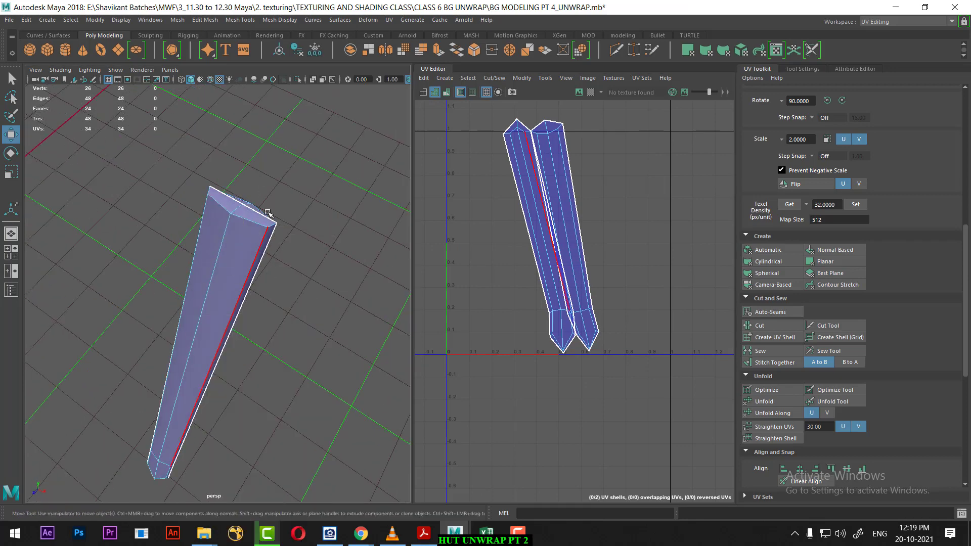
{"action": "left_click", "coordinate": [261, 259]}
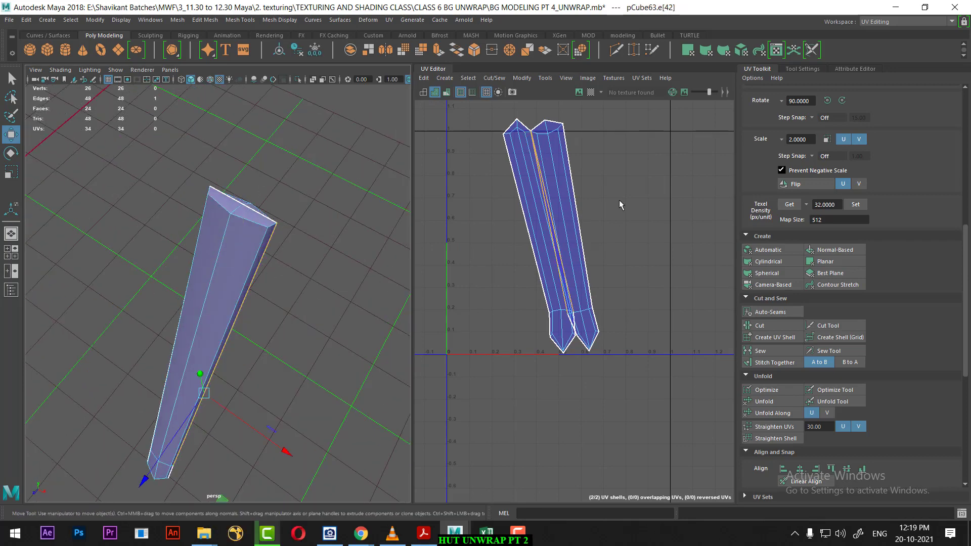
{"action": "scroll", "coordinate": [599, 273], "scroll_direction": "down", "scroll_amount": 2}
{"action": "left_click_drag", "start_coordinate": [662, 141], "coordinate": [566, 282]}
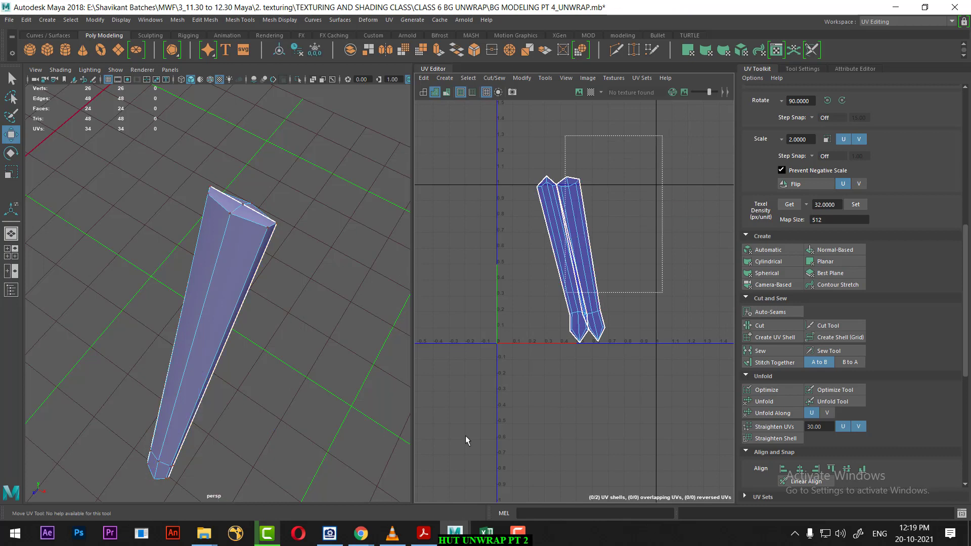
{"action": "right_click_drag", "start_coordinate": [607, 210], "coordinate": [469, 217], "text": "shift"}
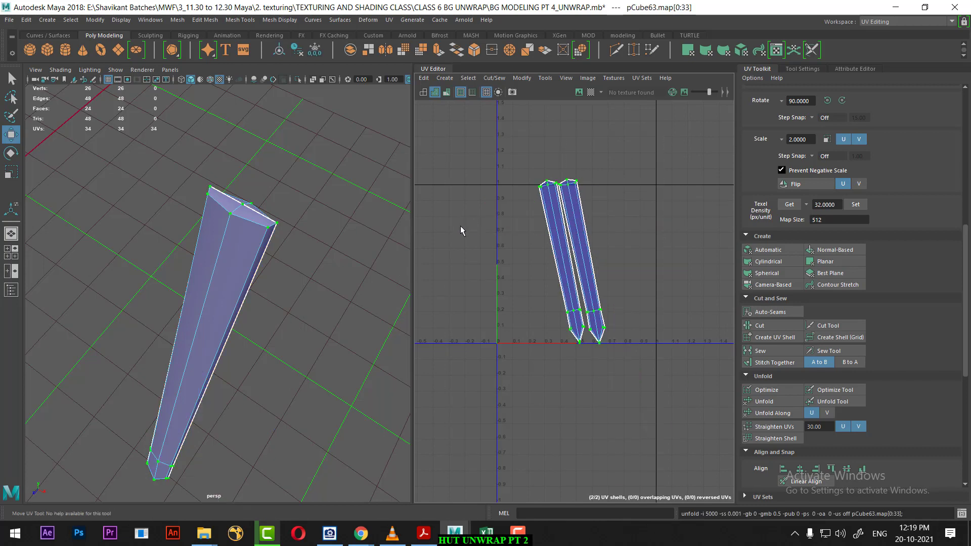
Step: Try straightening the blade shells' UVs, undoing each attempt
{"action": "scroll", "coordinate": [630, 262], "scroll_direction": "up", "scroll_amount": 2}
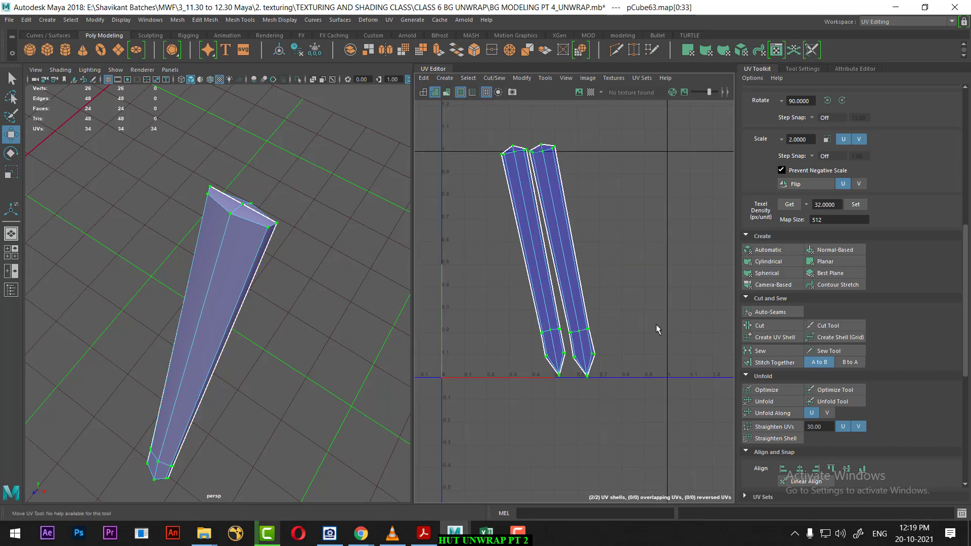
{"action": "scroll", "coordinate": [788, 360], "scroll_direction": "down", "scroll_amount": 3}
{"action": "left_click", "coordinate": [790, 350]}
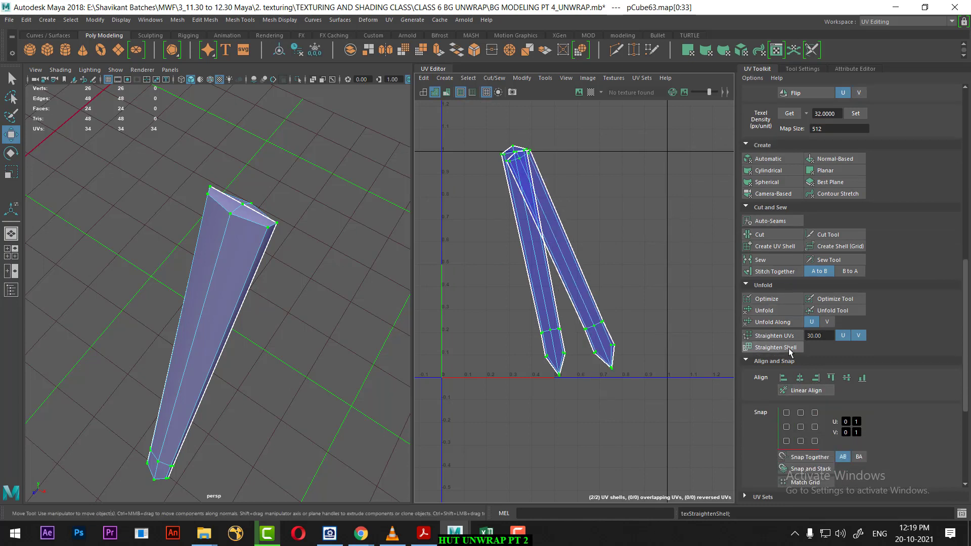
{"action": "key", "text": "ctrl+z"}
{"action": "left_click", "coordinate": [791, 350]}
{"action": "key", "text": "ctrl+z"}
{"action": "left_click", "coordinate": [793, 338]}
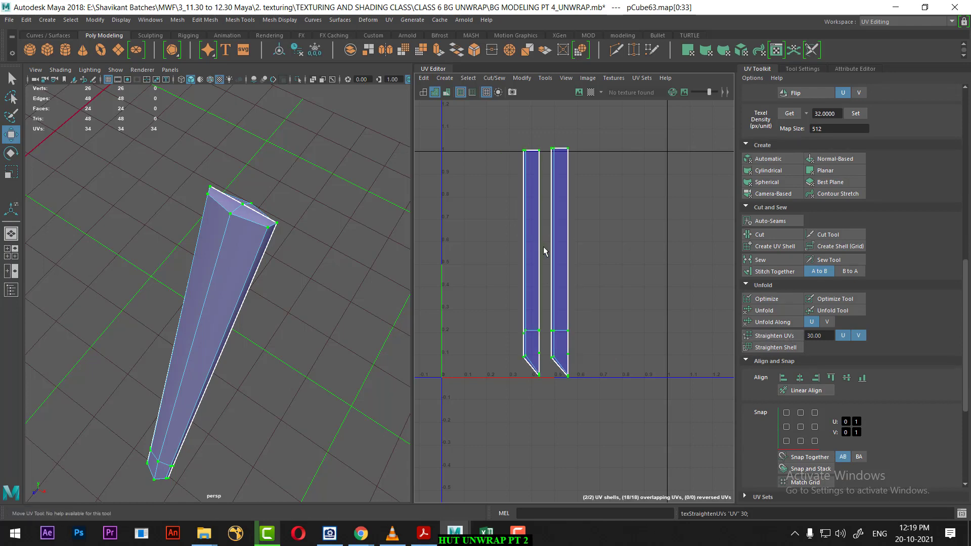
{"action": "key", "text": "ctrl+z"}
Step: Rotate both blade shells to stand vertically and slide them against U=0
{"action": "mouse_move", "coordinate": [170, 437]}
{"action": "left_mouse_down", "text": "alt"}
{"action": "mouse_move", "coordinate": [212, 400]}
{"action": "mouse_move", "coordinate": [199, 400]}
{"action": "left_mouse_up", "text": "alt"}
{"action": "scroll", "coordinate": [583, 352], "scroll_direction": "down", "scroll_amount": 1}
{"action": "key", "text": "e"}
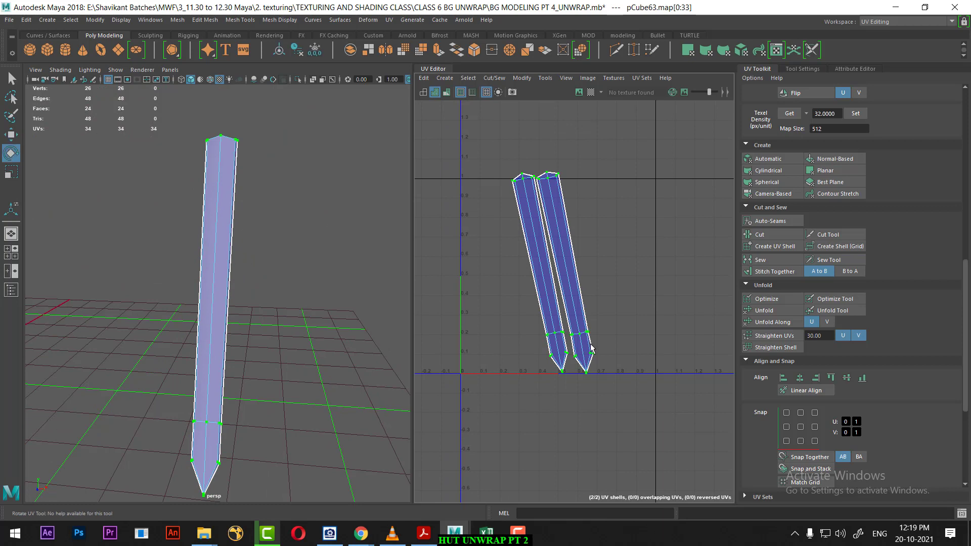
{"action": "left_click_drag", "start_coordinate": [593, 357], "coordinate": [575, 361]}
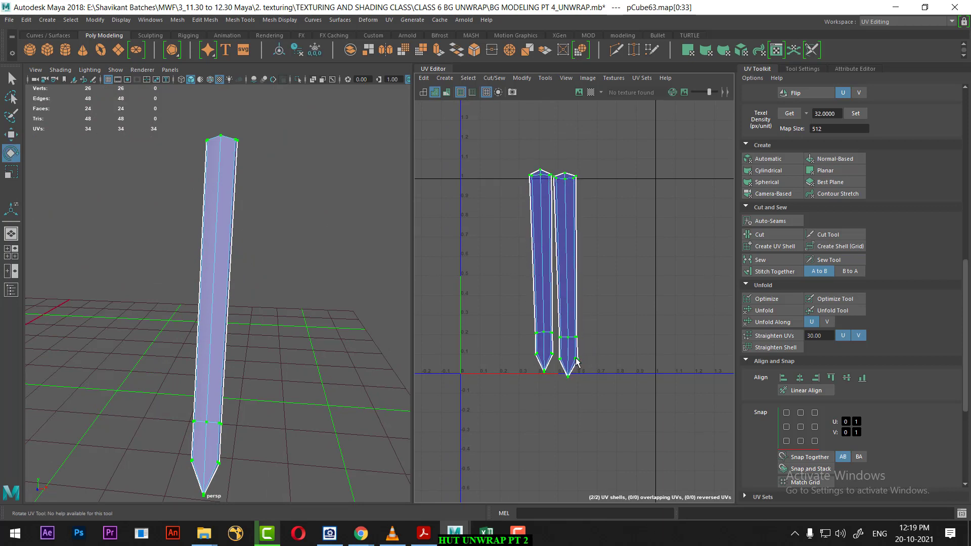
{"action": "key", "text": "w"}
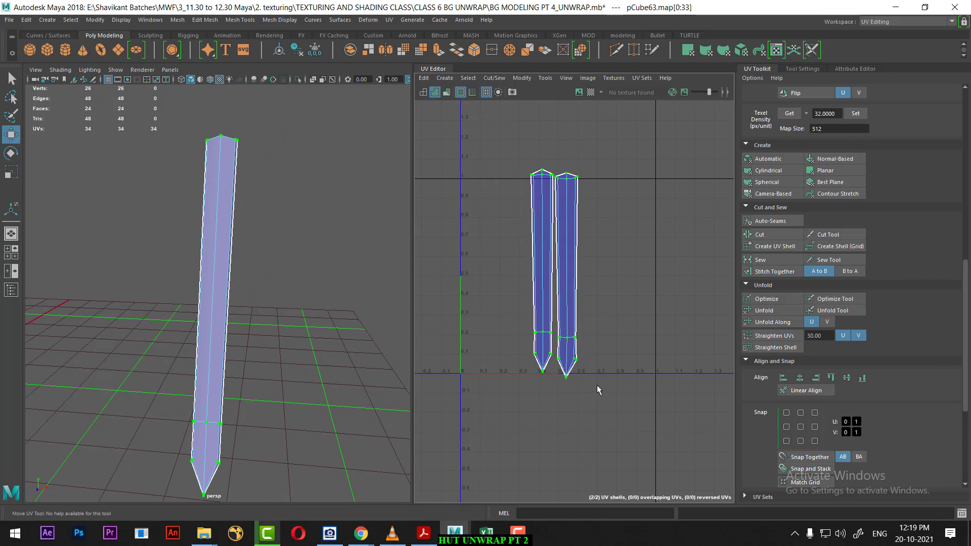
{"action": "scroll", "coordinate": [600, 388], "scroll_direction": "down", "scroll_amount": 1}
{"action": "left_click_drag", "start_coordinate": [565, 299], "coordinate": [525, 304]}
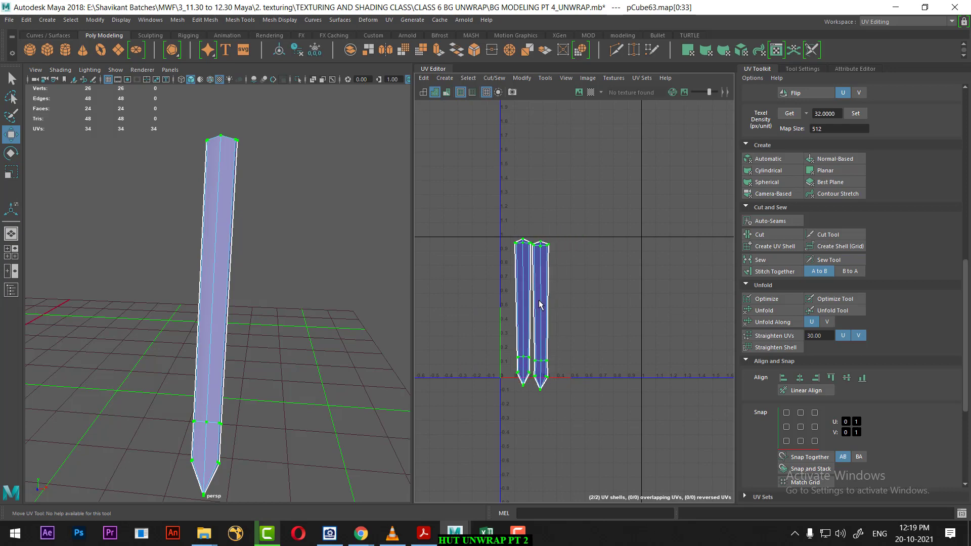
{"action": "left_click_drag", "start_coordinate": [303, 314], "coordinate": [182, 295], "text": "alt"}
{"action": "right_click_drag", "start_coordinate": [182, 295], "coordinate": [277, 351], "text": "alt"}
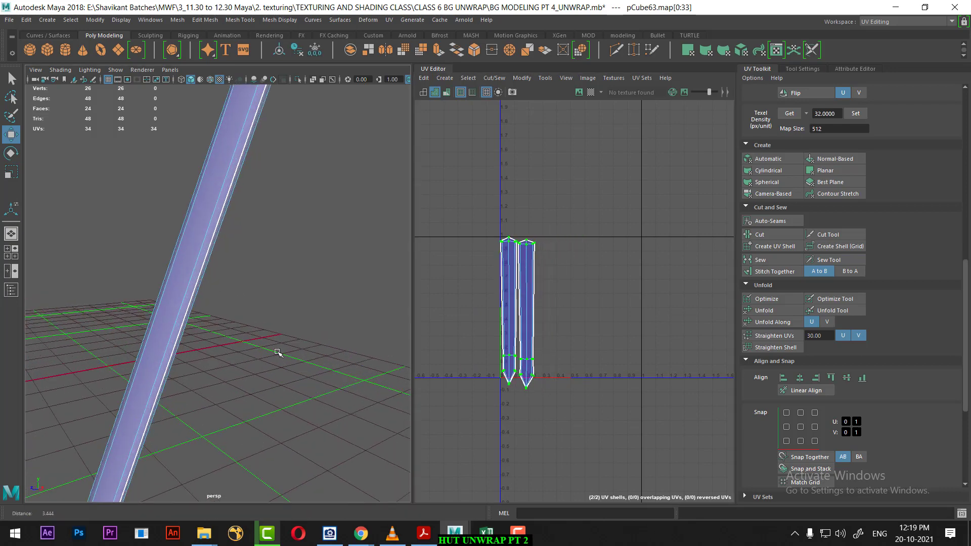
{"action": "right_click_drag", "start_coordinate": [275, 244], "coordinate": [275, 116]}
Step: Stitch the rod's two UV shells together along their matching border edge
{"action": "left_click", "coordinate": [300, 204]}
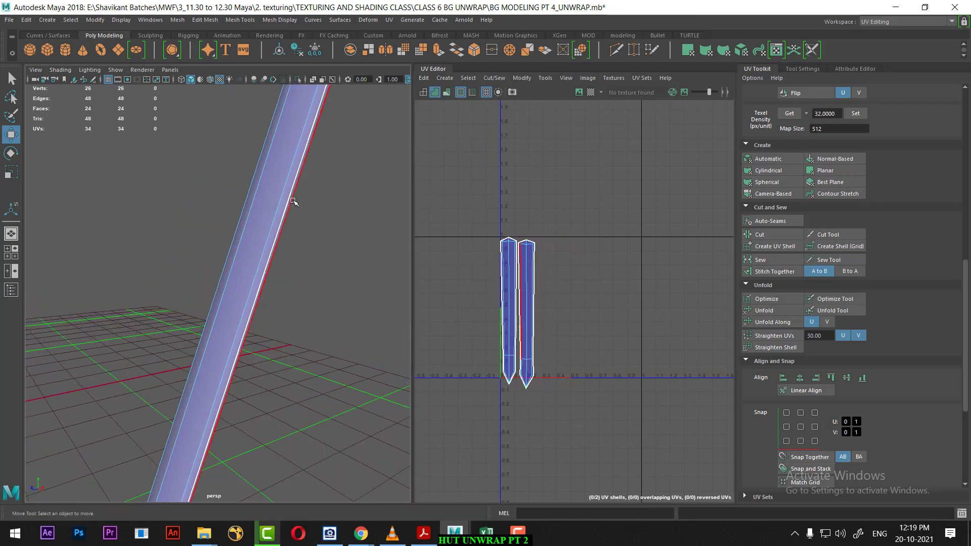
{"action": "scroll", "coordinate": [520, 314], "scroll_direction": "up", "scroll_amount": 3}
{"action": "scroll", "coordinate": [523, 288], "scroll_direction": "up", "scroll_amount": 1}
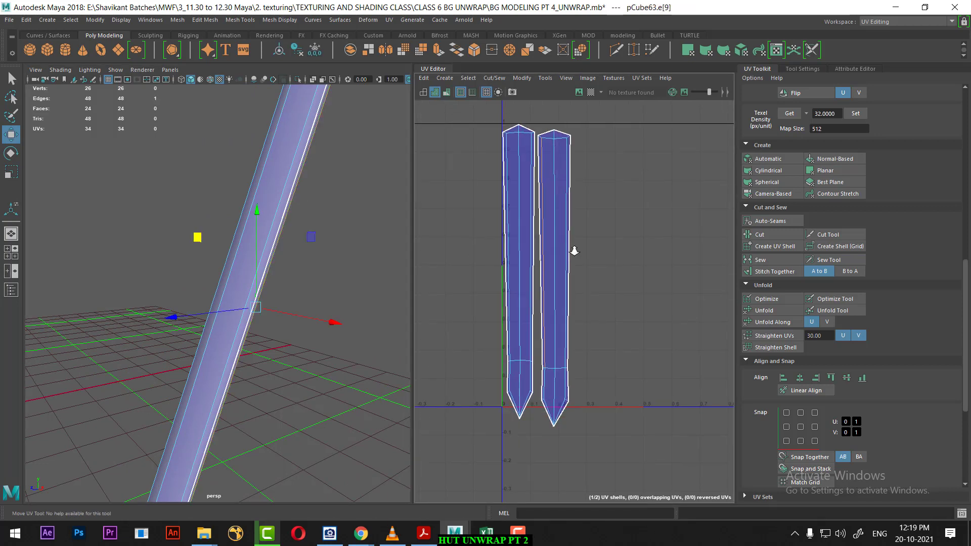
{"action": "scroll", "coordinate": [529, 258], "scroll_direction": "up", "scroll_amount": 2}
{"action": "left_click", "coordinate": [531, 247]}
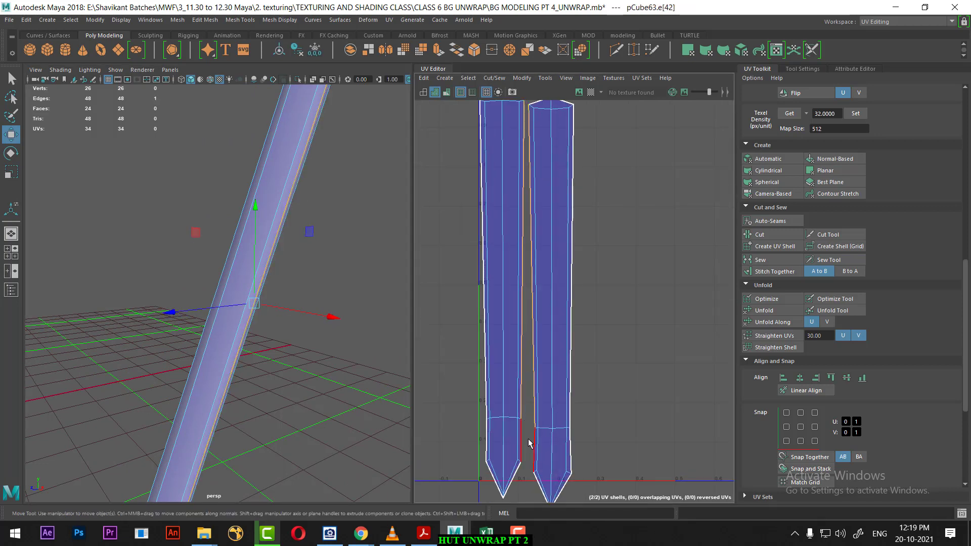
{"action": "left_click", "coordinate": [528, 439], "text": "shift"}
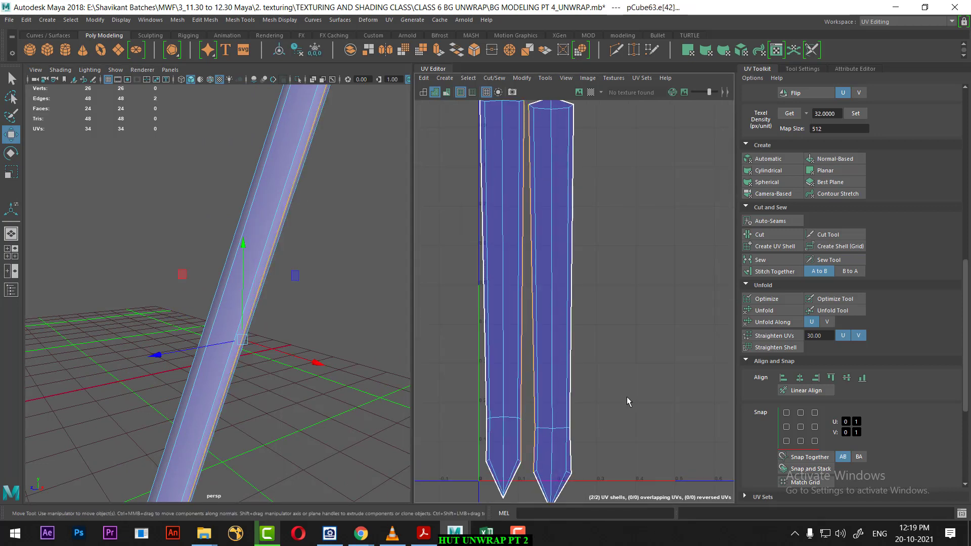
{"action": "left_click", "coordinate": [775, 272]}
{"action": "scroll", "coordinate": [658, 333], "scroll_direction": "down", "scroll_amount": 2}
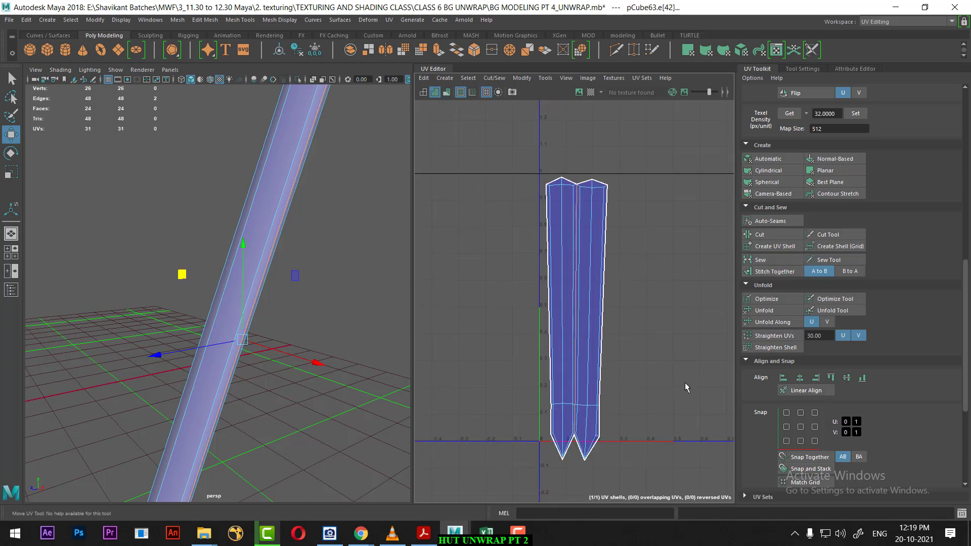
{"action": "scroll", "coordinate": [677, 408], "scroll_direction": "up", "scroll_amount": 1}
{"action": "scroll", "coordinate": [596, 403], "scroll_direction": "up", "scroll_amount": 2}
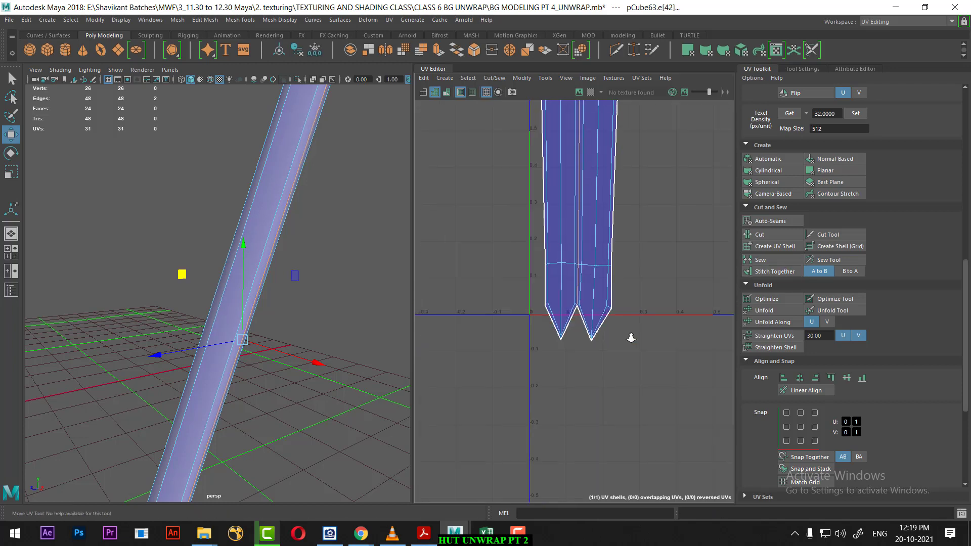
{"action": "scroll", "coordinate": [233, 256], "scroll_direction": "down", "scroll_amount": 2}
Step: Assign the CHECKER material to the rod and unhide the hidden sword meshes
{"action": "key", "text": "F8"}
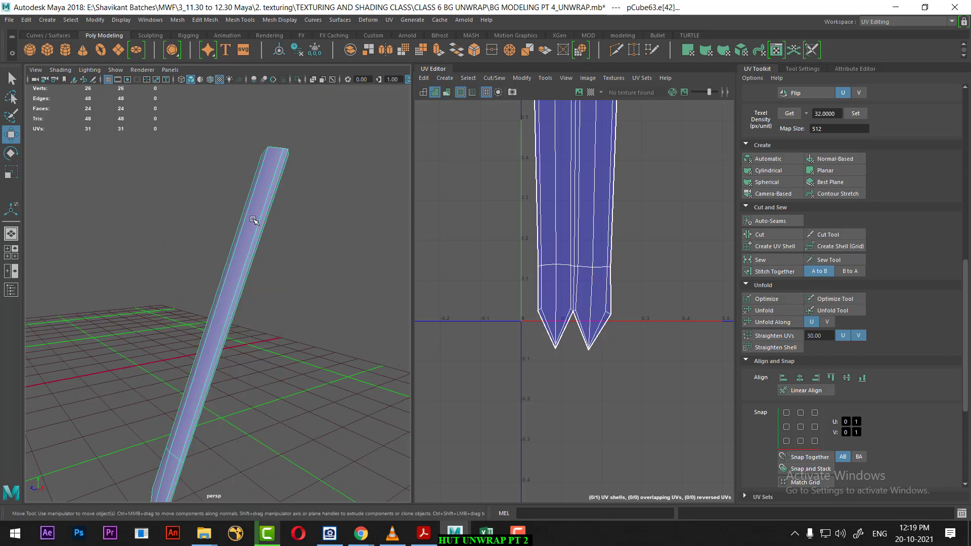
{"action": "right_click_drag", "start_coordinate": [250, 222], "coordinate": [264, 504]}
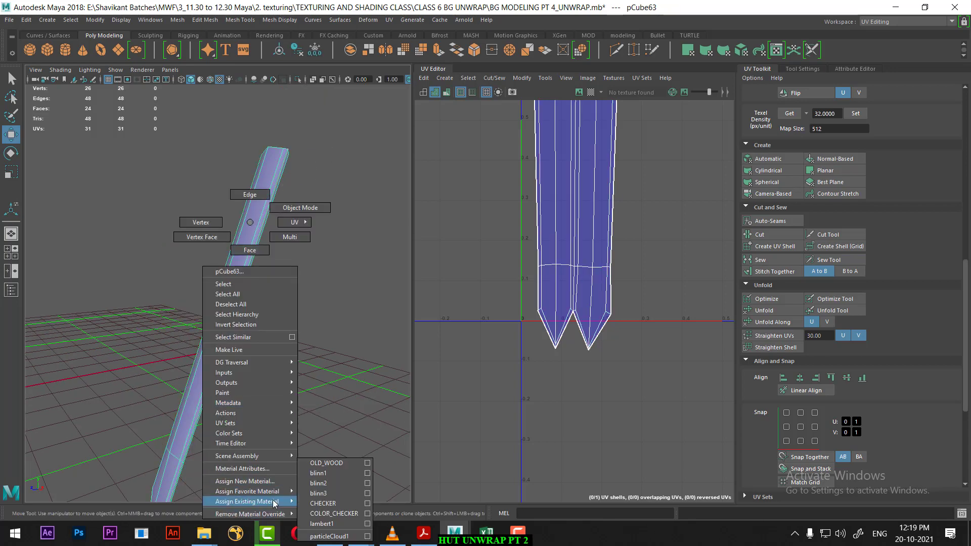
{"action": "left_click", "coordinate": [328, 515]}
{"action": "mouse_move", "coordinate": [277, 430]}
{"action": "left_mouse_down", "text": "alt"}
{"action": "mouse_move", "coordinate": [466, 394]}
{"action": "mouse_move", "coordinate": [289, 402]}
{"action": "mouse_move", "coordinate": [195, 391]}
{"action": "mouse_move", "coordinate": [249, 353]}
{"action": "mouse_move", "coordinate": [271, 382]}
{"action": "mouse_move", "coordinate": [271, 419]}
{"action": "mouse_move", "coordinate": [330, 399]}
{"action": "left_mouse_up", "text": "alt"}
{"action": "left_click", "coordinate": [329, 399]}
{"action": "key", "text": "ctrl+shift+h"}
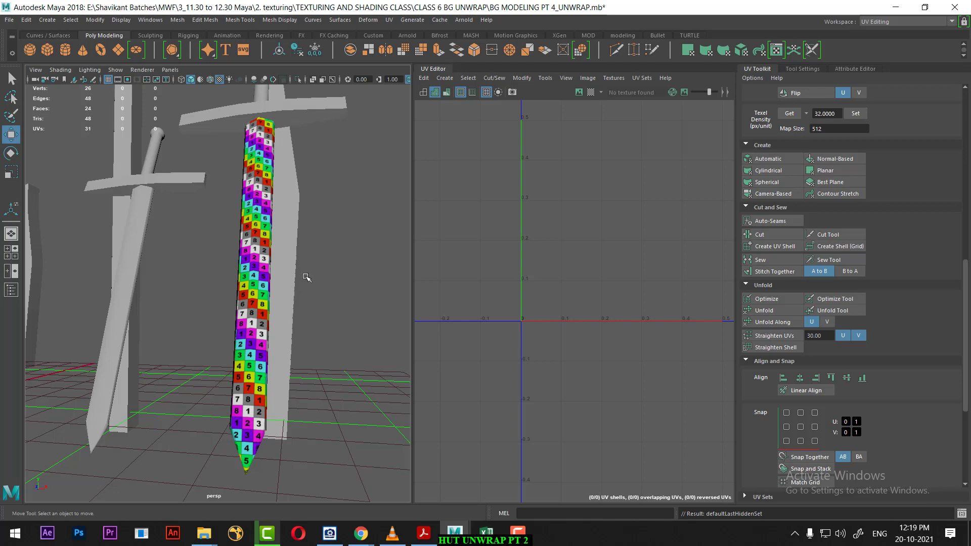
{"action": "mouse_move", "coordinate": [306, 278]}
{"action": "left_mouse_down", "text": "alt"}
{"action": "mouse_move", "coordinate": [335, 386]}
{"action": "mouse_move", "coordinate": [315, 197]}
{"action": "left_mouse_up", "text": "alt"}
Step: Isolate the sword's crossguard and give it automatic UVs
{"action": "left_click", "coordinate": [314, 198]}
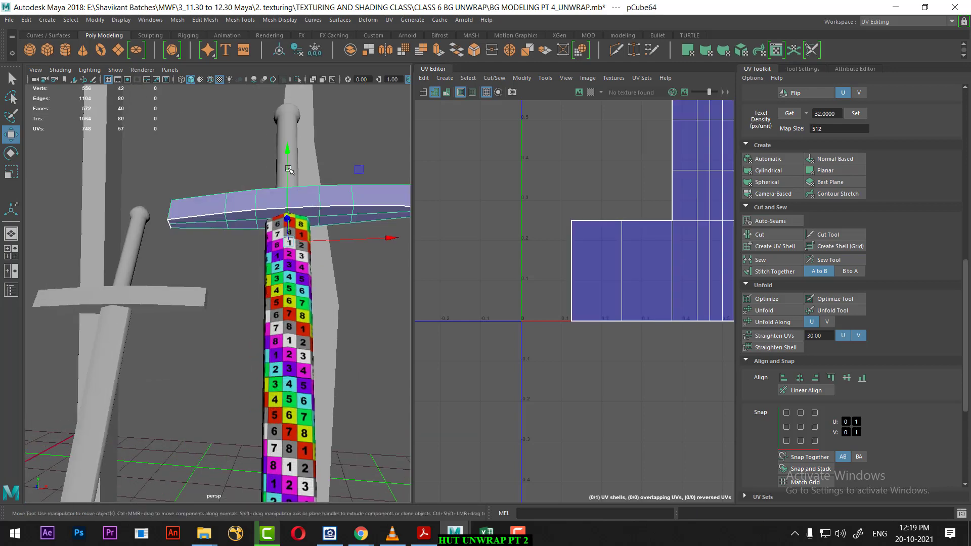
{"action": "left_click", "coordinate": [292, 125]}
{"action": "key", "text": "alt+h"}
{"action": "mouse_move", "coordinate": [375, 347]}
{"action": "left_mouse_down", "text": "alt"}
{"action": "mouse_move", "coordinate": [304, 336]}
{"action": "mouse_move", "coordinate": [295, 349]}
{"action": "mouse_move", "coordinate": [385, 324]}
{"action": "left_mouse_up", "text": "alt"}
{"action": "left_click", "coordinate": [296, 349]}
{"action": "scroll", "coordinate": [296, 349], "scroll_direction": "down", "scroll_amount": 3}
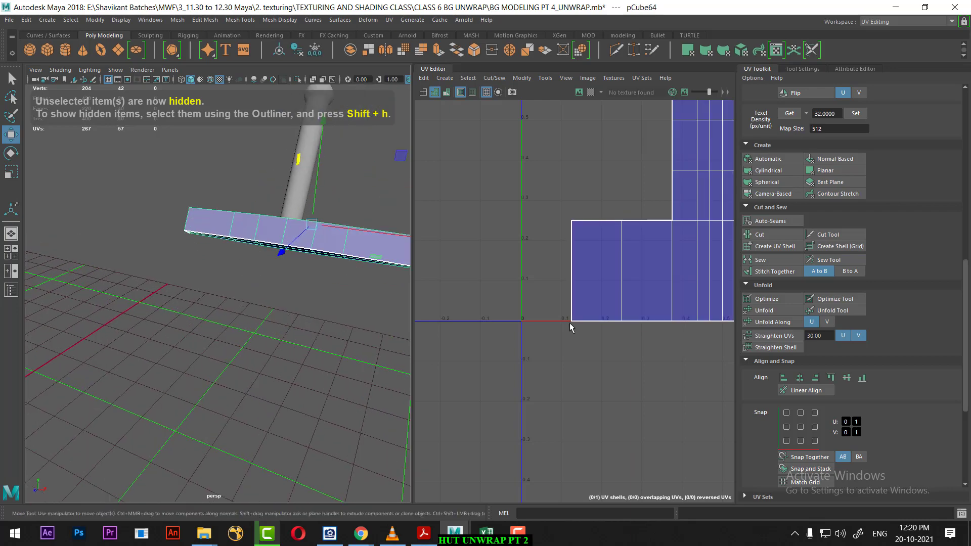
{"action": "scroll", "coordinate": [570, 325], "scroll_direction": "up", "scroll_amount": 2}
{"action": "scroll", "coordinate": [620, 310], "scroll_direction": "up", "scroll_amount": 2}
{"action": "middle_click_drag", "start_coordinate": [596, 286], "coordinate": [564, 331], "text": "alt"}
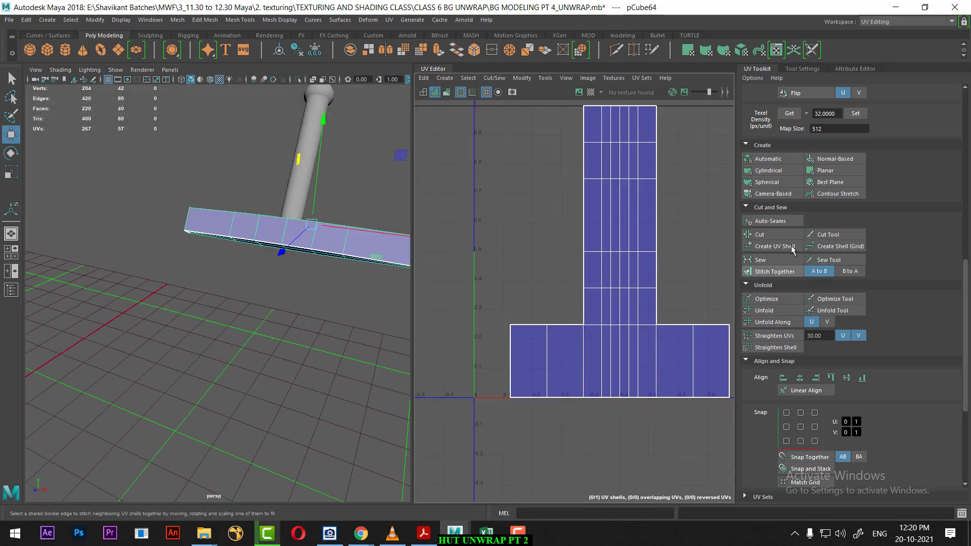
{"action": "left_click", "coordinate": [777, 157]}
Step: Reselect the crossguard and sew two of its shells together along a shared edge
{"action": "left_click_drag", "start_coordinate": [284, 284], "coordinate": [360, 266], "text": "alt"}
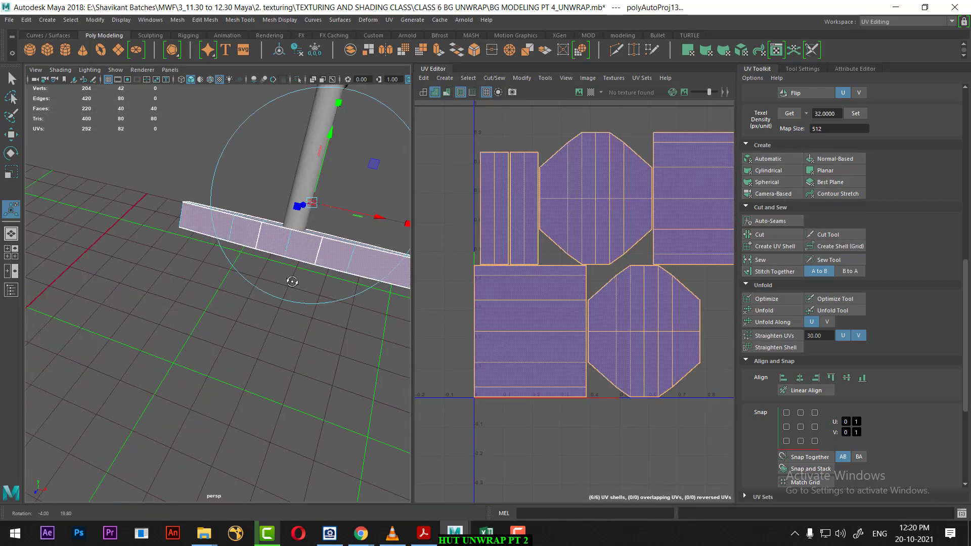
{"action": "right_click_drag", "start_coordinate": [229, 225], "coordinate": [290, 163]}
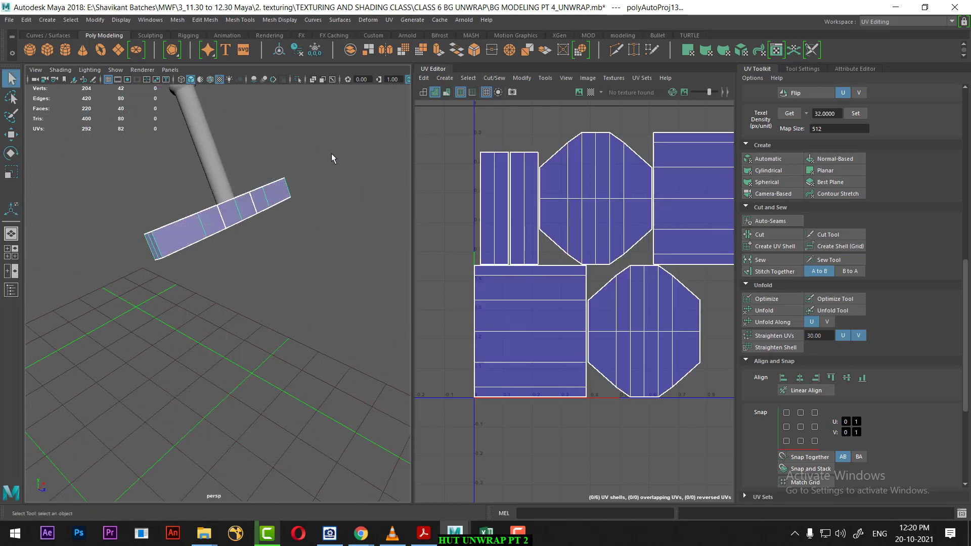
{"action": "left_click", "coordinate": [332, 153]}
{"action": "key", "text": "q"}
{"action": "left_click", "coordinate": [205, 224]}
{"action": "left_click_drag", "start_coordinate": [219, 250], "coordinate": [215, 273], "text": "alt"}
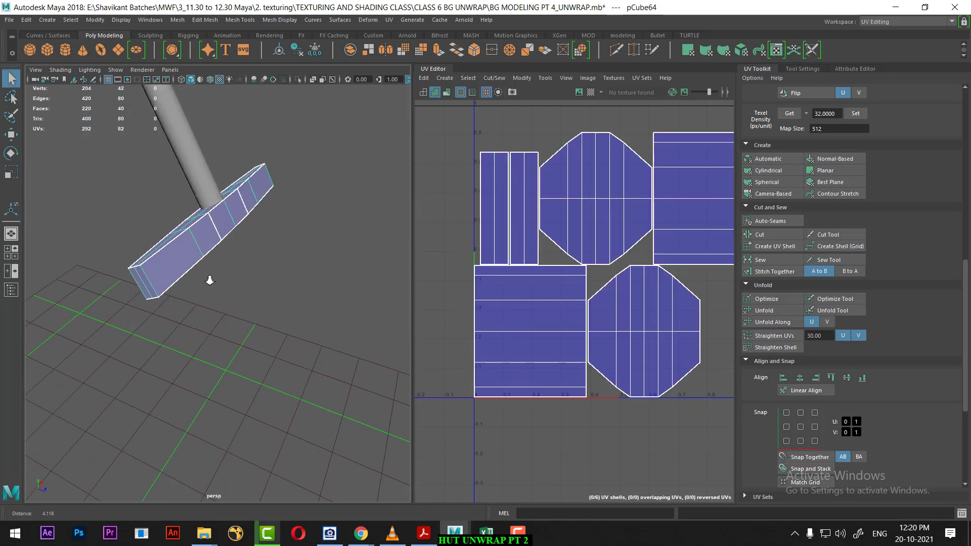
{"action": "right_click", "coordinate": [177, 225]}
{"action": "right_click_drag", "start_coordinate": [176, 225], "coordinate": [178, 196]}
{"action": "left_click", "coordinate": [150, 289]}
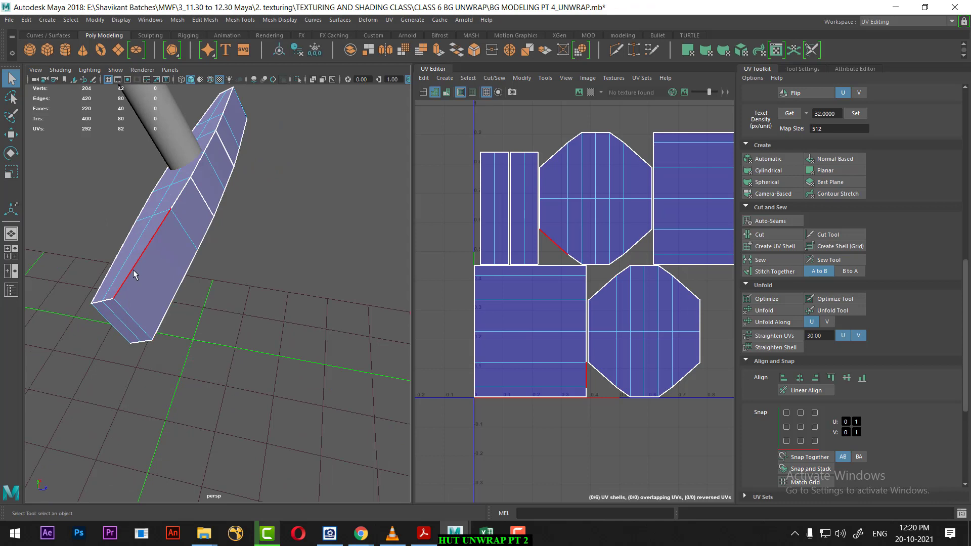
{"action": "right_click_drag", "start_coordinate": [617, 335], "coordinate": [615, 356], "text": "shift"}
Step: Sew the remaining shells, including the small one, into one cross-shaped shell of 272 UVs
{"action": "key", "text": "w"}
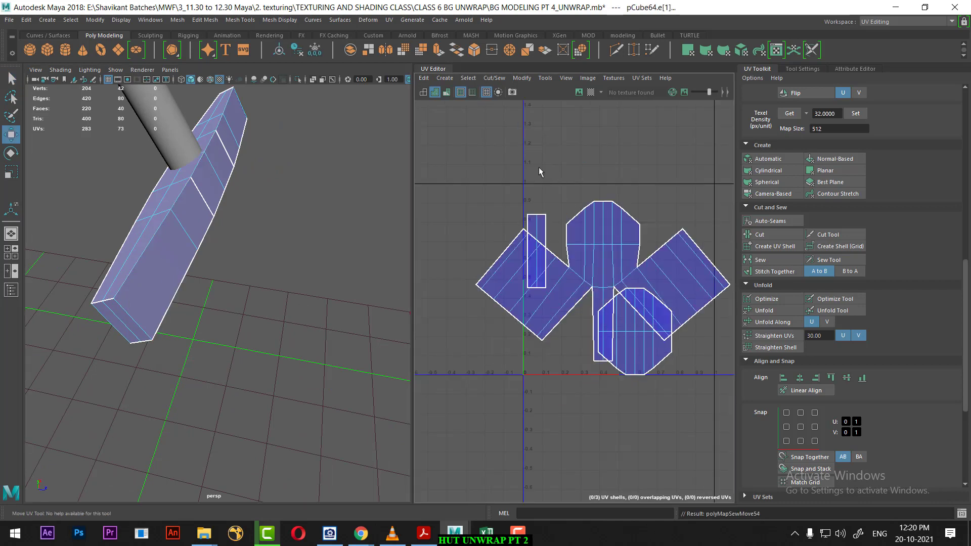
{"action": "left_click_drag", "start_coordinate": [227, 229], "coordinate": [152, 291], "text": "alt"}
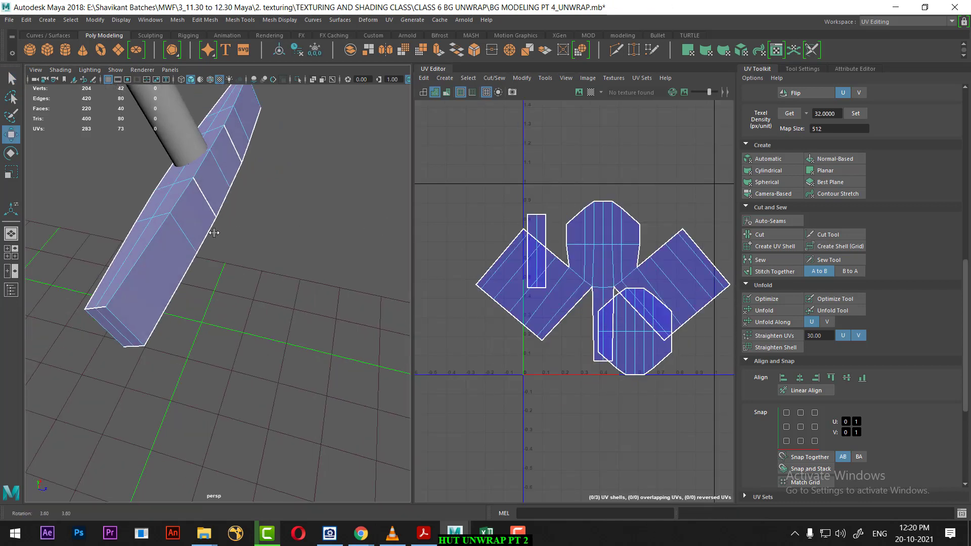
{"action": "left_click", "coordinate": [161, 300]}
{"action": "right_click_drag", "start_coordinate": [690, 294], "coordinate": [668, 269], "text": "shift"}
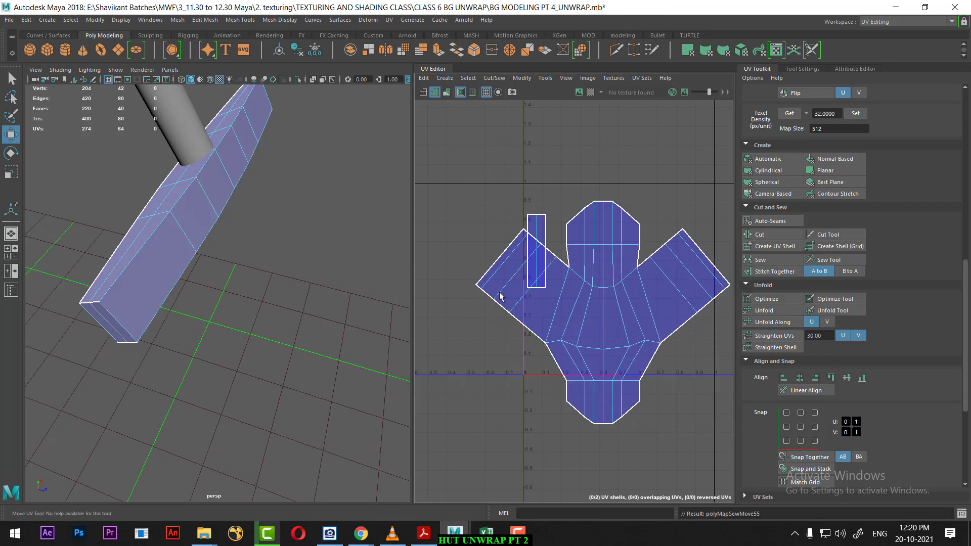
{"action": "left_click_drag", "start_coordinate": [255, 217], "coordinate": [432, 235], "text": "alt"}
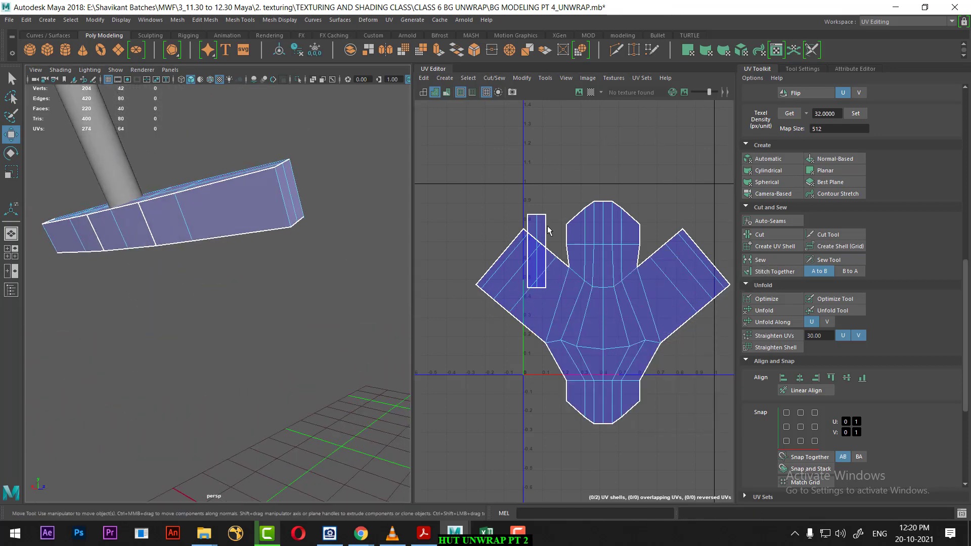
{"action": "left_click", "coordinate": [301, 228]}
{"action": "mouse_move", "coordinate": [311, 248]}
{"action": "left_mouse_down", "text": "alt"}
{"action": "mouse_move", "coordinate": [443, 257]}
{"action": "mouse_move", "coordinate": [202, 276]}
{"action": "left_mouse_up", "text": "alt"}
{"action": "right_click_drag", "start_coordinate": [571, 309], "coordinate": [532, 110], "text": "shift"}
{"action": "scroll", "coordinate": [535, 226], "scroll_direction": "down", "scroll_amount": 3}
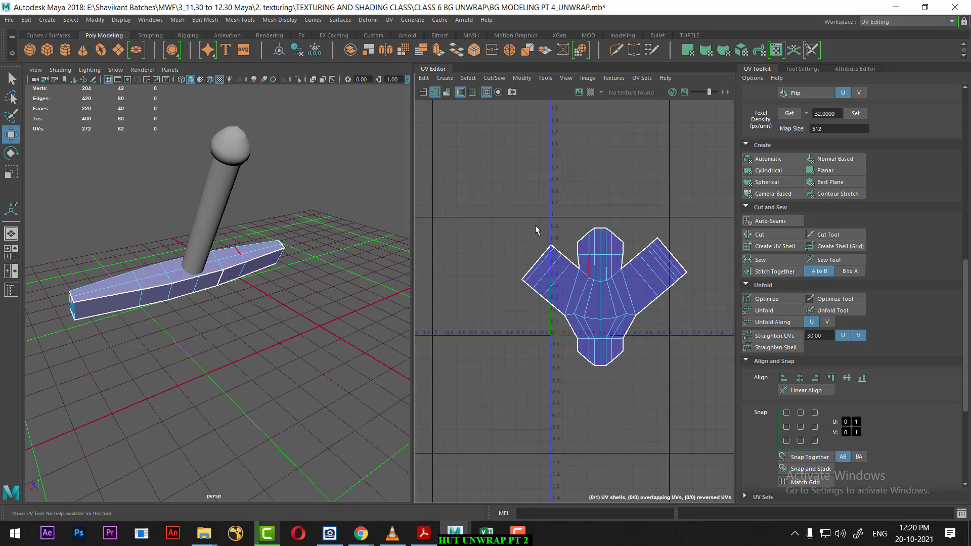
{"action": "middle_click_drag", "start_coordinate": [536, 226], "coordinate": [487, 194], "text": "alt"}
{"action": "left_click_drag", "start_coordinate": [678, 150], "coordinate": [470, 404]}
Step: Unfold the crossguard's selected UV shell flat
{"action": "right_click", "coordinate": [594, 202], "text": "shift"}
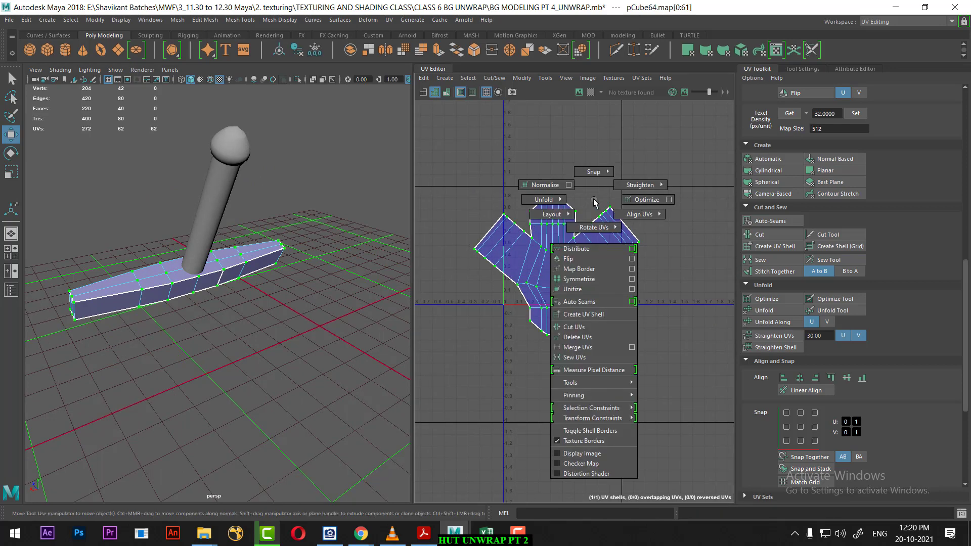
{"action": "left_click", "coordinate": [435, 200]}
{"action": "scroll", "coordinate": [526, 253], "scroll_direction": "down", "scroll_amount": 4}
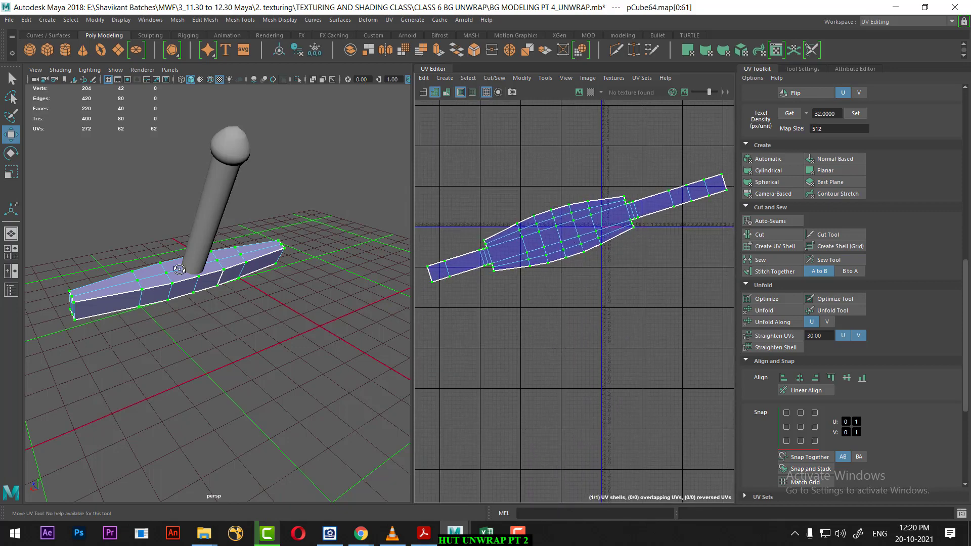
{"action": "left_click_drag", "start_coordinate": [179, 269], "coordinate": [303, 251], "text": "alt"}
Step: Cut a seam along the crossguard's end edge and check the opposite end edge
{"action": "right_click_drag", "start_coordinate": [310, 241], "coordinate": [327, 242]}
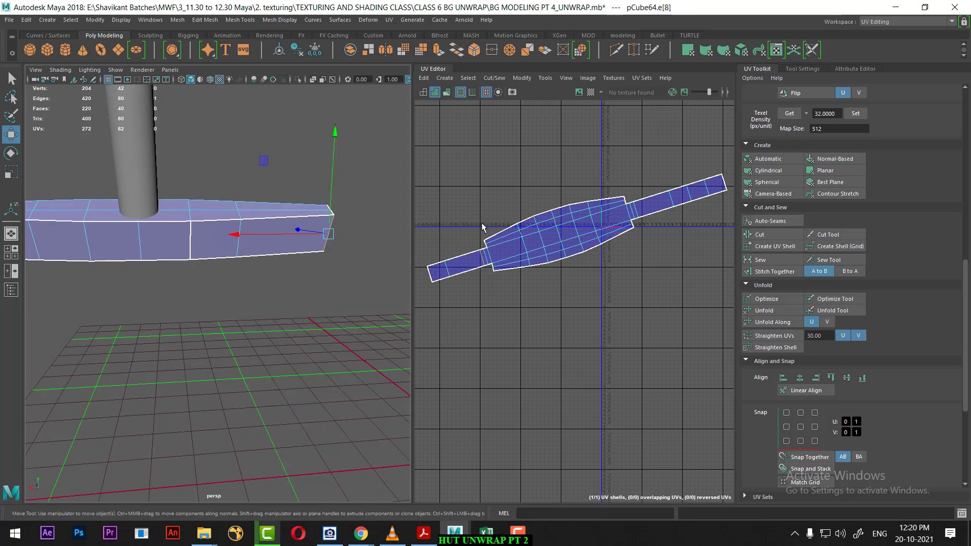
{"action": "right_click_drag", "start_coordinate": [575, 158], "coordinate": [375, 248], "text": "shift"}
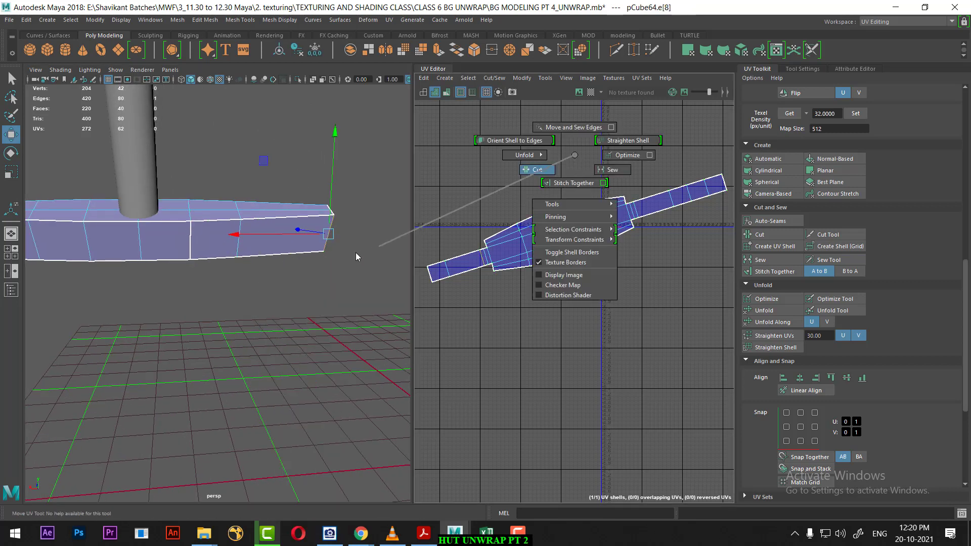
{"action": "left_click", "coordinate": [722, 188]}
{"action": "scroll", "coordinate": [634, 267], "scroll_direction": "up", "scroll_amount": 1}
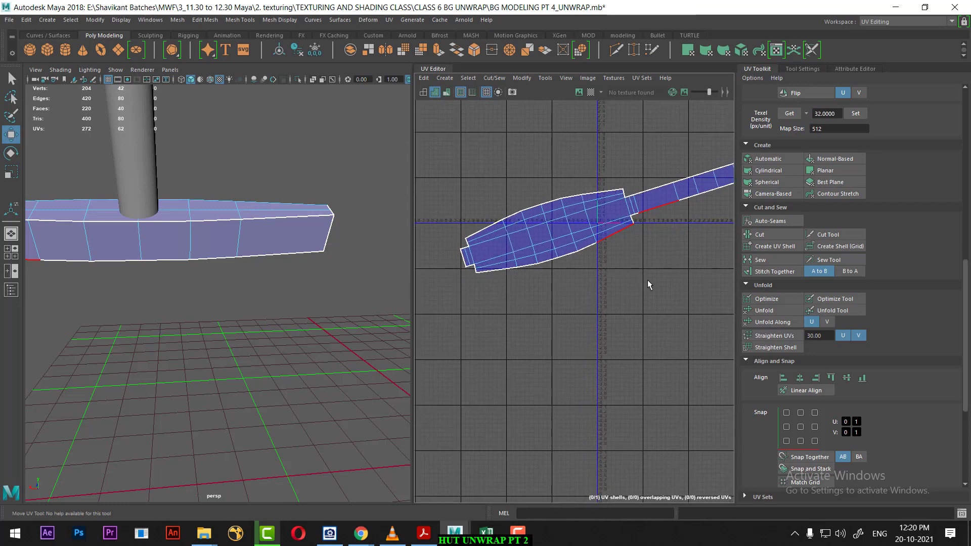
{"action": "left_click_drag", "start_coordinate": [202, 294], "coordinate": [230, 311], "text": "alt"}
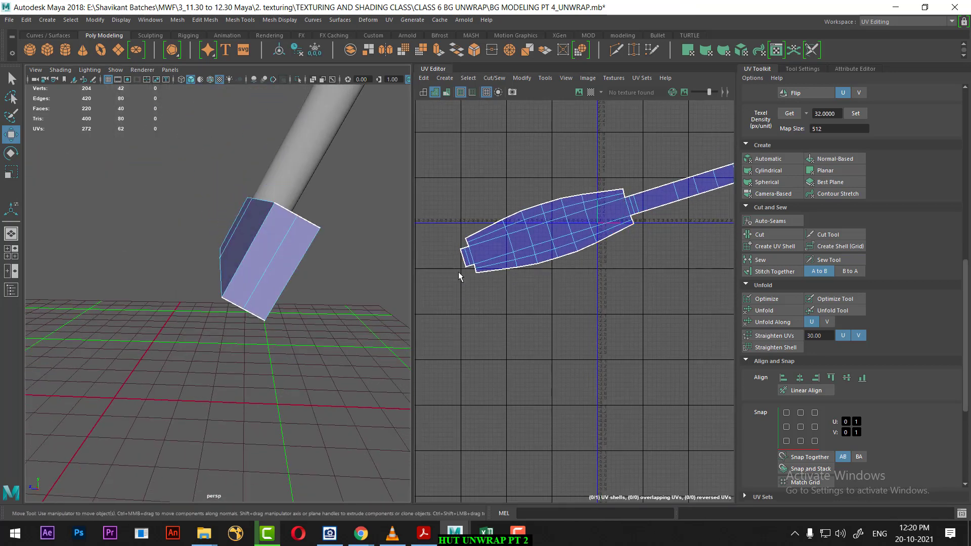
{"action": "scroll", "coordinate": [594, 253], "scroll_direction": "down", "scroll_amount": 1}
{"action": "scroll", "coordinate": [624, 230], "scroll_direction": "down", "scroll_amount": 1}
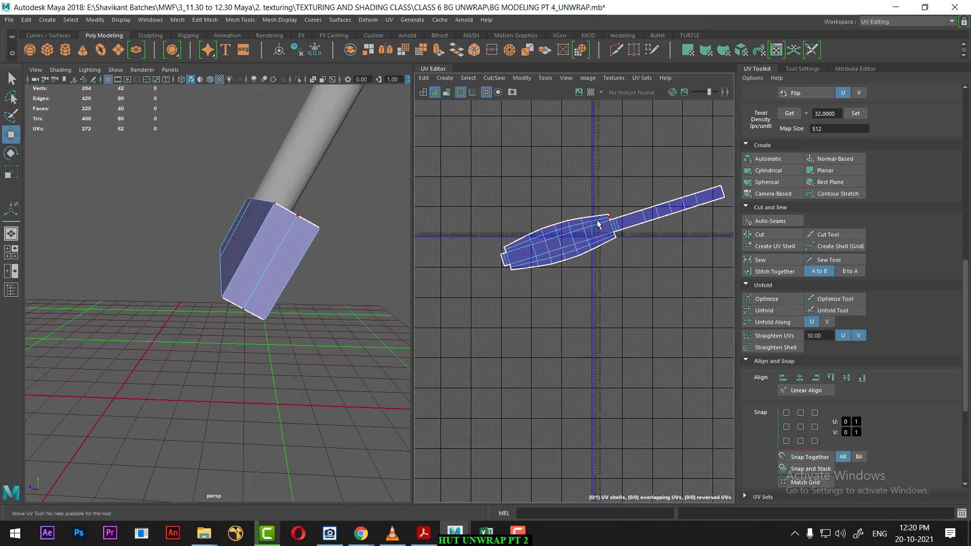
{"action": "right_click", "coordinate": [597, 224]}
{"action": "scroll", "coordinate": [877, 152], "scroll_direction": "up", "scroll_amount": 5}
Step: Select the crossguard's UV shell and pack it into the 0–1 area
{"action": "scroll", "coordinate": [877, 138], "scroll_direction": "up", "scroll_amount": 5}
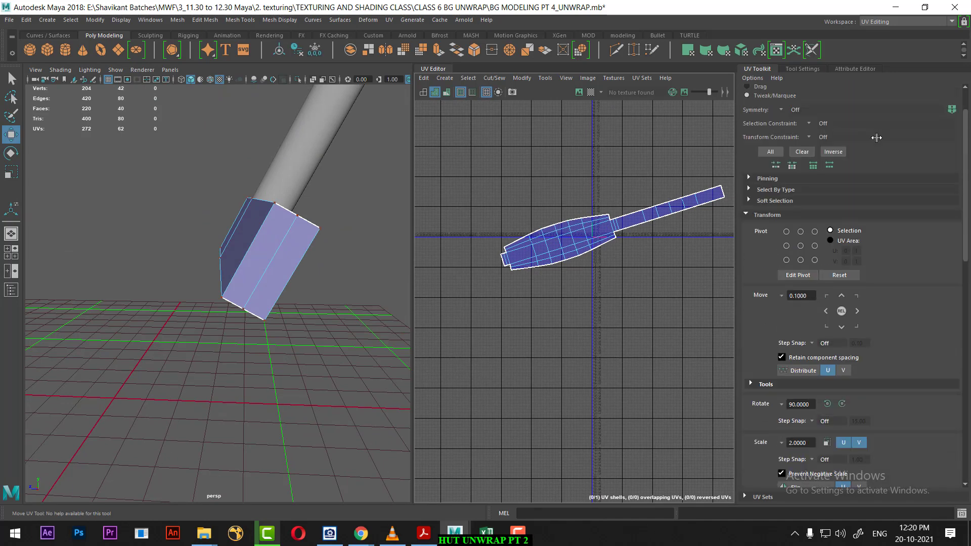
{"action": "scroll", "coordinate": [877, 138], "scroll_direction": "up", "scroll_amount": 3}
{"action": "left_click", "coordinate": [850, 98]}
{"action": "left_click", "coordinate": [568, 250]}
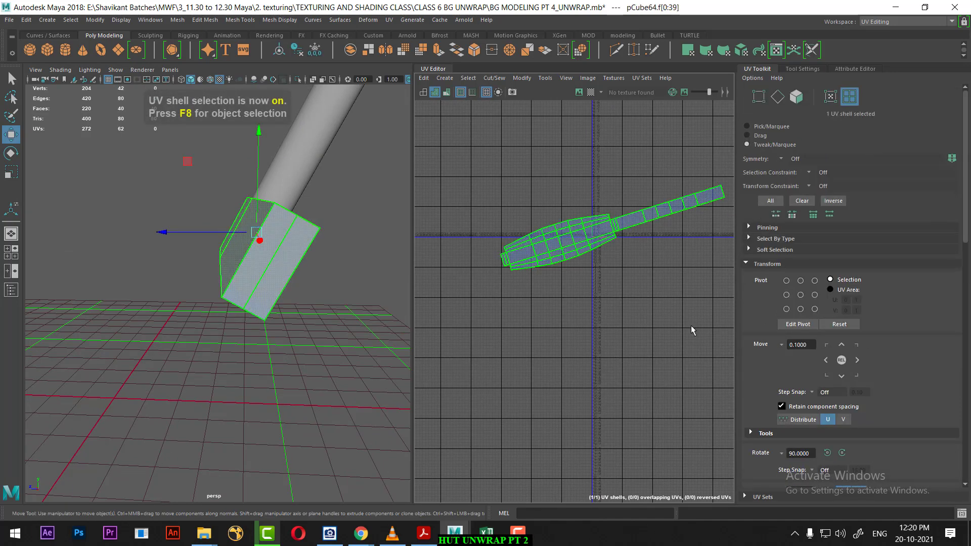
{"action": "scroll", "coordinate": [888, 390], "scroll_direction": "down", "scroll_amount": 10}
{"action": "scroll", "coordinate": [863, 414], "scroll_direction": "down", "scroll_amount": 10}
{"action": "scroll", "coordinate": [863, 414], "scroll_direction": "down", "scroll_amount": 5}
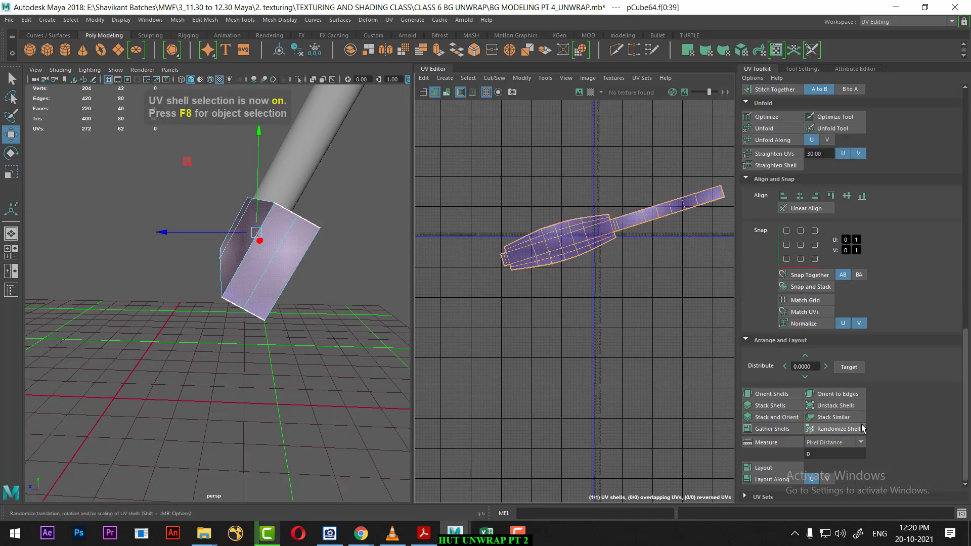
{"action": "left_click", "coordinate": [770, 466]}
{"action": "scroll", "coordinate": [605, 314], "scroll_direction": "up", "scroll_amount": 2}
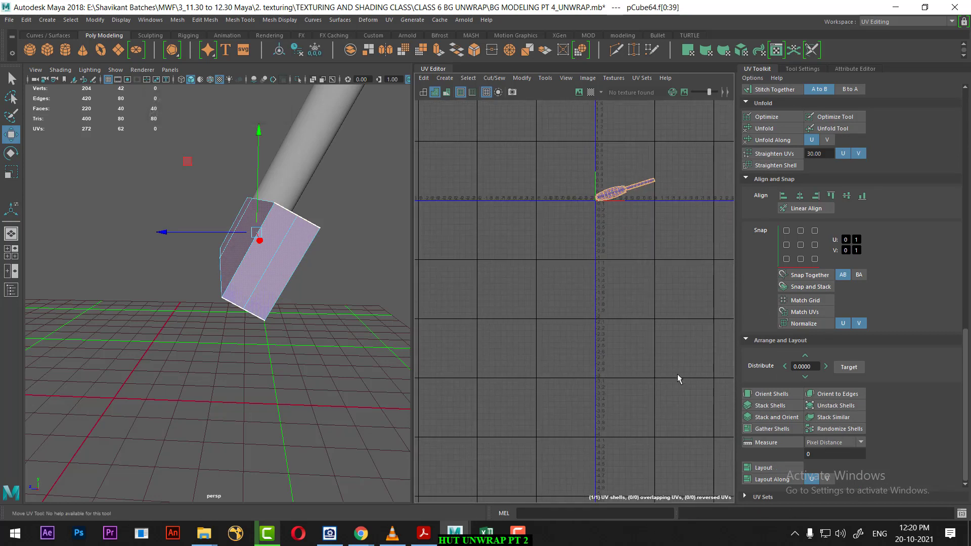
{"action": "scroll", "coordinate": [577, 335], "scroll_direction": "up", "scroll_amount": 4}
{"action": "scroll", "coordinate": [651, 334], "scroll_direction": "up", "scroll_amount": 2}
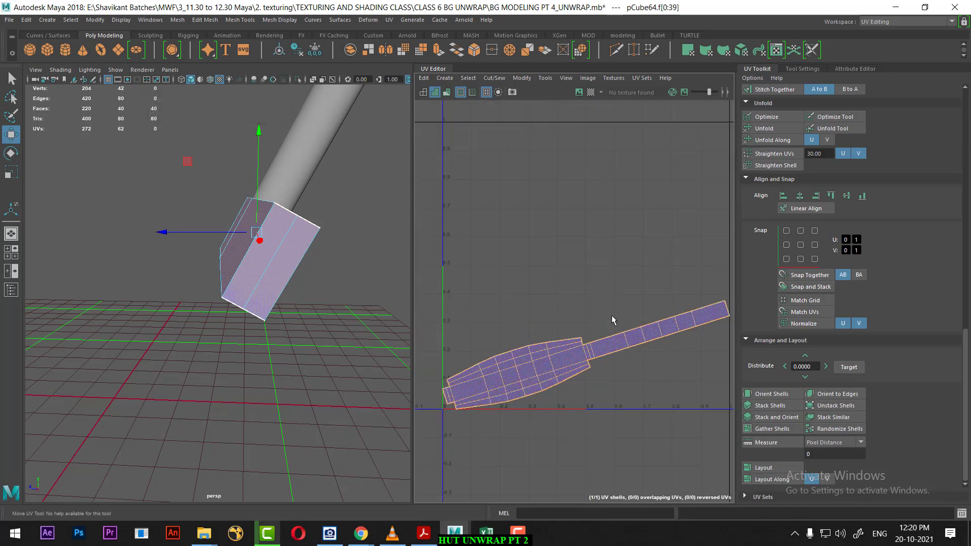
Step: Rotate the strip horizontal and move it down along the bottom of 0–1 space
{"action": "key", "text": "e"}
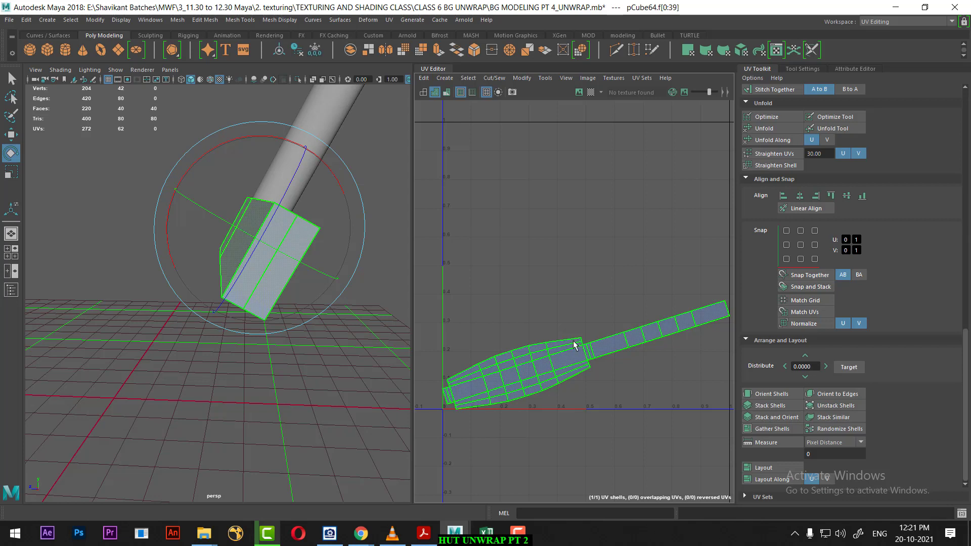
{"action": "left_click_drag", "start_coordinate": [575, 346], "coordinate": [567, 324]}
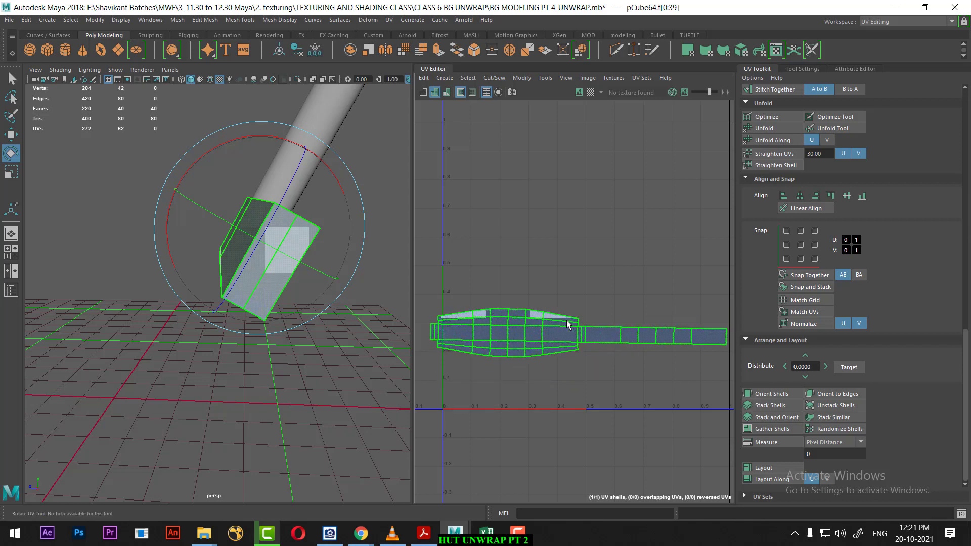
{"action": "scroll", "coordinate": [632, 346], "scroll_direction": "down", "scroll_amount": 3}
{"action": "key", "text": "w"}
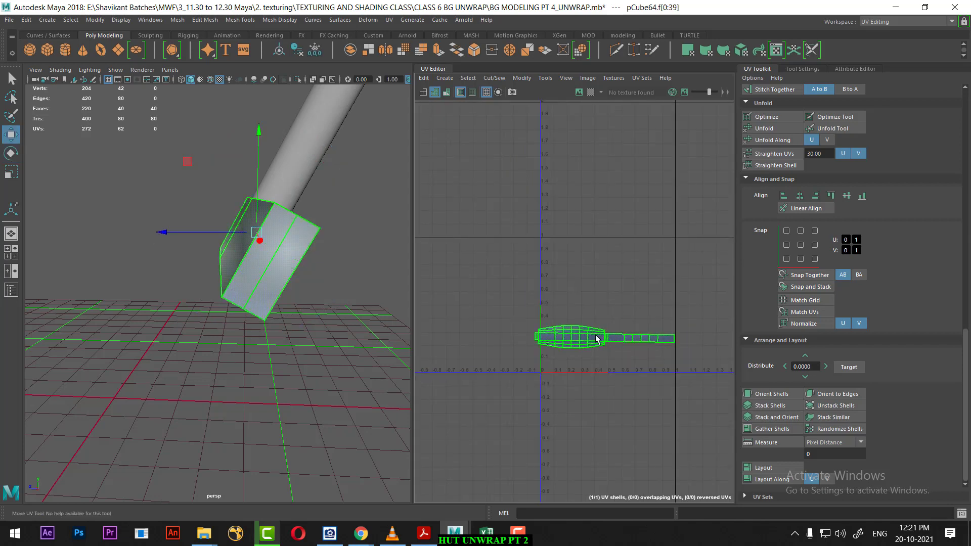
{"action": "left_click_drag", "start_coordinate": [602, 334], "coordinate": [603, 357]}
{"action": "key", "text": "ctrl+F11"}
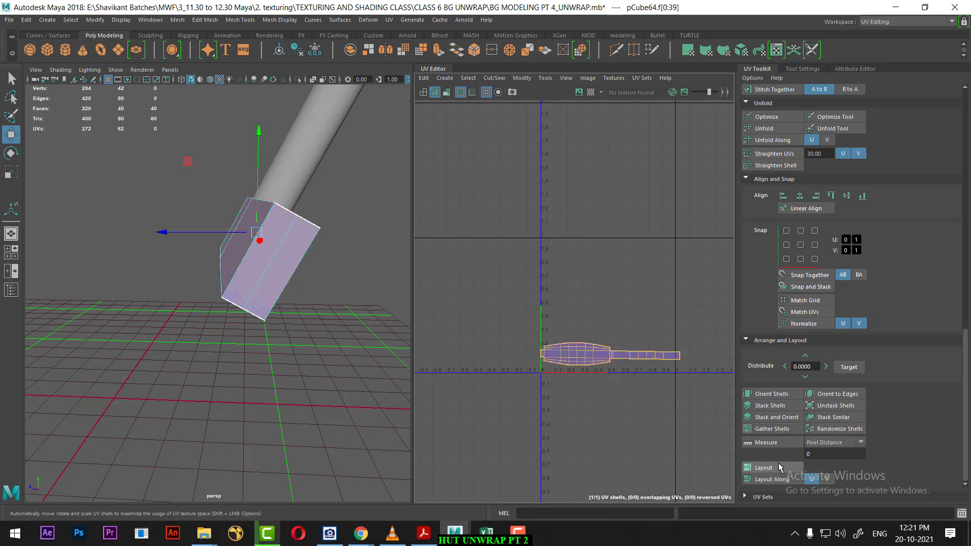
{"action": "key", "text": "ctrl+z"}
{"action": "key", "text": "ctrl+z"}
{"action": "key", "text": "ctrl+z"}
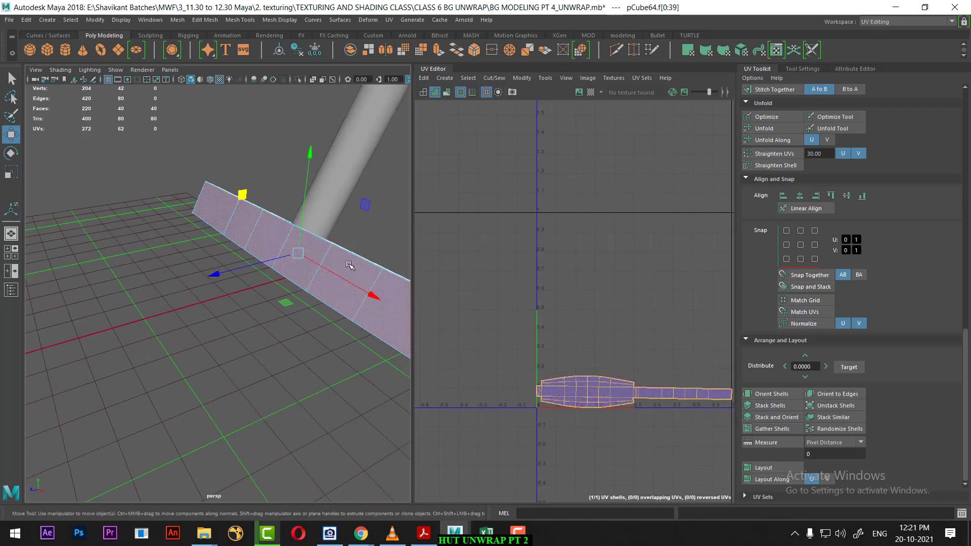
{"action": "scroll", "coordinate": [349, 266], "scroll_direction": "down", "scroll_amount": 3}
Step: Isolate the handle cylinder and apply a cylindrical UV projection to it
{"action": "right_click_drag", "start_coordinate": [351, 150], "coordinate": [355, 144]}
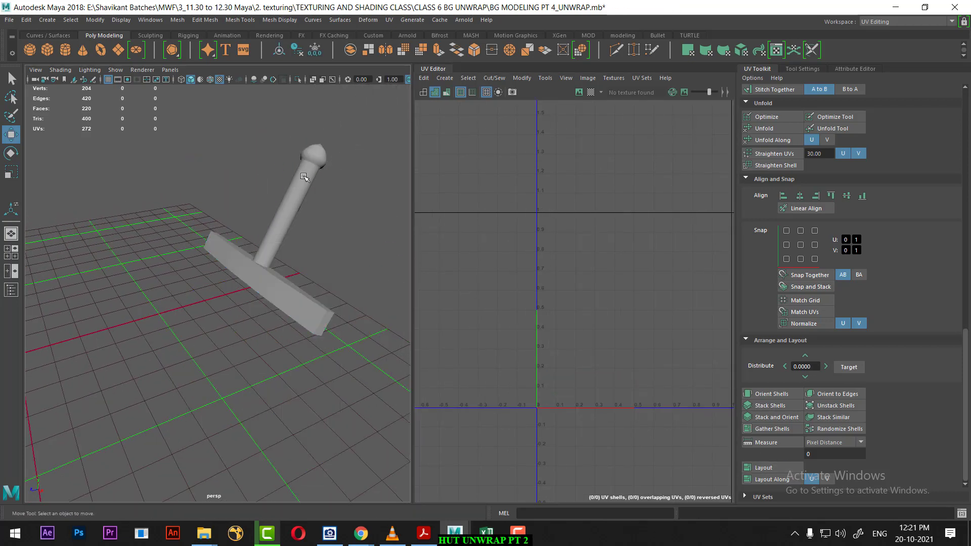
{"action": "left_click", "coordinate": [304, 177]}
{"action": "key", "text": "alt+h"}
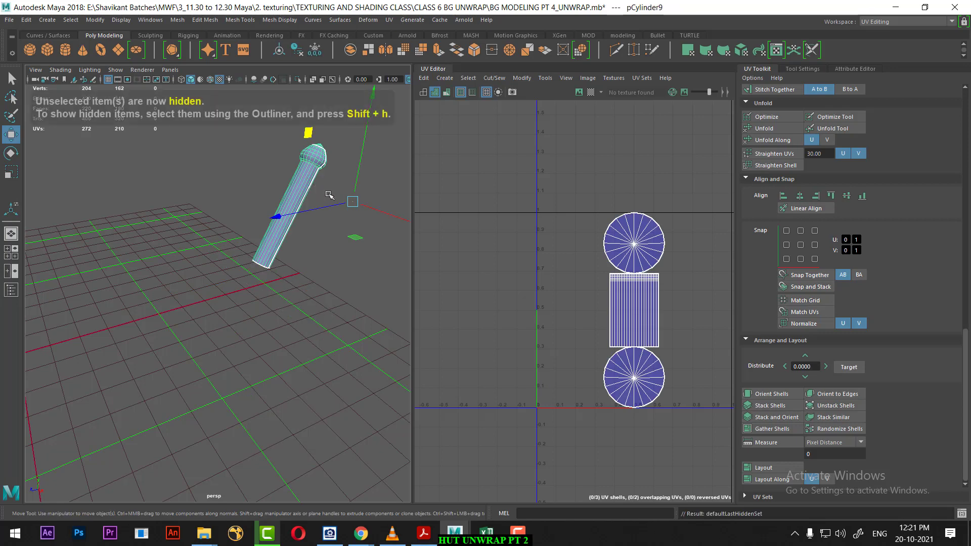
{"action": "left_click_drag", "start_coordinate": [309, 262], "coordinate": [353, 275], "text": "alt"}
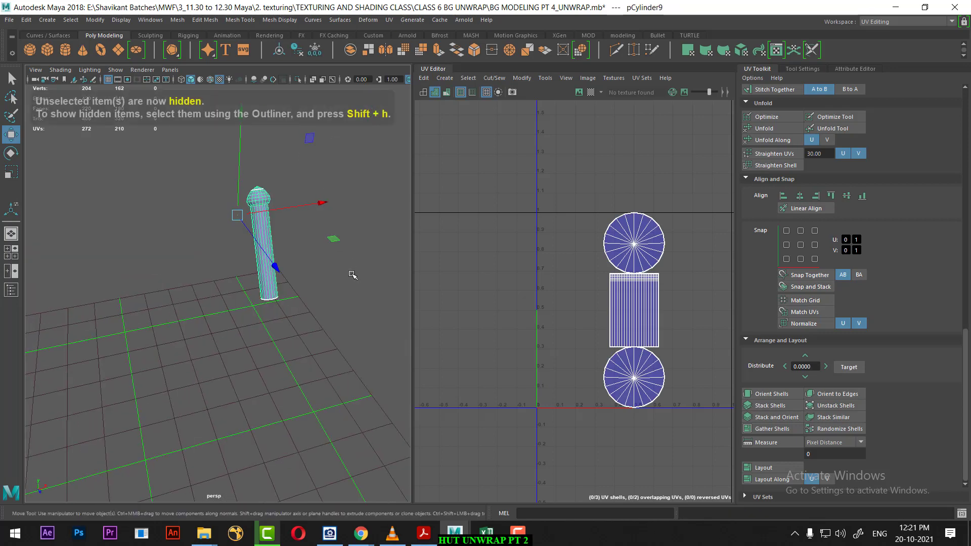
{"action": "left_click_drag", "start_coordinate": [329, 205], "coordinate": [270, 251], "text": "alt"}
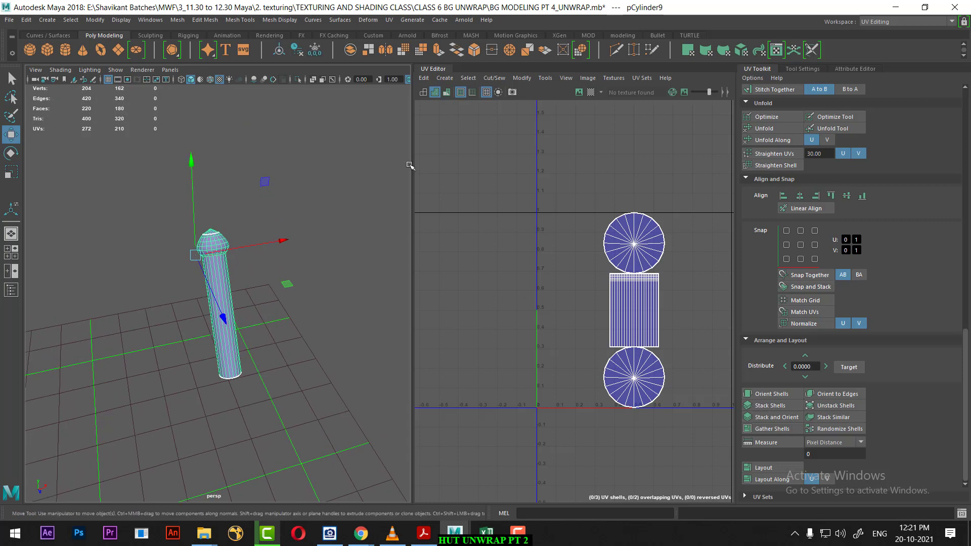
{"action": "left_click", "coordinate": [389, 20]}
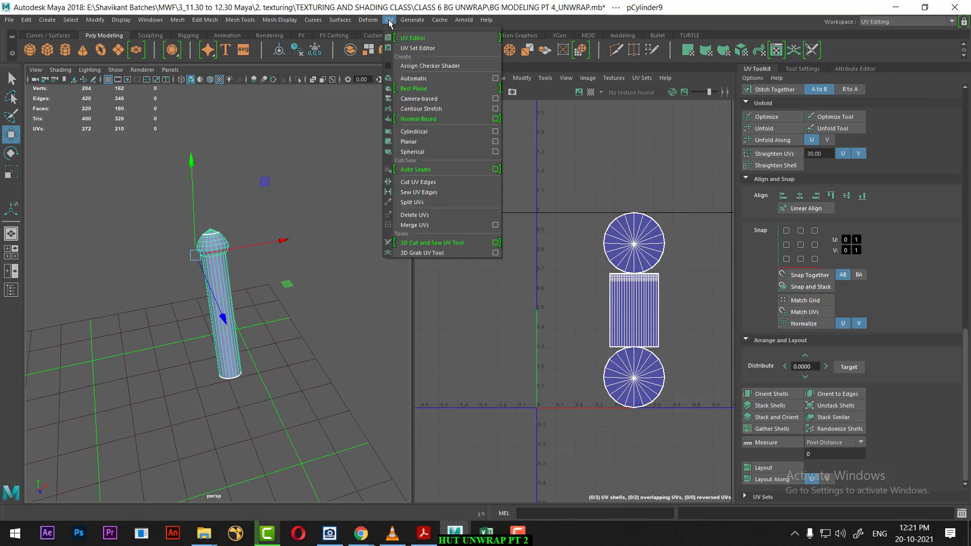
{"action": "left_click", "coordinate": [496, 132]}
{"action": "left_click", "coordinate": [762, 292]}
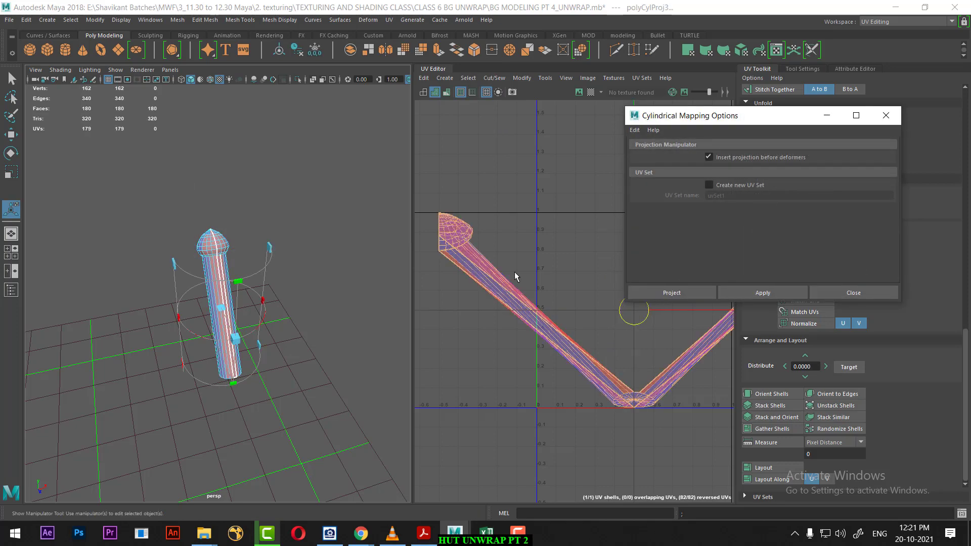
Step: Rotate the cylindrical projection to match the handle's tilted axis and close the options
{"action": "left_click_drag", "start_coordinate": [395, 304], "coordinate": [370, 319], "text": "alt"}
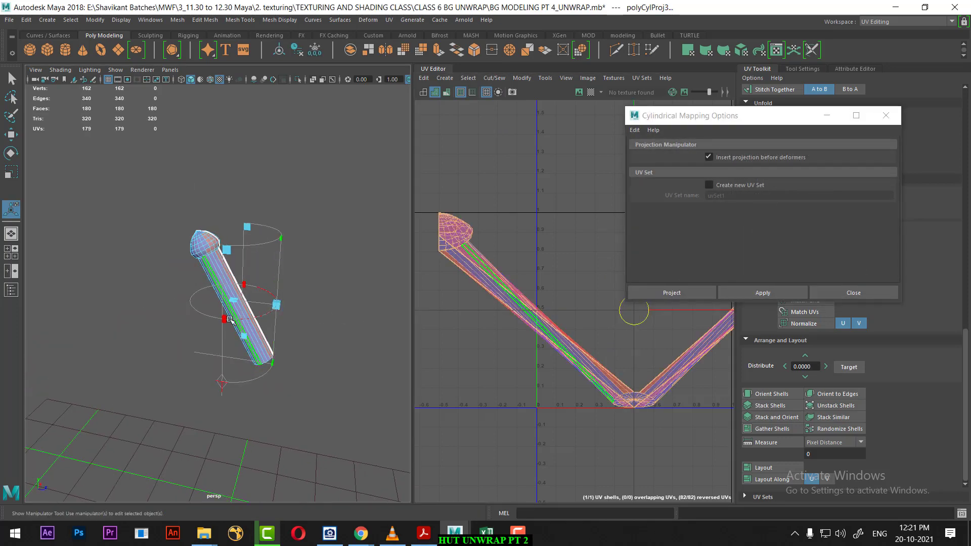
{"action": "left_click_drag", "start_coordinate": [227, 320], "coordinate": [213, 380]}
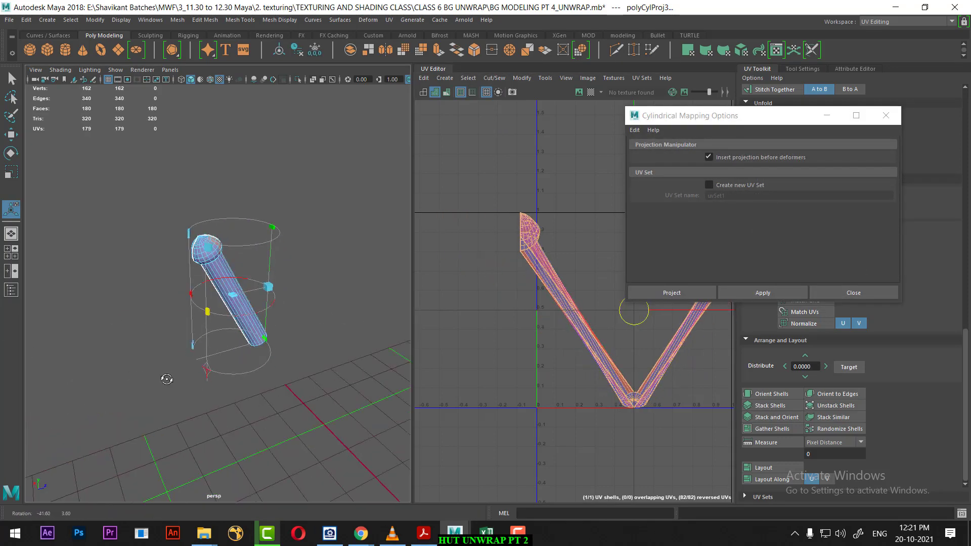
{"action": "left_click_drag", "start_coordinate": [229, 322], "coordinate": [3, 302]}
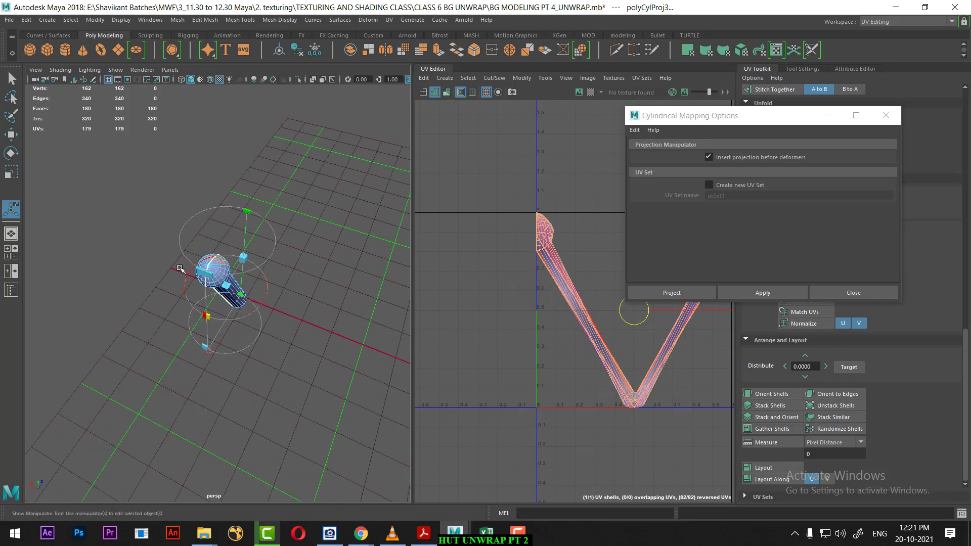
{"action": "mouse_move", "coordinate": [179, 268]}
{"action": "left_mouse_down", "text": "alt"}
{"action": "mouse_move", "coordinate": [102, 275]}
{"action": "mouse_move", "coordinate": [198, 395]}
{"action": "mouse_move", "coordinate": [259, 363]}
{"action": "left_mouse_up", "text": "alt"}
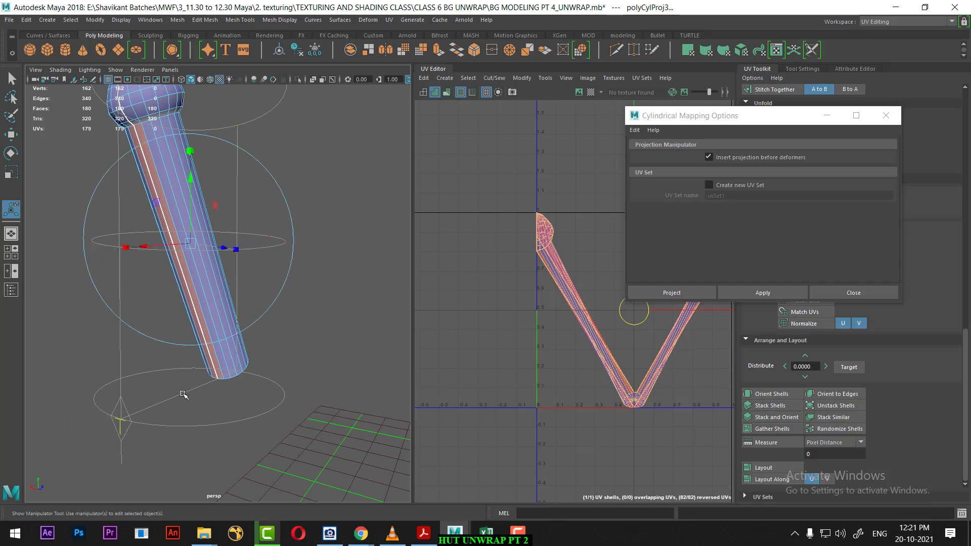
{"action": "key", "text": "f"}
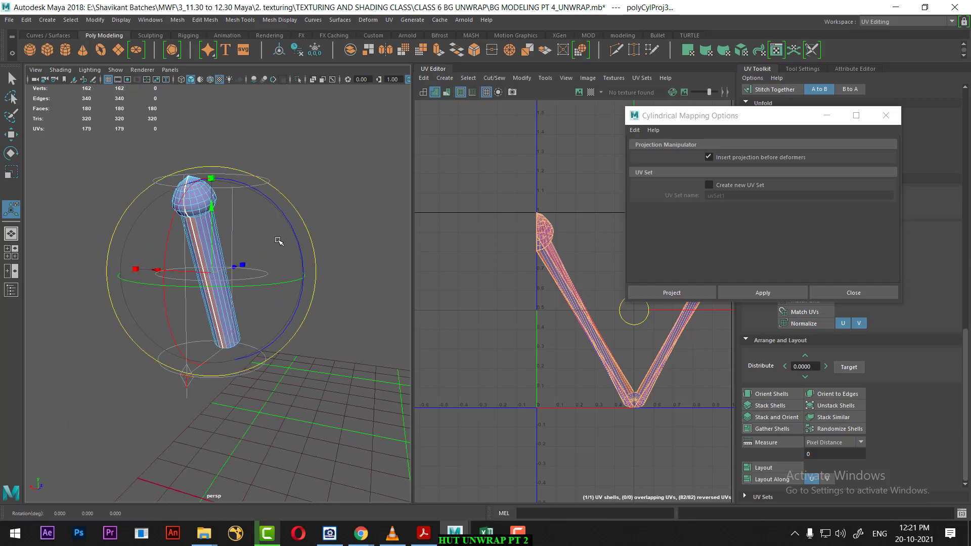
{"action": "mouse_move", "coordinate": [306, 222]}
{"action": "left_mouse_down", "text": "alt"}
{"action": "mouse_move", "coordinate": [214, 248]}
{"action": "mouse_move", "coordinate": [211, 294]}
{"action": "left_mouse_up", "text": "alt"}
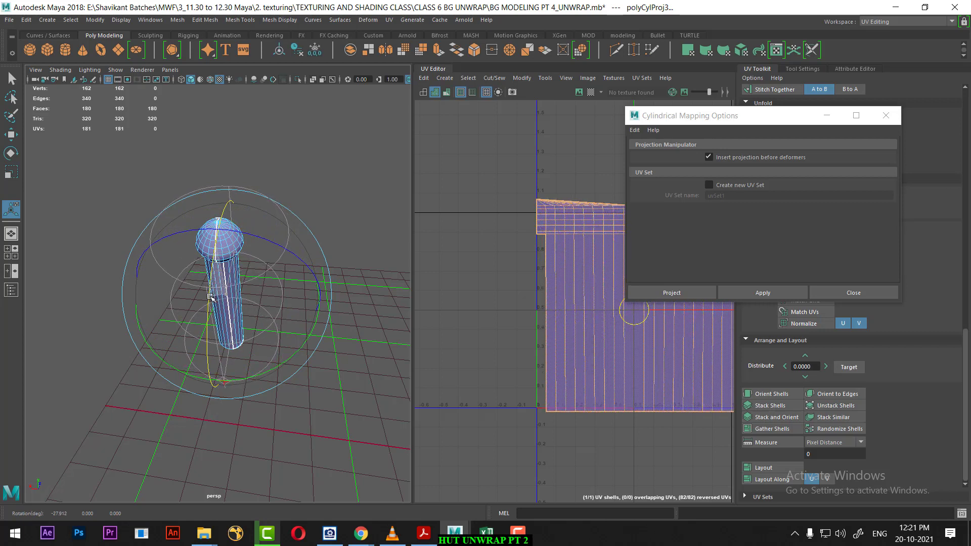
{"action": "mouse_move", "coordinate": [212, 296]}
{"action": "left_mouse_down"}
{"action": "mouse_move", "coordinate": [217, 283]}
{"action": "mouse_move", "coordinate": [222, 290]}
{"action": "left_mouse_up"}
{"action": "scroll", "coordinate": [564, 382], "scroll_direction": "down", "scroll_amount": 2}
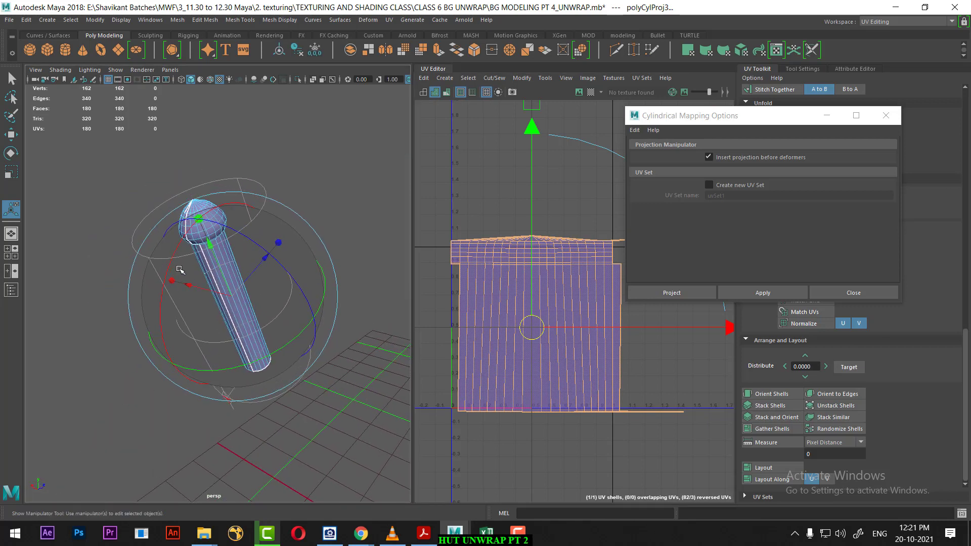
{"action": "left_click_drag", "start_coordinate": [178, 267], "coordinate": [168, 268]}
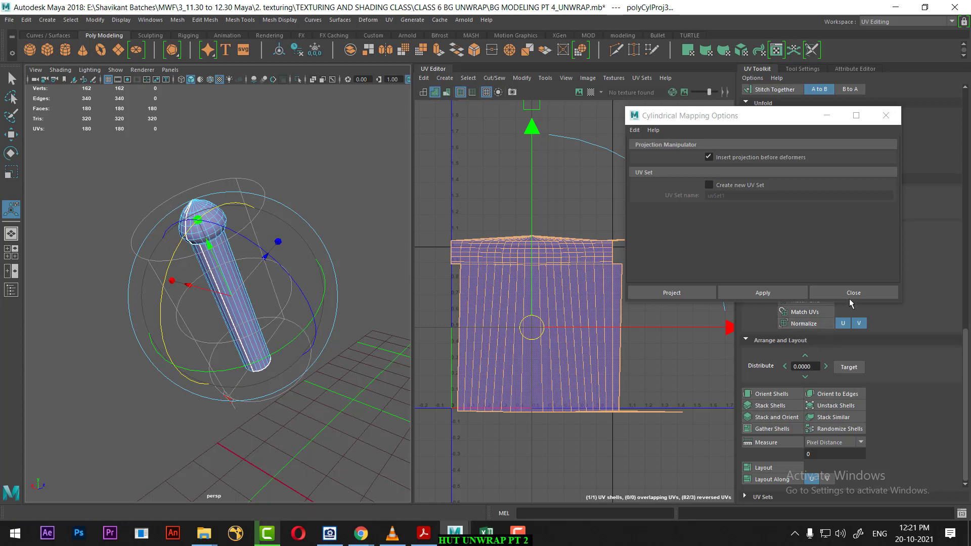
{"action": "left_click", "coordinate": [853, 295]}
Step: Select the 20 faces of the handle's end cap
{"action": "right_click_drag", "start_coordinate": [209, 225], "coordinate": [281, 163]}
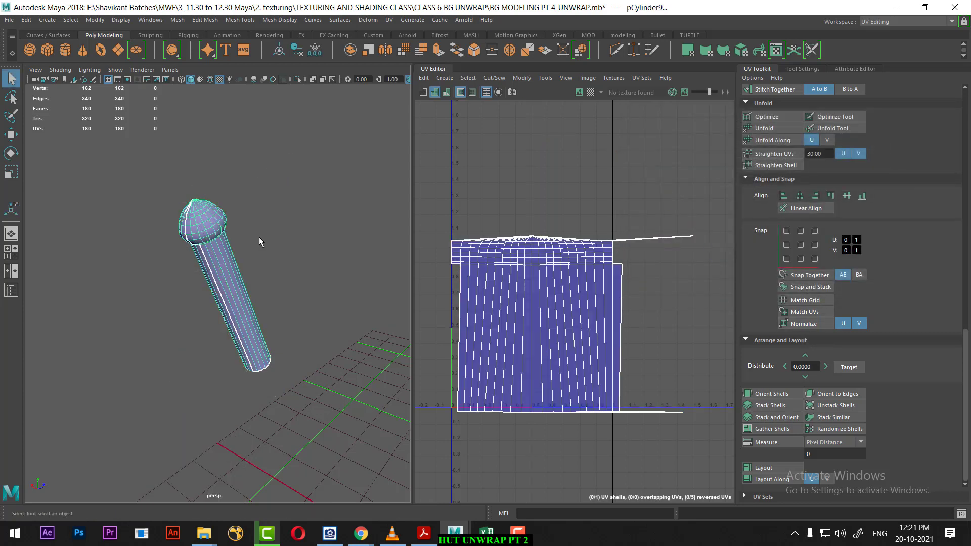
{"action": "scroll", "coordinate": [616, 343], "scroll_direction": "up", "scroll_amount": 1}
{"action": "middle_click_drag", "start_coordinate": [617, 343], "coordinate": [637, 293], "text": "alt"}
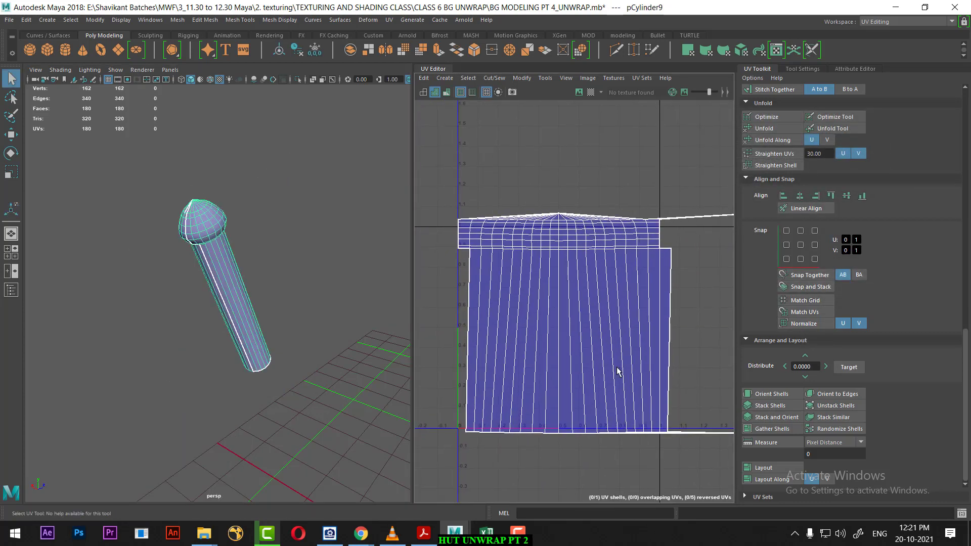
{"action": "left_click_drag", "start_coordinate": [308, 333], "coordinate": [230, 374], "text": "alt"}
{"action": "scroll", "coordinate": [269, 360], "scroll_direction": "up", "scroll_amount": 2}
{"action": "scroll", "coordinate": [269, 359], "scroll_direction": "up", "scroll_amount": 2}
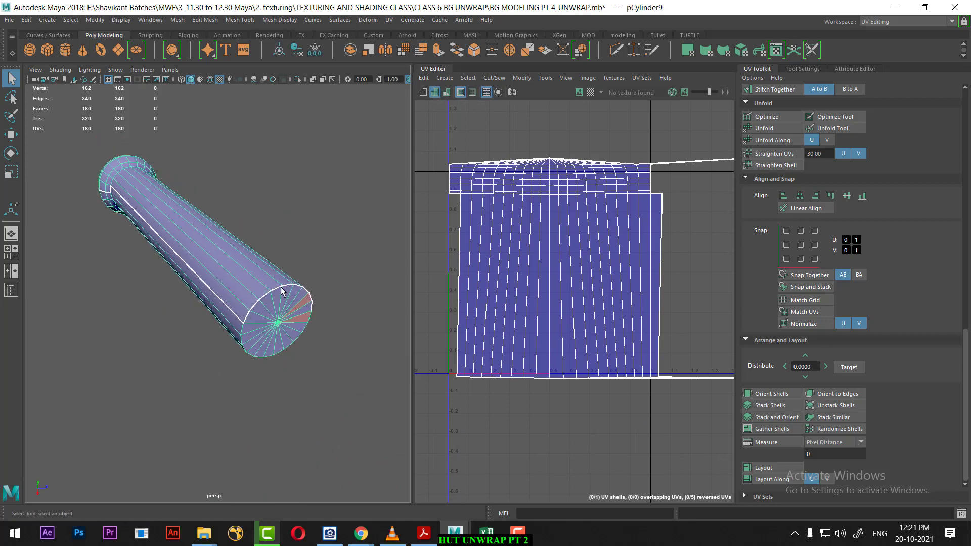
{"action": "scroll", "coordinate": [270, 360], "scroll_direction": "up", "scroll_amount": 2}
{"action": "mouse_move", "coordinate": [310, 244]}
{"action": "right_mouse_down"}
{"action": "mouse_move", "coordinate": [237, 230]}
{"action": "mouse_move", "coordinate": [262, 259]}
{"action": "right_mouse_up"}
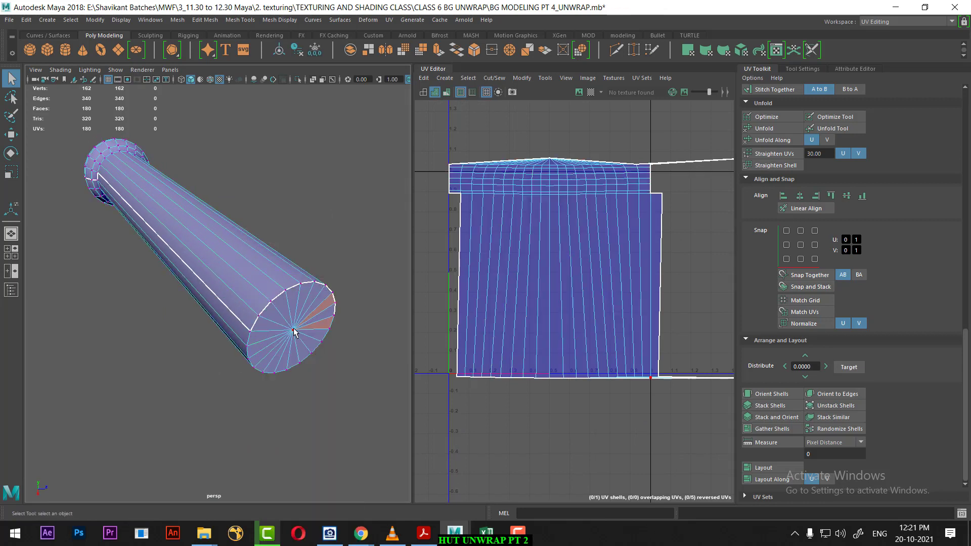
{"action": "mouse_move", "coordinate": [565, 302]}
{"action": "right_mouse_down"}
{"action": "mouse_move", "coordinate": [565, 273]}
{"action": "mouse_move", "coordinate": [615, 332]}
{"action": "right_mouse_up"}
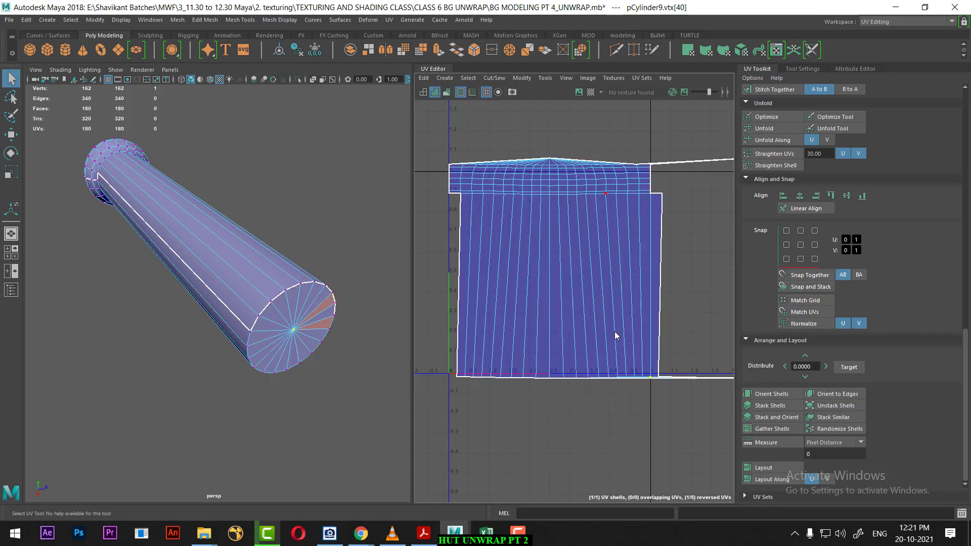
{"action": "right_click_drag", "start_coordinate": [277, 315], "coordinate": [293, 282], "text": "ctrl"}
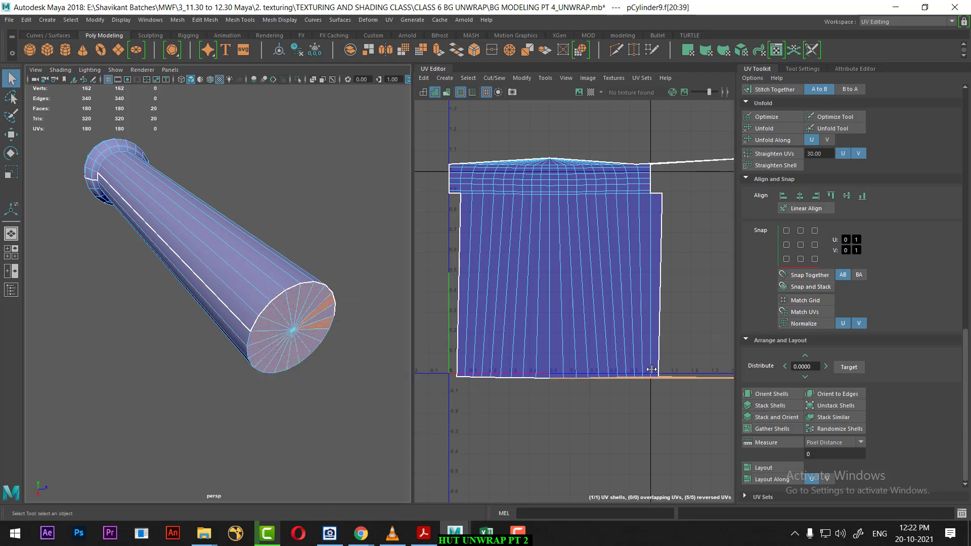
Step: Planar-map the end-cap faces and move the round shell below the handle's shell
{"action": "scroll", "coordinate": [652, 369], "scroll_direction": "down", "scroll_amount": 2}
{"action": "scroll", "coordinate": [672, 304], "scroll_direction": "down", "scroll_amount": 2}
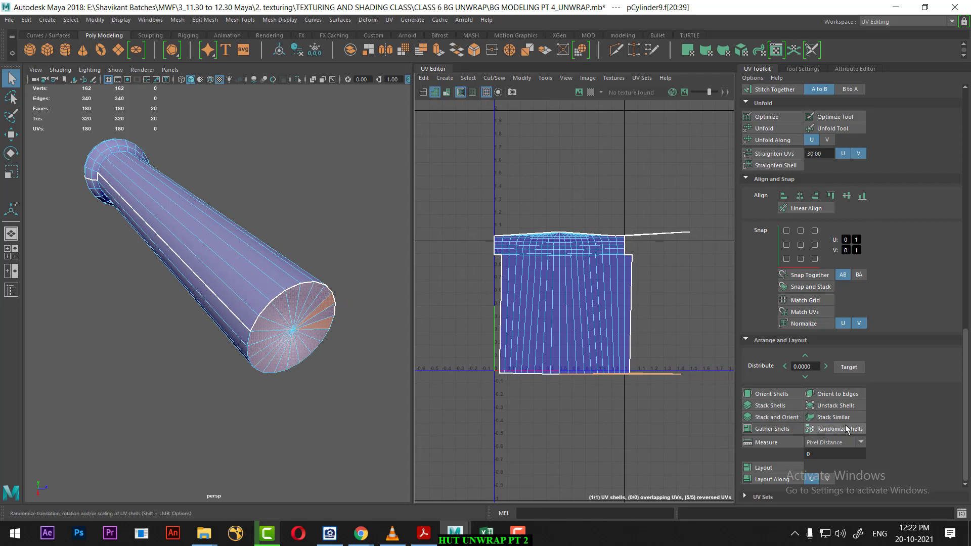
{"action": "scroll", "coordinate": [882, 325], "scroll_direction": "up", "scroll_amount": 5}
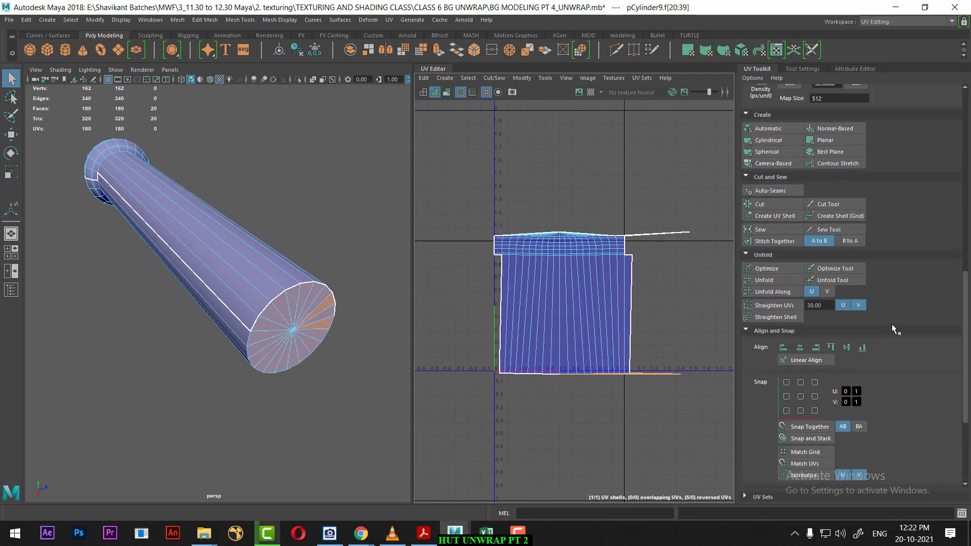
{"action": "left_click", "coordinate": [823, 140]}
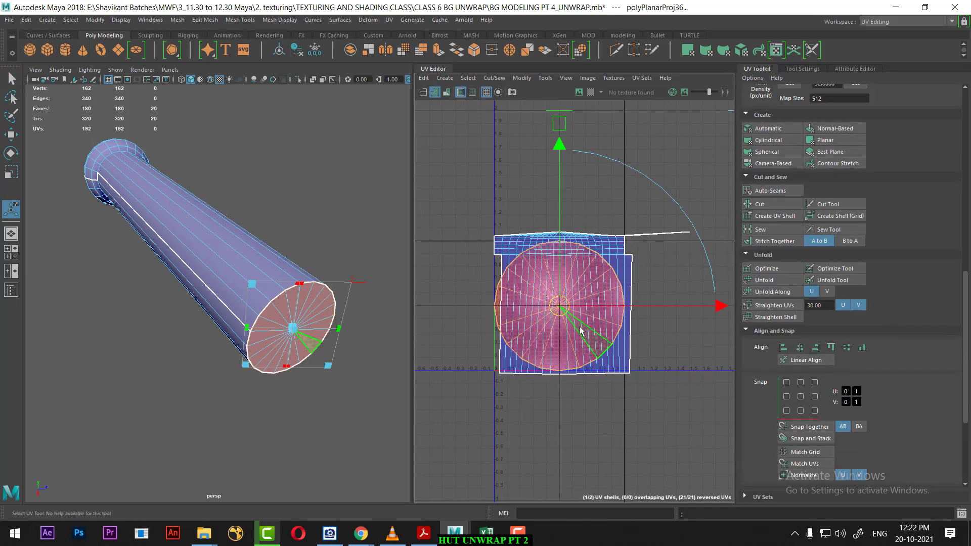
{"action": "left_click_drag", "start_coordinate": [560, 309], "coordinate": [563, 464]}
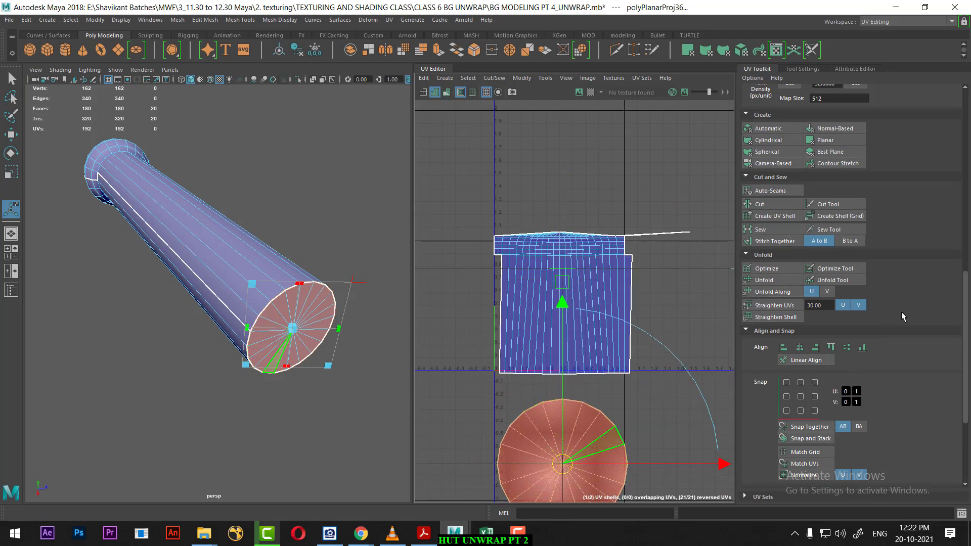
Step: Flip the reversed round cap UV shell with Flip U
{"action": "scroll", "coordinate": [903, 317], "scroll_direction": "down", "scroll_amount": 3}
{"action": "scroll", "coordinate": [897, 400], "scroll_direction": "up", "scroll_amount": 2}
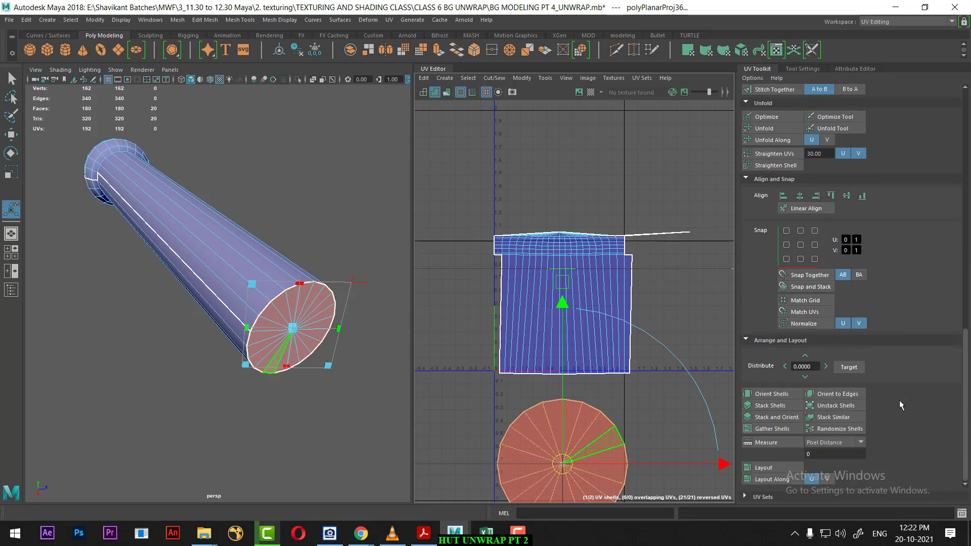
{"action": "scroll", "coordinate": [900, 396], "scroll_direction": "up", "scroll_amount": 3}
{"action": "scroll", "coordinate": [899, 390], "scroll_direction": "up", "scroll_amount": 3}
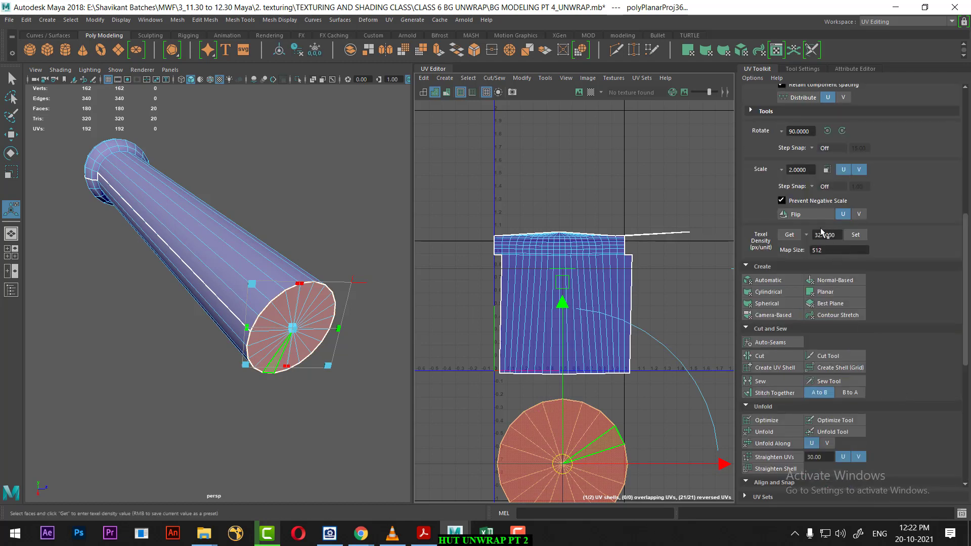
{"action": "left_click", "coordinate": [814, 213]}
Step: Zoom in on the handle's main UV shell and select one of its edges
{"action": "left_click_drag", "start_coordinate": [328, 354], "coordinate": [364, 374], "text": "alt"}
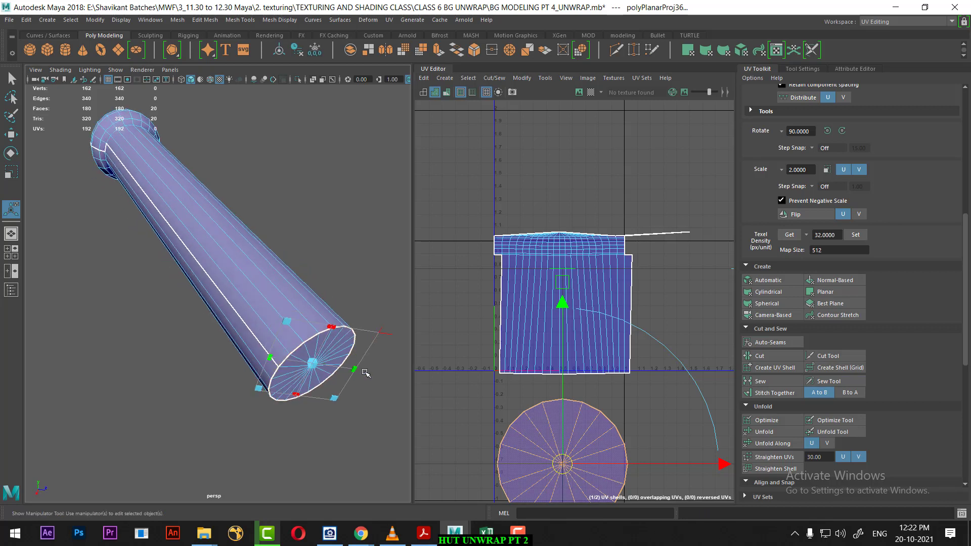
{"action": "scroll", "coordinate": [551, 310], "scroll_direction": "up", "scroll_amount": 2}
{"action": "scroll", "coordinate": [536, 256], "scroll_direction": "up", "scroll_amount": 2}
{"action": "scroll", "coordinate": [536, 256], "scroll_direction": "up", "scroll_amount": 2}
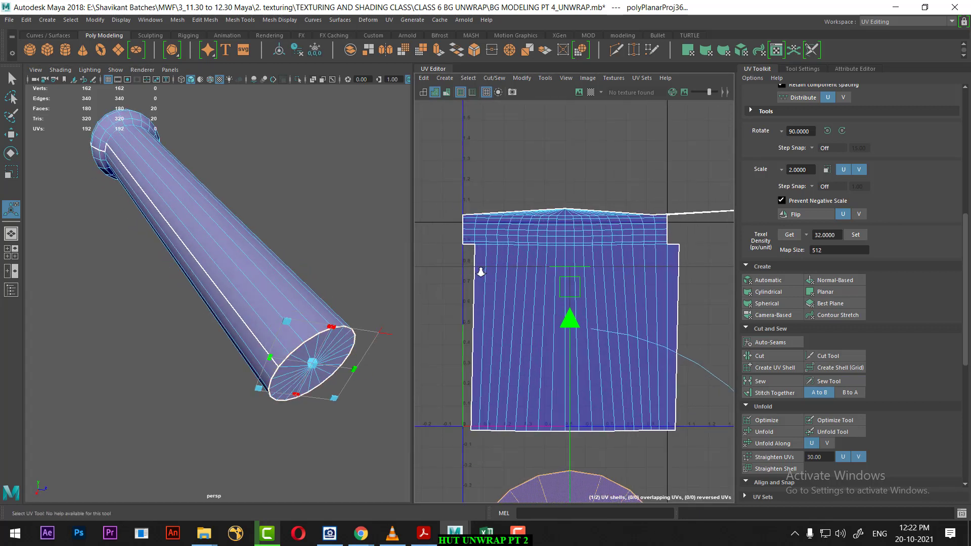
{"action": "scroll", "coordinate": [536, 255], "scroll_direction": "up", "scroll_amount": 1}
{"action": "right_click_drag", "start_coordinate": [501, 226], "coordinate": [481, 226]}
{"action": "left_click", "coordinate": [477, 222]}
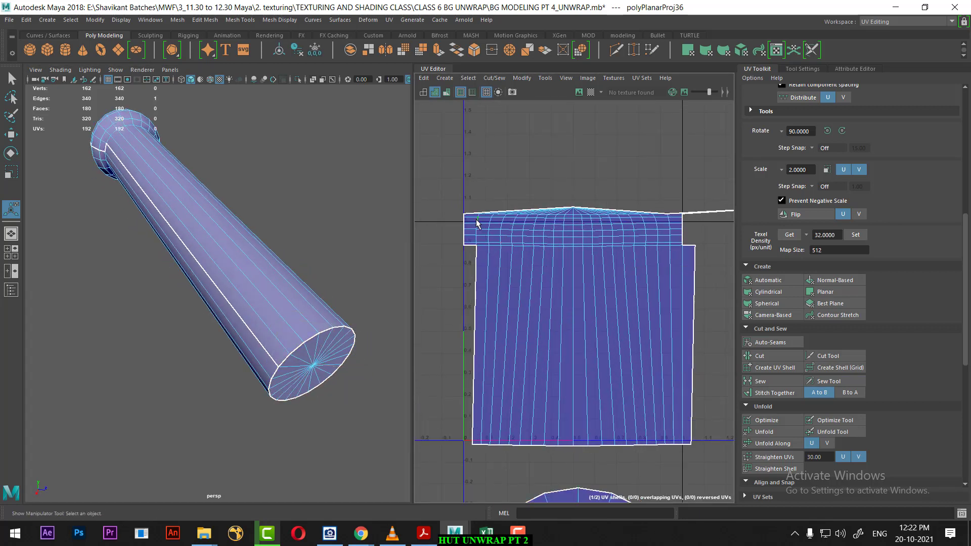
{"action": "scroll", "coordinate": [525, 272], "scroll_direction": "up", "scroll_amount": 1}
{"action": "scroll", "coordinate": [525, 271], "scroll_direction": "up", "scroll_amount": 1}
Step: Cut the handle's UVs along the selected edge
{"action": "left_click_drag", "start_coordinate": [242, 283], "coordinate": [287, 349], "text": "alt"}
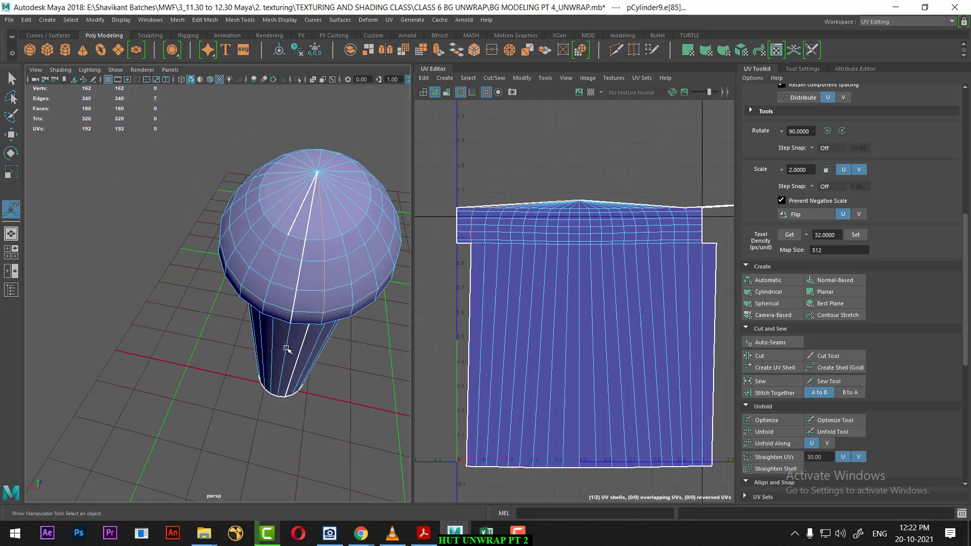
{"action": "middle_click_drag", "start_coordinate": [573, 318], "coordinate": [554, 323], "text": "alt"}
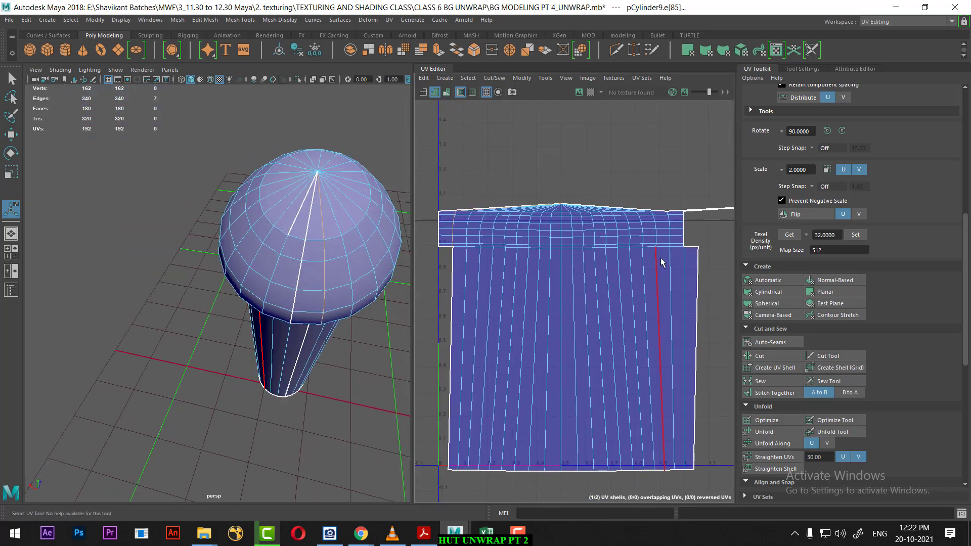
{"action": "right_click_drag", "start_coordinate": [515, 222], "coordinate": [679, 250], "text": "shift"}
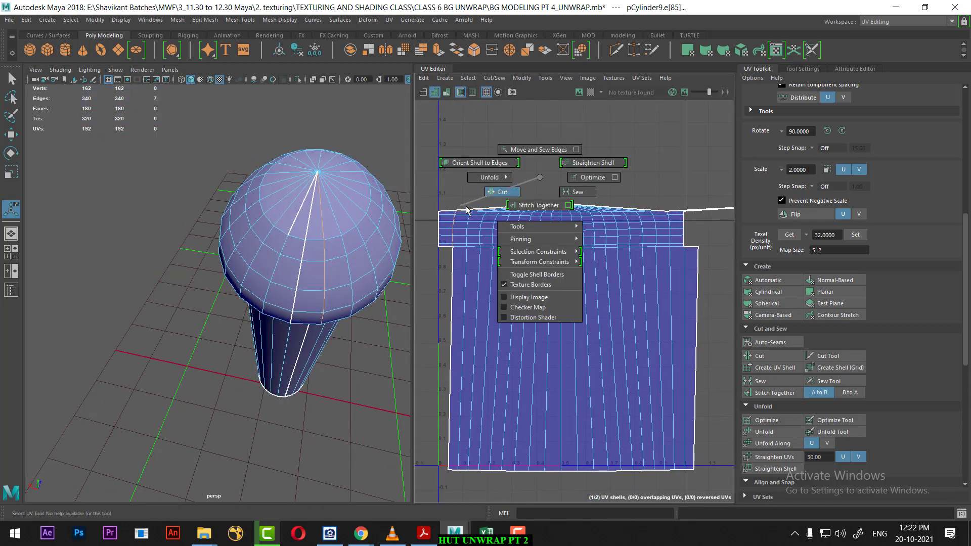
Step: Pick another vertical edge as the seam and Move and Sew the old seam closed
{"action": "left_click", "coordinate": [670, 258]}
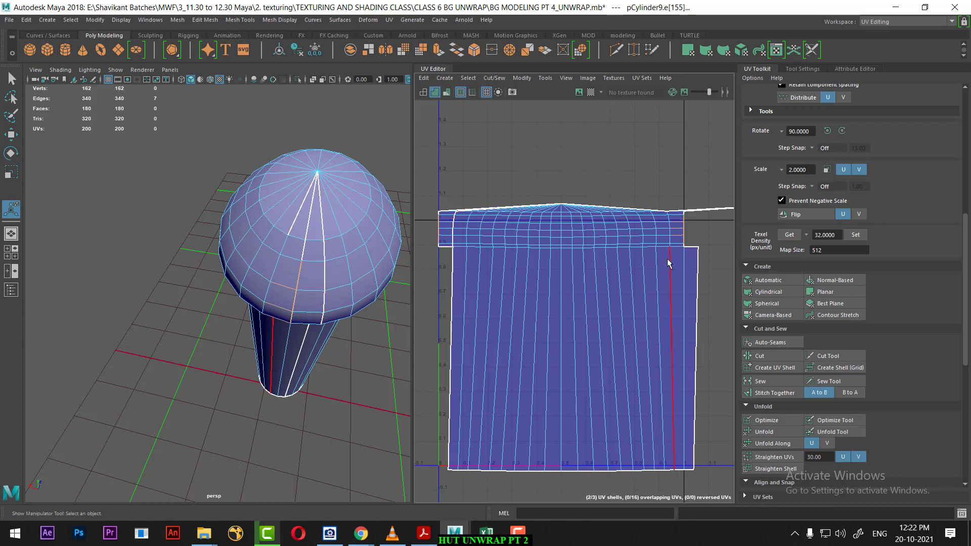
{"action": "scroll", "coordinate": [656, 329], "scroll_direction": "up", "scroll_amount": 3}
{"action": "scroll", "coordinate": [637, 283], "scroll_direction": "up", "scroll_amount": 1}
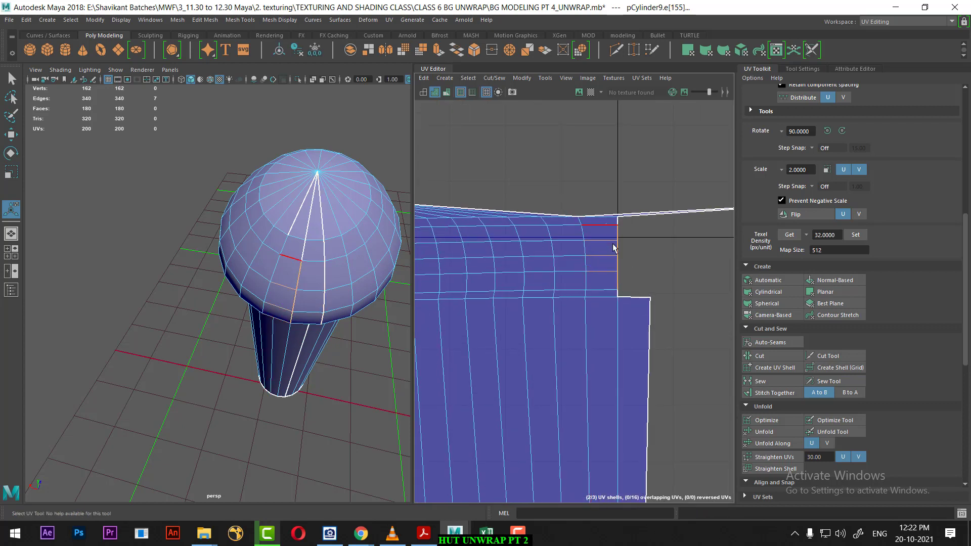
{"action": "right_click_drag", "start_coordinate": [611, 343], "coordinate": [598, 282], "text": "shift"}
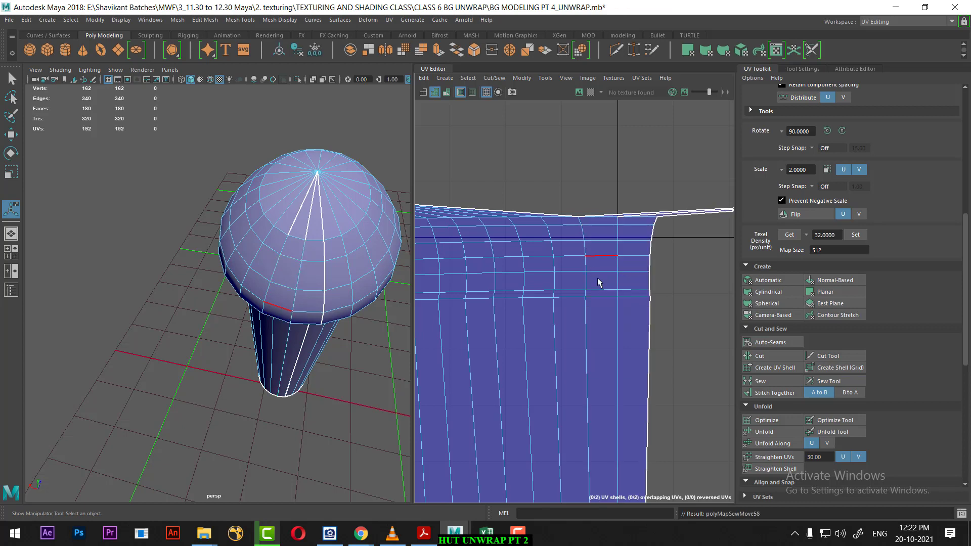
Step: Switch to UV selection and marquee-select the compressed UVs of the rounded top
{"action": "scroll", "coordinate": [598, 283], "scroll_direction": "down", "scroll_amount": 2}
{"action": "scroll", "coordinate": [531, 325], "scroll_direction": "down", "scroll_amount": 2}
{"action": "scroll", "coordinate": [531, 340], "scroll_direction": "down", "scroll_amount": 2}
{"action": "scroll", "coordinate": [509, 265], "scroll_direction": "down", "scroll_amount": 1}
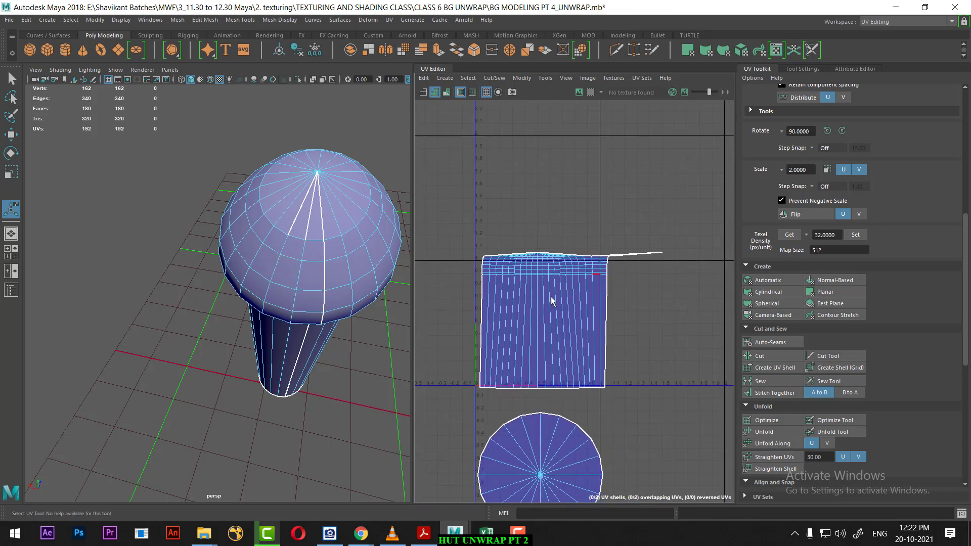
{"action": "right_click_drag", "start_coordinate": [553, 302], "coordinate": [506, 270]}
{"action": "left_click_drag", "start_coordinate": [697, 219], "coordinate": [440, 265]}
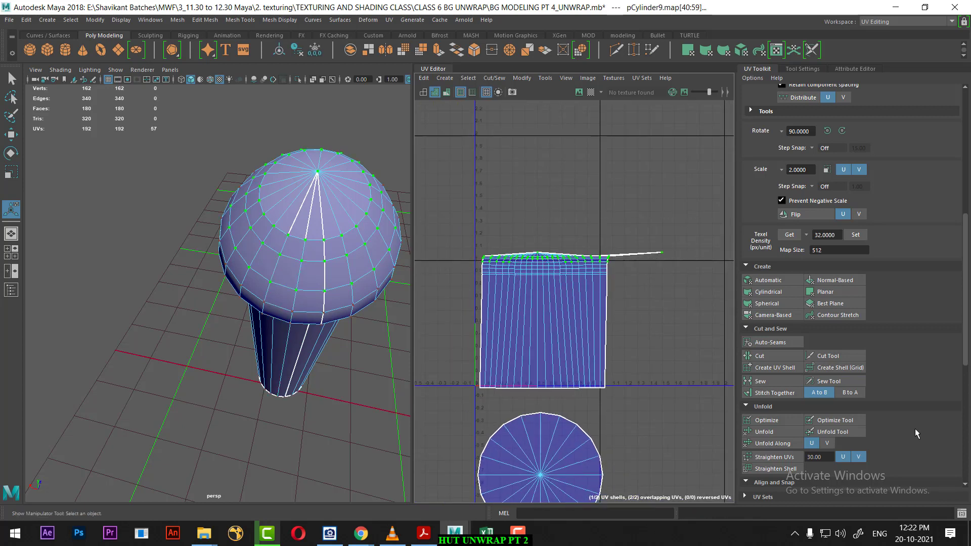
Step: Unfold the selected rounded-top UVs into a fan
{"action": "left_click", "coordinate": [779, 435]}
{"action": "scroll", "coordinate": [525, 366], "scroll_direction": "up", "scroll_amount": 2}
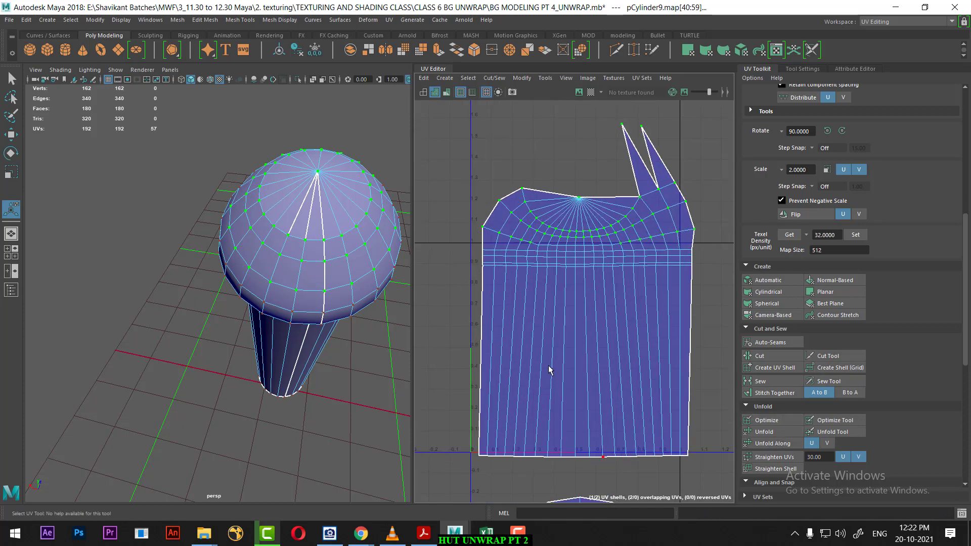
{"action": "scroll", "coordinate": [668, 219], "scroll_direction": "up", "scroll_amount": 2}
{"action": "scroll", "coordinate": [667, 223], "scroll_direction": "up", "scroll_amount": 1}
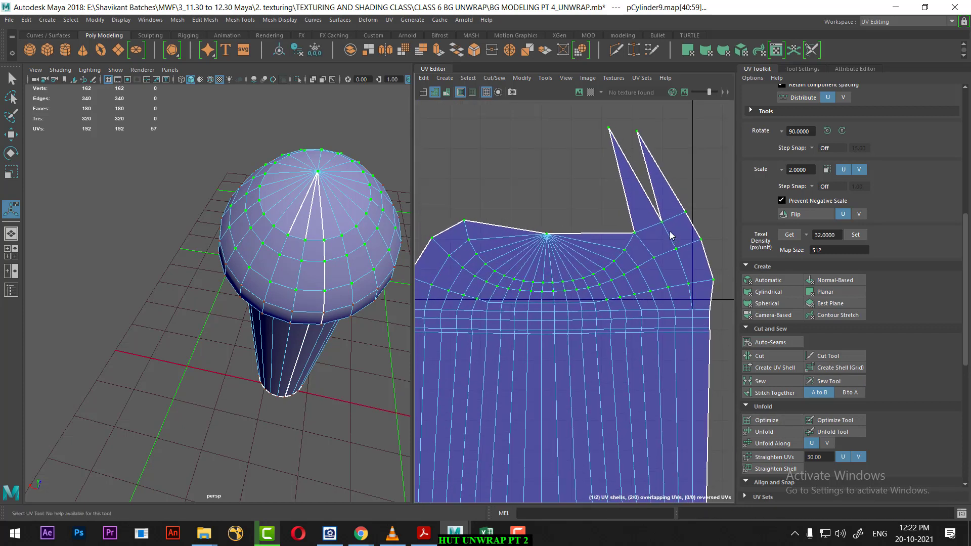
Step: Sew the two split spike edges of the top into one
{"action": "key", "text": "F10"}
{"action": "left_click", "coordinate": [664, 230]}
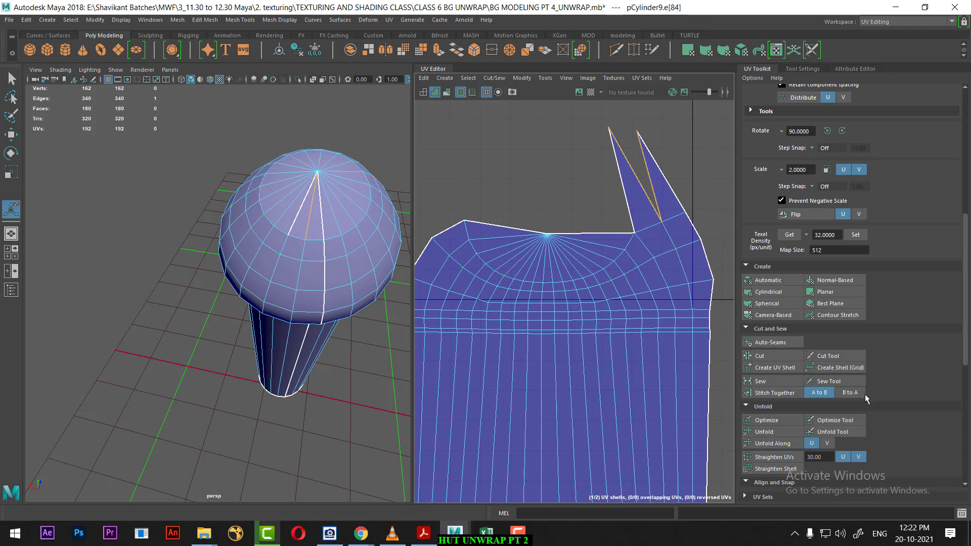
{"action": "left_click", "coordinate": [762, 381]}
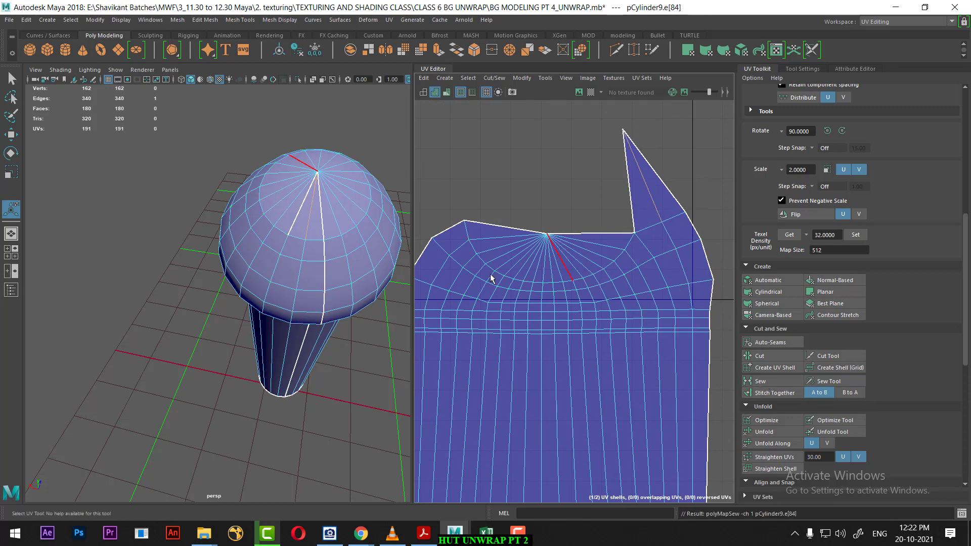
Step: Orbit around the handle and select the pole UV at the top centre
{"action": "left_click_drag", "start_coordinate": [279, 267], "coordinate": [374, 247], "text": "alt"}
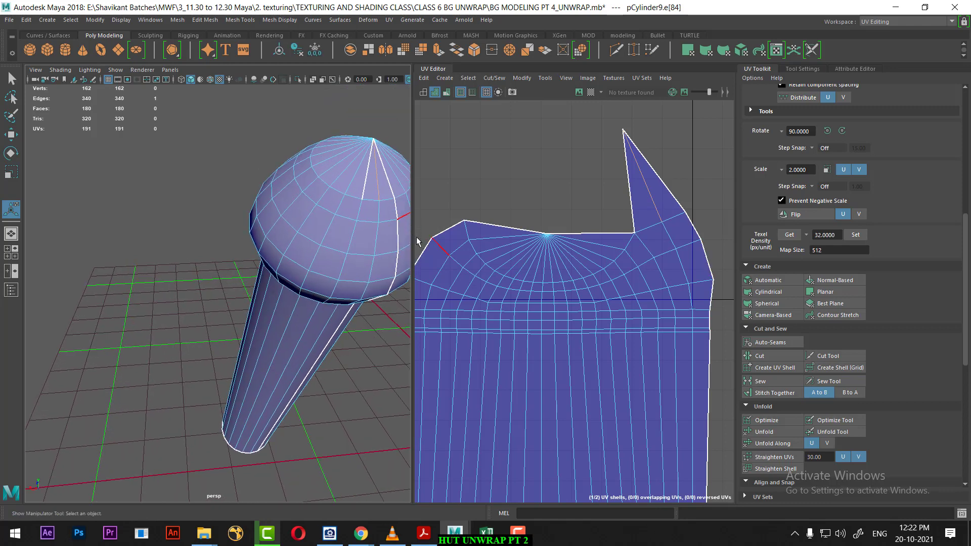
{"action": "scroll", "coordinate": [636, 341], "scroll_direction": "down", "scroll_amount": 2}
{"action": "scroll", "coordinate": [608, 310], "scroll_direction": "down", "scroll_amount": 1}
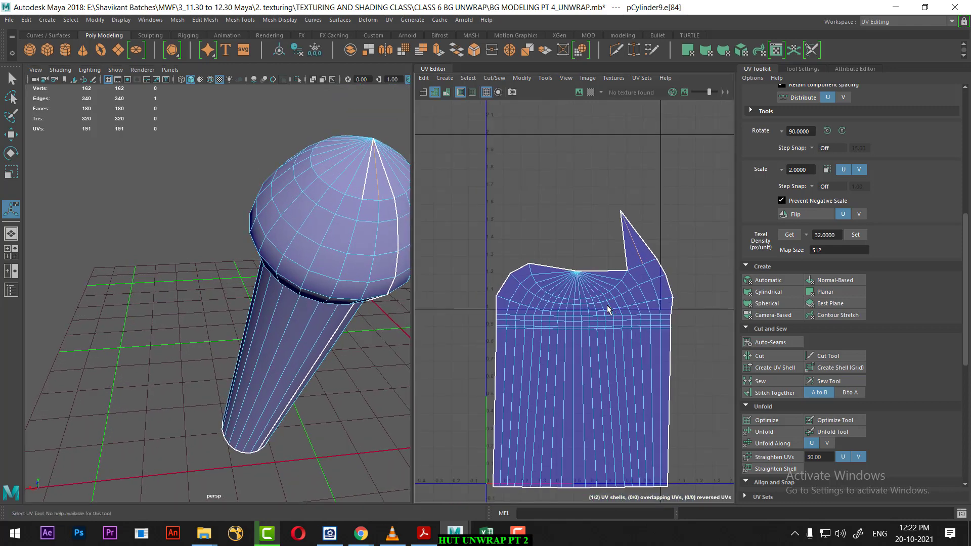
{"action": "left_click_drag", "start_coordinate": [328, 233], "coordinate": [322, 282], "text": "alt"}
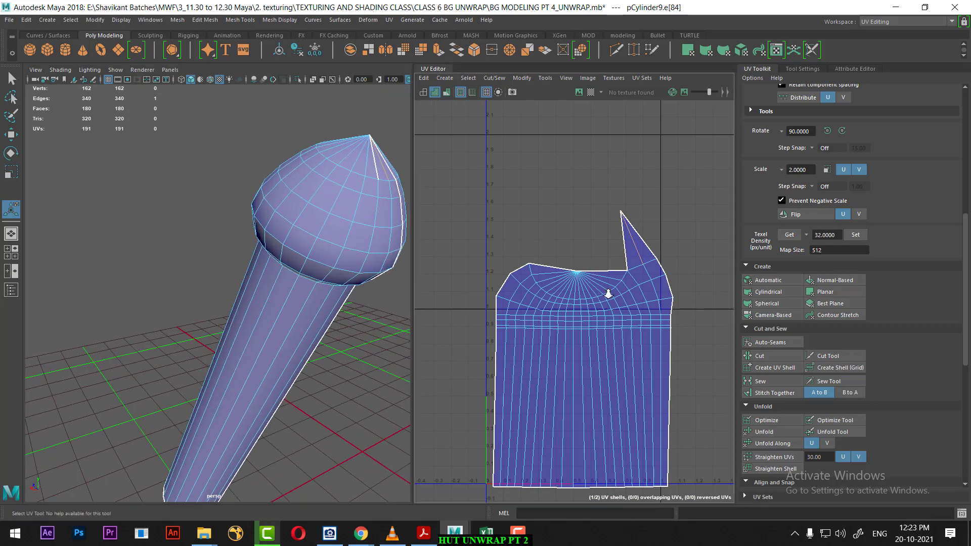
{"action": "scroll", "coordinate": [595, 275], "scroll_direction": "up", "scroll_amount": 1}
{"action": "left_click_drag", "start_coordinate": [560, 286], "coordinate": [569, 293]}
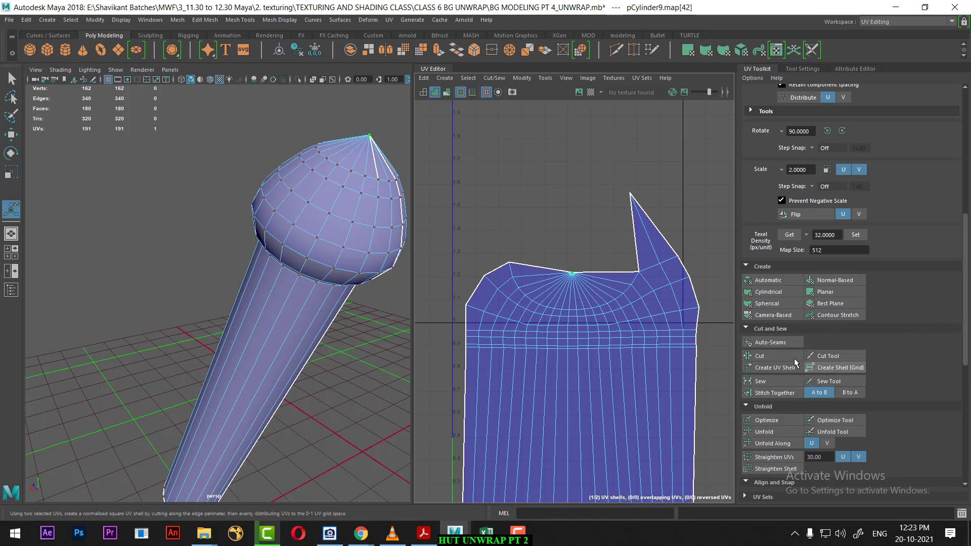
Step: Cut the UV edges around the top point and unfold the upper part of the shell
{"action": "left_click", "coordinate": [770, 354]}
{"action": "scroll", "coordinate": [551, 275], "scroll_direction": "down", "scroll_amount": 1}
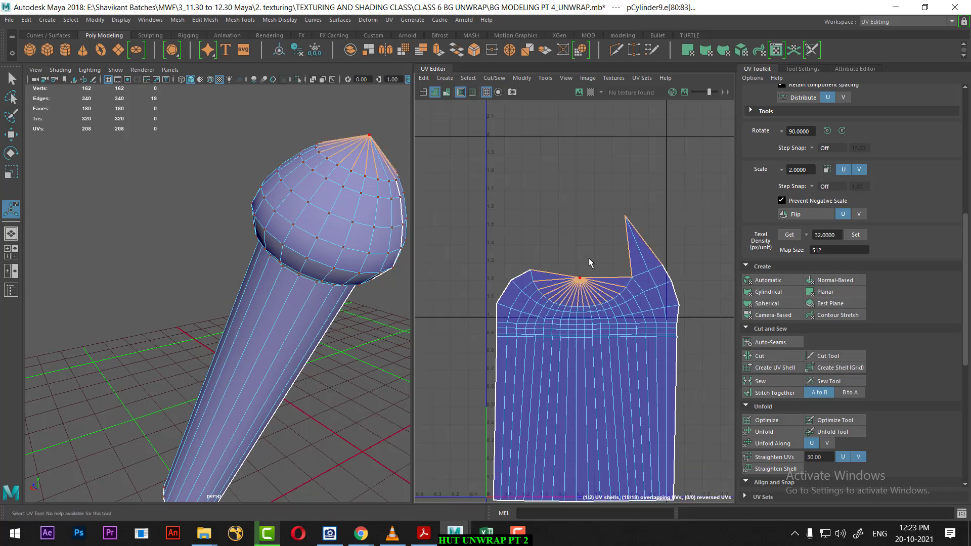
{"action": "right_click_drag", "start_coordinate": [585, 281], "coordinate": [566, 303]}
{"action": "left_click_drag", "start_coordinate": [705, 192], "coordinate": [463, 322]}
{"action": "left_click", "coordinate": [792, 431]}
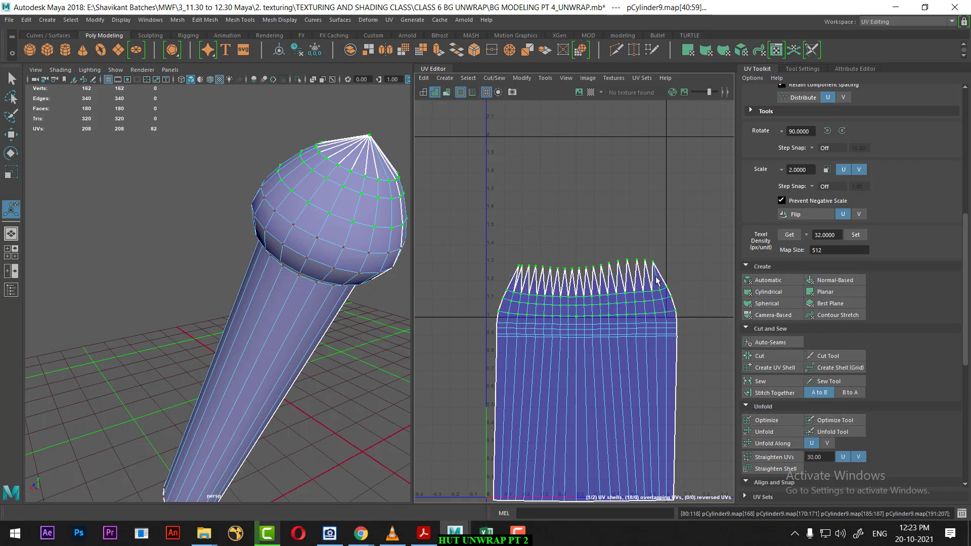
Step: Unfold the whole handle shell and move it up and to the left
{"action": "scroll", "coordinate": [581, 354], "scroll_direction": "down", "scroll_amount": 2}
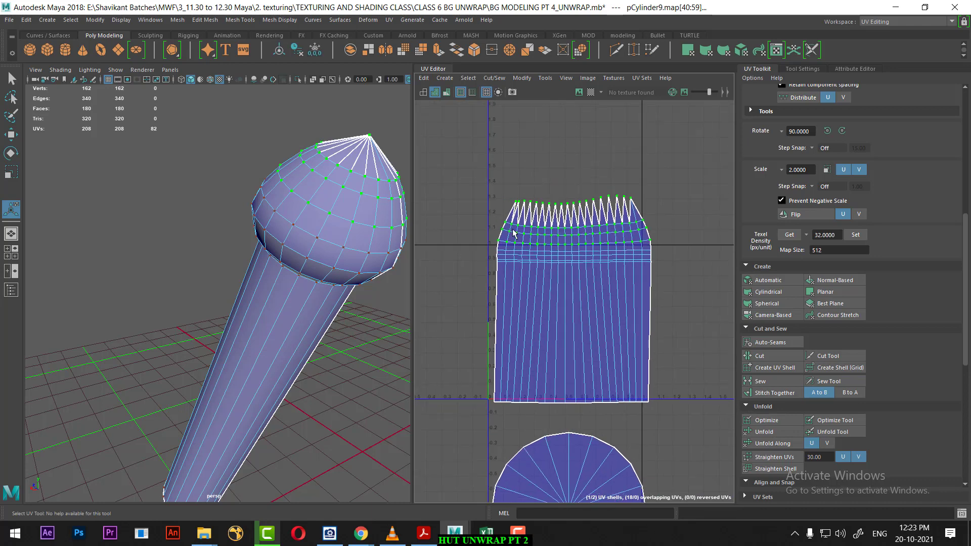
{"action": "left_click_drag", "start_coordinate": [466, 177], "coordinate": [691, 428]}
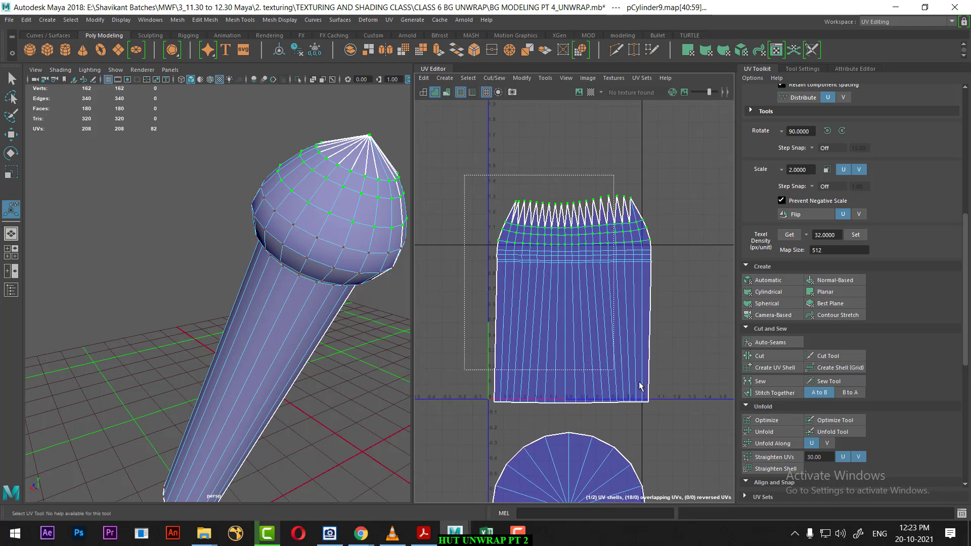
{"action": "left_click", "coordinate": [774, 433]}
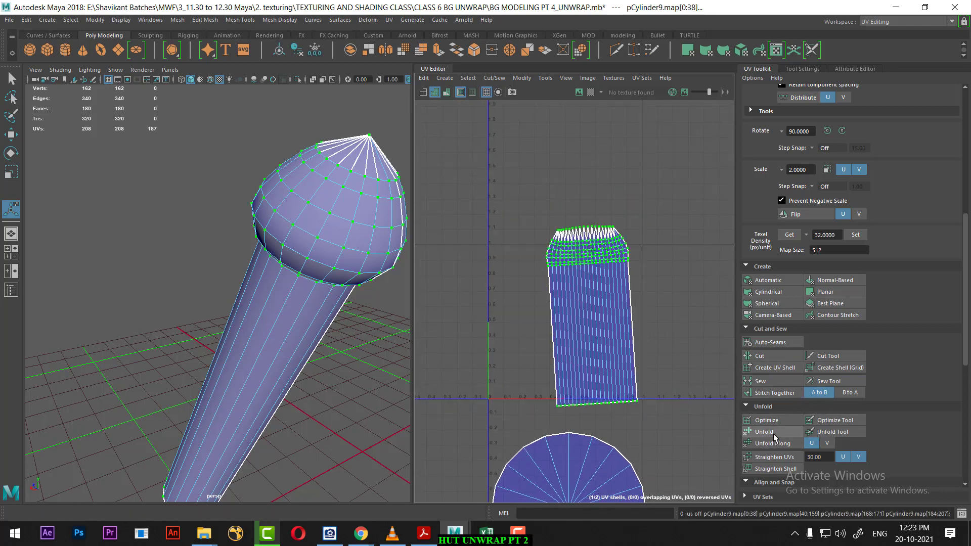
{"action": "scroll", "coordinate": [600, 342], "scroll_direction": "up", "scroll_amount": 2}
{"action": "key", "text": "w"}
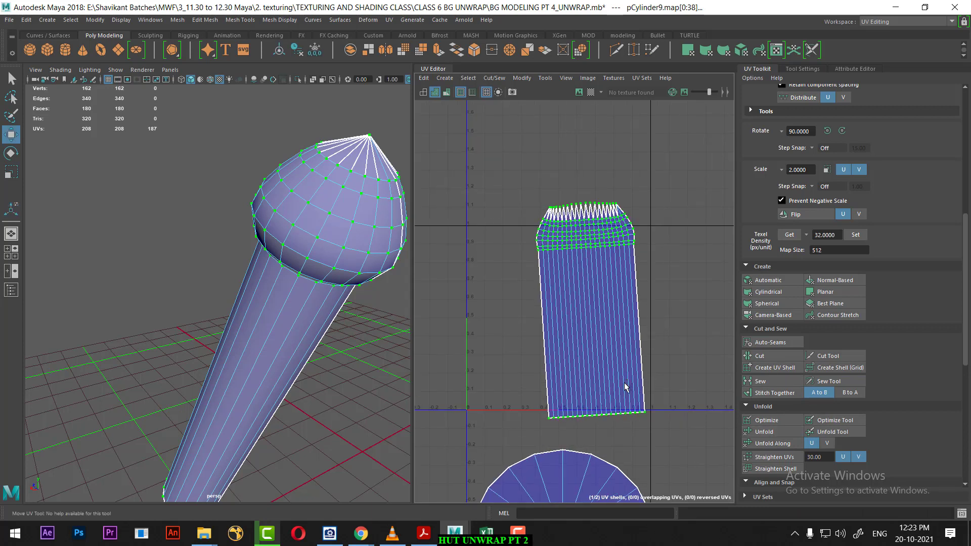
{"action": "left_click_drag", "start_coordinate": [592, 246], "coordinate": [560, 233]}
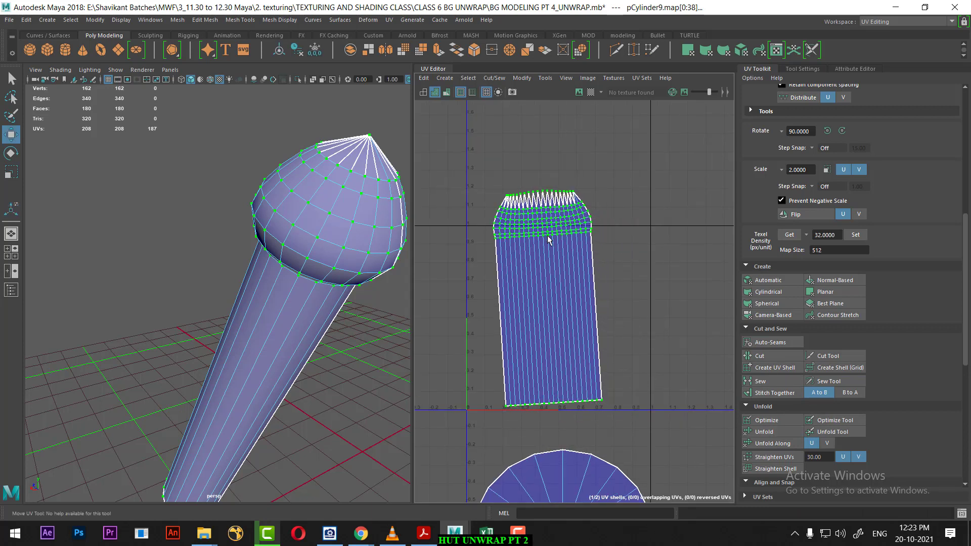
Step: Select the upper rows, apply Straighten Shell and Straighten UVs, then Unfold into even columns
{"action": "key", "text": "e"}
{"action": "left_click", "coordinate": [566, 232]}
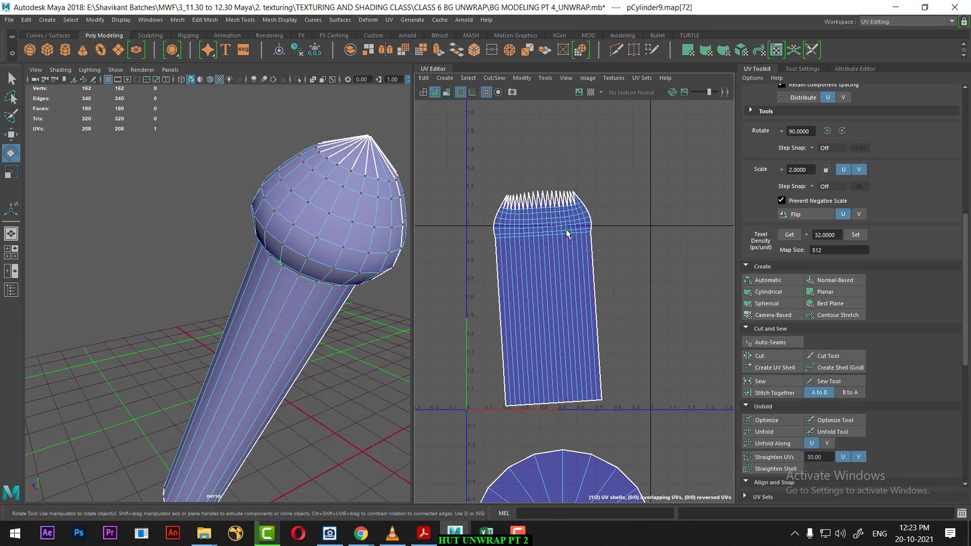
{"action": "left_click_drag", "start_coordinate": [489, 186], "coordinate": [587, 244]}
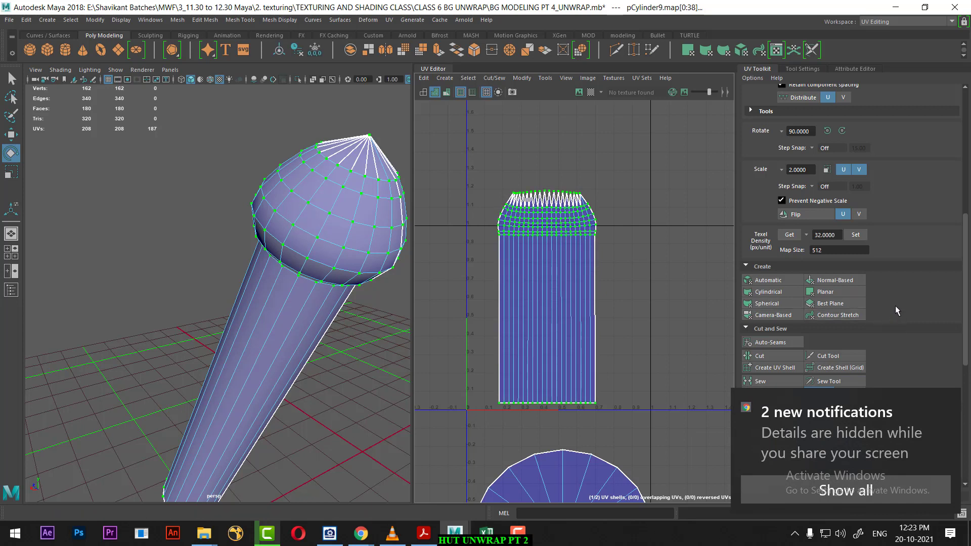
{"action": "scroll", "coordinate": [895, 309], "scroll_direction": "down", "scroll_amount": 3}
{"action": "scroll", "coordinate": [881, 327], "scroll_direction": "down", "scroll_amount": 2}
{"action": "left_click", "coordinate": [774, 287]}
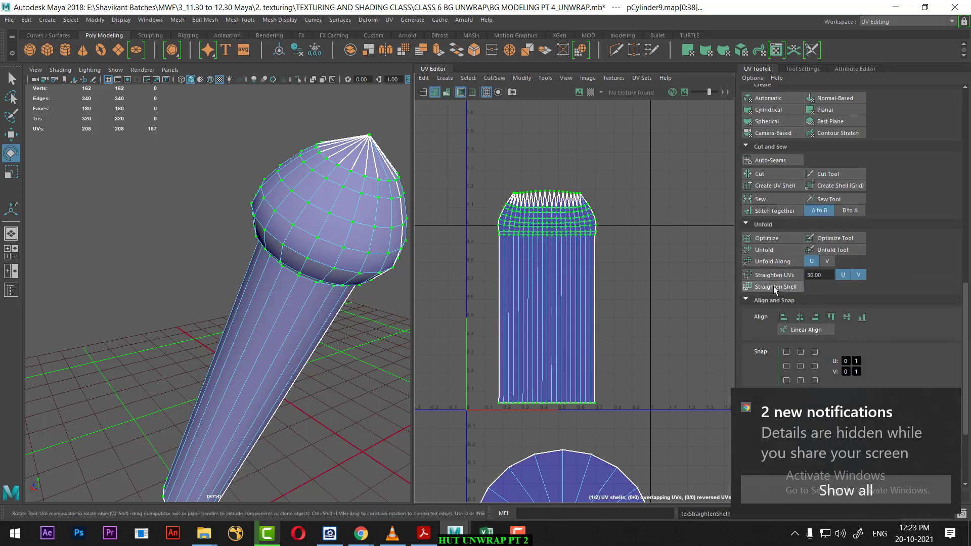
{"action": "left_click", "coordinate": [775, 277]}
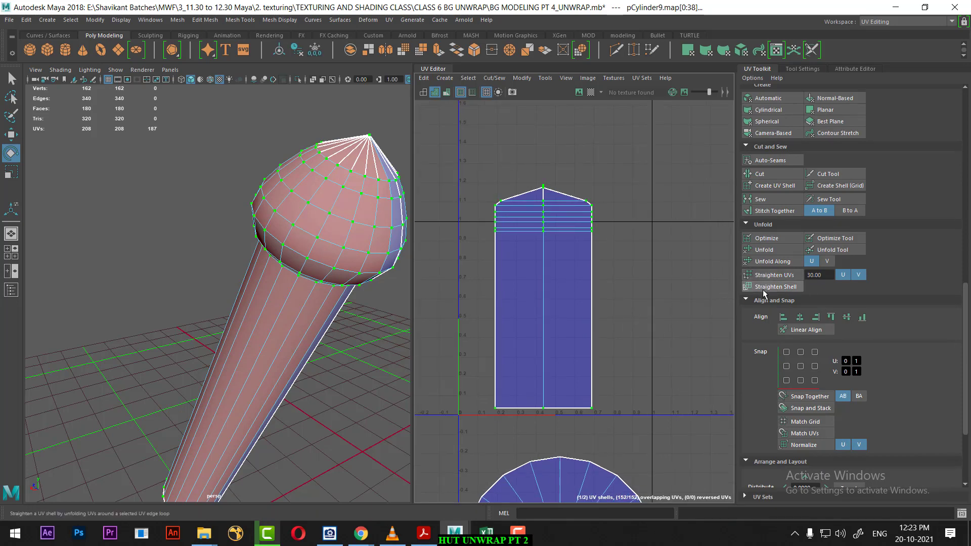
{"action": "left_click", "coordinate": [765, 290]}
{"action": "scroll", "coordinate": [602, 354], "scroll_direction": "down", "scroll_amount": 5}
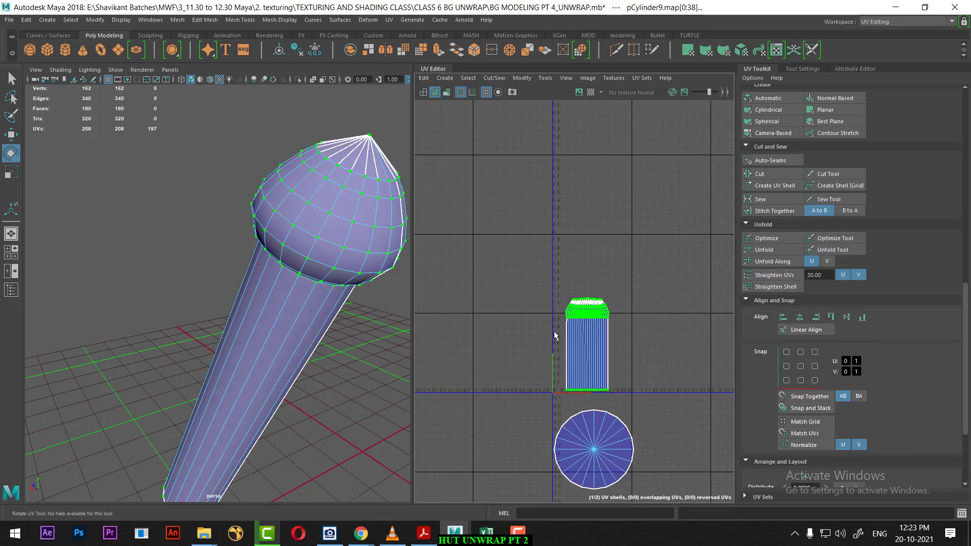
{"action": "left_click_drag", "start_coordinate": [314, 321], "coordinate": [343, 353], "text": "alt"}
Step: Assign the existing COLOR_CHECKER material to the cylinder and inspect the checkers
{"action": "left_click", "coordinate": [333, 223]}
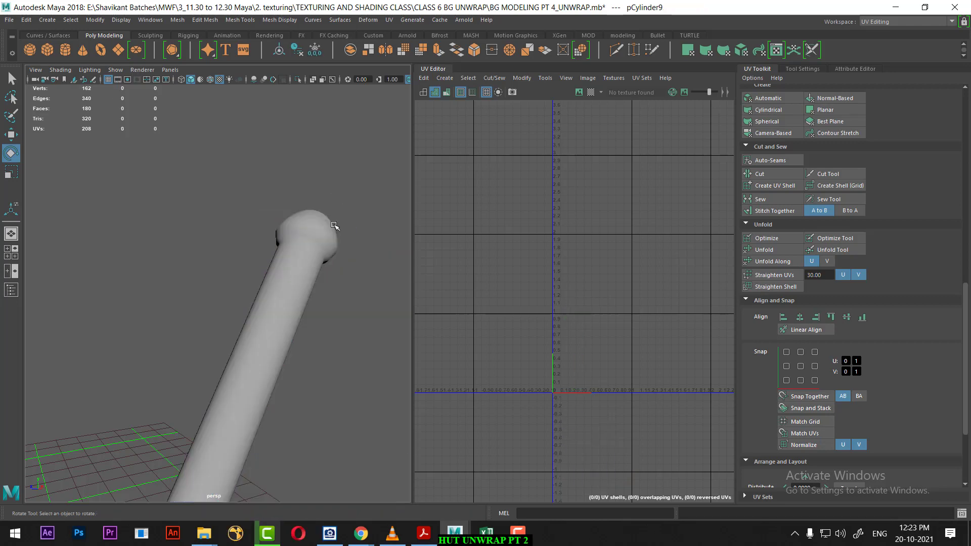
{"action": "left_click", "coordinate": [287, 244]}
{"action": "right_click_drag", "start_coordinate": [287, 245], "coordinate": [313, 530]}
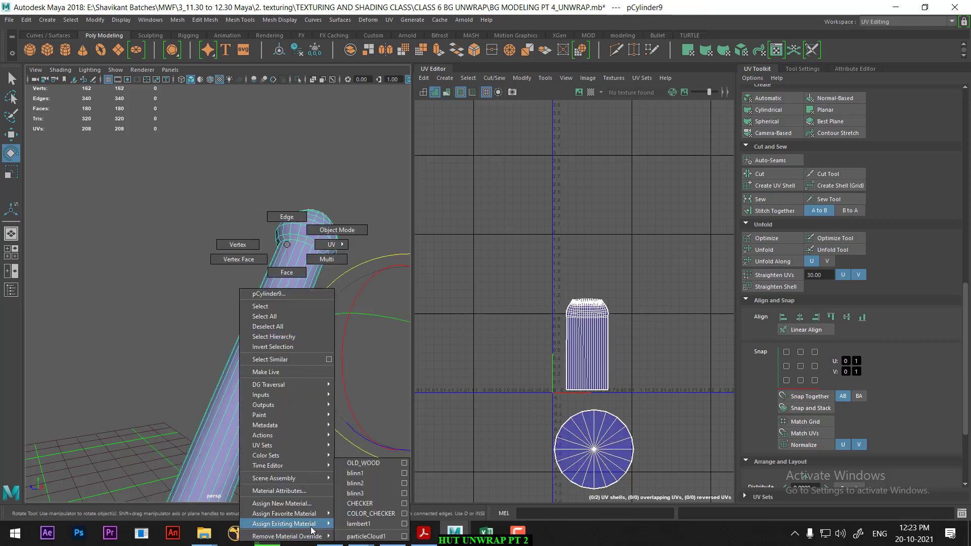
{"action": "left_click", "coordinate": [385, 515]}
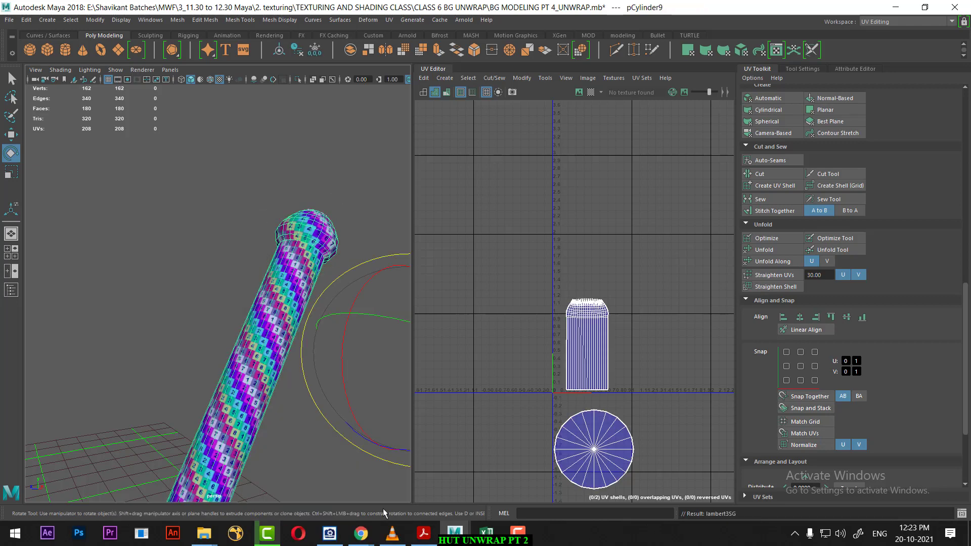
{"action": "mouse_move", "coordinate": [282, 408]}
{"action": "left_mouse_down", "text": "alt"}
{"action": "mouse_move", "coordinate": [256, 422]}
{"action": "mouse_move", "coordinate": [238, 364]}
{"action": "mouse_move", "coordinate": [264, 344]}
{"action": "left_mouse_up", "text": "alt"}
{"action": "right_click_drag", "start_coordinate": [263, 268], "coordinate": [350, 210]}
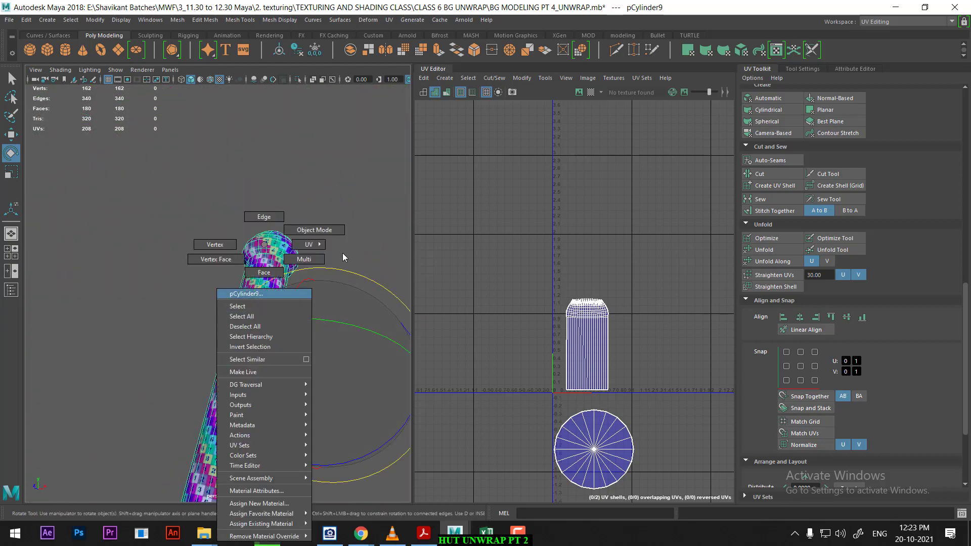
{"action": "left_click", "coordinate": [317, 397]}
{"action": "left_click_drag", "start_coordinate": [317, 397], "coordinate": [294, 380], "text": "alt"}
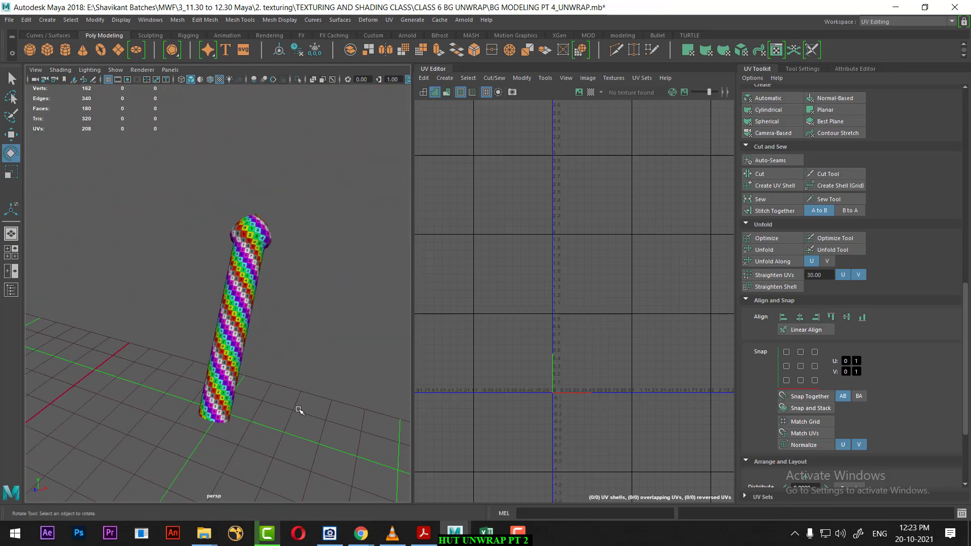
Step: Unhide the last hidden plank with Ctrl+Shift+H and assign it lambert1
{"action": "key", "text": "ctrl+shift+h"}
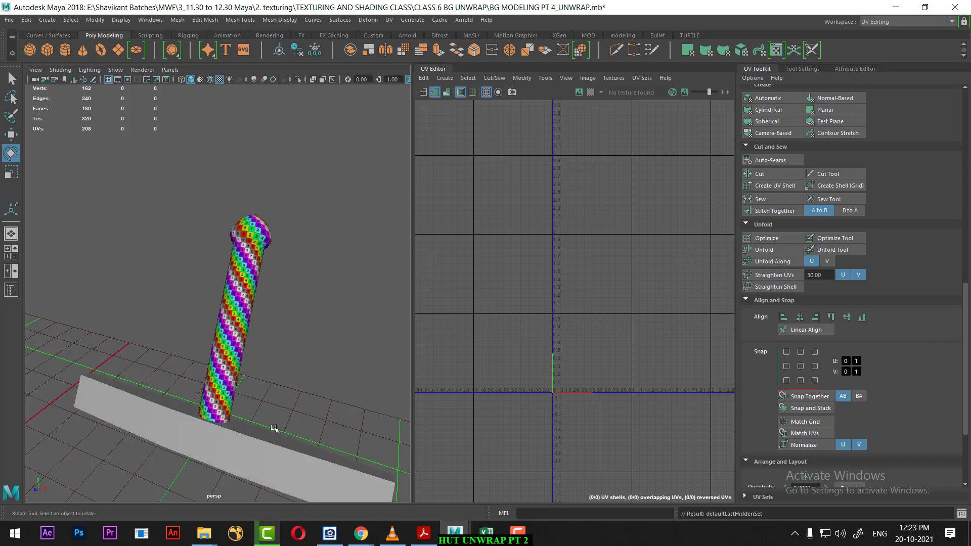
{"action": "left_click", "coordinate": [238, 463]}
{"action": "right_click_drag", "start_coordinate": [235, 244], "coordinate": [316, 526]}
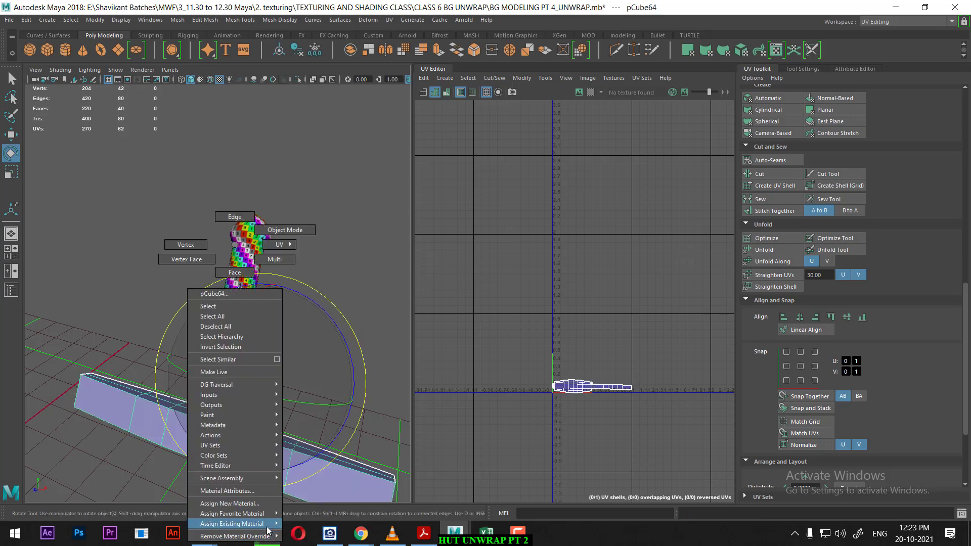
{"action": "left_click_drag", "start_coordinate": [316, 506], "coordinate": [257, 390], "text": "alt"}
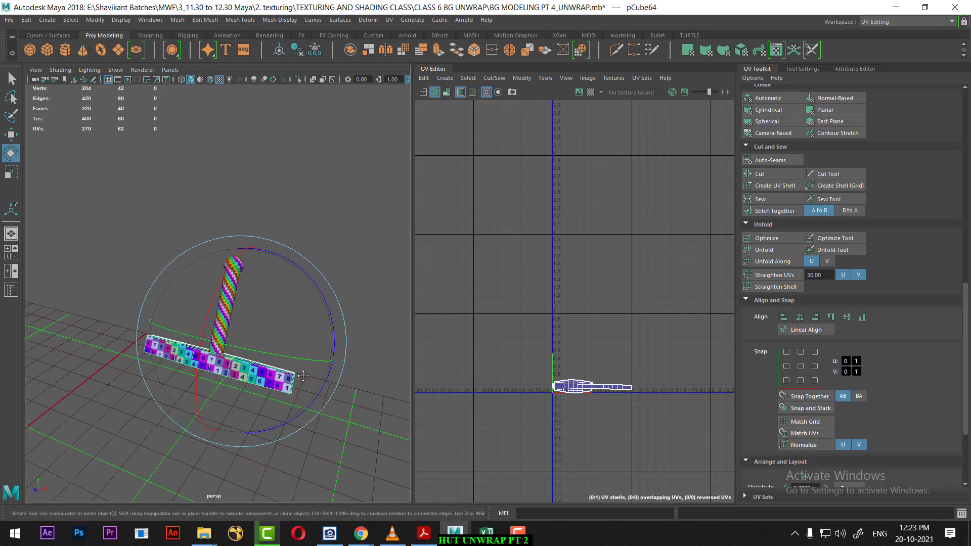
{"action": "right_click", "coordinate": [257, 390]}
{"action": "left_click", "coordinate": [226, 383]}
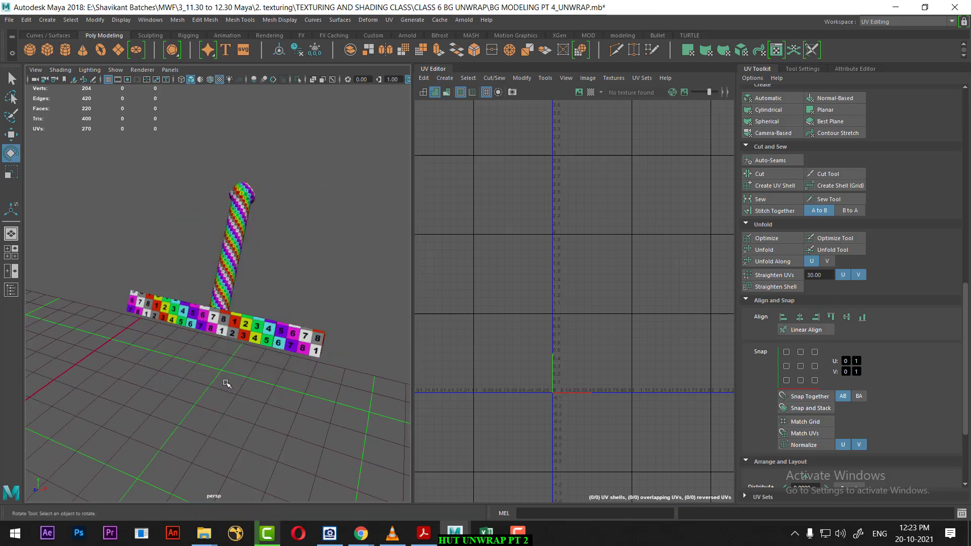
{"action": "left_click", "coordinate": [124, 20]}
Step: Show all hidden objects and frame the building post and cross piece
{"action": "left_click", "coordinate": [324, 133]}
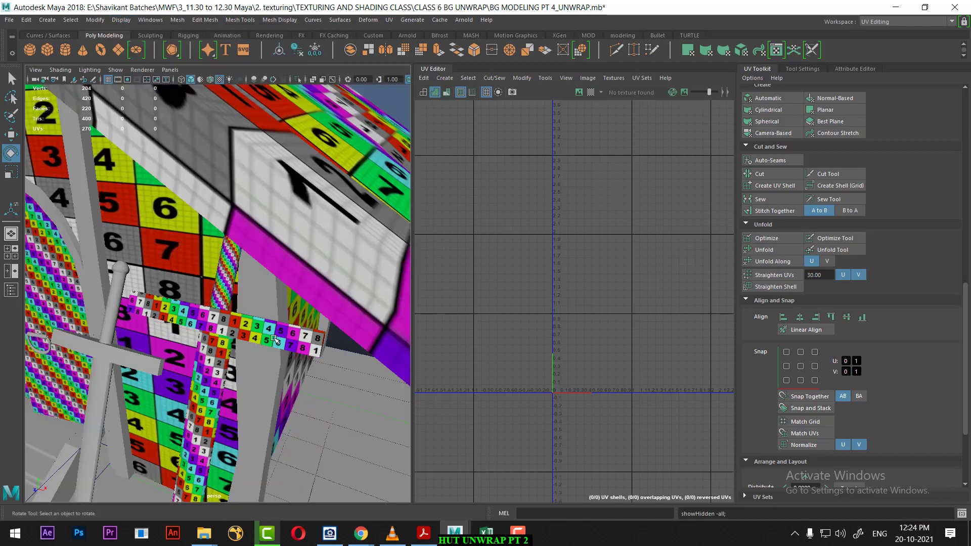
{"action": "left_click", "coordinate": [217, 371]}
{"action": "key", "text": "f"}
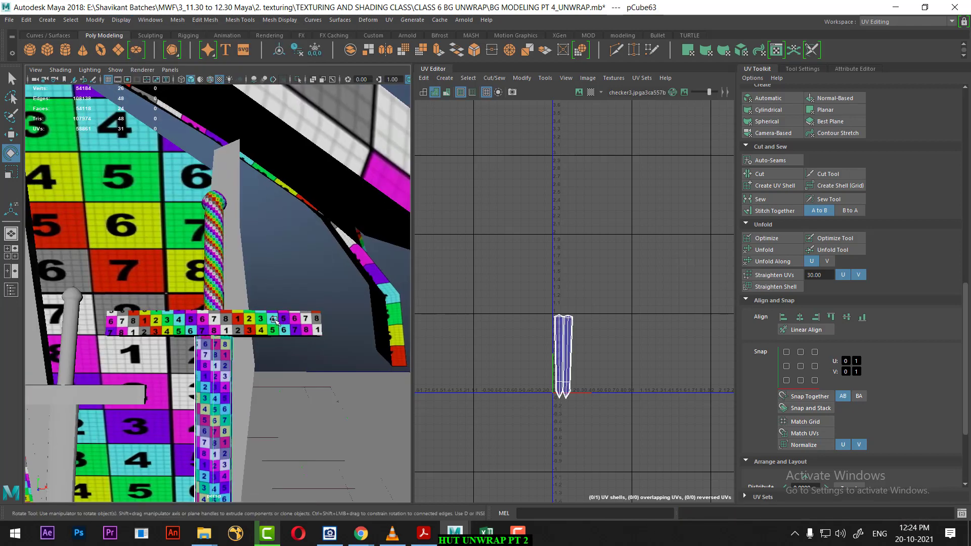
{"action": "left_click", "coordinate": [229, 277]}
{"action": "key", "text": "f"}
{"action": "key", "text": "w"}
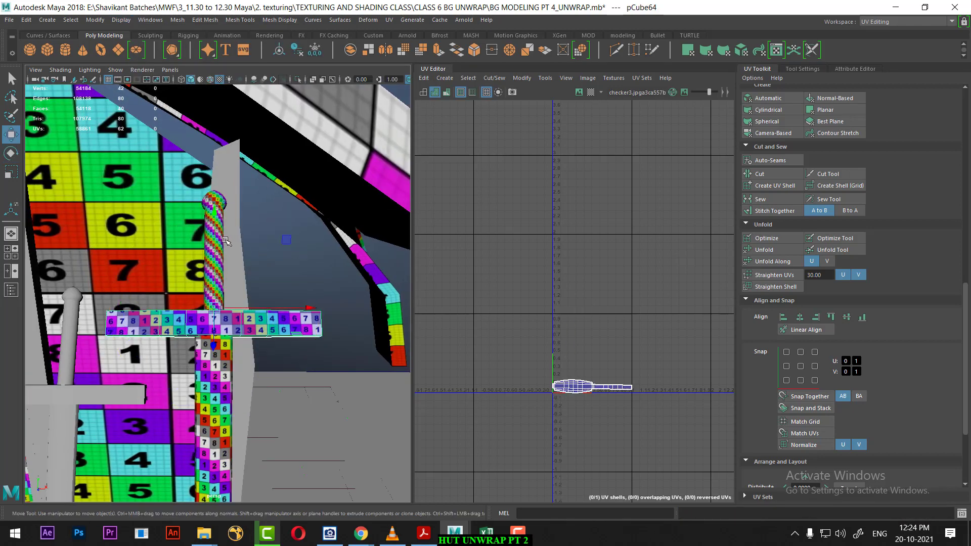
Step: Isolate the sword with Alt+H and reselect its handle to show its UV shells
{"action": "left_click_drag", "start_coordinate": [303, 279], "coordinate": [238, 385], "text": "alt"}
{"action": "left_click", "coordinate": [229, 403]}
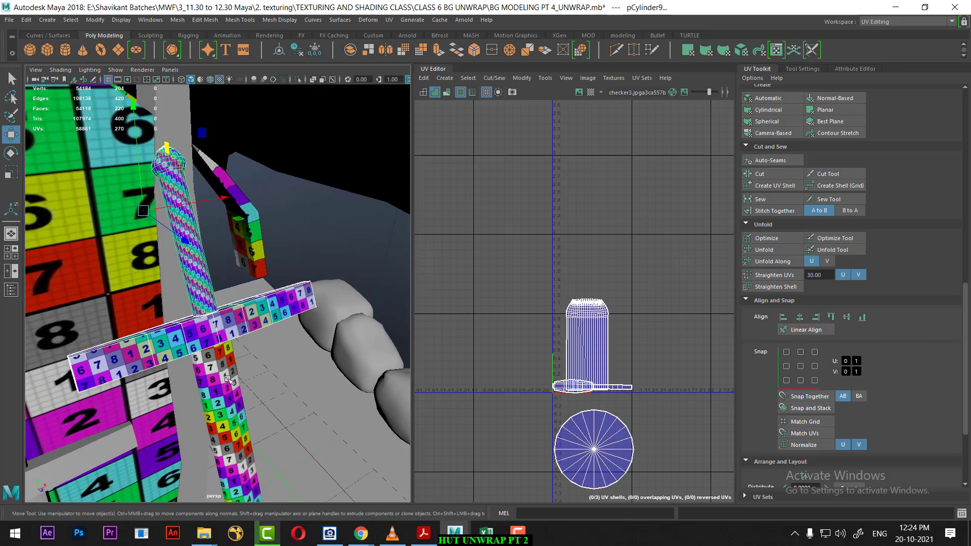
{"action": "key", "text": "alt+h"}
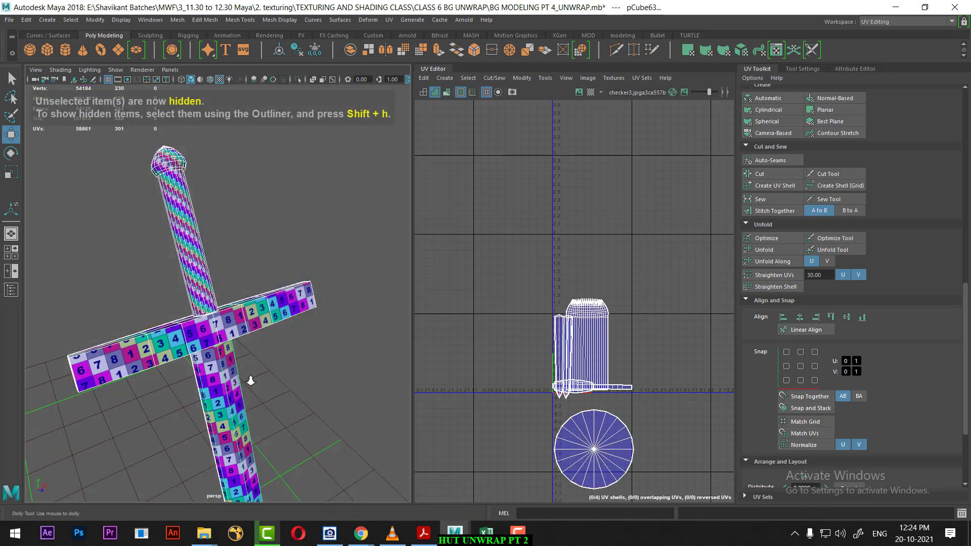
{"action": "key", "text": "f"}
{"action": "scroll", "coordinate": [630, 338], "scroll_direction": "up", "scroll_amount": 2}
{"action": "middle_click_drag", "start_coordinate": [573, 308], "coordinate": [573, 284], "text": "alt"}
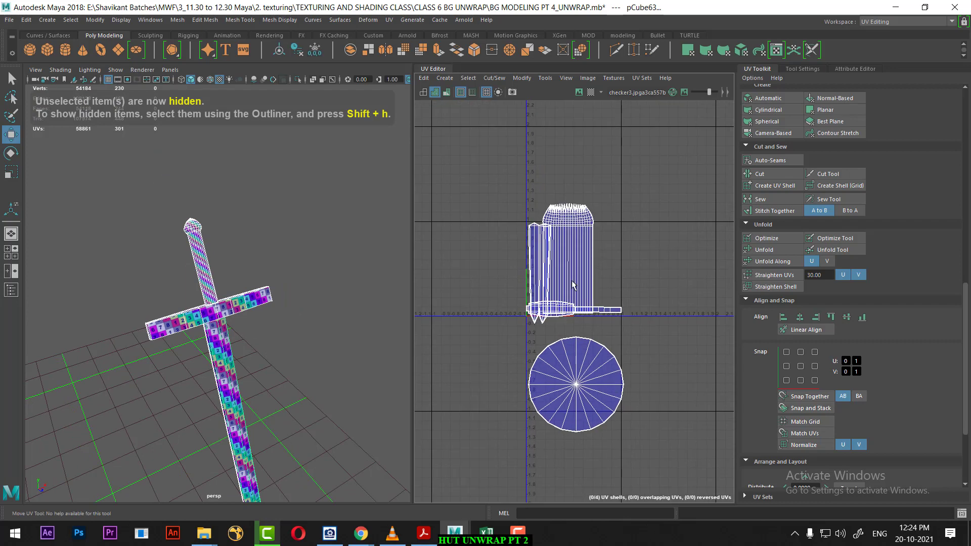
{"action": "left_click", "coordinate": [234, 368]}
{"action": "left_click_drag", "start_coordinate": [274, 363], "coordinate": [232, 301], "text": "alt"}
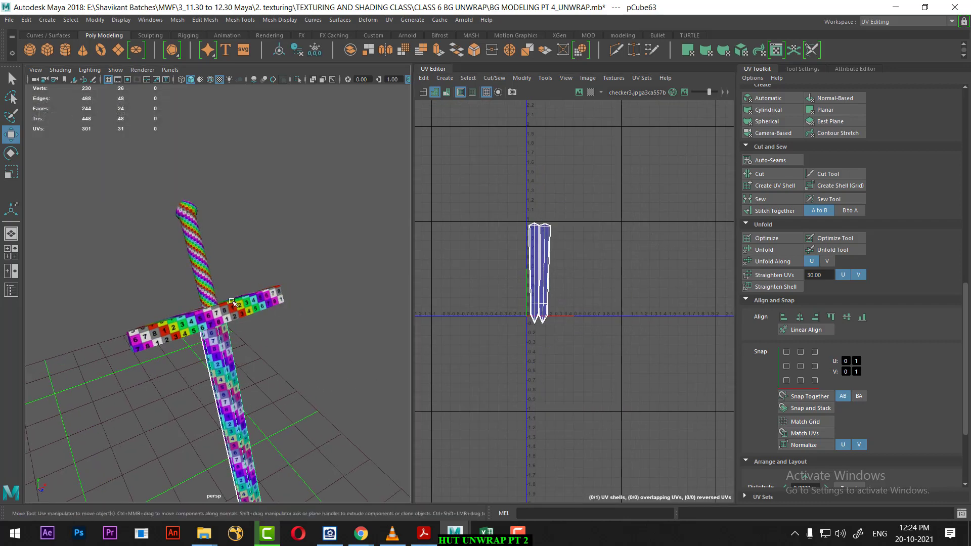
{"action": "left_click", "coordinate": [207, 271]}
Step: Switch to the handle's UVs and lay out its shells inside 0–1 space
{"action": "right_click_drag", "start_coordinate": [554, 266], "coordinate": [651, 260]}
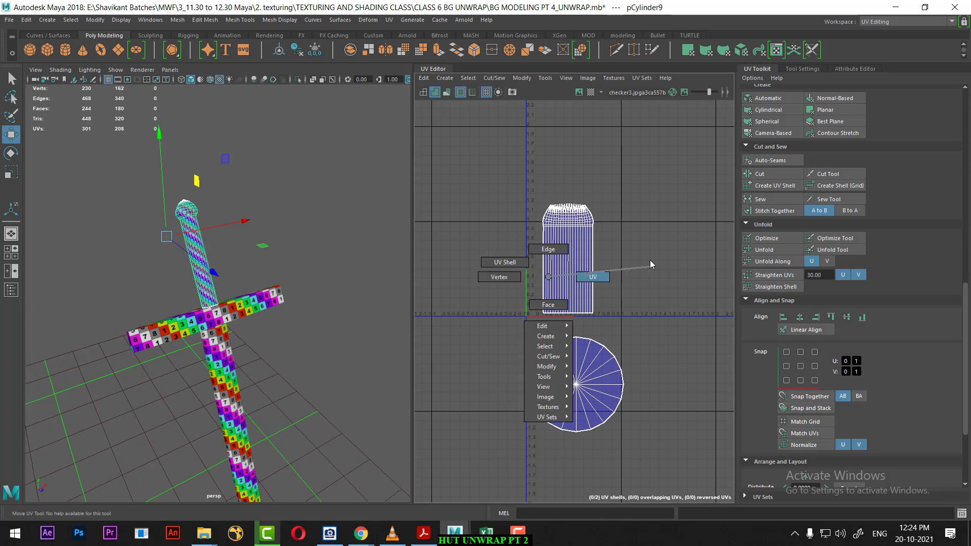
{"action": "scroll", "coordinate": [860, 253], "scroll_direction": "up", "scroll_amount": 5}
{"action": "scroll", "coordinate": [860, 253], "scroll_direction": "up", "scroll_amount": 5}
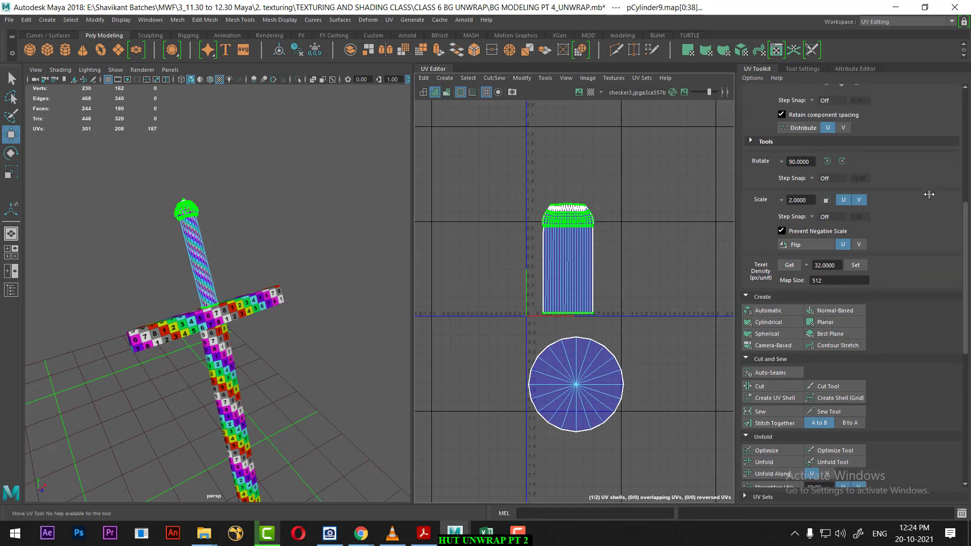
{"action": "scroll", "coordinate": [862, 243], "scroll_direction": "up", "scroll_amount": 5}
{"action": "scroll", "coordinate": [862, 242], "scroll_direction": "up", "scroll_amount": 2}
{"action": "left_click_drag", "start_coordinate": [511, 163], "coordinate": [655, 503]}
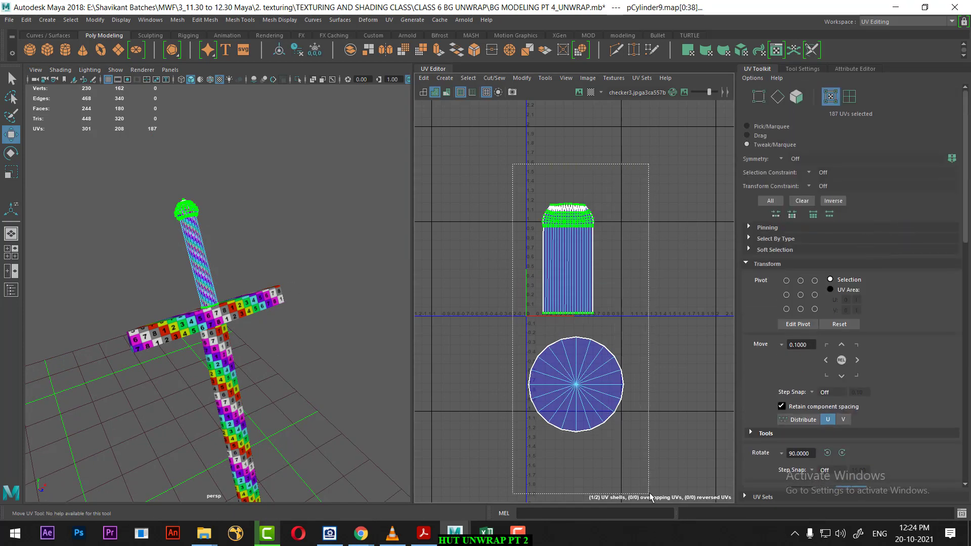
{"action": "scroll", "coordinate": [921, 366], "scroll_direction": "down", "scroll_amount": 3}
{"action": "scroll", "coordinate": [921, 366], "scroll_direction": "down", "scroll_amount": 3}
{"action": "scroll", "coordinate": [860, 413], "scroll_direction": "down", "scroll_amount": 5}
{"action": "scroll", "coordinate": [839, 426], "scroll_direction": "down", "scroll_amount": 3}
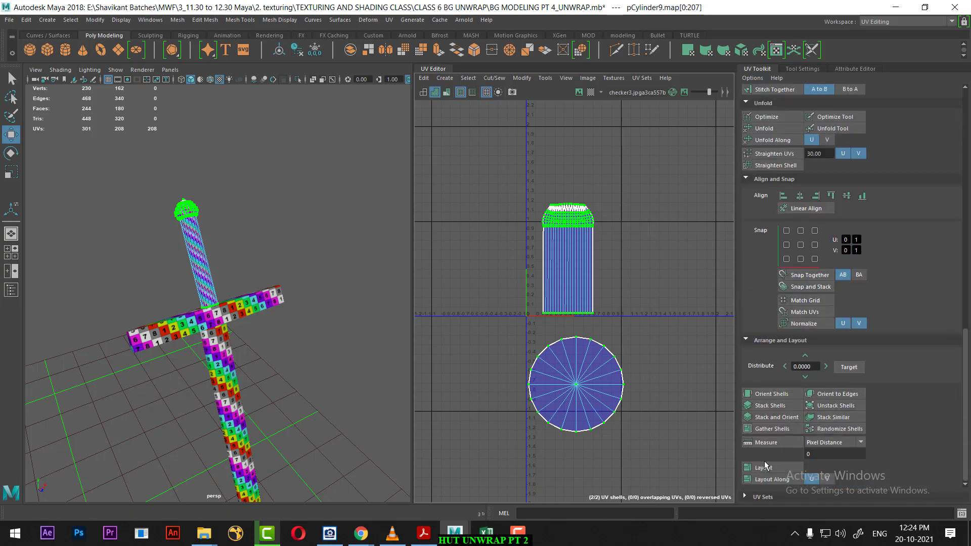
{"action": "left_click", "coordinate": [771, 464]}
Step: Return to object mode and marquee-select the whole sword after trying the crossguard and blade
{"action": "left_click_drag", "start_coordinate": [231, 359], "coordinate": [268, 322], "text": "alt"}
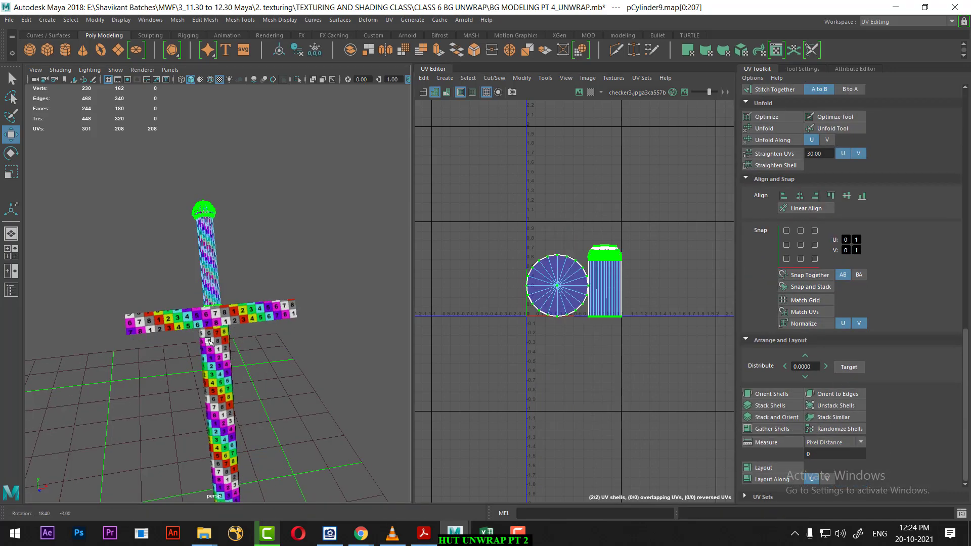
{"action": "left_click", "coordinate": [268, 322]}
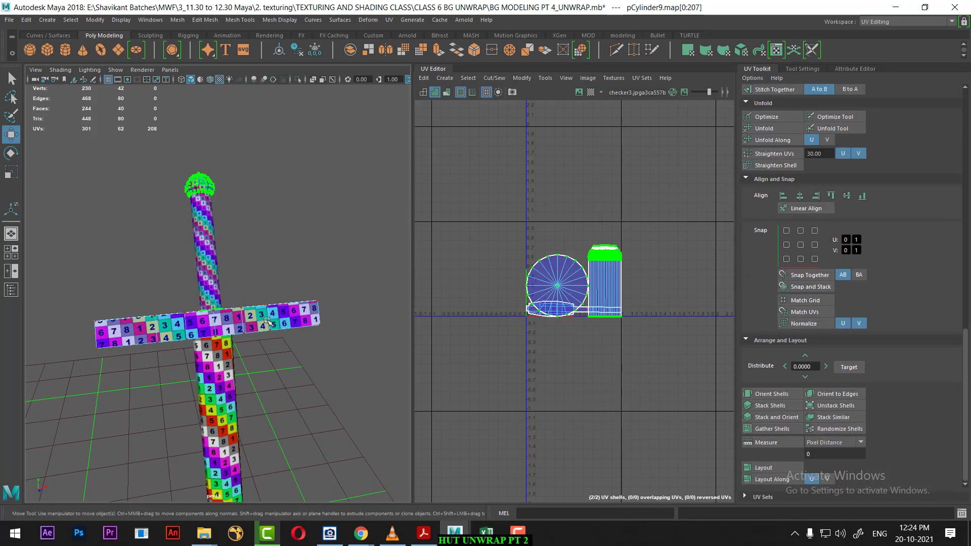
{"action": "left_click", "coordinate": [214, 391]}
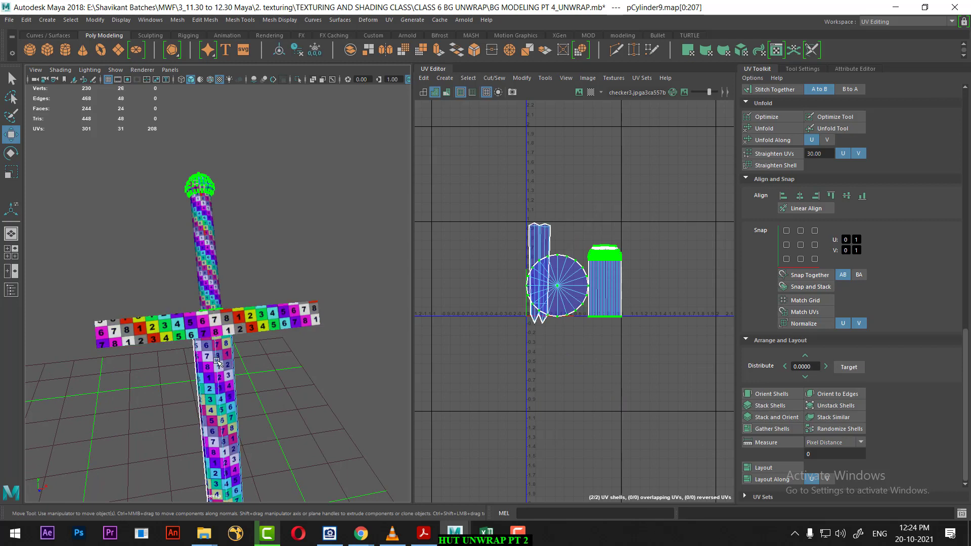
{"action": "right_click_drag", "start_coordinate": [213, 258], "coordinate": [325, 167]}
{"action": "scroll", "coordinate": [325, 213], "scroll_direction": "down", "scroll_amount": 3}
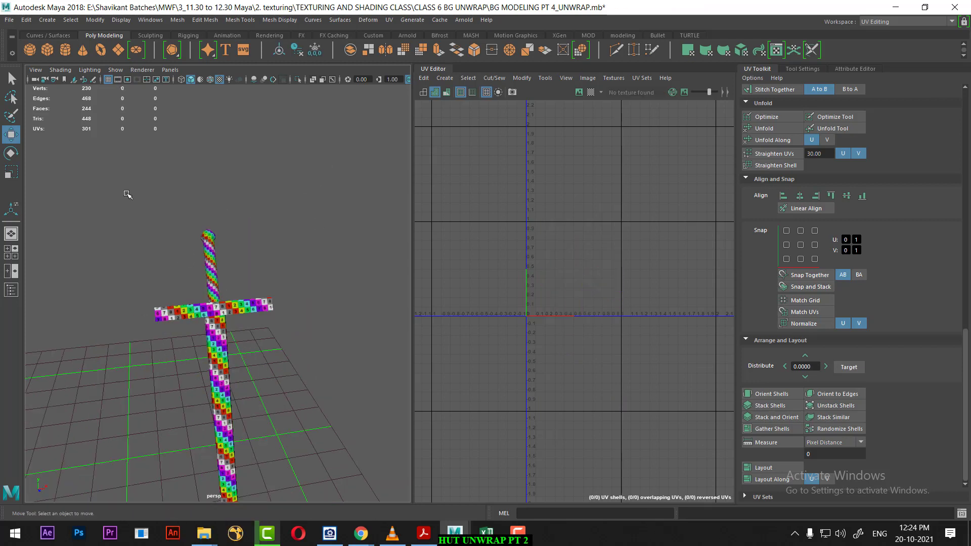
{"action": "left_click_drag", "start_coordinate": [126, 194], "coordinate": [323, 466]}
{"action": "scroll", "coordinate": [334, 384], "scroll_direction": "up", "scroll_amount": 4}
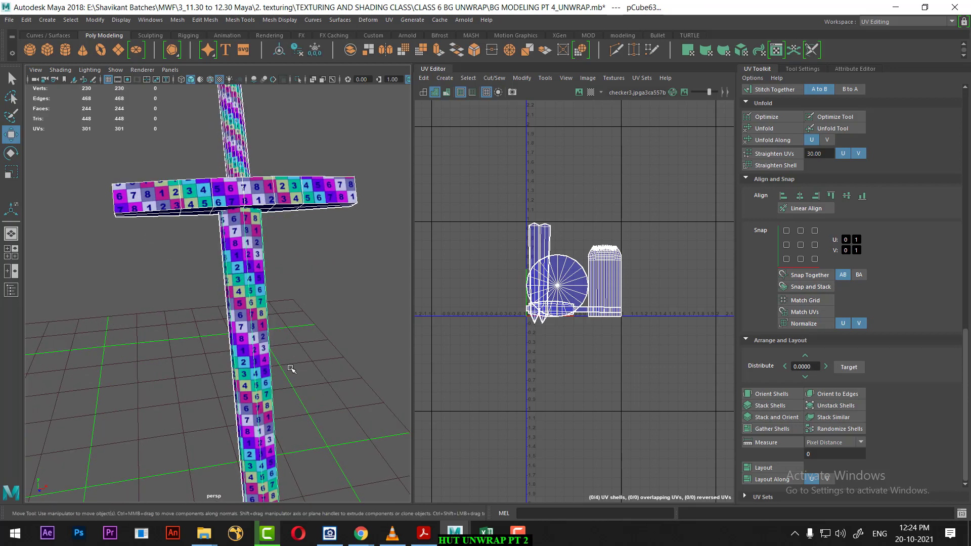
{"action": "scroll", "coordinate": [283, 329], "scroll_direction": "up", "scroll_amount": 1}
{"action": "scroll", "coordinate": [276, 304], "scroll_direction": "up", "scroll_amount": 2}
{"action": "scroll", "coordinate": [266, 329], "scroll_direction": "up", "scroll_amount": 2}
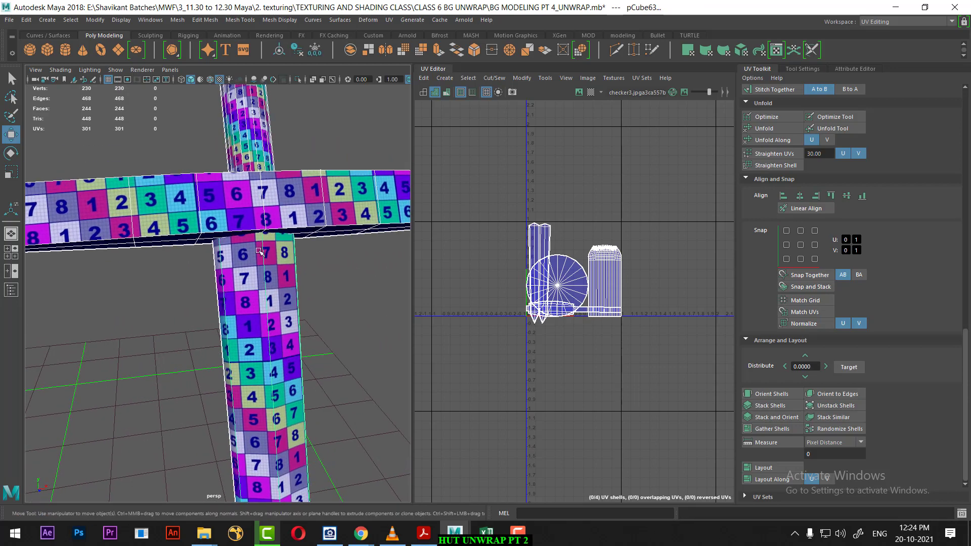
{"action": "middle_click_drag", "start_coordinate": [272, 229], "coordinate": [310, 318], "text": "alt"}
Step: Select and frame the sword's grip, undoing an accidental UV move
{"action": "left_click", "coordinate": [257, 201]}
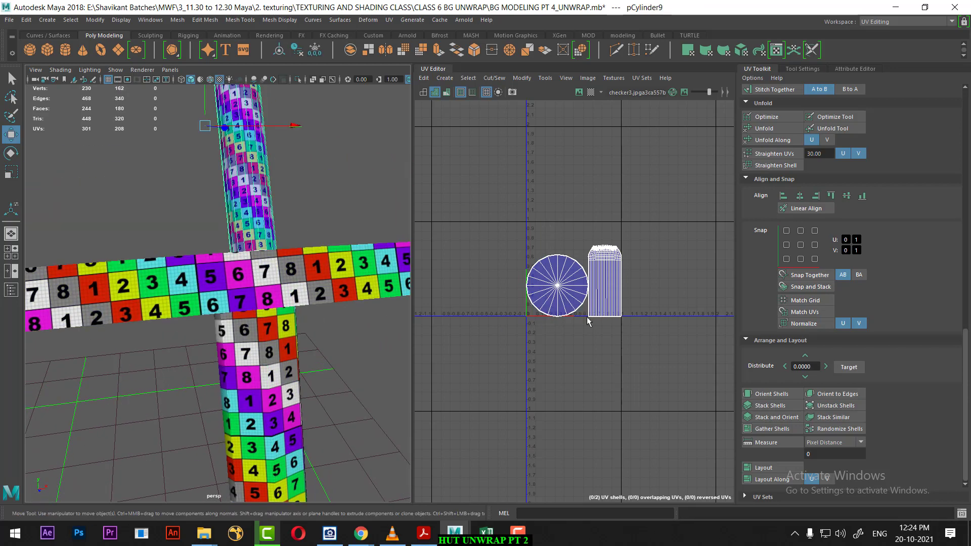
{"action": "key", "text": "f"}
{"action": "right_click_drag", "start_coordinate": [653, 243], "coordinate": [678, 245]}
{"action": "key", "text": "f"}
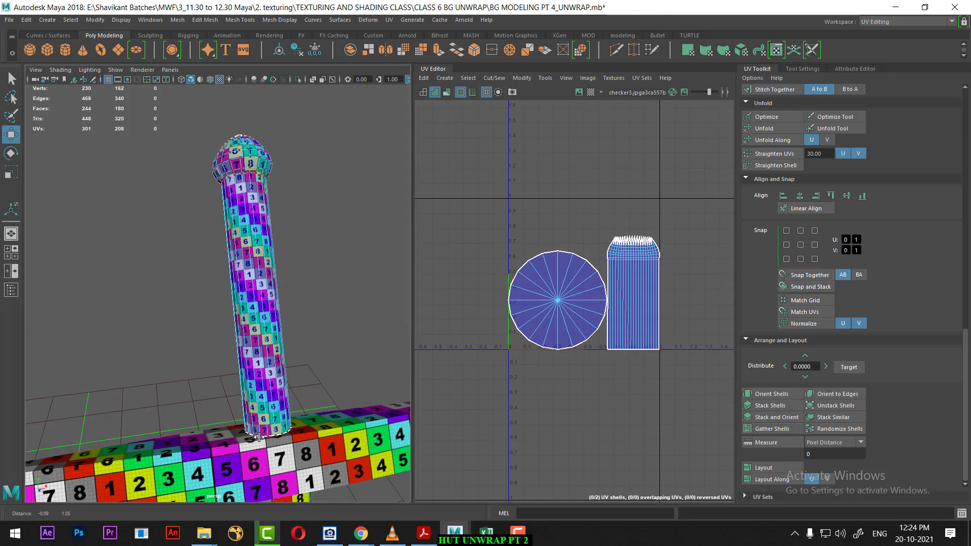
{"action": "scroll", "coordinate": [552, 304], "scroll_direction": "up", "scroll_amount": 2}
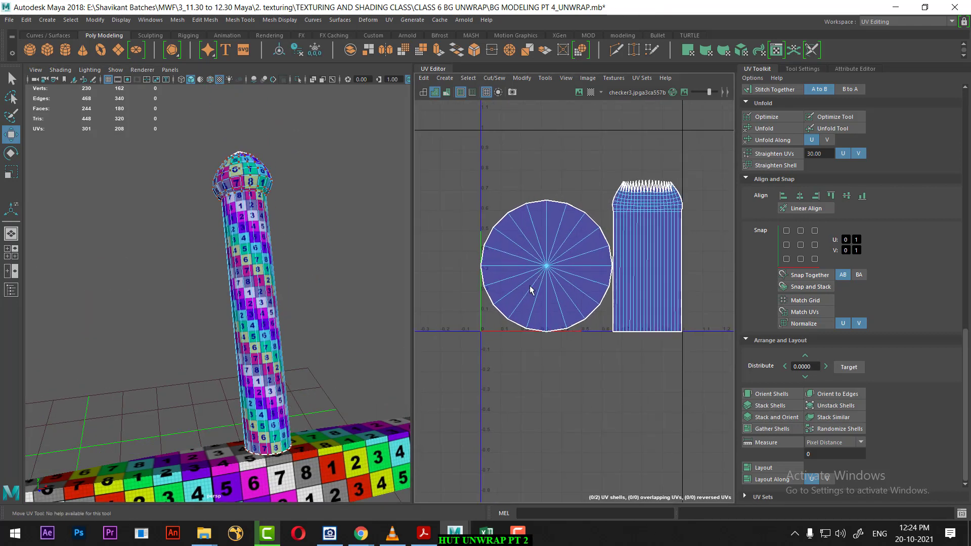
{"action": "left_click_drag", "start_coordinate": [553, 264], "coordinate": [530, 298]}
{"action": "key", "text": "ctrl+z"}
Step: Enable UV Shell selection and pick the grip's round cap shell
{"action": "scroll", "coordinate": [933, 186], "scroll_direction": "up", "scroll_amount": 3}
{"action": "scroll", "coordinate": [933, 212], "scroll_direction": "up", "scroll_amount": 3}
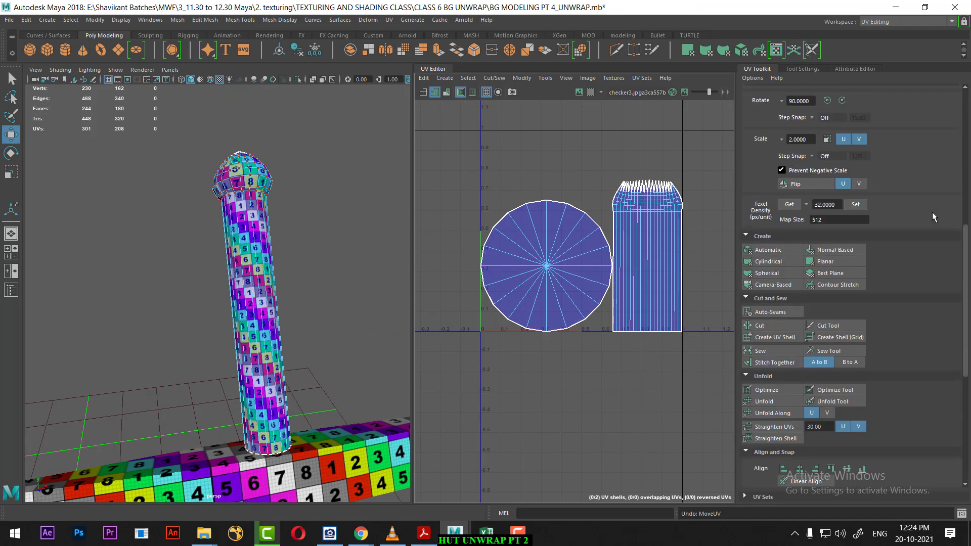
{"action": "scroll", "coordinate": [933, 212], "scroll_direction": "up", "scroll_amount": 3}
{"action": "scroll", "coordinate": [911, 181], "scroll_direction": "up", "scroll_amount": 3}
{"action": "scroll", "coordinate": [912, 181], "scroll_direction": "up", "scroll_amount": 3}
{"action": "left_click", "coordinate": [850, 96]}
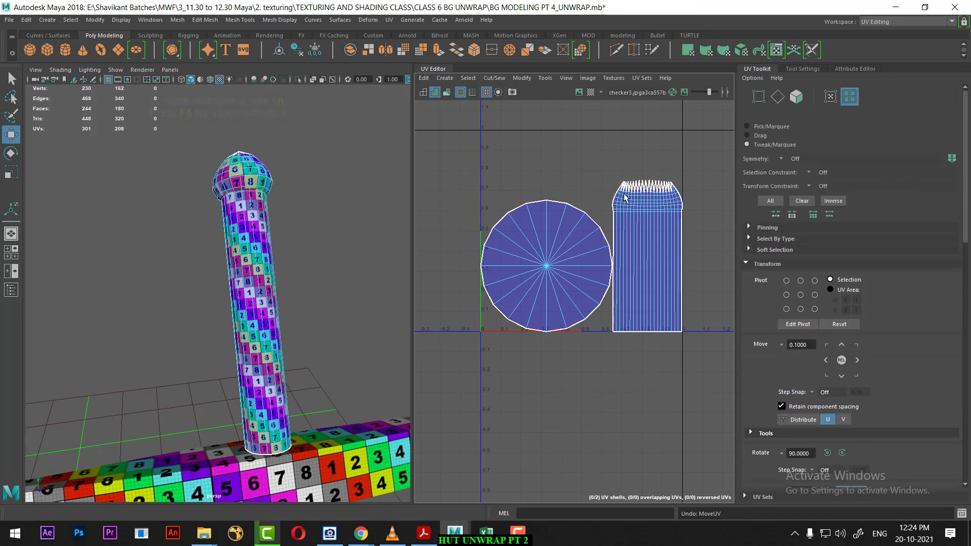
{"action": "left_click", "coordinate": [556, 251]}
Step: Shrink the grip's round cap UV shell and move it down and to the right
{"action": "key", "text": "r"}
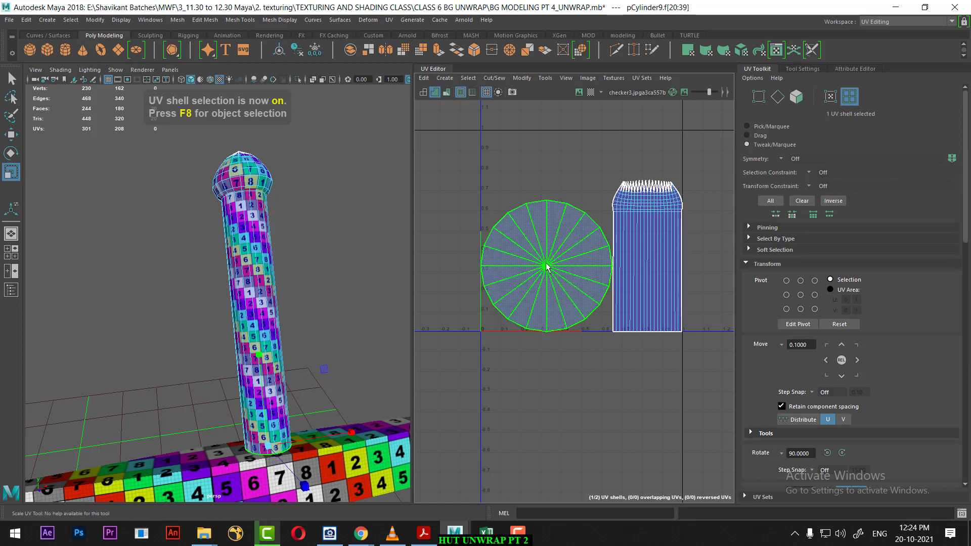
{"action": "left_click_drag", "start_coordinate": [550, 267], "coordinate": [445, 327]}
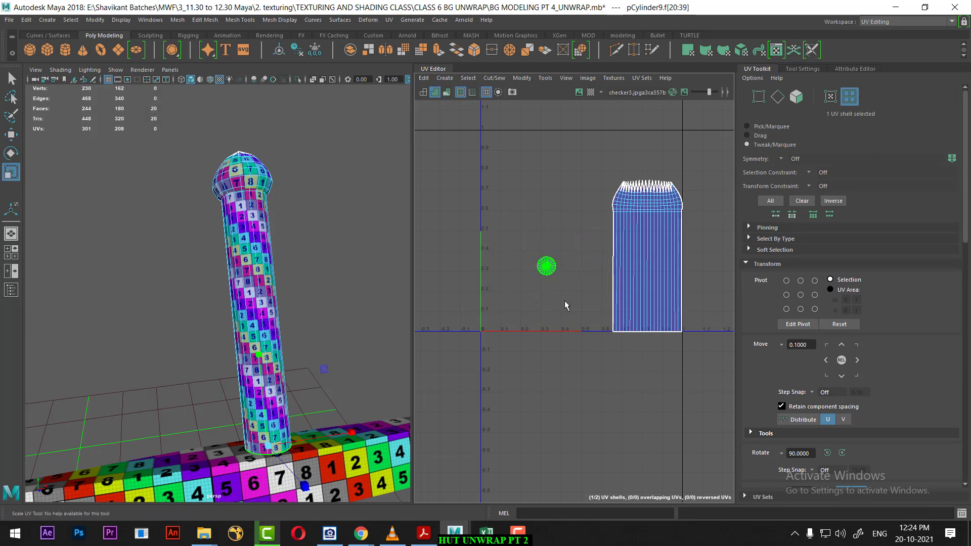
{"action": "scroll", "coordinate": [546, 263], "scroll_direction": "up", "scroll_amount": 3}
{"action": "key", "text": "w"}
{"action": "mouse_move", "coordinate": [573, 280]}
{"action": "left_mouse_down"}
{"action": "mouse_move", "coordinate": [678, 426]}
{"action": "mouse_move", "coordinate": [713, 428]}
{"action": "left_mouse_up"}
{"action": "scroll", "coordinate": [628, 430], "scroll_direction": "up", "scroll_amount": 3}
{"action": "scroll", "coordinate": [628, 430], "scroll_direction": "up", "scroll_amount": 2}
{"action": "scroll", "coordinate": [618, 396], "scroll_direction": "up", "scroll_amount": 1}
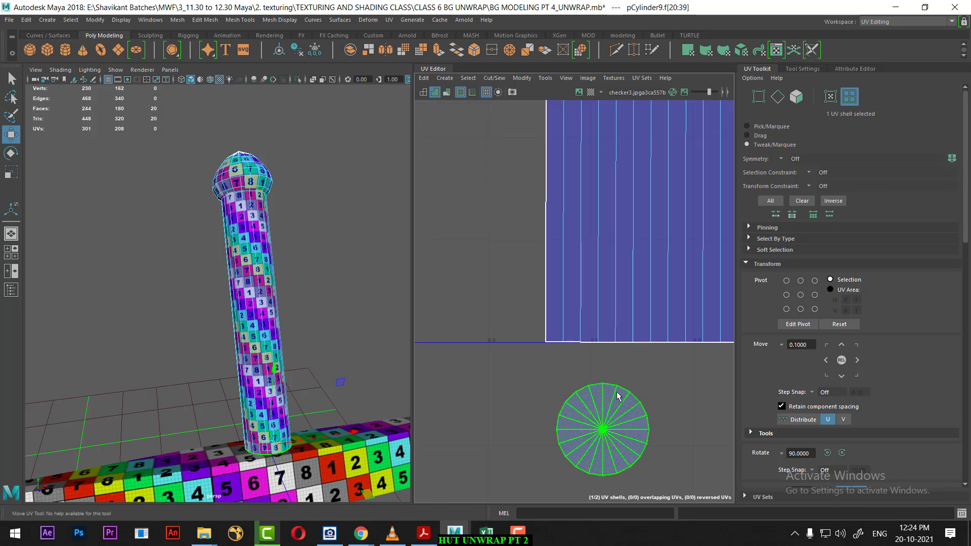
Step: Position the cap shell just below the body shell's bottom edge and enlarge it slightly
{"action": "left_click_drag", "start_coordinate": [616, 389], "coordinate": [612, 351]}
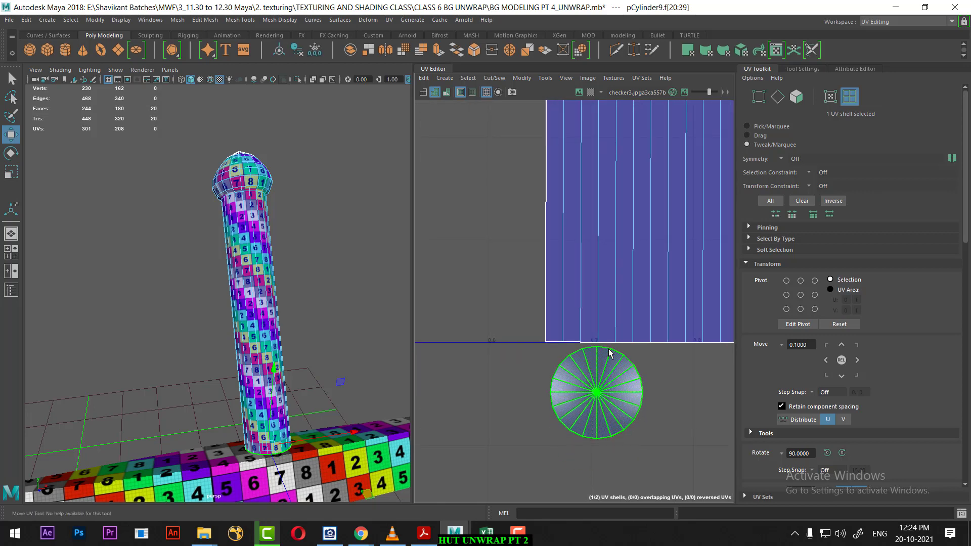
{"action": "scroll", "coordinate": [653, 429], "scroll_direction": "up", "scroll_amount": 3}
{"action": "scroll", "coordinate": [602, 377], "scroll_direction": "up", "scroll_amount": 1}
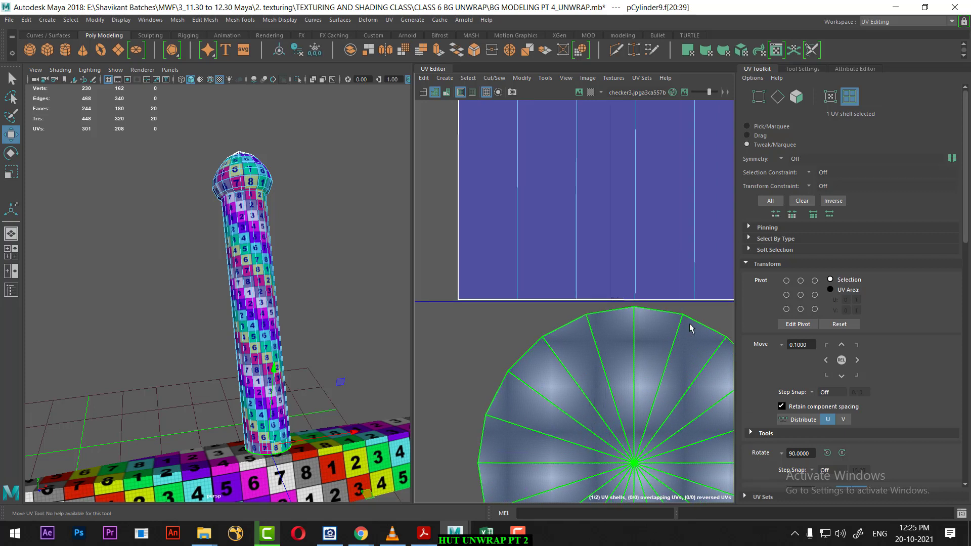
{"action": "left_click_drag", "start_coordinate": [683, 318], "coordinate": [664, 368]}
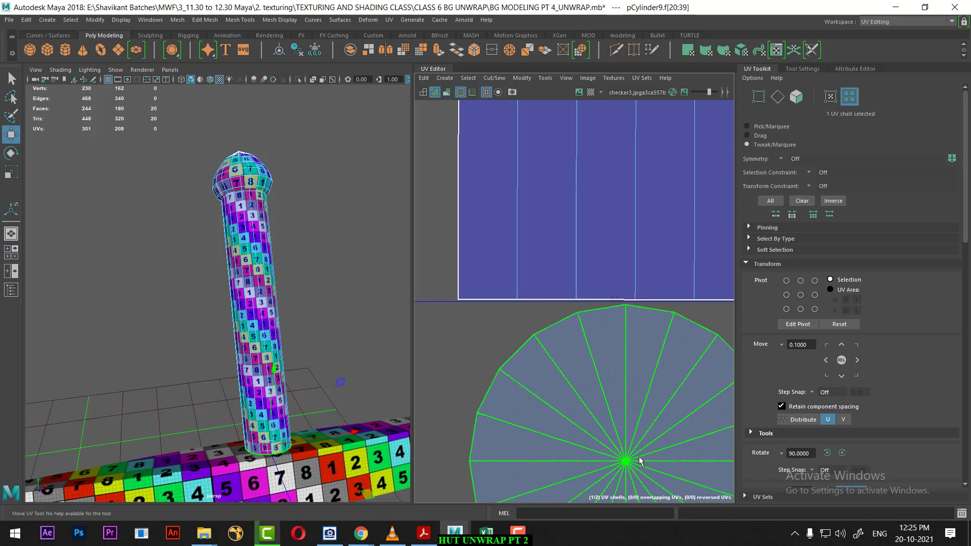
{"action": "key", "text": "r"}
{"action": "left_click_drag", "start_coordinate": [629, 461], "coordinate": [632, 462]}
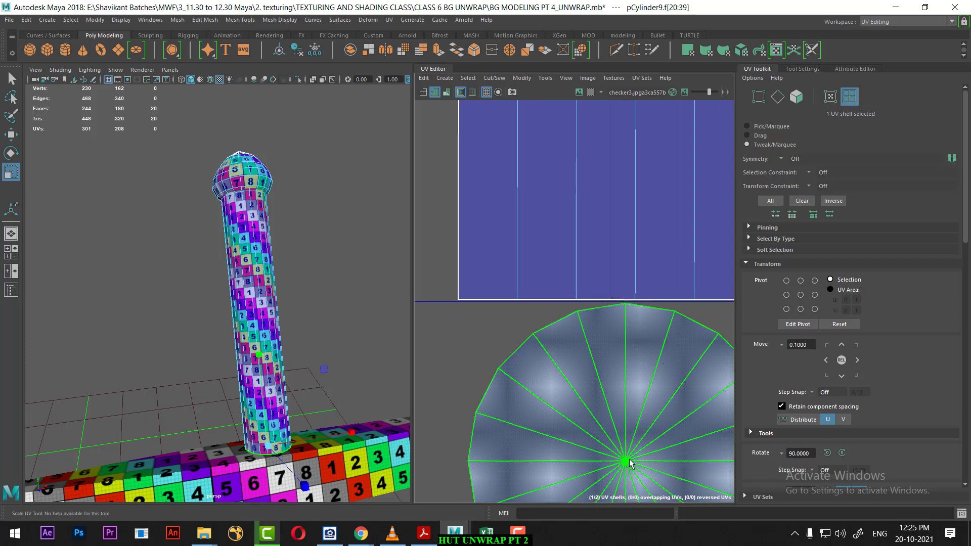
Step: Sew the cap onto the body along their joining edge and select the joined grip shell
{"action": "right_click_drag", "start_coordinate": [603, 338], "coordinate": [602, 194]}
{"action": "left_click", "coordinate": [608, 331]}
{"action": "scroll", "coordinate": [526, 221], "scroll_direction": "down", "scroll_amount": 4}
{"action": "scroll", "coordinate": [563, 274], "scroll_direction": "down", "scroll_amount": 2}
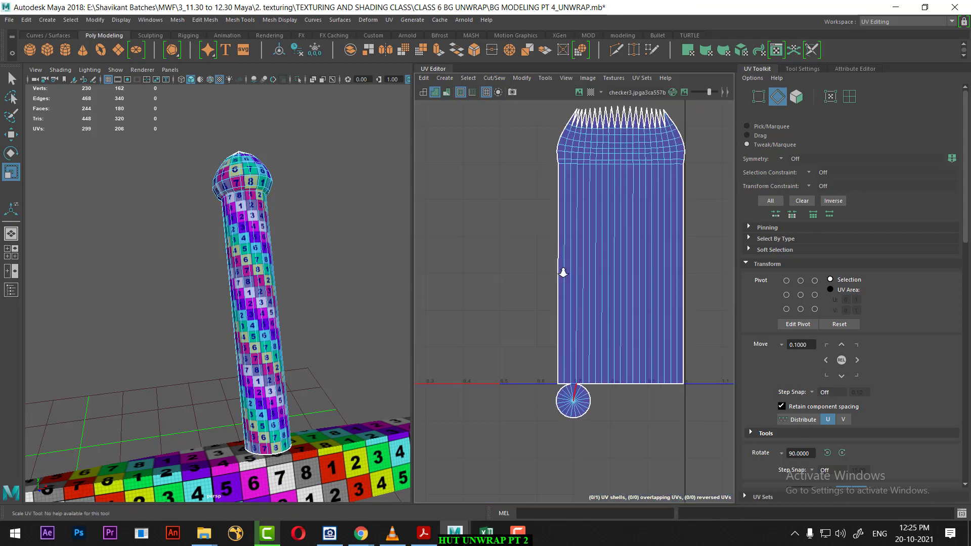
{"action": "scroll", "coordinate": [563, 273], "scroll_direction": "down", "scroll_amount": 2}
{"action": "right_click_drag", "start_coordinate": [627, 303], "coordinate": [652, 284]}
{"action": "left_click", "coordinate": [630, 303]}
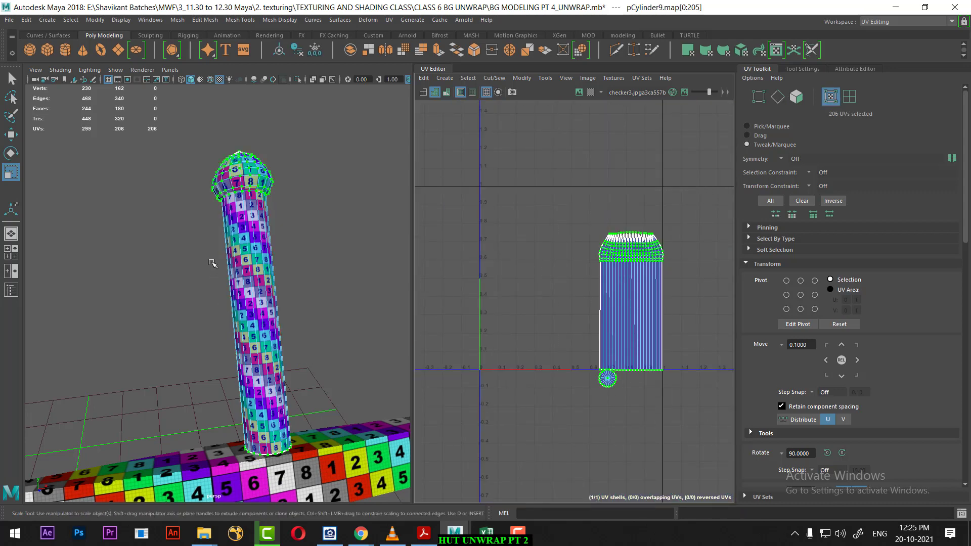
Step: Select the crossguard piece and orbit toward it to compare its UVs
{"action": "right_click_drag", "start_coordinate": [237, 246], "coordinate": [294, 205]}
{"action": "left_click", "coordinate": [321, 463]}
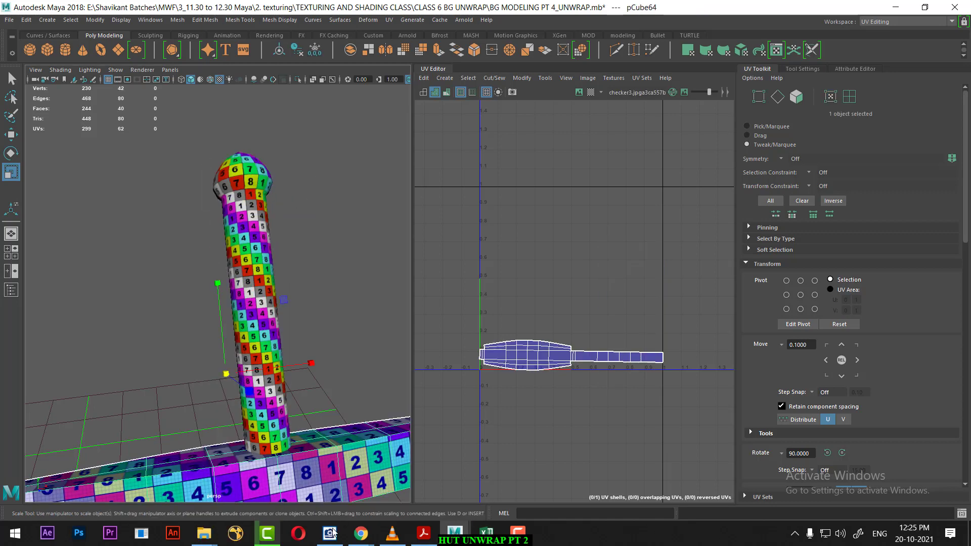
{"action": "left_click_drag", "start_coordinate": [300, 443], "coordinate": [313, 253], "text": "alt"}
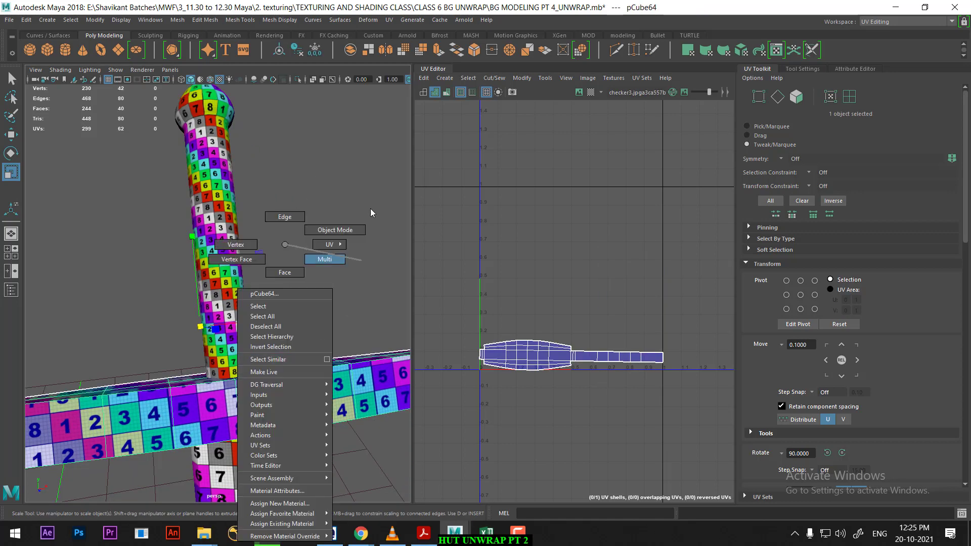
{"action": "right_click_drag", "start_coordinate": [314, 253], "coordinate": [354, 217]}
{"action": "left_click", "coordinate": [305, 396]}
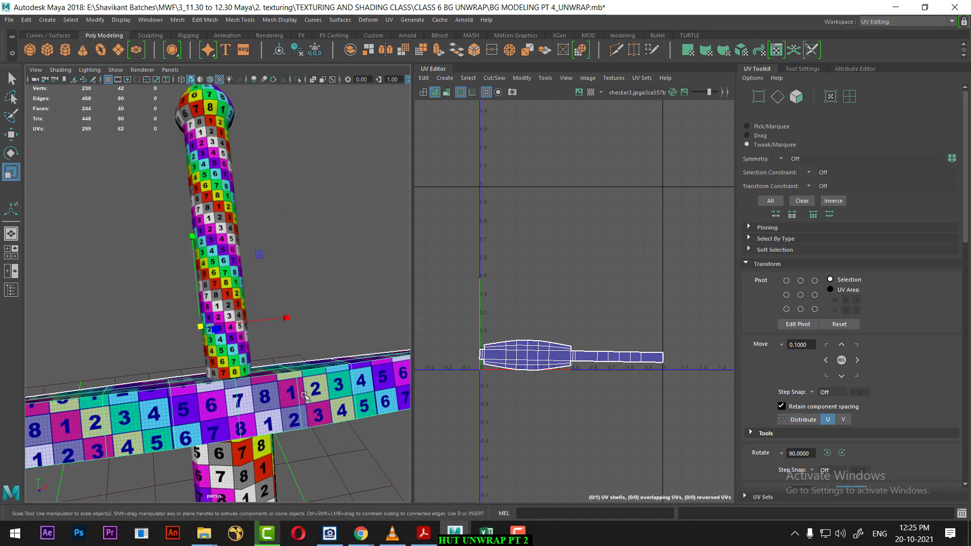
Step: Convert the grip's UVs to its whole shell and scale it down to match the crossguard's checker size
{"action": "left_click", "coordinate": [229, 265], "text": "shift"}
{"action": "right_click_drag", "start_coordinate": [625, 327], "coordinate": [653, 327]}
{"action": "left_click_drag", "start_coordinate": [592, 225], "coordinate": [670, 262]}
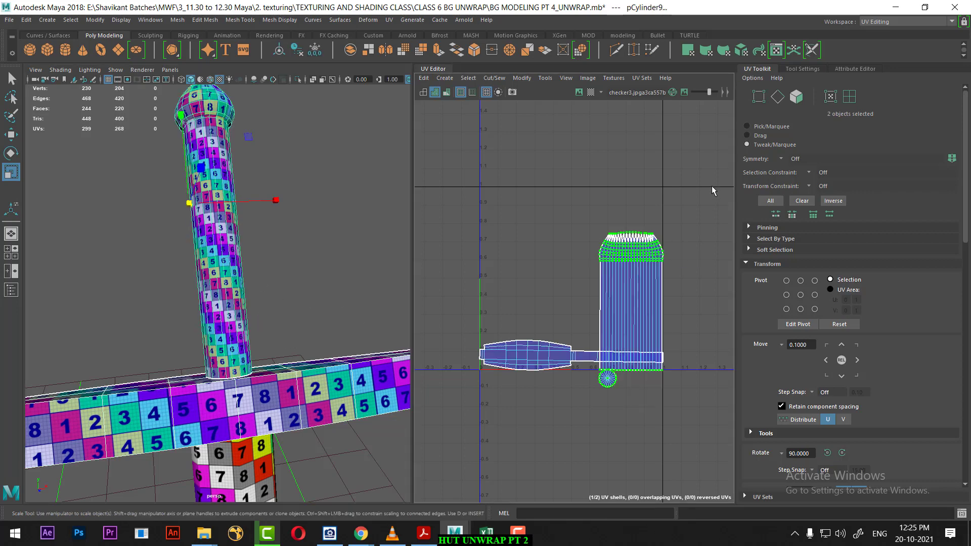
{"action": "right_click", "coordinate": [573, 266], "text": "ctrl"}
{"action": "left_click", "coordinate": [619, 278]}
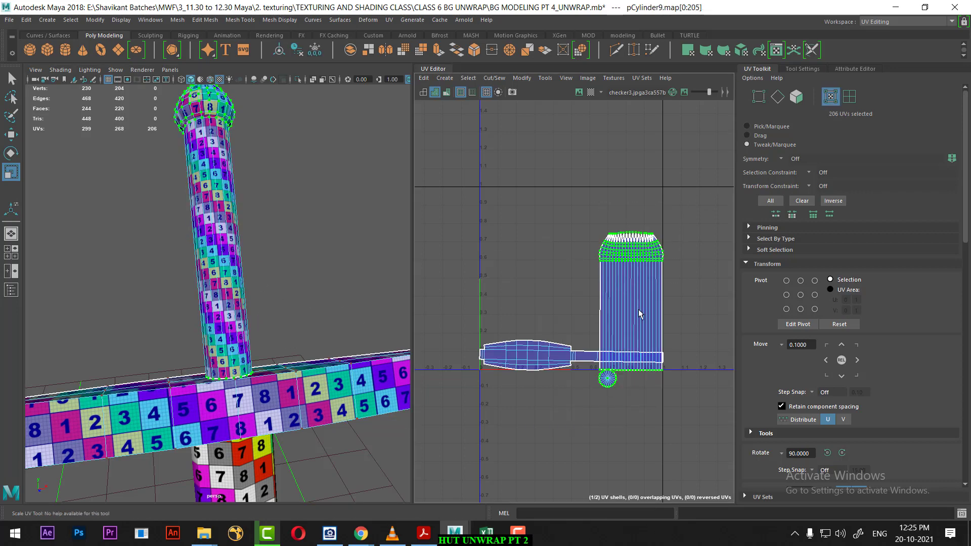
{"action": "left_click_drag", "start_coordinate": [608, 382], "coordinate": [546, 396]}
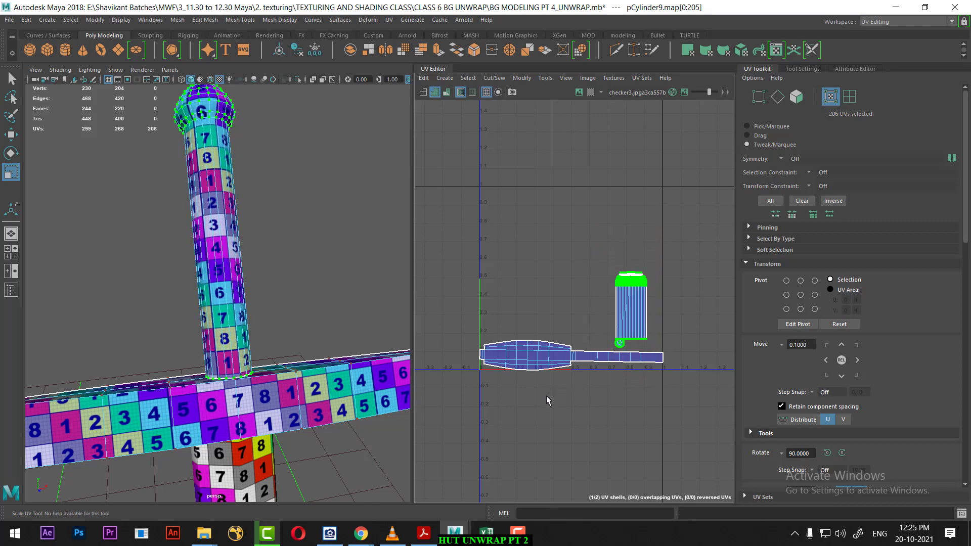
{"action": "left_click_drag", "start_coordinate": [219, 398], "coordinate": [360, 360], "text": "alt"}
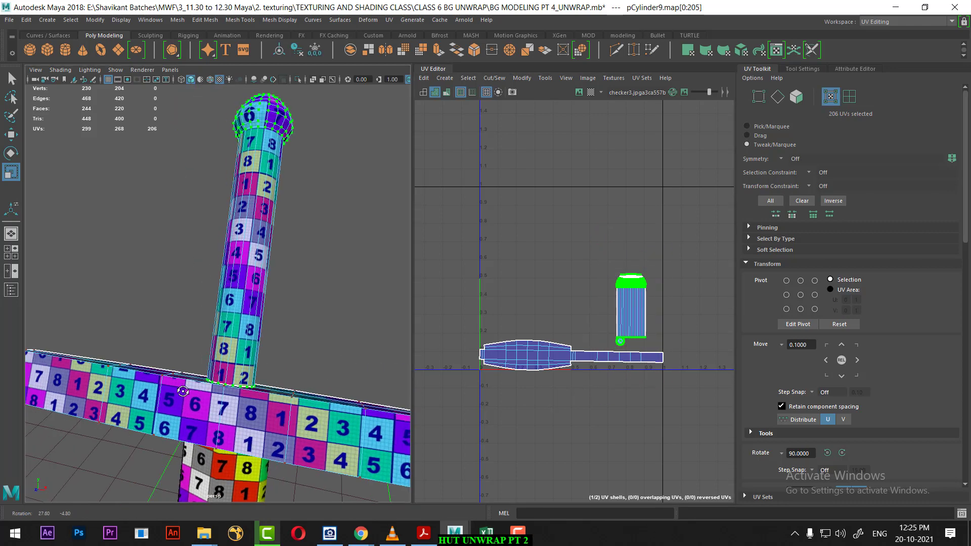
{"action": "right_click_drag", "start_coordinate": [354, 429], "coordinate": [245, 397], "text": "alt"}
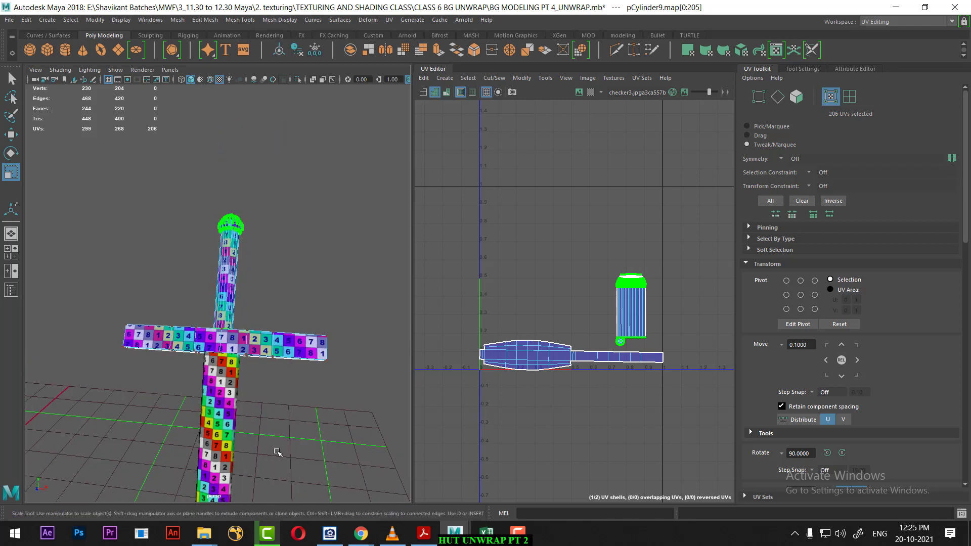
{"action": "left_click_drag", "start_coordinate": [262, 386], "coordinate": [225, 259], "text": "alt"}
{"action": "right_click_drag", "start_coordinate": [243, 225], "coordinate": [324, 192]}
Step: Select the three sword parts and combine them into one mesh
{"action": "left_click", "coordinate": [263, 377]}
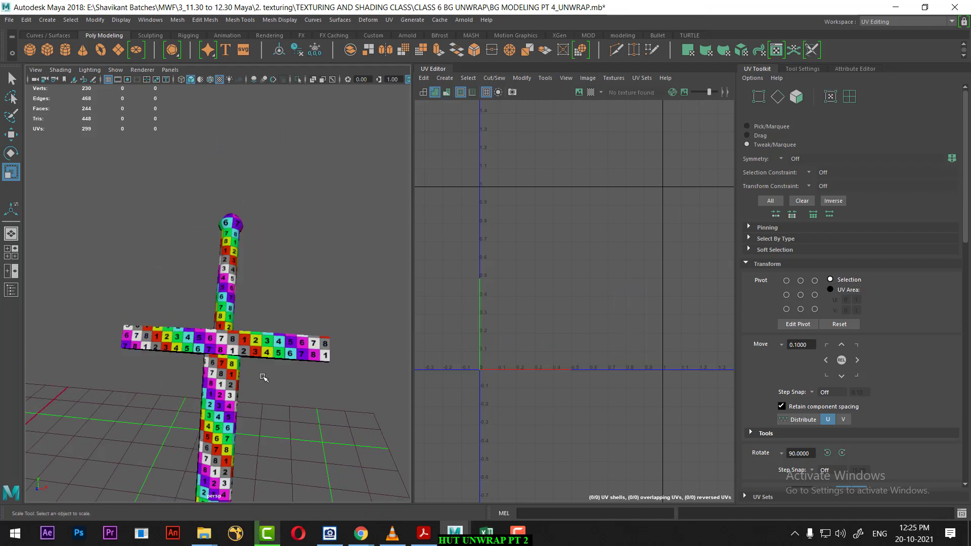
{"action": "scroll", "coordinate": [263, 377], "scroll_direction": "down", "scroll_amount": 3}
{"action": "mouse_move", "coordinate": [264, 235]}
{"action": "left_mouse_down"}
{"action": "mouse_move", "coordinate": [191, 361]}
{"action": "mouse_move", "coordinate": [192, 416]}
{"action": "left_mouse_up"}
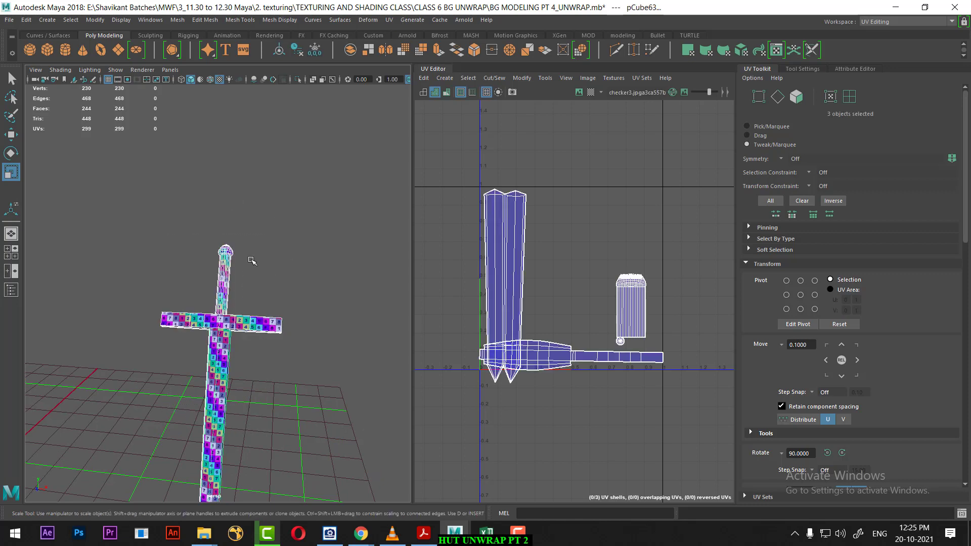
{"action": "right_click_drag", "start_coordinate": [251, 260], "coordinate": [242, 445], "text": "shift"}
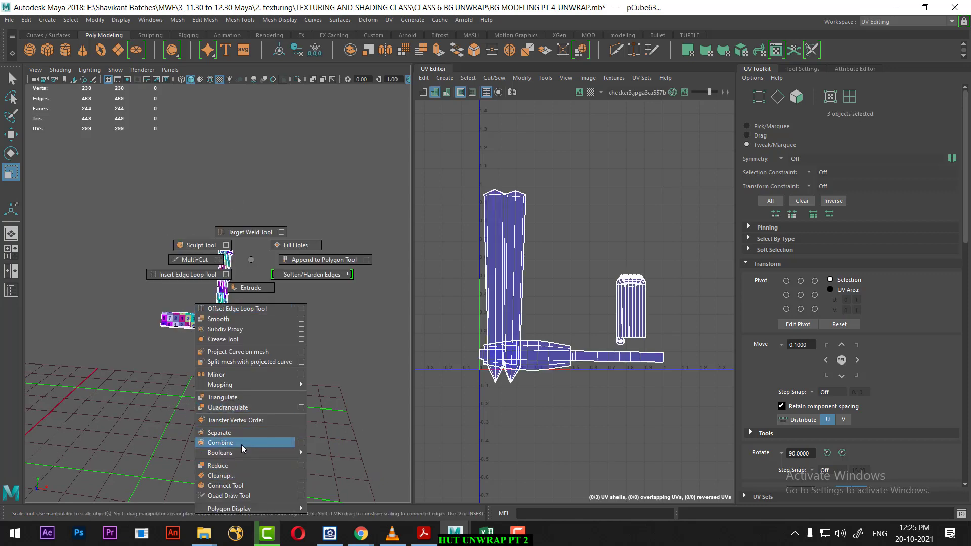
{"action": "right_click_drag", "start_coordinate": [567, 312], "coordinate": [630, 312]}
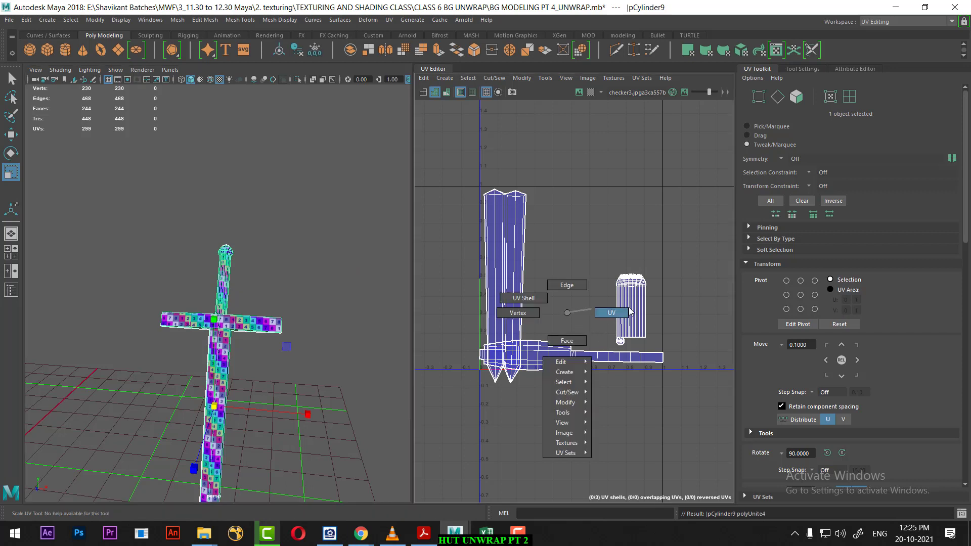
Step: Select every UV of the combined sword and lay out all shells inside the 0–1 tile
{"action": "scroll", "coordinate": [663, 308], "scroll_direction": "down", "scroll_amount": 2}
{"action": "left_click_drag", "start_coordinate": [478, 178], "coordinate": [696, 442]}
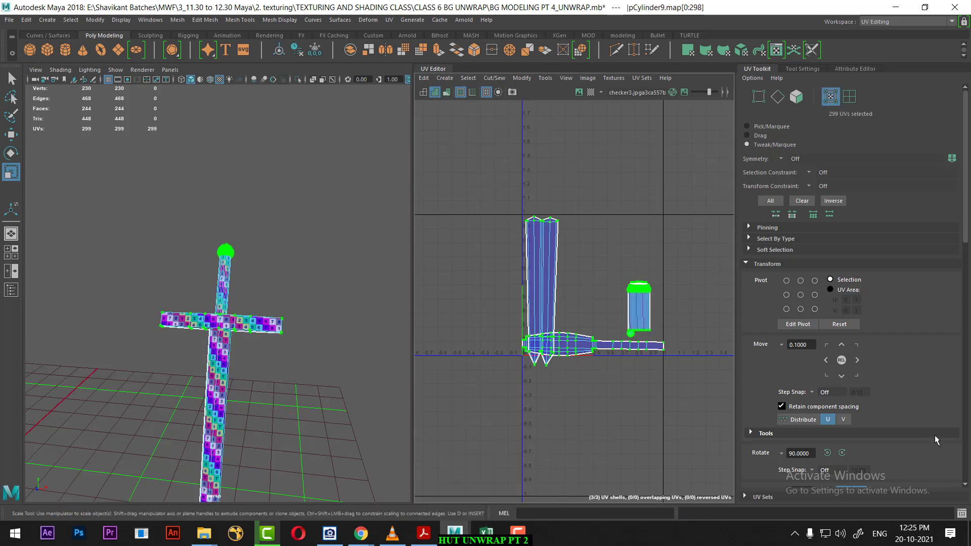
{"action": "scroll", "coordinate": [936, 440], "scroll_direction": "down", "scroll_amount": 3}
{"action": "scroll", "coordinate": [860, 354], "scroll_direction": "down", "scroll_amount": 2}
{"action": "scroll", "coordinate": [777, 461], "scroll_direction": "down", "scroll_amount": 2}
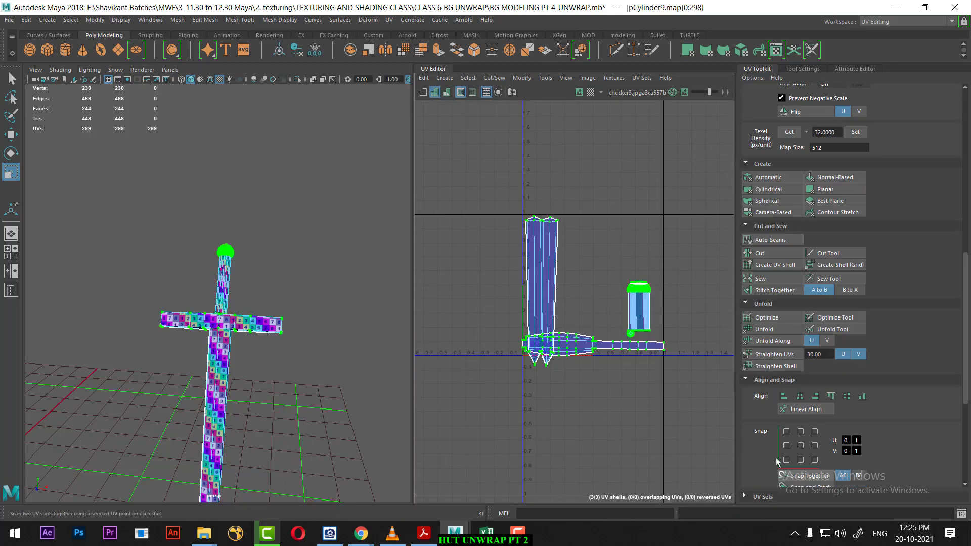
{"action": "scroll", "coordinate": [776, 463], "scroll_direction": "down", "scroll_amount": 2}
{"action": "scroll", "coordinate": [776, 465], "scroll_direction": "down", "scroll_amount": 2}
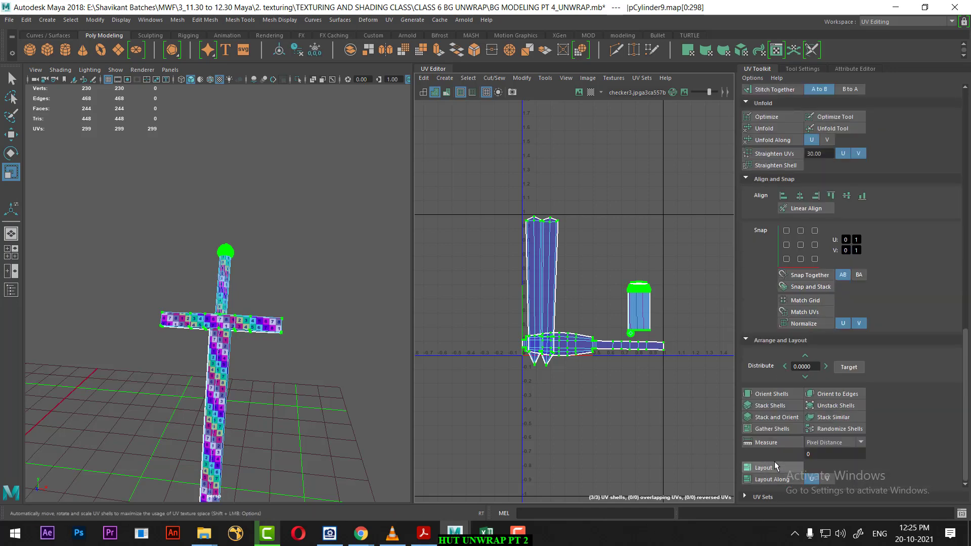
{"action": "left_click", "coordinate": [774, 466]}
{"action": "mouse_move", "coordinate": [304, 384]}
{"action": "left_mouse_down", "text": "alt"}
{"action": "mouse_move", "coordinate": [276, 380]}
{"action": "mouse_move", "coordinate": [291, 355]}
{"action": "left_mouse_up", "text": "alt"}
{"action": "right_click_drag", "start_coordinate": [217, 258], "coordinate": [312, 221]}
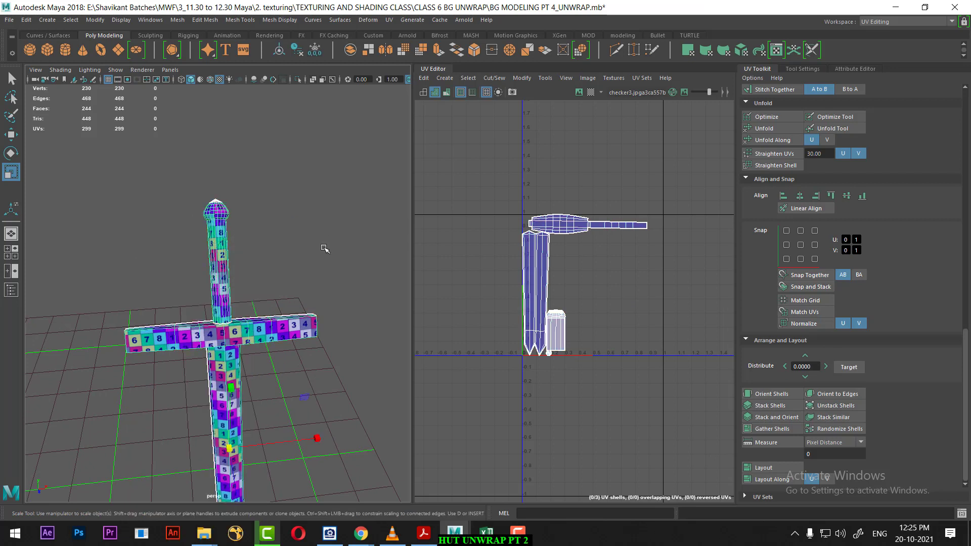
Step: Select the crossguard's UV shell and move it down to the bottom row
{"action": "scroll", "coordinate": [560, 262], "scroll_direction": "up", "scroll_amount": 3}
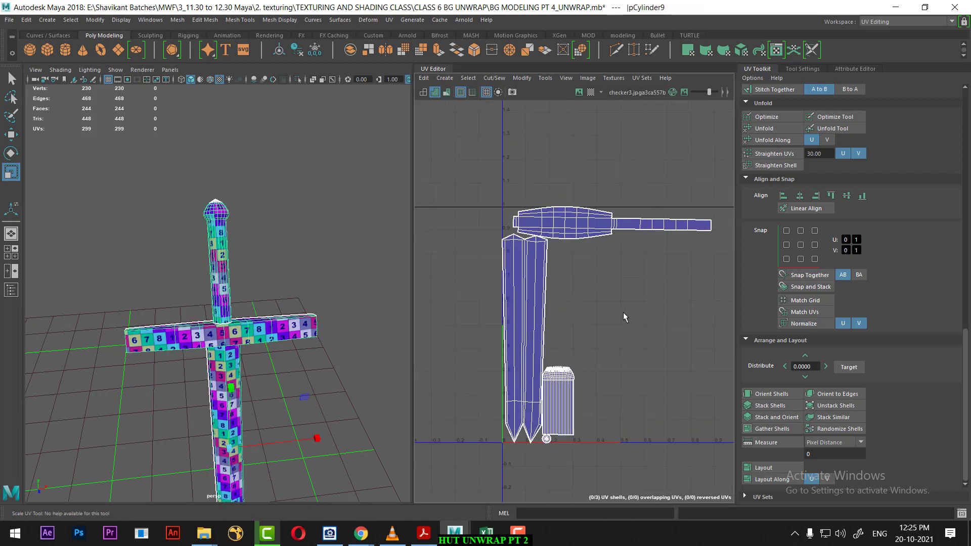
{"action": "left_click_drag", "start_coordinate": [684, 184], "coordinate": [609, 231]}
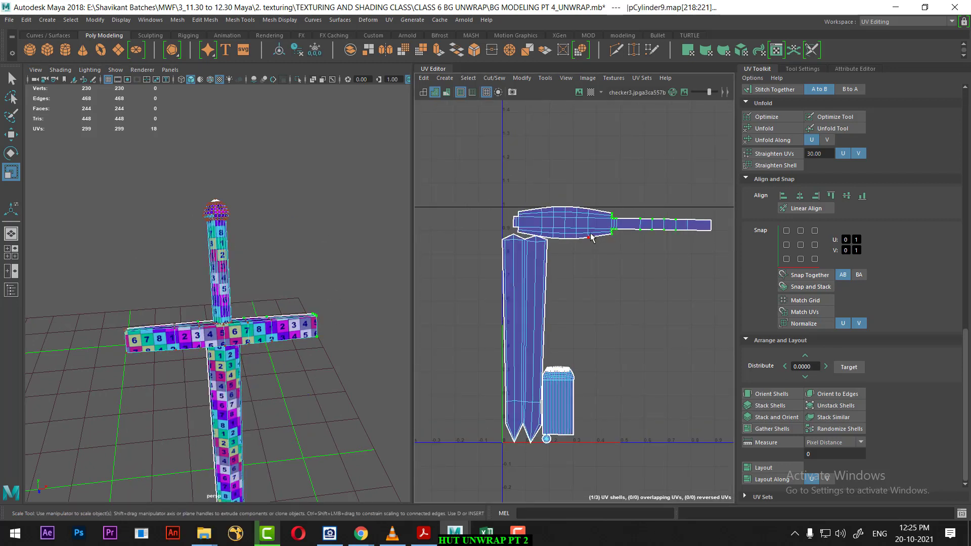
{"action": "right_click_drag", "start_coordinate": [637, 271], "coordinate": [586, 245]}
{"action": "key", "text": "w"}
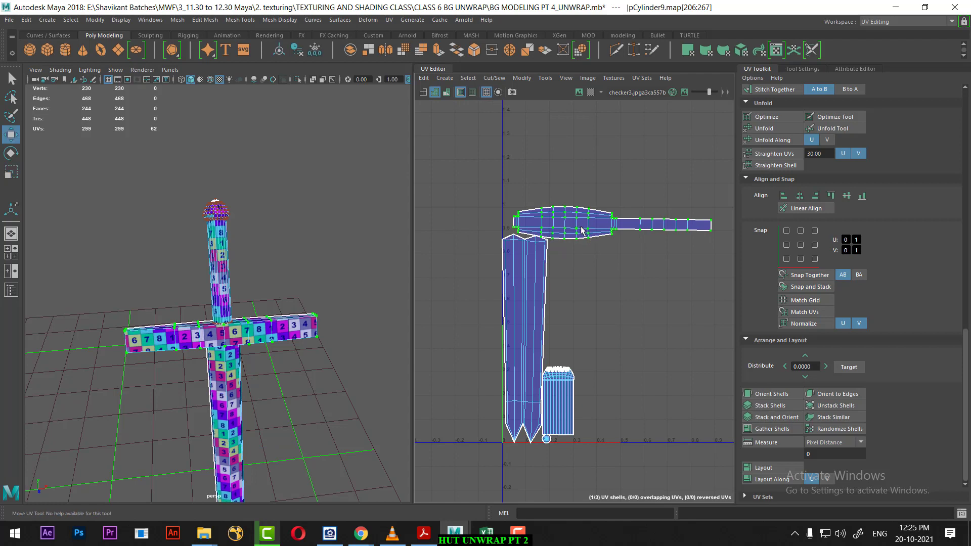
{"action": "mouse_move", "coordinate": [583, 232]}
{"action": "left_mouse_down"}
{"action": "mouse_move", "coordinate": [660, 438]}
{"action": "mouse_move", "coordinate": [651, 438]}
{"action": "left_mouse_up"}
{"action": "middle_click_drag", "start_coordinate": [660, 395], "coordinate": [572, 324], "text": "alt"}
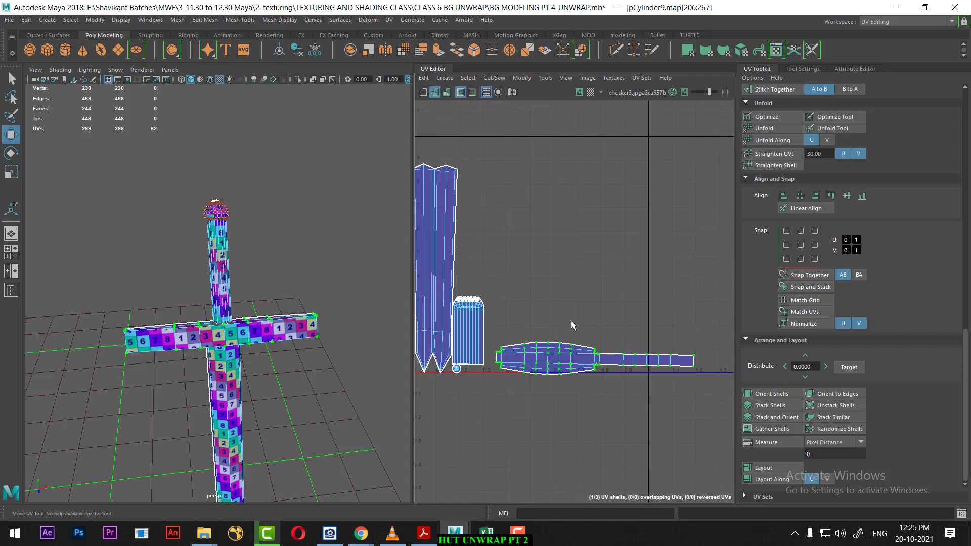
Step: Nudge the crossguard shell slightly left, deselect it and zoom in close
{"action": "scroll", "coordinate": [569, 359], "scroll_direction": "up", "scroll_amount": 1}
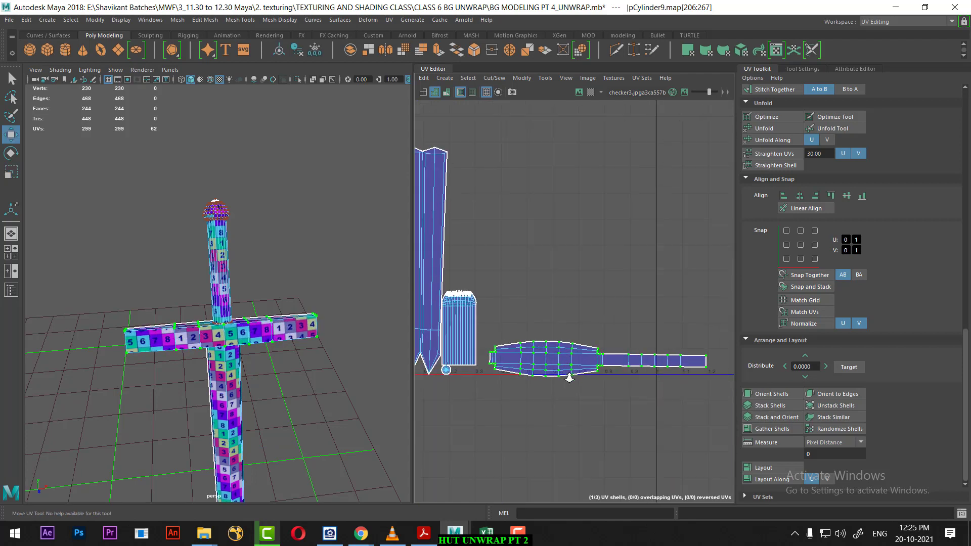
{"action": "left_click_drag", "start_coordinate": [573, 368], "coordinate": [563, 365]}
{"action": "scroll", "coordinate": [566, 328], "scroll_direction": "up", "scroll_amount": 1}
{"action": "scroll", "coordinate": [581, 336], "scroll_direction": "up", "scroll_amount": 1}
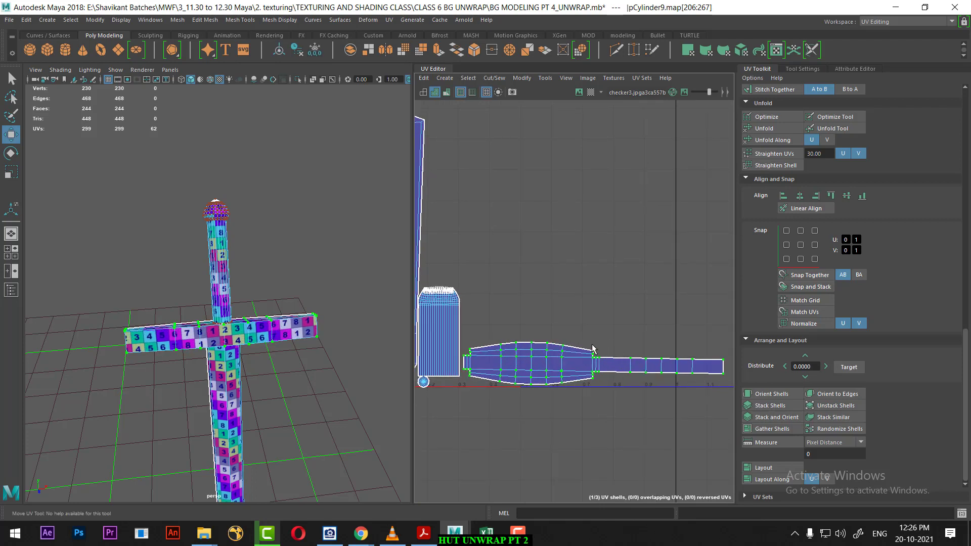
{"action": "left_click", "coordinate": [572, 225]}
{"action": "scroll", "coordinate": [557, 324], "scroll_direction": "up", "scroll_amount": 3}
{"action": "middle_click_drag", "start_coordinate": [652, 428], "coordinate": [653, 332], "text": "alt"}
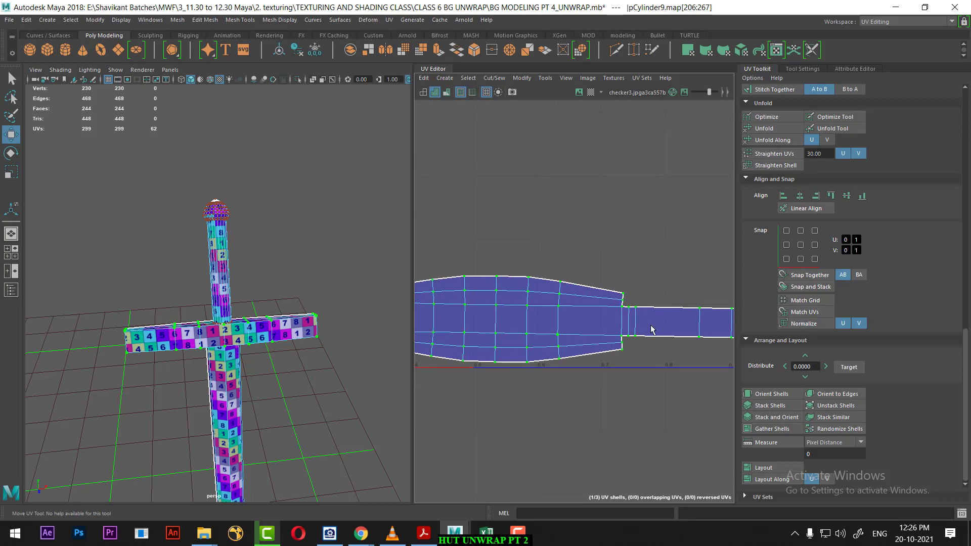
Step: Cut the crossguard shell at its narrow end and orient it level to its top border edges
{"action": "right_click_drag", "start_coordinate": [613, 310], "coordinate": [613, 283]}
{"action": "left_click", "coordinate": [613, 302]}
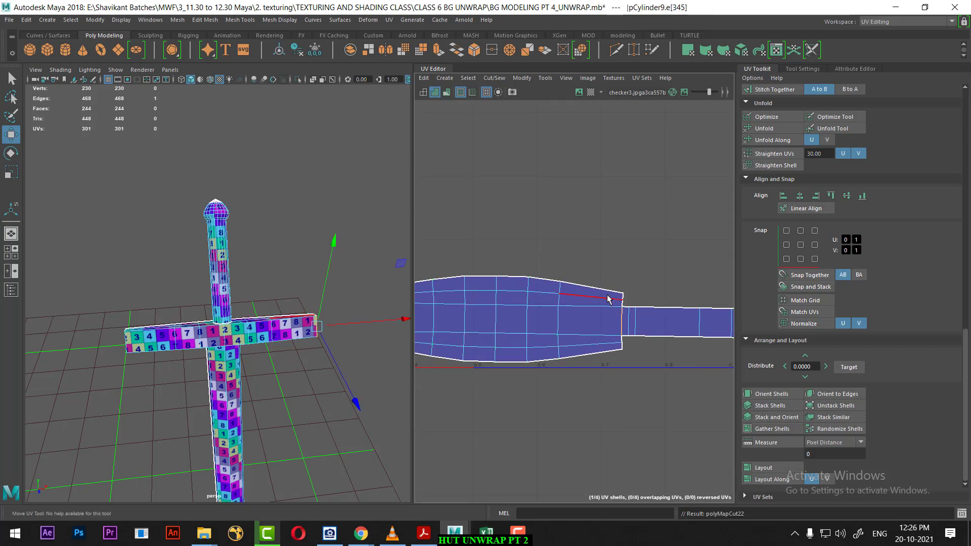
{"action": "middle_click_drag", "start_coordinate": [598, 281], "coordinate": [635, 295], "text": "alt"}
{"action": "left_click", "coordinate": [634, 301]}
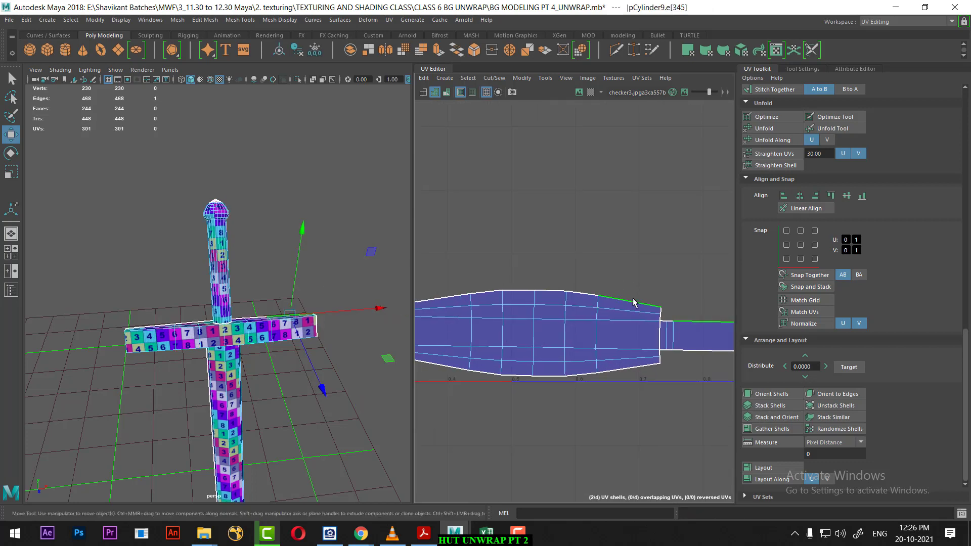
{"action": "middle_click_drag", "start_coordinate": [578, 327], "coordinate": [636, 341], "text": "alt"}
{"action": "left_click_drag", "start_coordinate": [499, 276], "coordinate": [658, 318]}
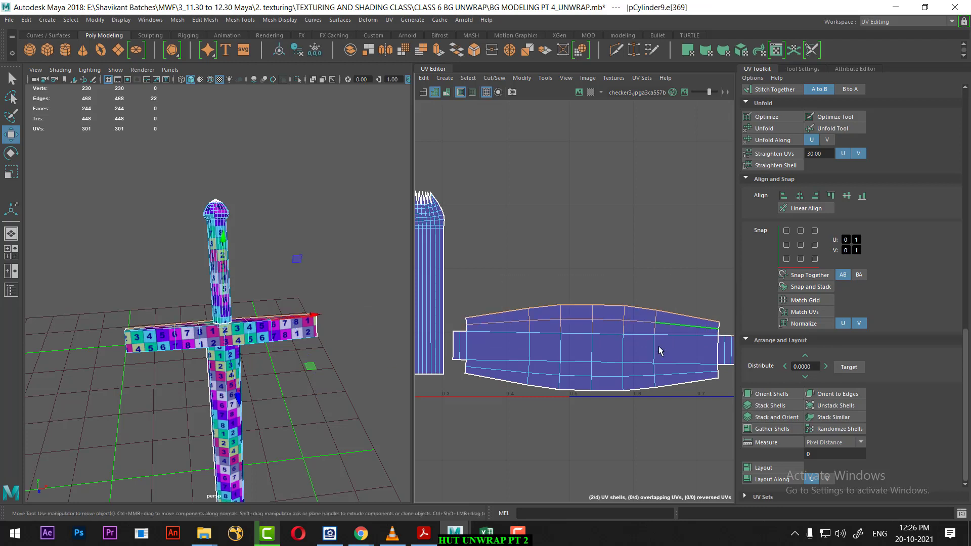
{"action": "right_click_drag", "start_coordinate": [642, 357], "coordinate": [590, 265], "text": "shift"}
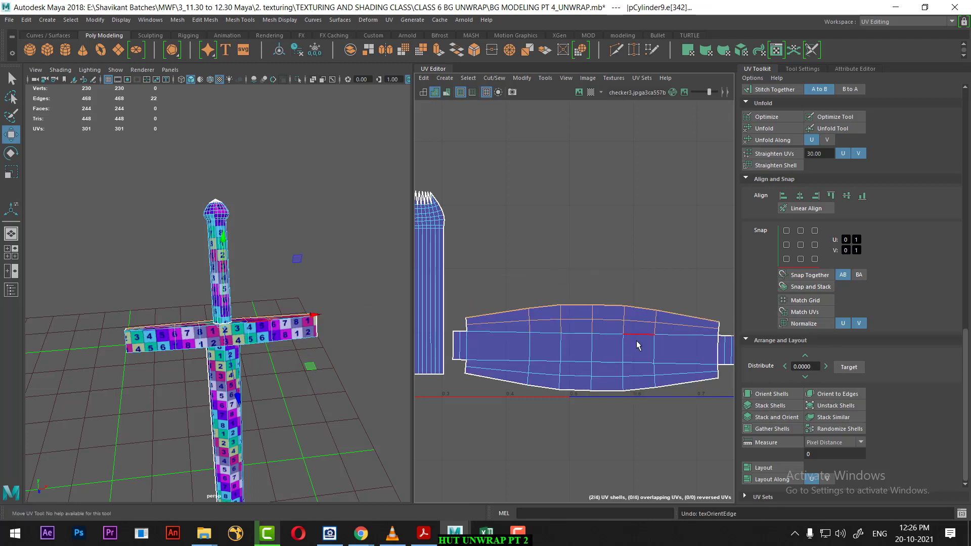
{"action": "right_click_drag", "start_coordinate": [636, 343], "coordinate": [640, 273]}
Step: Select the split strip's bottom border edge loop
{"action": "double_click", "coordinate": [678, 313]}
{"action": "scroll", "coordinate": [678, 314], "scroll_direction": "down", "scroll_amount": 3}
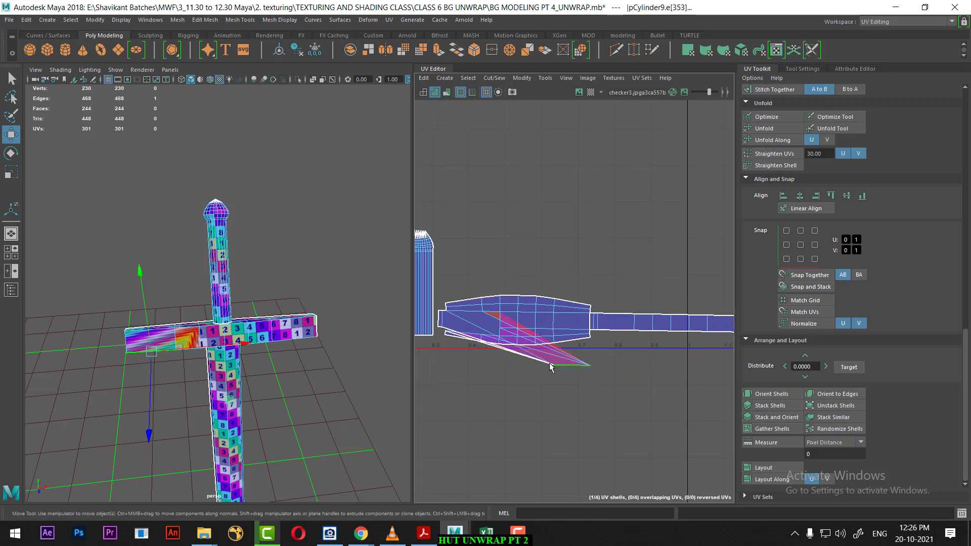
{"action": "left_click", "coordinate": [577, 372]}
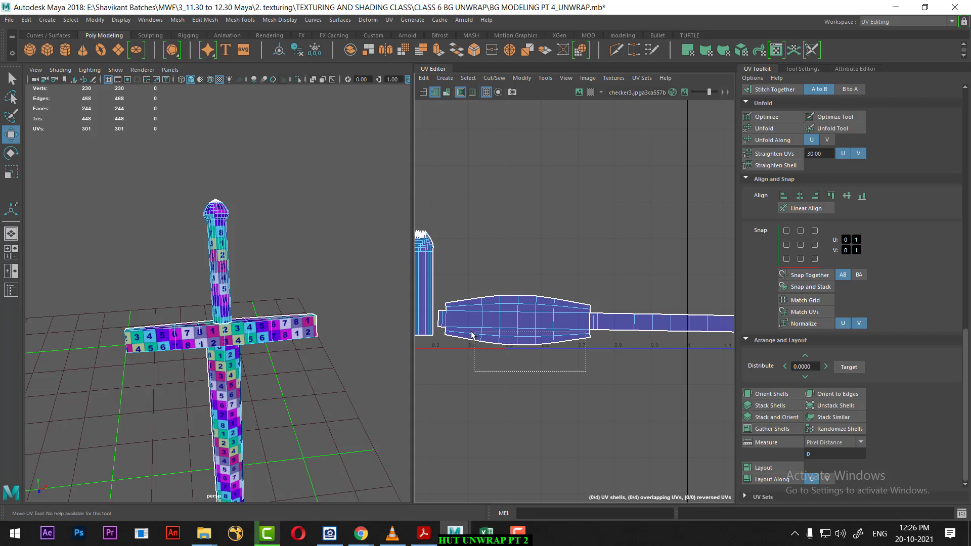
{"action": "double_click", "coordinate": [559, 342]}
{"action": "scroll", "coordinate": [893, 307], "scroll_direction": "up", "scroll_amount": 3}
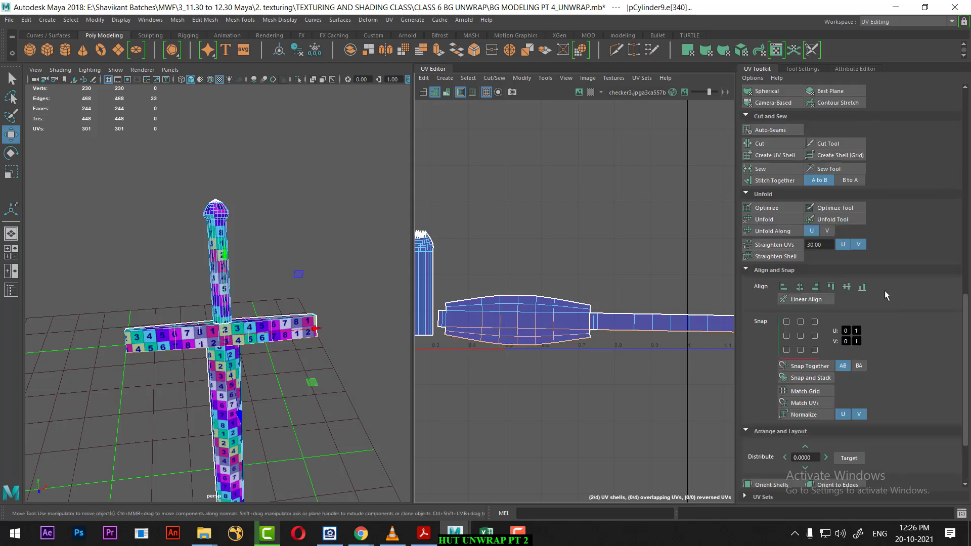
Step: Stitch the strip onto the crossguard shell, then cut the shell at its right end edge
{"action": "left_click", "coordinate": [788, 181]}
{"action": "scroll", "coordinate": [591, 342], "scroll_direction": "up", "scroll_amount": 1}
{"action": "middle_click_drag", "start_coordinate": [592, 341], "coordinate": [642, 318], "text": "alt"}
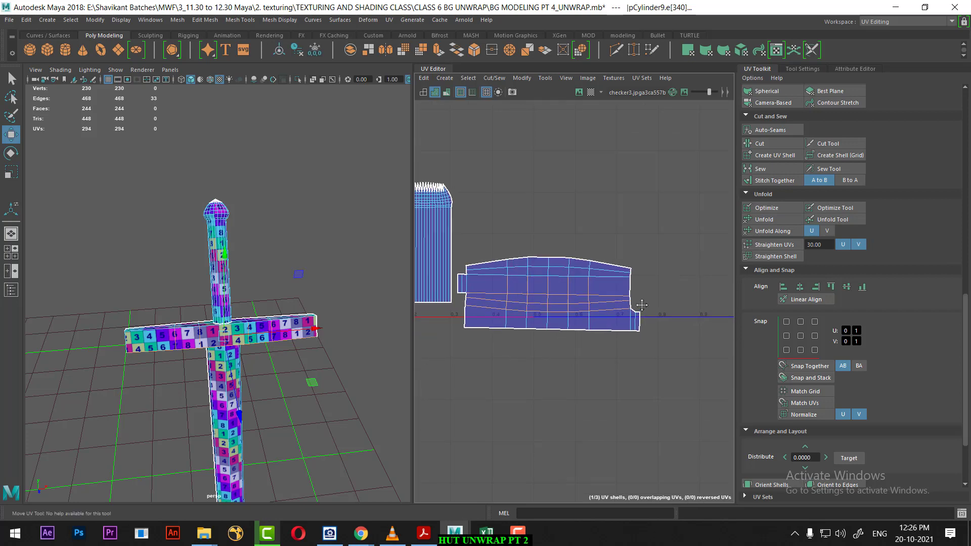
{"action": "scroll", "coordinate": [642, 317], "scroll_direction": "up", "scroll_amount": 1}
{"action": "left_click", "coordinate": [642, 314]}
{"action": "key", "text": "w"}
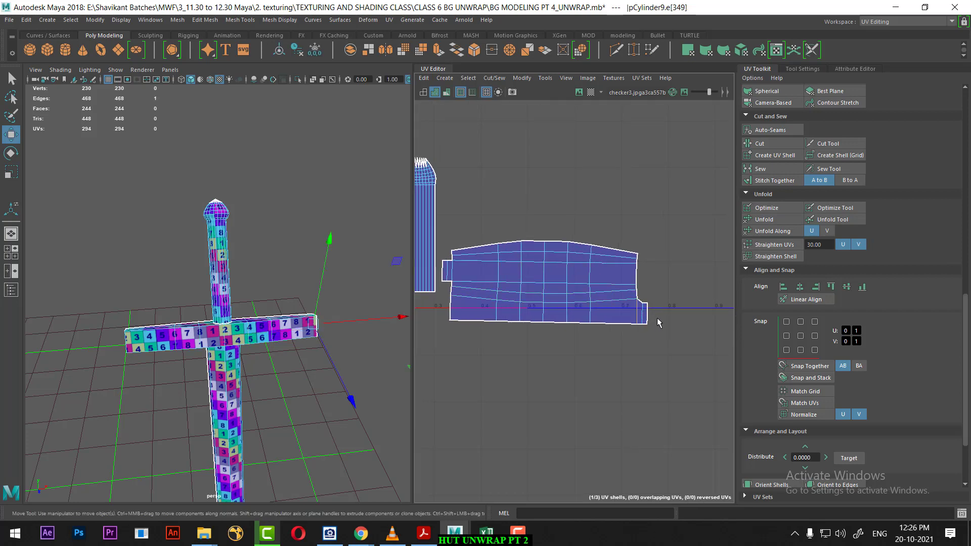
{"action": "right_click_drag", "start_coordinate": [681, 257], "coordinate": [681, 233], "text": "shift"}
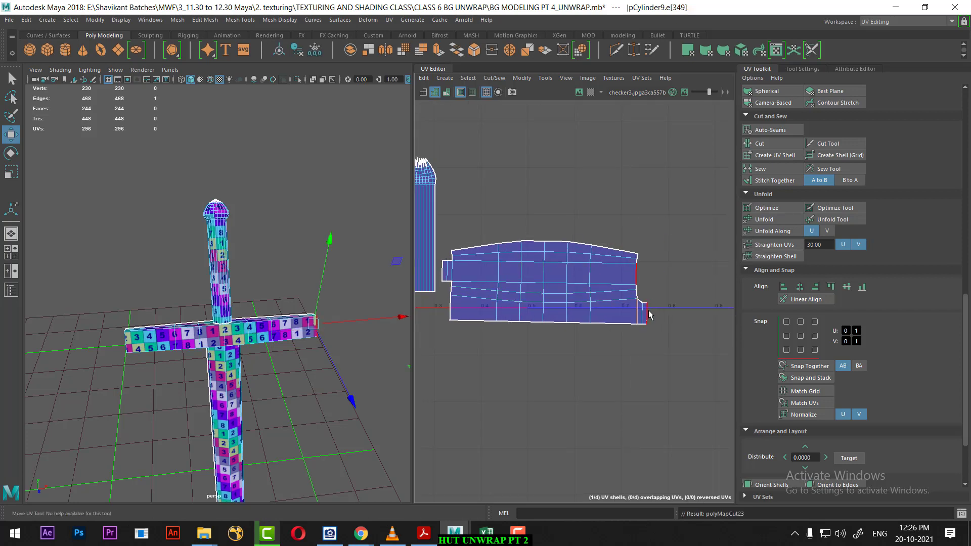
Step: Move and sew the small end piece onto the main shell, then straighten the shell into a rectangle
{"action": "left_click", "coordinate": [650, 313]}
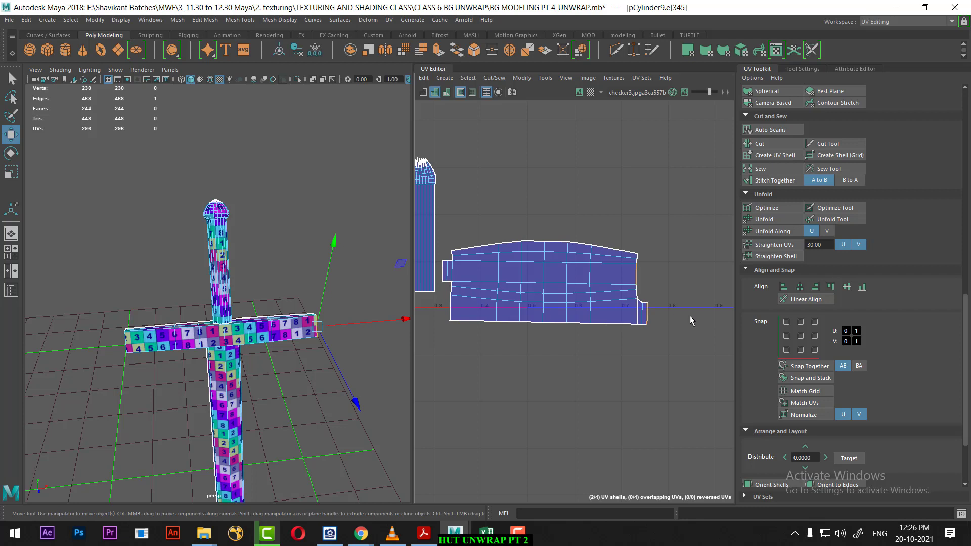
{"action": "left_click", "coordinate": [445, 273]}
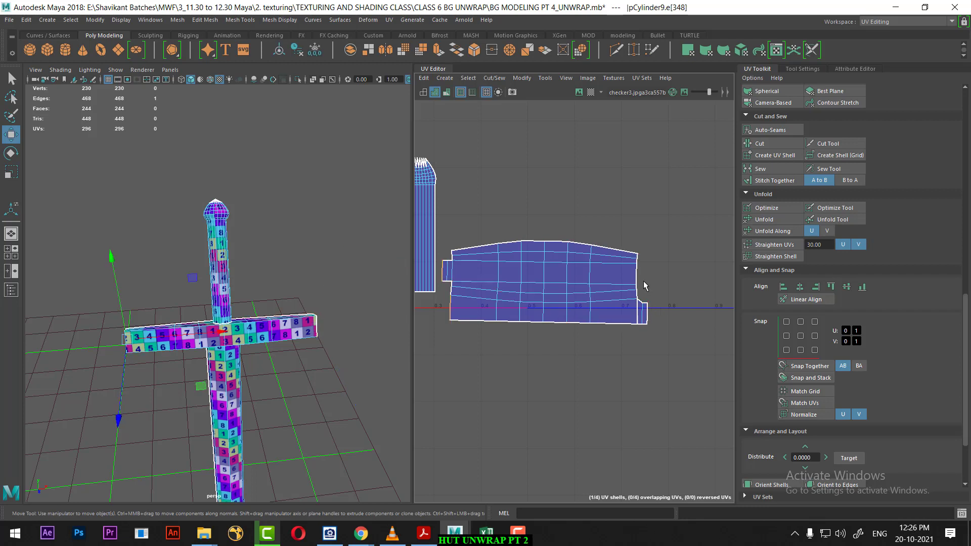
{"action": "right_click_drag", "start_coordinate": [637, 277], "coordinate": [665, 268], "text": "shift"}
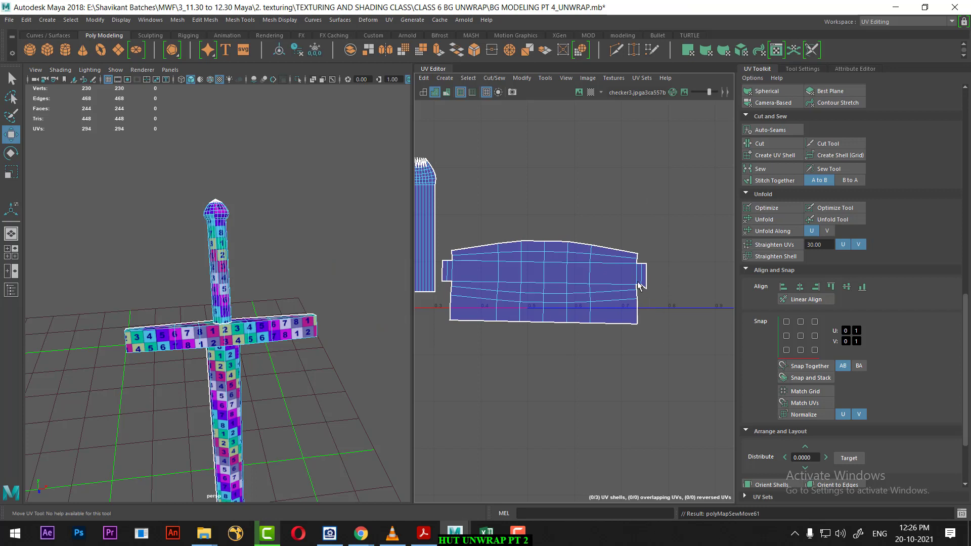
{"action": "scroll", "coordinate": [638, 286], "scroll_direction": "down", "scroll_amount": 2}
{"action": "right_click_drag", "start_coordinate": [581, 314], "coordinate": [640, 301], "text": "shift"}
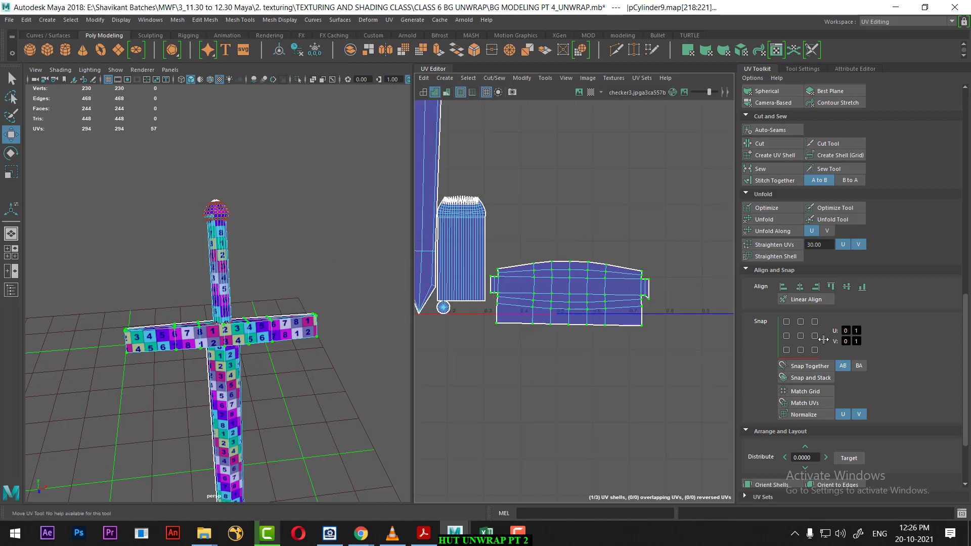
{"action": "left_click", "coordinate": [782, 245]}
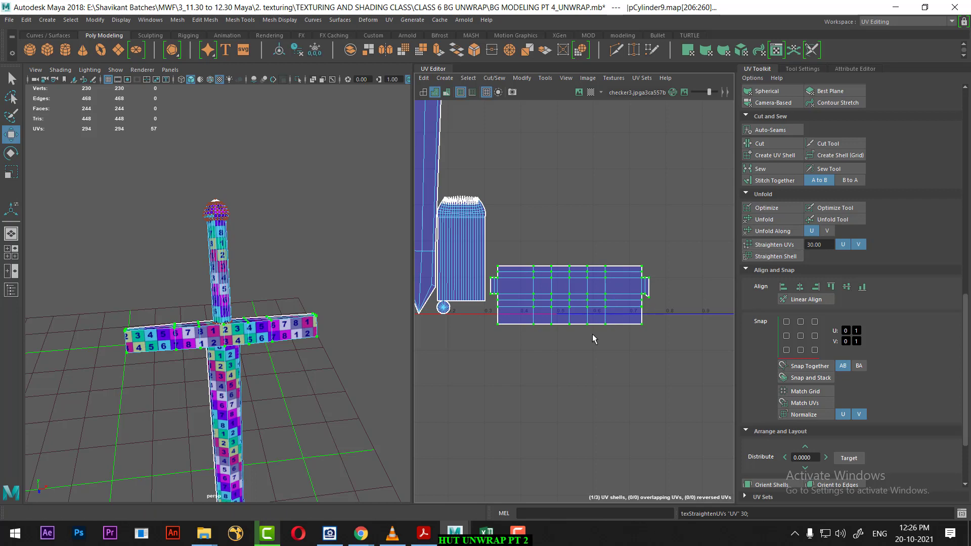
Step: Clear the selection and reselect the sword mesh
{"action": "right_click_drag", "start_coordinate": [262, 325], "coordinate": [315, 326]}
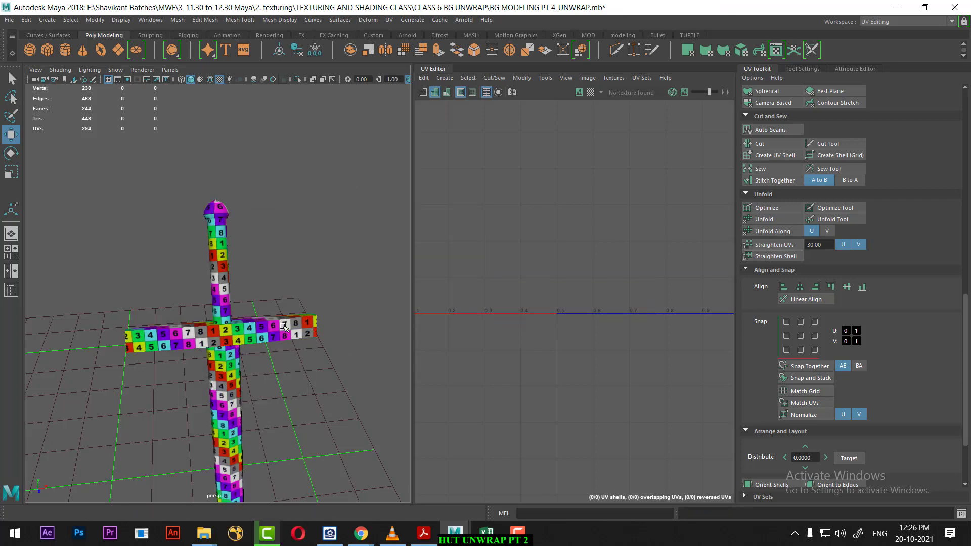
{"action": "left_click", "coordinate": [284, 327]}
{"action": "scroll", "coordinate": [536, 210], "scroll_direction": "down", "scroll_amount": 2}
{"action": "scroll", "coordinate": [563, 204], "scroll_direction": "down", "scroll_amount": 3}
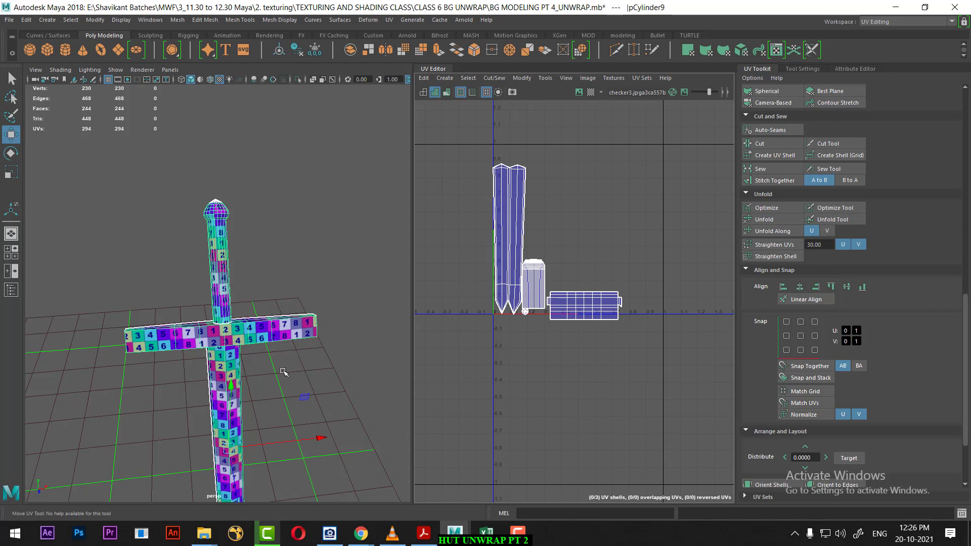
{"action": "scroll", "coordinate": [284, 373], "scroll_direction": "down", "scroll_amount": 3}
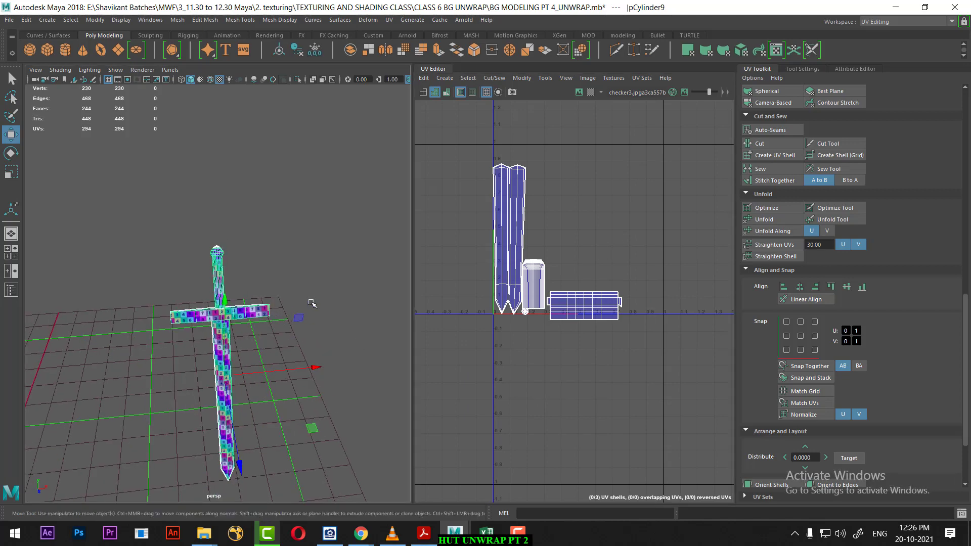
Step: Unhide the scene objects, select the second sword and isolate it in the view
{"action": "key", "text": "ctrl+shift+h"}
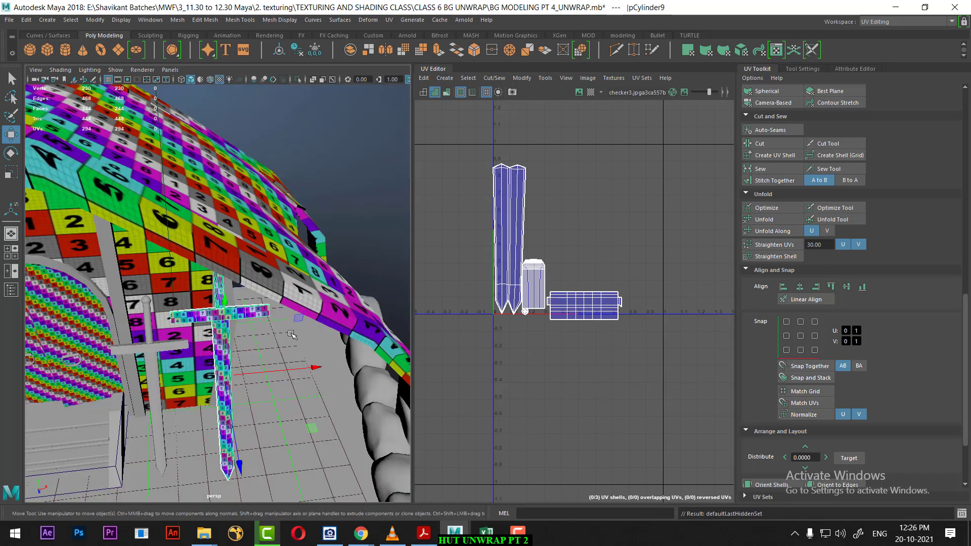
{"action": "left_click_drag", "start_coordinate": [267, 312], "coordinate": [279, 300], "text": "alt"}
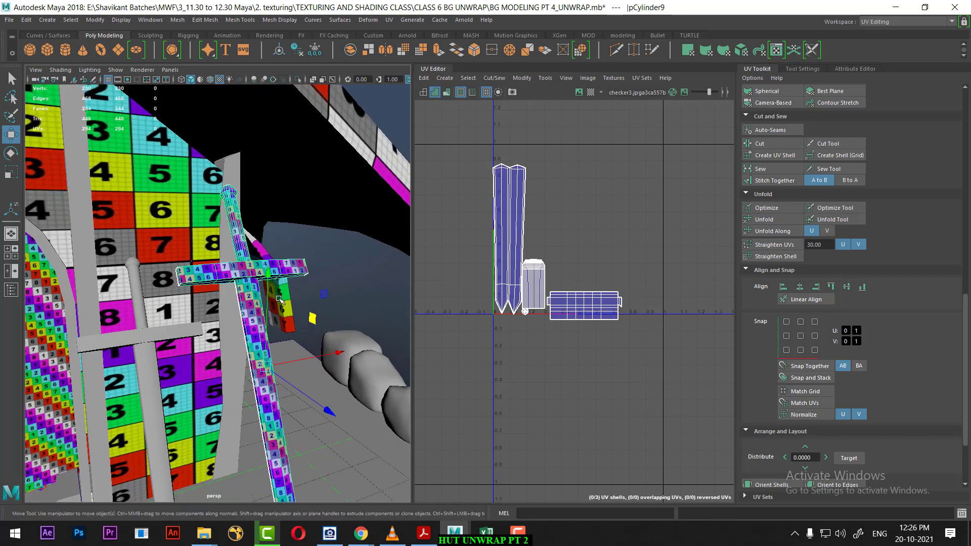
{"action": "left_click", "coordinate": [157, 338]}
{"action": "left_click", "coordinate": [143, 344]}
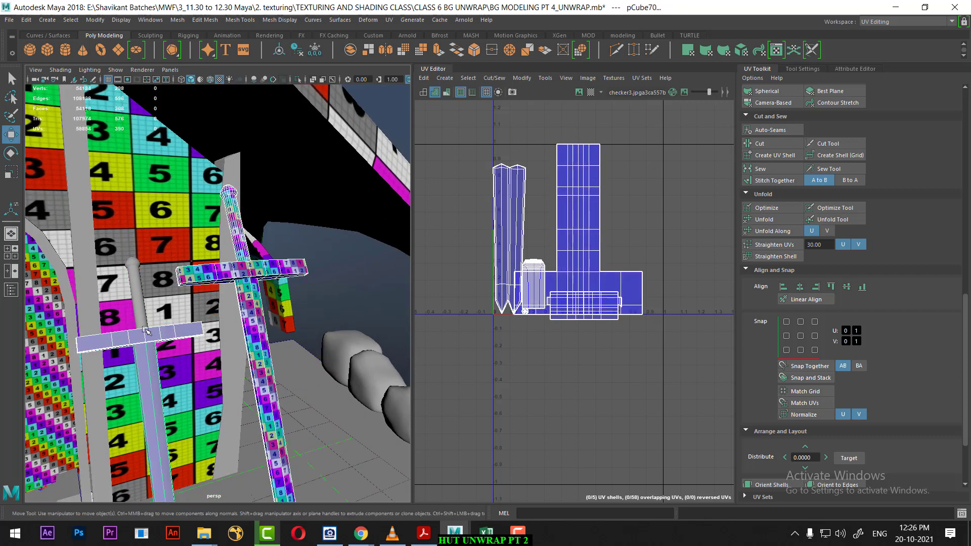
{"action": "mouse_move", "coordinate": [139, 287]}
{"action": "right_mouse_down", "text": "shift"}
{"action": "mouse_move", "coordinate": [134, 493]}
{"action": "mouse_move", "coordinate": [129, 469]}
{"action": "right_mouse_up", "text": "shift"}
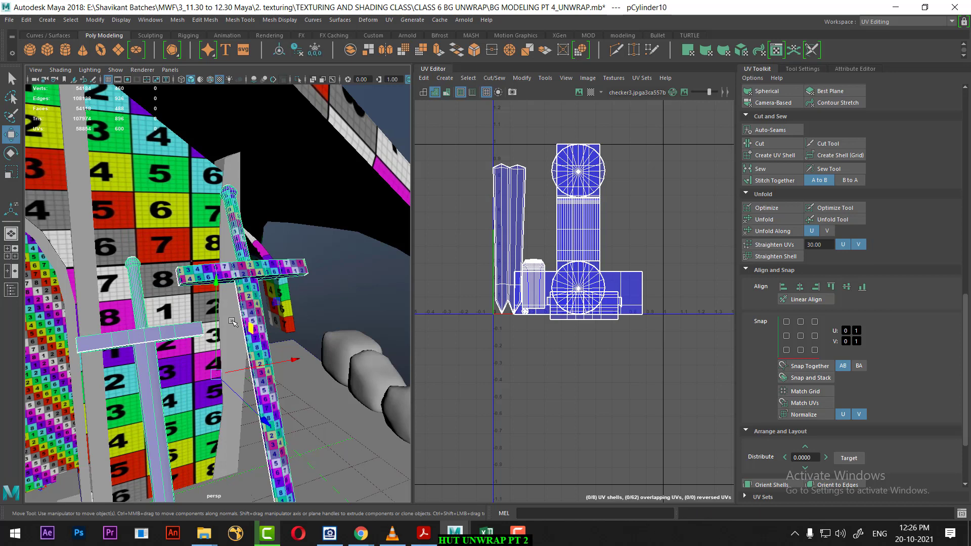
{"action": "left_click", "coordinate": [392, 282]}
{"action": "left_click", "coordinate": [214, 361]}
{"action": "key", "text": "ctrl+1"}
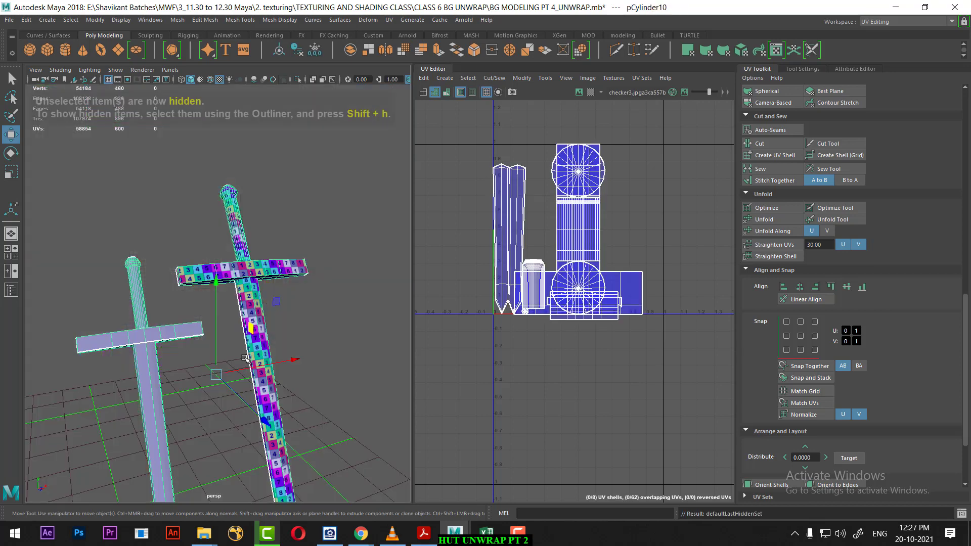
Step: Combine the grey sword's pieces into a single mesh
{"action": "left_click", "coordinate": [342, 319]}
{"action": "left_click", "coordinate": [259, 332]}
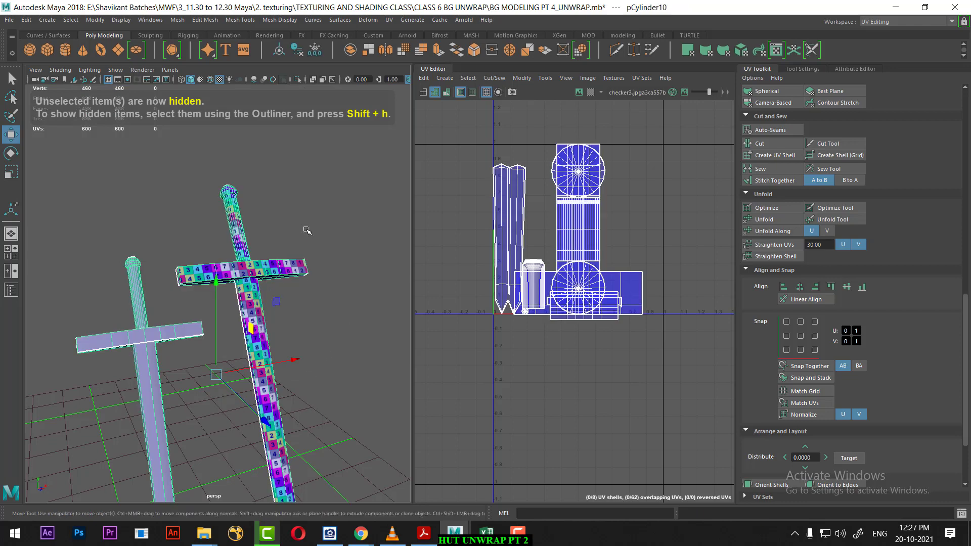
{"action": "right_click_drag", "start_coordinate": [307, 230], "coordinate": [304, 403]}
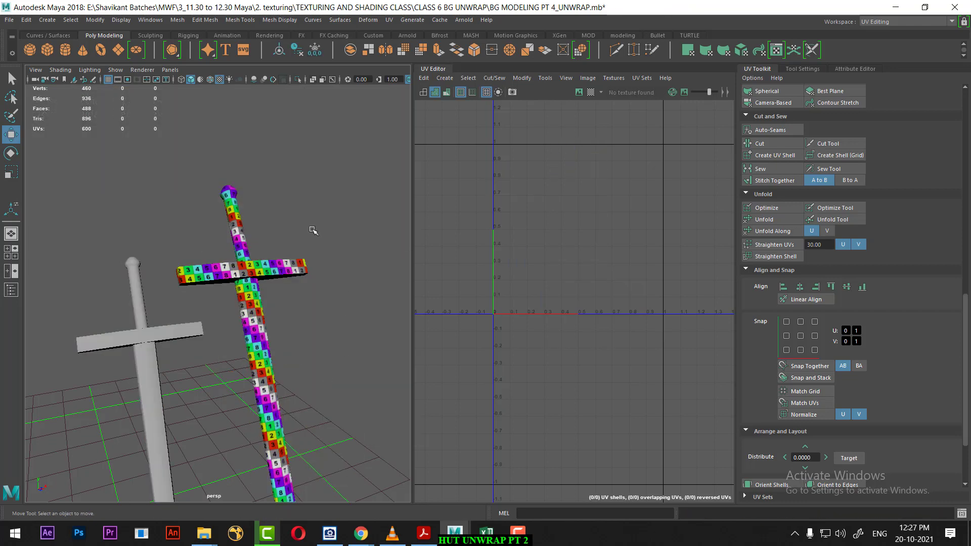
{"action": "left_click", "coordinate": [294, 269]}
{"action": "mouse_move", "coordinate": [334, 232]}
{"action": "right_mouse_down", "text": "shift"}
{"action": "mouse_move", "coordinate": [339, 449]}
{"action": "mouse_move", "coordinate": [338, 417]}
{"action": "right_mouse_up", "text": "shift"}
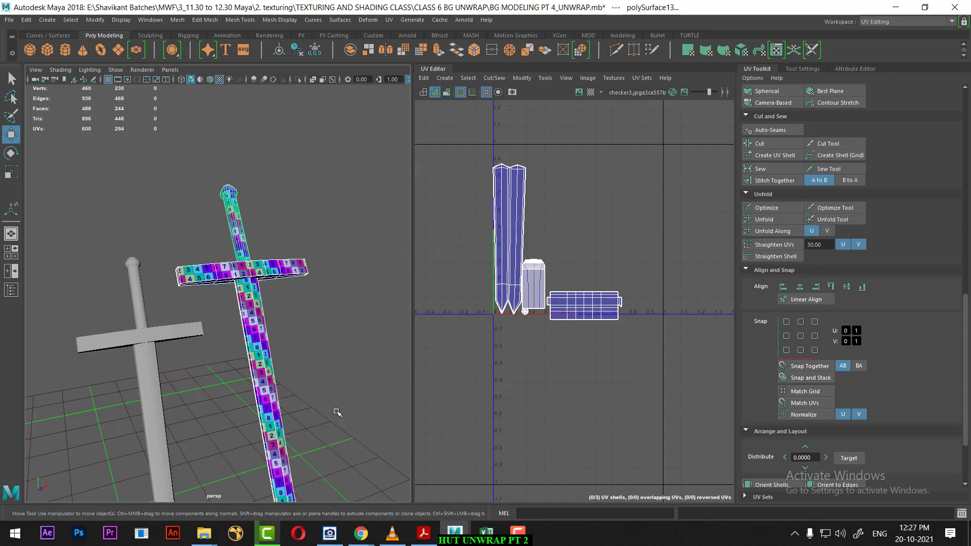
{"action": "left_click", "coordinate": [157, 395]}
{"action": "right_click_drag", "start_coordinate": [142, 287], "coordinate": [144, 472], "text": "shift"}
{"action": "mouse_move", "coordinate": [152, 404]}
{"action": "left_mouse_down", "text": "alt"}
{"action": "mouse_move", "coordinate": [267, 351]}
{"action": "mouse_move", "coordinate": [296, 207]}
{"action": "left_mouse_up", "text": "alt"}
Step: Select the checker-textured sword as source, then add the grey sword to the selection
{"action": "left_click", "coordinate": [312, 212]}
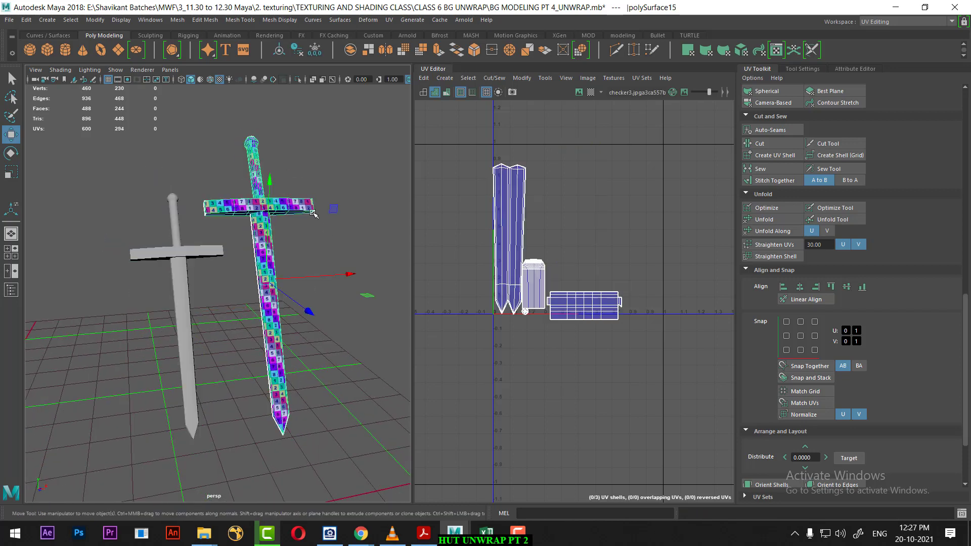
{"action": "left_click", "coordinate": [192, 249]}
{"action": "left_click", "coordinate": [264, 206]}
{"action": "left_click", "coordinate": [177, 266], "text": "shift"}
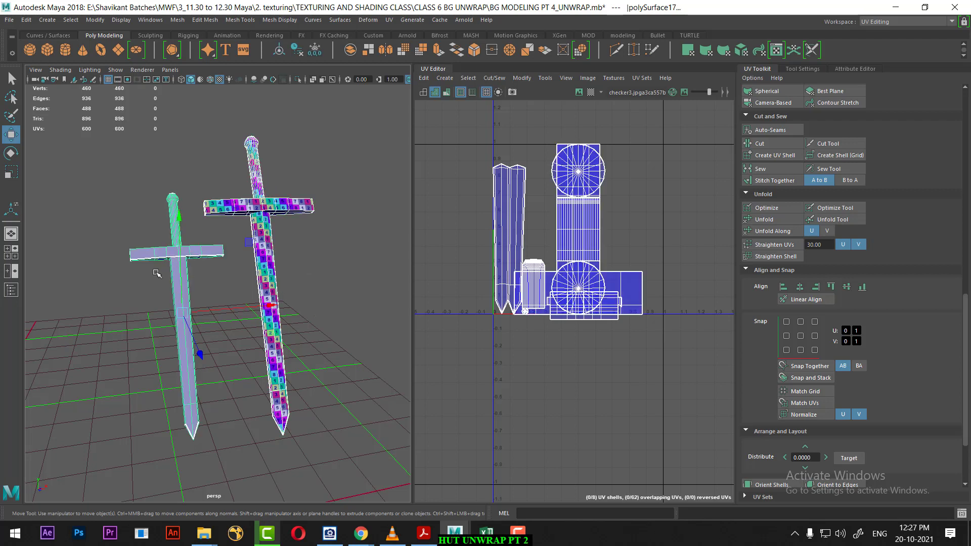
Step: Transfer the checker sword's UVs to the grey sword with Transfer Attributes
{"action": "left_click", "coordinate": [177, 20]}
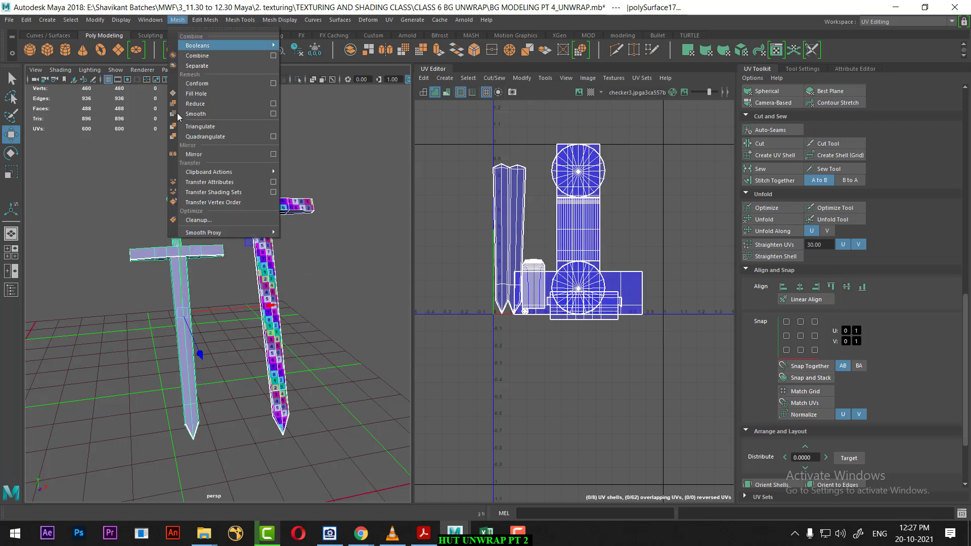
{"action": "left_click", "coordinate": [274, 183]}
{"action": "left_click", "coordinate": [764, 293]}
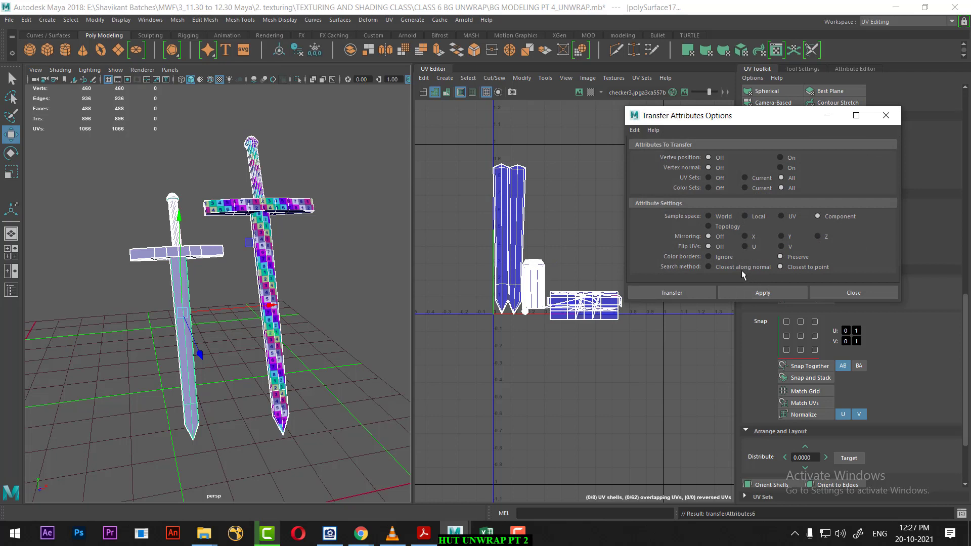
{"action": "left_click", "coordinate": [291, 348]}
{"action": "left_click", "coordinate": [179, 304]}
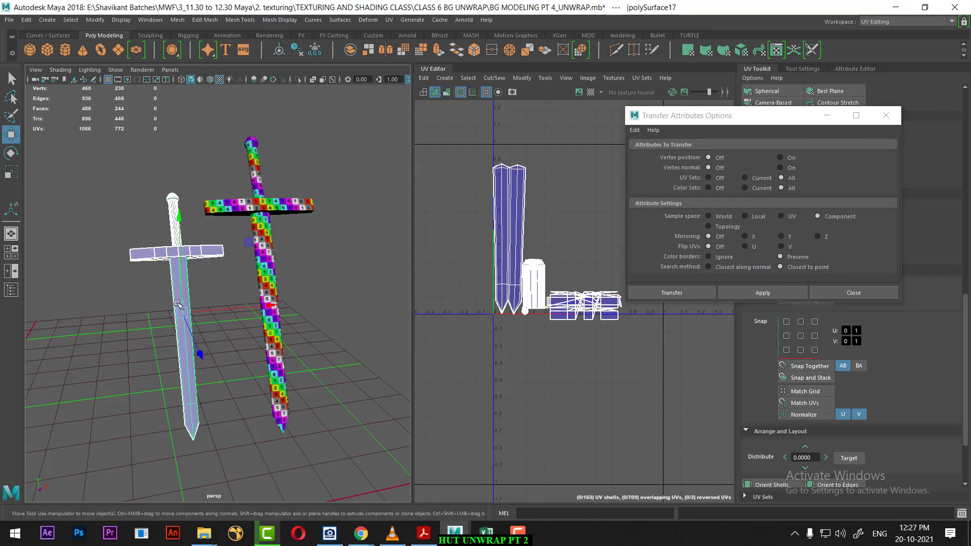
Step: Compare the checker-textured sword and the left sword by selecting each one
{"action": "left_click", "coordinate": [271, 264]}
{"action": "left_click", "coordinate": [188, 281]}
{"action": "scroll", "coordinate": [279, 375], "scroll_direction": "up", "scroll_amount": 5}
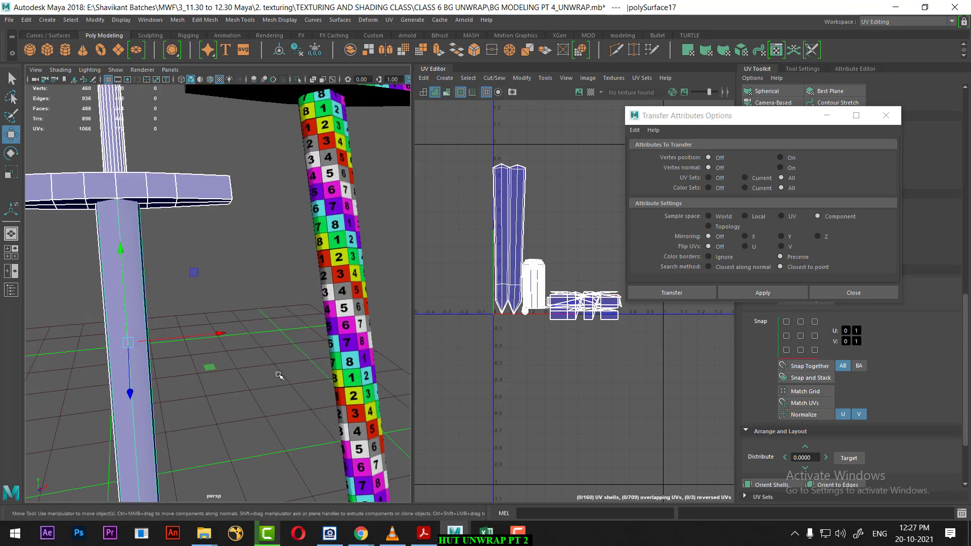
{"action": "scroll", "coordinate": [293, 238], "scroll_direction": "down", "scroll_amount": 5}
{"action": "left_click", "coordinate": [289, 271]}
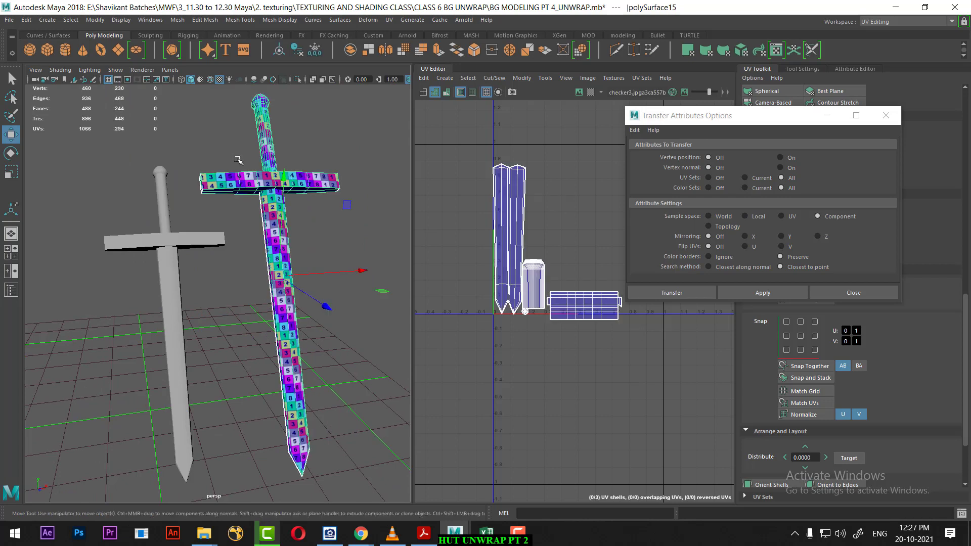
{"action": "left_click", "coordinate": [347, 155]}
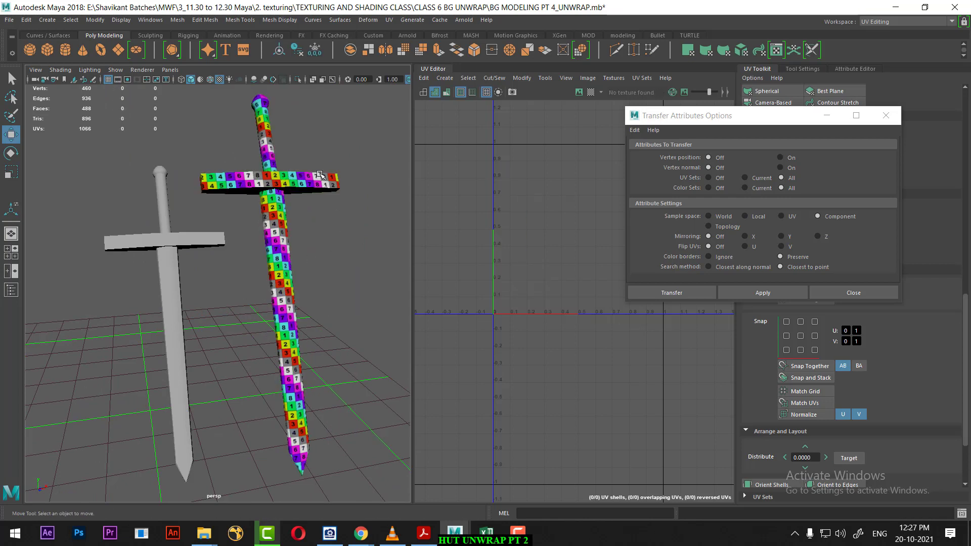
Step: Separate both swords into their individual parts
{"action": "left_click", "coordinate": [271, 258]}
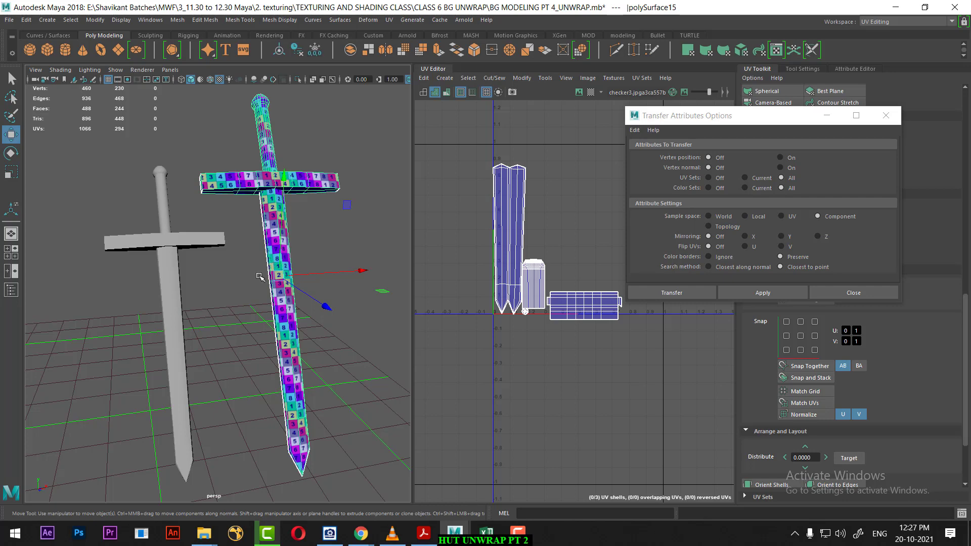
{"action": "left_click", "coordinate": [172, 301], "text": "shift"}
{"action": "mouse_move", "coordinate": [206, 261]}
{"action": "right_mouse_down", "text": "shift"}
{"action": "mouse_move", "coordinate": [187, 444]}
{"action": "mouse_move", "coordinate": [209, 420]}
{"action": "right_mouse_up", "text": "shift"}
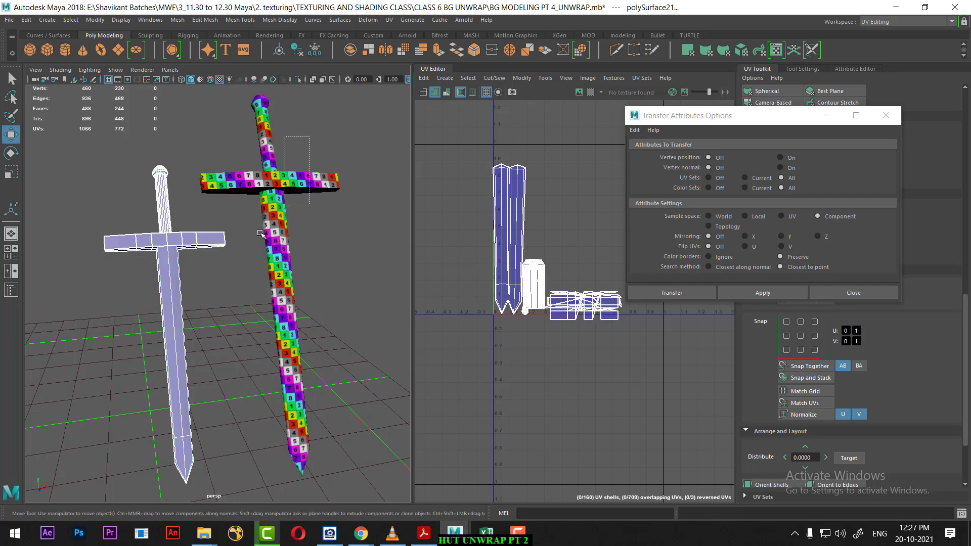
{"action": "left_click", "coordinate": [274, 174]}
{"action": "right_click_drag", "start_coordinate": [274, 173], "coordinate": [262, 347], "text": "shift"}
Step: Transfer the right sword's grip UVs onto the left sword's grip
{"action": "left_click_drag", "start_coordinate": [315, 270], "coordinate": [263, 322]}
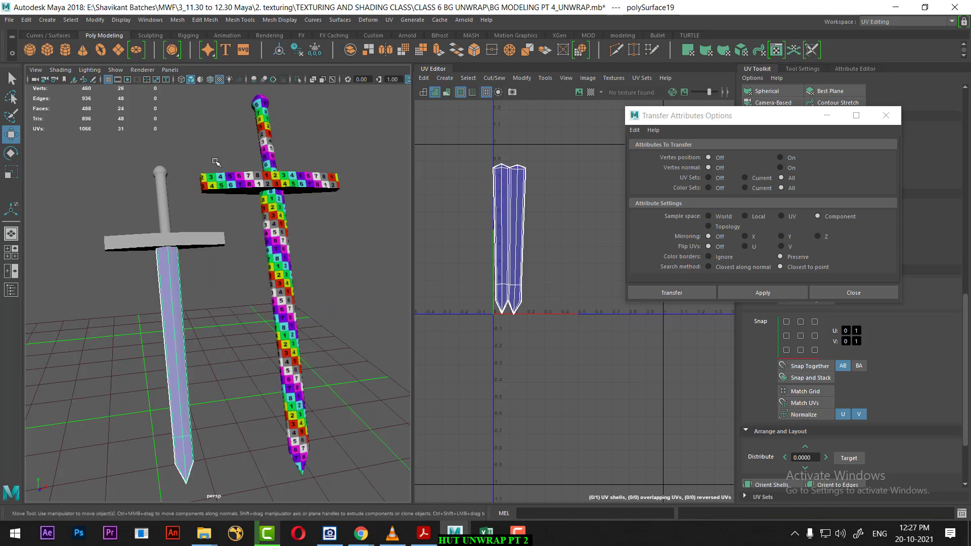
{"action": "left_click_drag", "start_coordinate": [294, 129], "coordinate": [217, 162]}
{"action": "left_click_drag", "start_coordinate": [149, 211], "coordinate": [166, 221]}
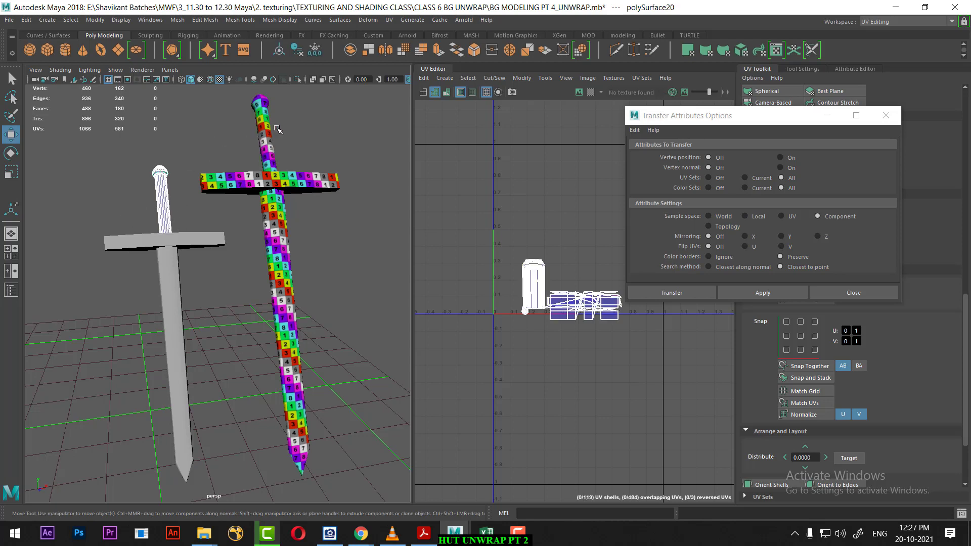
{"action": "left_click_drag", "start_coordinate": [277, 129], "coordinate": [199, 185]}
{"action": "left_click", "coordinate": [165, 199]}
{"action": "left_click", "coordinate": [268, 133]}
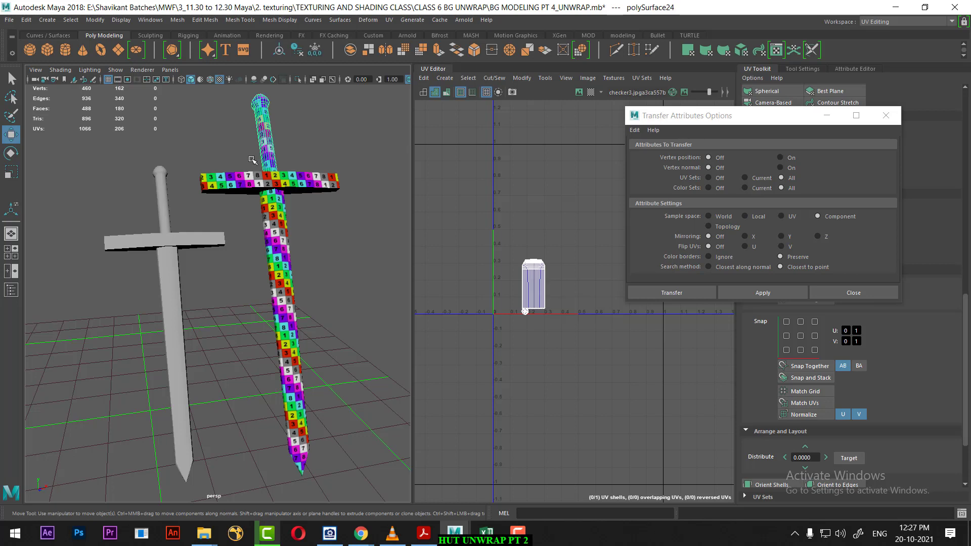
{"action": "left_click", "coordinate": [160, 201], "text": "shift"}
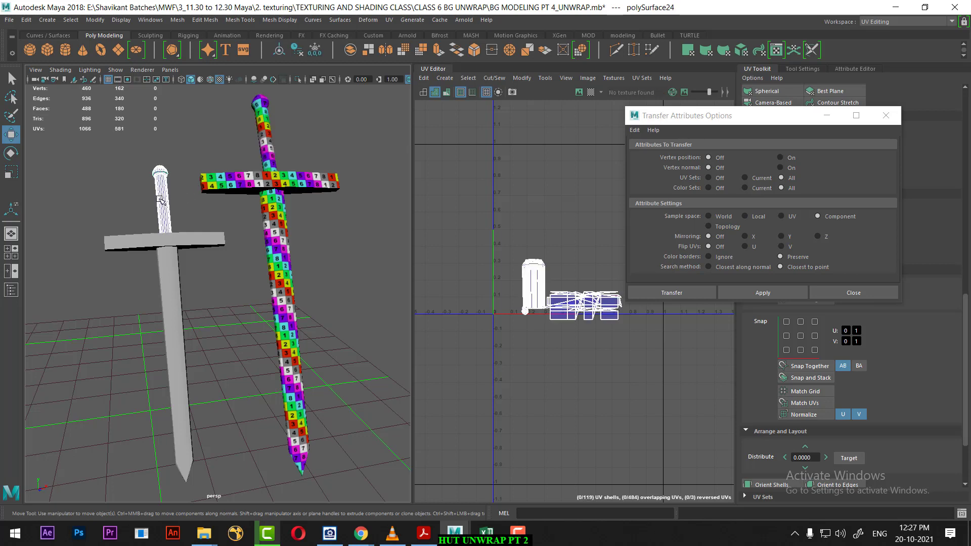
{"action": "left_click", "coordinate": [266, 123]}
{"action": "left_click", "coordinate": [164, 200], "text": "shift"}
{"action": "left_click", "coordinate": [762, 294]}
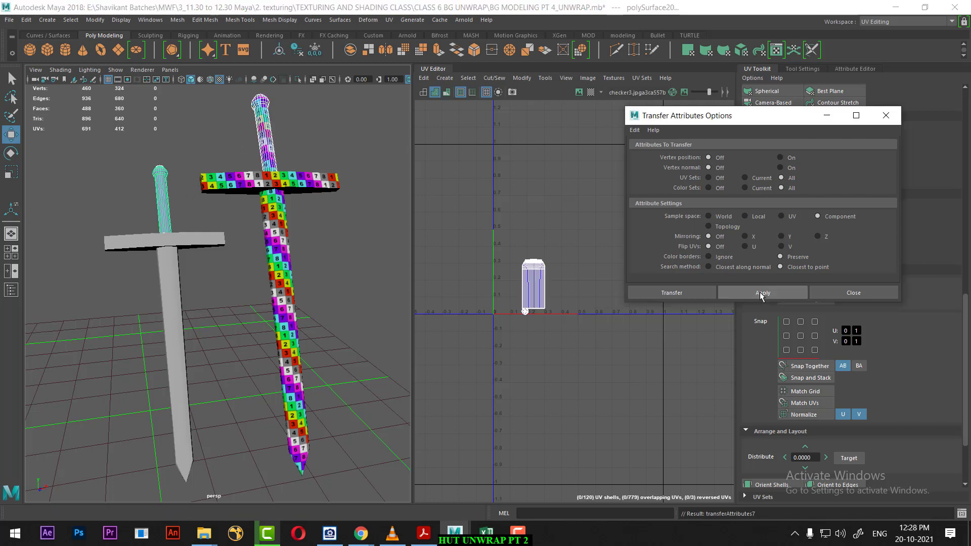
Step: Transfer the crossguard UVs to the left crossguard and close Transfer Attributes options
{"action": "left_click", "coordinate": [314, 183]}
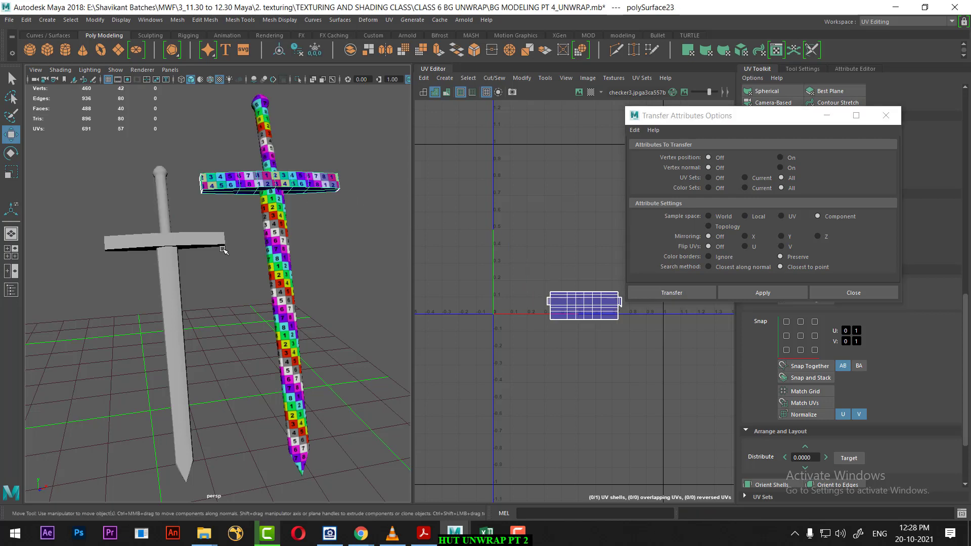
{"action": "left_click", "coordinate": [205, 243]}
{"action": "left_click", "coordinate": [302, 181]}
{"action": "left_click", "coordinate": [217, 240], "text": "shift"}
{"action": "left_click", "coordinate": [754, 289]}
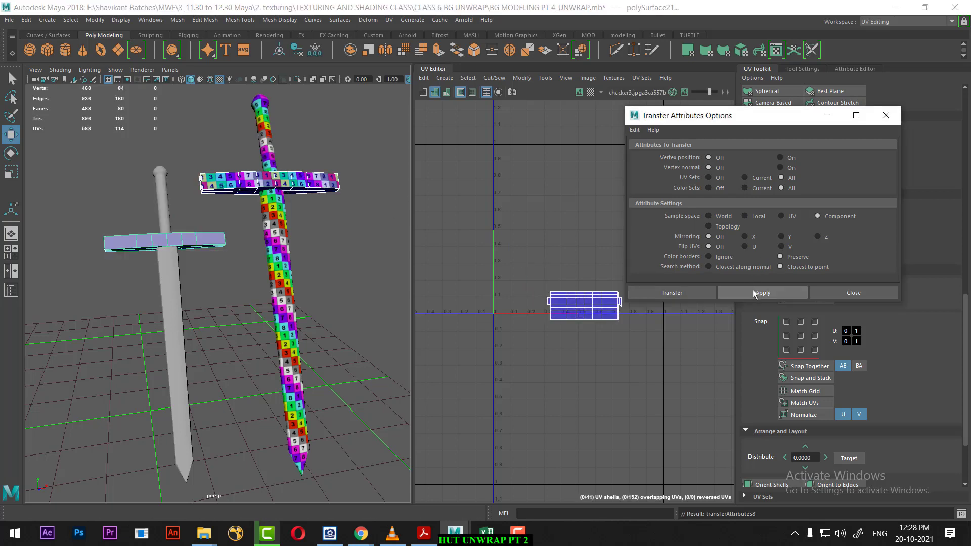
{"action": "left_click", "coordinate": [854, 293]}
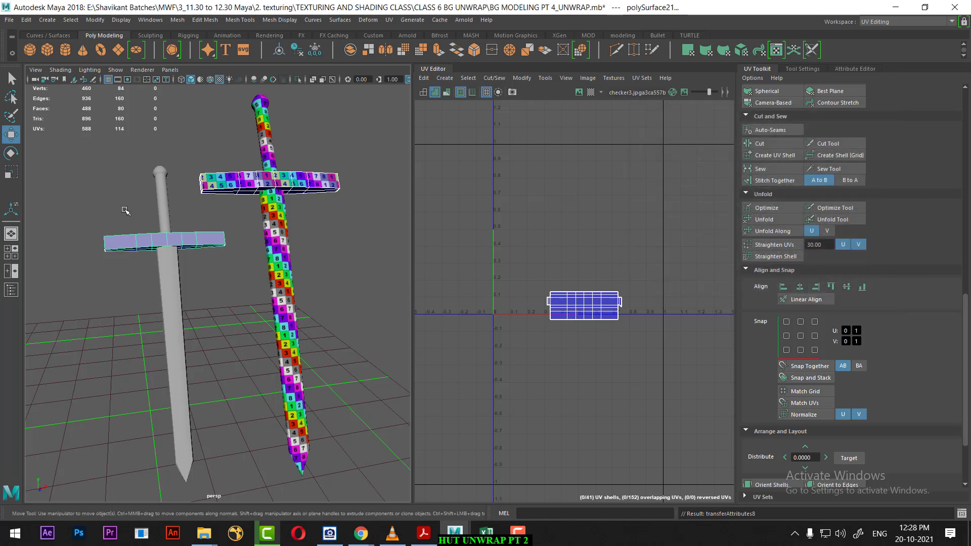
{"action": "left_click", "coordinate": [162, 242]}
Step: Combine each sword's separated parts back into one mesh, then deselect the swords
{"action": "right_click_drag", "start_coordinate": [168, 226], "coordinate": [174, 432], "text": "shift"}
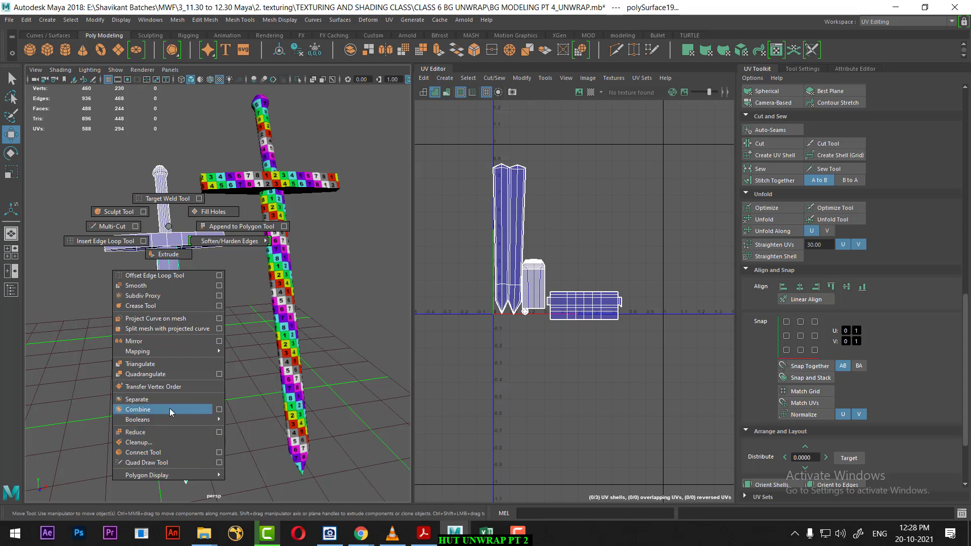
{"action": "right_click_drag", "start_coordinate": [169, 408], "coordinate": [169, 408], "text": "shift"}
{"action": "right_click_drag", "start_coordinate": [286, 171], "coordinate": [277, 353], "text": "shift"}
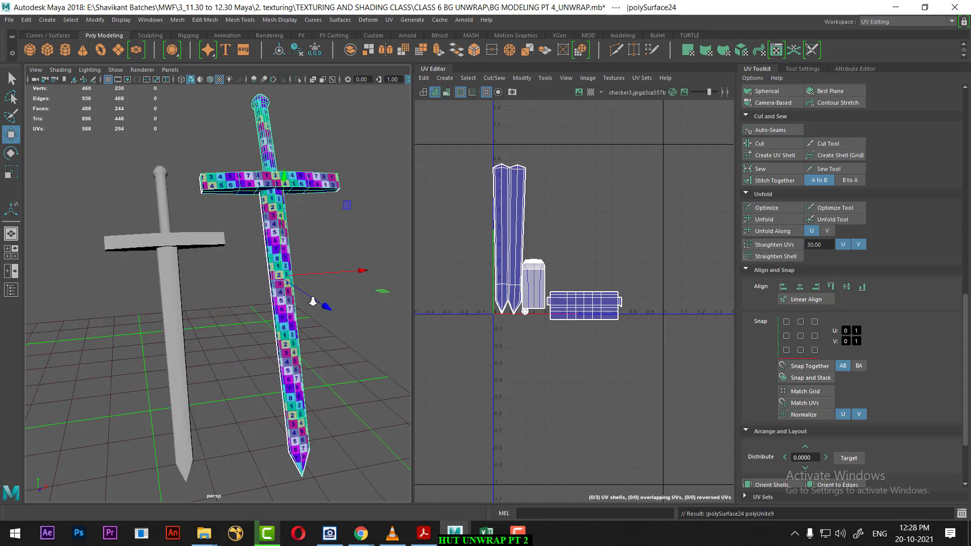
{"action": "scroll", "coordinate": [313, 301], "scroll_direction": "down", "scroll_amount": 3}
{"action": "left_click", "coordinate": [349, 321]}
{"action": "left_click_drag", "start_coordinate": [278, 195], "coordinate": [152, 359]}
{"action": "right_click_drag", "start_coordinate": [193, 245], "coordinate": [201, 388]}
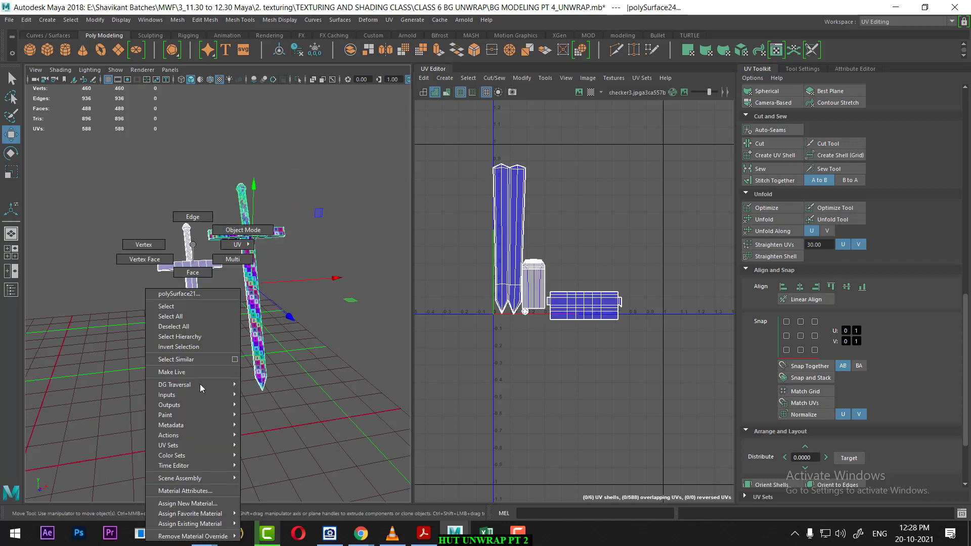
{"action": "left_click", "coordinate": [355, 396]}
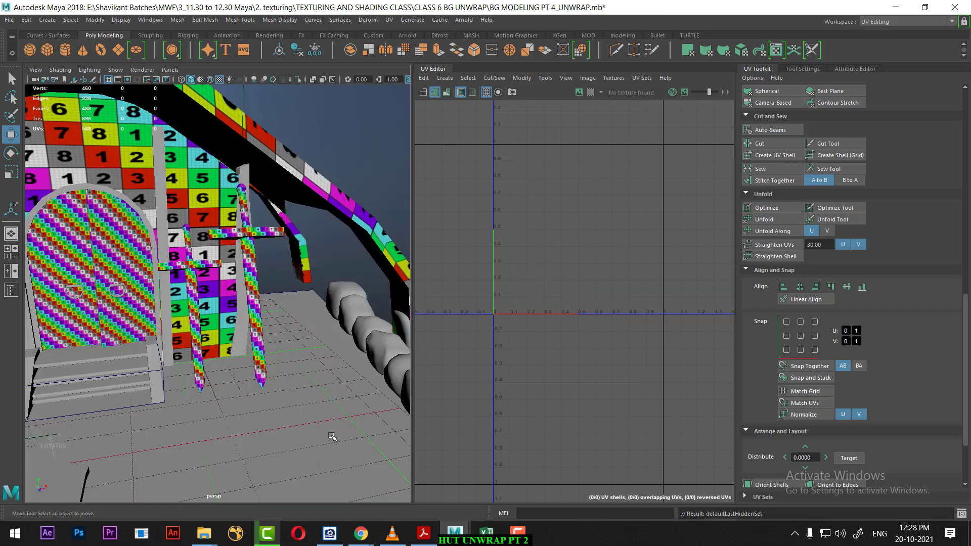
Step: Unhide the hut scene and select all six door-frame pillars
{"action": "left_click_drag", "start_coordinate": [358, 403], "coordinate": [175, 346], "text": "alt"}
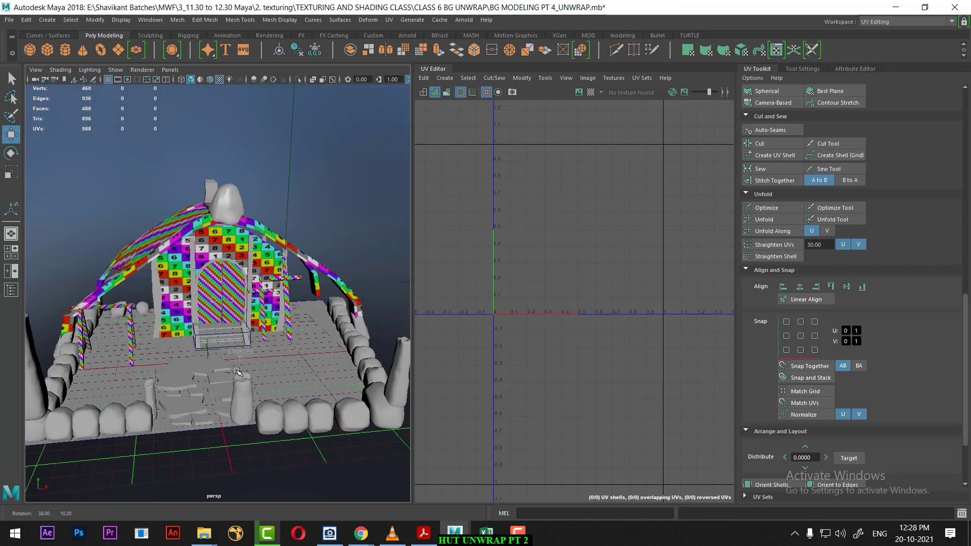
{"action": "scroll", "coordinate": [174, 346], "scroll_direction": "up", "scroll_amount": 3}
{"action": "left_click", "coordinate": [108, 303]}
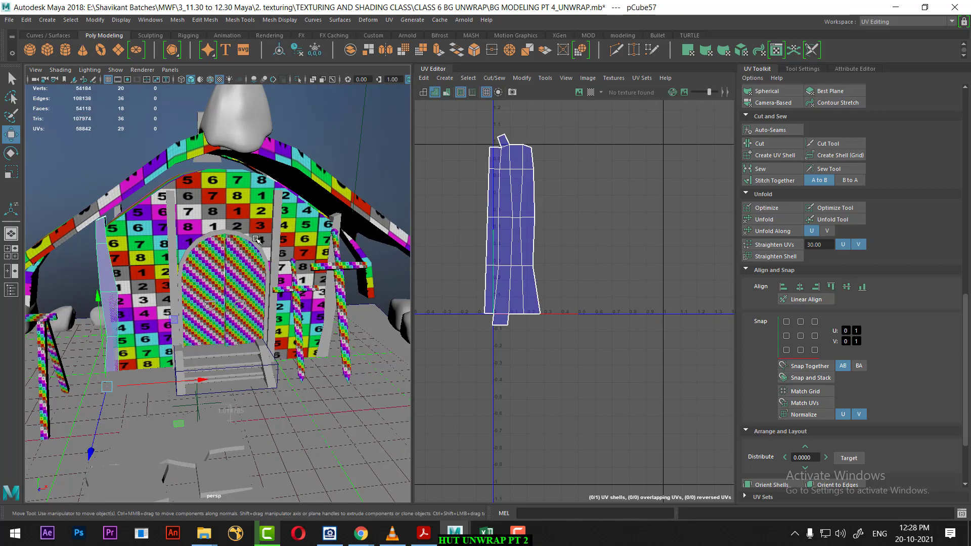
{"action": "left_click", "coordinate": [277, 226], "text": "shift"}
{"action": "left_click", "coordinate": [172, 228], "text": "shift"}
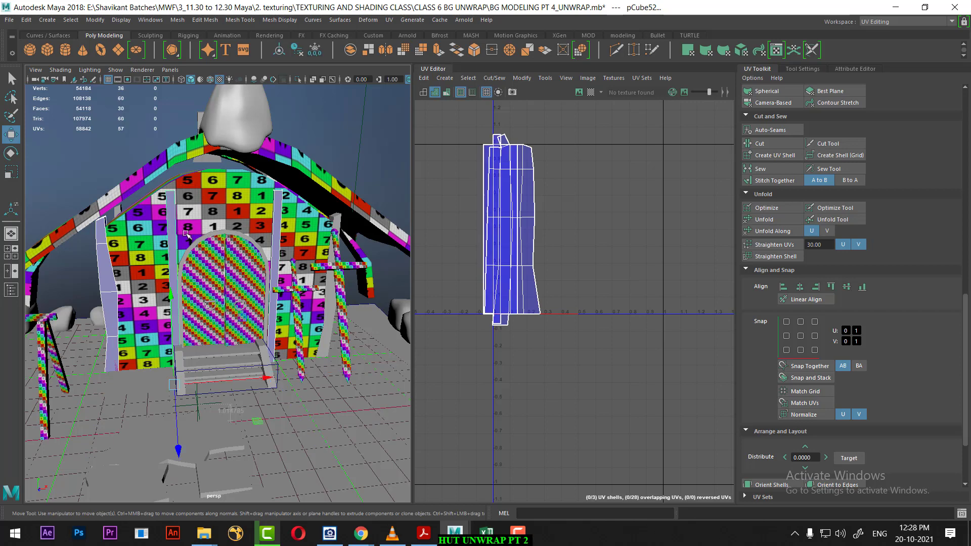
{"action": "left_click", "coordinate": [340, 224], "text": "shift"}
{"action": "mouse_move", "coordinate": [341, 224]}
{"action": "left_mouse_down", "text": "alt"}
{"action": "mouse_move", "coordinate": [234, 318]}
{"action": "mouse_move", "coordinate": [272, 369]}
{"action": "mouse_move", "coordinate": [174, 361]}
{"action": "left_mouse_up", "text": "alt"}
{"action": "left_click", "coordinate": [238, 345], "text": "shift"}
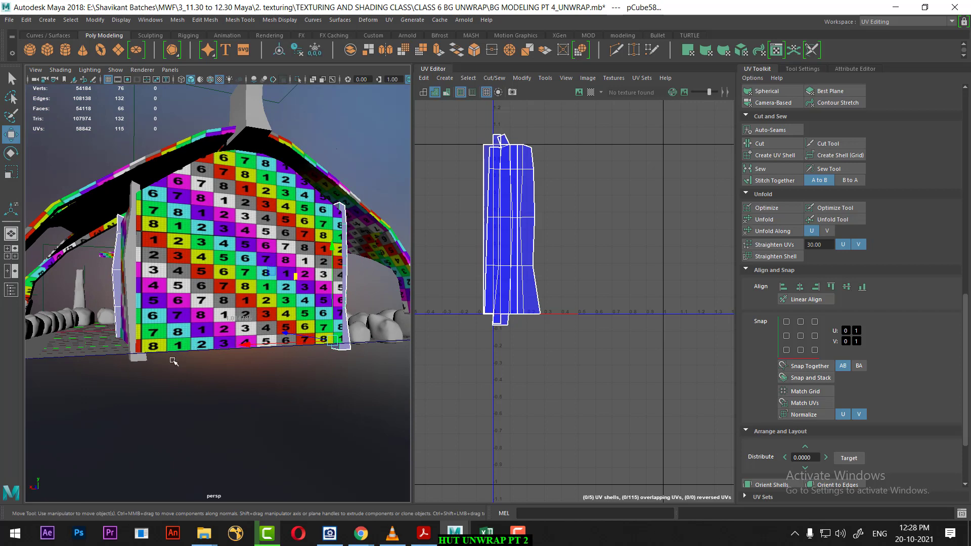
{"action": "left_click", "coordinate": [133, 328], "text": "shift"}
Step: Assign the existing checker material to the pillars and select the arched front wall
{"action": "mouse_move", "coordinate": [131, 245]}
{"action": "right_mouse_down"}
{"action": "mouse_move", "coordinate": [147, 528]}
{"action": "mouse_move", "coordinate": [203, 523]}
{"action": "right_mouse_up"}
{"action": "mouse_move", "coordinate": [230, 387]}
{"action": "left_mouse_down", "text": "alt"}
{"action": "mouse_move", "coordinate": [303, 327]}
{"action": "mouse_move", "coordinate": [212, 363]}
{"action": "mouse_move", "coordinate": [319, 391]}
{"action": "left_mouse_up", "text": "alt"}
{"action": "scroll", "coordinate": [217, 354], "scroll_direction": "up", "scroll_amount": 5}
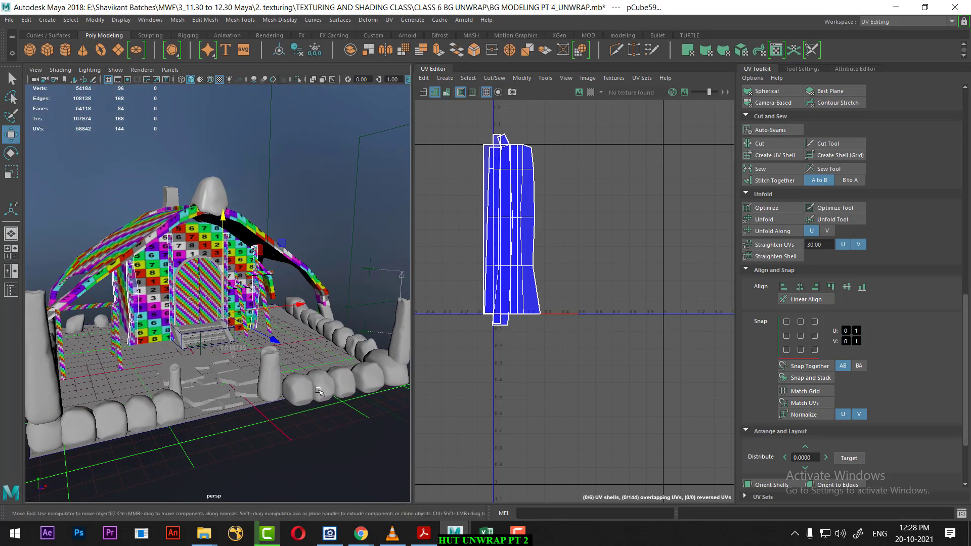
{"action": "left_click", "coordinate": [242, 288]}
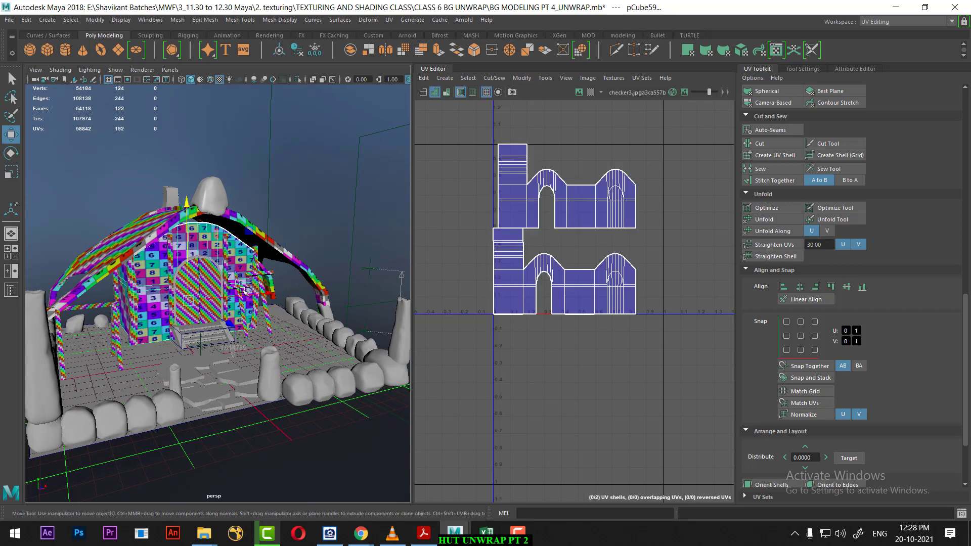